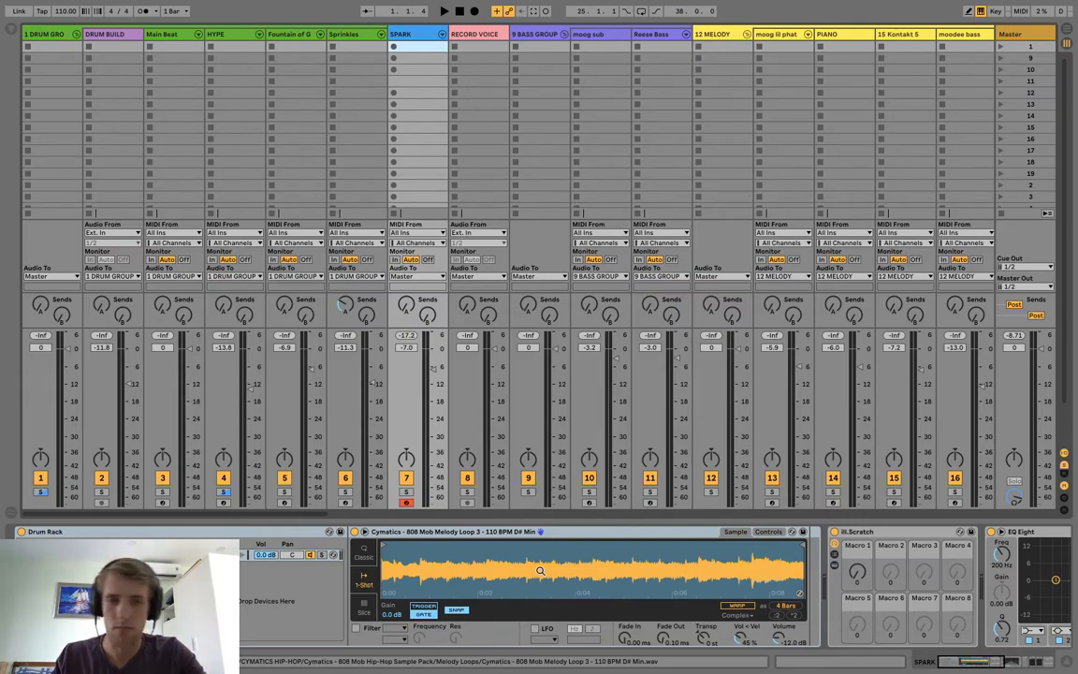
Duplicate the melody loop pad in the SPARK Drum Rack and move the copy's sample start to about 0.3 s.
key(a)
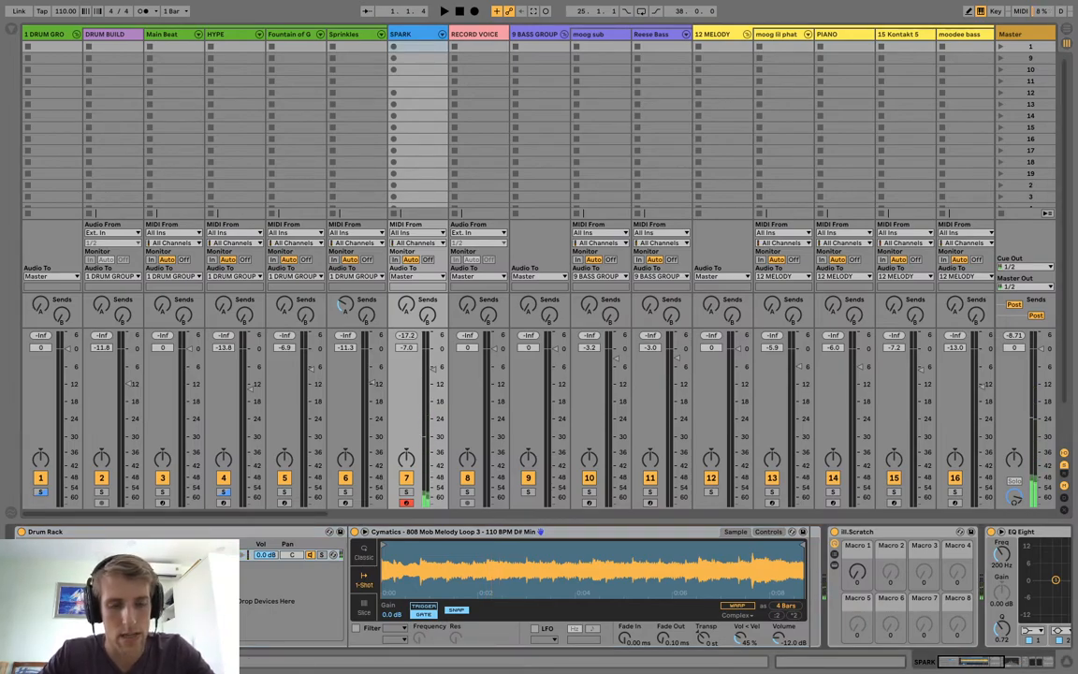
key(super+d)
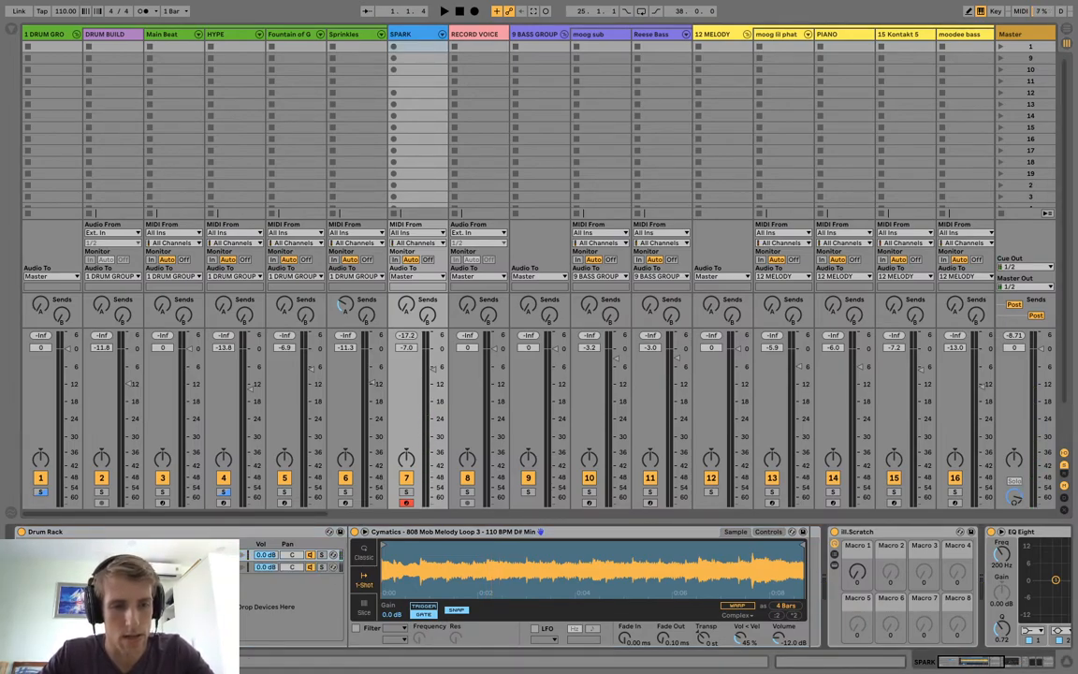
key(w)
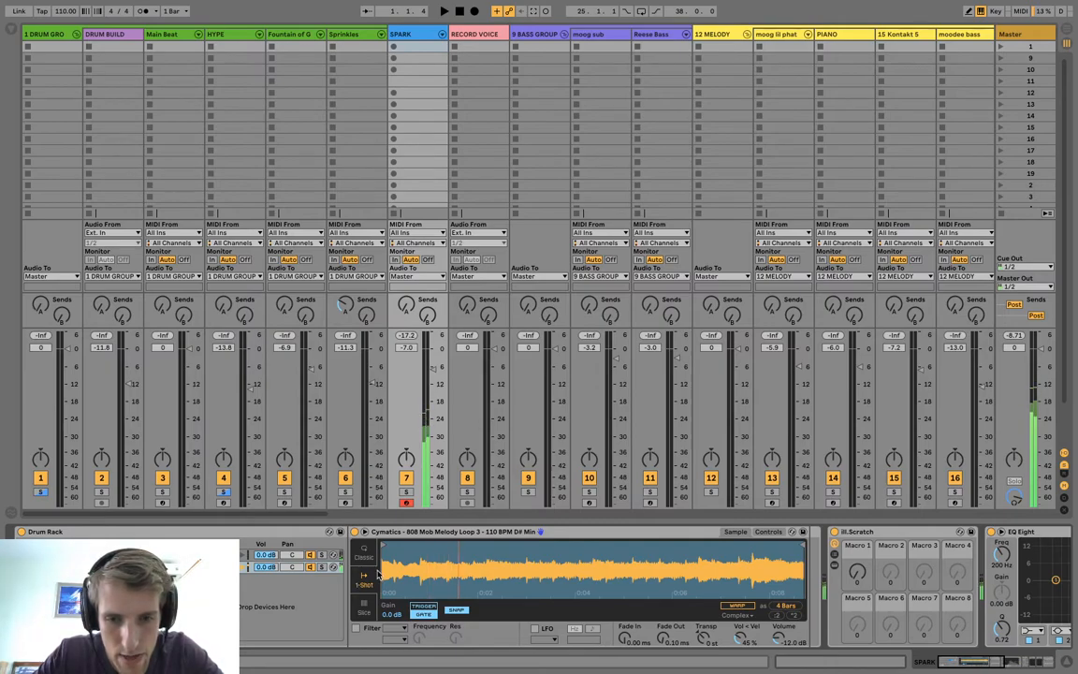
mouse_move(383, 545)
mouse_down()
mouse_move(422, 545)
mouse_move(424, 559)
mouse_move(486, 553)
mouse_move(464, 544)
mouse_move(422, 561)
mouse_move(382, 547)
mouse_move(430, 545)
mouse_up()
key(w)
key(w)
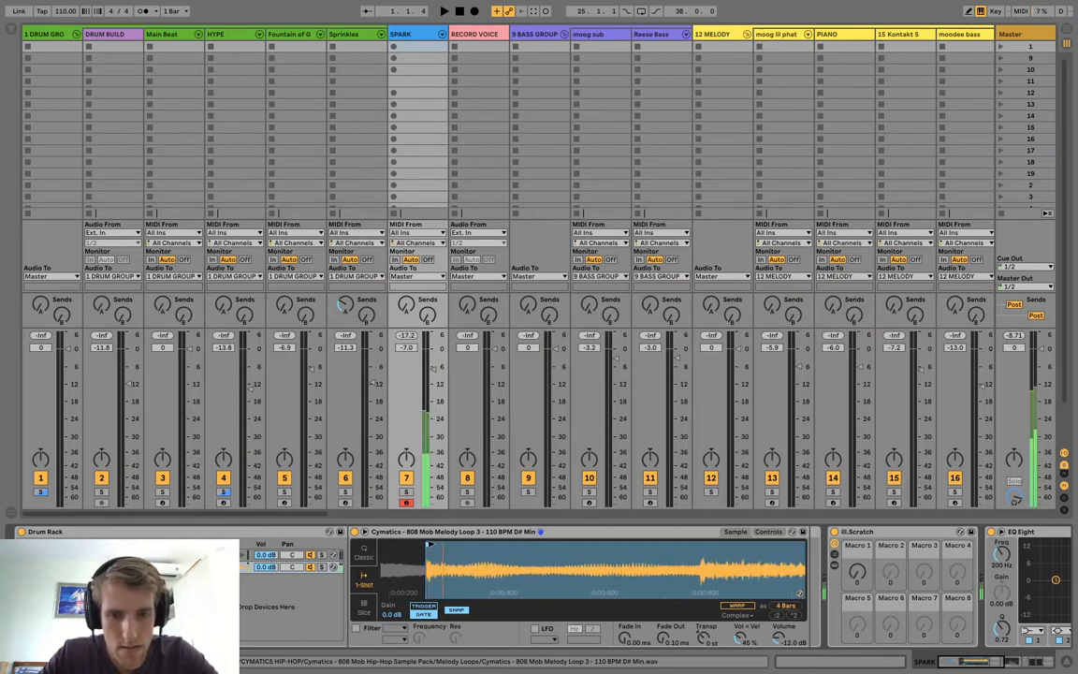
drag(449, 559, 402, 580)
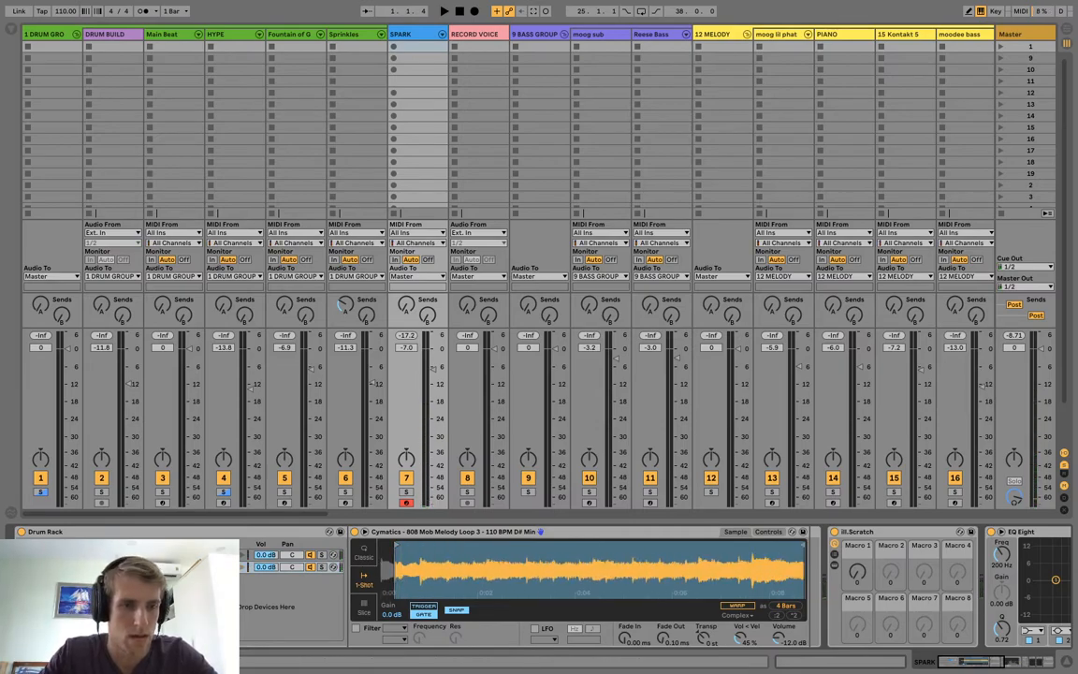
Duplicate the trimmed chop and move the new copy's sample start to about 0.8 s.
key(super+d)
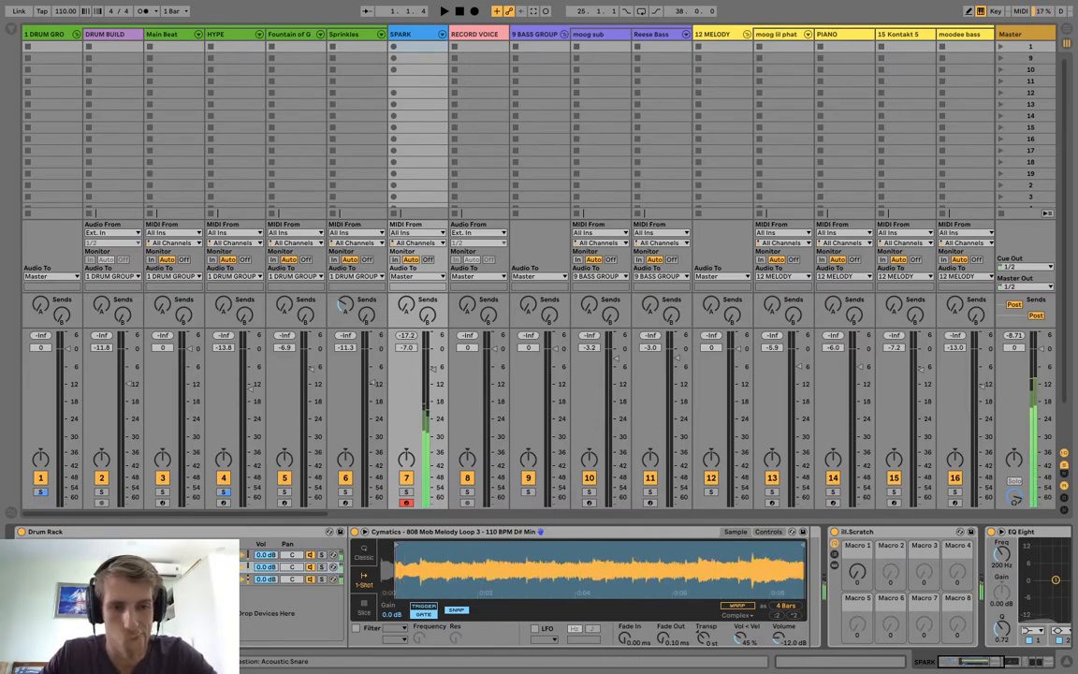
mouse_move(396, 543)
mouse_down()
mouse_move(427, 544)
mouse_move(420, 636)
mouse_up()
drag(402, 546, 411, 546)
drag(422, 591, 422, 546)
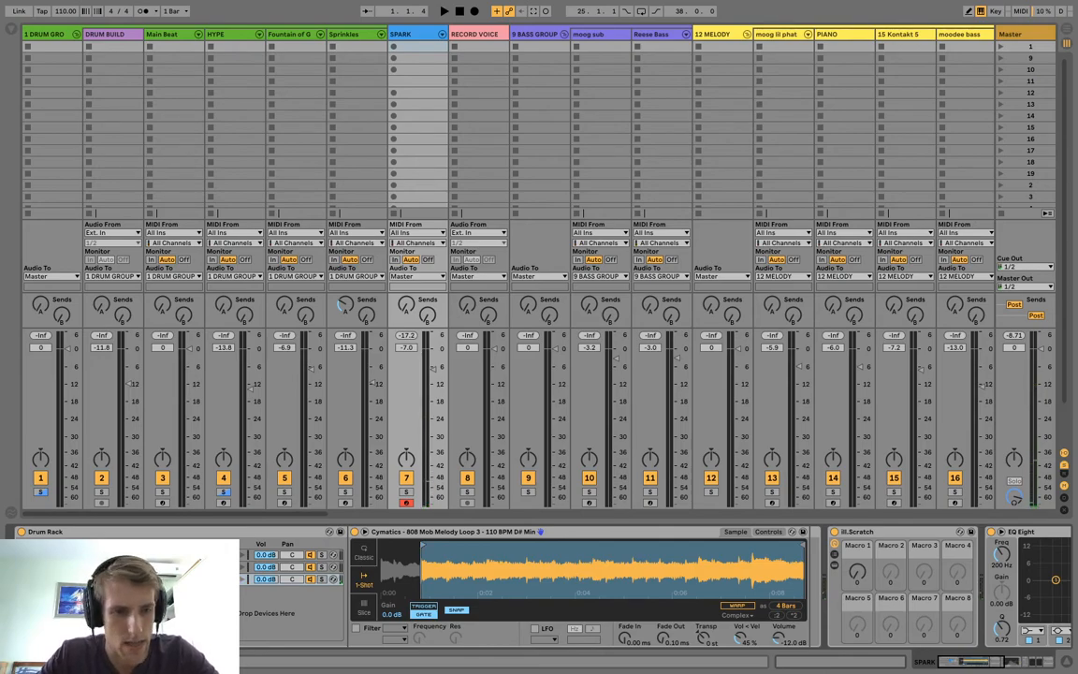
Make another pad copy of the full melody loop and fine-tune its sample start onto the hit at about 6.5 s.
drag(130, 630, 165, 630)
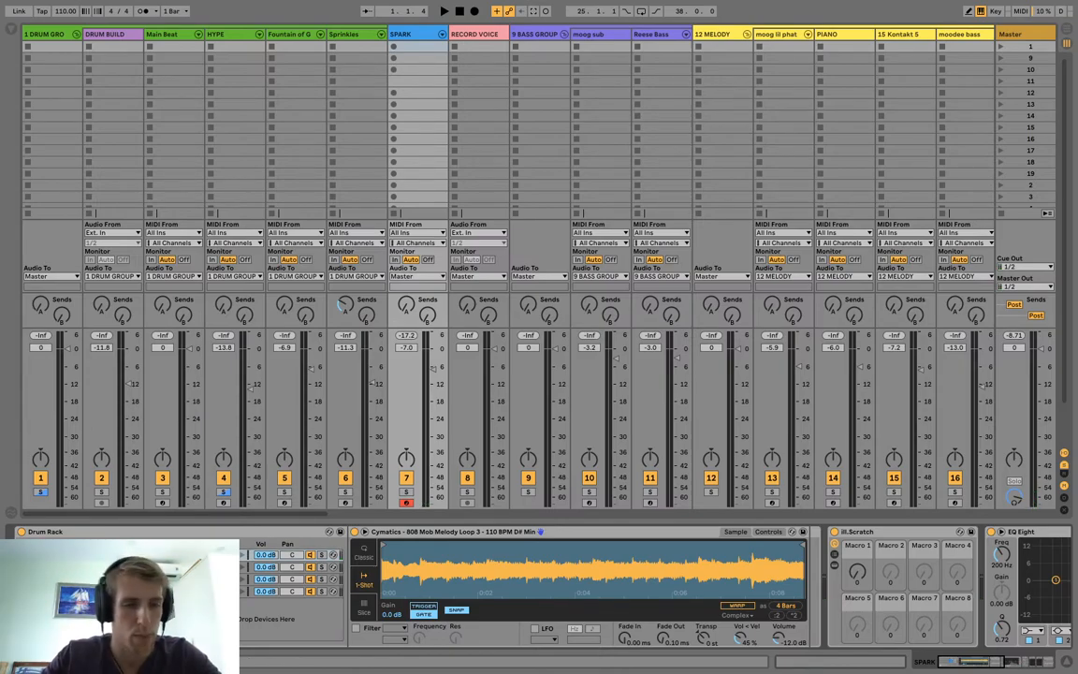
key(super+d)
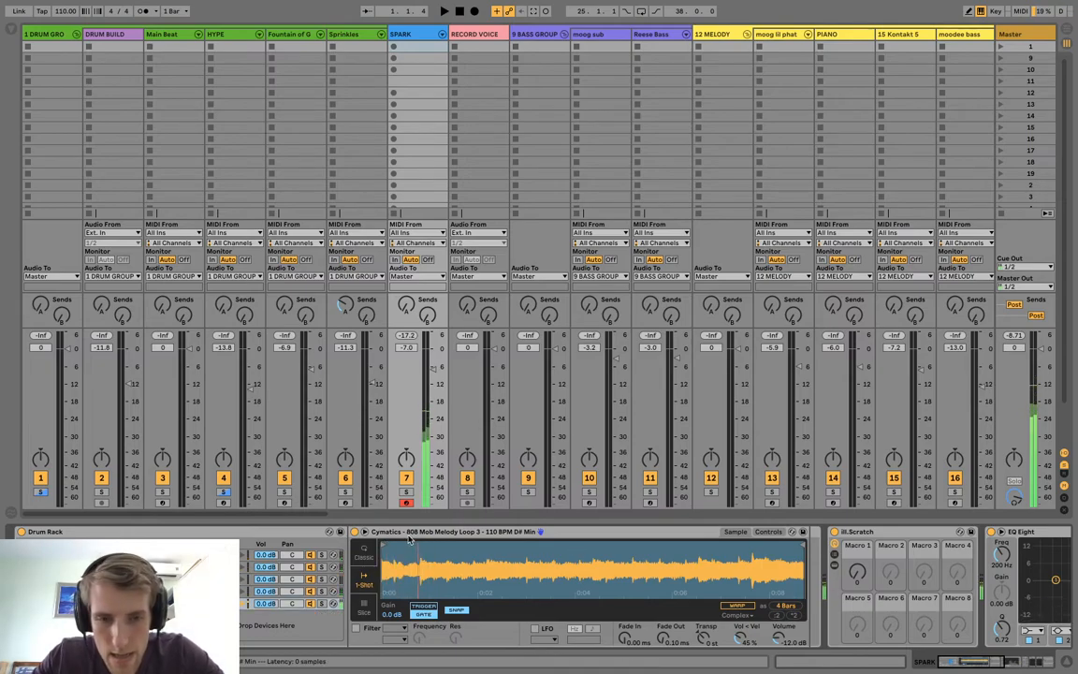
drag(384, 545, 659, 545)
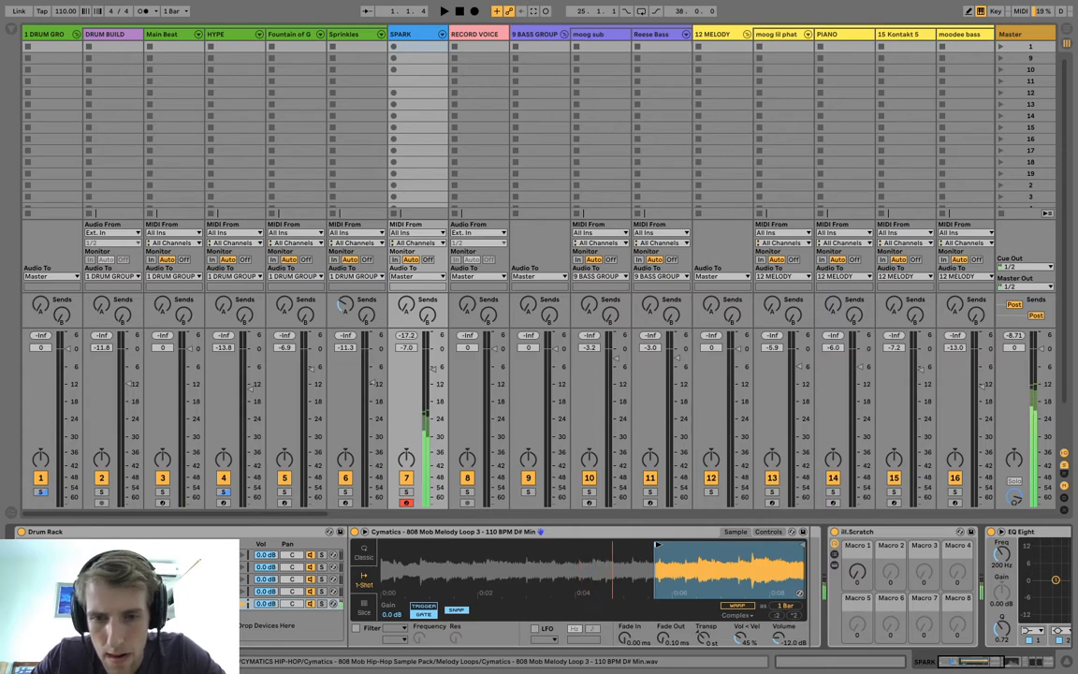
drag(658, 544, 705, 618)
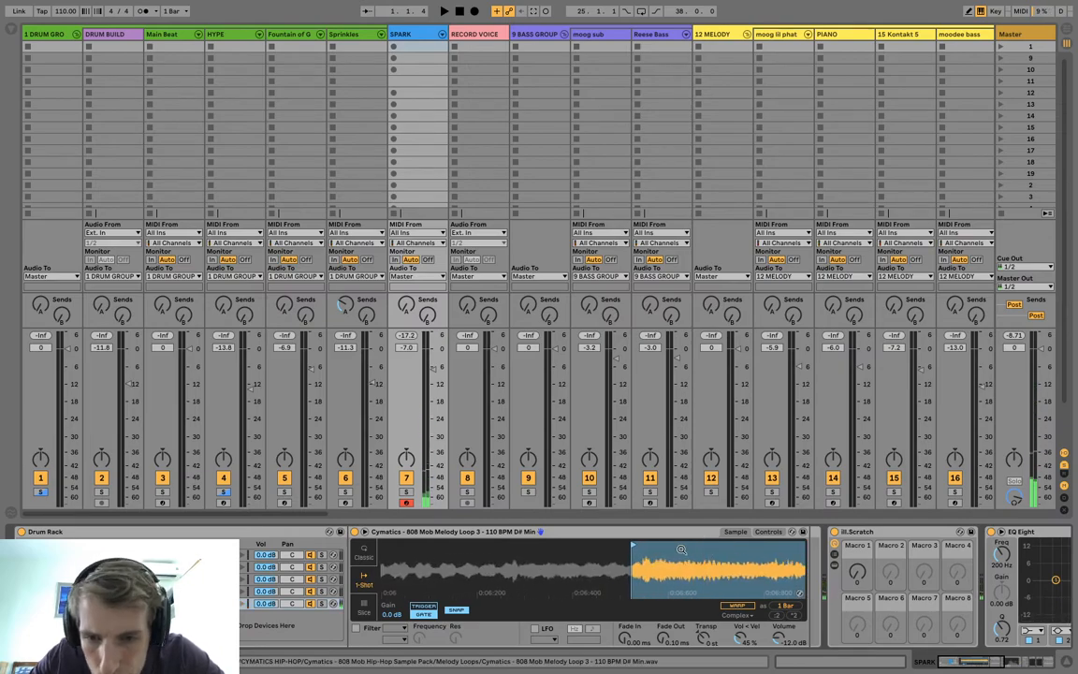
drag(648, 564, 647, 622)
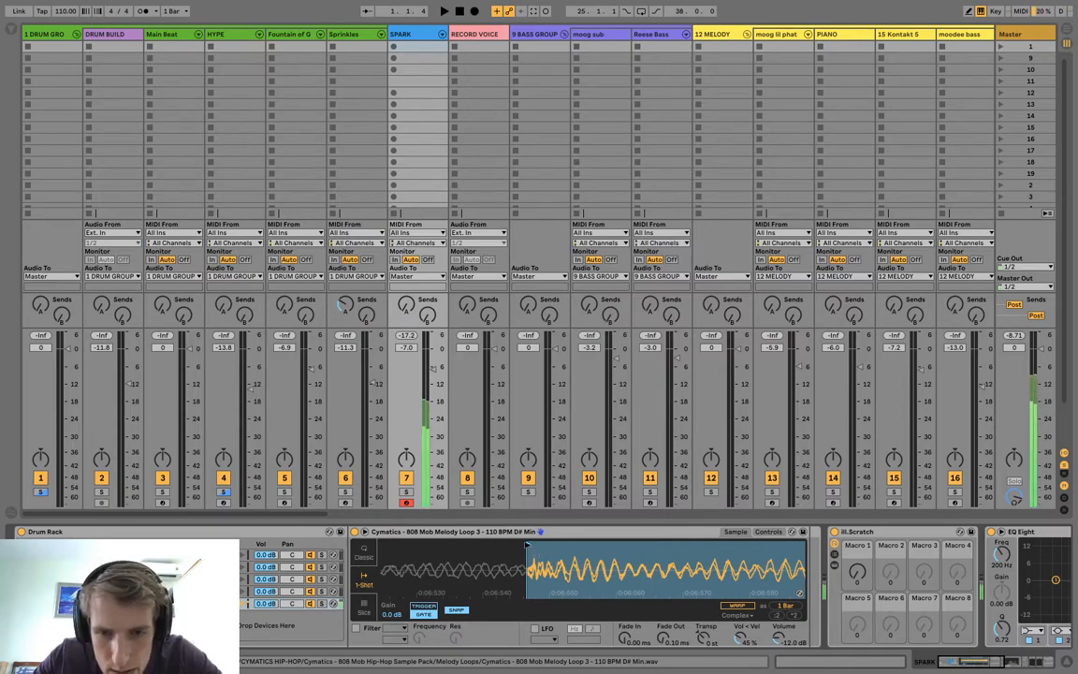
drag(558, 565, 544, 590)
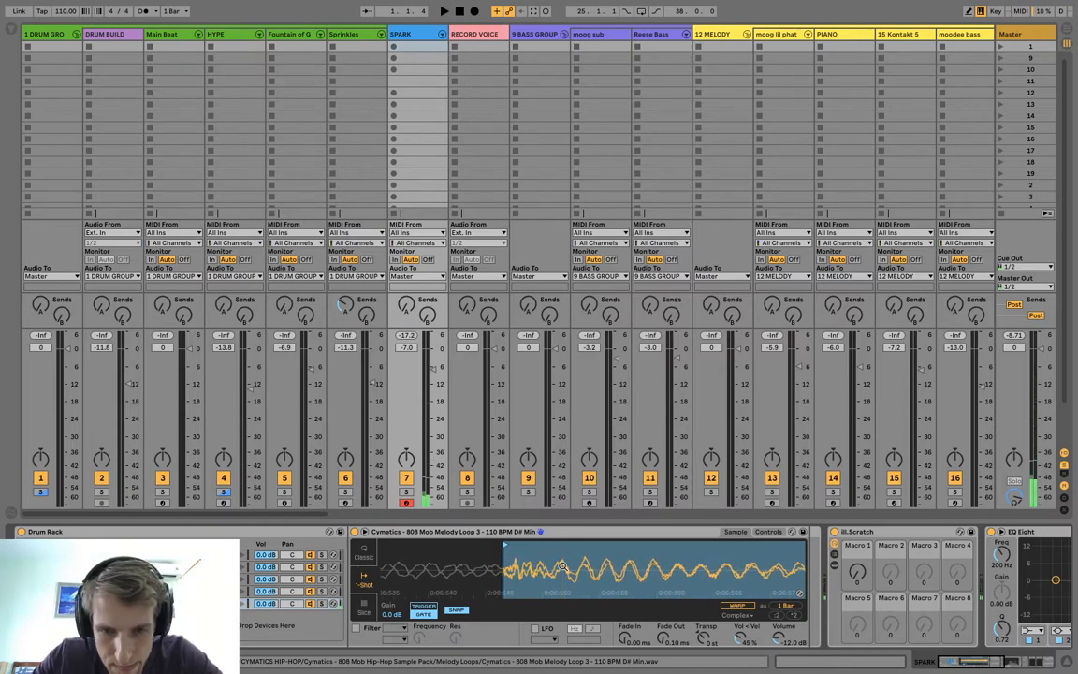
drag(504, 545, 532, 486)
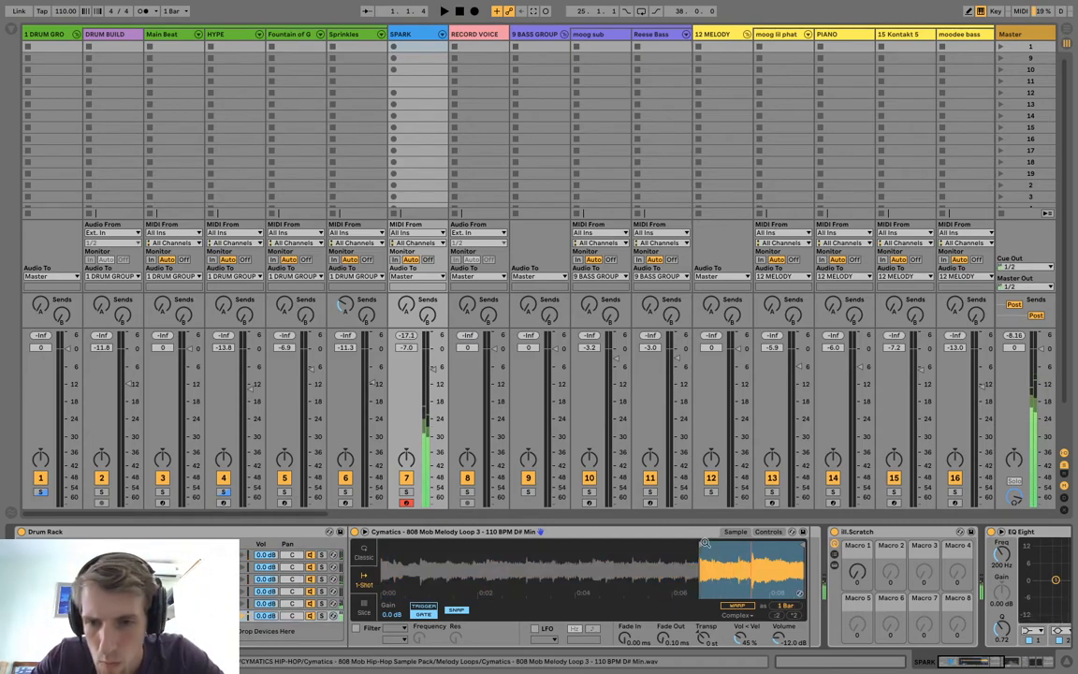
Move the next chop's sample start to about 7.4 s, and duplicate it with a start at about 7.6 s.
mouse_move(694, 545)
mouse_down()
mouse_move(746, 559)
mouse_move(681, 548)
mouse_move(690, 546)
mouse_move(677, 556)
mouse_move(740, 556)
mouse_up()
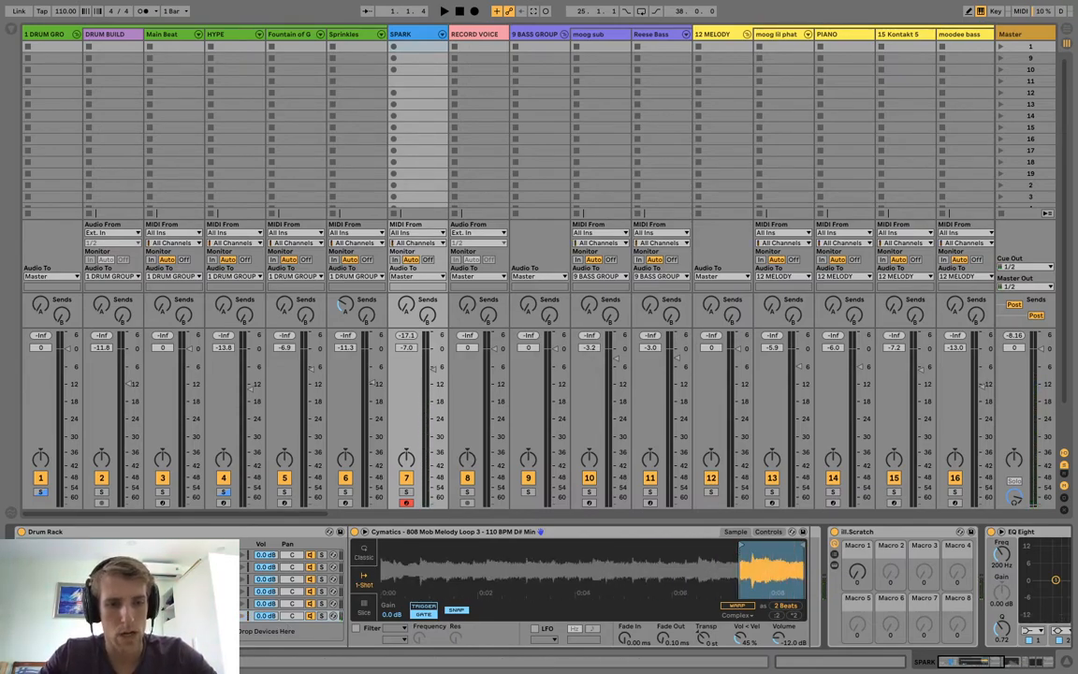
key(super+d)
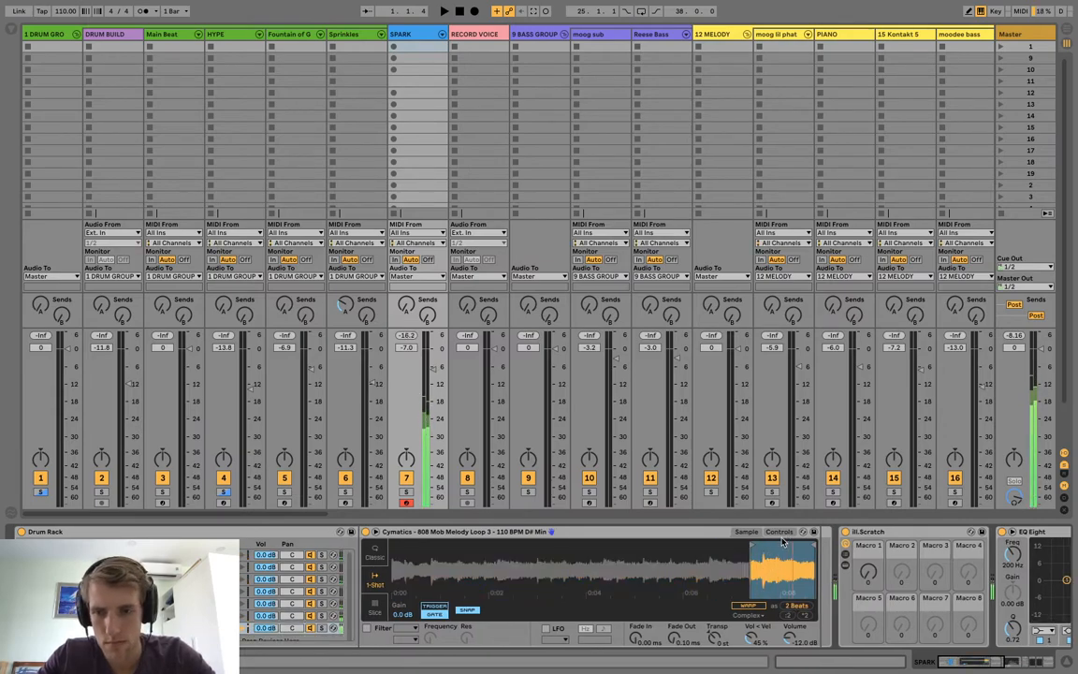
mouse_move(753, 545)
mouse_down()
mouse_move(766, 546)
mouse_move(776, 599)
mouse_move(775, 590)
mouse_up()
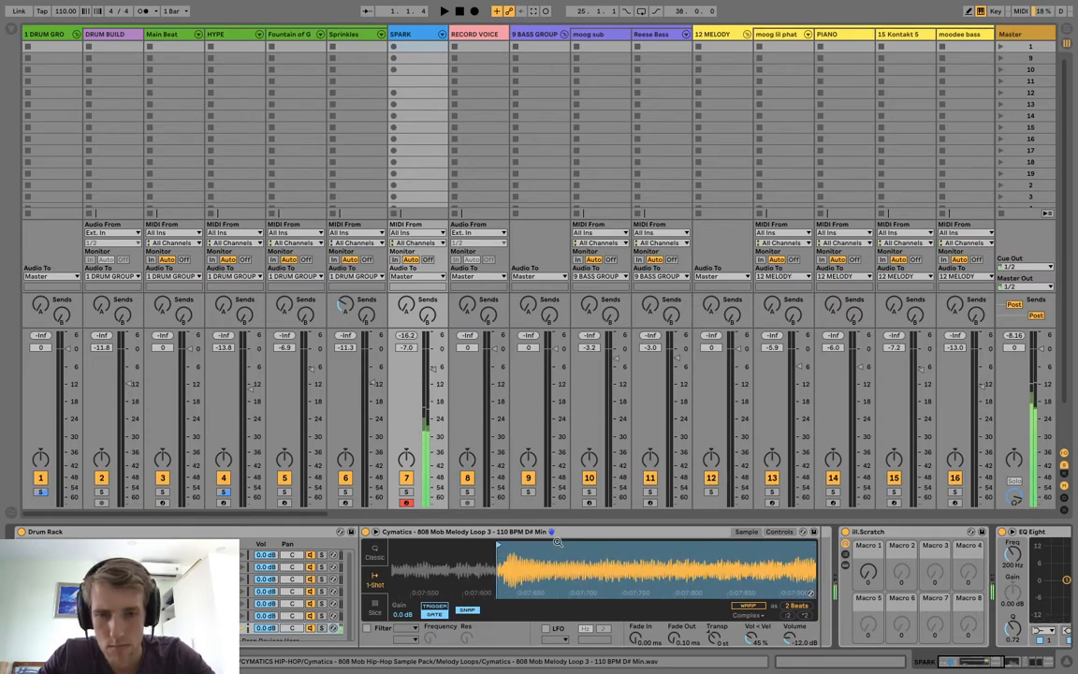
drag(499, 545, 506, 571)
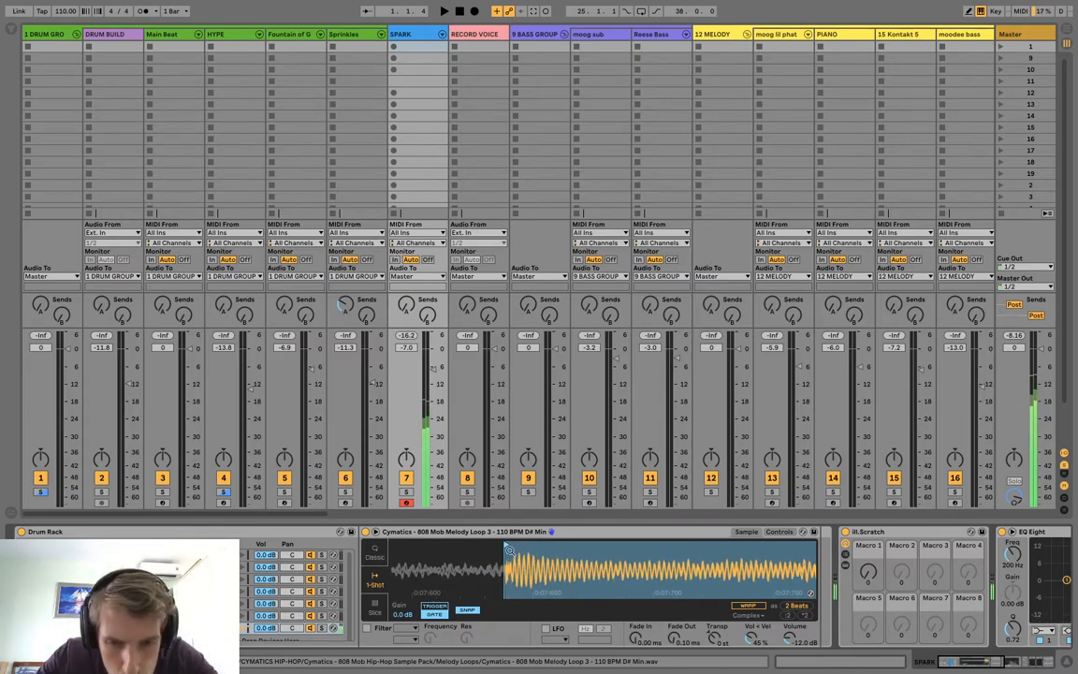
drag(505, 571, 505, 487)
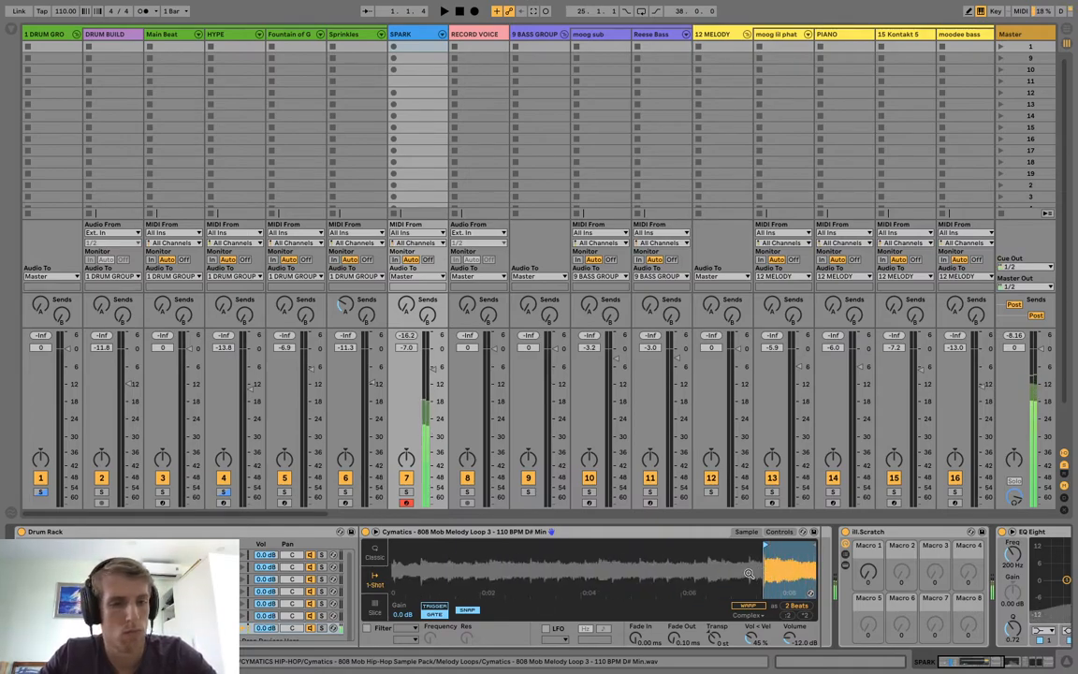
Copy the full-length melody loop to another pad and try reversing its sample.
click(224, 616)
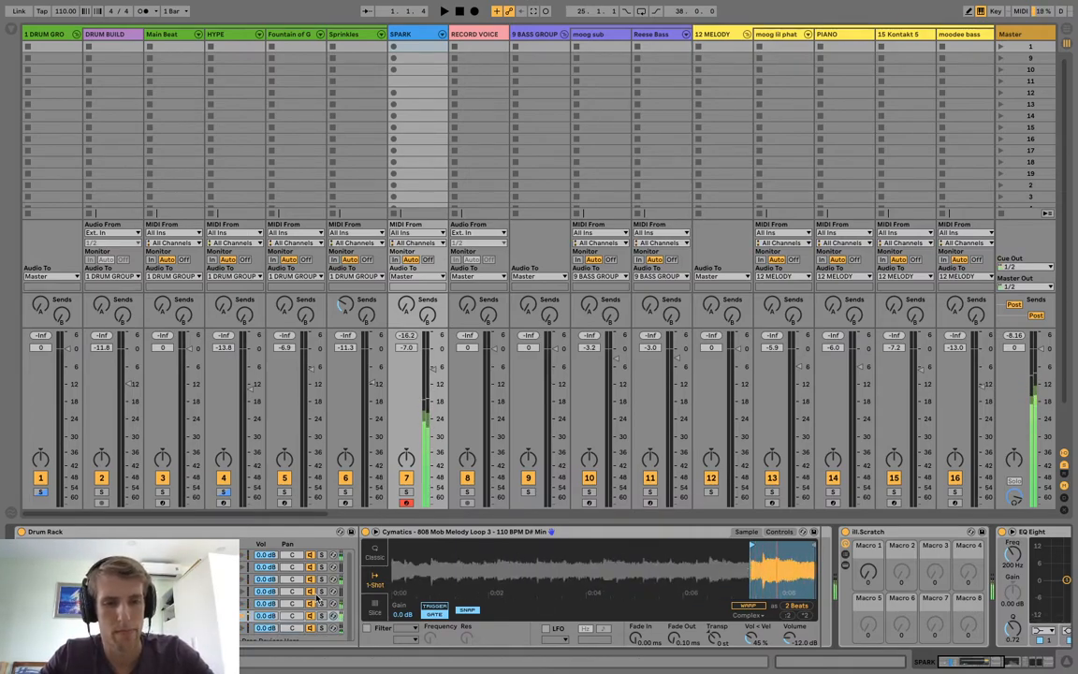
click(225, 555)
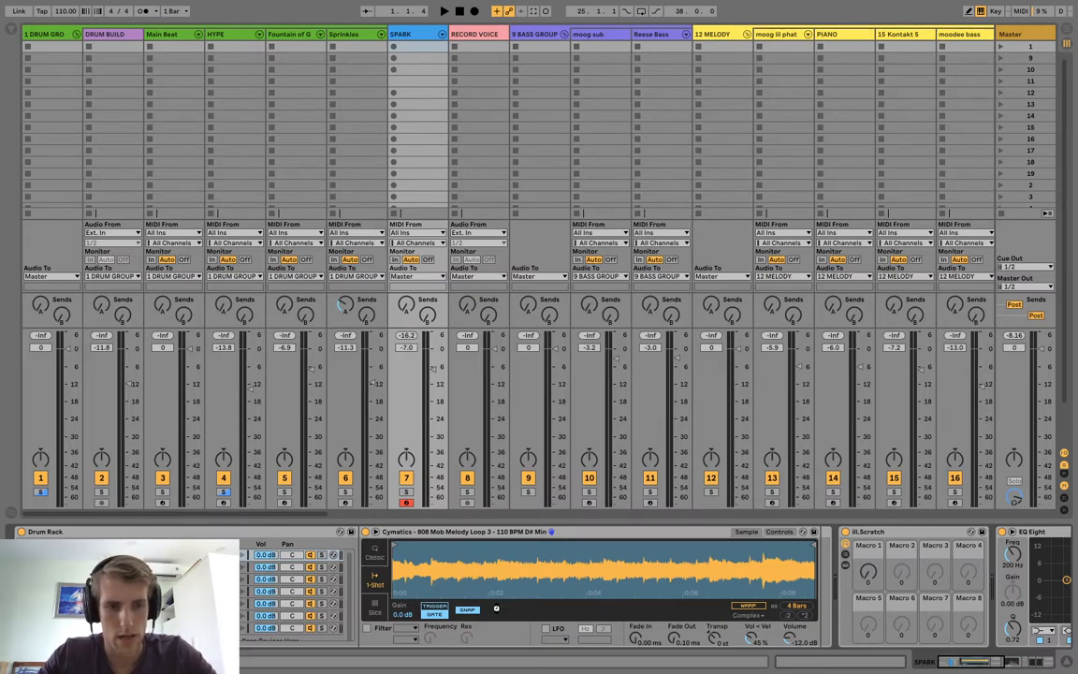
right_click(475, 555)
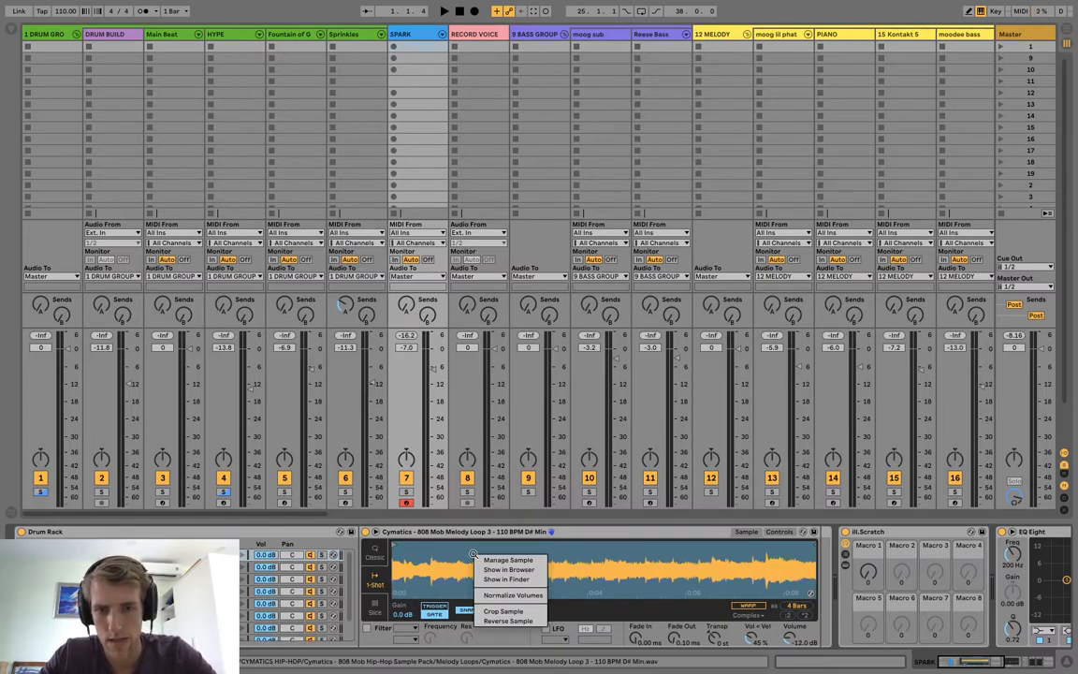
click(520, 618)
click(64, 554)
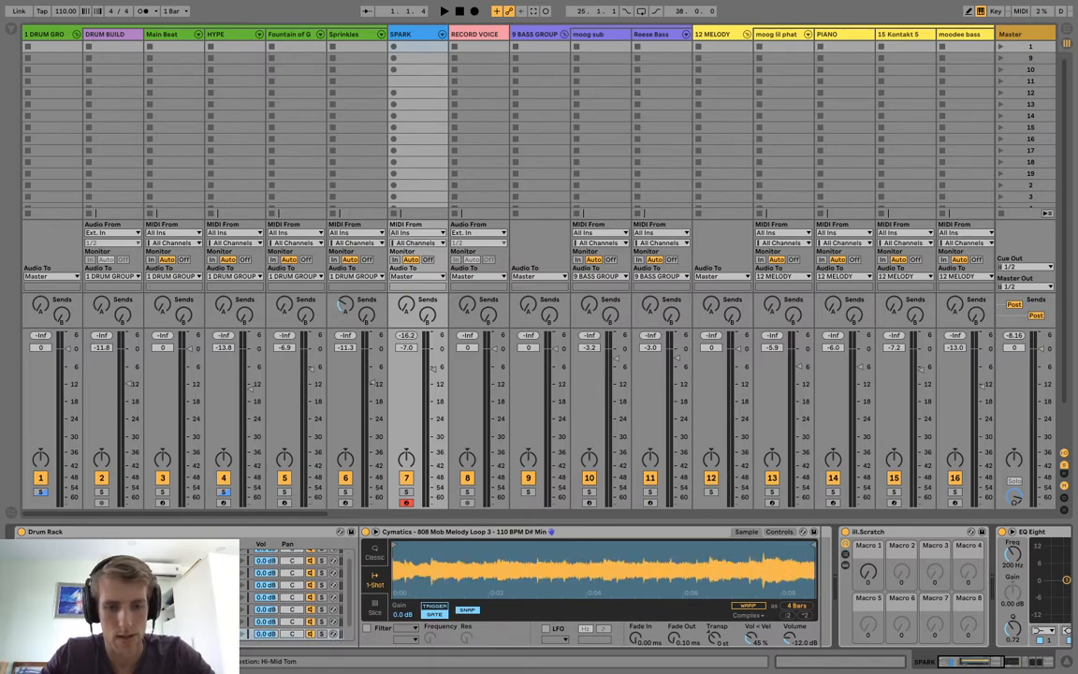
right_click(248, 634)
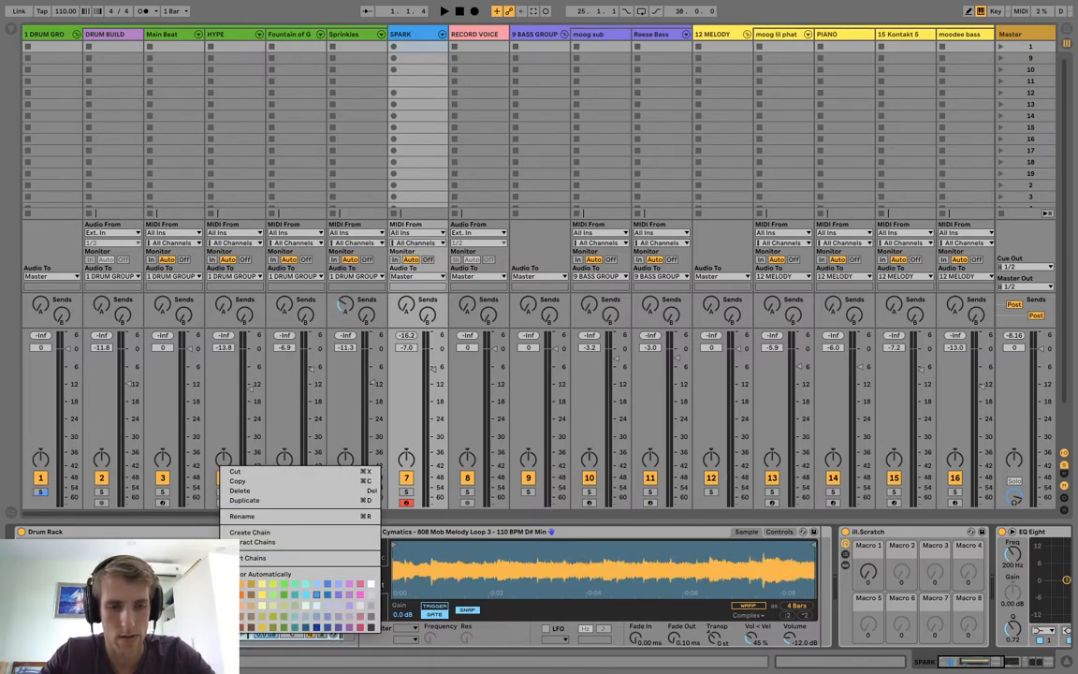
click(554, 556)
key(k)
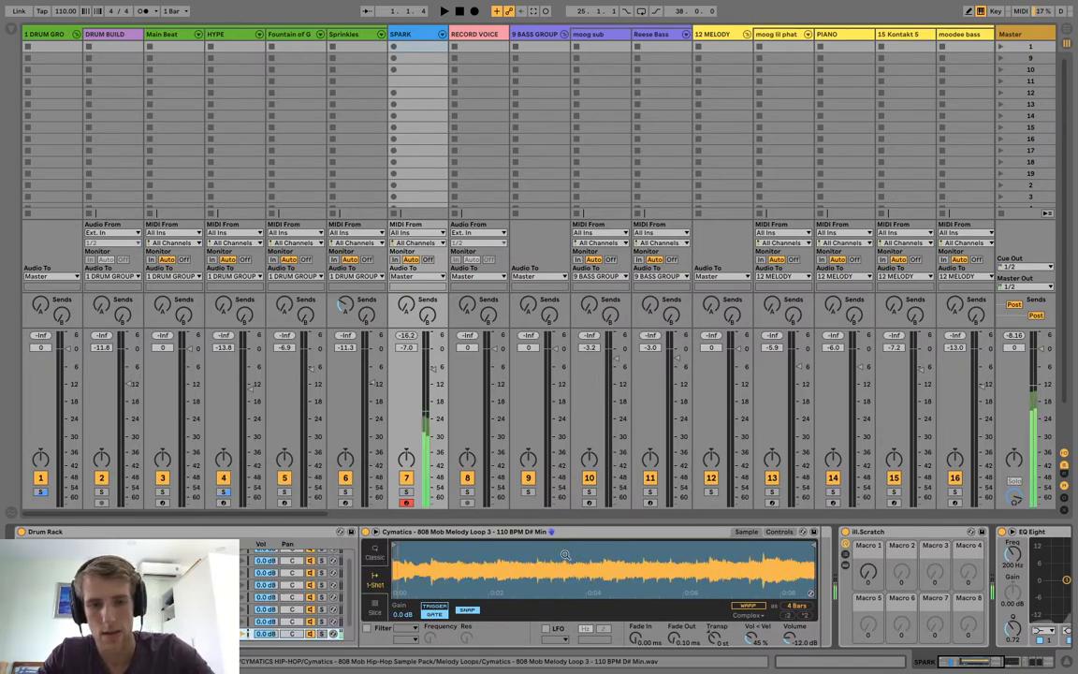
key(r)
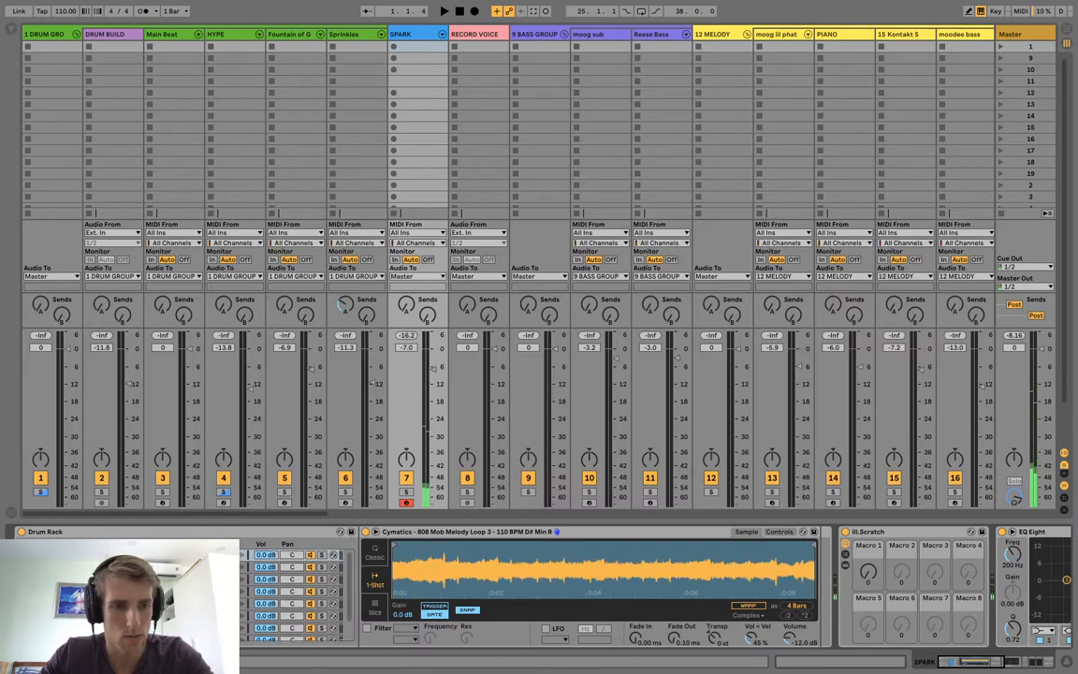
key(super+z)
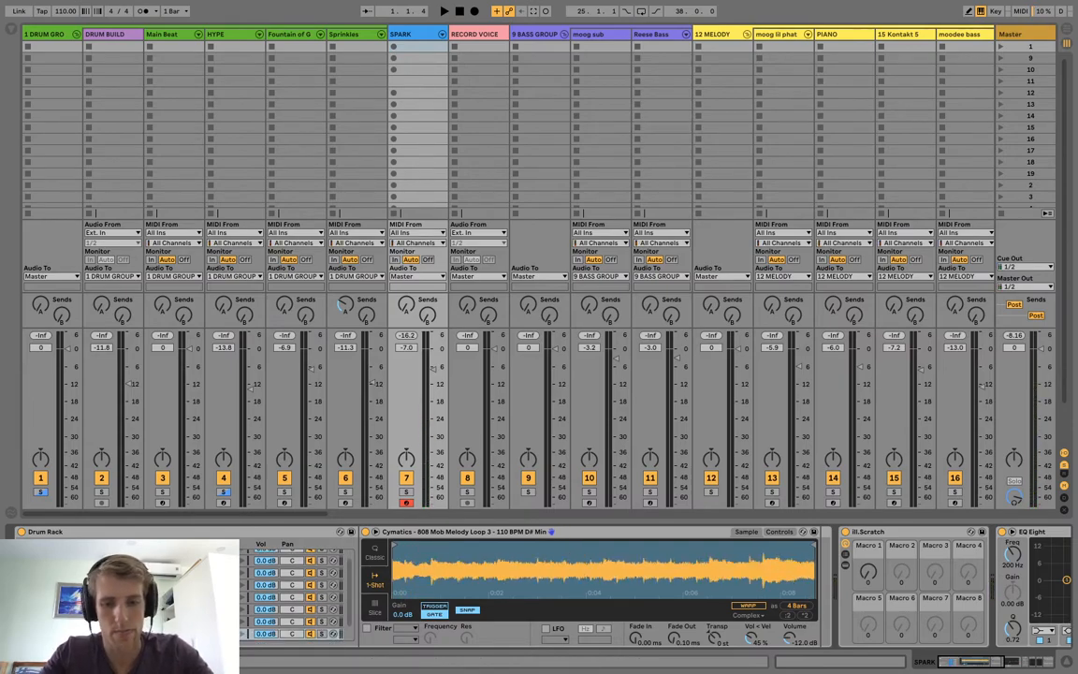
Reverse the full-length melody loop sample on the copied pad and audition it.
key(k)
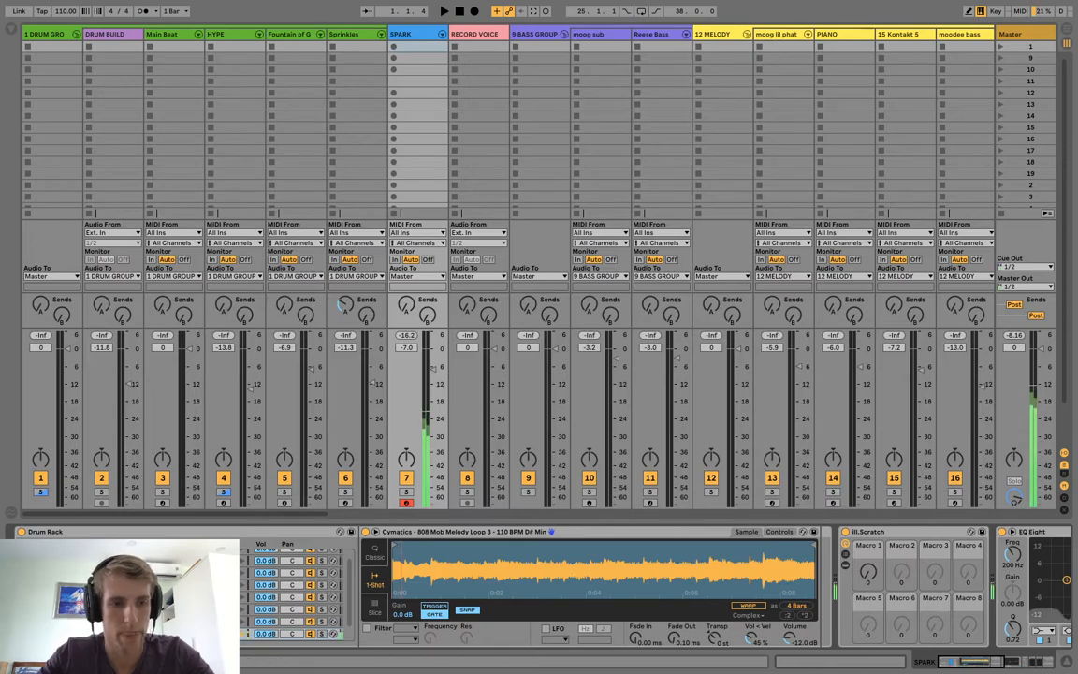
key(r)
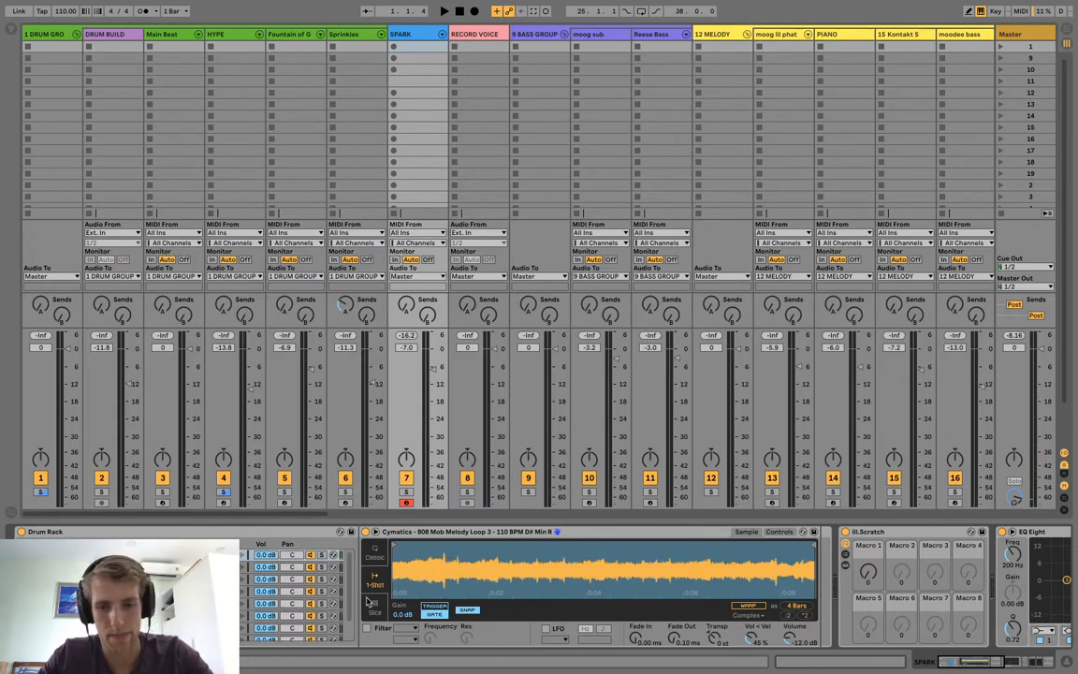
key(k)
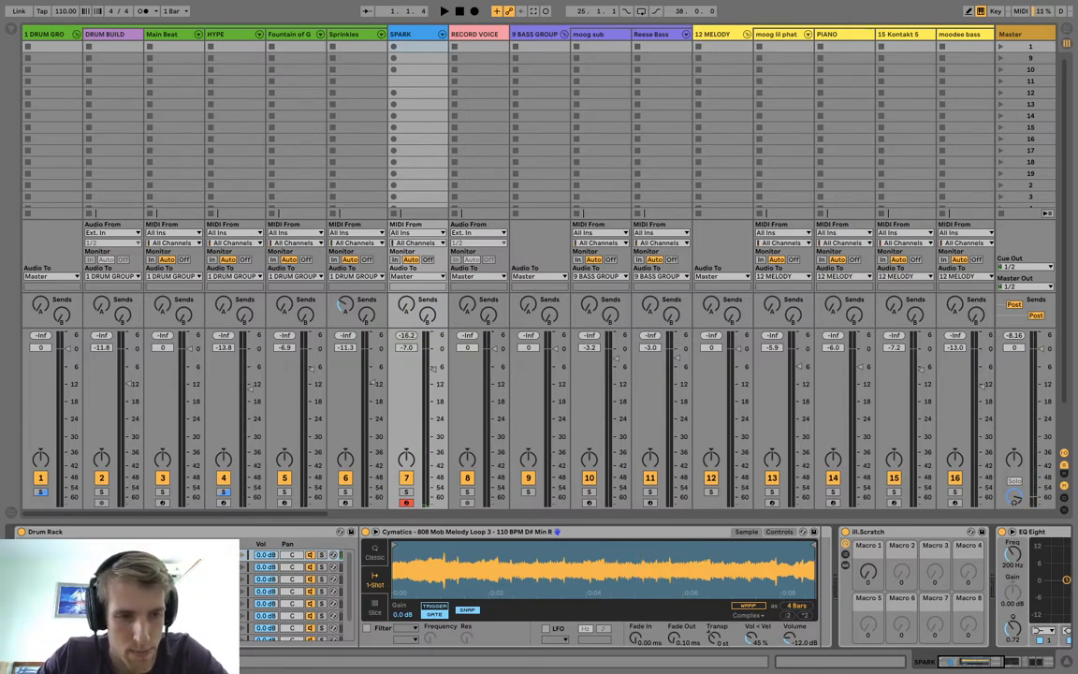
Warp the reversed loop in Texture mode with a grain size of 212.03 and flux of 49.22.
scroll(299, 546, down, 3)
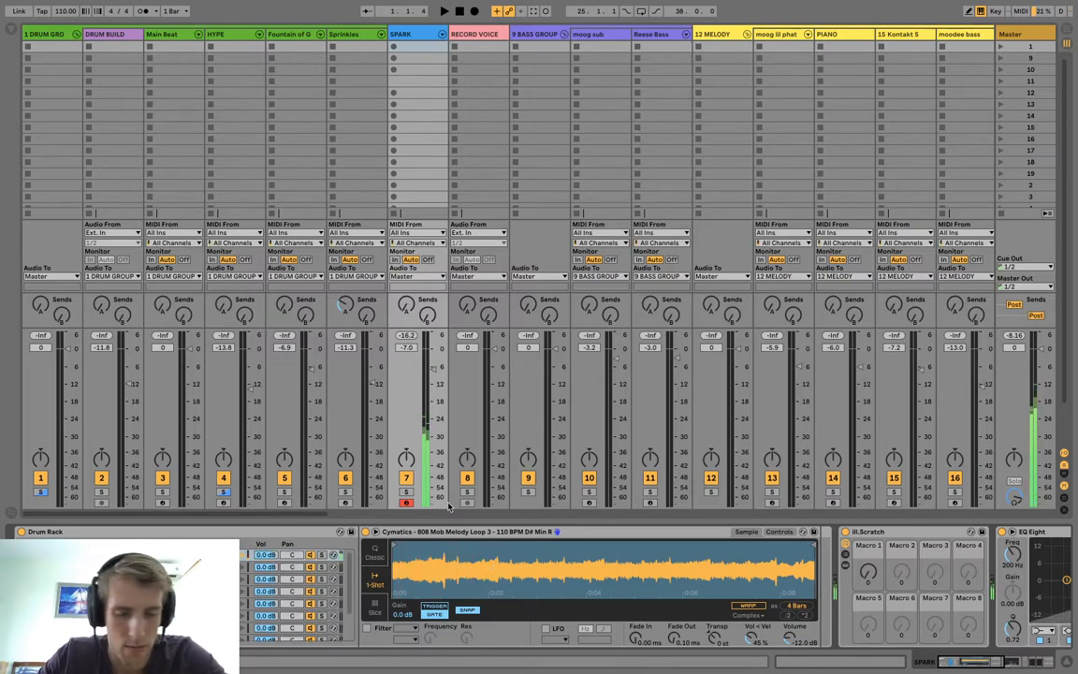
click(748, 607)
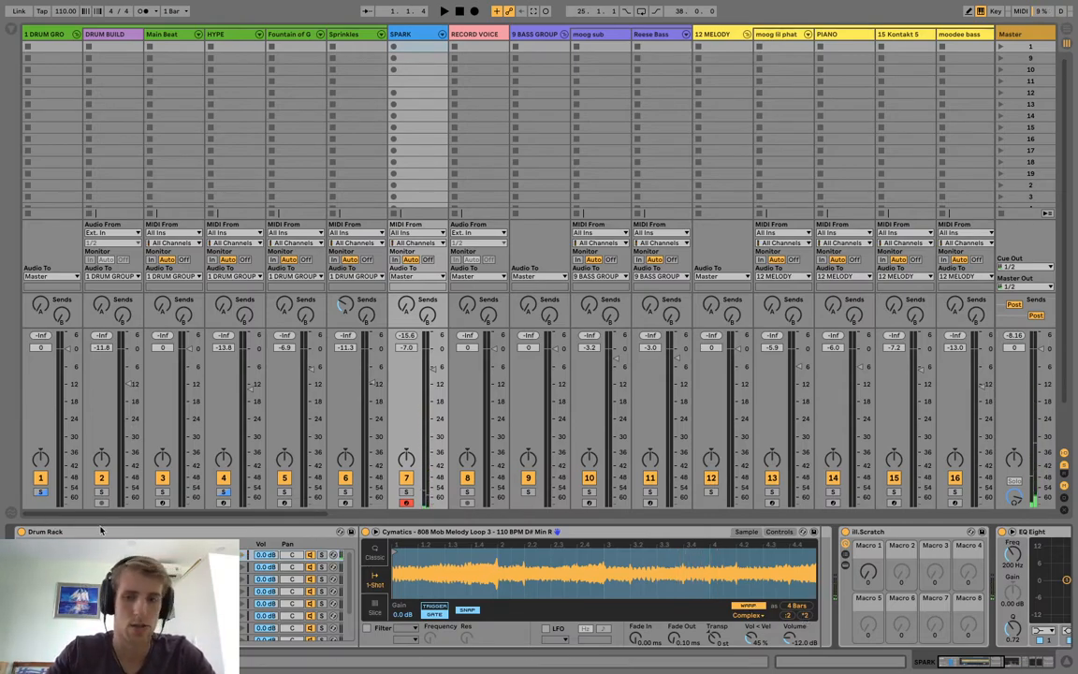
click(747, 615)
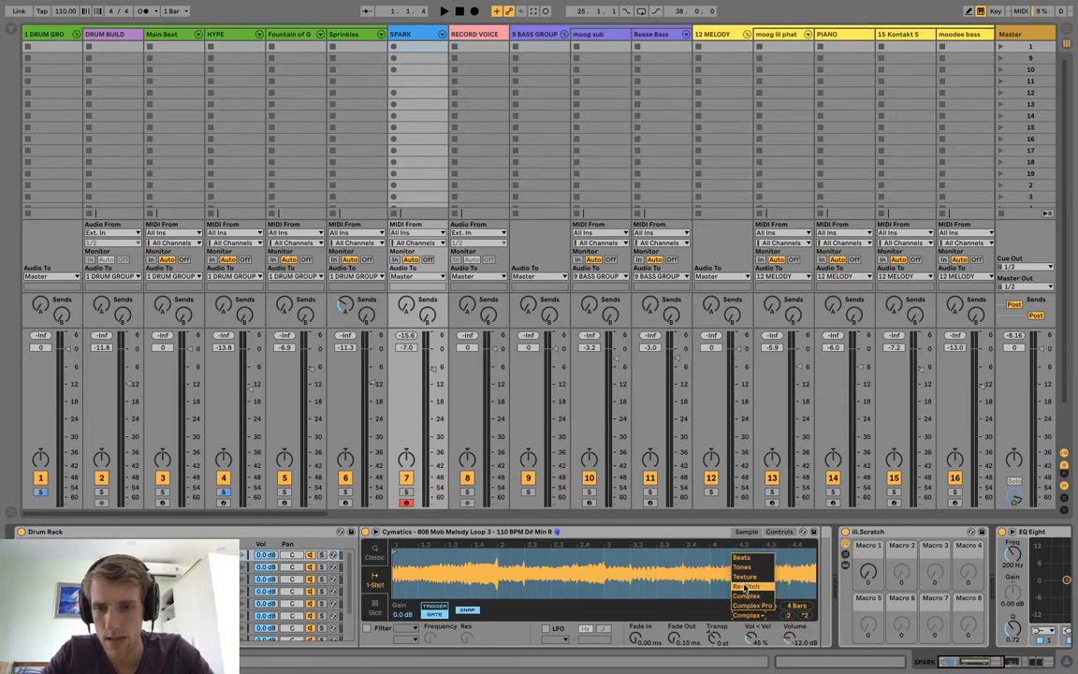
click(744, 576)
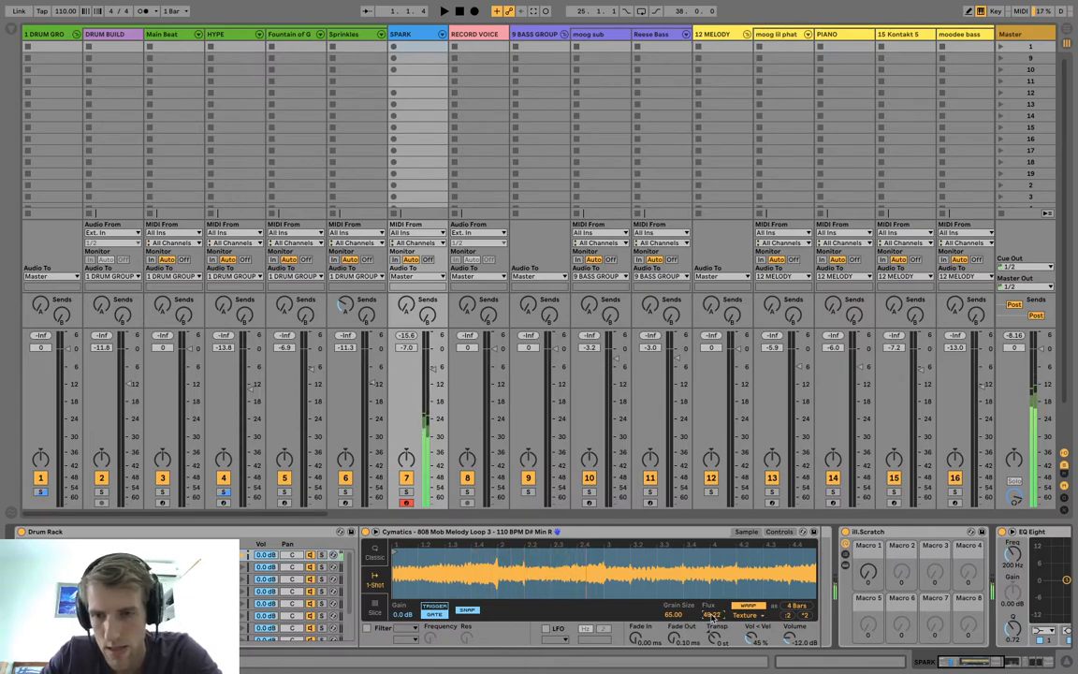
drag(675, 615, 675, 590)
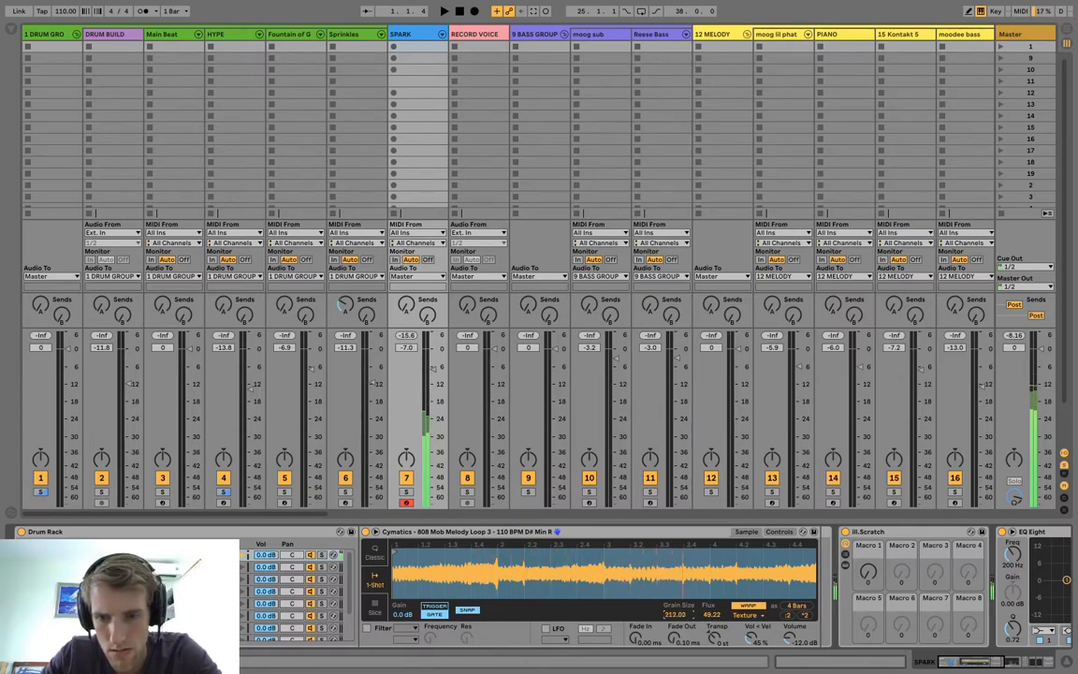
Set the reversed loop's Texture warp to a grain size of 40.74 and flux of 66.41.
drag(675, 615, 712, 612)
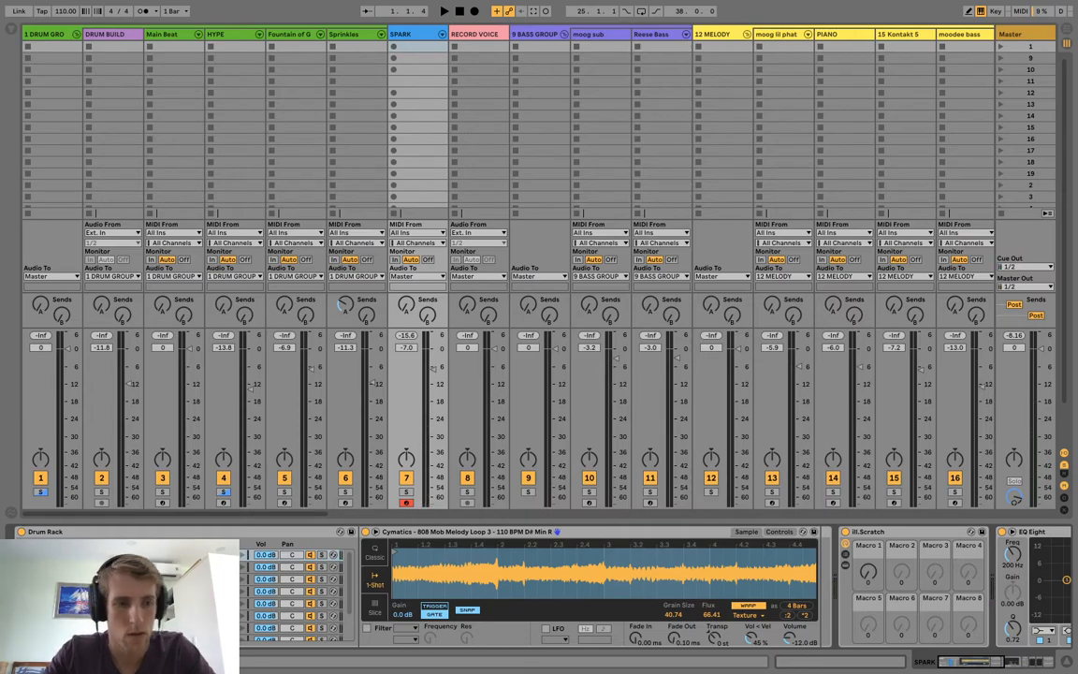
key(Delete)
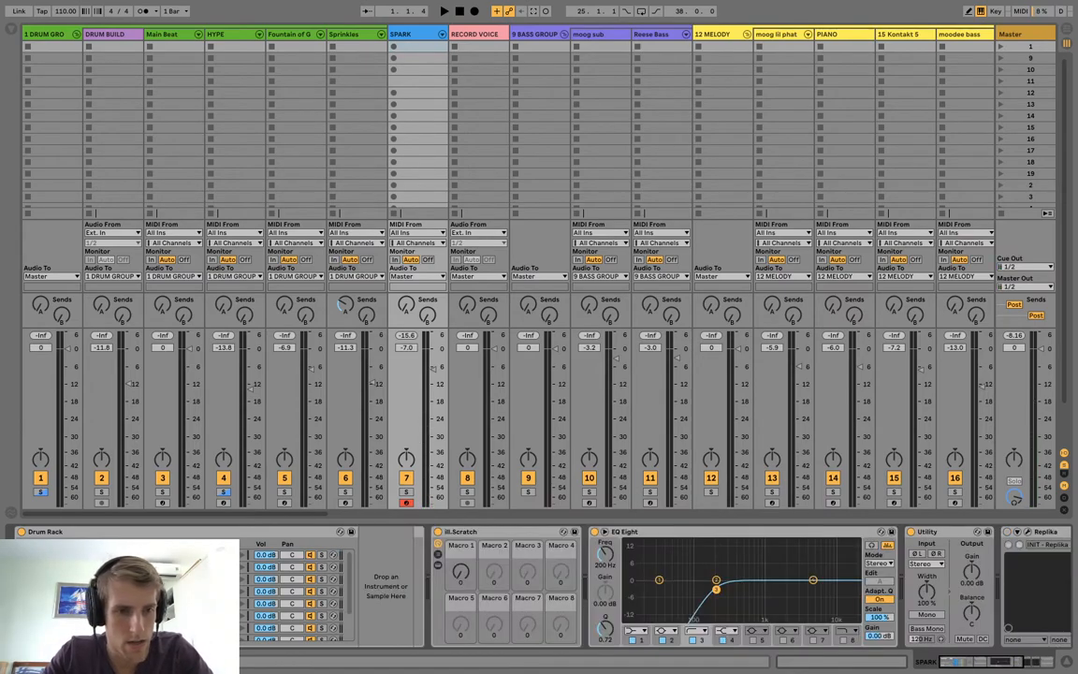
key(ctrl+z)
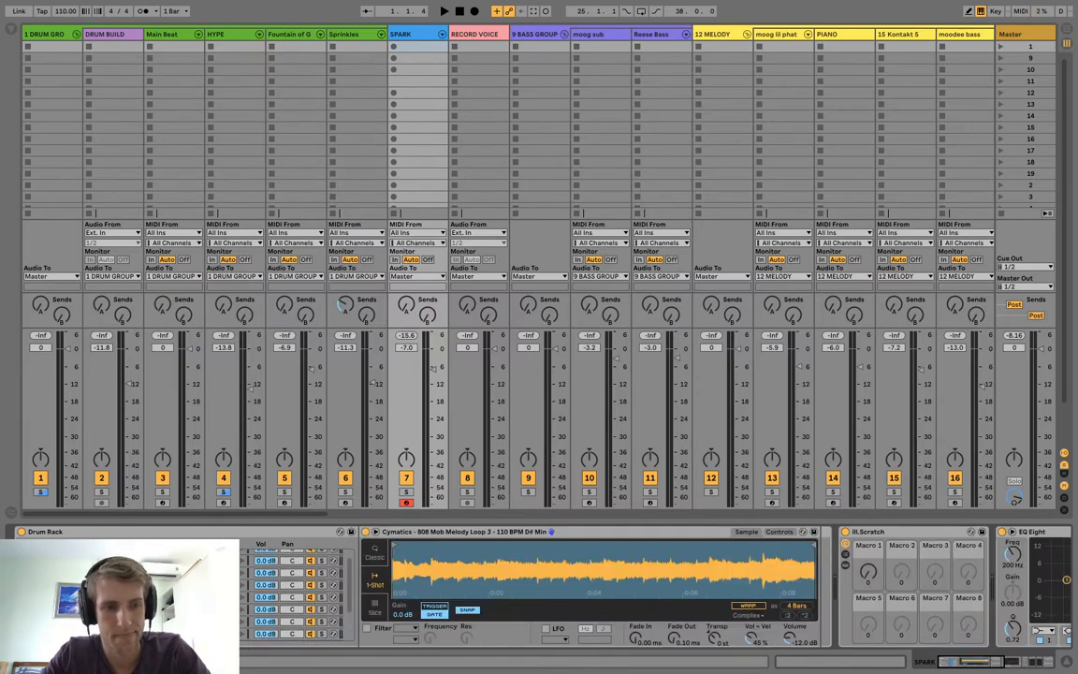
Enable warping on the unreversed full-length melody loop and make a version transposed by -12 st.
scroll(295, 591, up, 3)
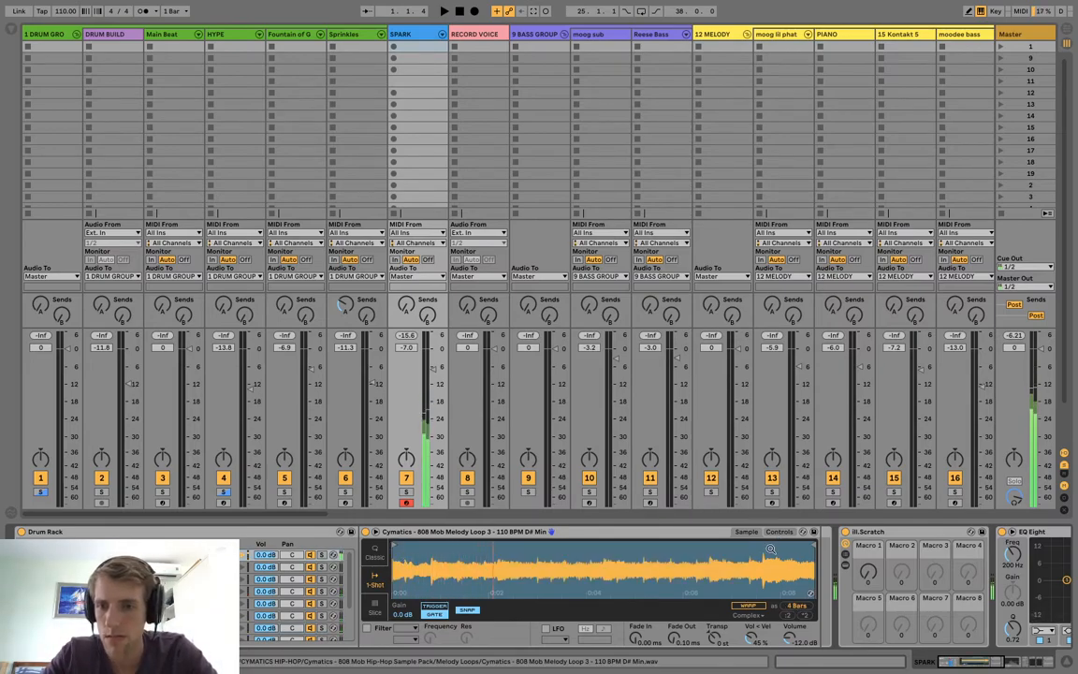
click(747, 606)
drag(715, 638, 715, 616)
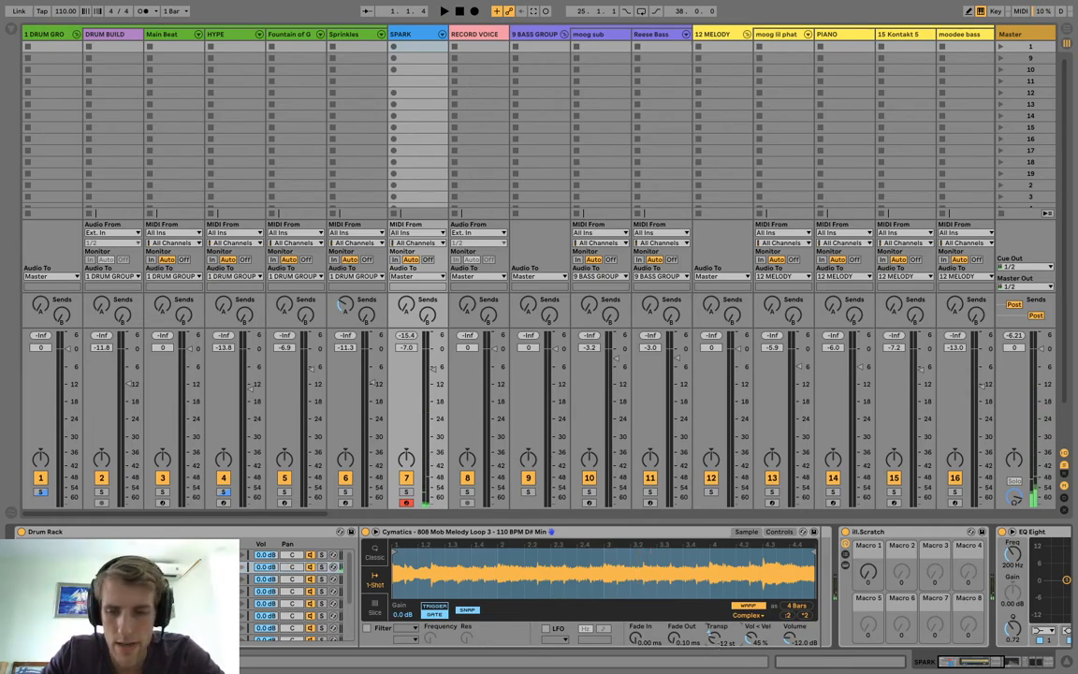
Try transposing the octave-down loop to -7 st, audition it, and set it back to -12 st.
drag(716, 642, 716, 635)
key(a)
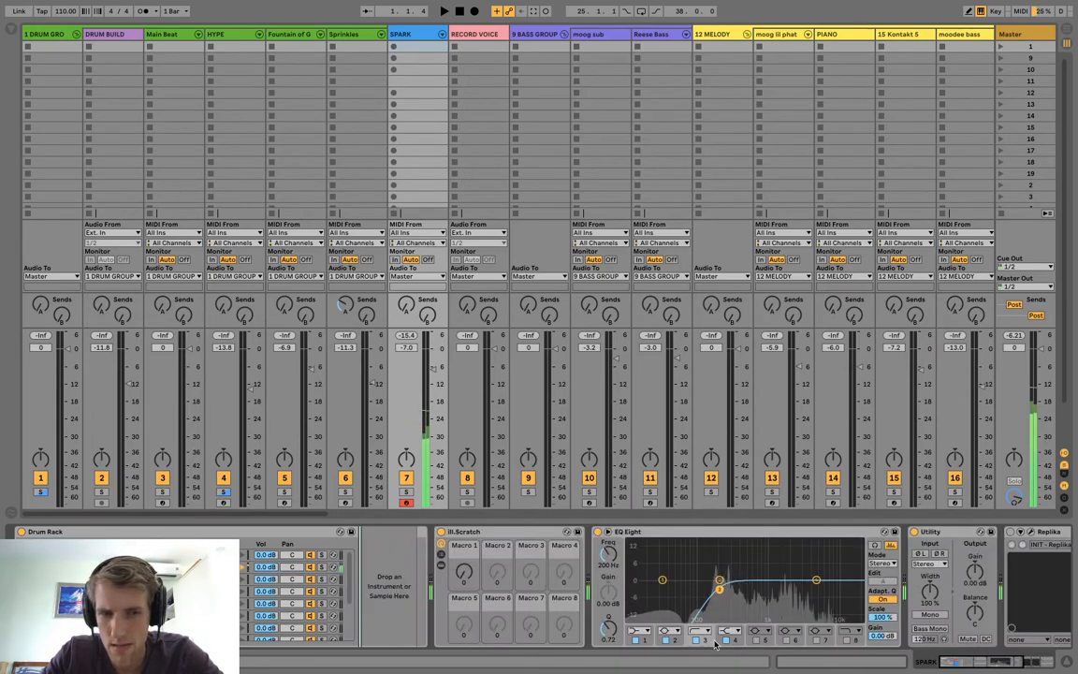
key(ctrl+z)
key(ctrl+shift+z)
key(ctrl+z)
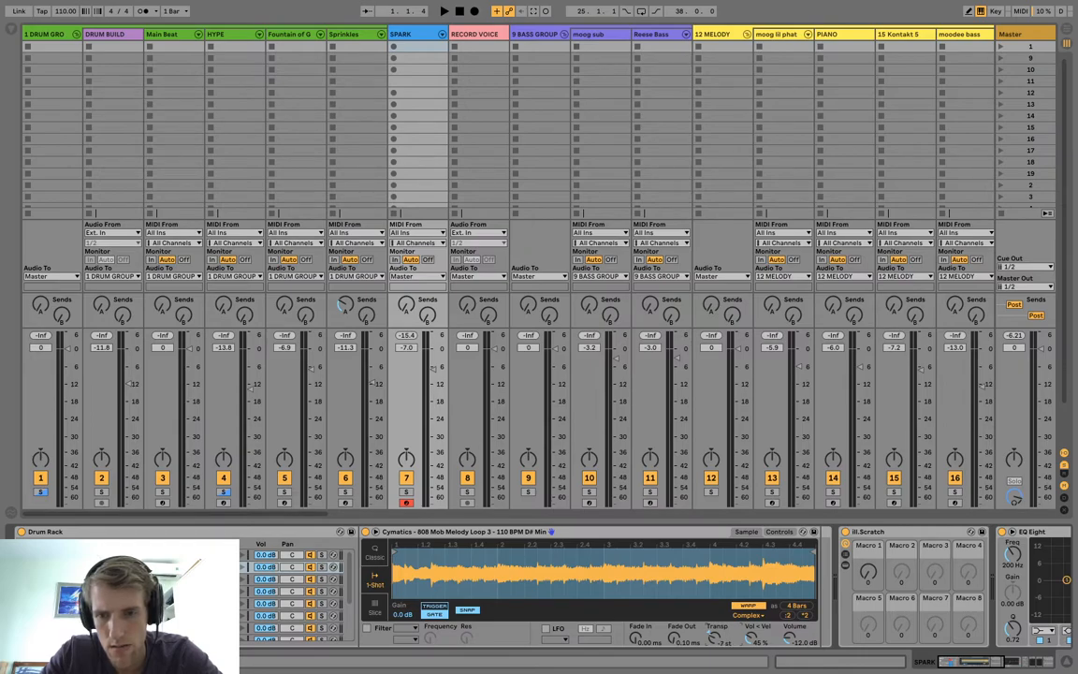
key(a)
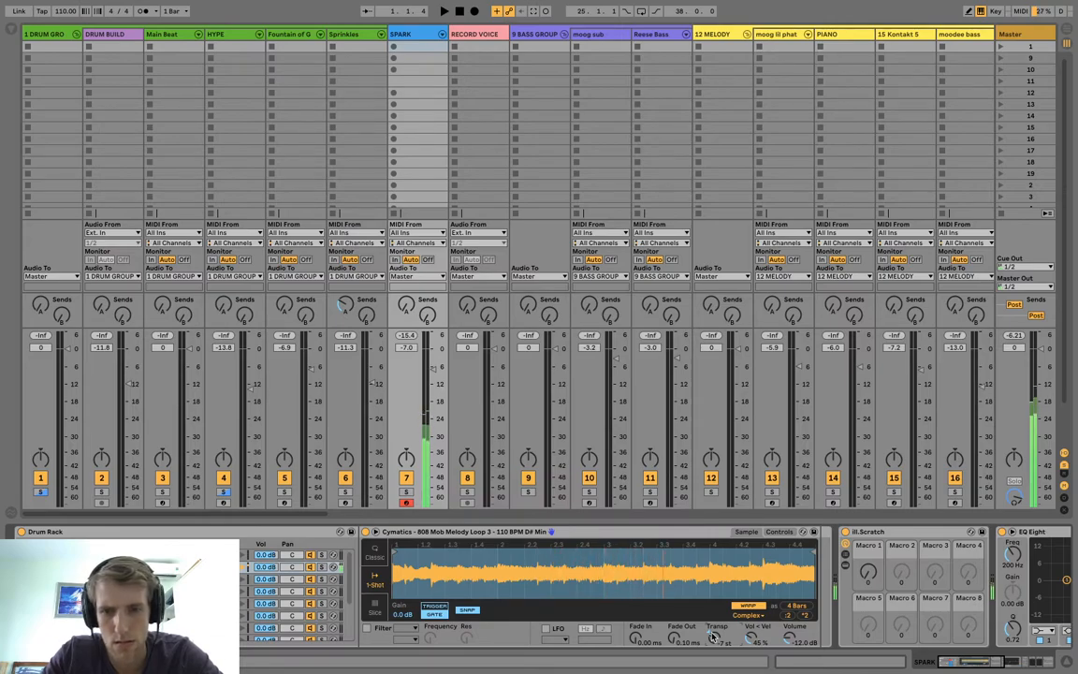
drag(714, 638, 714, 644)
key(a)
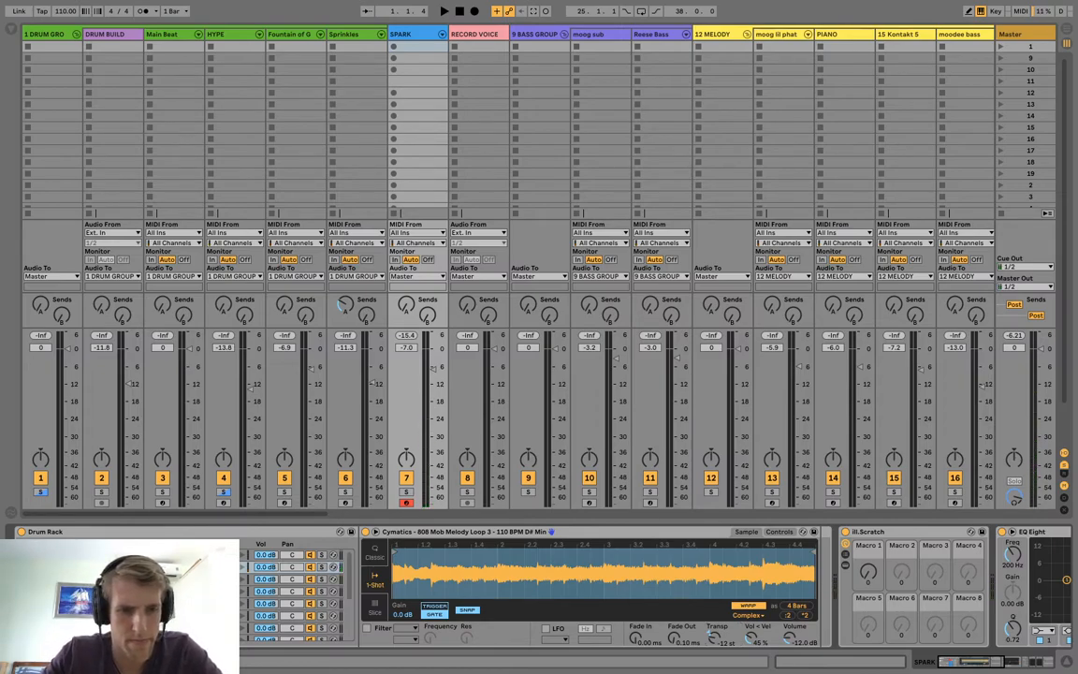
Audition the octave-down loop and the copy on the next pad, and set that copy's transposition to -7 st.
key(a)
key(s)
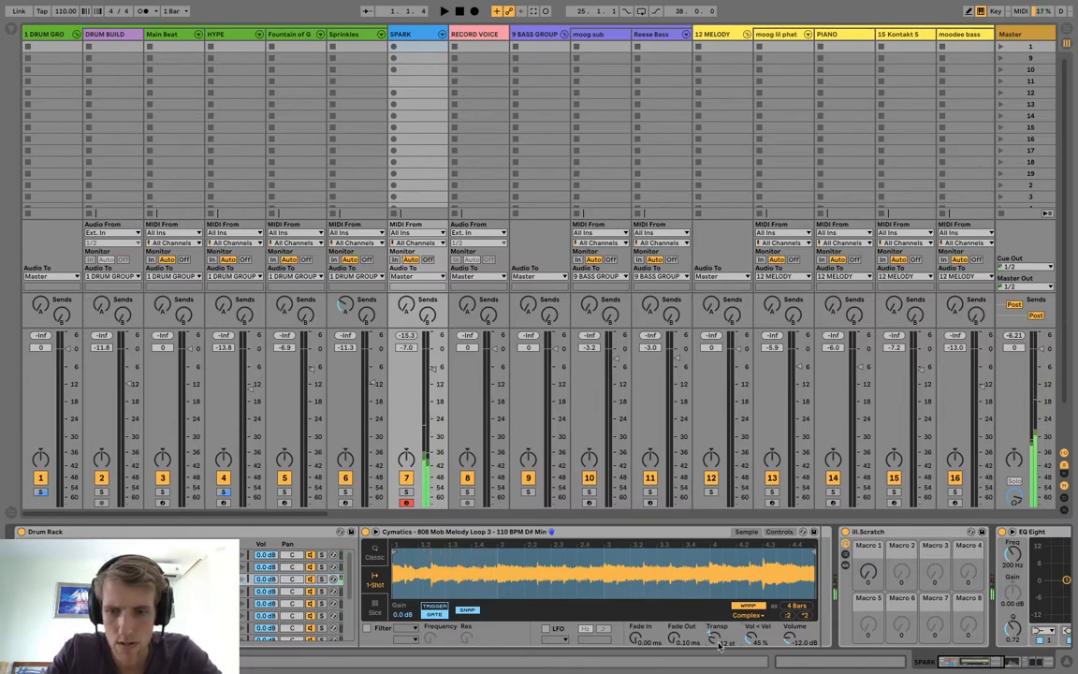
key(s)
drag(719, 644, 719, 631)
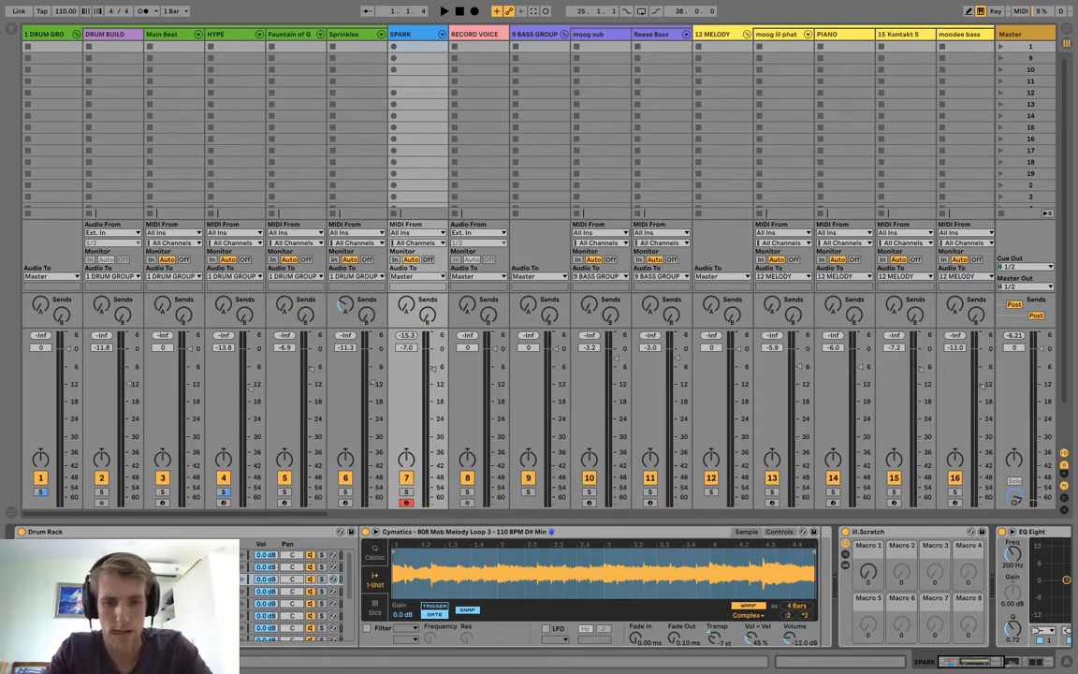
Turn on the pitch envelope and an 8.00 Hz LFO for a vibrato version of the melody loop.
click(112, 592)
click(140, 592)
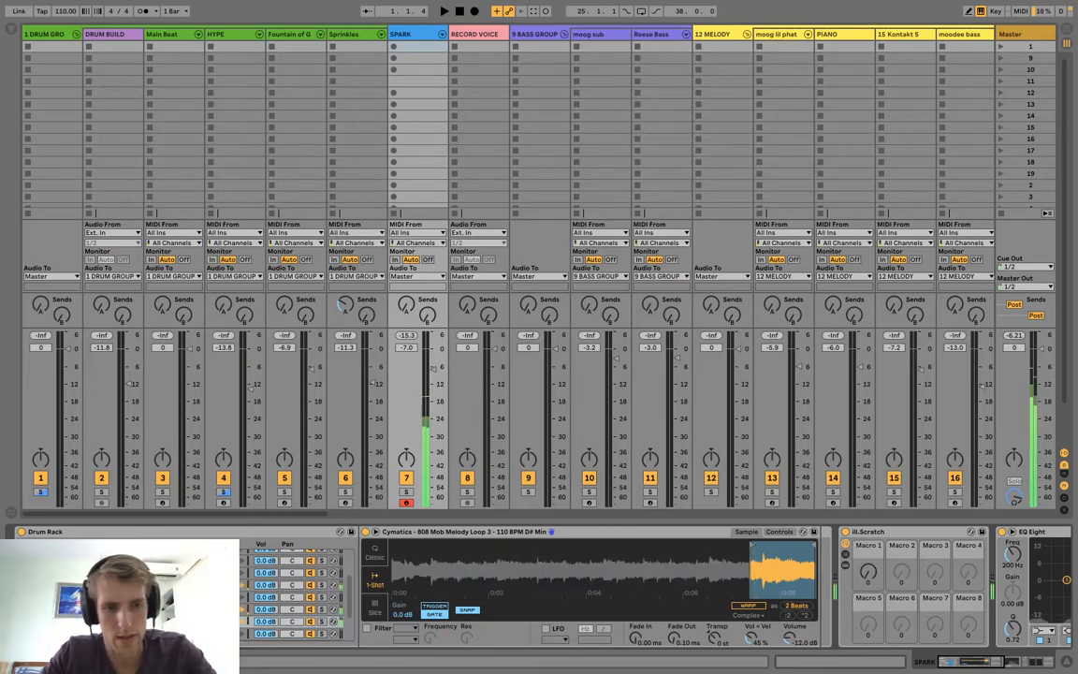
click(780, 532)
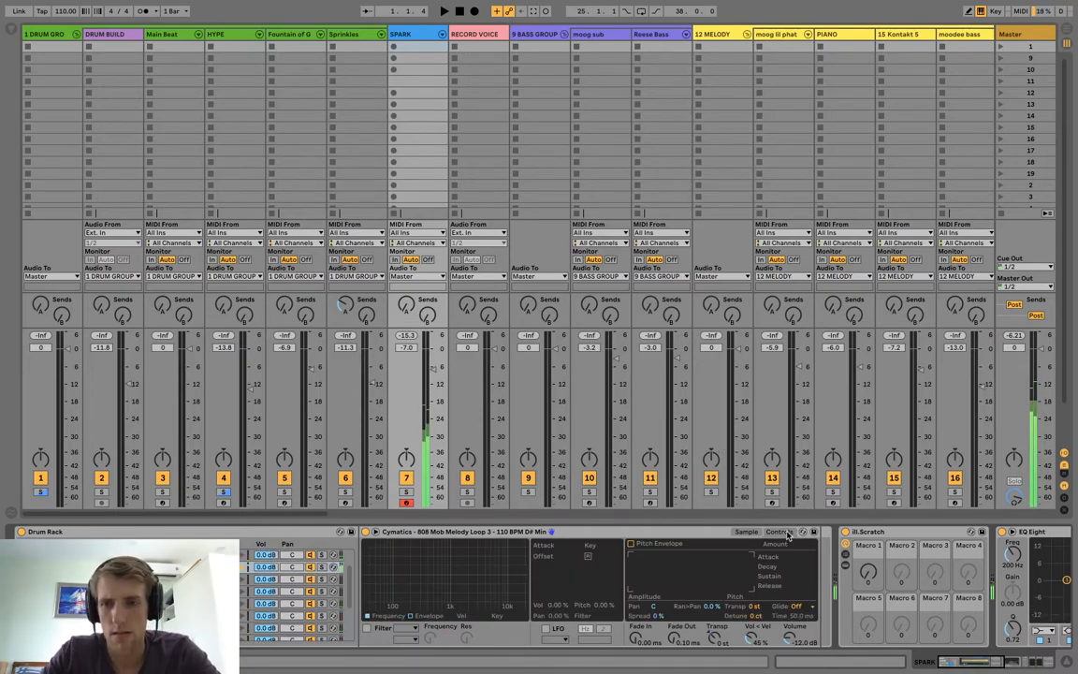
click(630, 544)
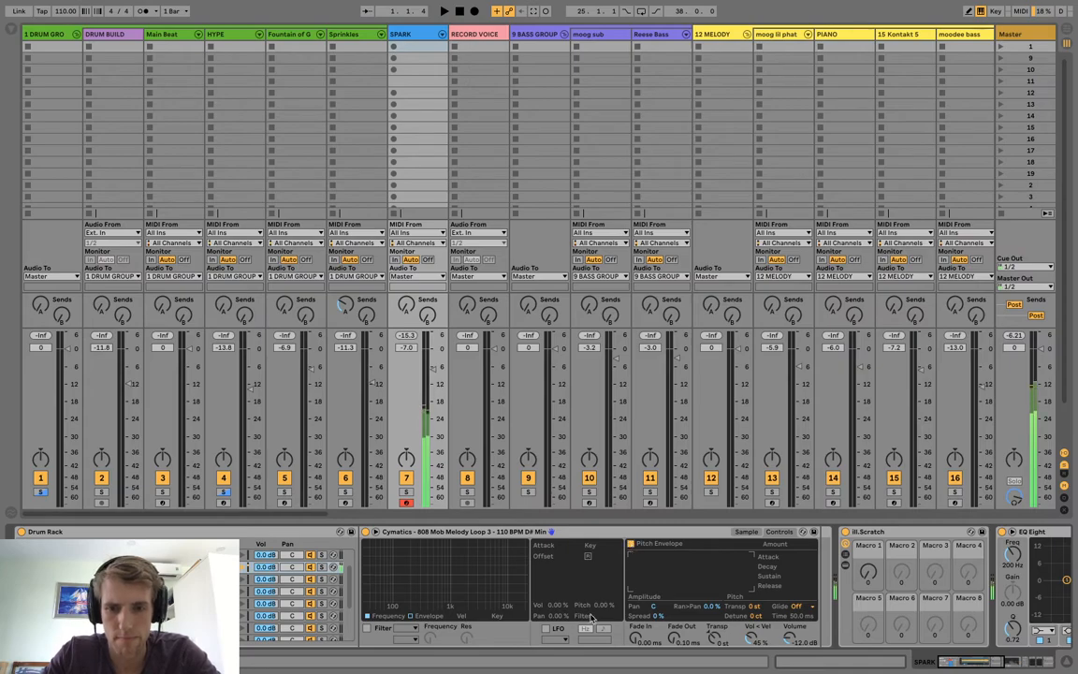
click(550, 628)
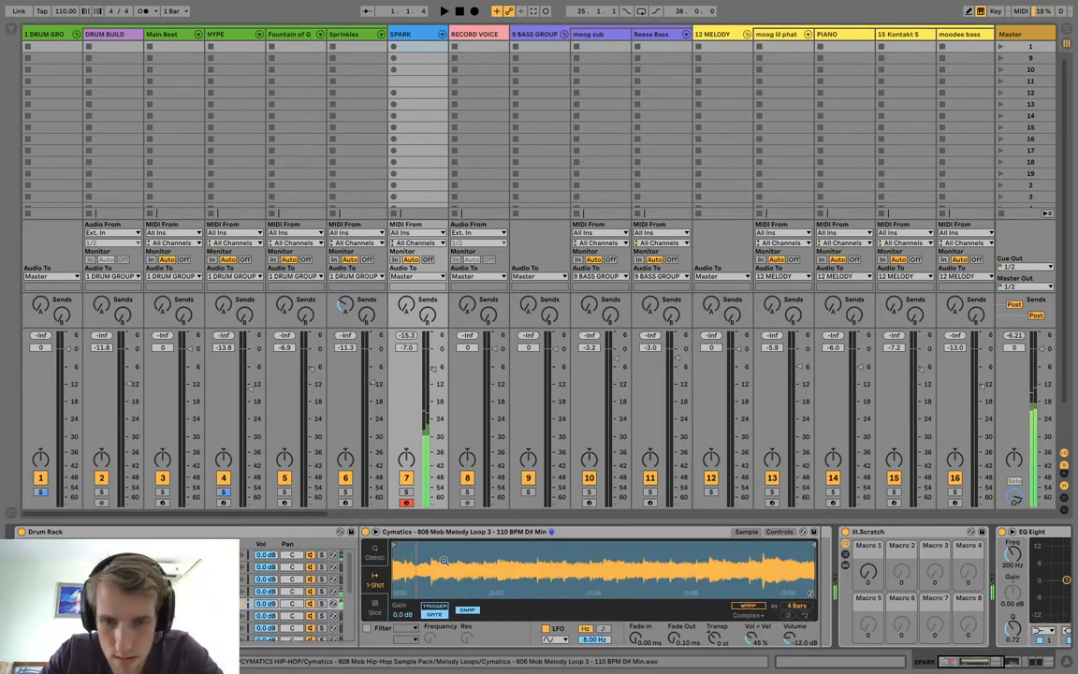
Turn on the pitch envelope for a pitch-bend version of the full-length melody loop.
click(779, 532)
click(632, 543)
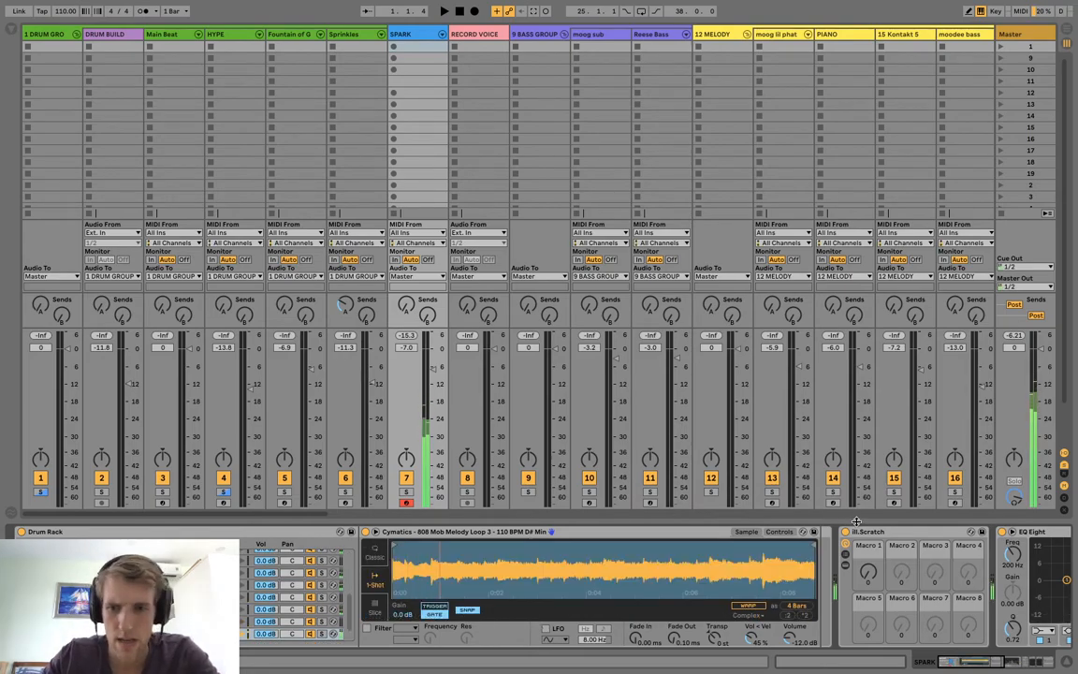
click(778, 532)
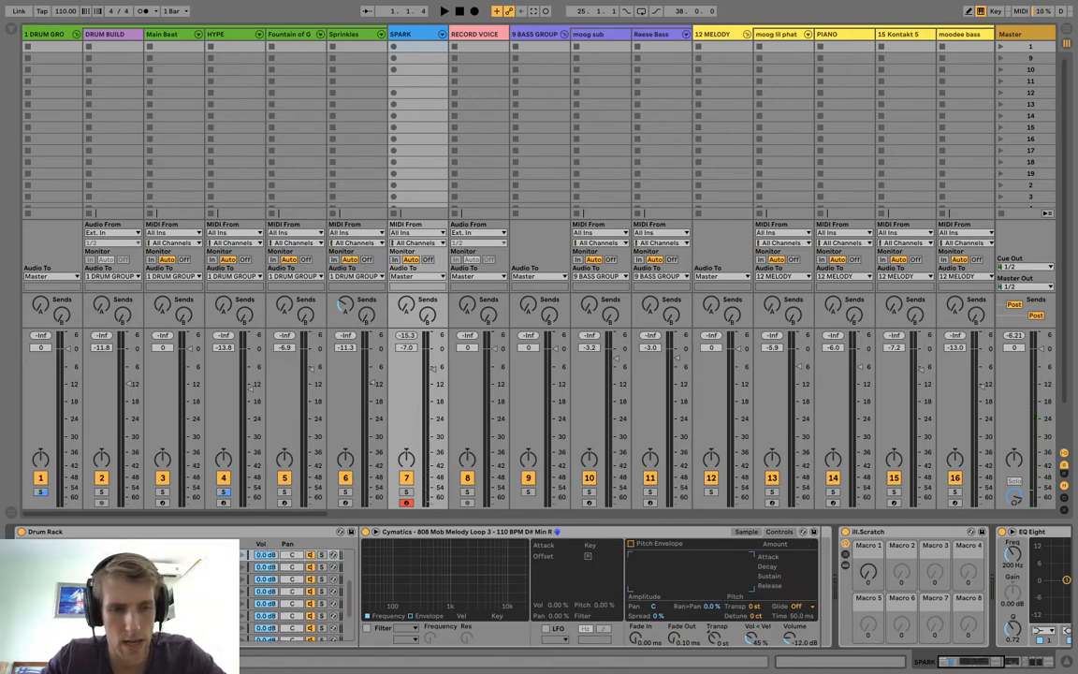
Show the browser, and warp the reversed melody loop on its pad in Complex mode.
key(super+alt+b)
scroll(206, 328, up, 3)
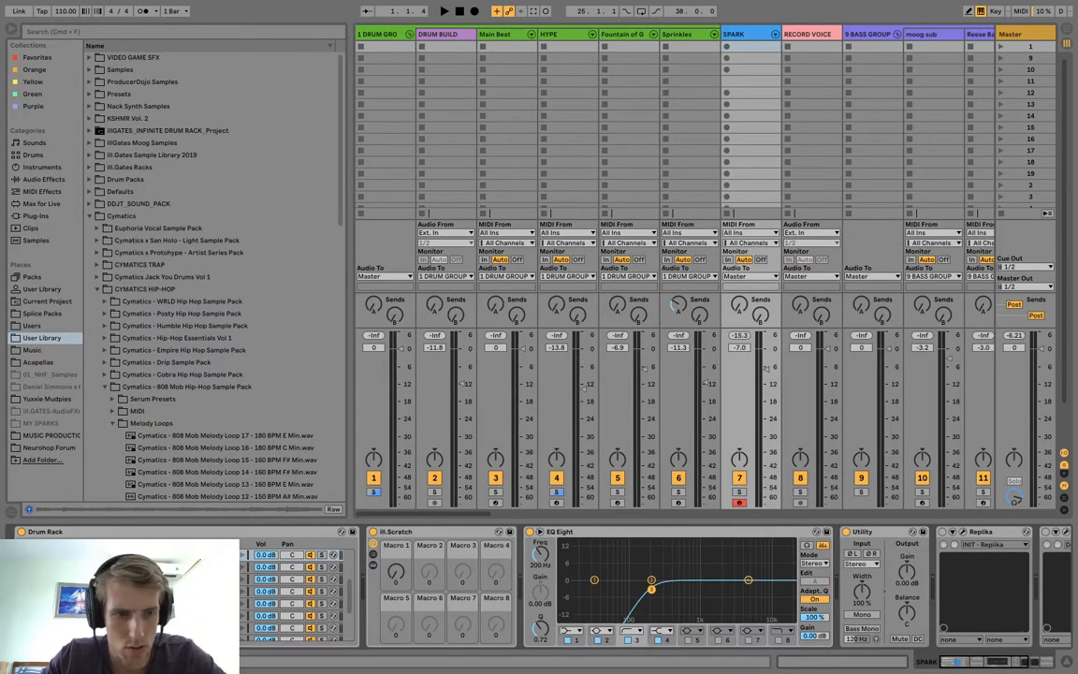
click(159, 599)
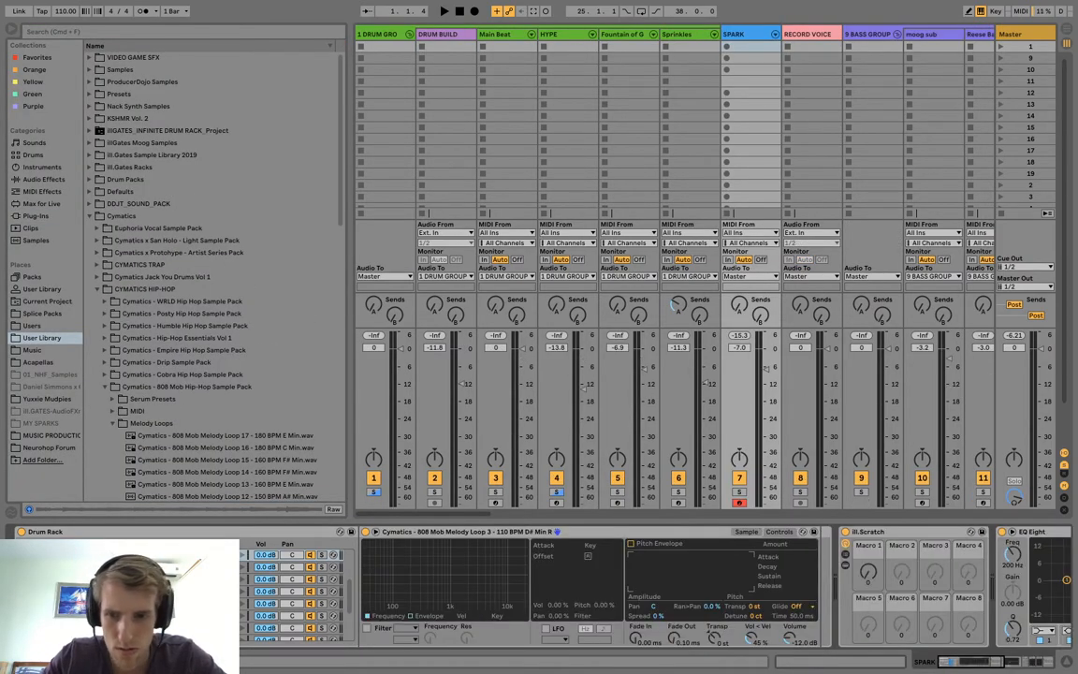
click(744, 532)
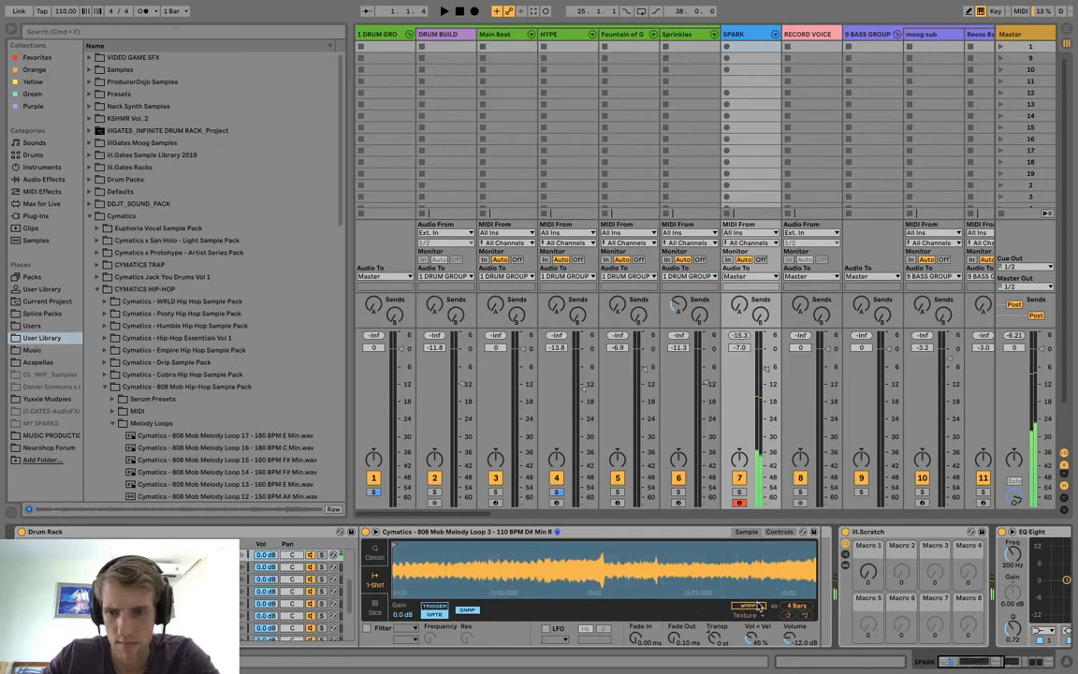
click(758, 613)
click(747, 595)
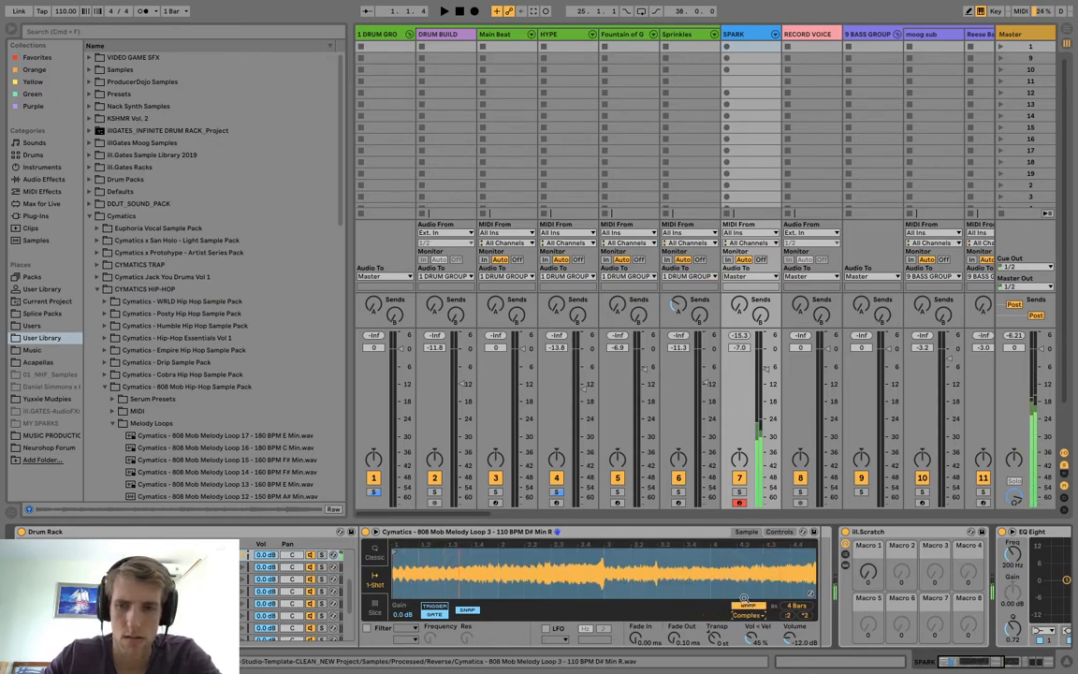
Give the reversed loop a pitch envelope with an amount of +12 st and an attack of 900 ms.
click(779, 531)
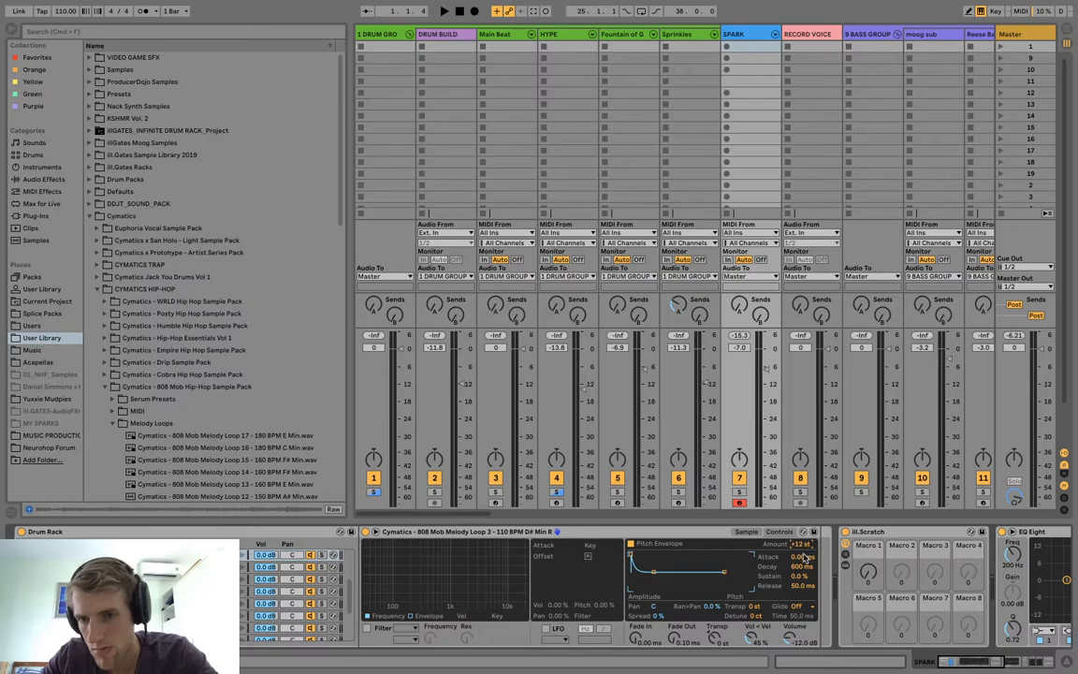
text(900)
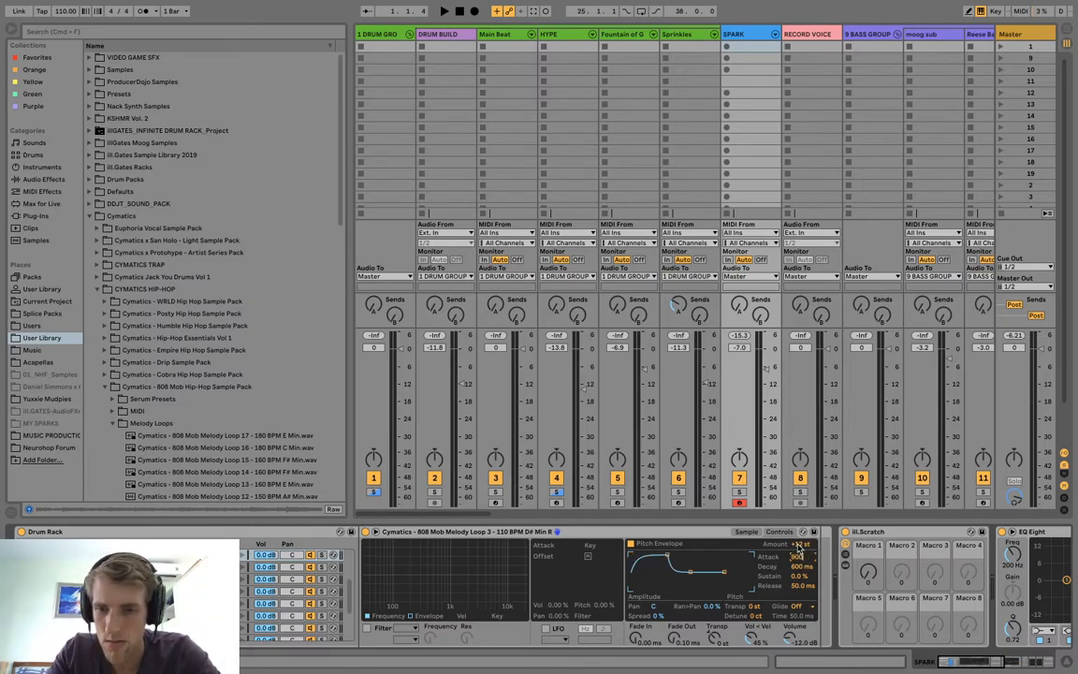
click(749, 533)
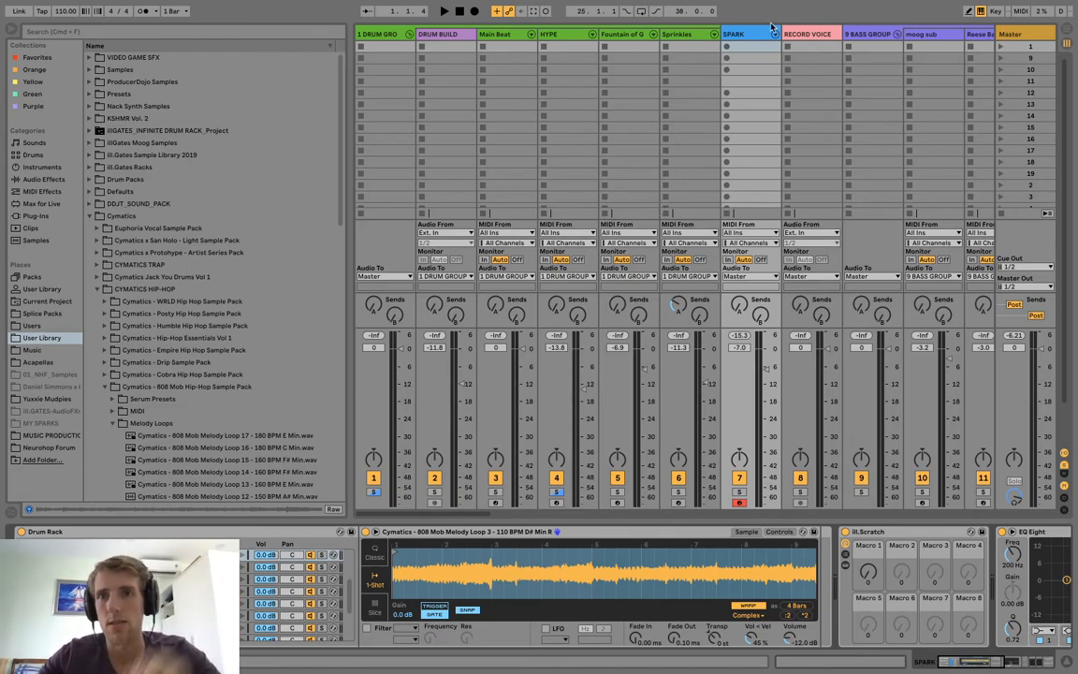
Create a 4-bar MIDI clip in the first SPARK slot with one C1 note on the "full" pad spanning its whole length.
double_click(739, 48)
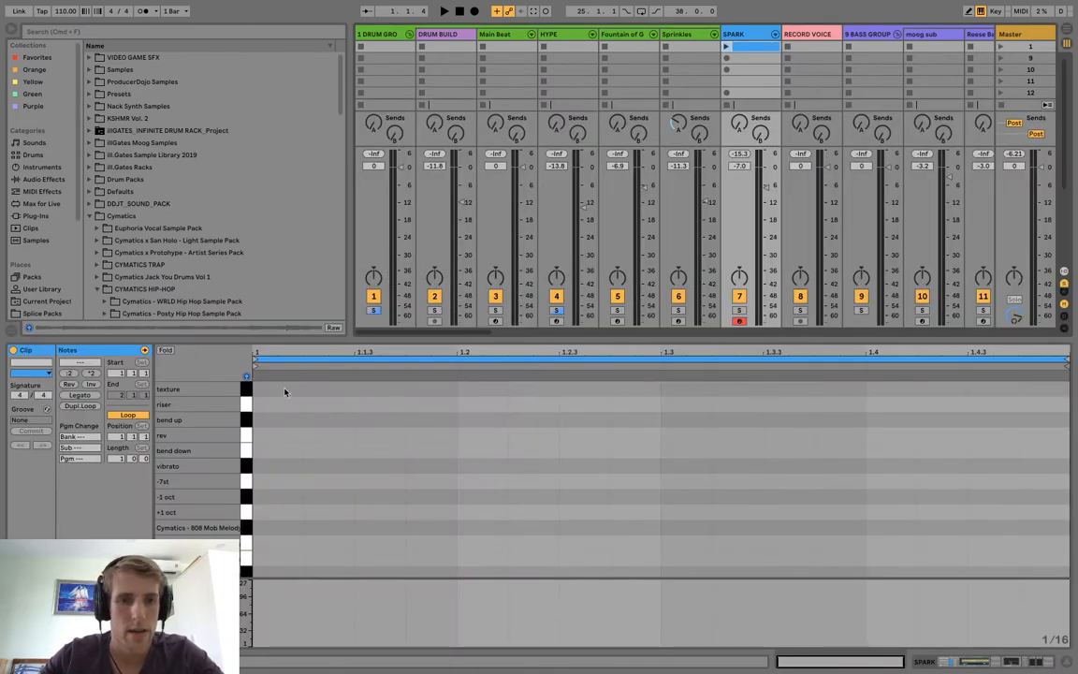
scroll(320, 428, down, 3)
double_click(271, 568)
click(119, 459)
text(4)
key(Return)
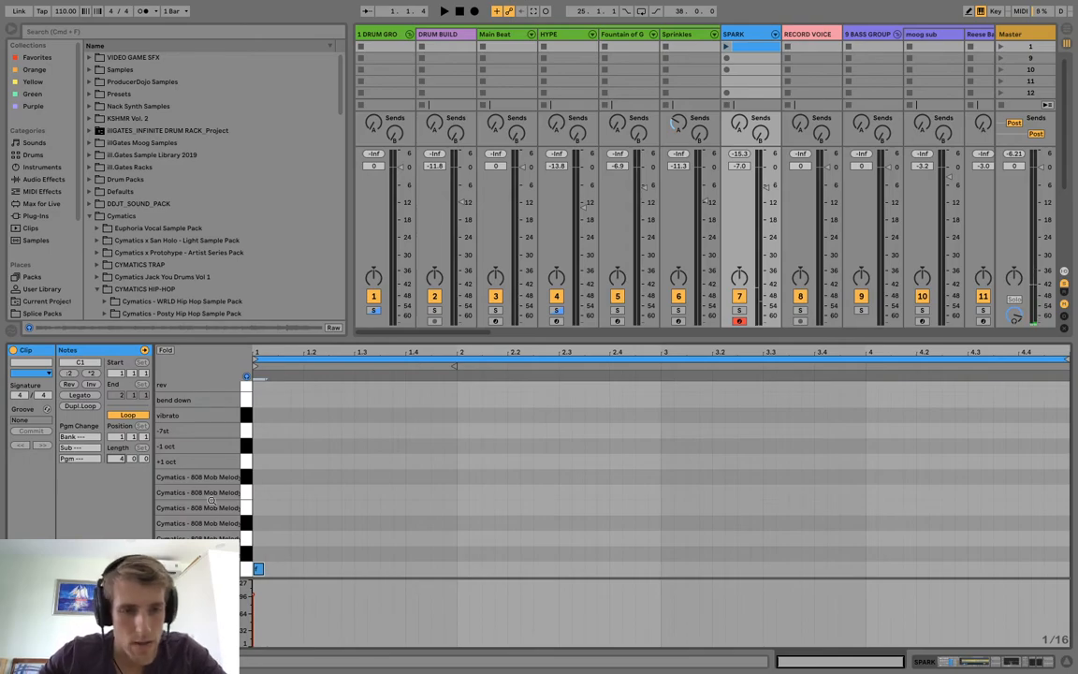
click(86, 395)
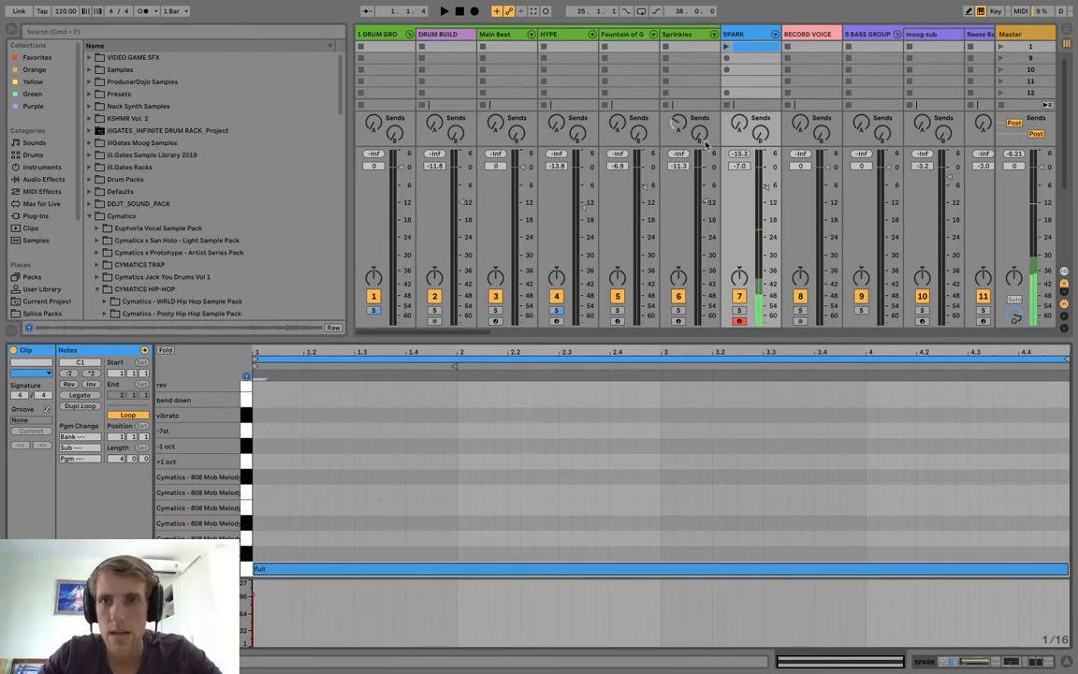
Play the new SPARK clip, name it "full 4 bar", and duplicate it into the slot below.
click(726, 46)
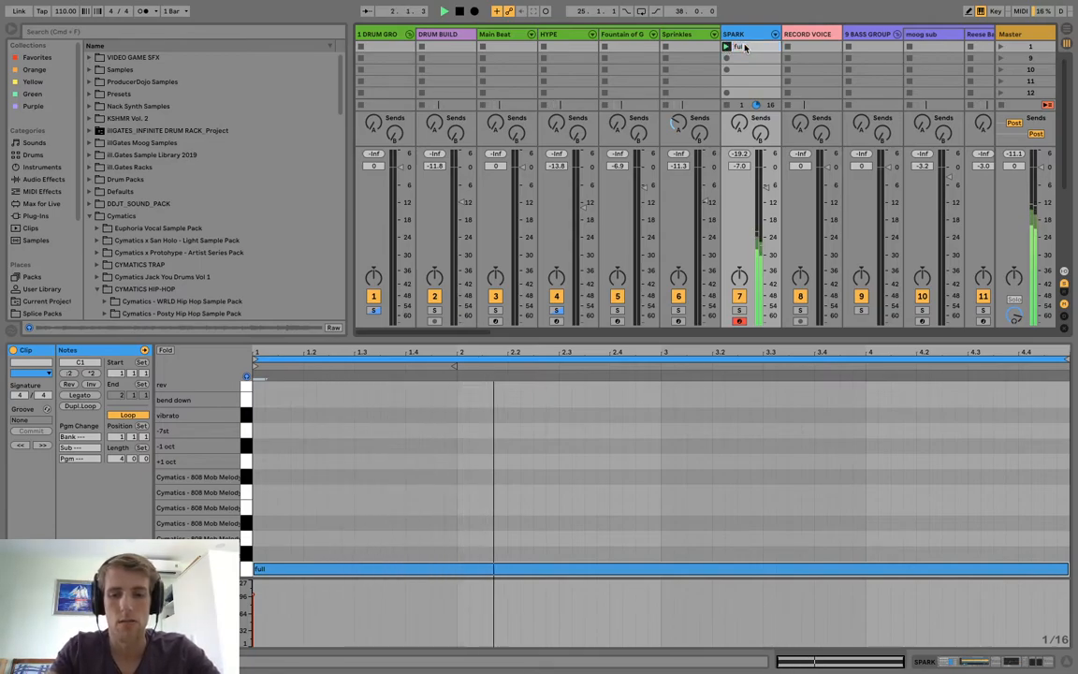
text(4 bar)
key(Return)
key(ctrl+d)
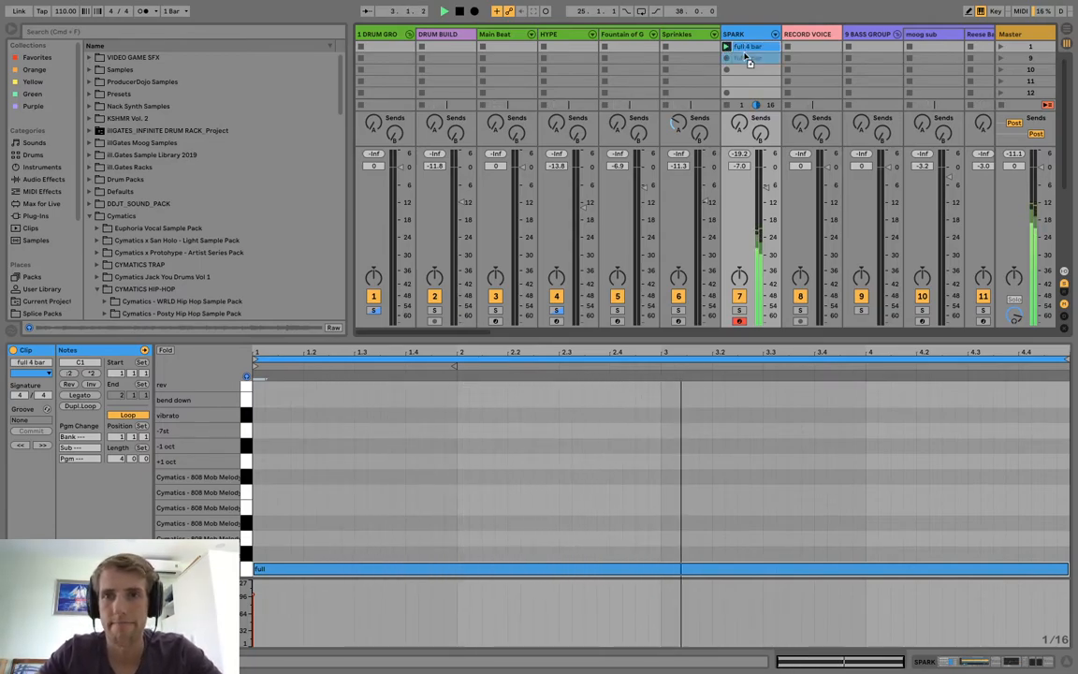
Move the duplicated clip's note up to the "rev" pad, play the clip, and rename it "rev 4 bar".
scroll(746, 59, right, 5)
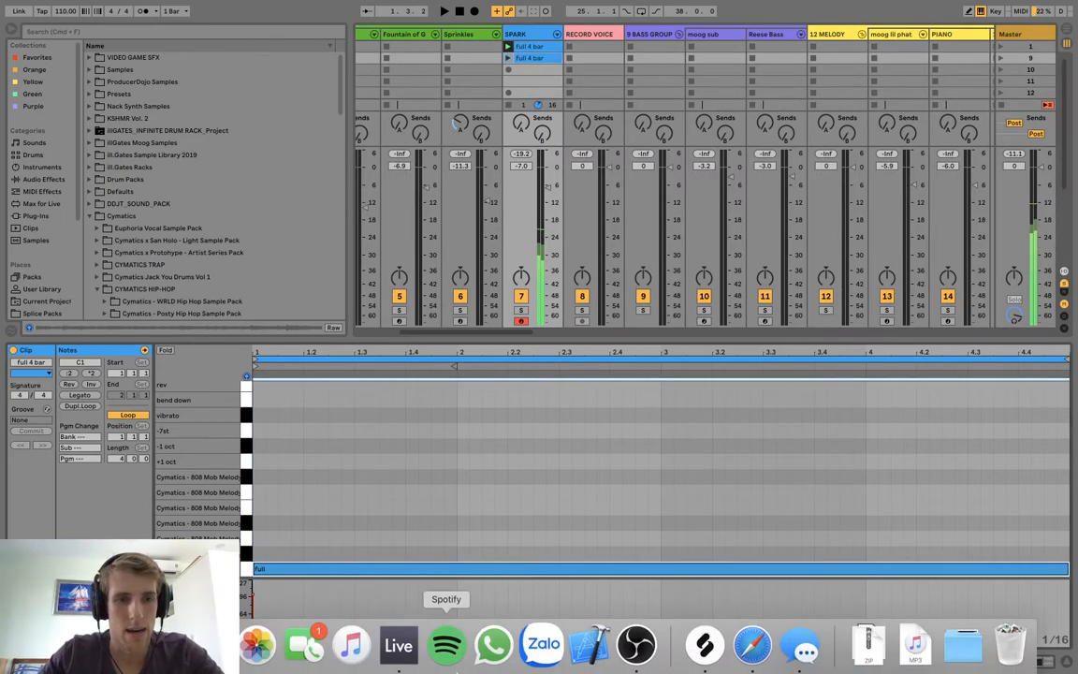
key(shift+Up)
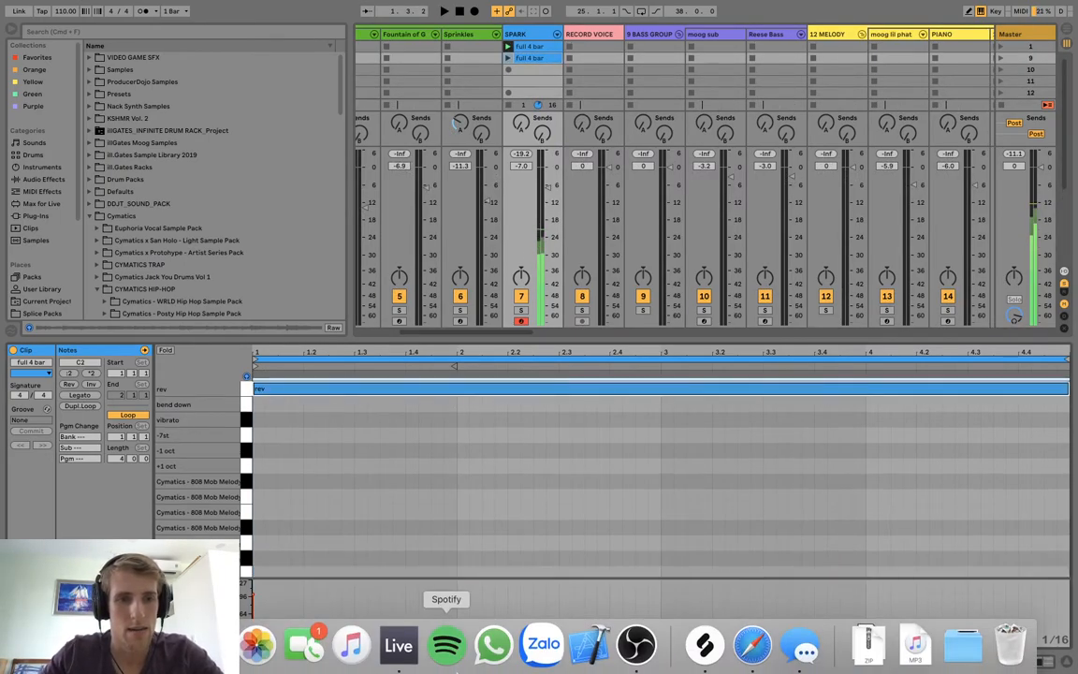
click(508, 58)
text(rev 4 bar)
key(Return)
Copy the "rev 4 bar" clip into the slot below and move its note down to the "vibrato" pad.
mouse_move(524, 60)
mouse_down()
mouse_move(520, 82)
mouse_move(519, 73)
mouse_up()
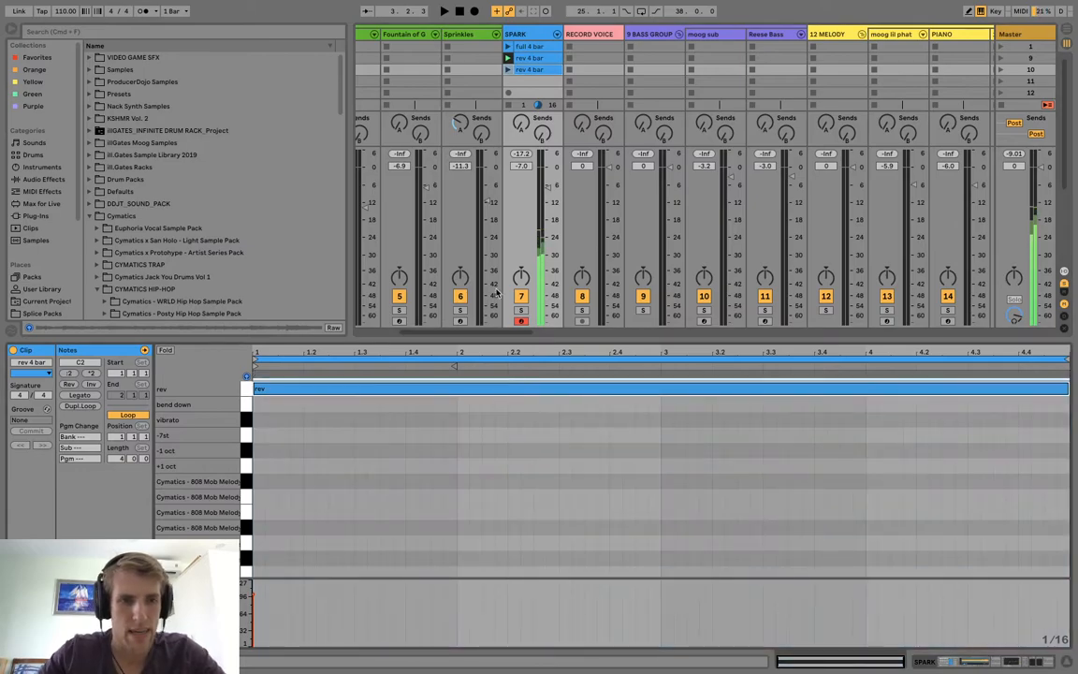
key(Down)
key(Down)
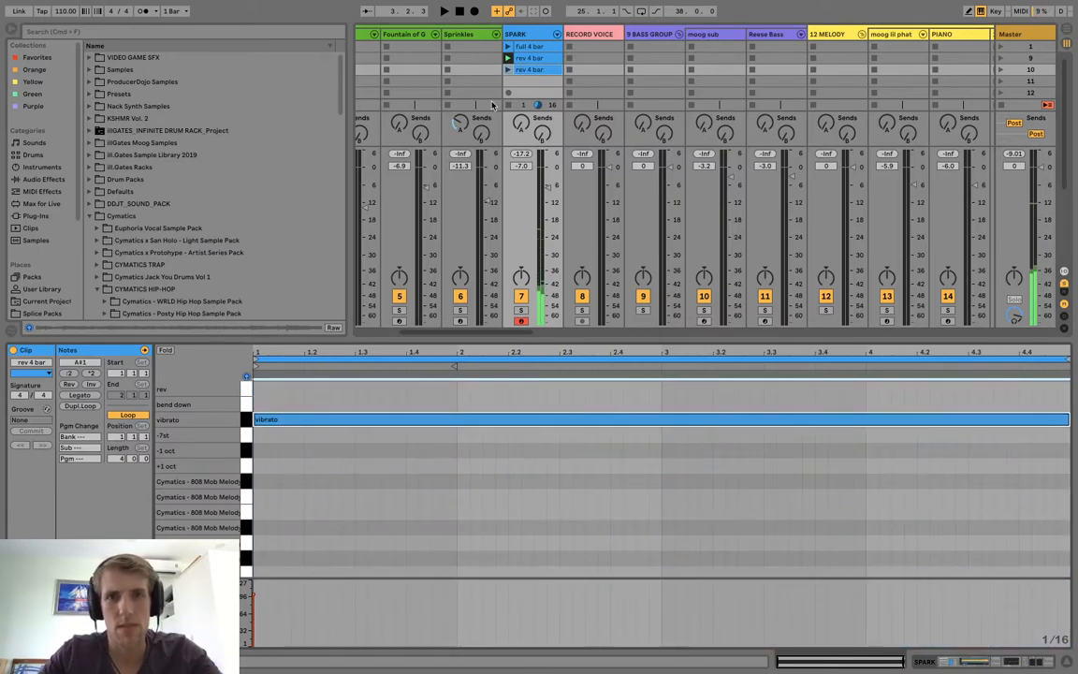
Play the third SPARK clip, rename it "vibrato", and duplicate it into the slot below.
click(507, 70)
click(540, 71)
text(vibrato)
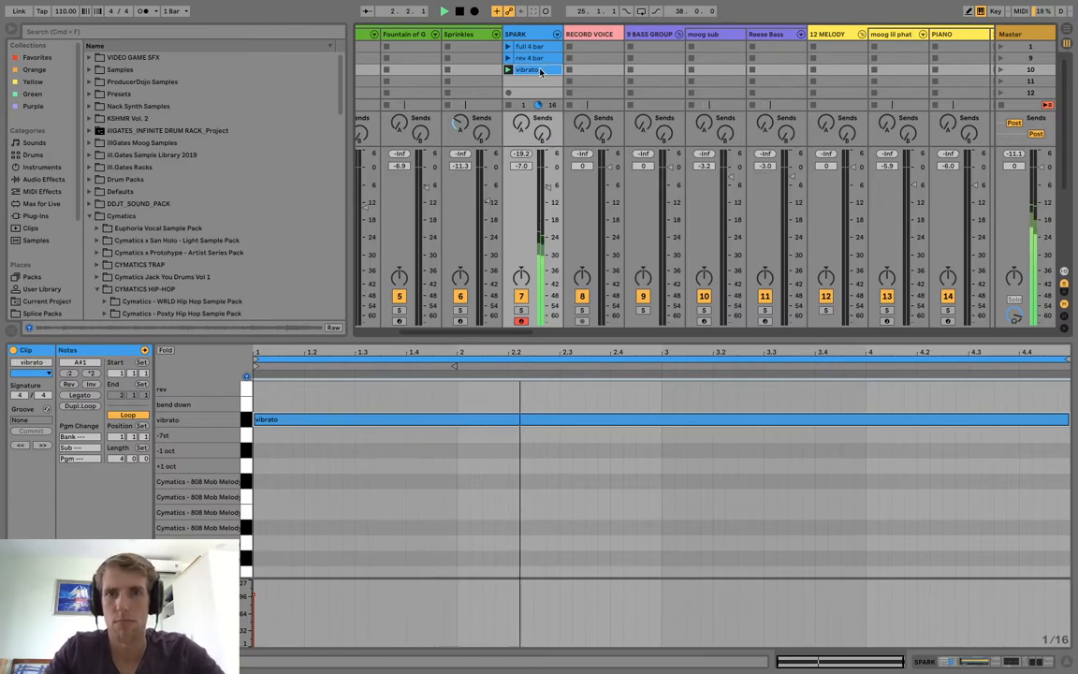
key(Return)
key(ctrl+d)
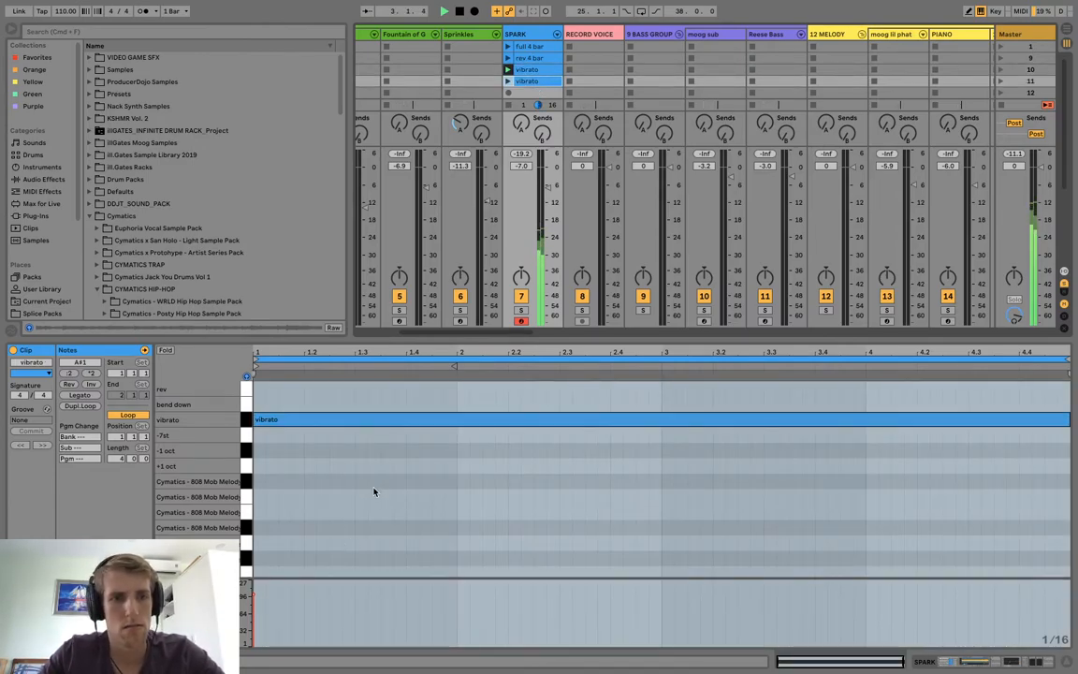
Move the duplicated vibrato clip's note down to the "+1 oct" pad, play the clip, and rename it "+1 oct".
click(361, 418)
key(Down)
key(Down)
key(Down)
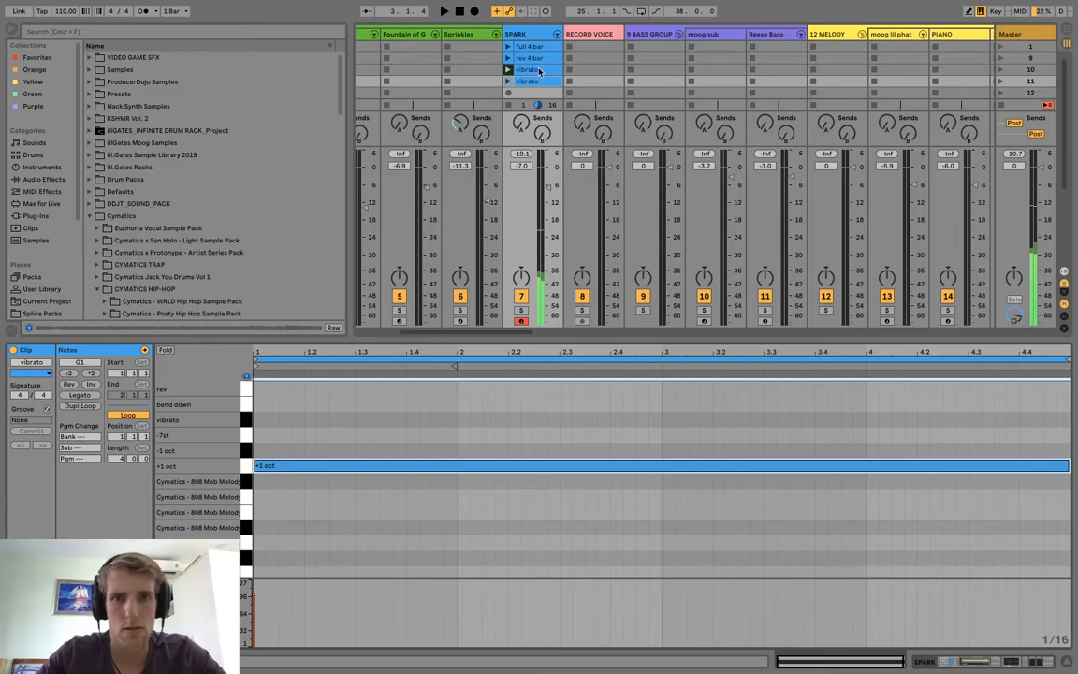
click(509, 82)
key(ctrl+r)
text(+1 oct)
key(Return)
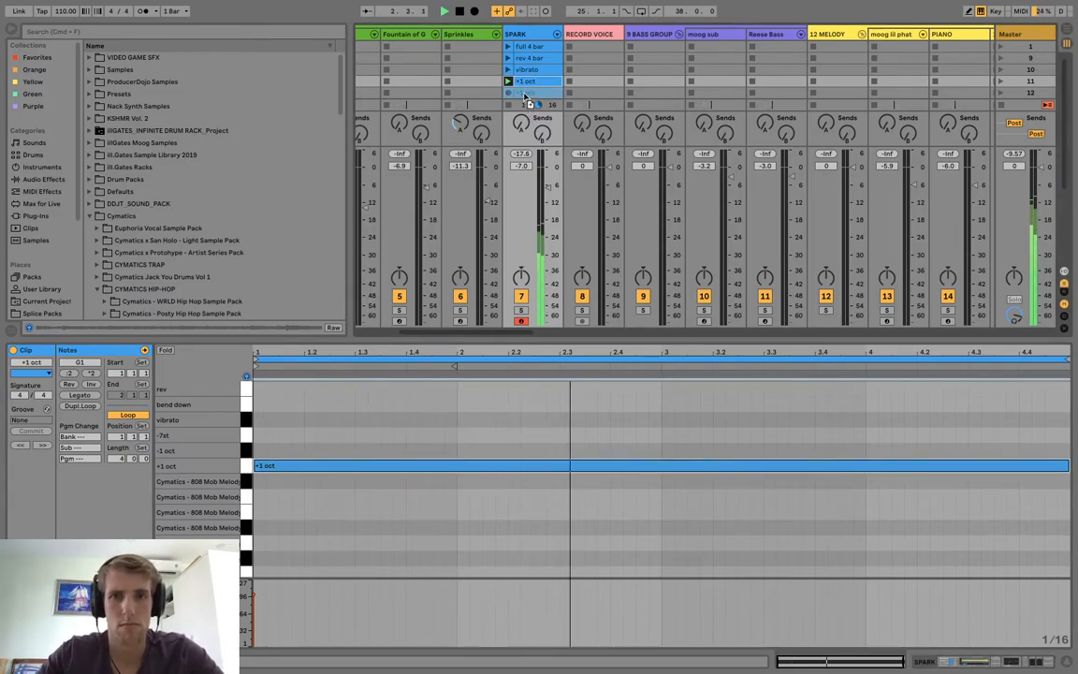
Duplicate the "+1 oct" clip, move the copy's note up to the "-1 oct" pad, play it, and rename it "-1 oct".
key(ctrl+d)
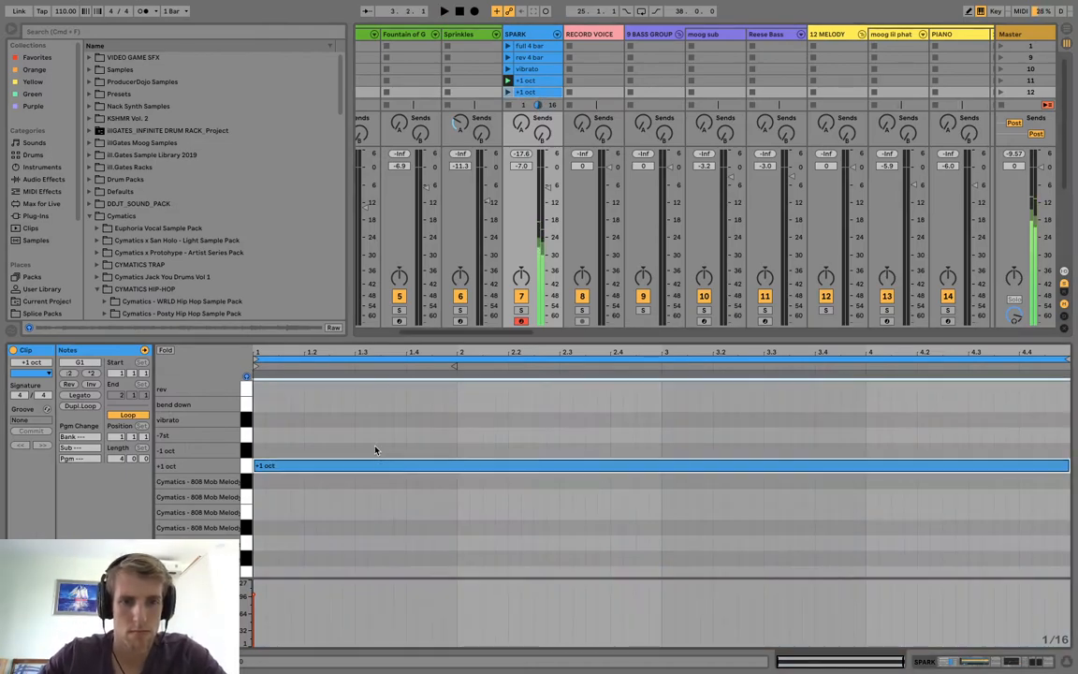
key(Up)
click(508, 91)
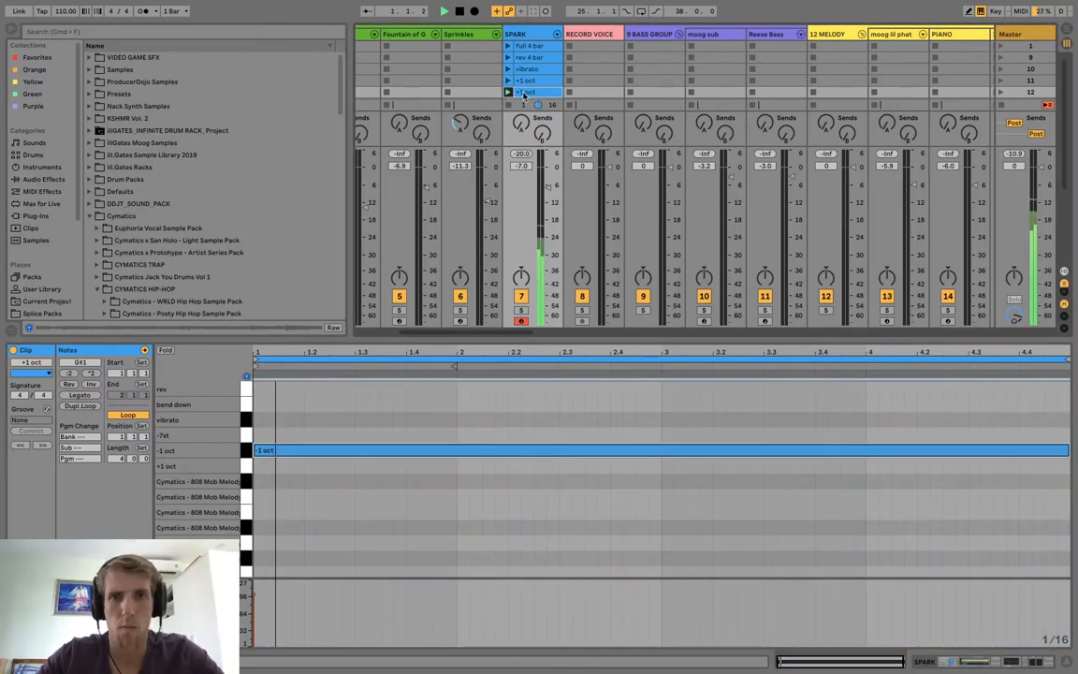
key(BackSpace)
text(-)
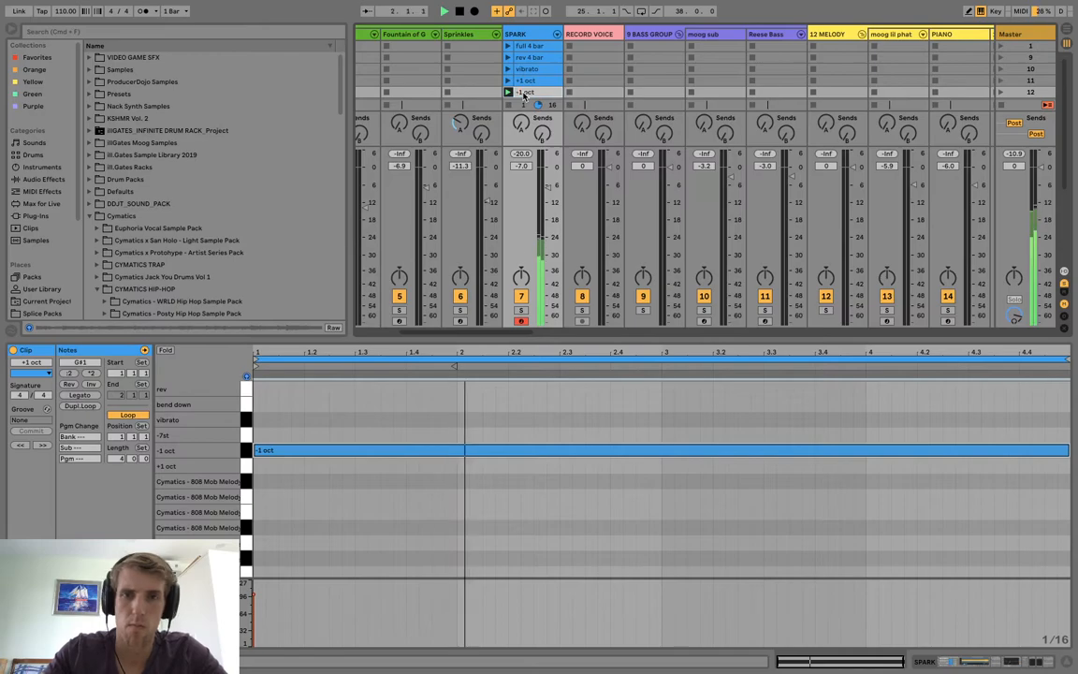
key(Return)
click(415, 449)
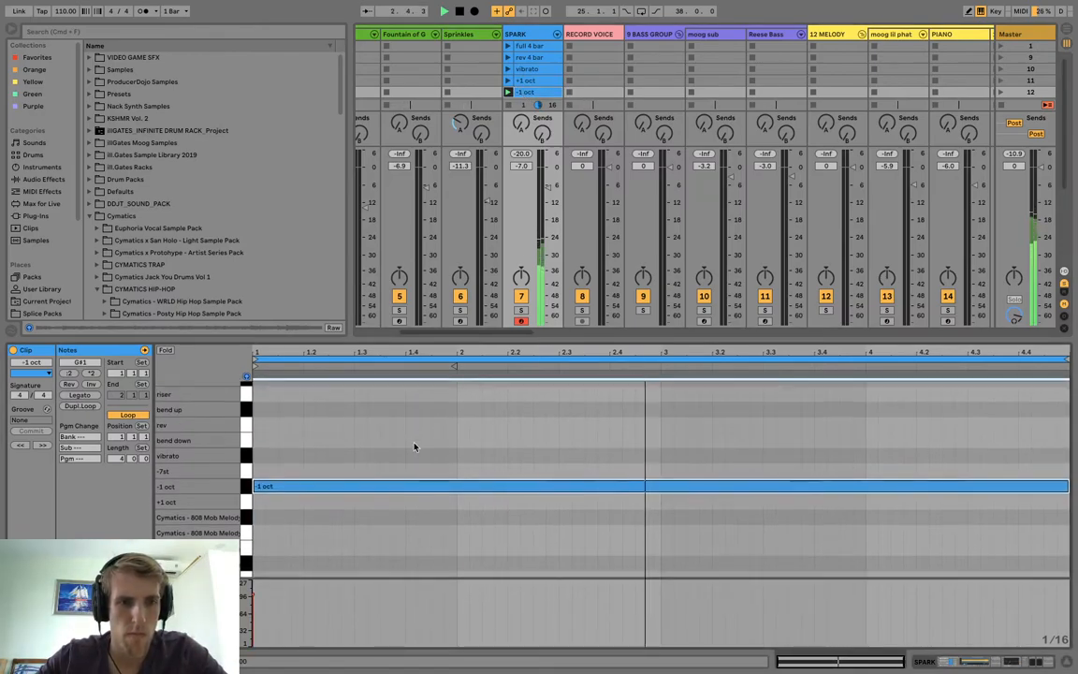
Duplicate the "-1 oct" clip into the slot below.
click(526, 70)
scroll(529, 81, down, 3)
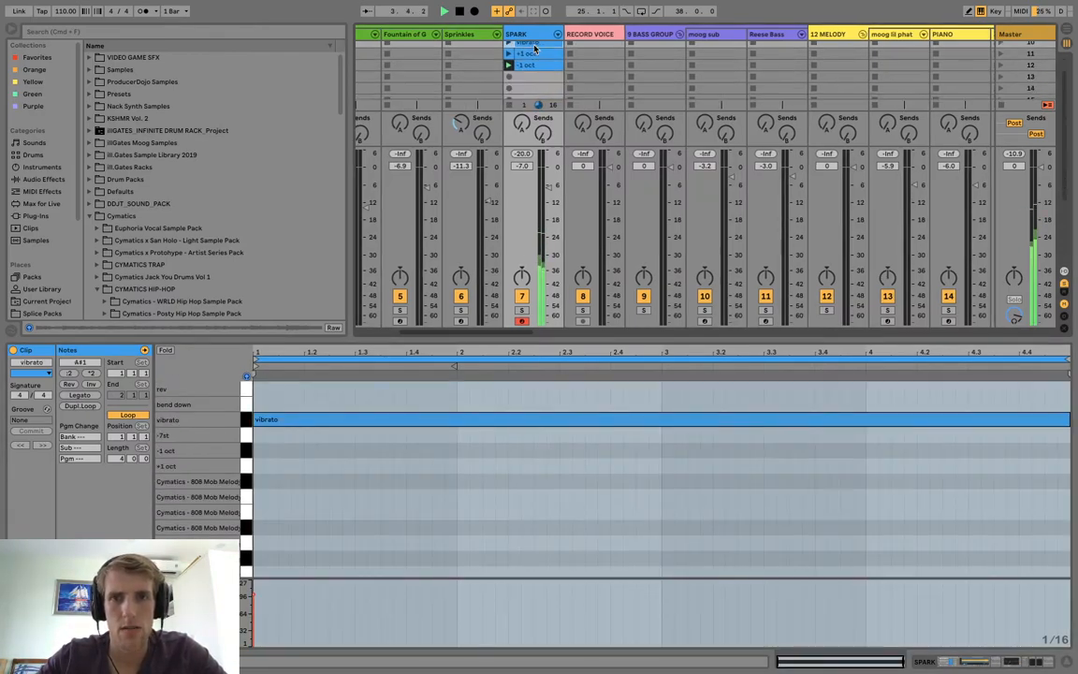
drag(575, 339, 576, 449)
click(530, 69)
key(ctrl+d)
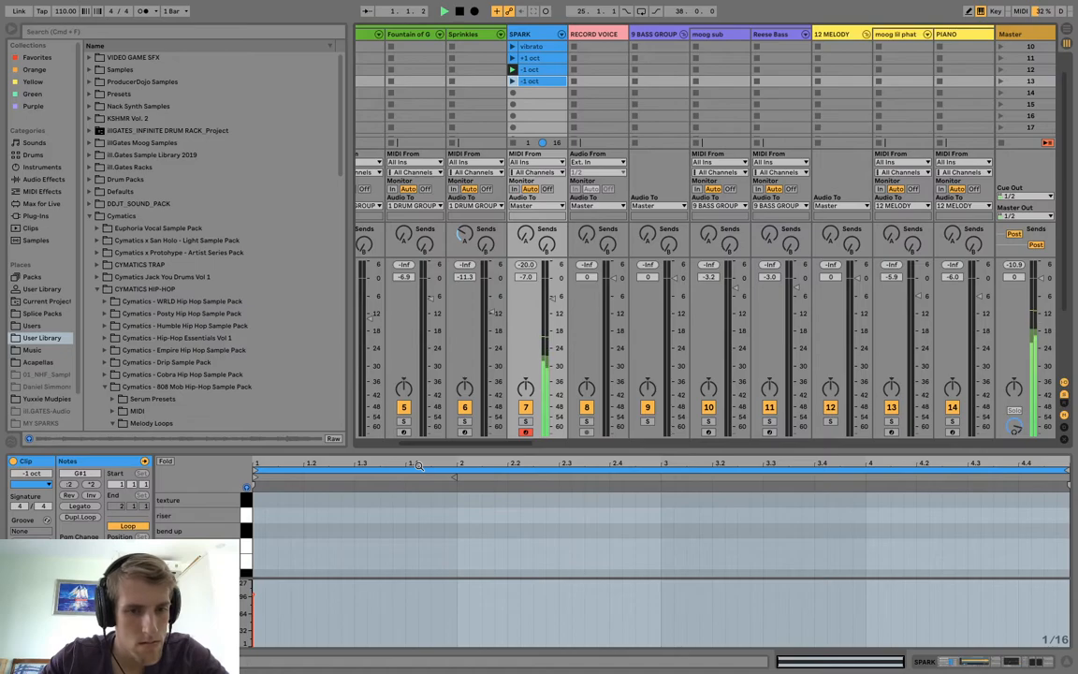
drag(419, 449, 420, 328)
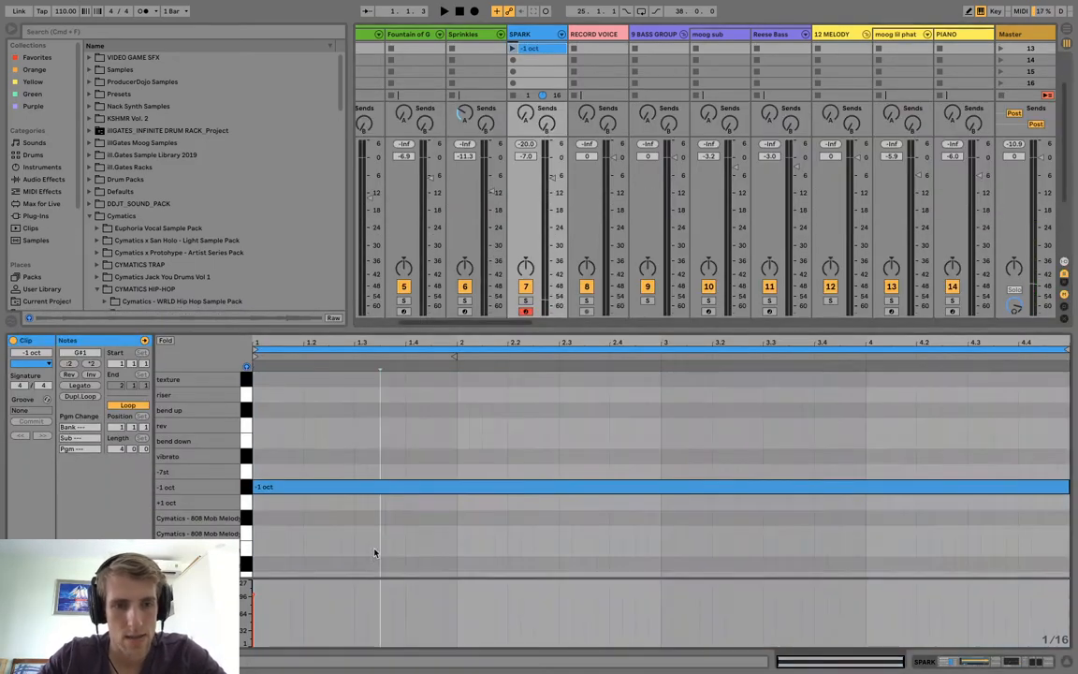
Audition the duplicated clip's note on the upper pads, settle it on the "-7st" pad, then rename the clip "-7st" and play it.
key(Up)
key(Up)
key(Up)
key(Up)
key(Up)
key(Up)
key(Down)
key(Down)
key(Down)
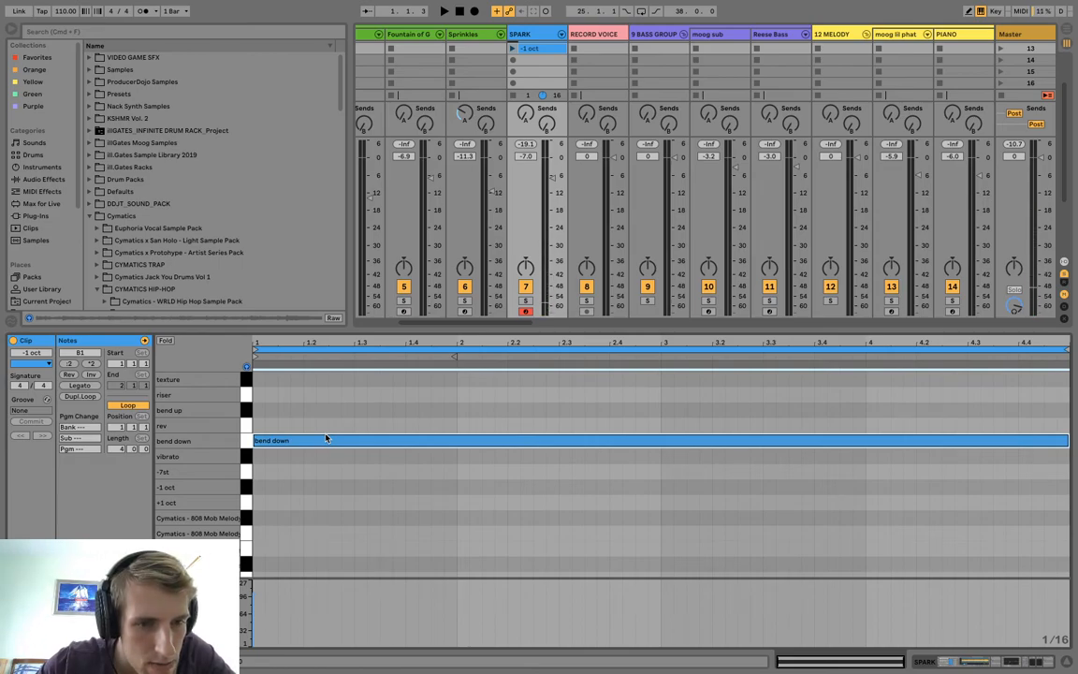
key(Up)
key(Up)
key(Up)
key(Up)
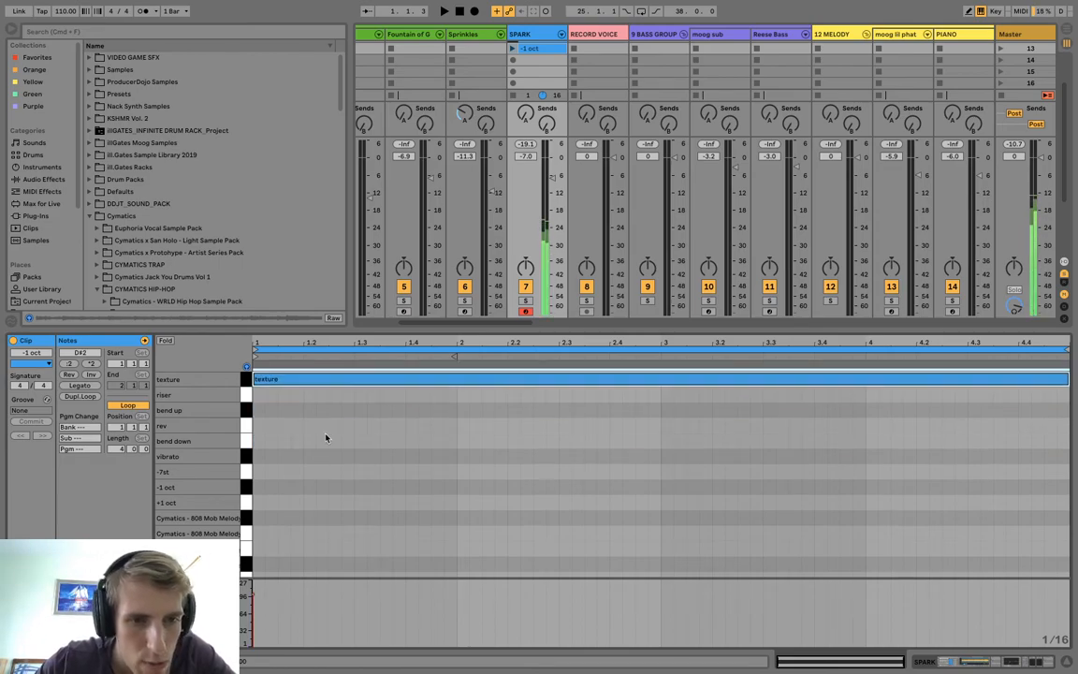
key(Down)
key(Down)
key(Down)
key(Down)
key(Down)
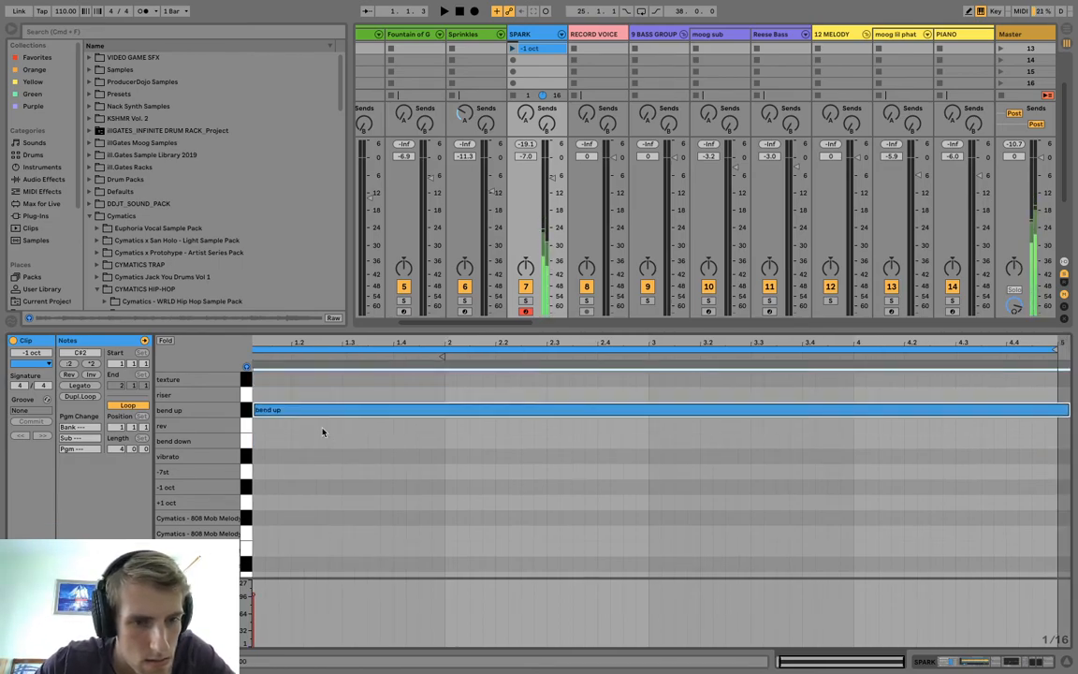
key(Down)
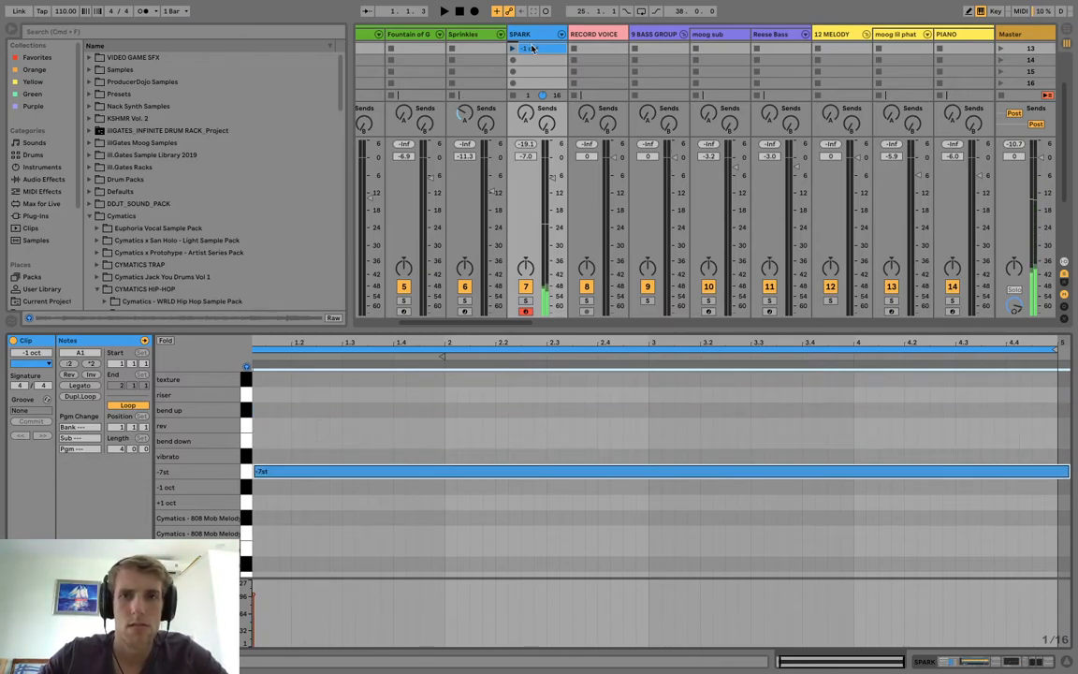
scroll(531, 47, up, 2)
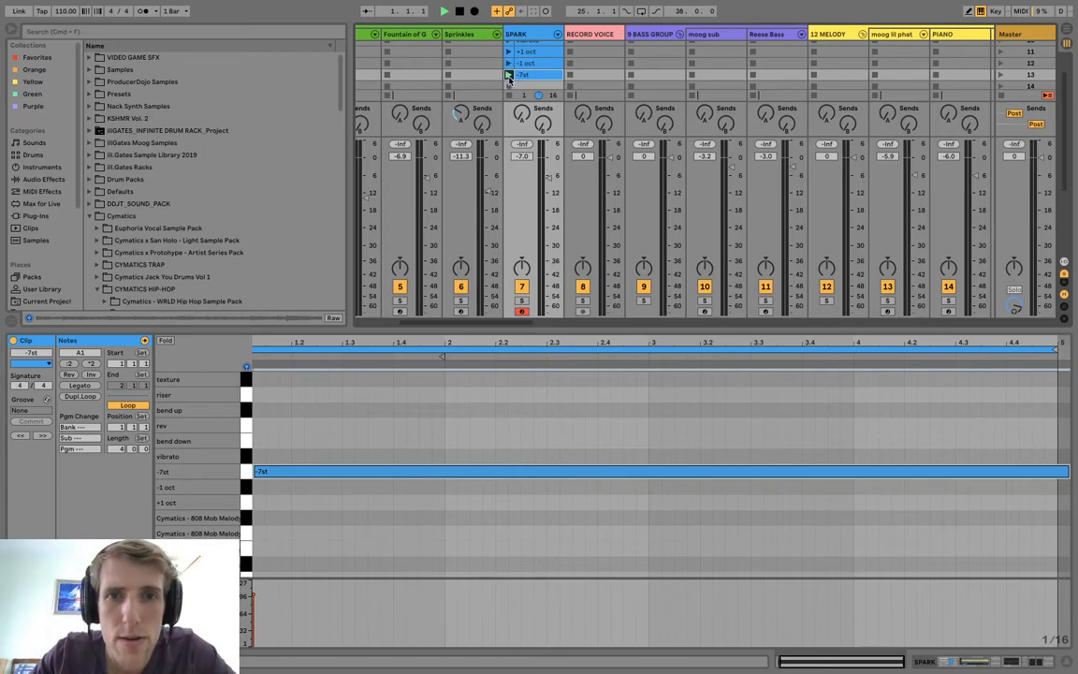
key(space)
Copy the "-7st" clip into the slot below and move its note up to the "riser" pad.
drag(592, 328, 591, 402)
scroll(557, 75, right, 1)
drag(524, 70, 522, 80)
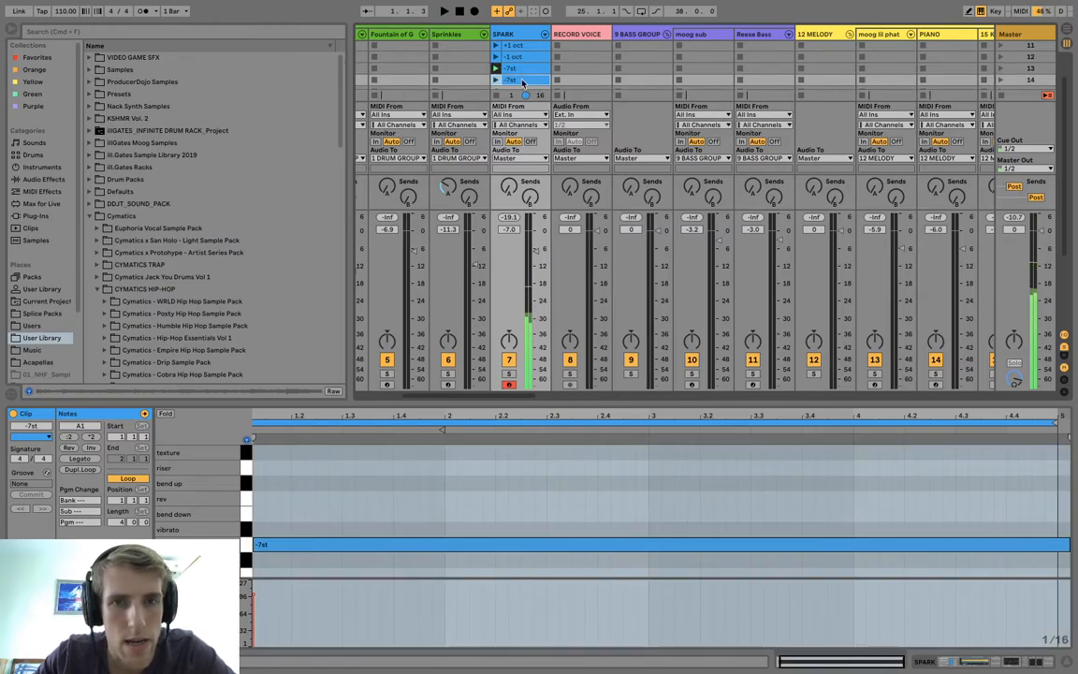
click(402, 620)
key(Up)
key(Up)
key(Up)
key(Up)
key(Up)
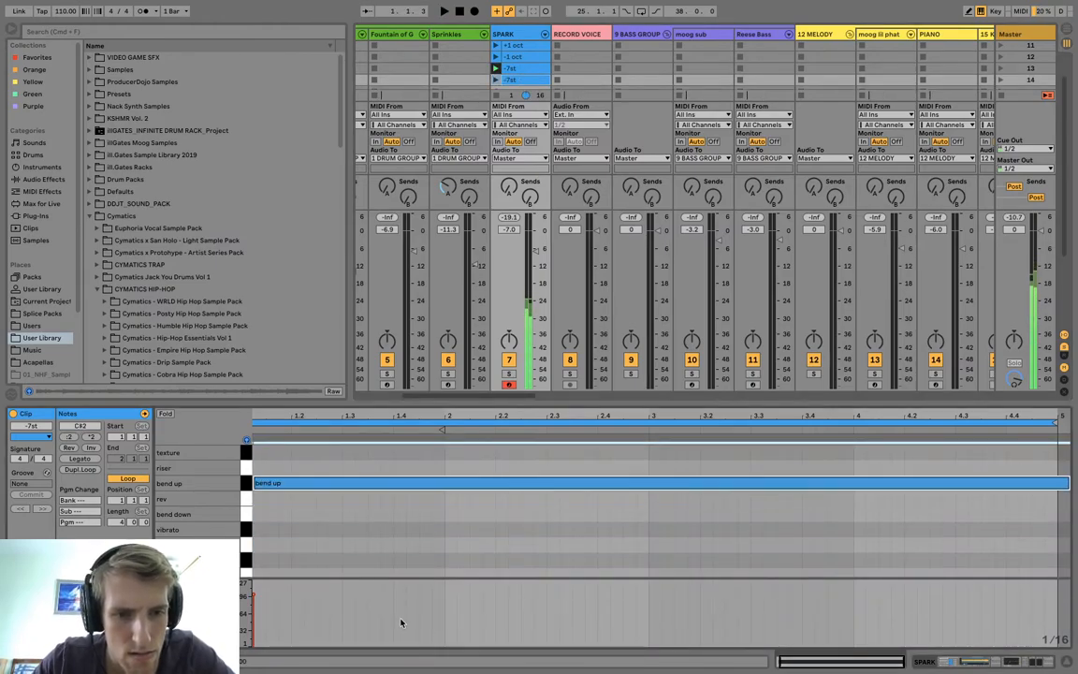
Rename the copied clip "riser" and colour it purple.
key(super+r)
right_click(514, 81)
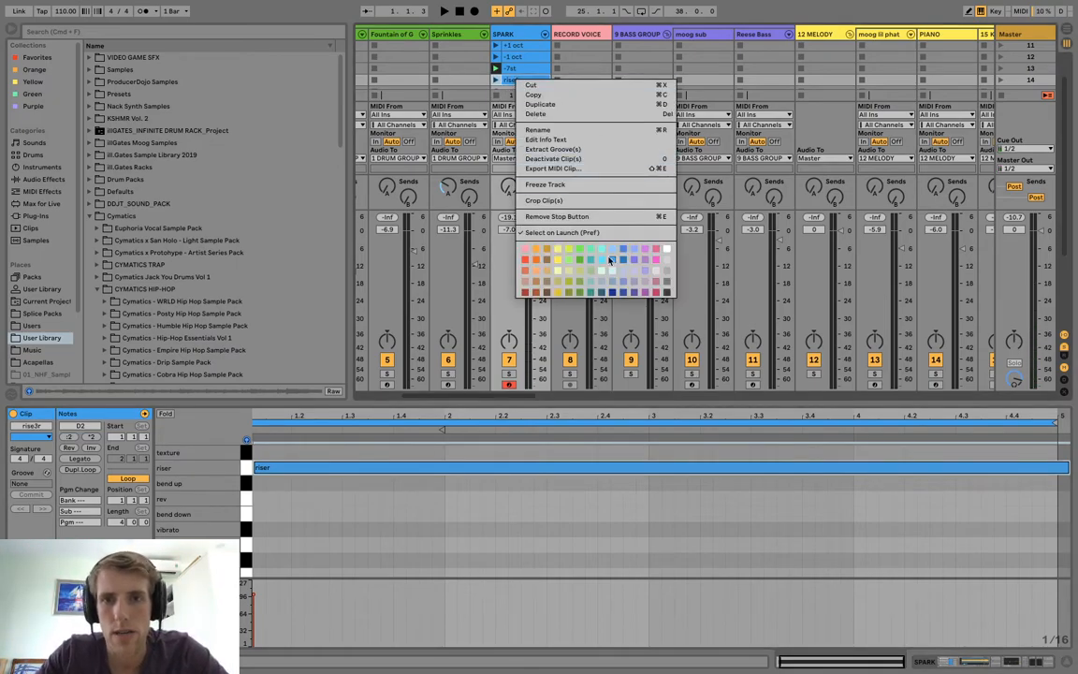
click(652, 257)
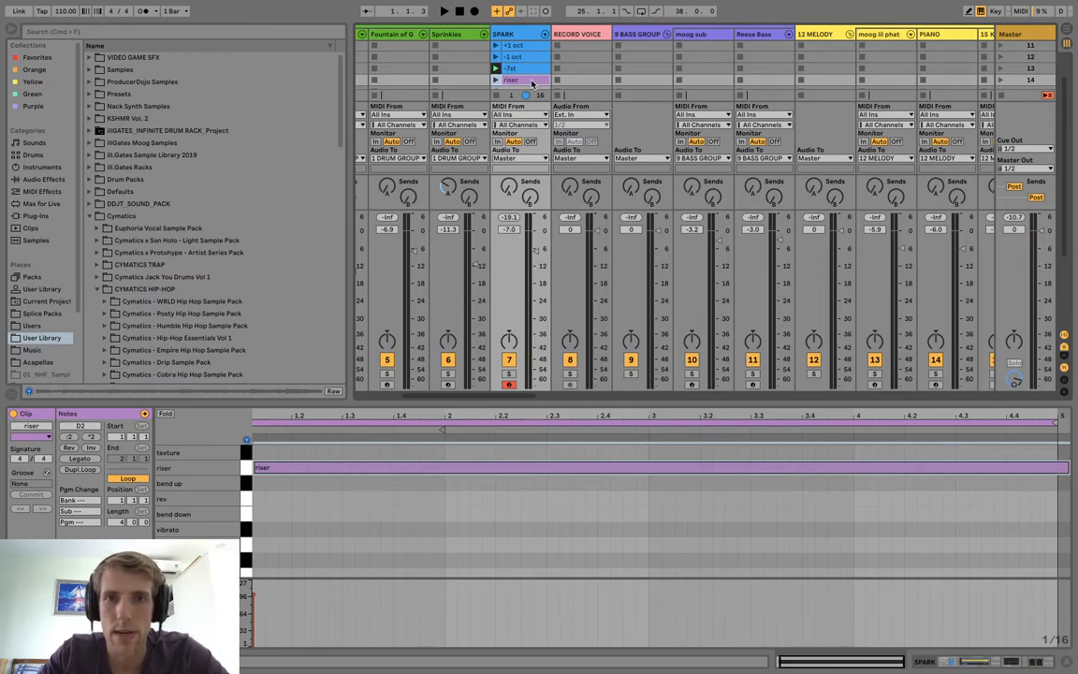
Move the "riser" clip down one slot to leave a gap below "-7st", and play it.
scroll(532, 84, down, 1)
drag(704, 402, 707, 514)
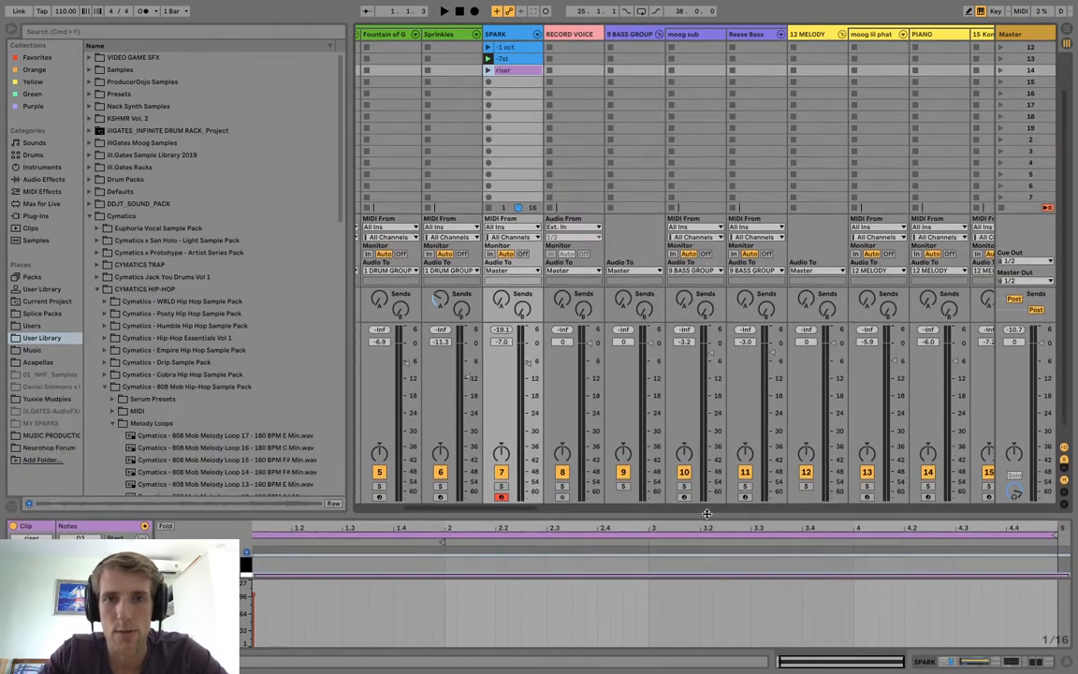
drag(509, 82, 495, 83)
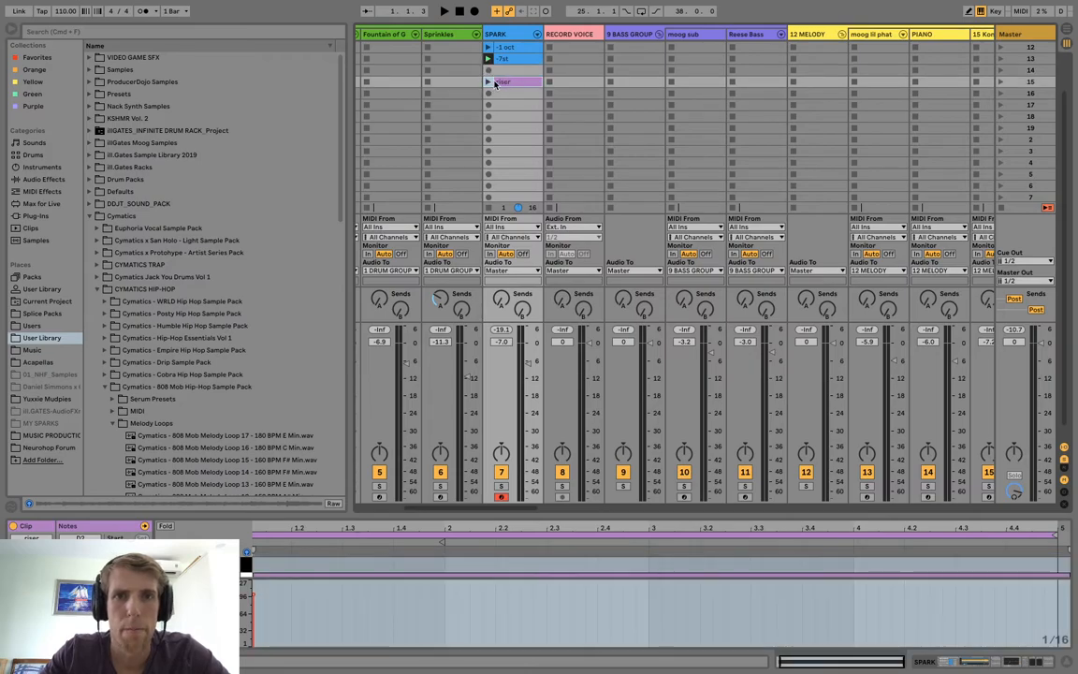
click(488, 82)
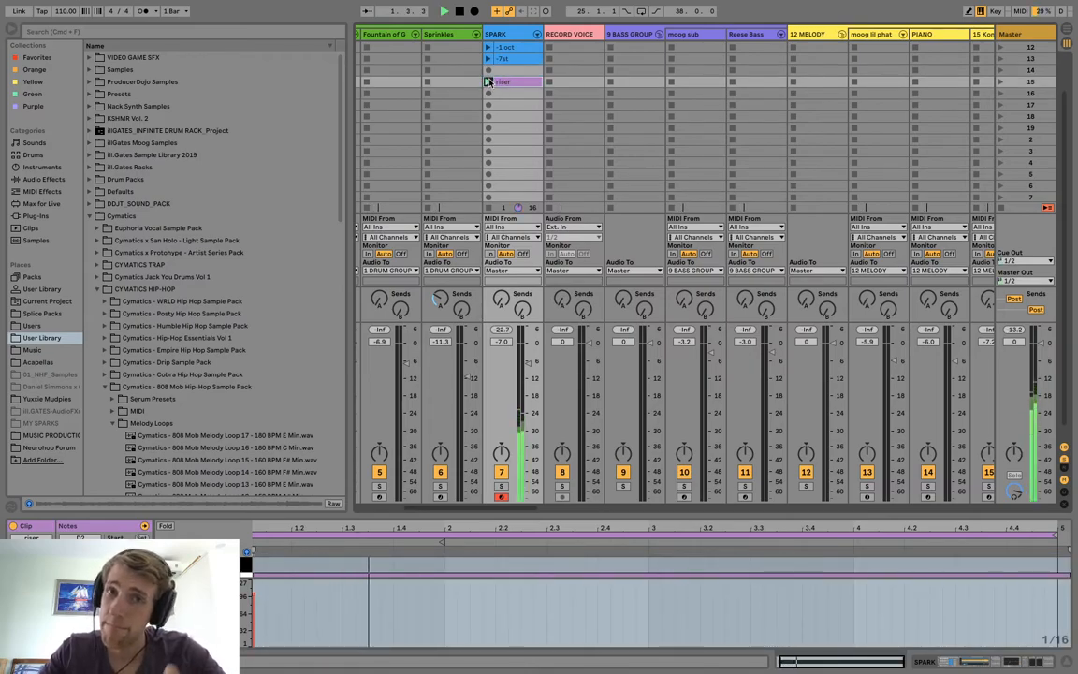
key(space)
Copy the "riser" clip into the slot below, move its note up to the "texture" pad, play it, and rename it "texture".
mouse_move(503, 84)
mouse_down()
mouse_move(508, 114)
mouse_move(510, 98)
mouse_up()
drag(510, 514, 503, 416)
drag(485, 538, 470, 457)
key(Up)
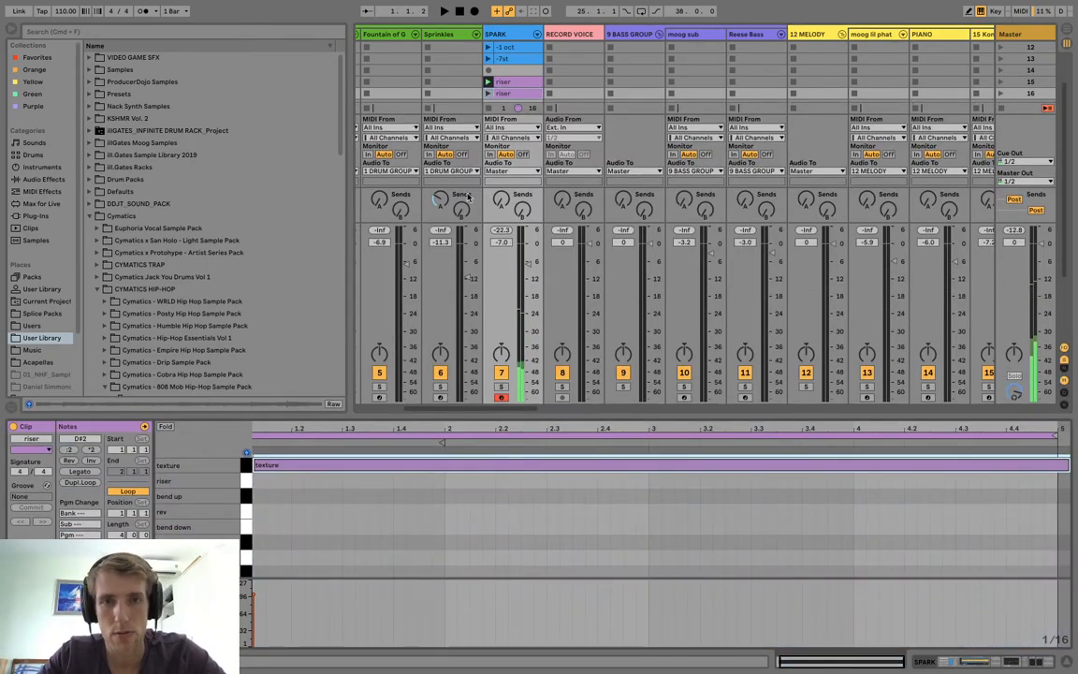
click(489, 93)
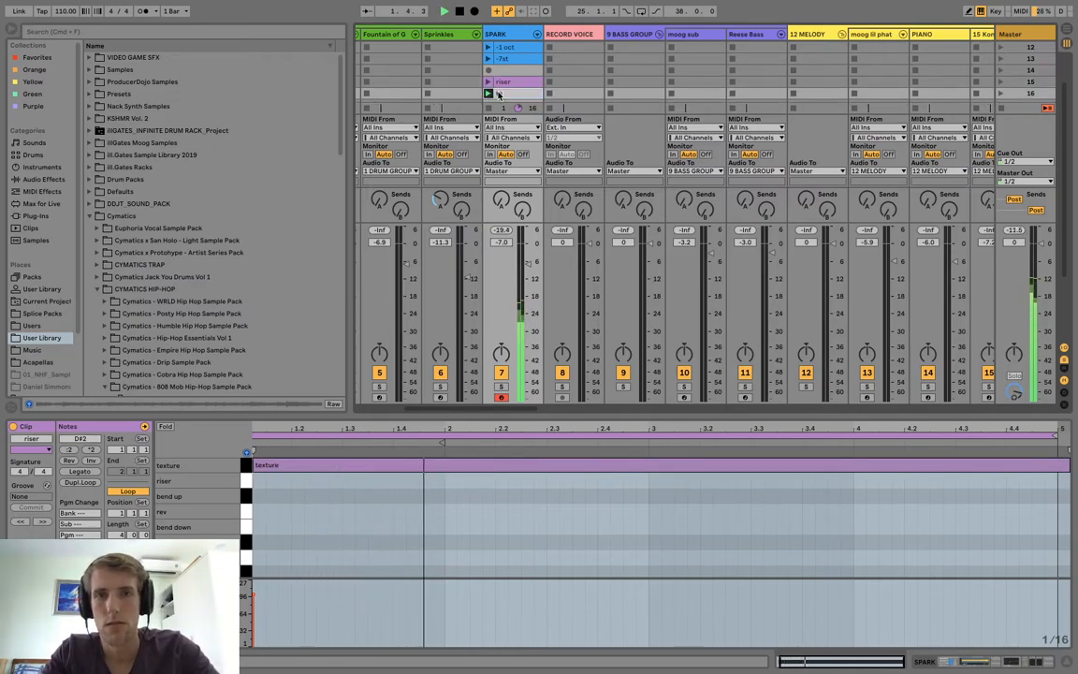
click(503, 94)
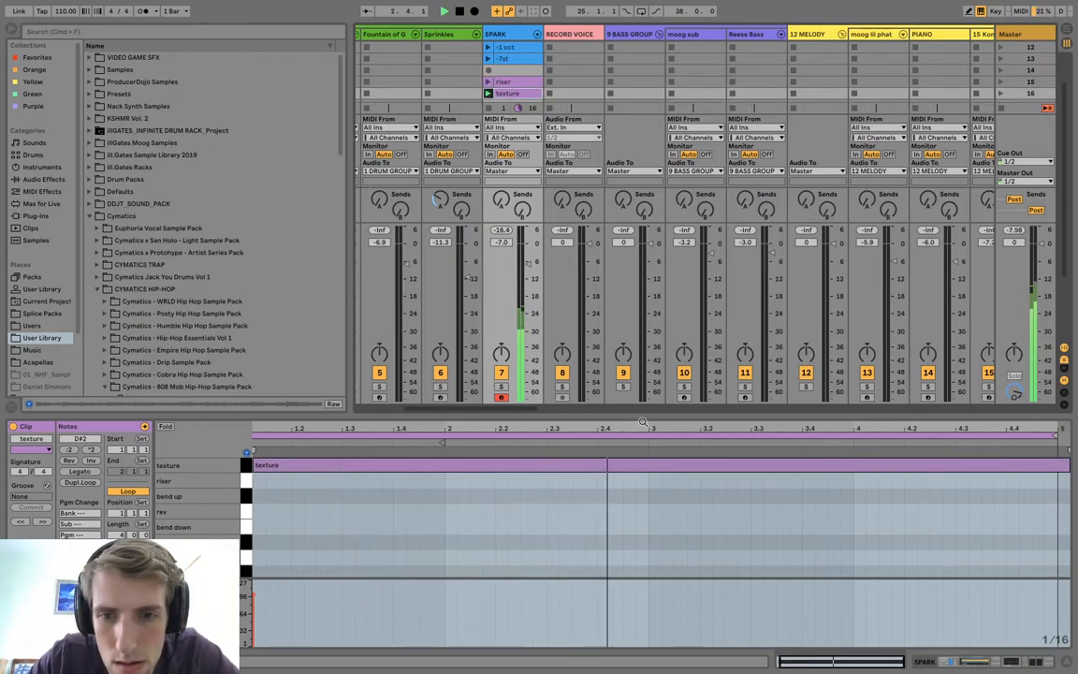
Shift the "texture" clip's note a sixteenth earlier so it starts at the beginning of the clip.
drag(641, 415, 641, 487)
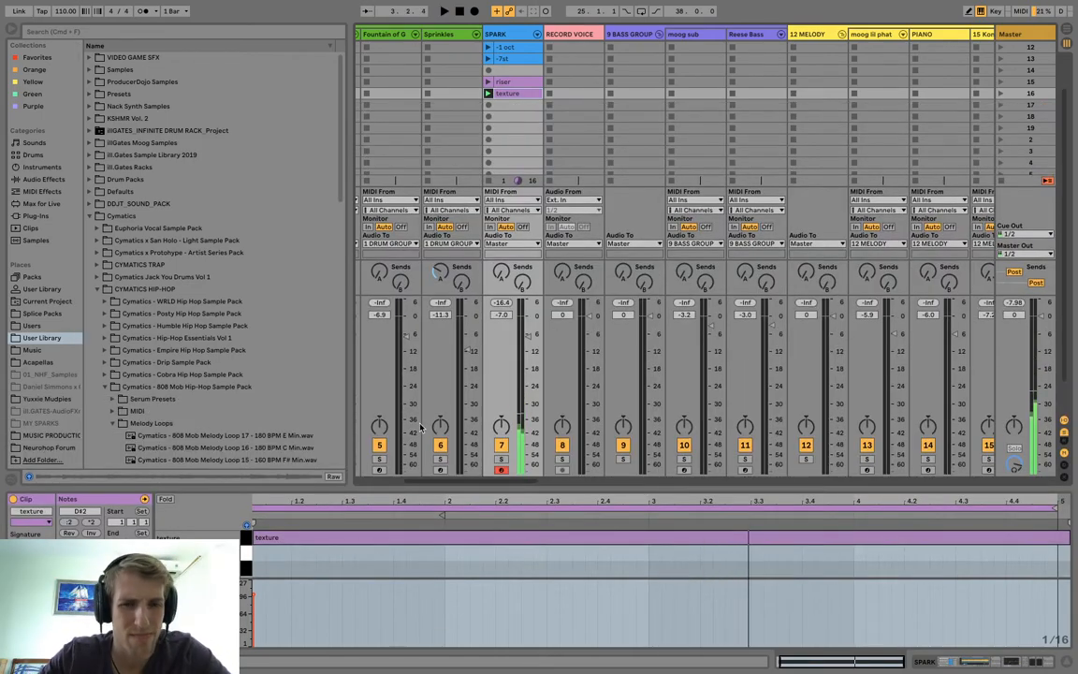
drag(407, 484, 421, 356)
scroll(419, 475, down, 3)
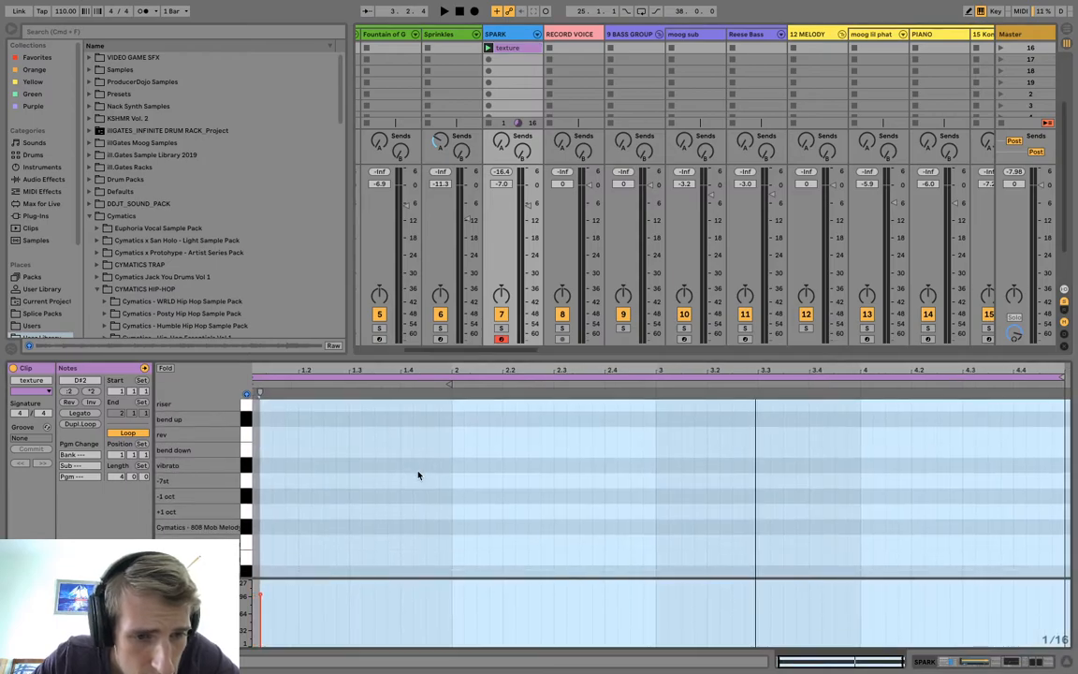
scroll(419, 475, up, 3)
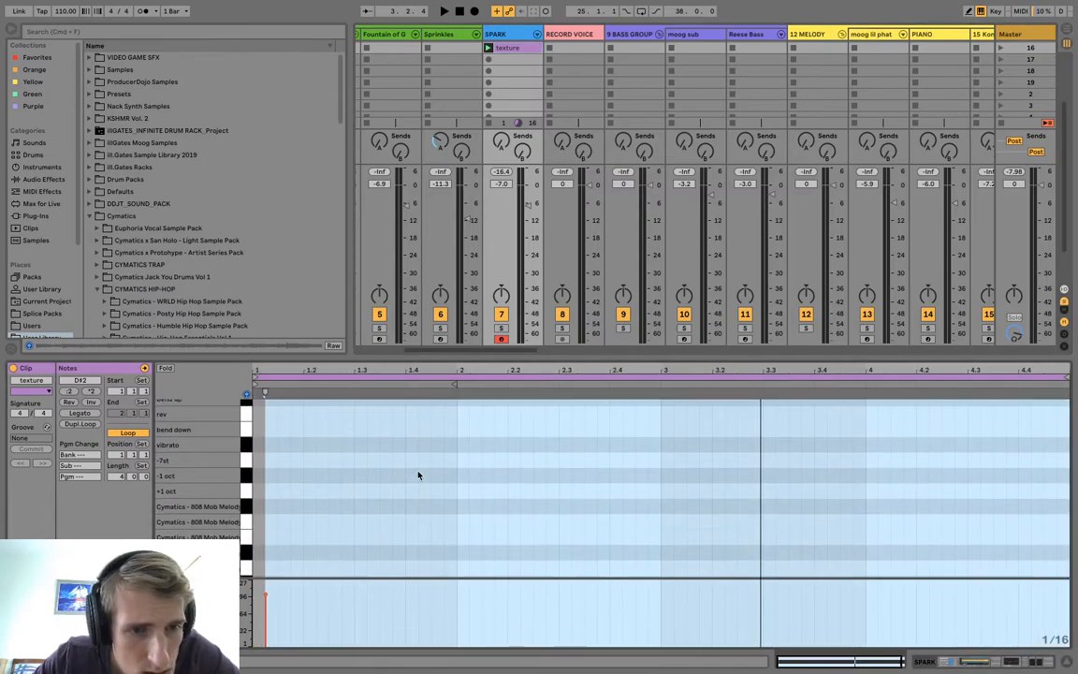
scroll(419, 475, up, 1)
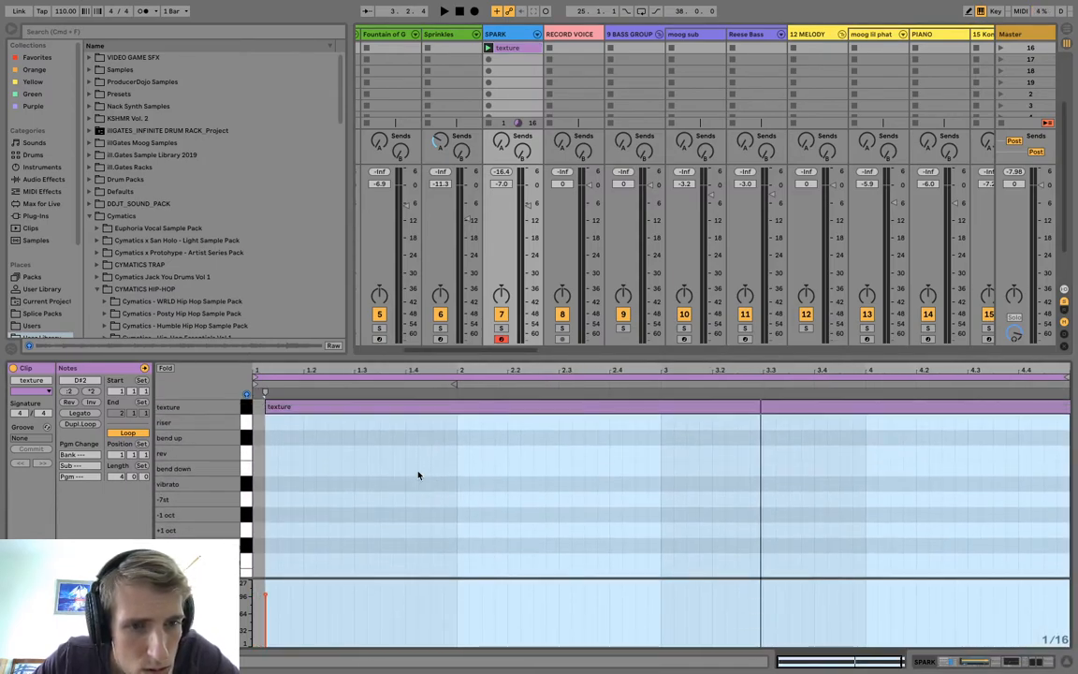
drag(354, 409, 342, 409)
Shift the "riser" clip's note earlier to the beginning of the clip and play the clip.
scroll(499, 60, up, 3)
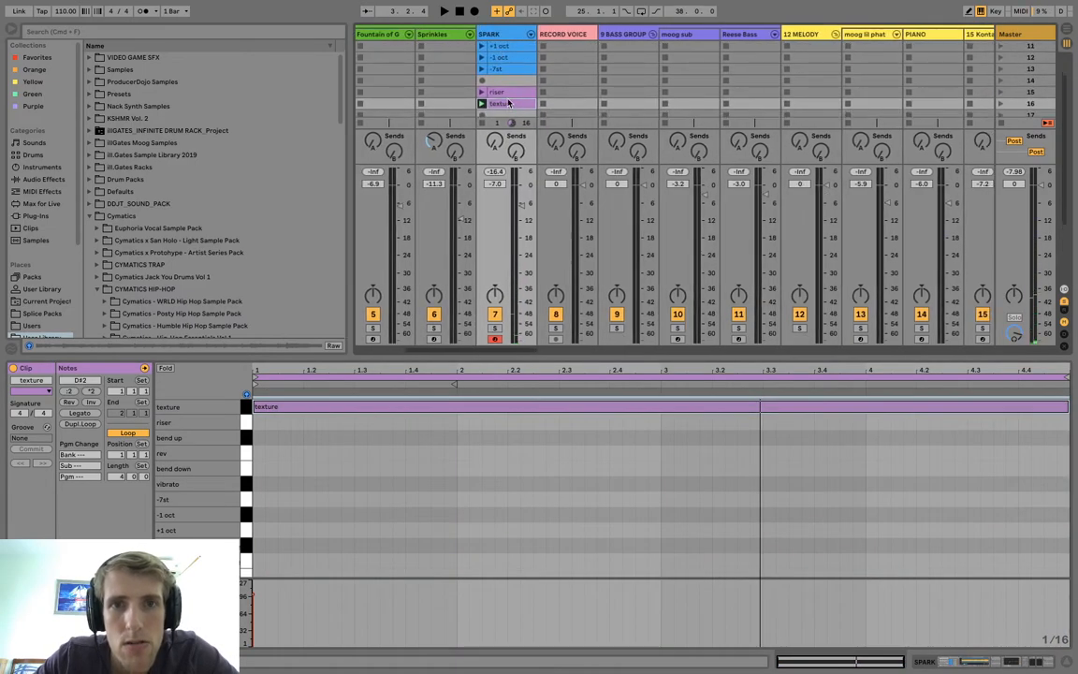
click(505, 95)
scroll(404, 427, left, 1)
mouse_move(403, 422)
mouse_down()
mouse_move(385, 423)
mouse_move(396, 424)
mouse_up()
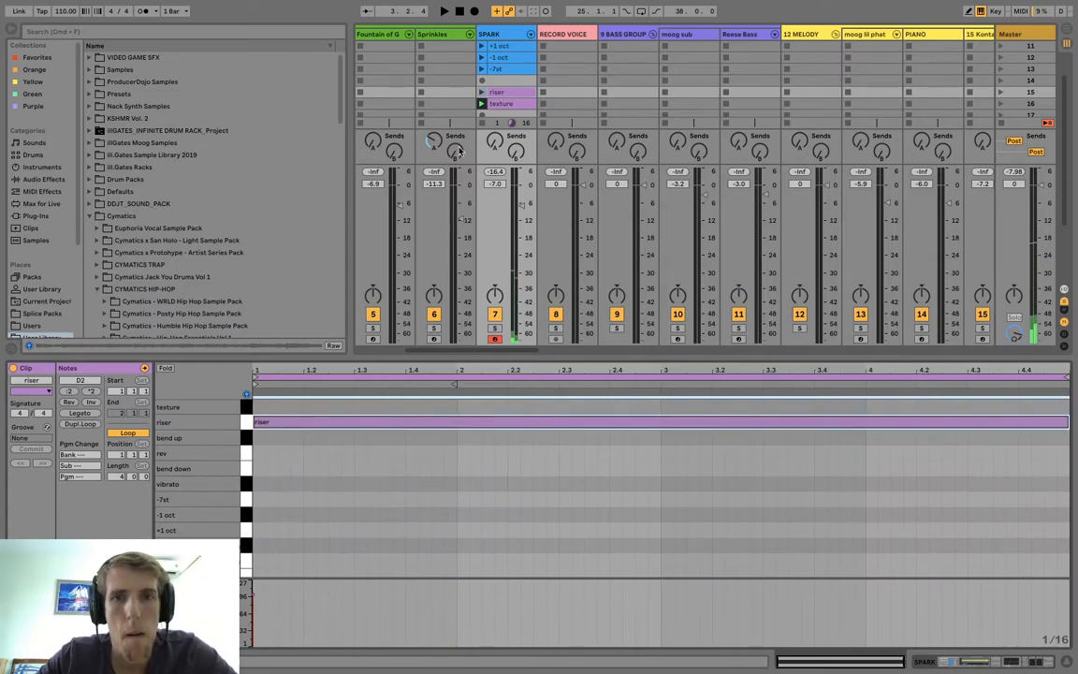
click(481, 92)
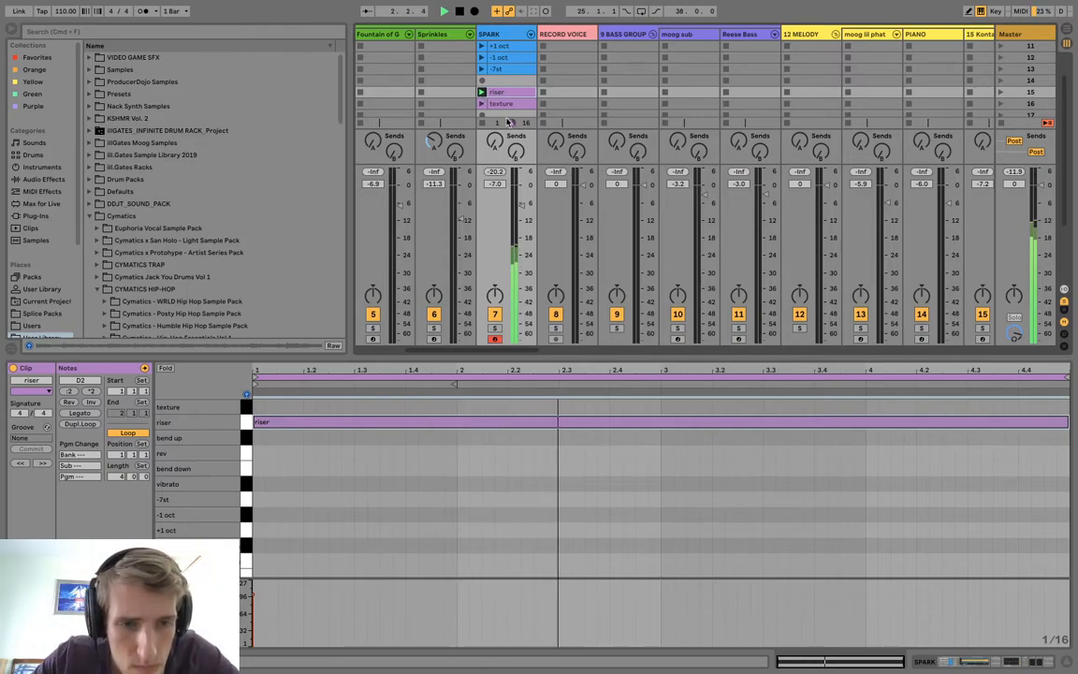
drag(511, 355, 509, 290)
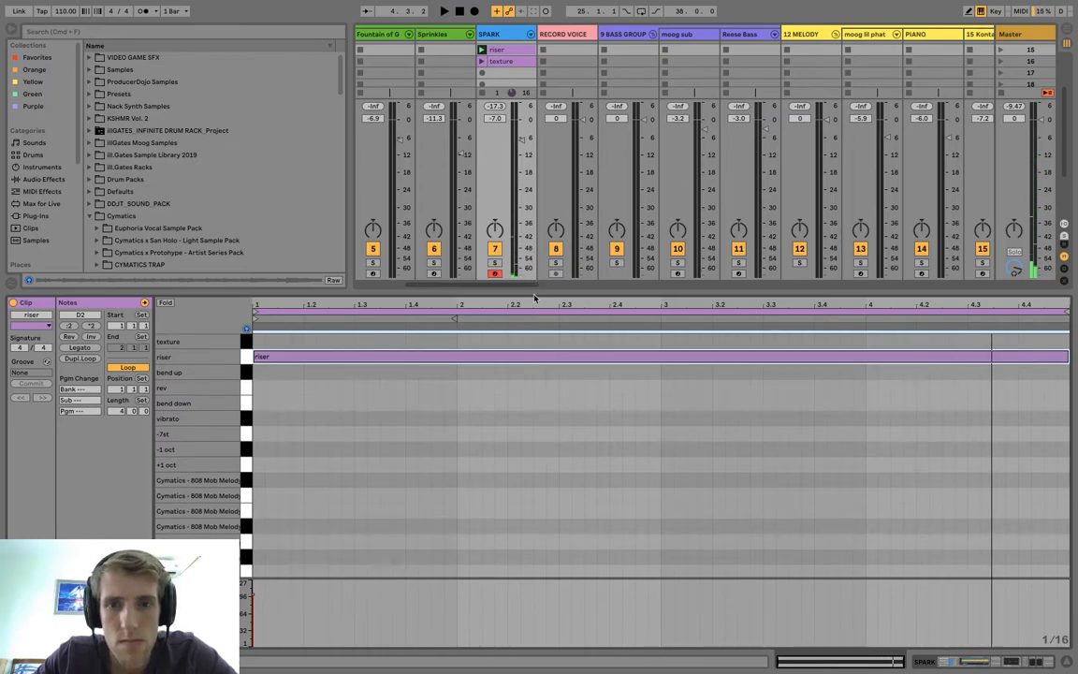
Enlarge the clip grid and play the "rev 4 bar" clip.
drag(533, 291, 538, 483)
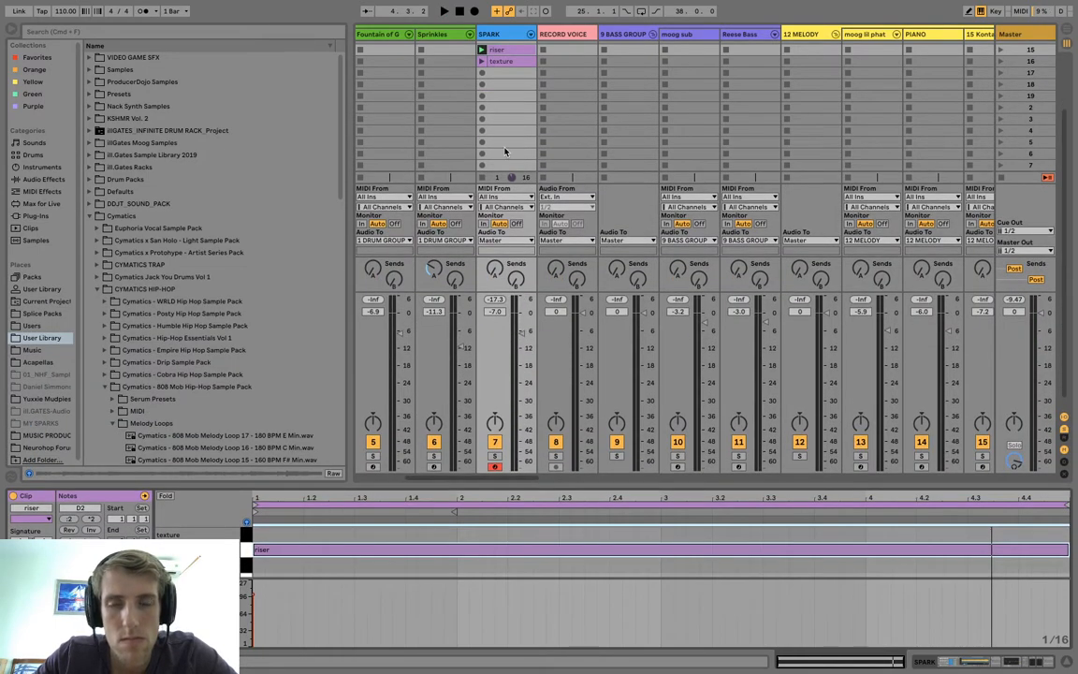
scroll(504, 152, up, 4)
click(491, 58)
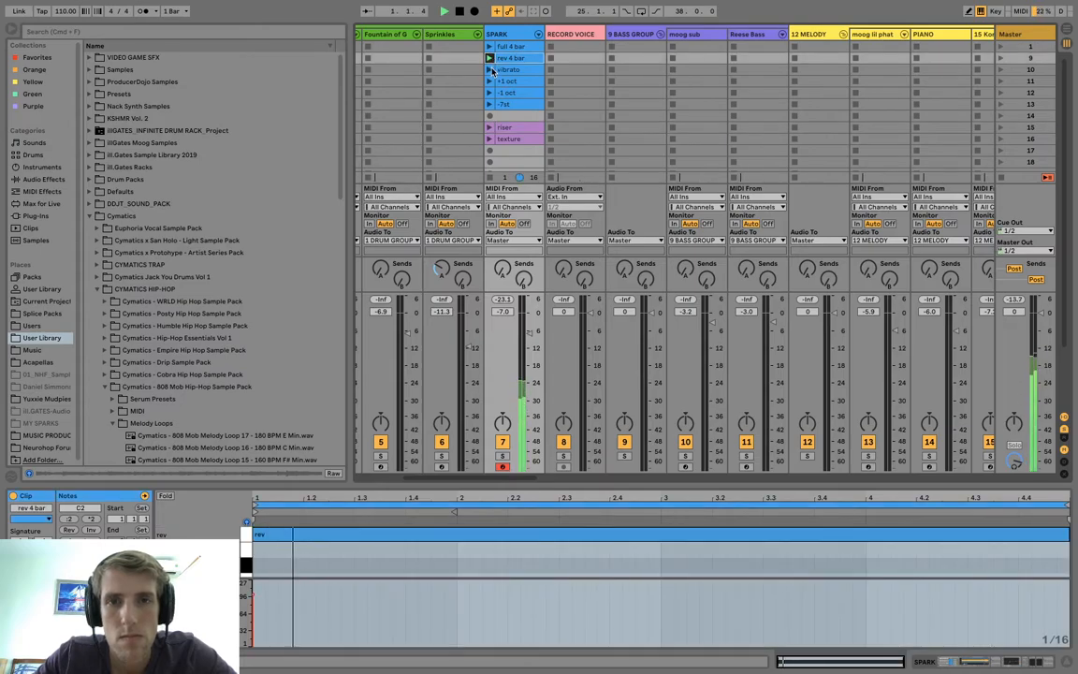
scroll(501, 95, down, 5)
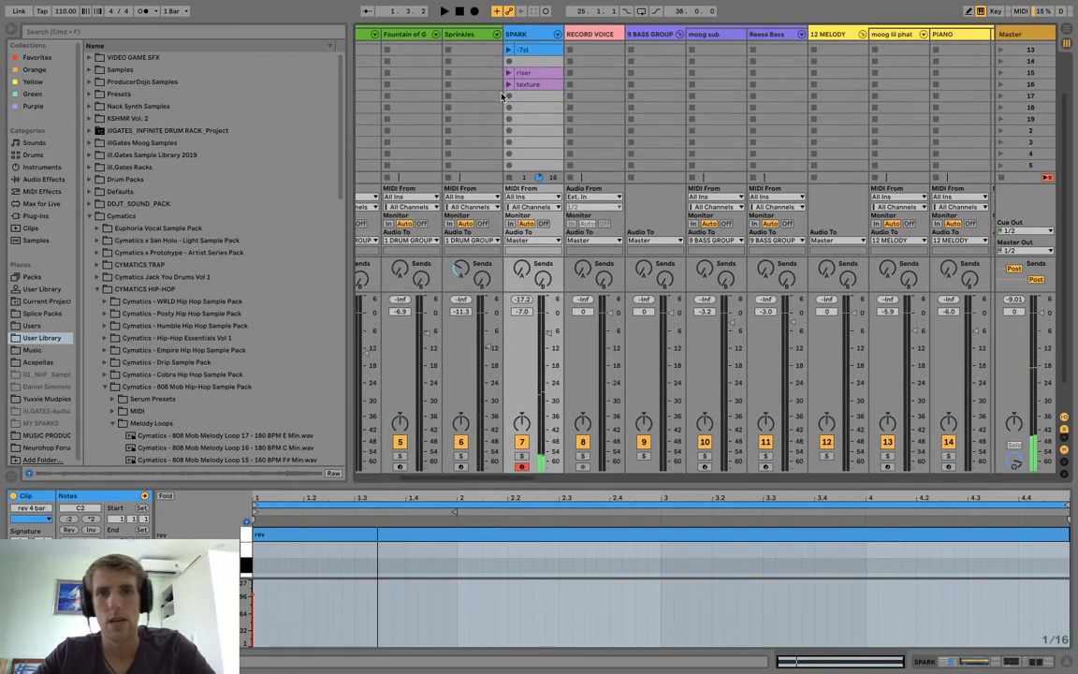
Create an empty clip in the SPARK track's scene 18 slot and enlarge the note editor to show the pad names.
click(530, 109)
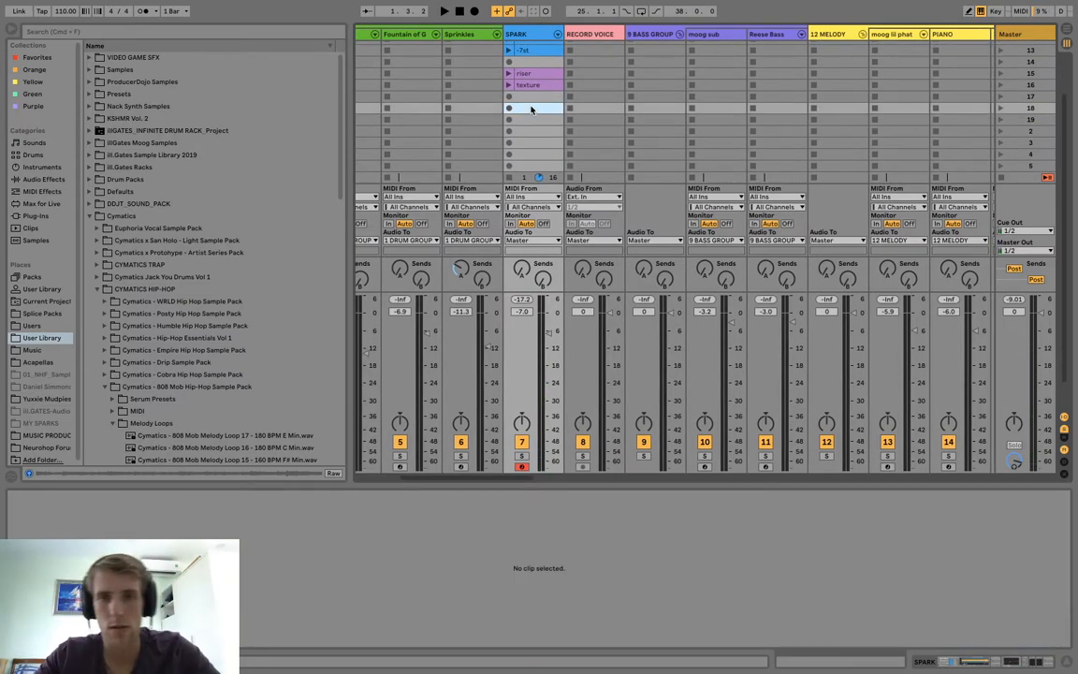
double_click(531, 110)
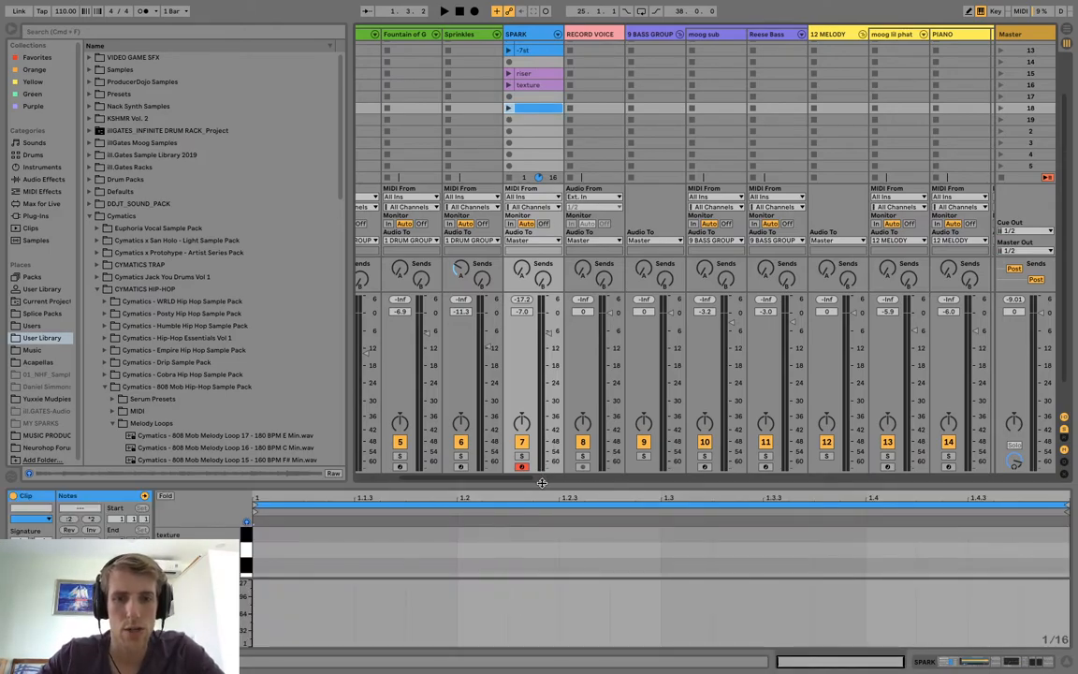
drag(540, 487, 525, 350)
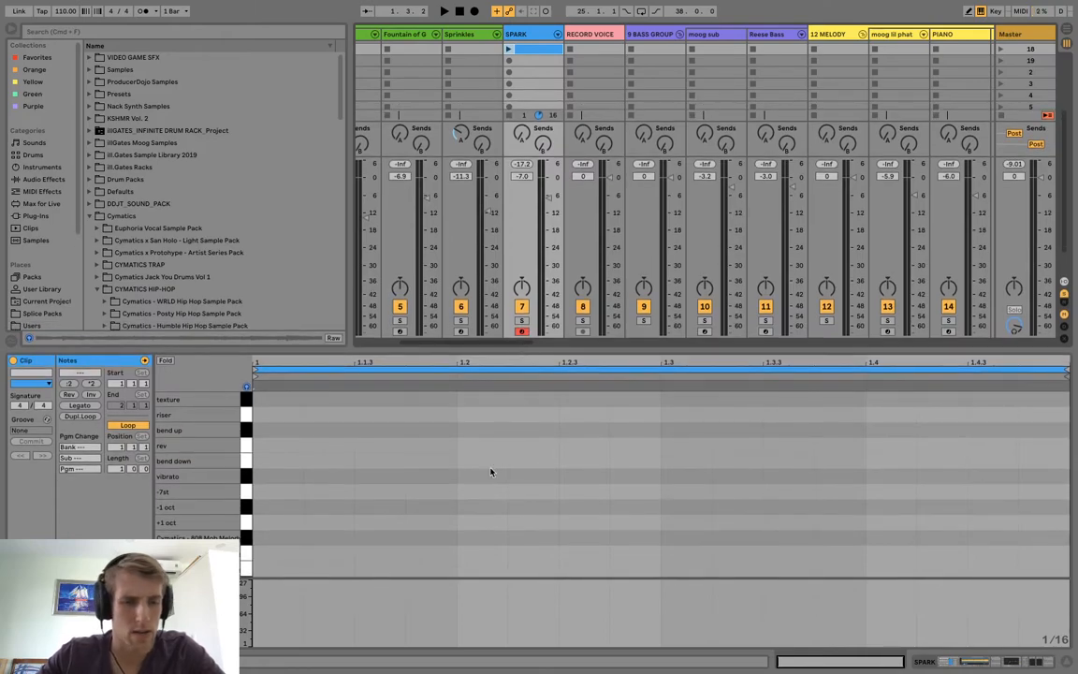
Audition chop patterns by playing the Cymatics melody pads and the pitched variation pads of the Drum Rack.
key(a)
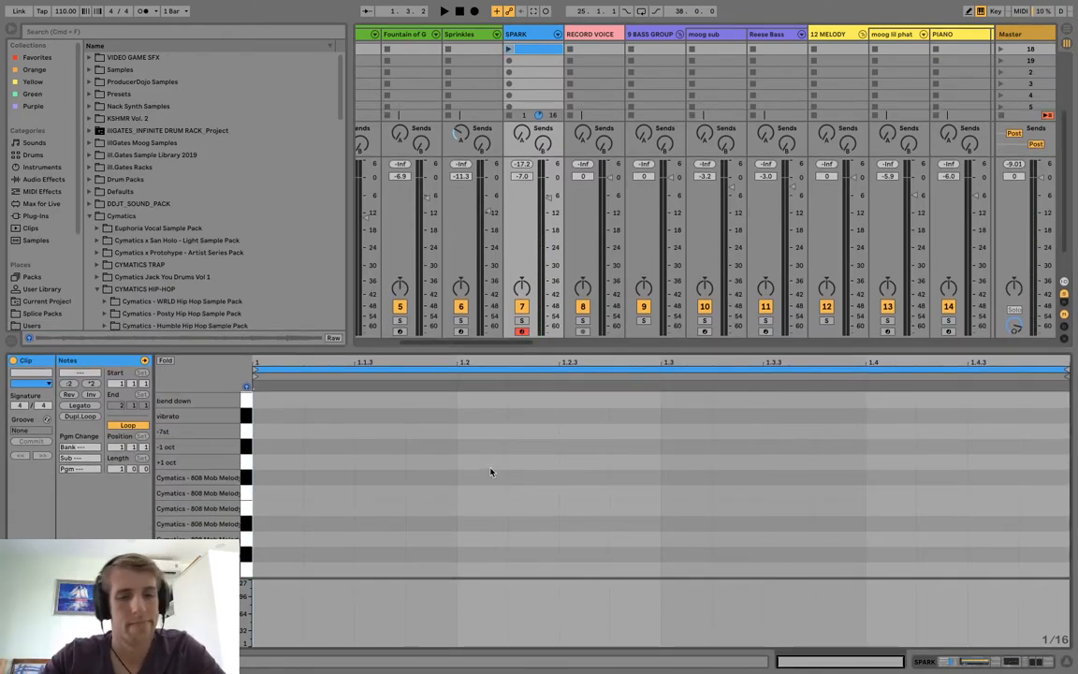
key(w)
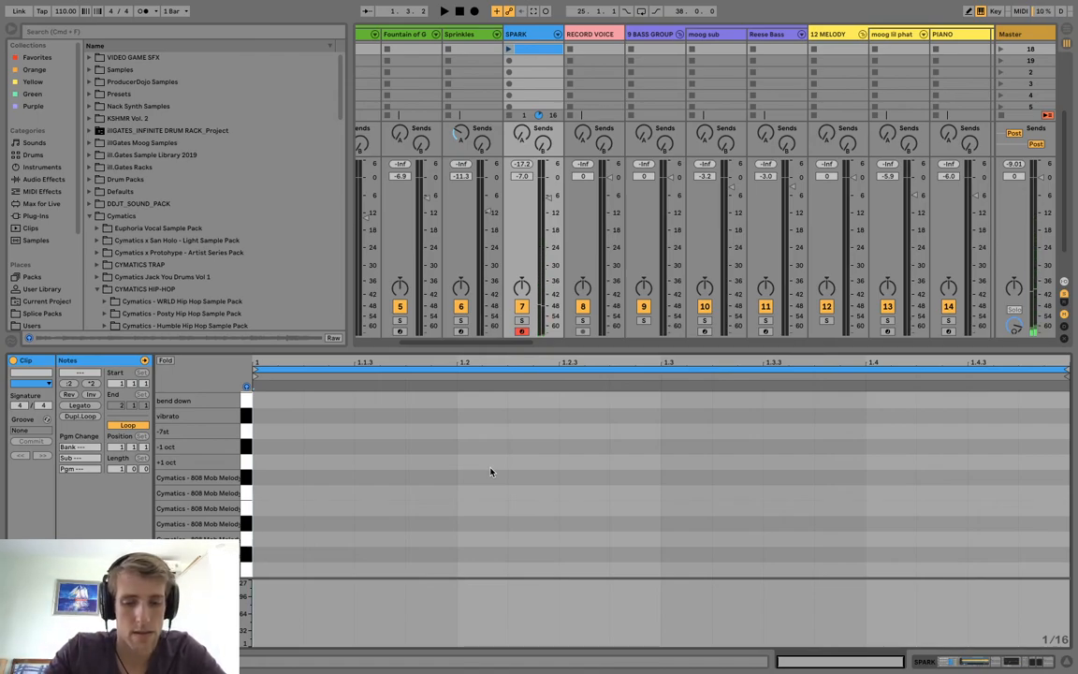
key(a)
key(h)
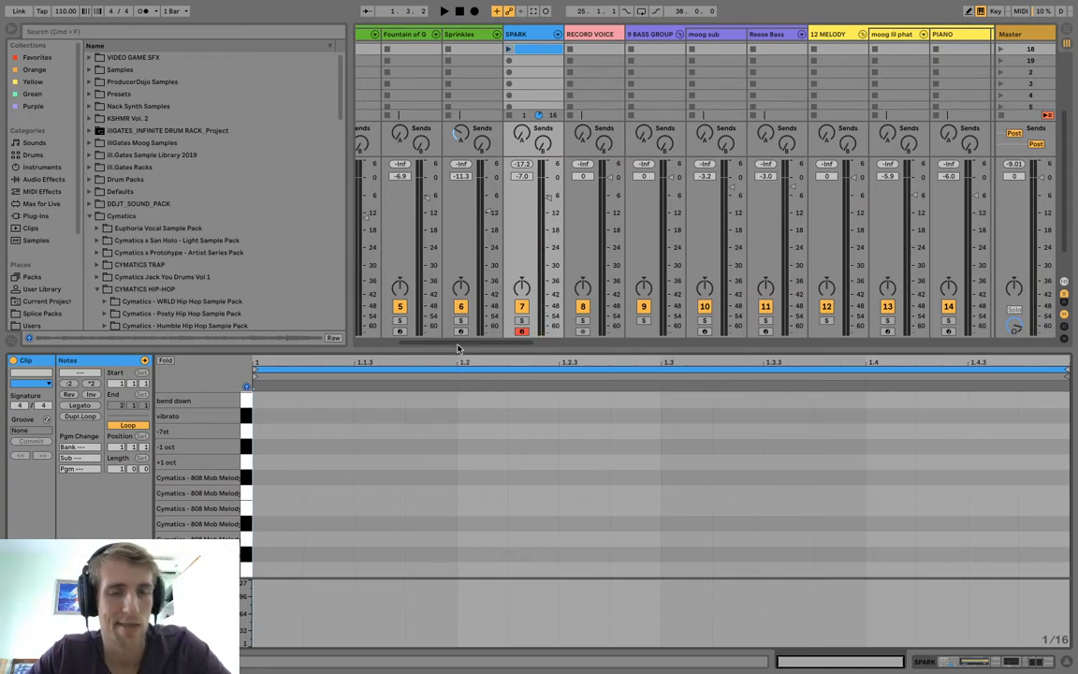
key(s)
key(e)
key(f)
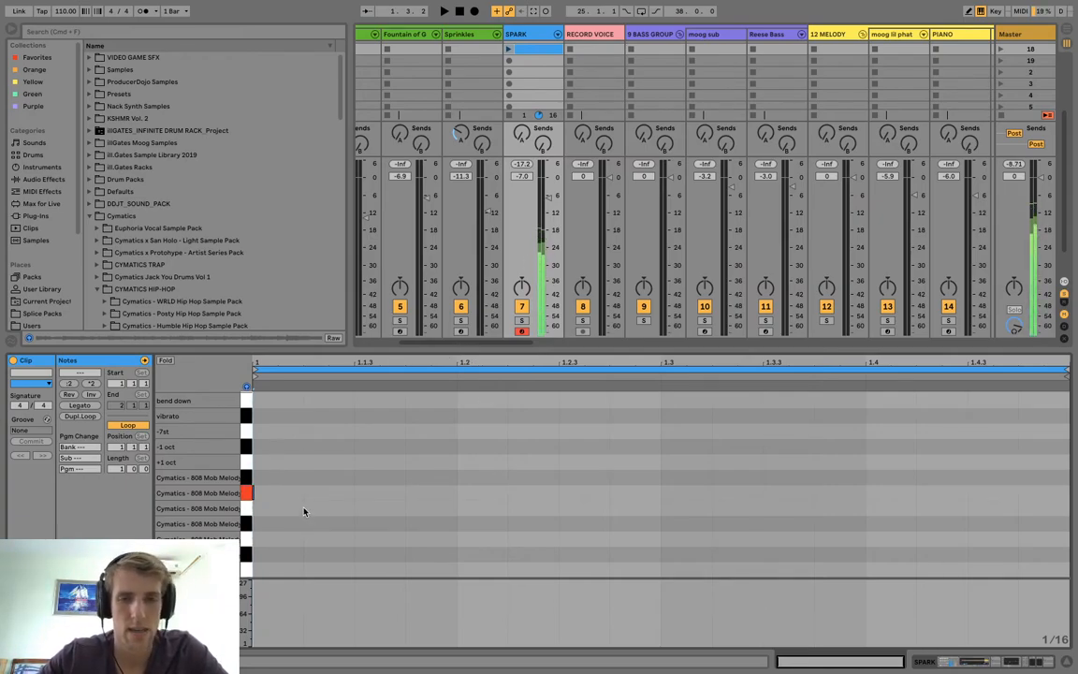
key(a)
key(g)
key(s)
key(d)
key(f)
key(h)
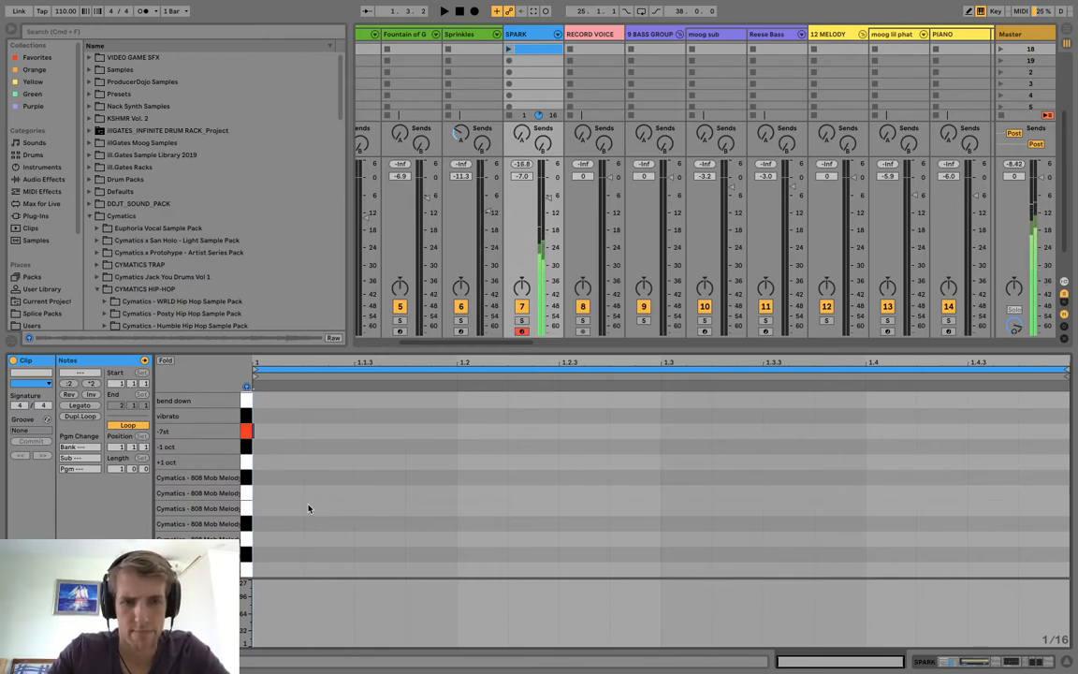
key(t)
key(h)
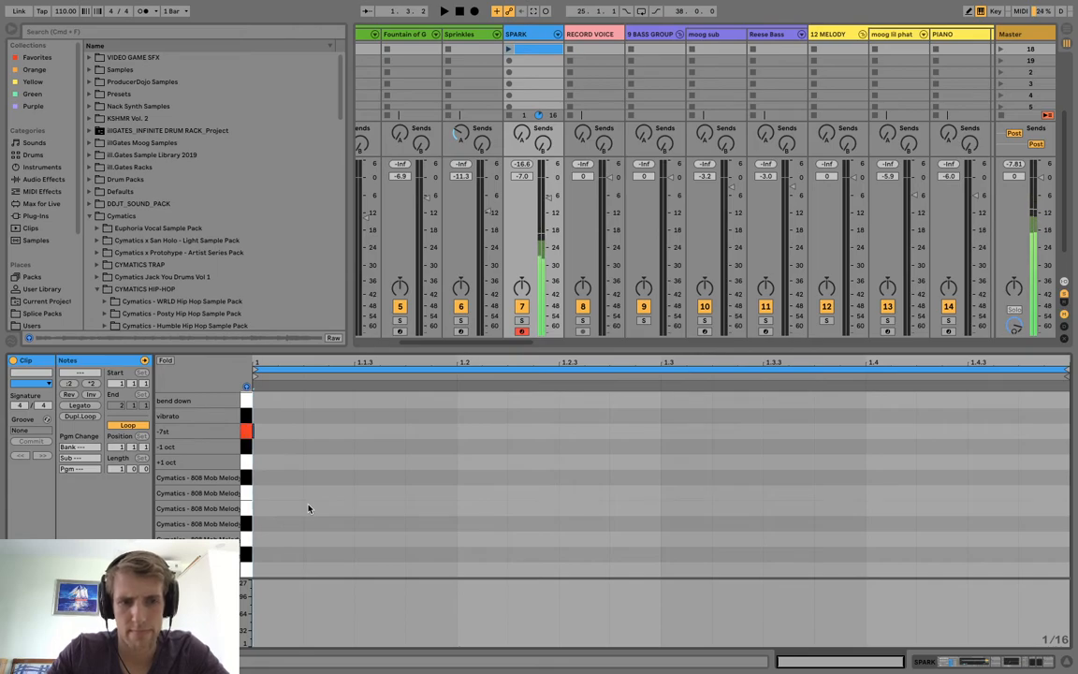
key(t)
key(h)
key(d)
key(g)
key(e)
key(f)
key(s)
key(f)
key(s)
key(f)
key(s)
key(f)
key(y)
key(f)
key(h)
key(f)
key(g)
key(f)
key(t)
key(f)
key(s)
key(s)
key(f)
key(s)
key(f)
key(s)
key(f)
key(s)
key(g)
key(s)
key(f)
key(s)
key(f)
key(s)
key(f)
key(s)
key(h)
key(s)
key(f)
key(s)
key(f)
key(s)
key(f)
key(s)
key(y)
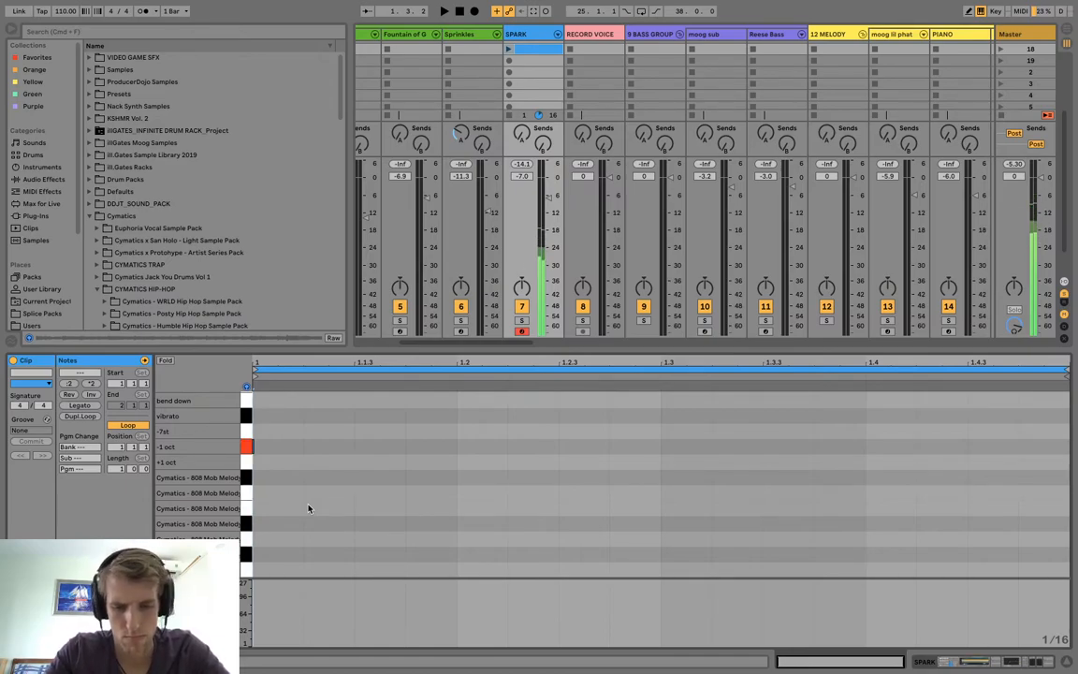
Record a two-bar chop pattern into the SPARK track's scene 2 slot and stop the transport.
click(509, 73)
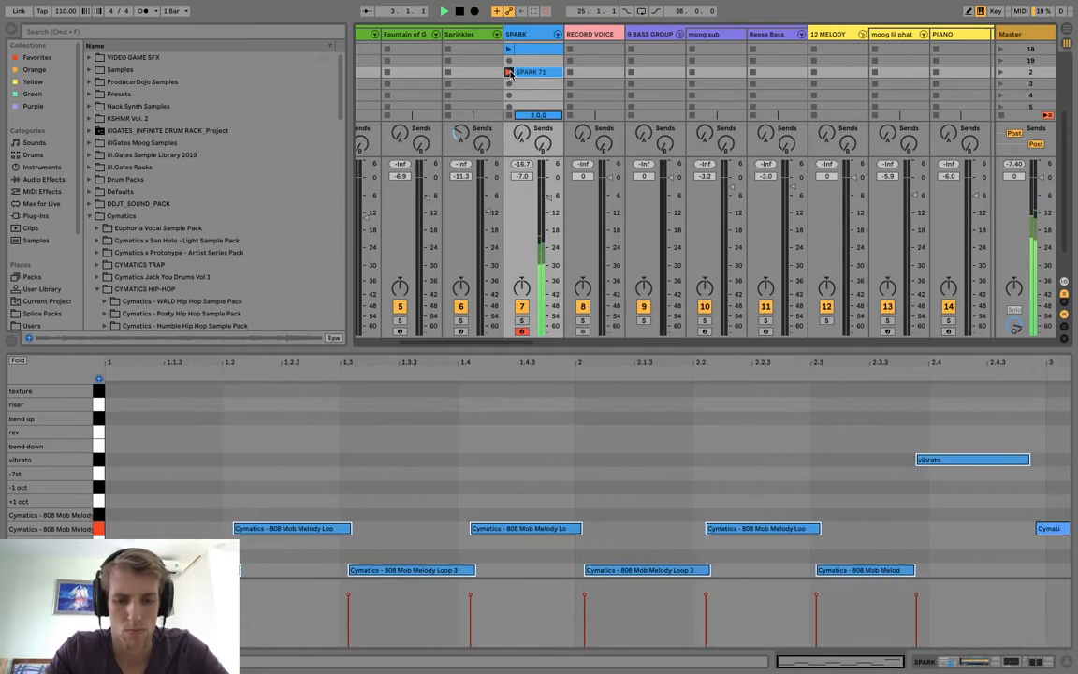
click(510, 73)
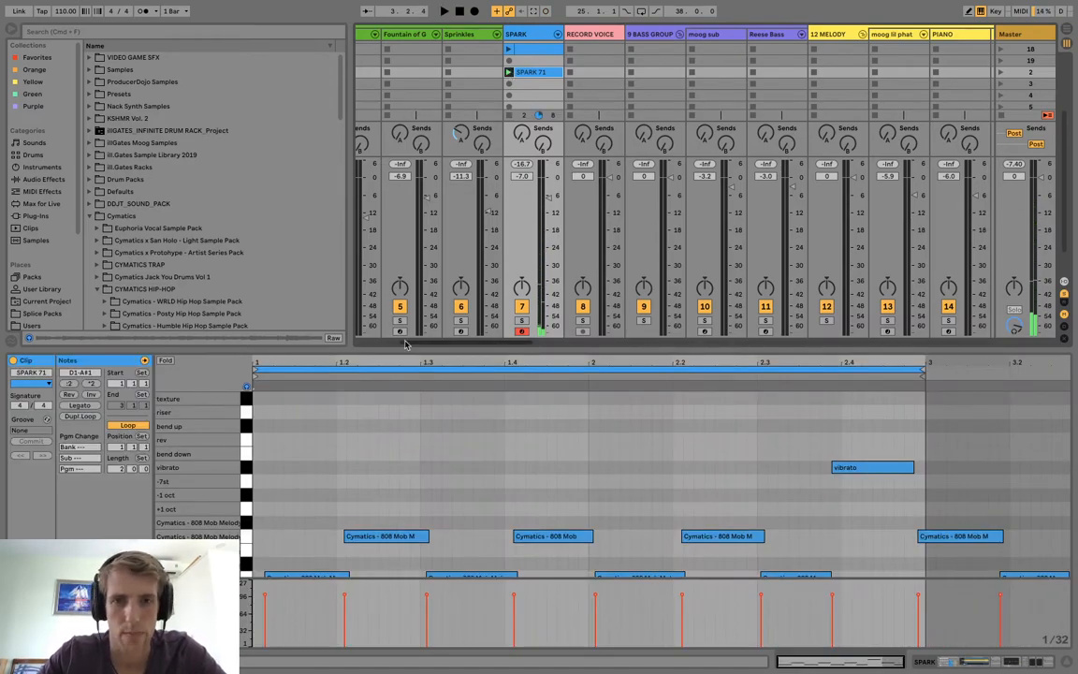
Turn on the metronome and record a four-bar chop pattern into the SPARK track's scene 3 slot.
click(146, 11)
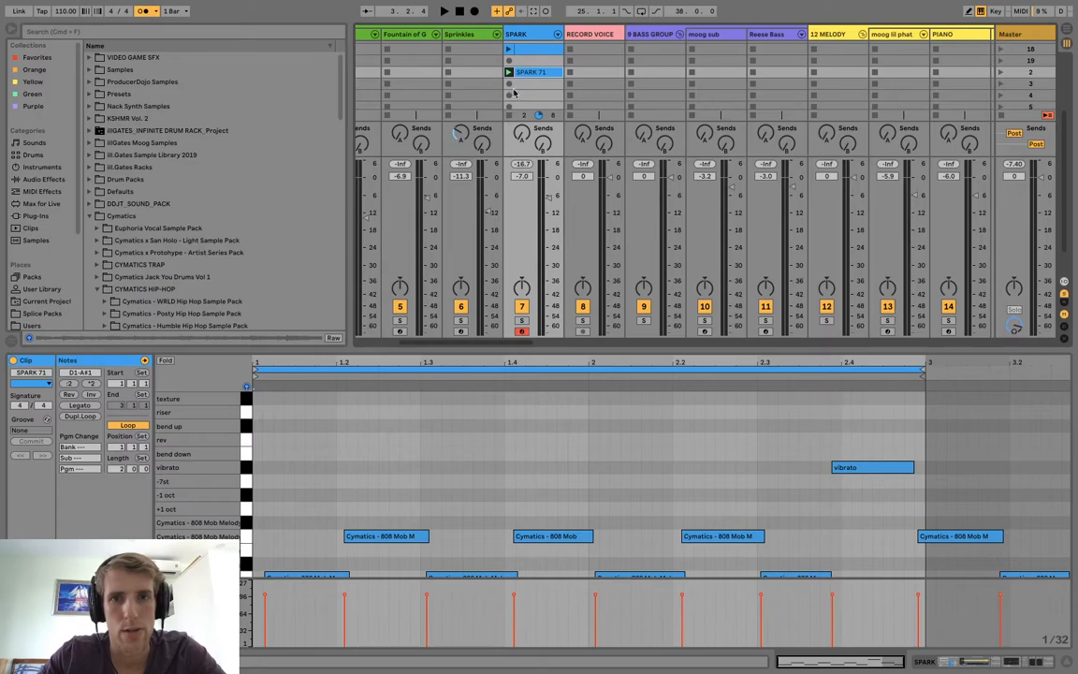
click(508, 86)
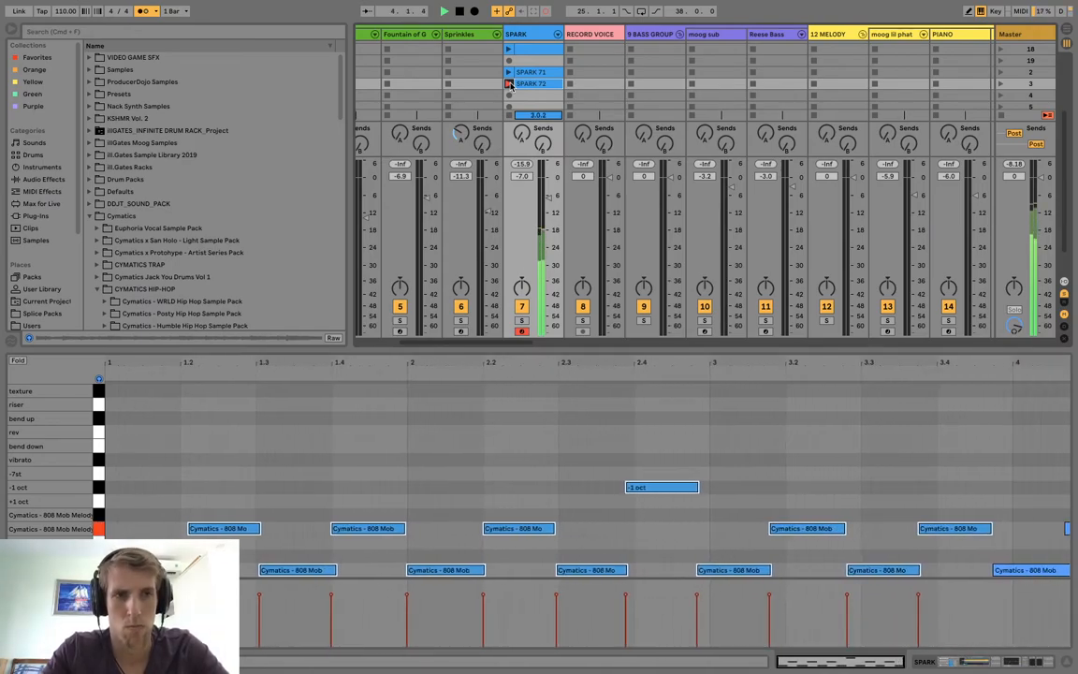
click(509, 83)
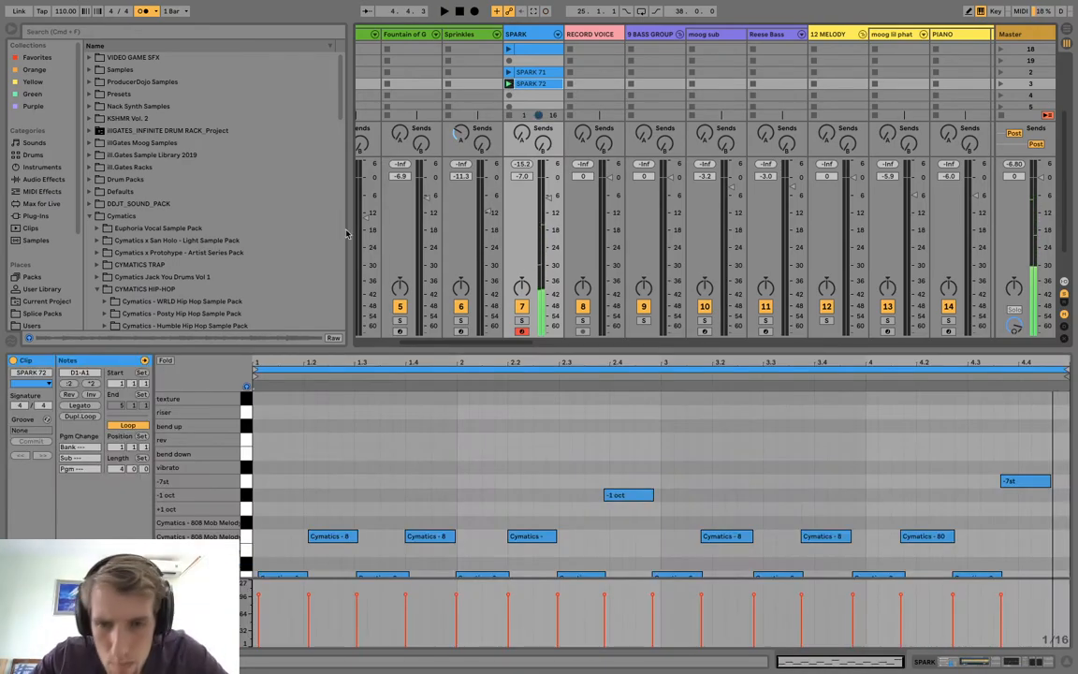
Quantize the start and end of the four-bar clip's notes to 1/8 at 100% and play it back.
right_click(533, 419)
click(574, 436)
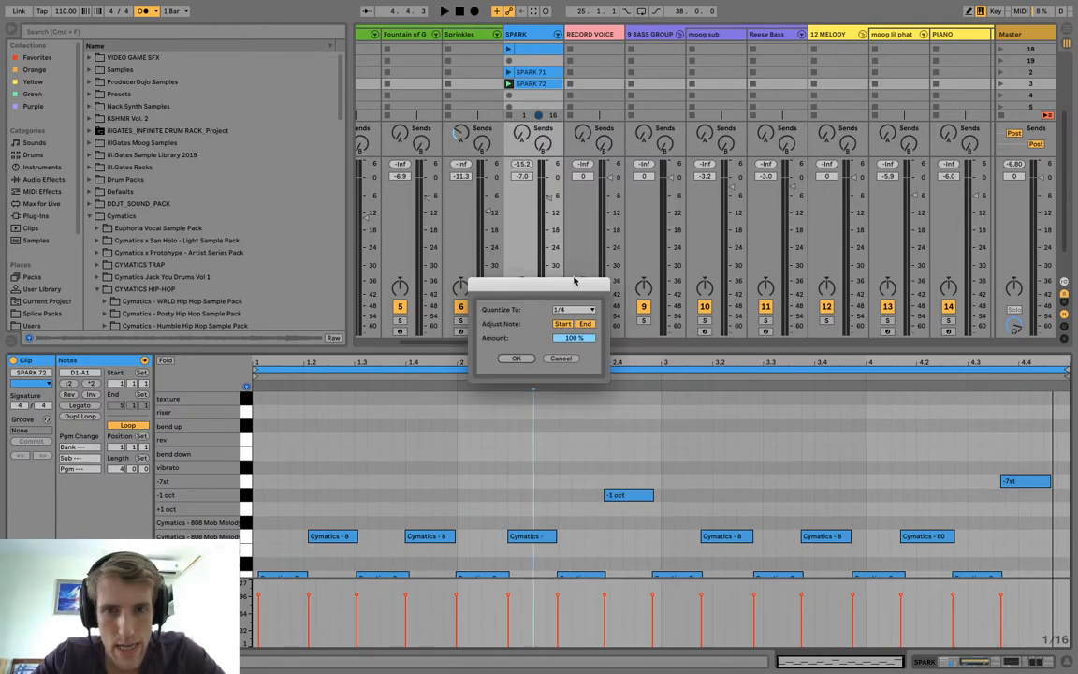
click(573, 309)
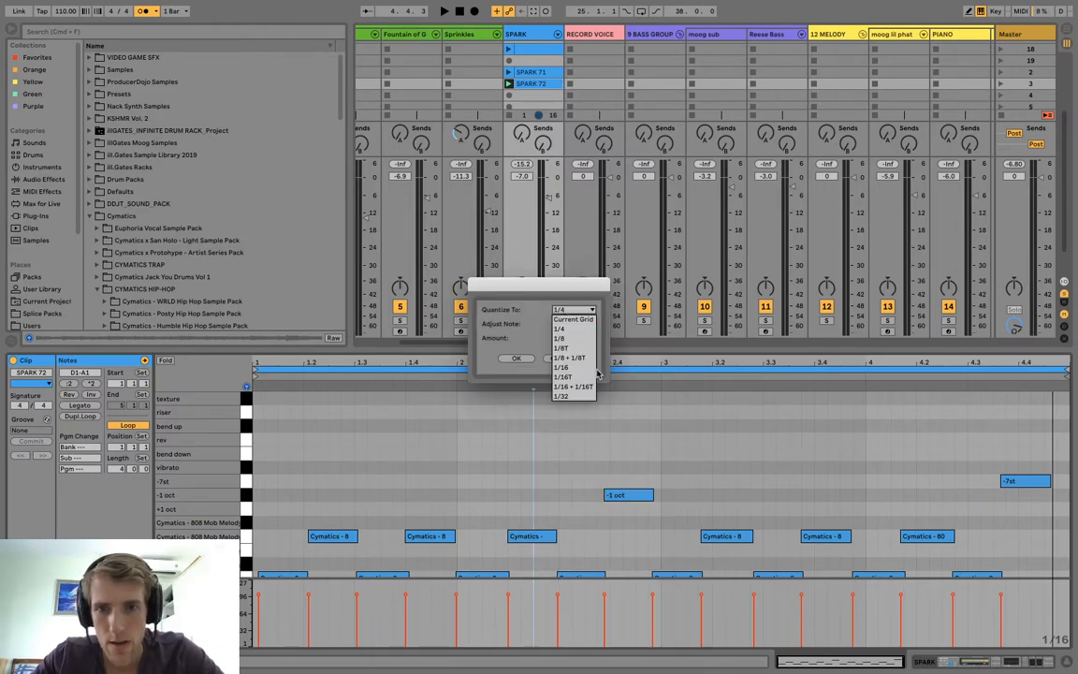
click(562, 337)
click(514, 359)
scroll(530, 446, down, 2)
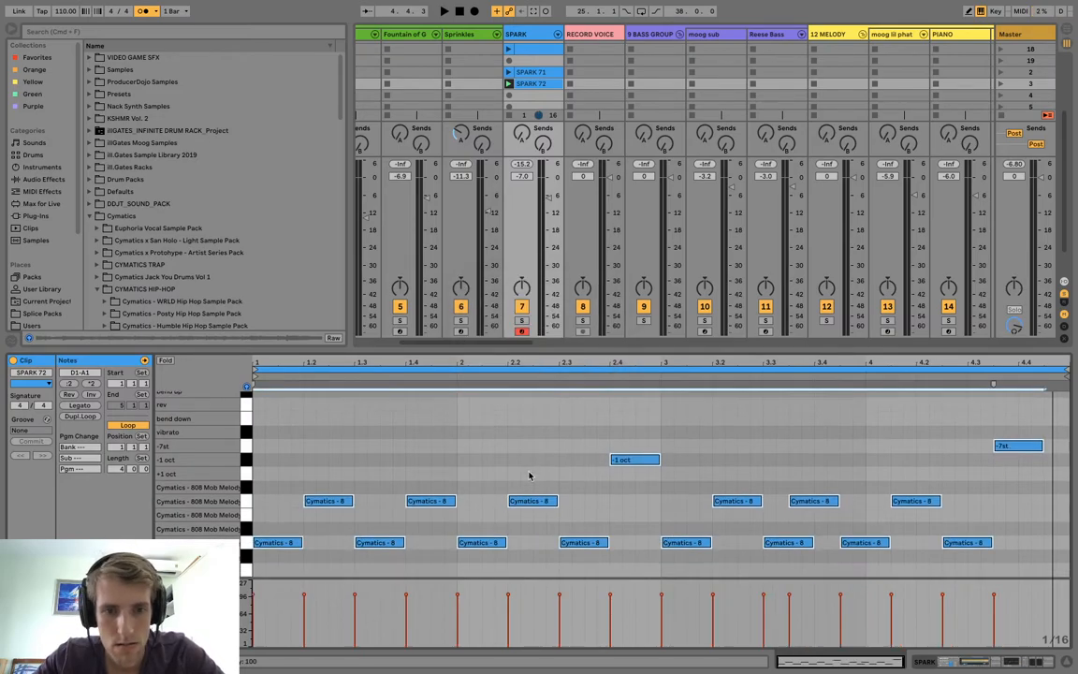
key(space)
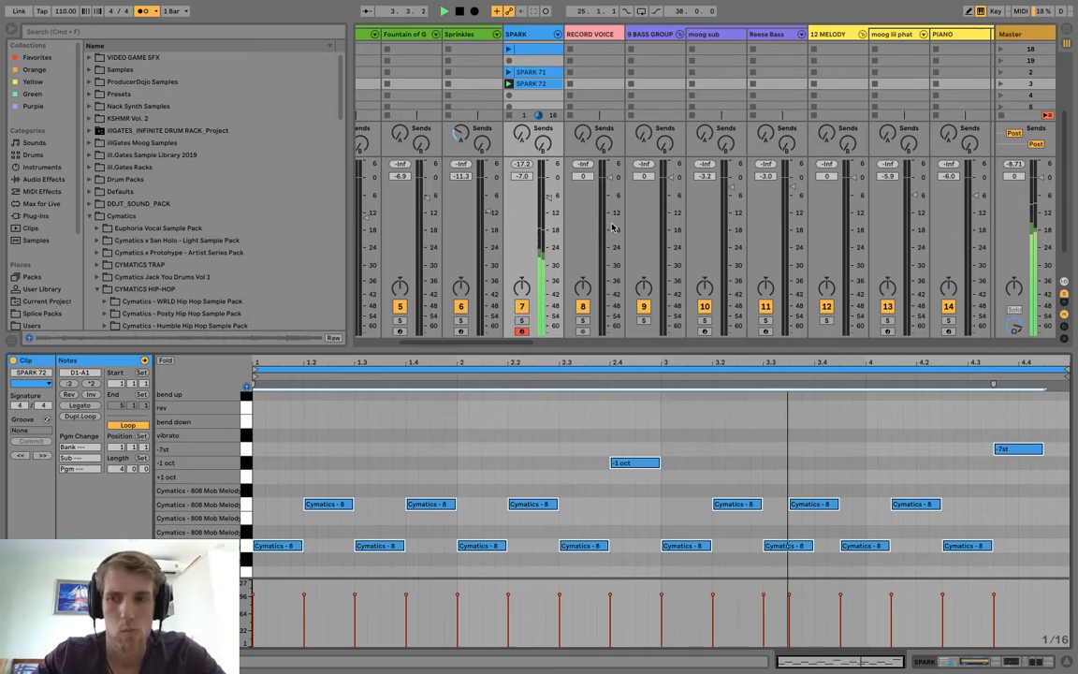
key(space)
Shift the last four melody loop notes an eighth later onto the beats, and move the final note to 4.4 on the "+1 oct" pad.
drag(831, 506, 857, 506)
drag(876, 546, 903, 547)
drag(920, 505, 951, 511)
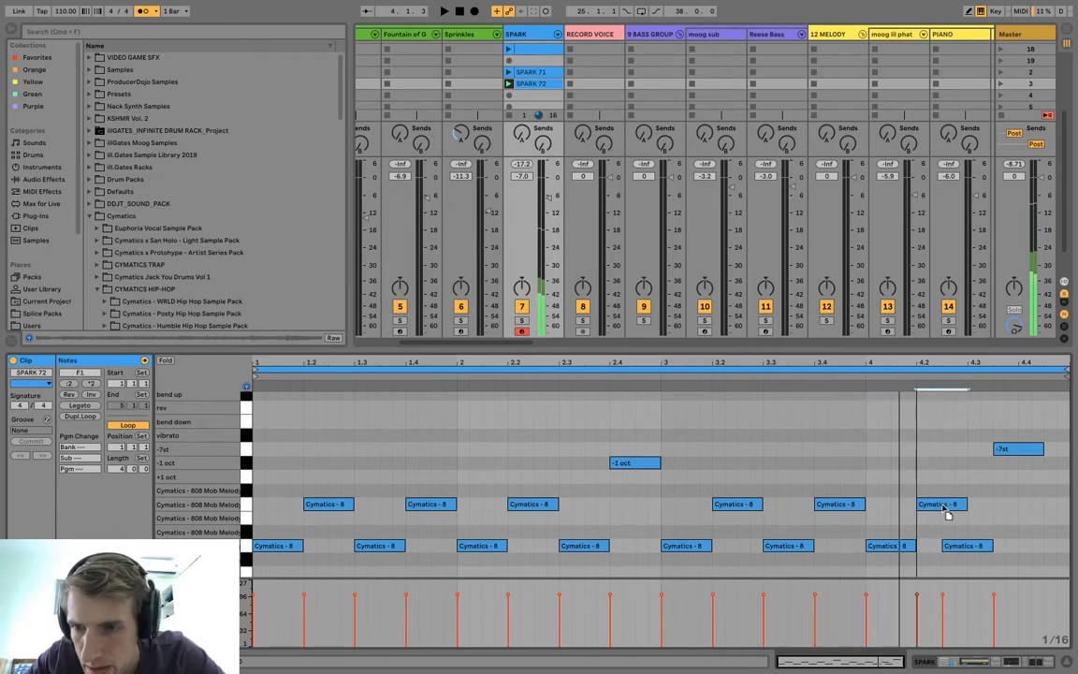
click(973, 547)
drag(983, 547, 1001, 548)
drag(1016, 450, 1040, 477)
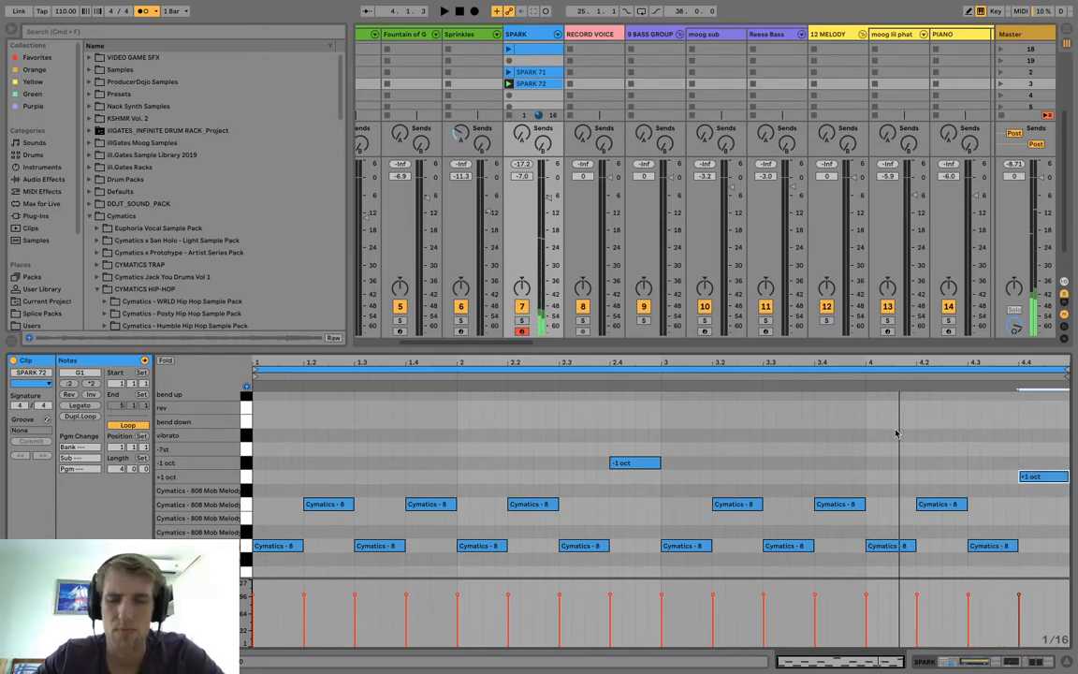
Play the edited four-bar clip and rename it "chops 1".
click(508, 83)
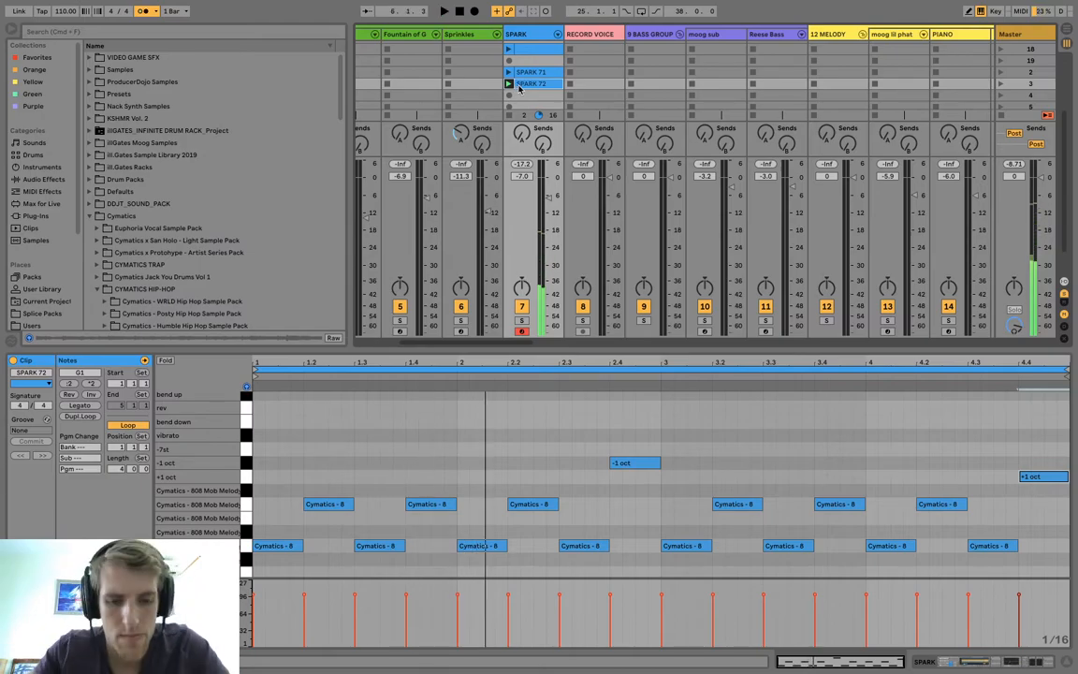
key(super+r)
text(chops 1)
key(Return)
Delete the two-bar take, place the "chops 1" clip in the SPARK track's scene 18 slot, and clear its duplicate in scene 19.
click(536, 72)
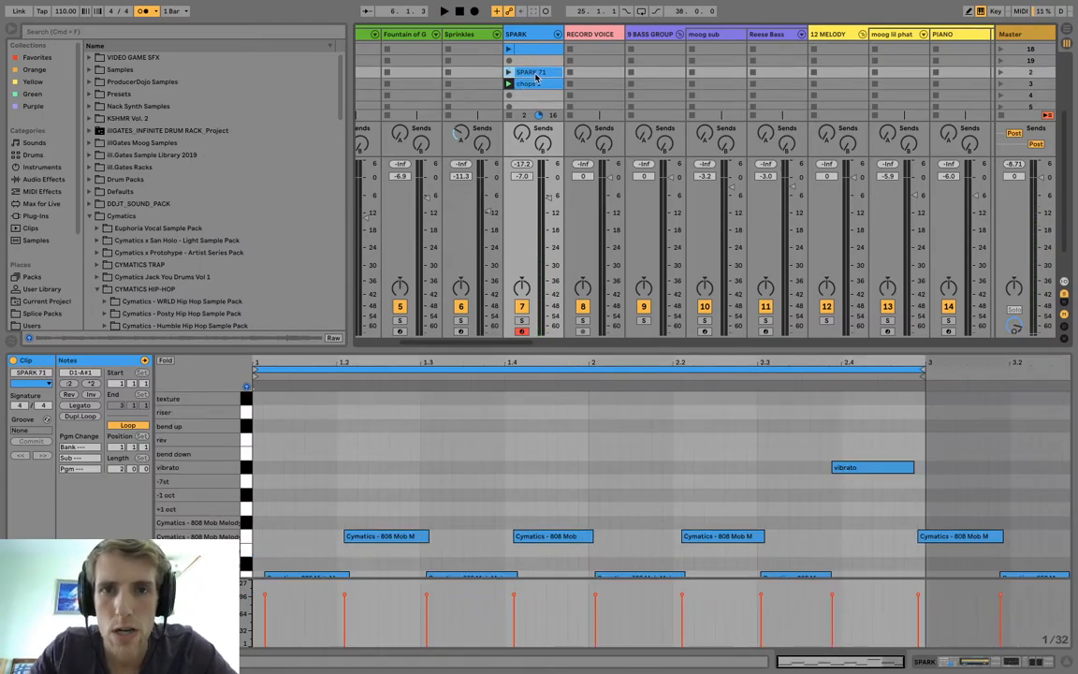
key(Delete)
mouse_move(532, 86)
mouse_down()
mouse_move(532, 74)
mouse_move(541, 94)
mouse_up()
scroll(533, 76, up, 3)
click(532, 81)
key(Delete)
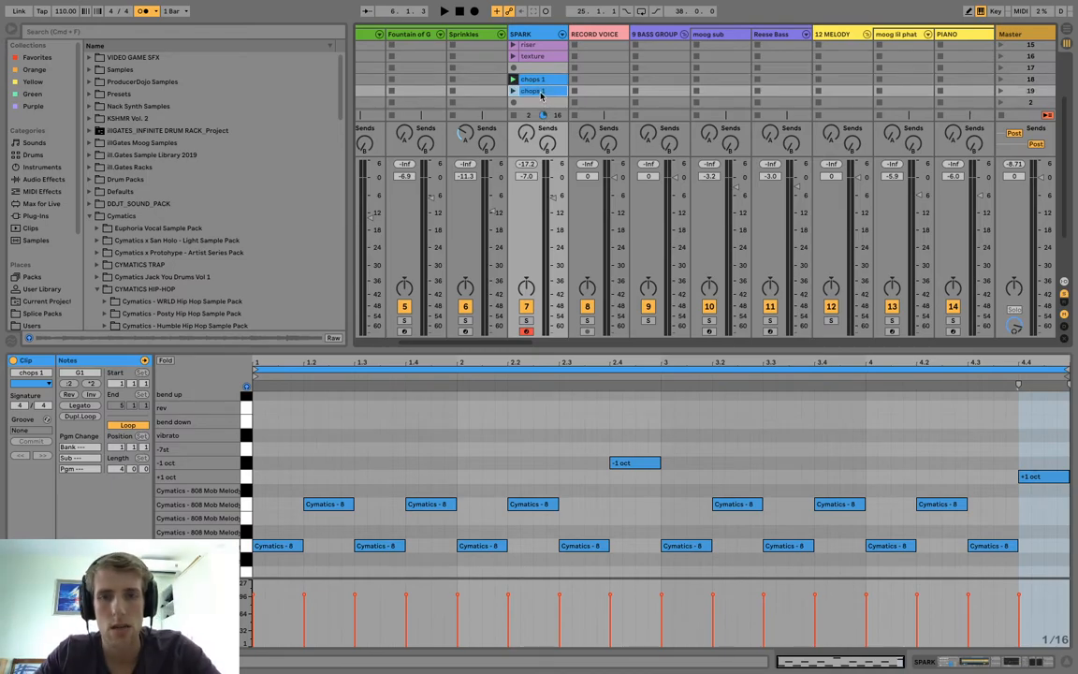
key(Delete)
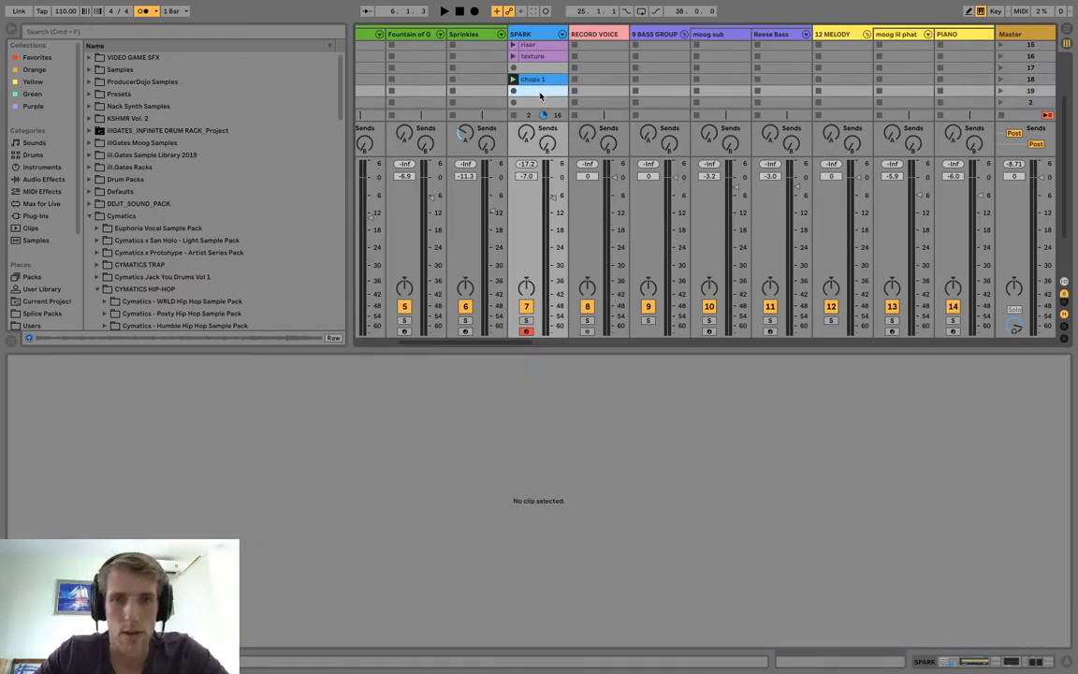
Record a four-bar pattern alternating the "full" and melody loop pads into the empty SPARK slot of scene 19.
double_click(540, 92)
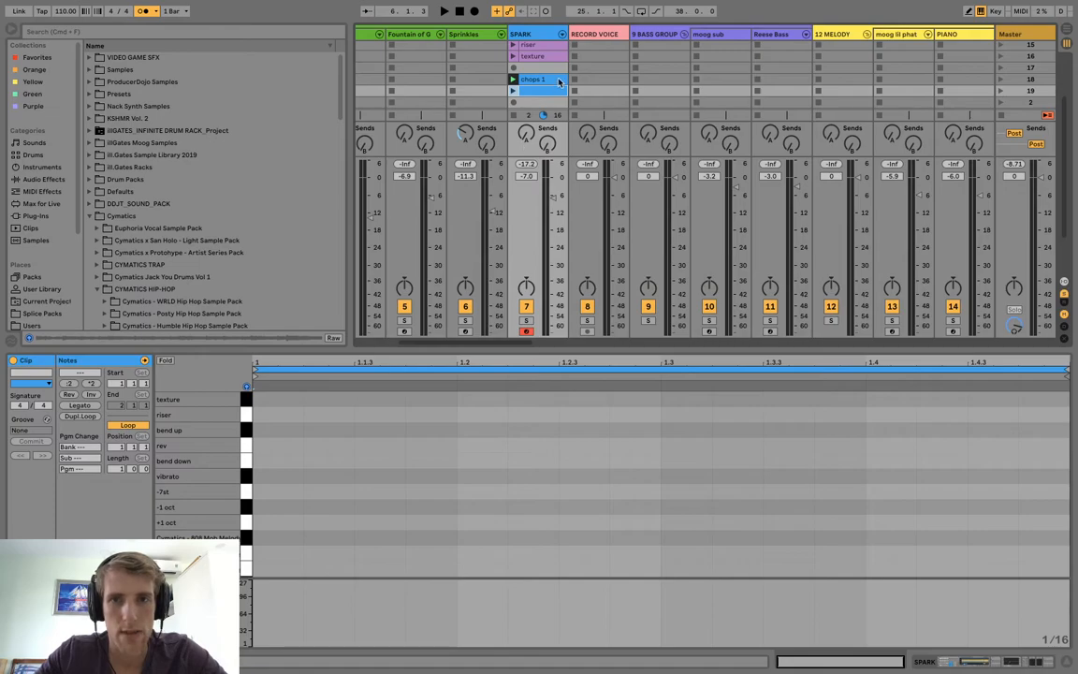
key(Delete)
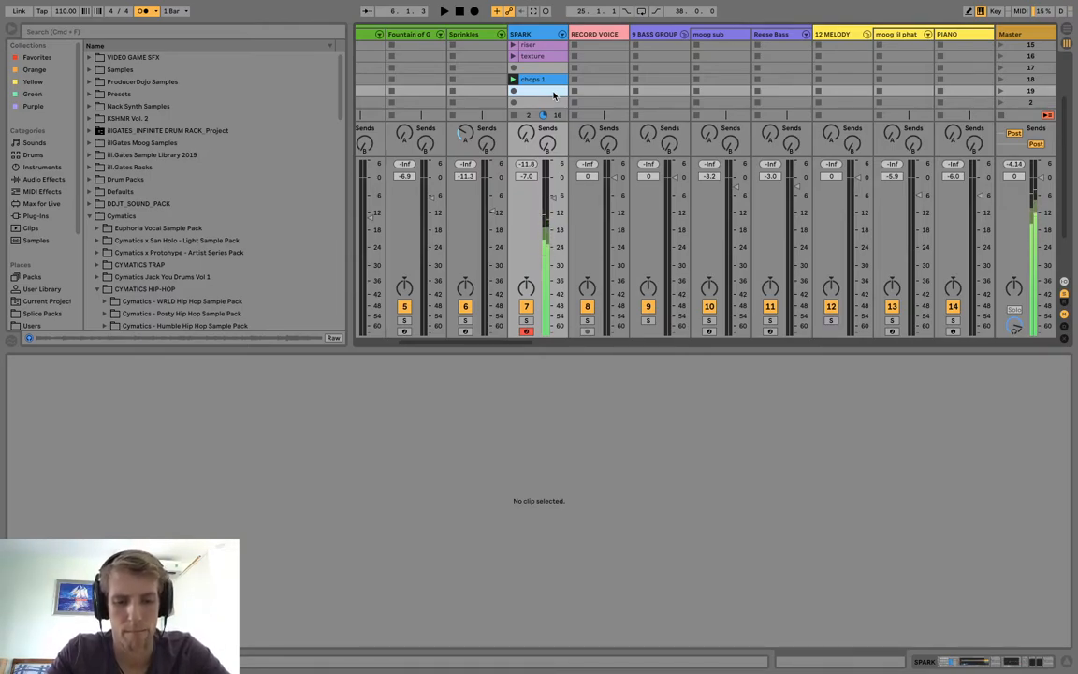
click(513, 91)
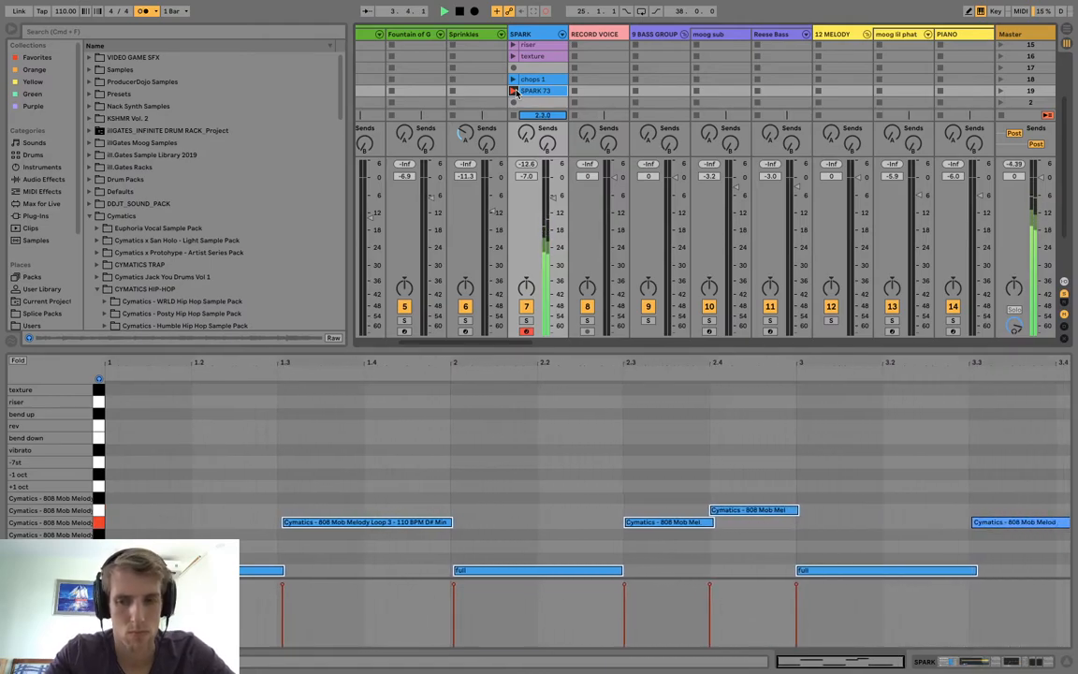
click(513, 91)
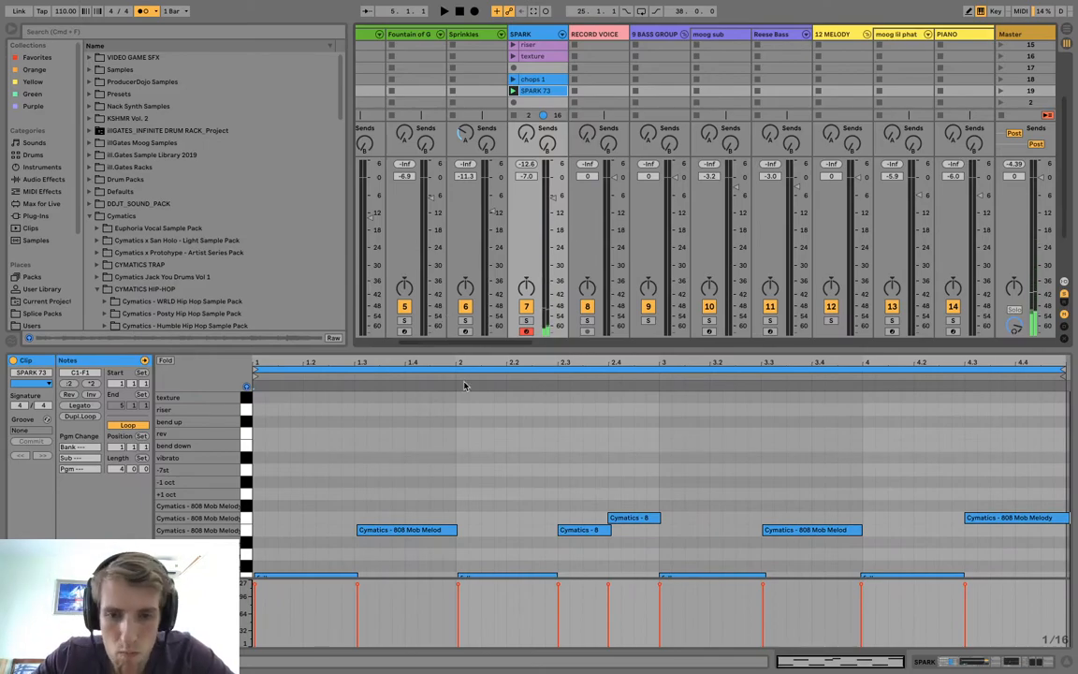
Quantize the new scene 19 clip's notes with the same settings and play it back.
right_click(465, 439)
click(479, 444)
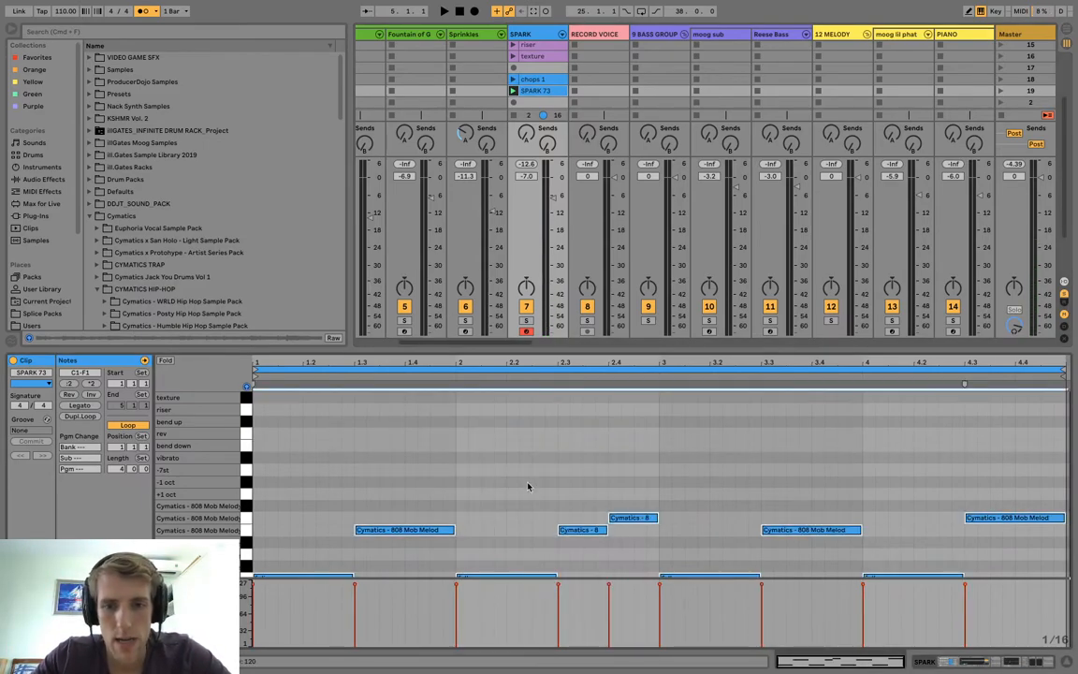
key(space)
scroll(527, 486, down, 1)
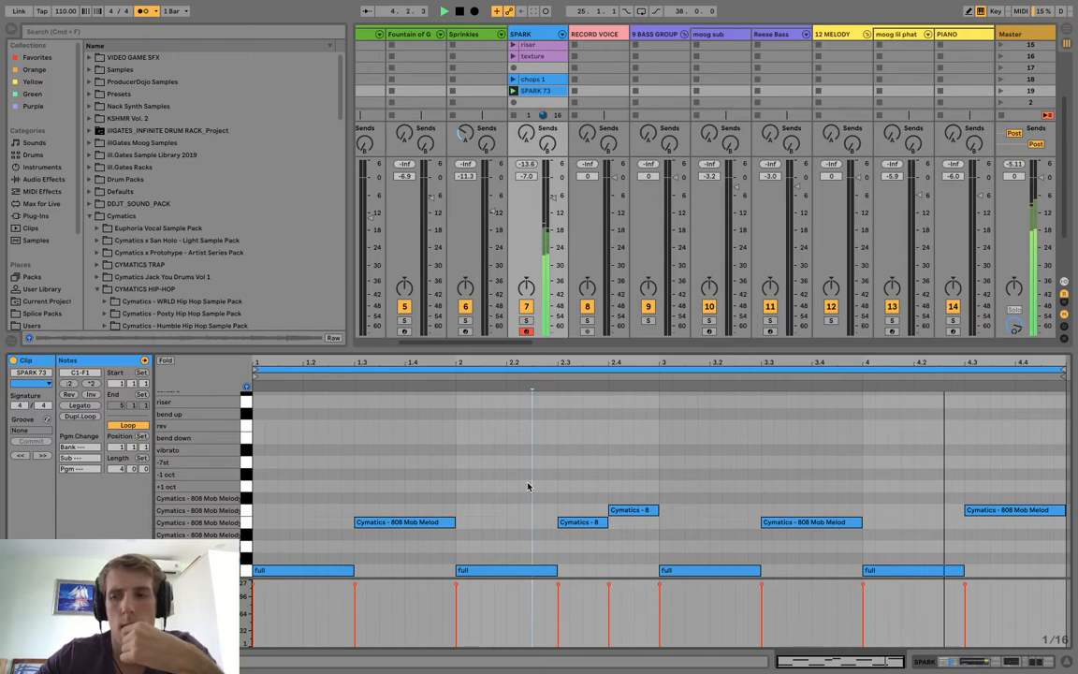
key(space)
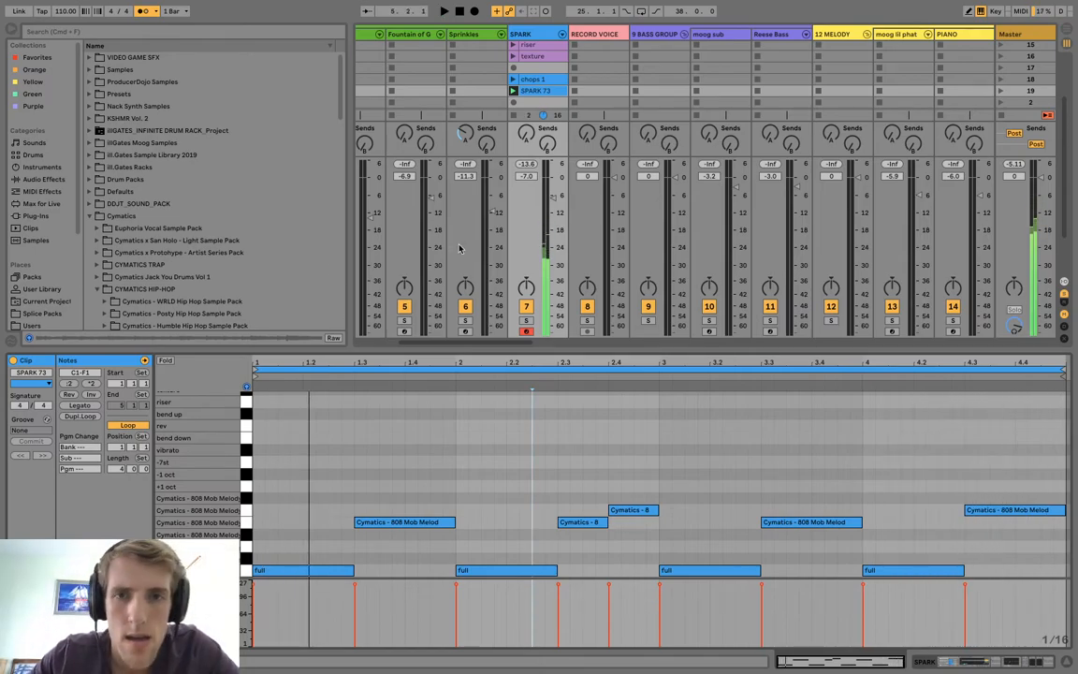
Rename the scene 19 clip "chops 2" and enlarge the clip grid.
click(536, 91)
key(super+r)
text(cho)
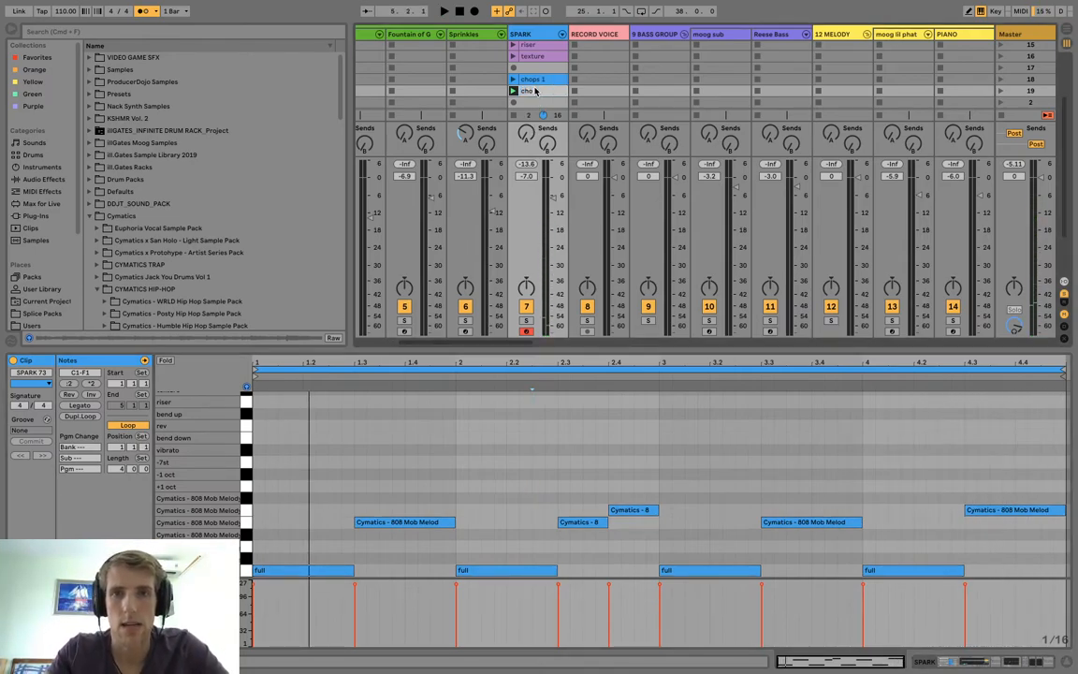
text(ps 2)
key(Return)
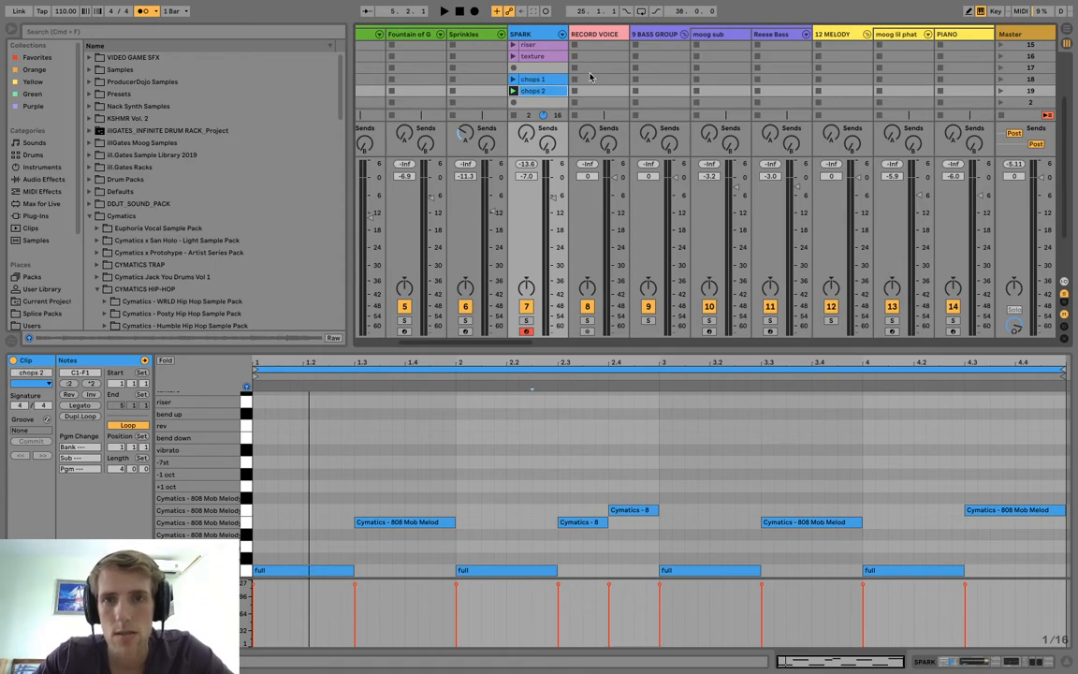
drag(691, 352, 691, 451)
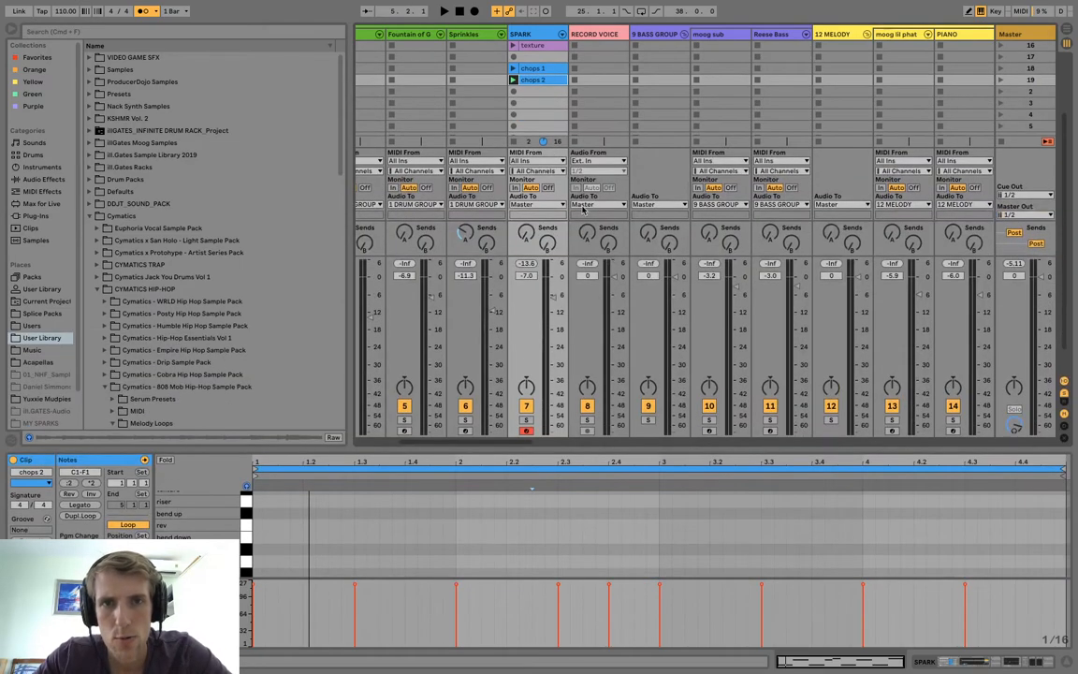
Create an empty MIDI clip in the SPARK track's scene 3 slot, set its length to 8 bars, and enlarge the note editor.
click(534, 92)
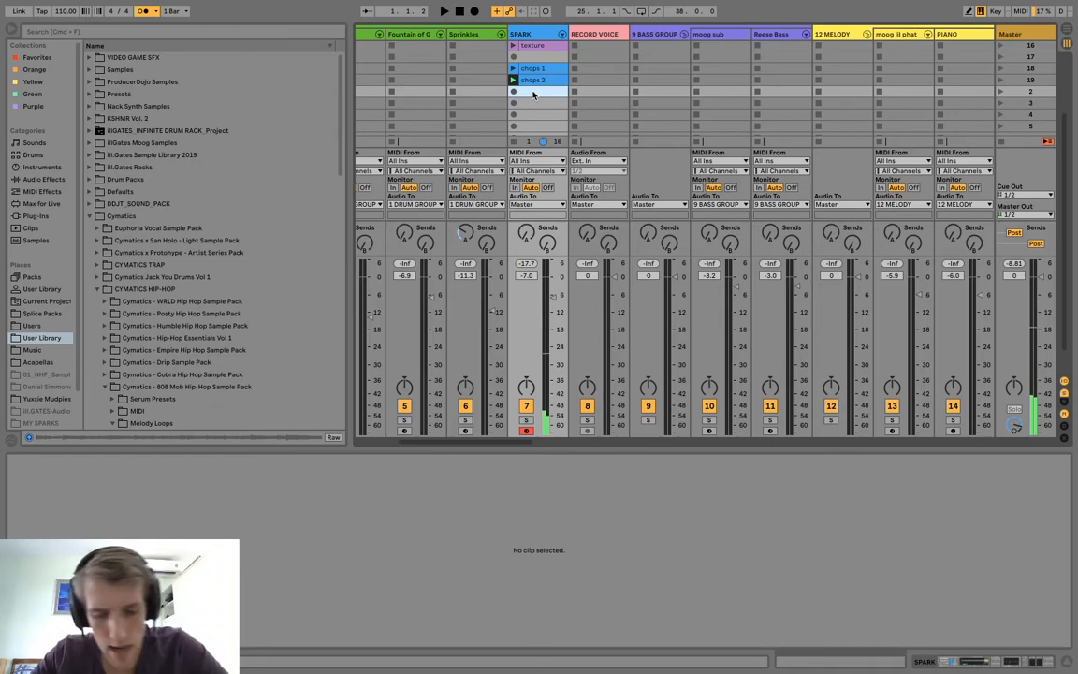
click(533, 105)
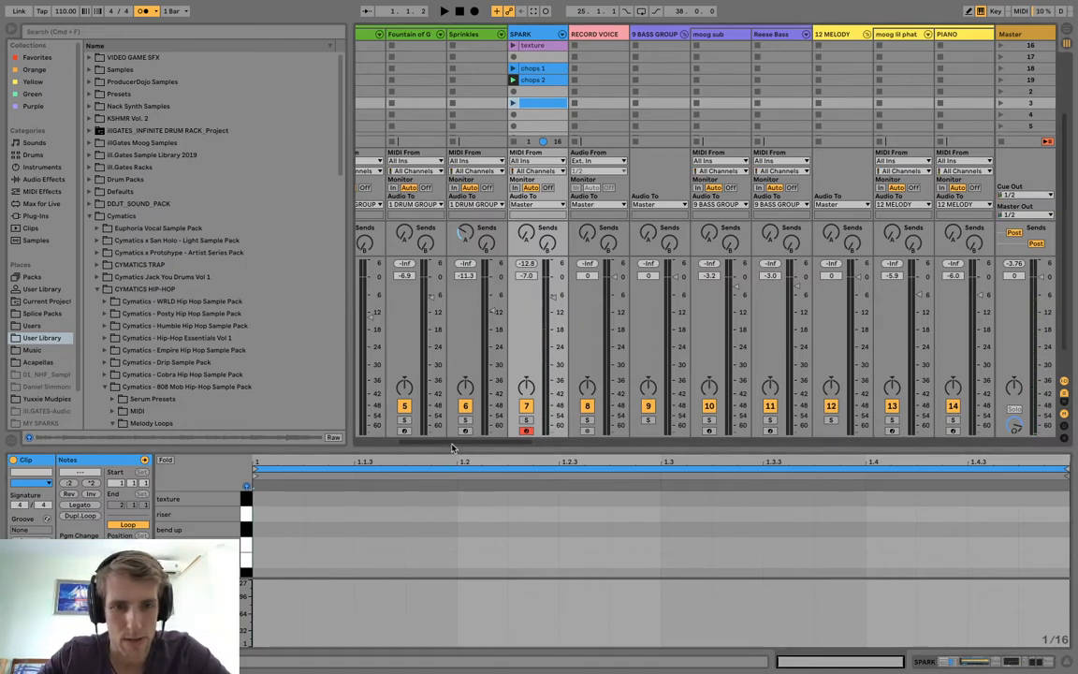
text(8)
key(Return)
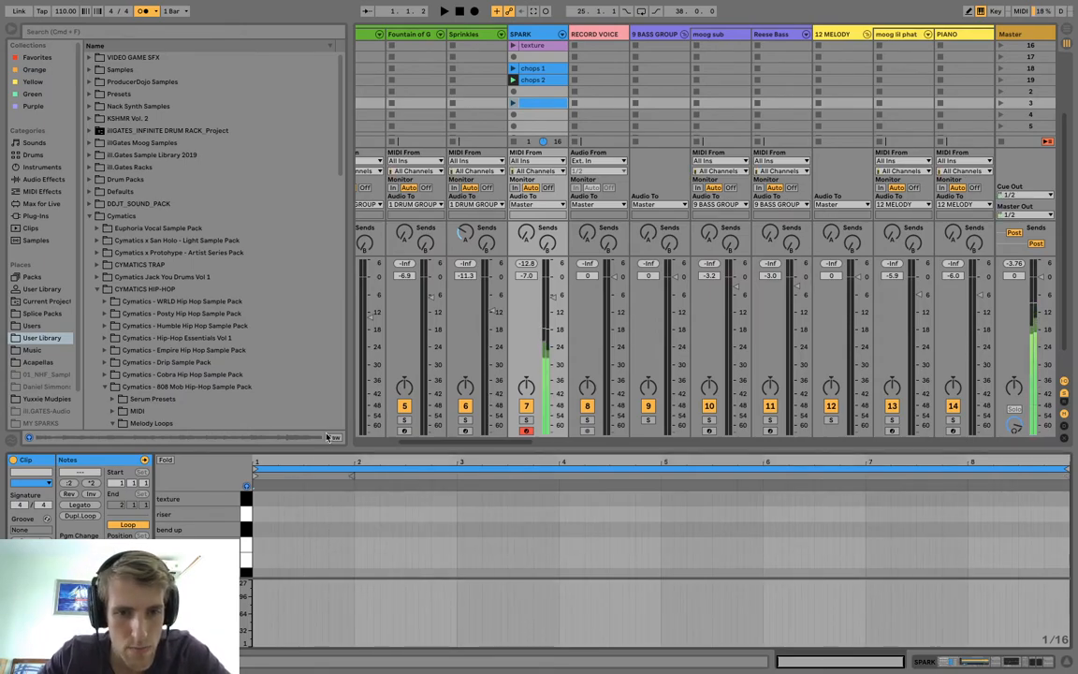
drag(331, 447, 331, 281)
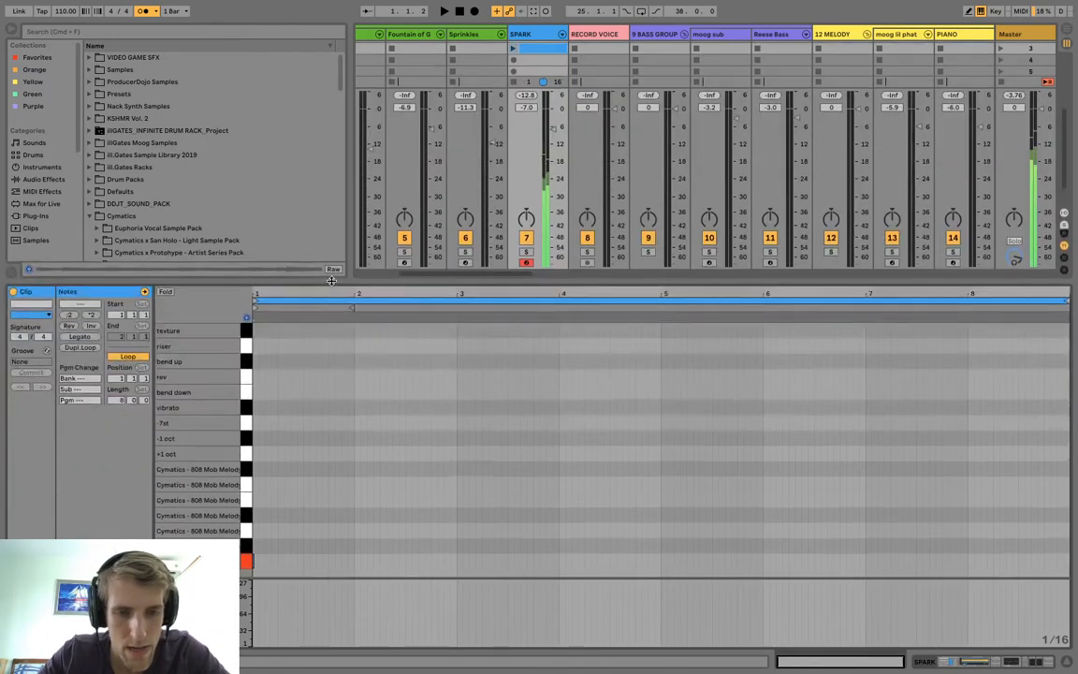
Add a one-bar "full" note at bar 1 and duplicate it to fill the first four bars.
double_click(257, 563)
drag(259, 562, 357, 564)
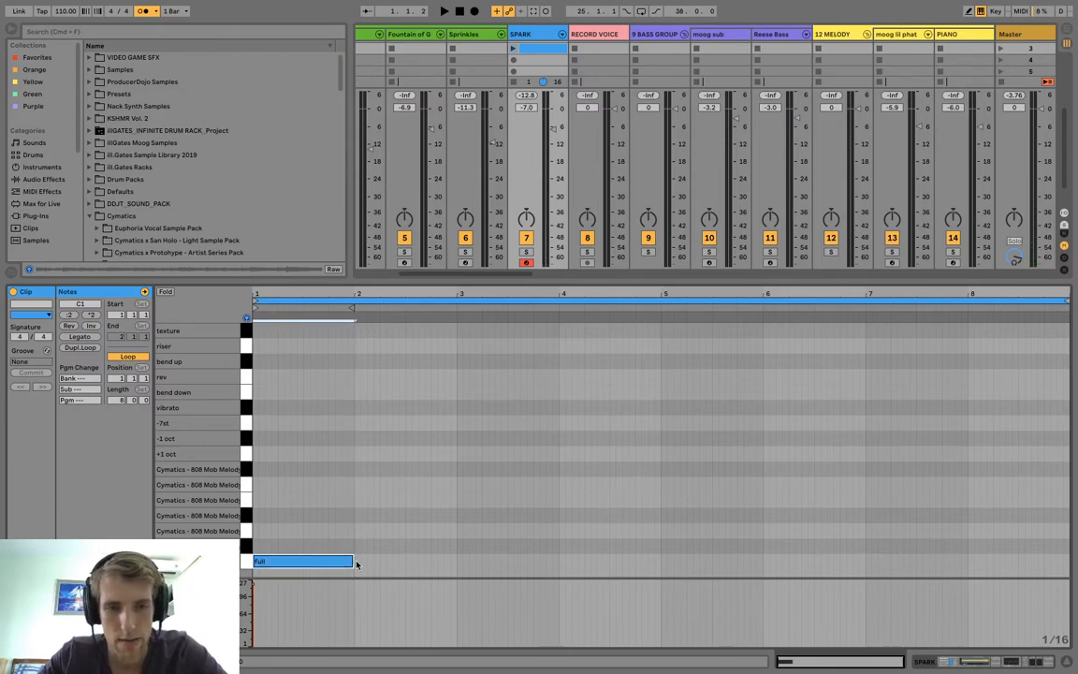
key(ctrl+d)
key(ctrl+d)
key(ctrl+d)
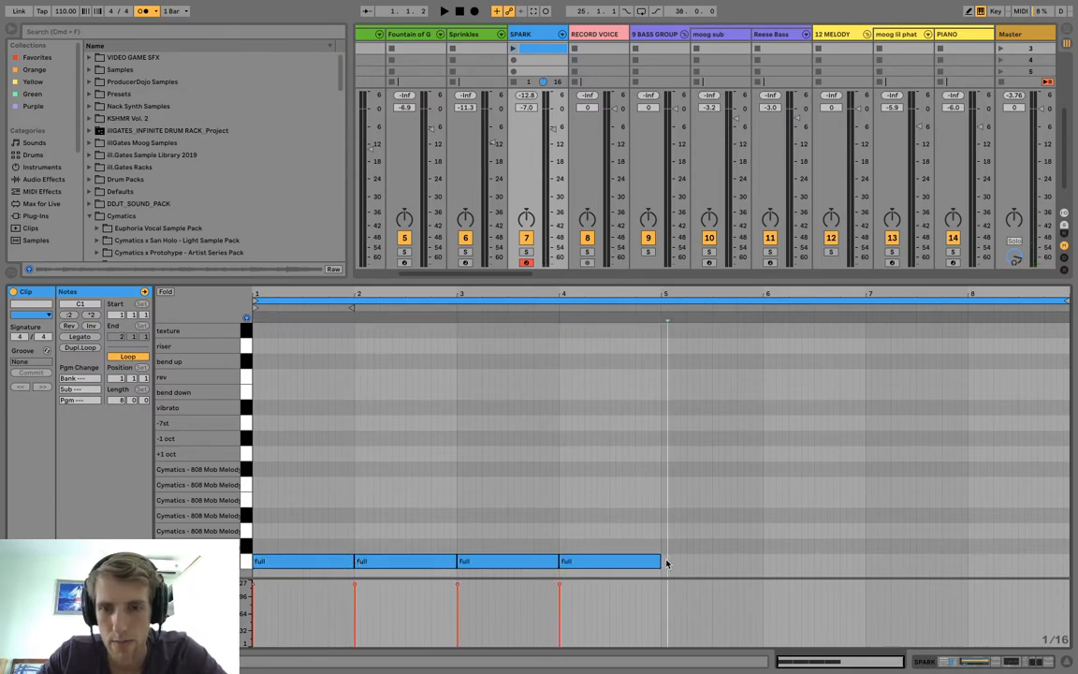
Continue the "full" pattern with half-bar notes across bars 5 and 6, duplicating one into bar 7.
key(ctrl+d)
key(ctrl+d)
key(ctrl+d)
key(ctrl+d)
key(ctrl+d)
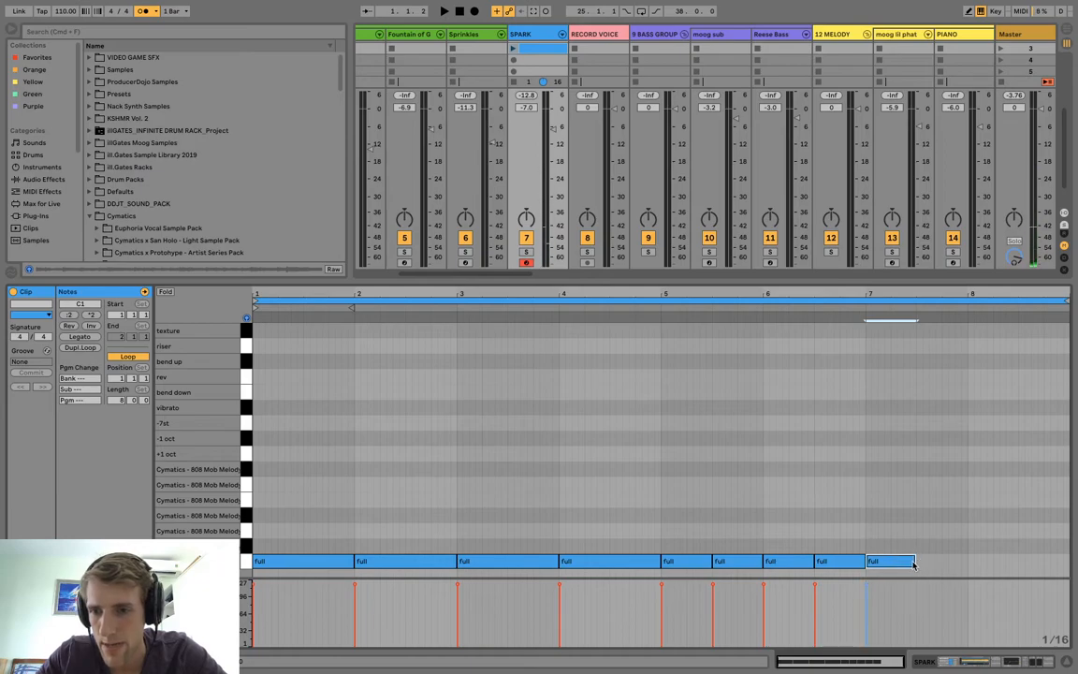
Shorten the bar 7 "full" note to a quarter note and duplicate it to fill the bar.
drag(897, 560, 872, 559)
key(ctrl+d)
key(ctrl+d)
key(ctrl+d)
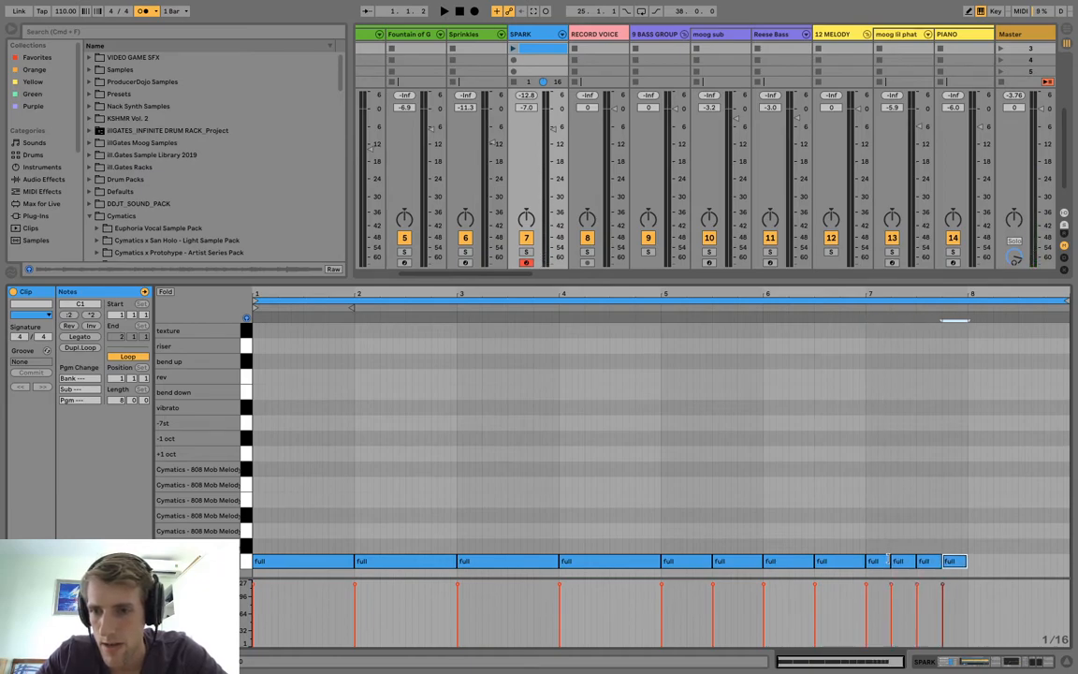
Extend the "full" pattern into bar 8 with four eighth notes followed by four sixteenth notes.
key(ctrl+d)
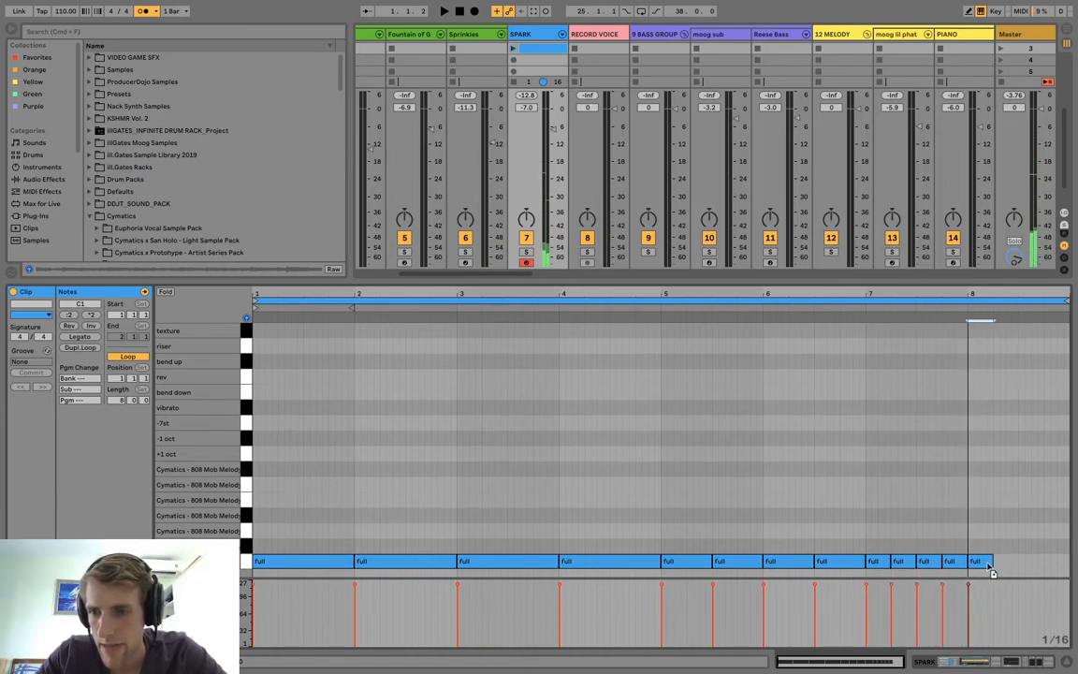
drag(991, 562, 980, 561)
key(ctrl+d)
key(ctrl+d)
key(ctrl+d)
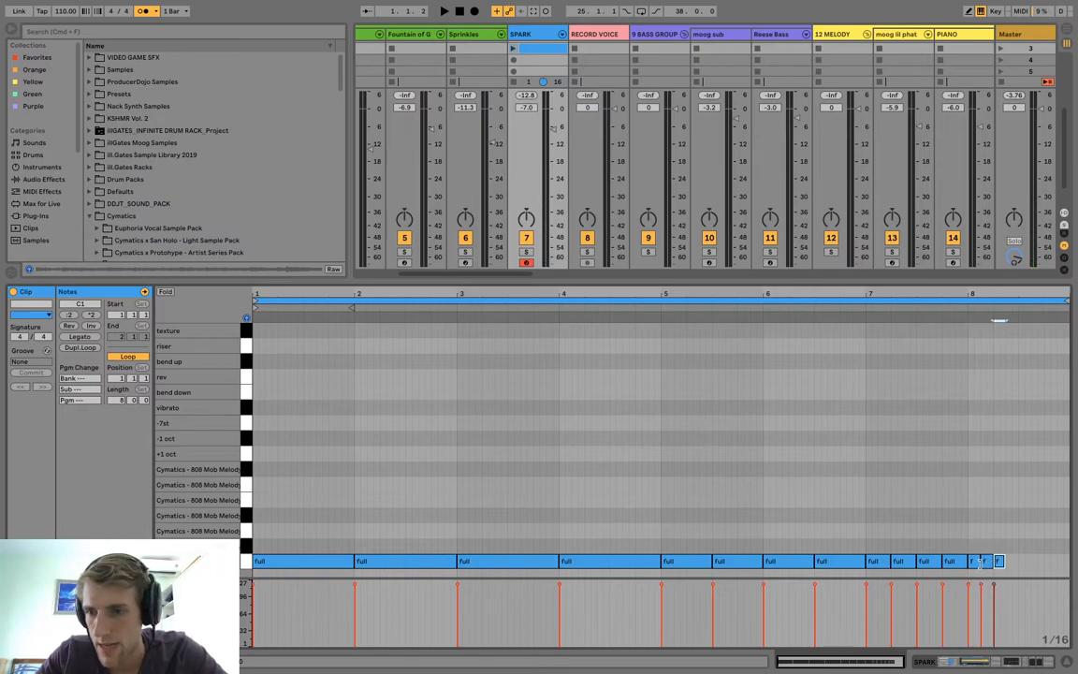
key(ctrl+d)
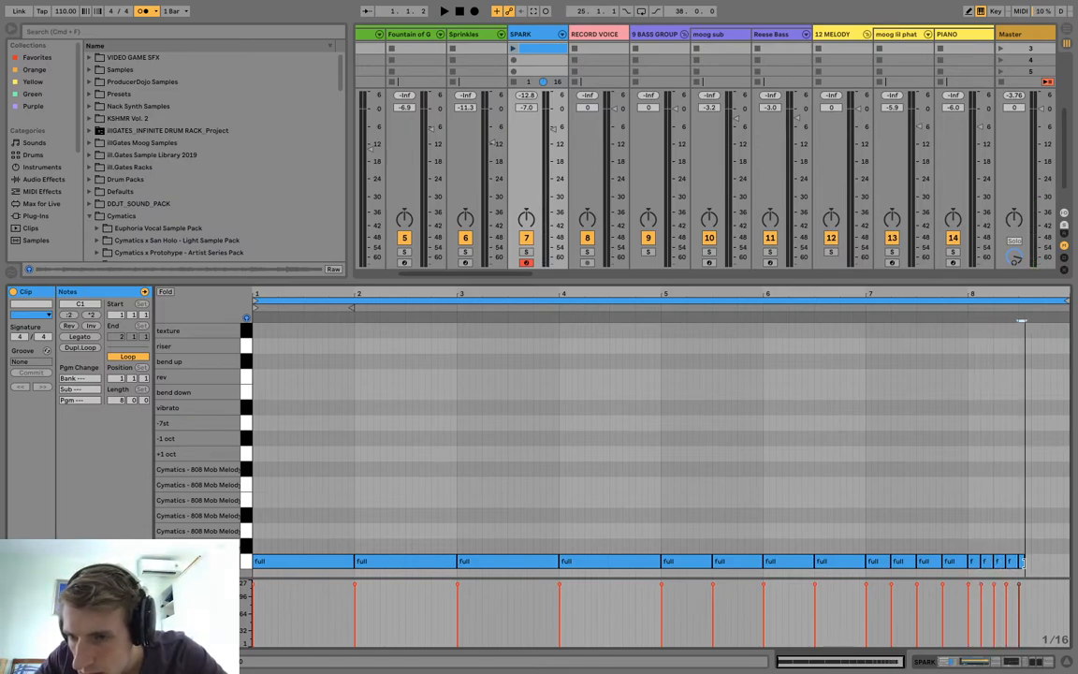
key(ctrl+d)
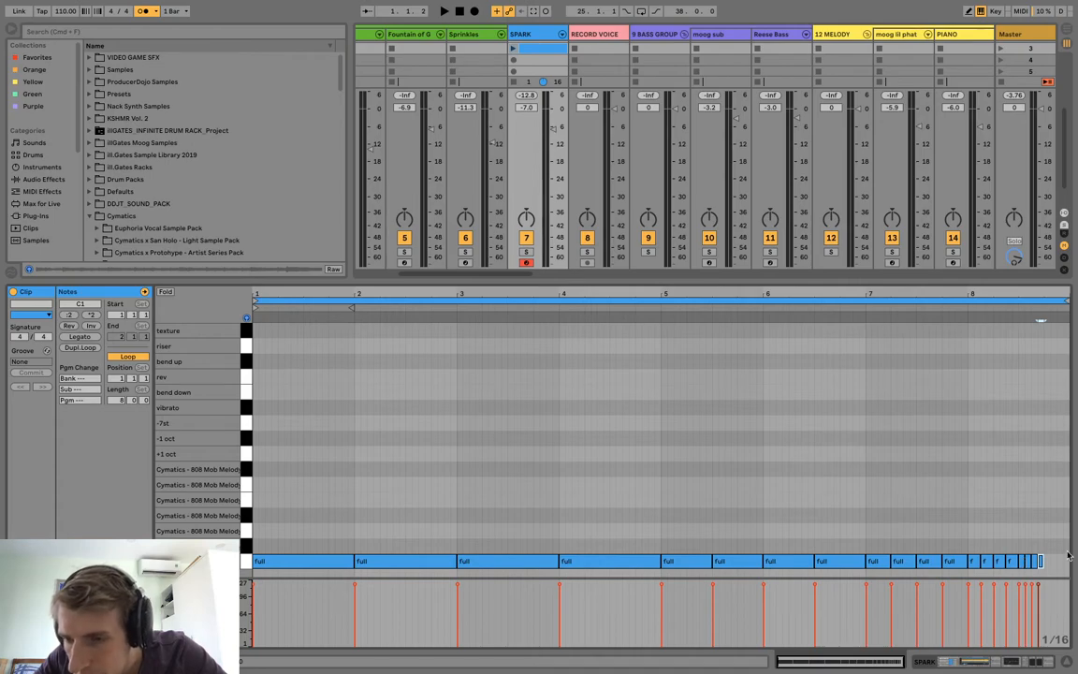
Launch the eight-bar scene 3 clip to audition the accelerating "full" pattern.
drag(1044, 289, 1018, 290)
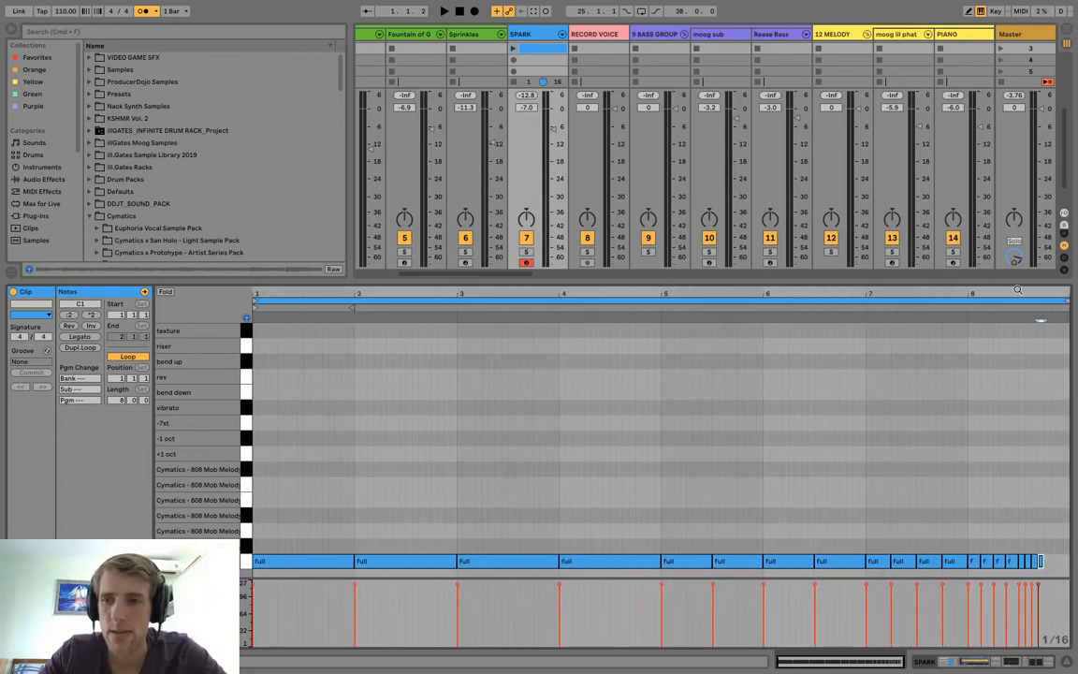
click(1016, 304)
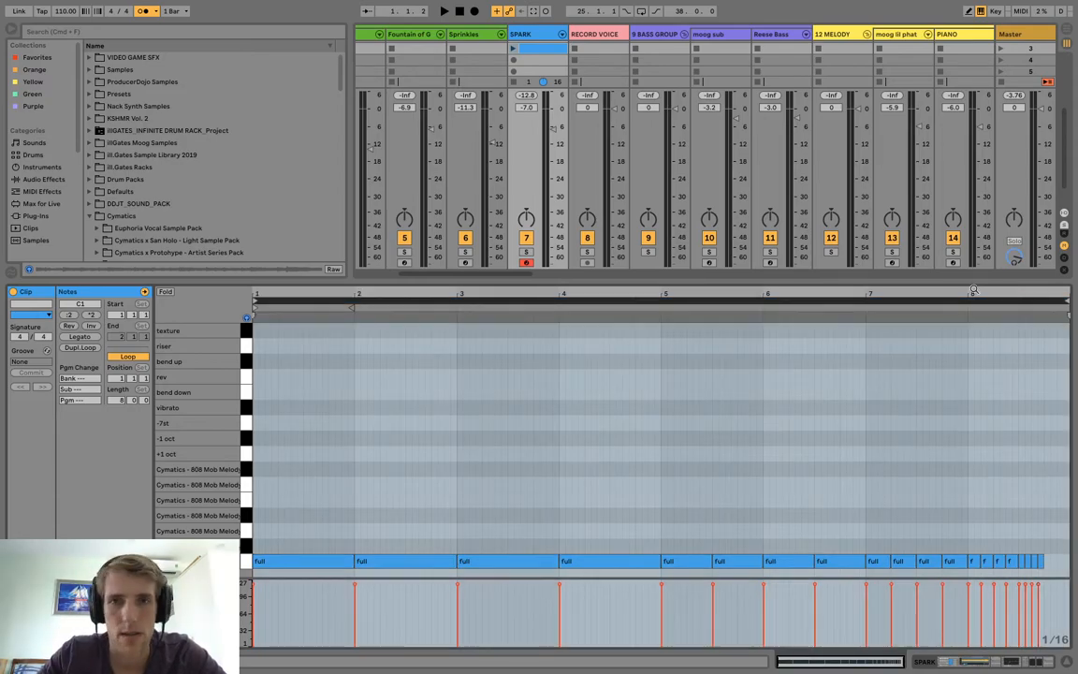
click(512, 49)
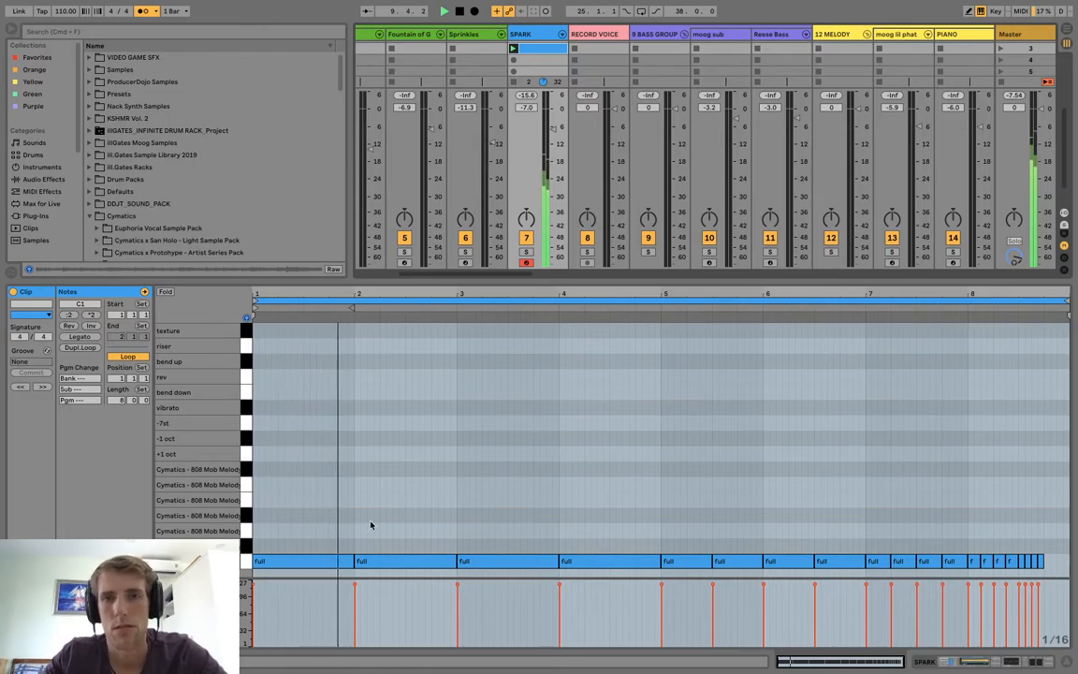
Shorten the fourth "full" note to half a bar, fill the gap with a melody loop note on F#1, and audition it.
click(644, 565)
click(661, 563)
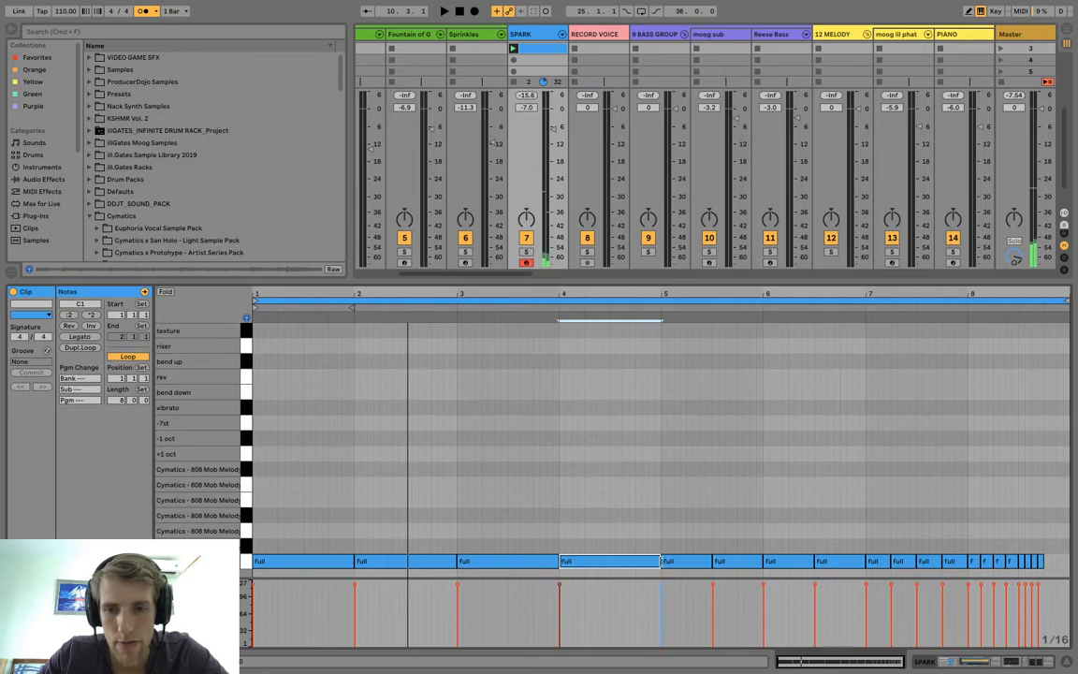
drag(659, 562, 631, 487)
key(space)
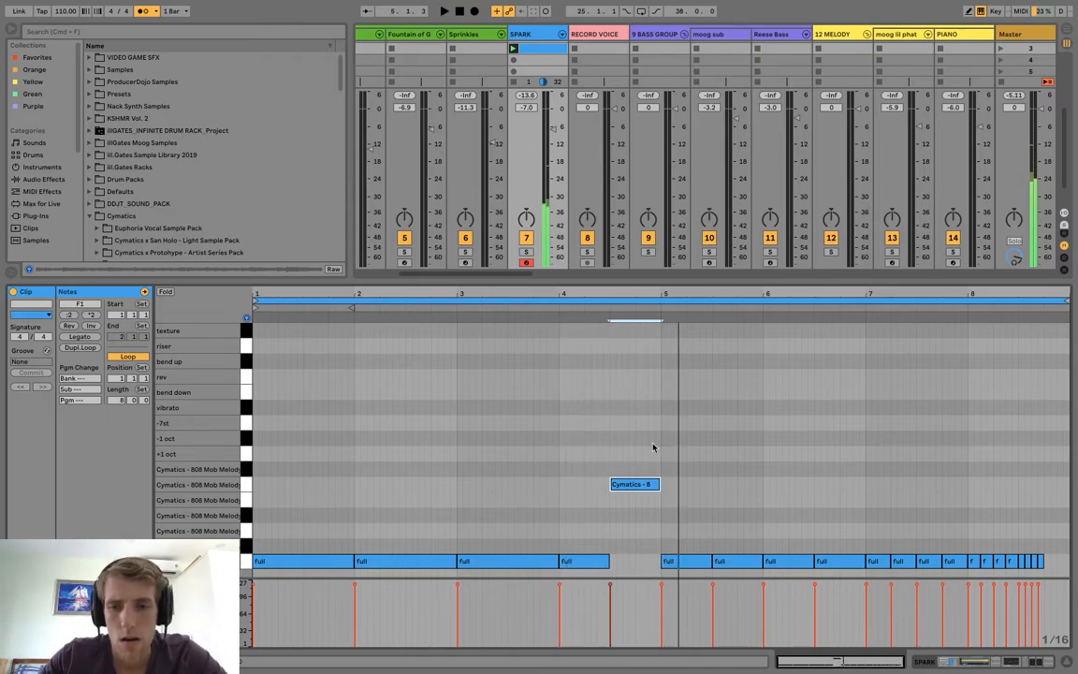
drag(635, 483, 633, 467)
key(space)
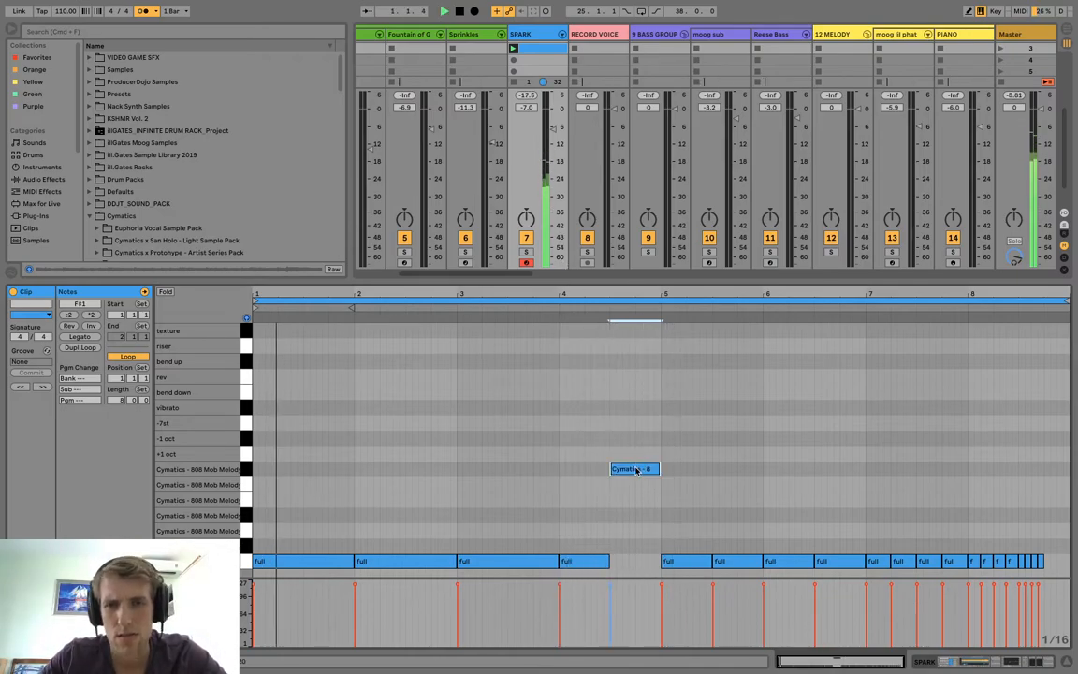
Rename the eight-bar SPARK clip "buildup".
click(546, 50)
key(super+r)
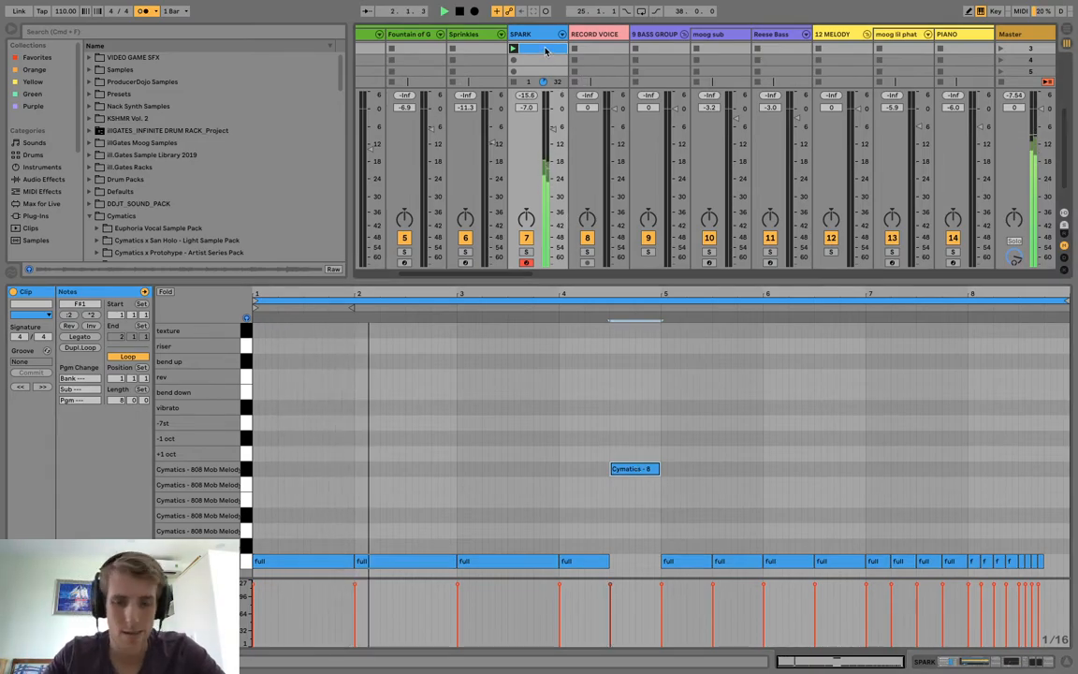
text(buildup)
key(Return)
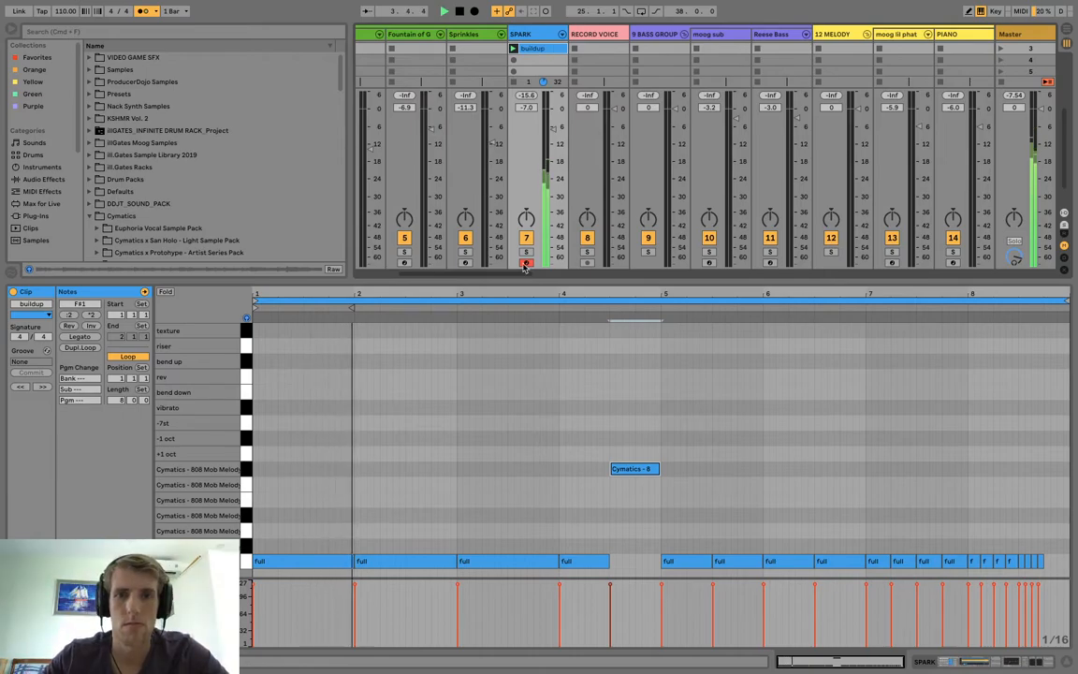
Extend the fourth "full" note back to the end of bar 4 and deactivate the F#1 melody loop note.
drag(517, 282, 518, 309)
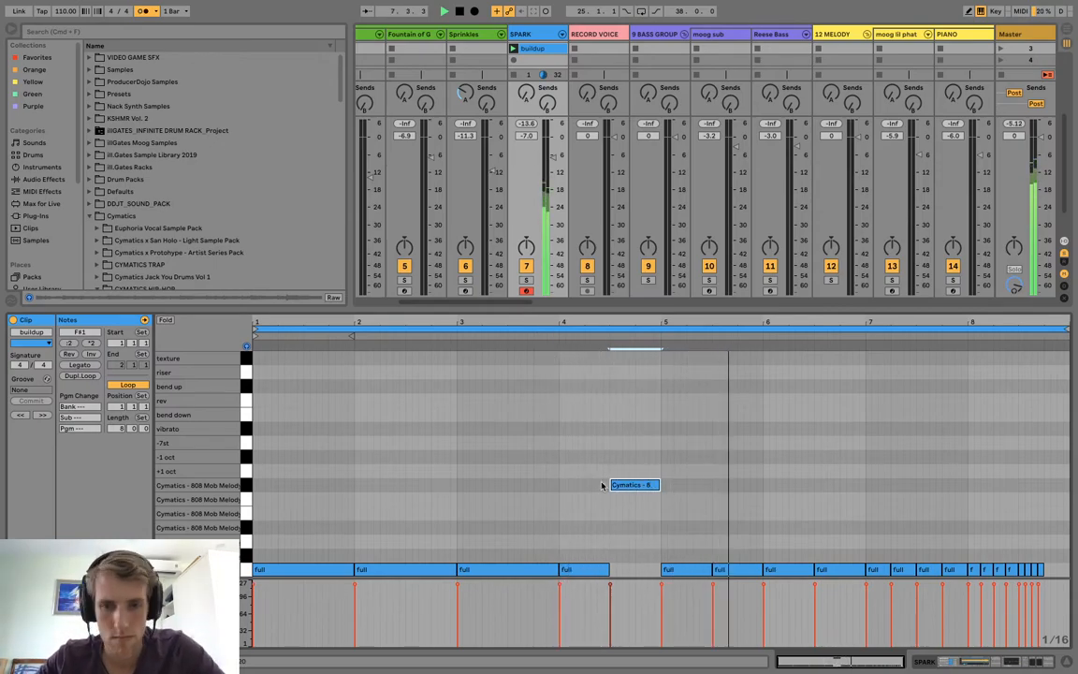
drag(607, 567, 659, 567)
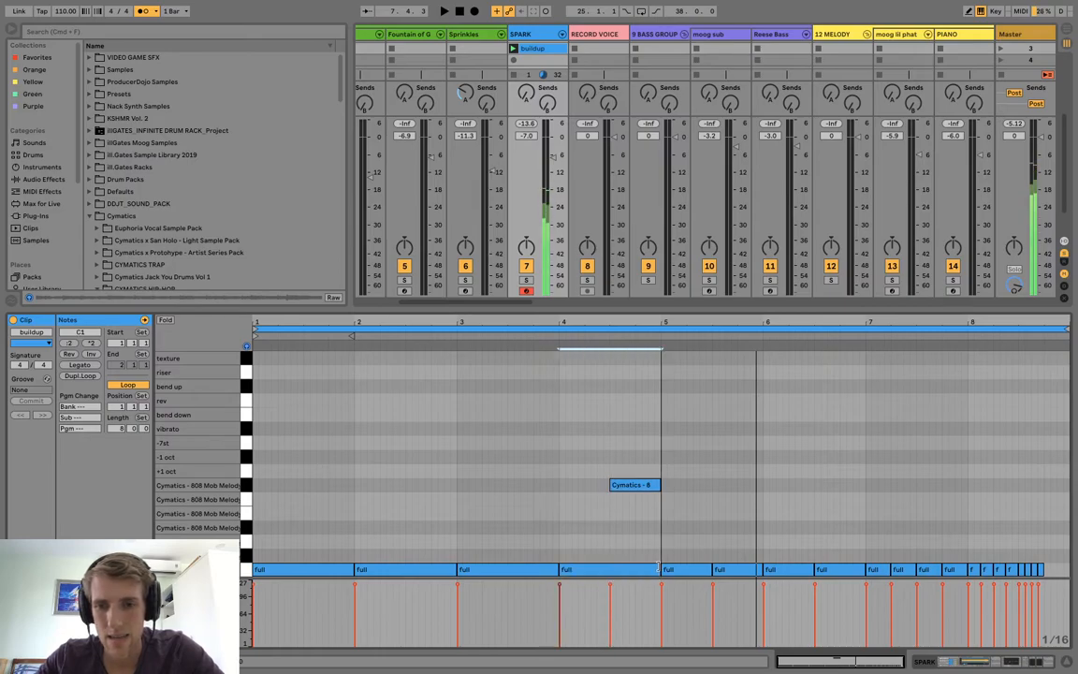
click(640, 485)
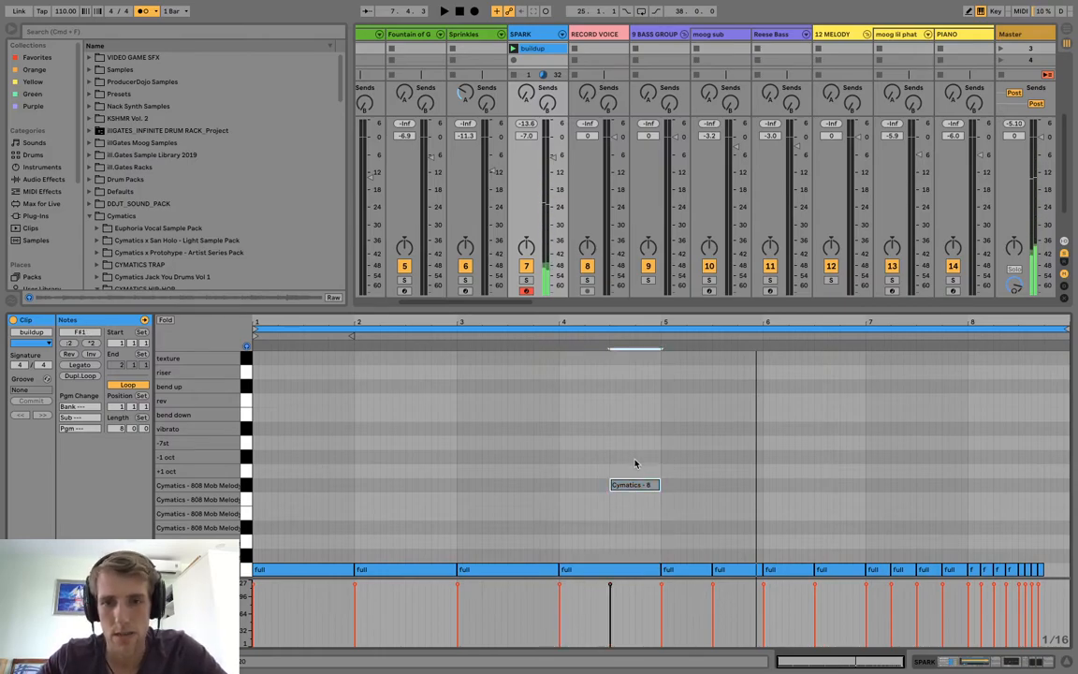
Enlarge the clip grid and move the "buildup" clip down to the SPARK track's scene 5 slot.
drag(587, 307, 594, 472)
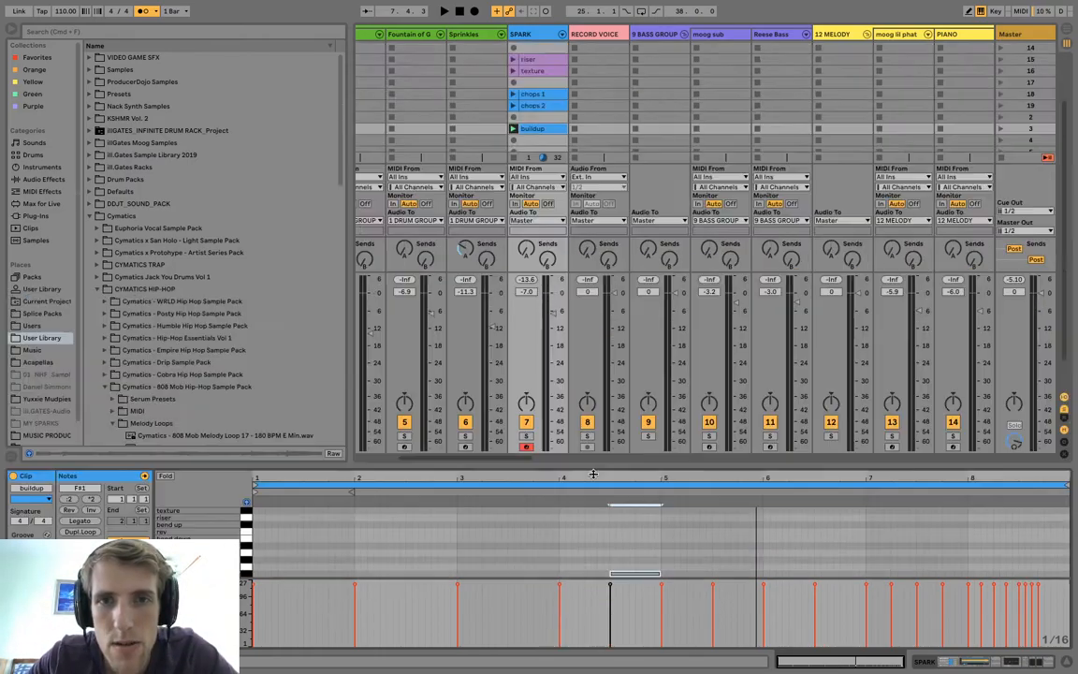
drag(537, 129, 559, 151)
key(Delete)
Create an empty MIDI clip in the SPARK track's scene 2 slot and set its loop length to 4 bars.
double_click(544, 118)
drag(531, 473, 532, 395)
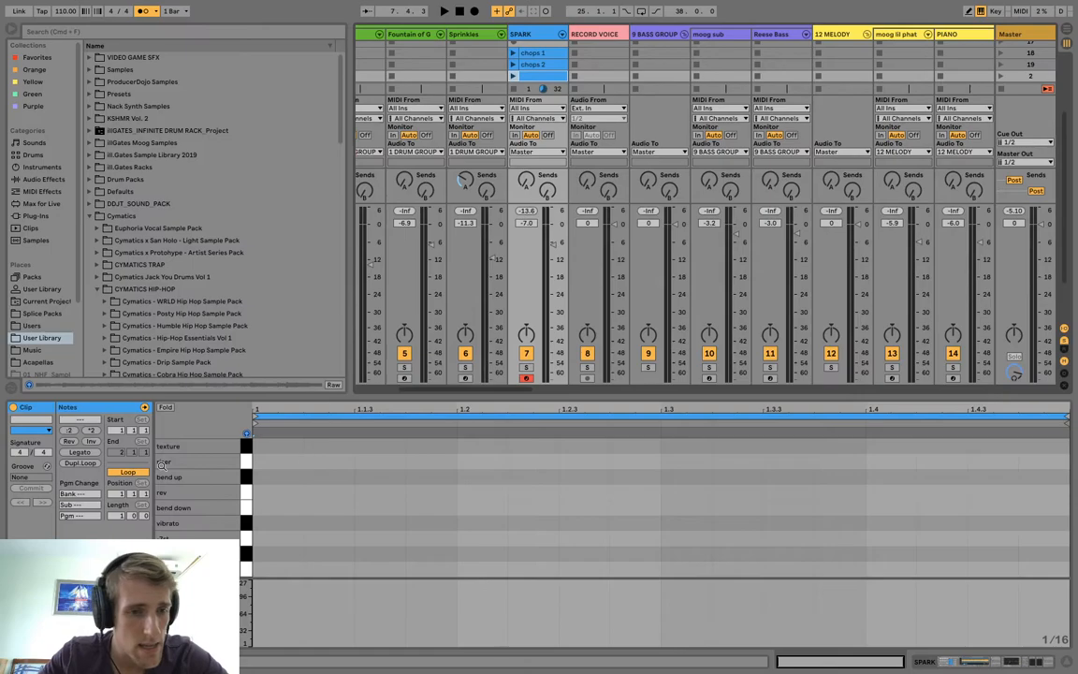
click(119, 515)
text(4)
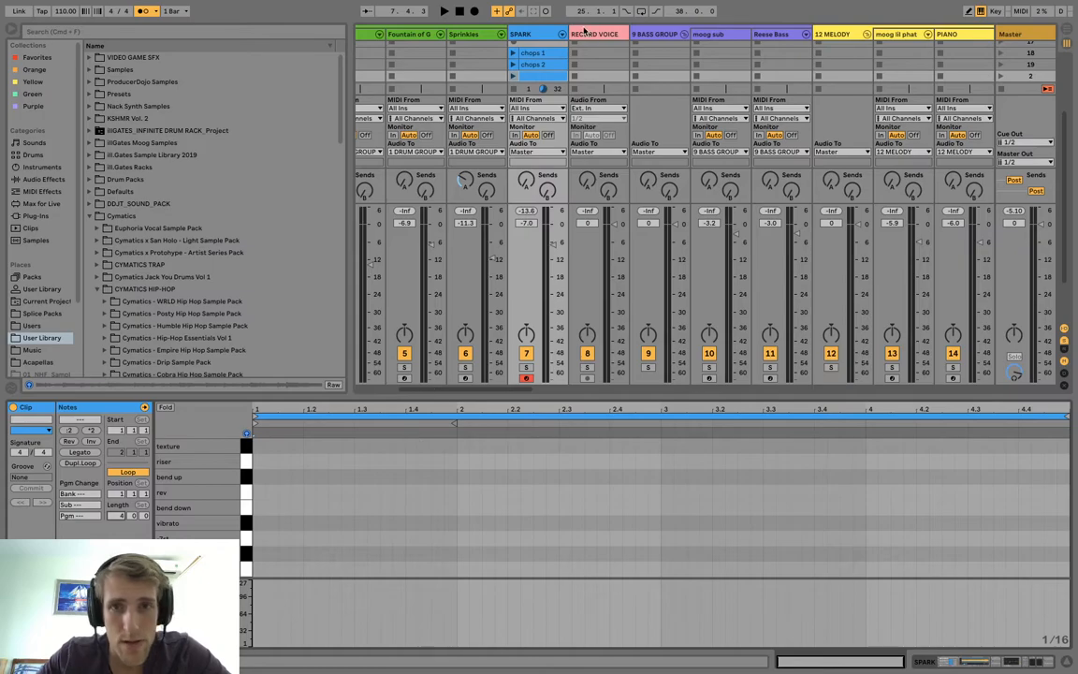
Record a four-bar pattern of "rev", "bend down" and "bend up" pads into the SPARK track's scene 3 slot.
drag(529, 396, 527, 442)
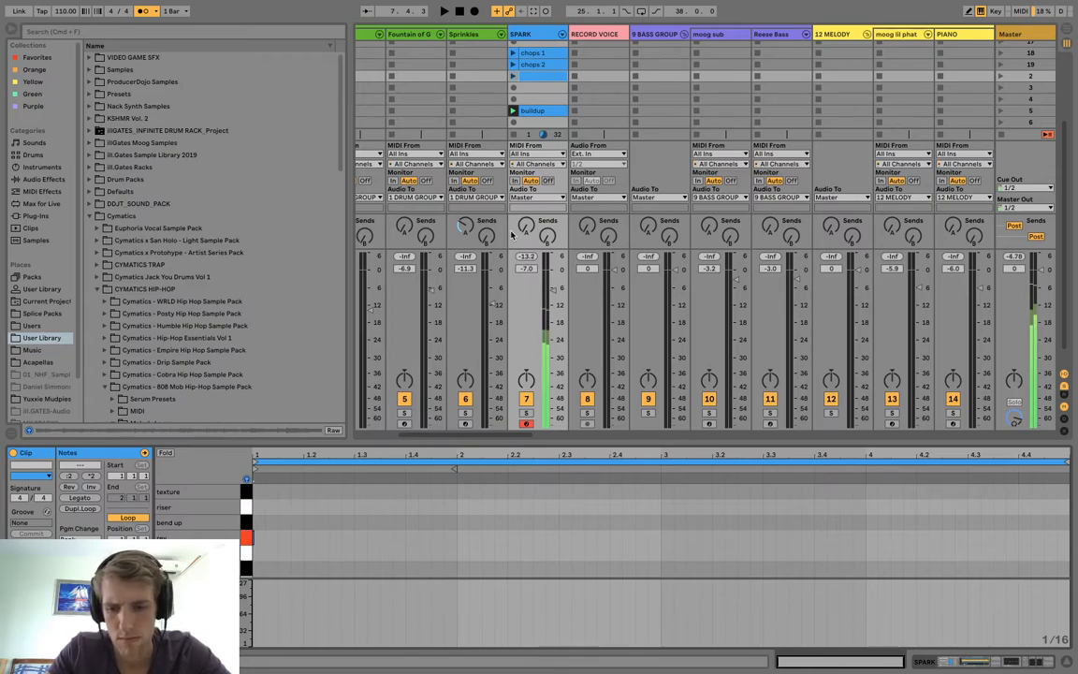
click(513, 88)
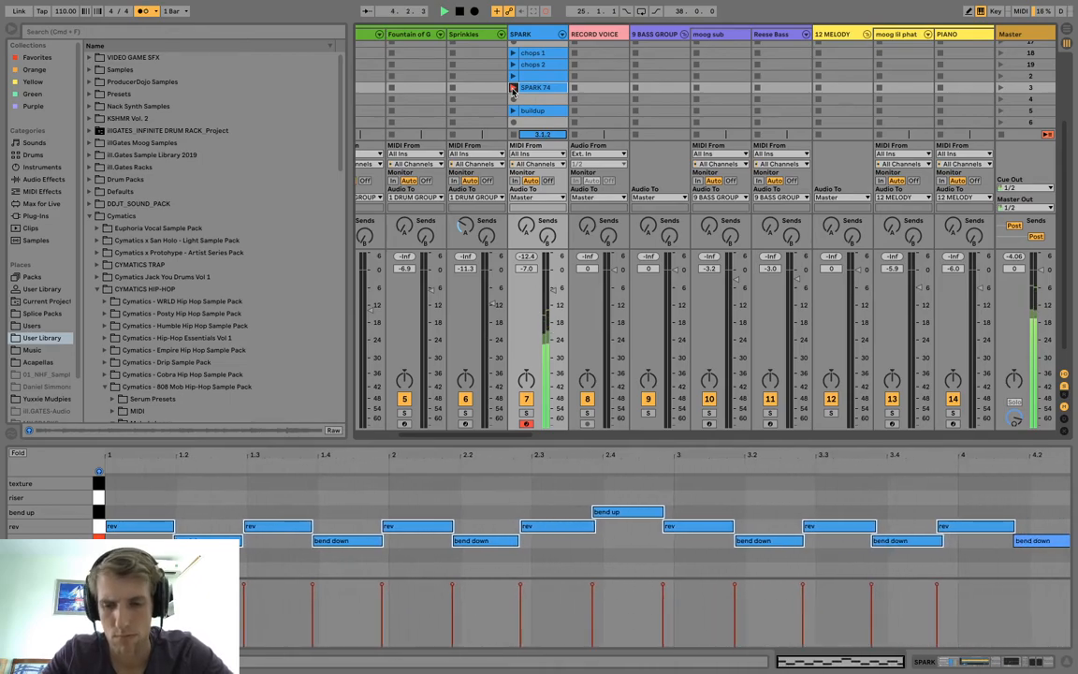
click(513, 88)
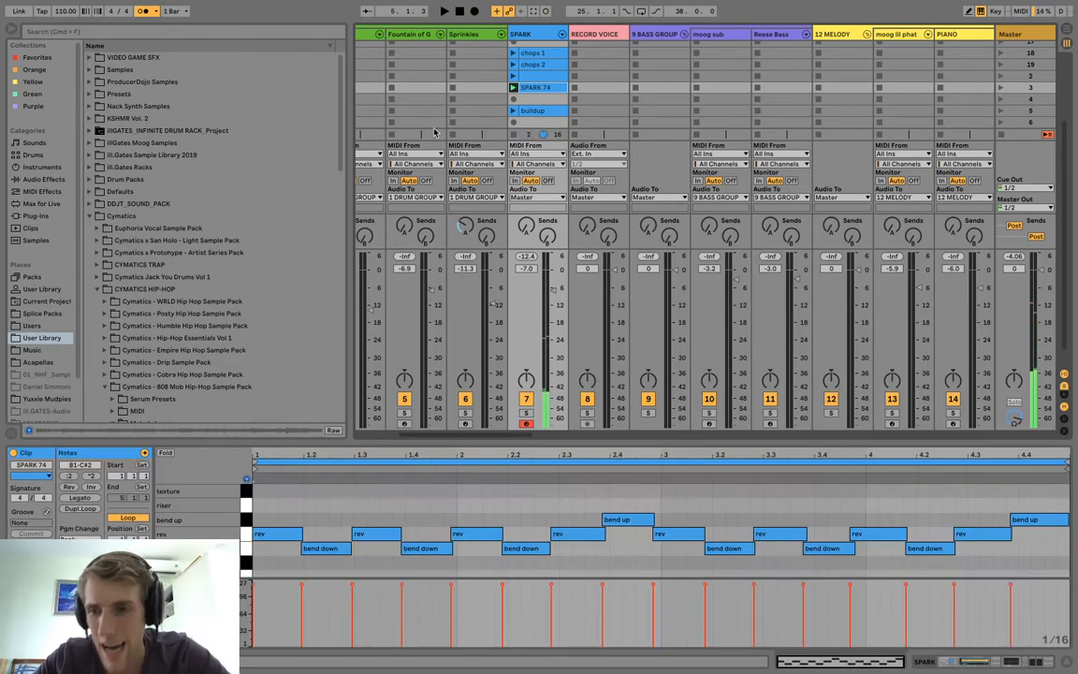
Quantize the recorded notes, play the clip back, and shift the last two "rev" notes to 4 and 4.3.
right_click(387, 507)
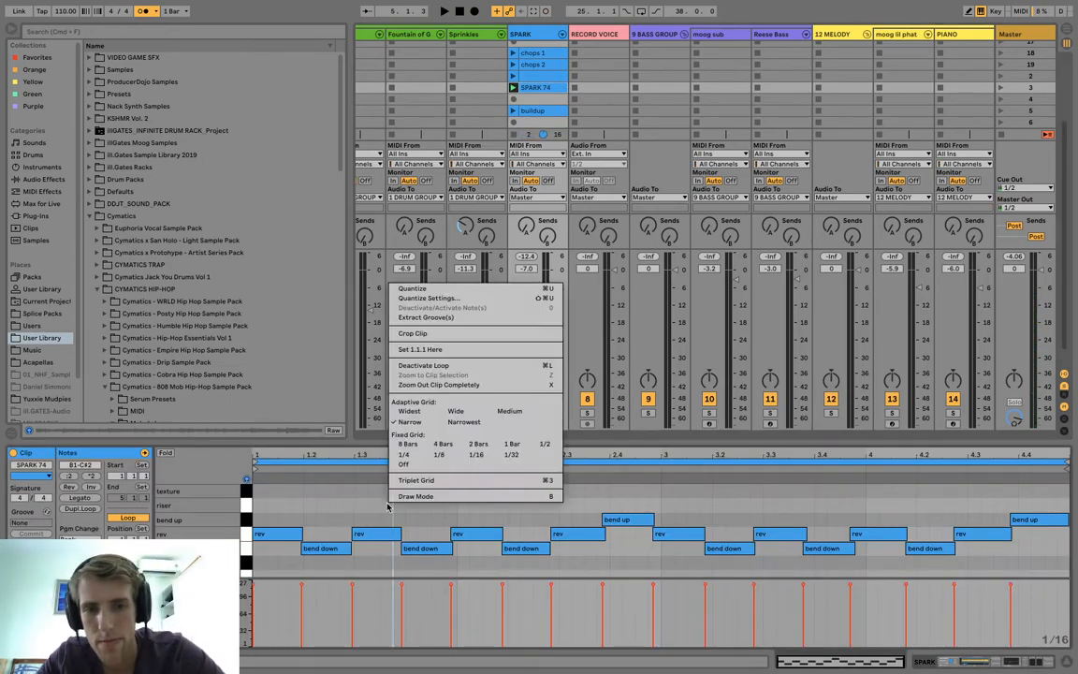
click(451, 293)
key(space)
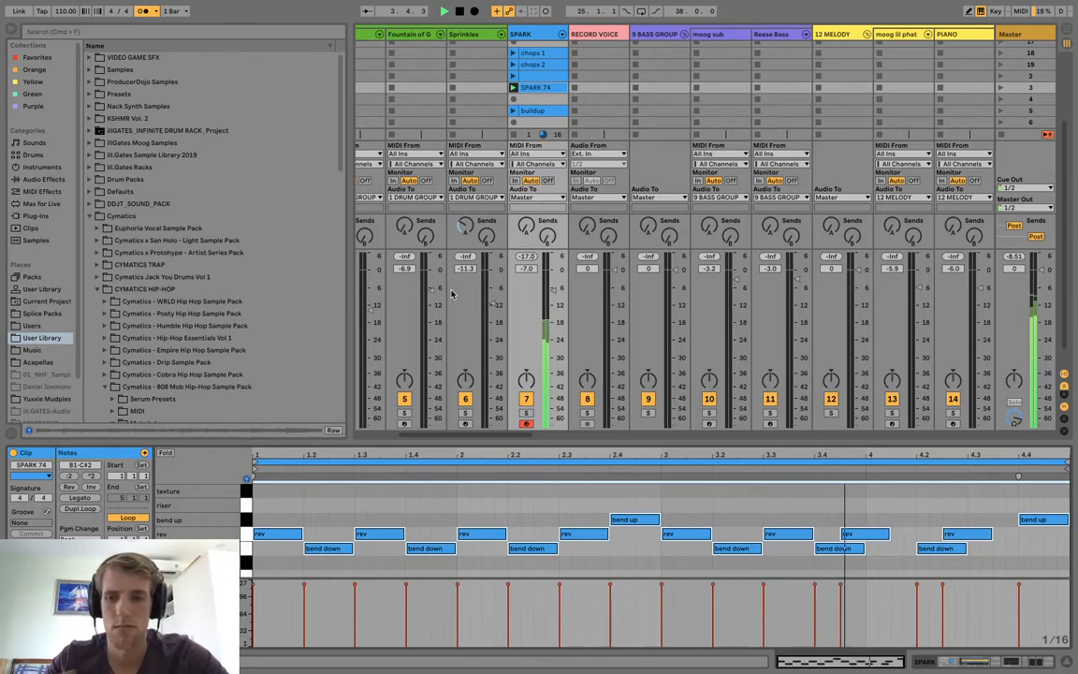
drag(855, 506, 1014, 536)
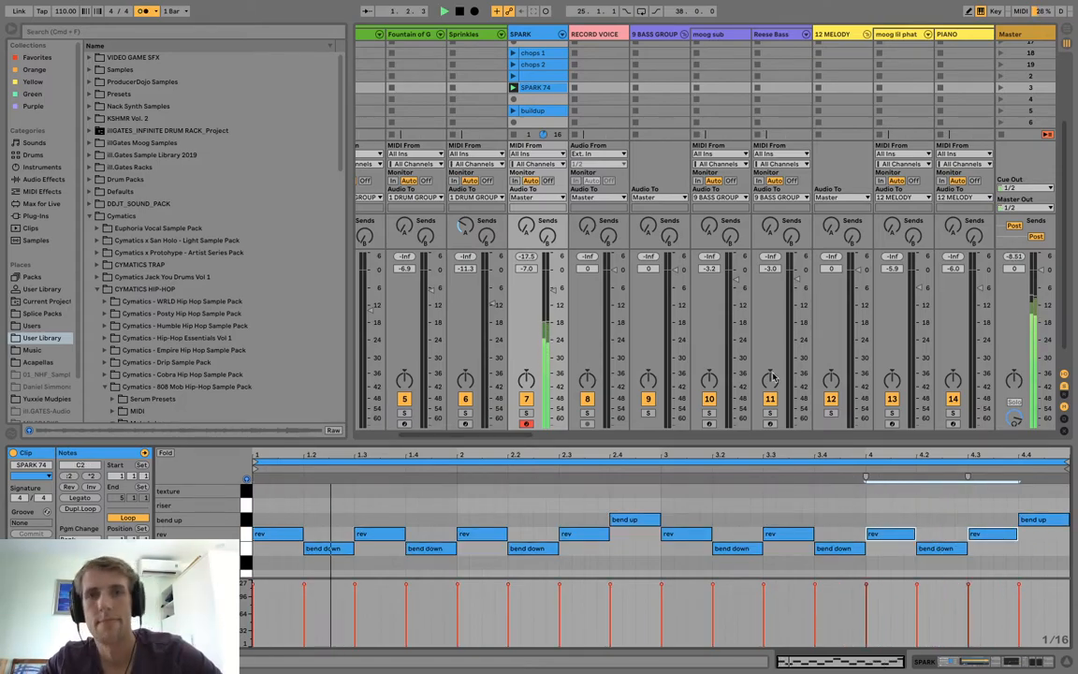
Rename the newly recorded scene 3 clip "chops 3".
click(530, 88)
key(super+r)
text(chops 3)
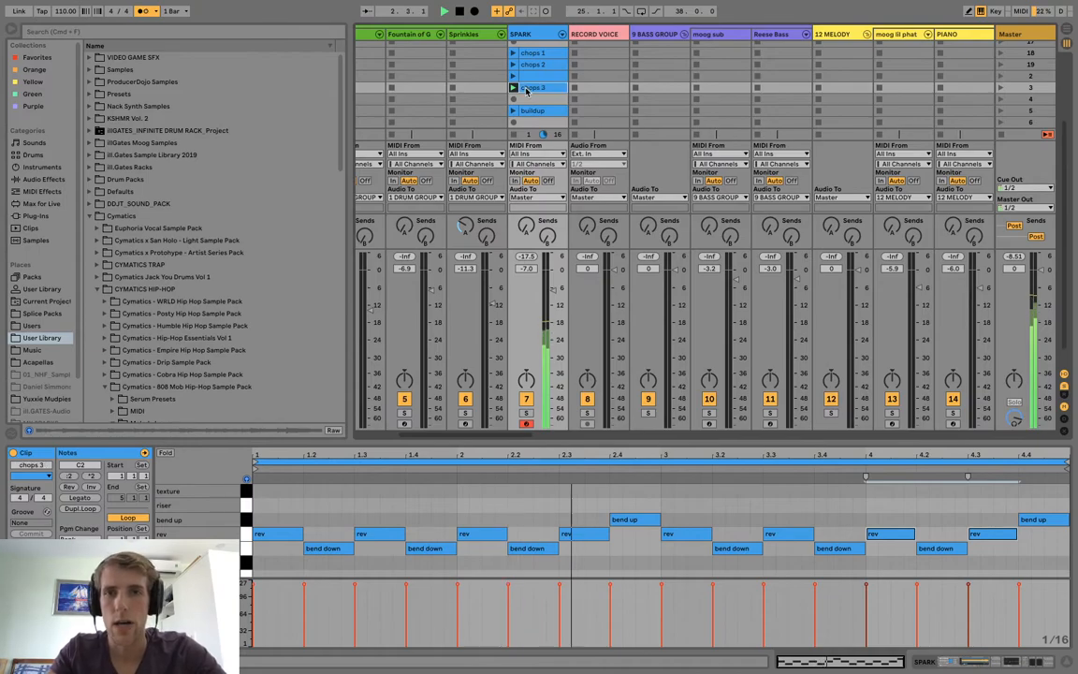
key(Return)
Rearrange the SPARK clips below "chops 2", stop playback, and return to the track's first clips.
click(552, 75)
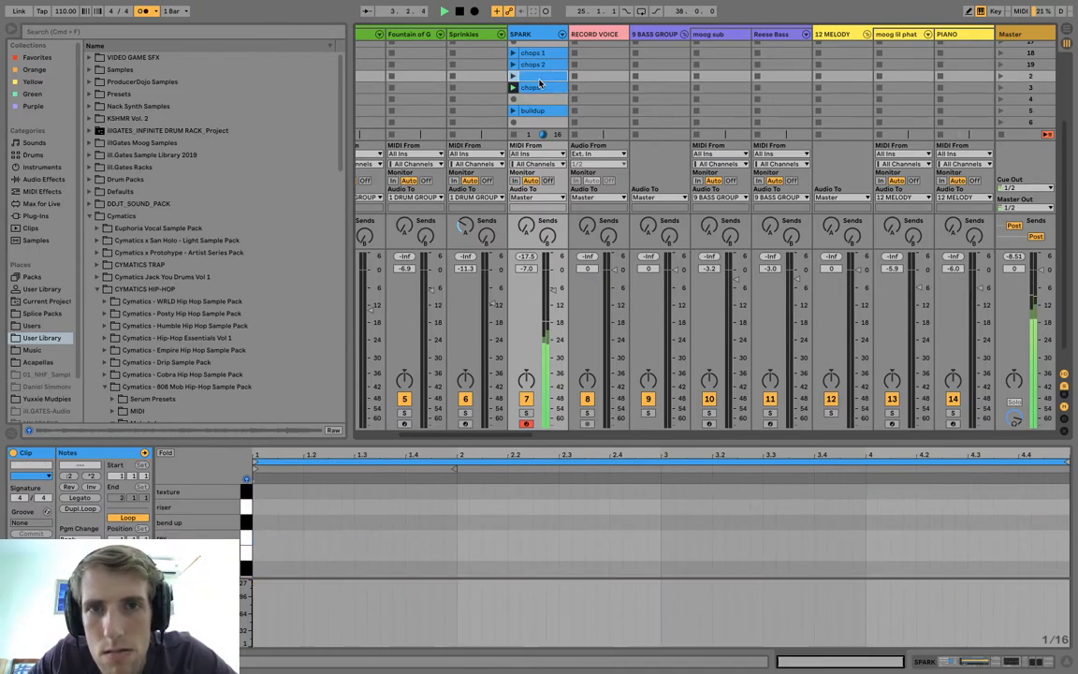
mouse_move(539, 92)
mouse_down()
mouse_move(539, 78)
mouse_move(537, 99)
mouse_up()
key(space)
scroll(537, 101, up, 5)
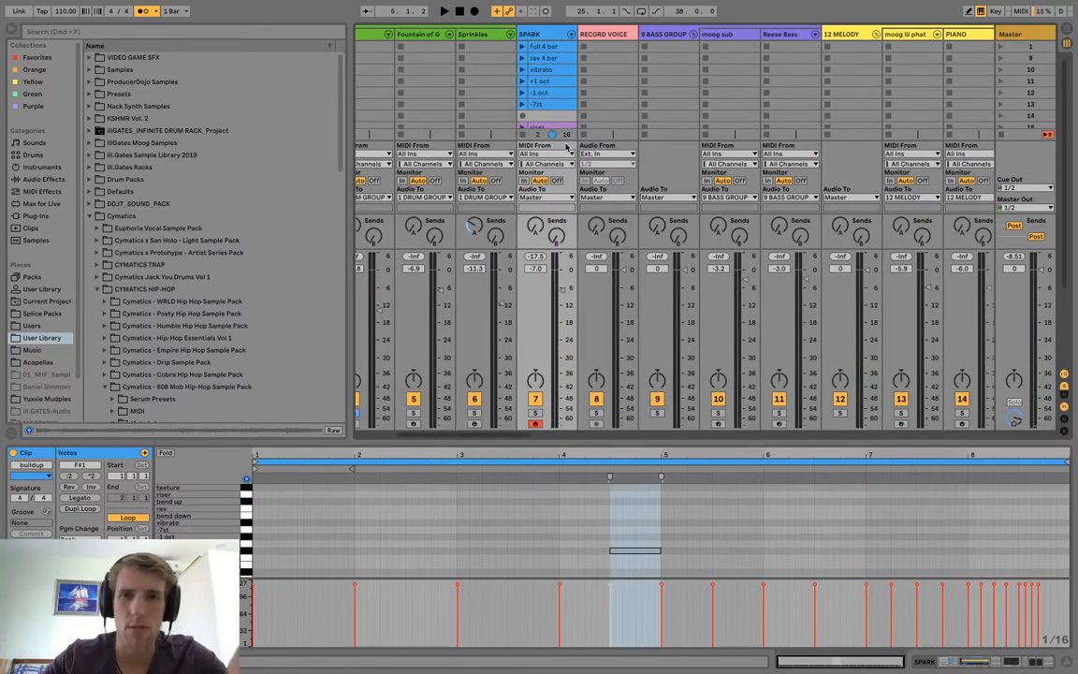
Open the Main Beat track's drum kit and arm the track for recording.
drag(636, 488, 636, 622)
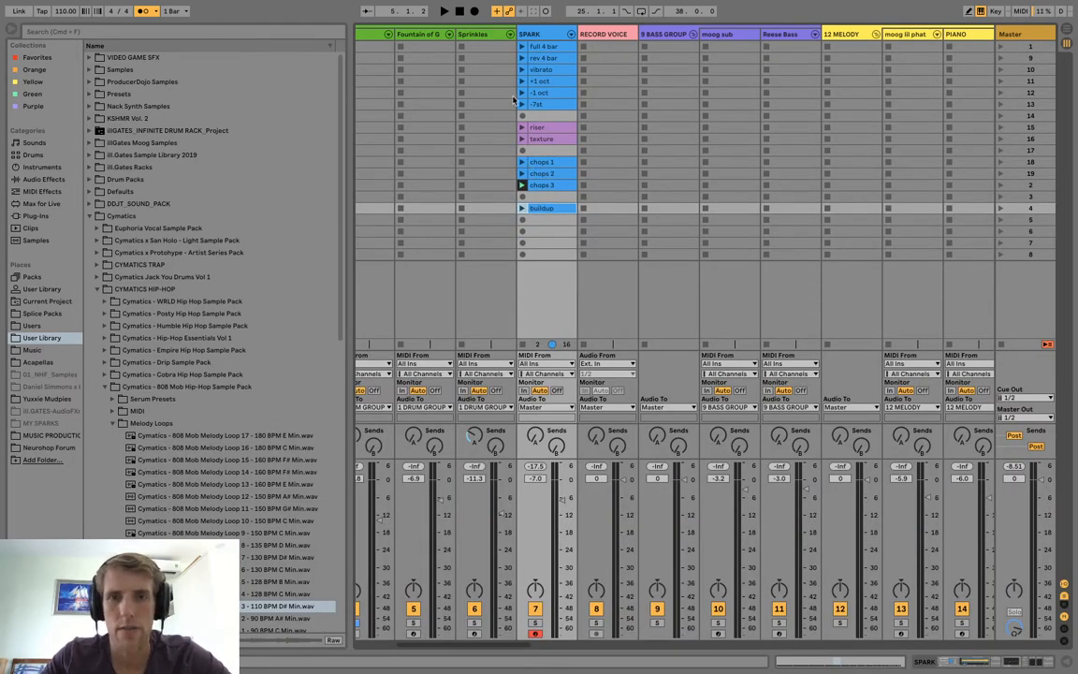
scroll(519, 83, left, 5)
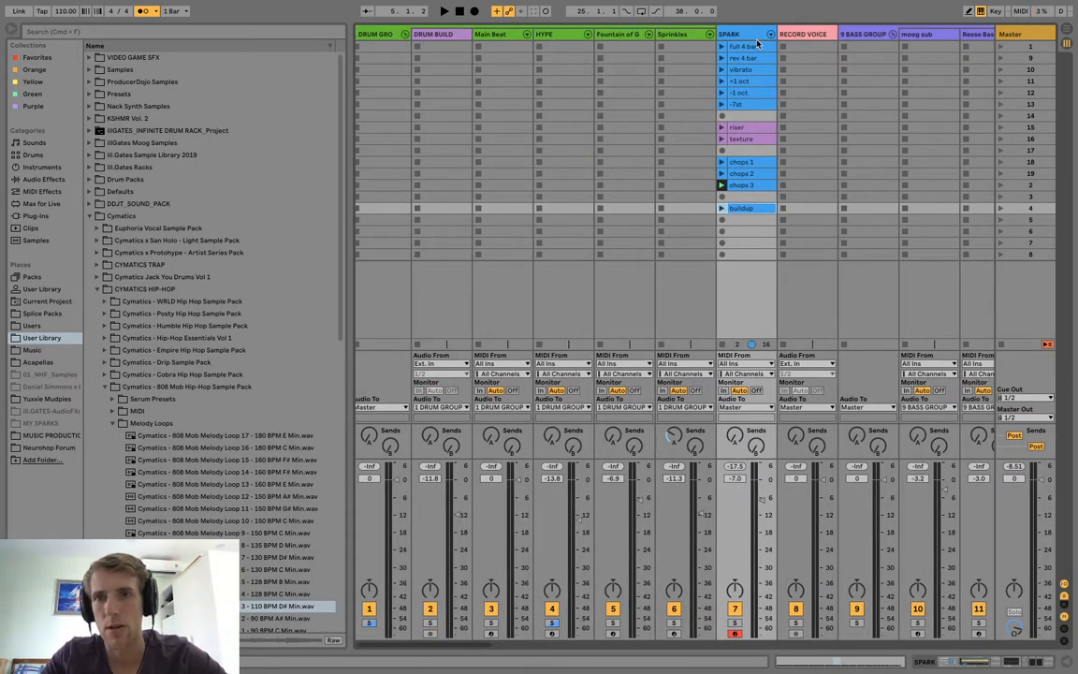
double_click(505, 35)
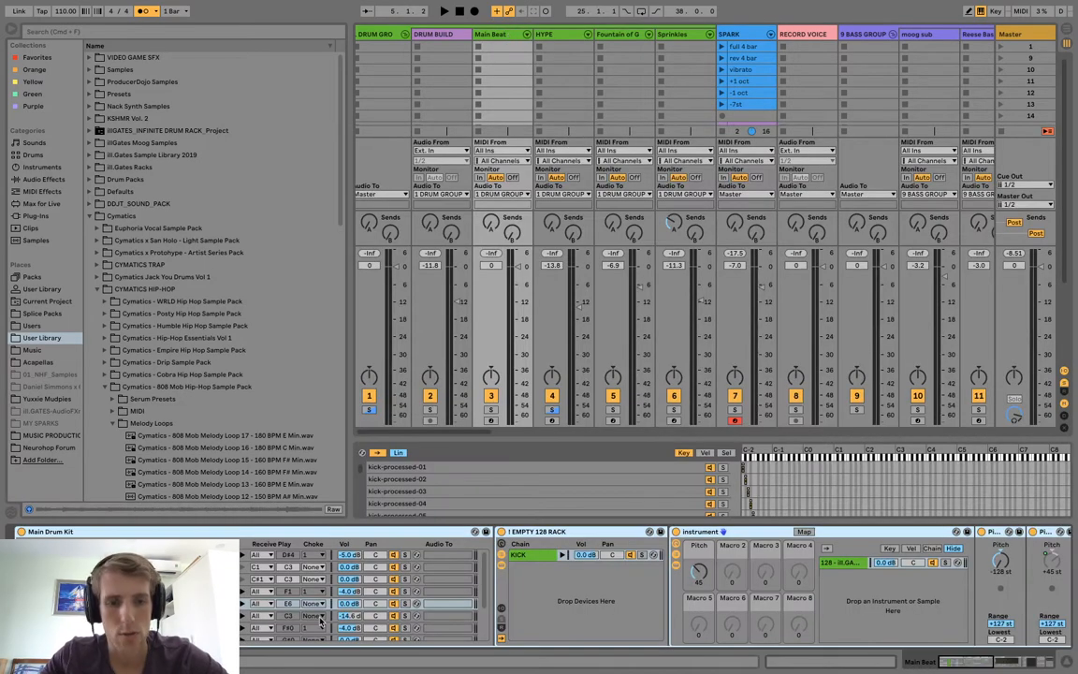
click(491, 420)
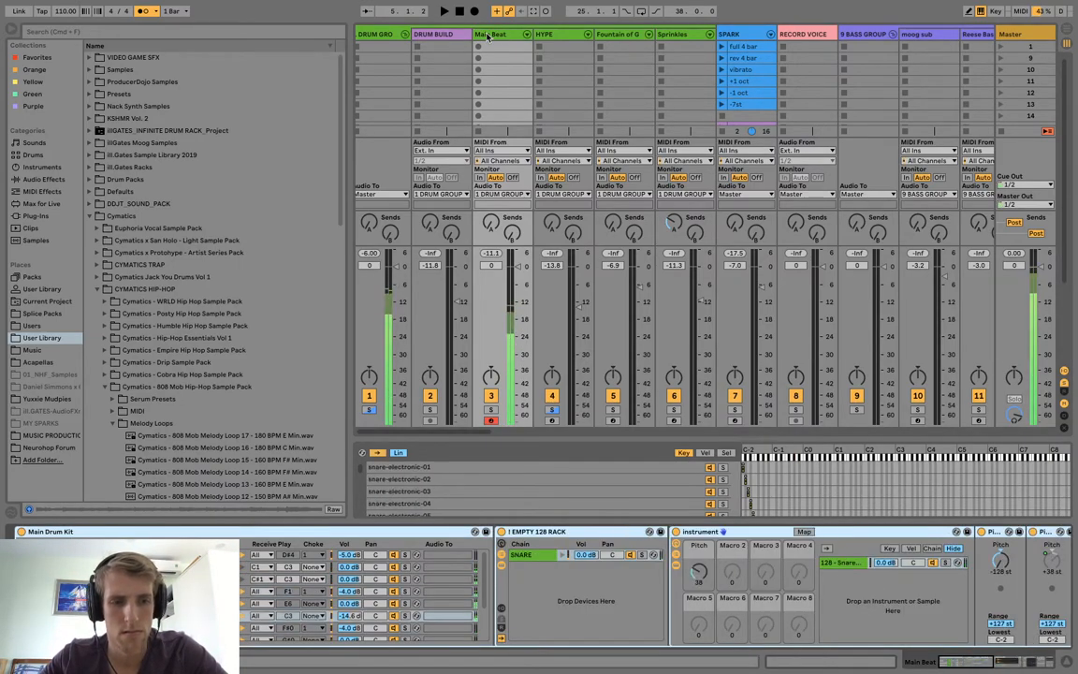
Record kick-and-snare takes into Main Beat's scene 1 and 9 slots over SPARK's "full 4 bar" clip, and open the second take for note editing.
click(721, 47)
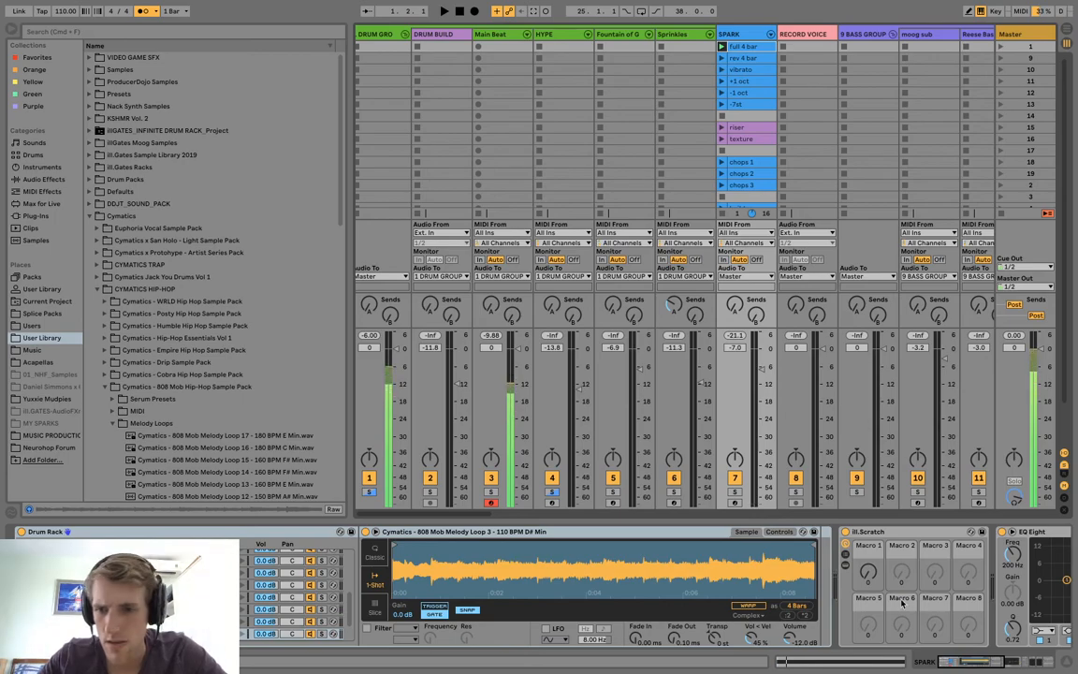
click(499, 34)
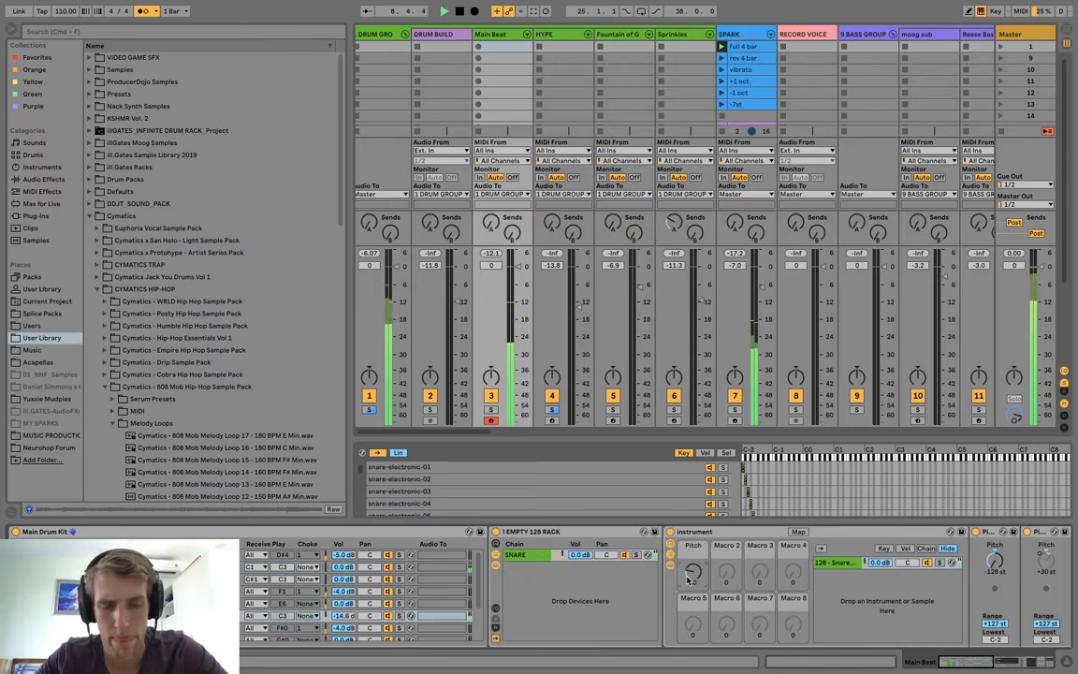
click(479, 47)
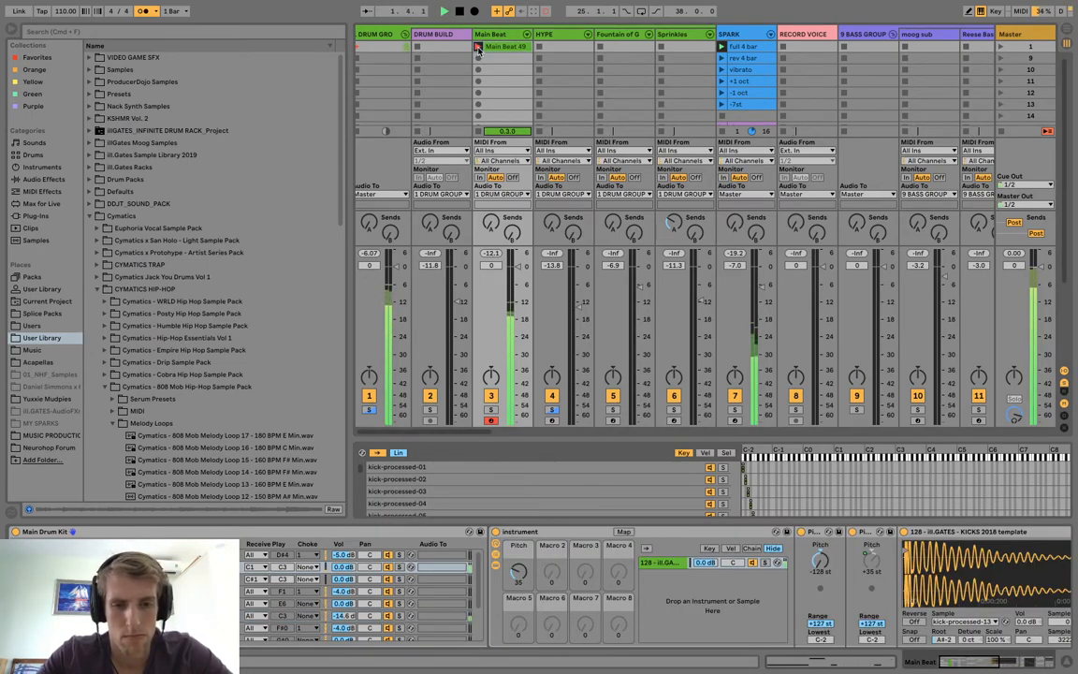
click(478, 59)
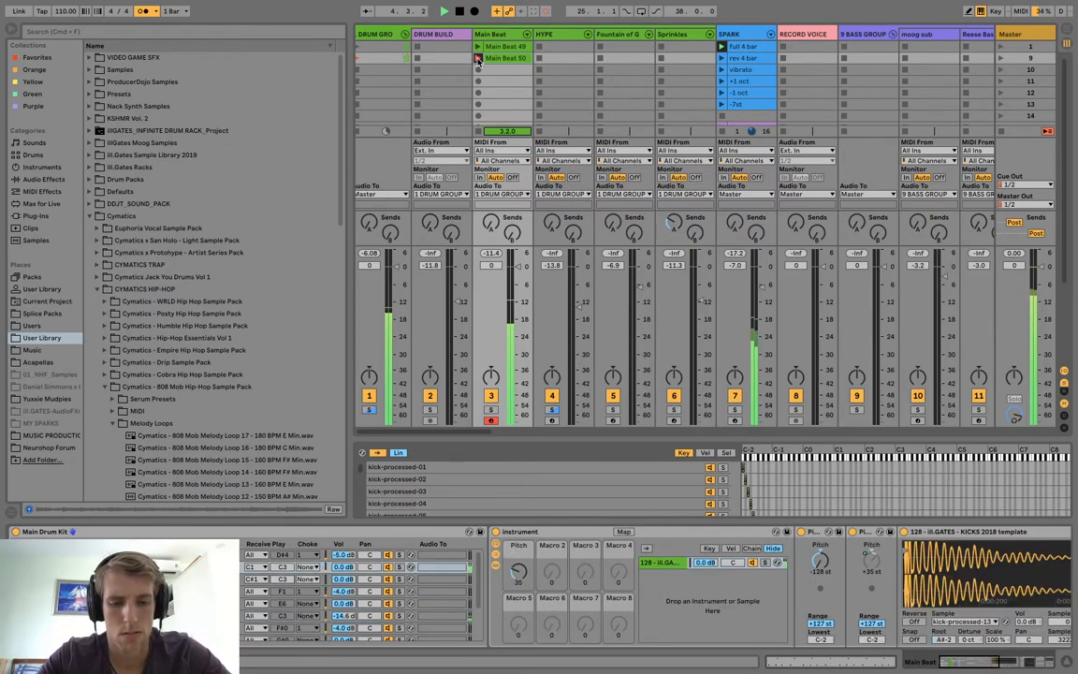
click(505, 58)
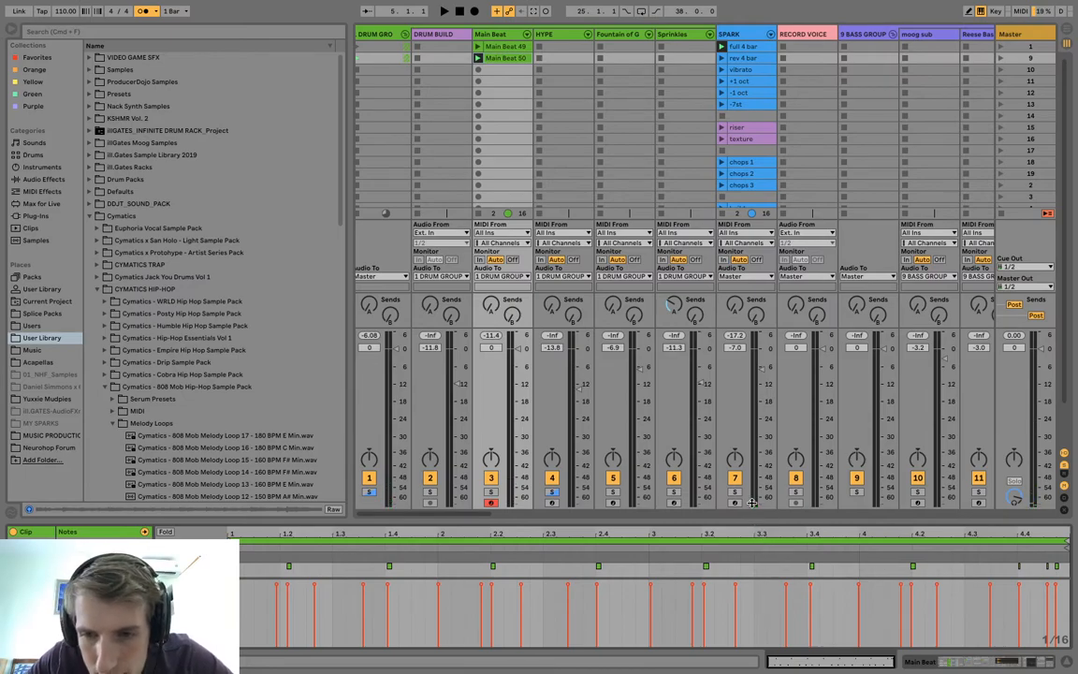
drag(751, 503, 714, 230)
Try quantizing the second take's notes to 1/8 at 100 %, play it back, and undo the quantization.
right_click(570, 367)
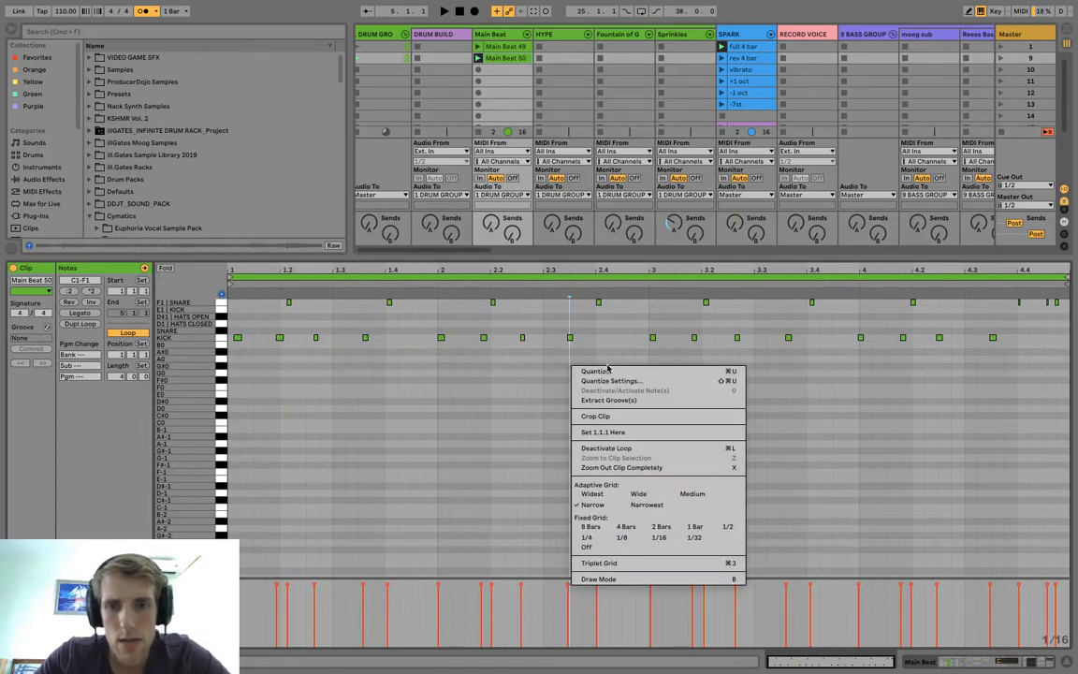
click(584, 380)
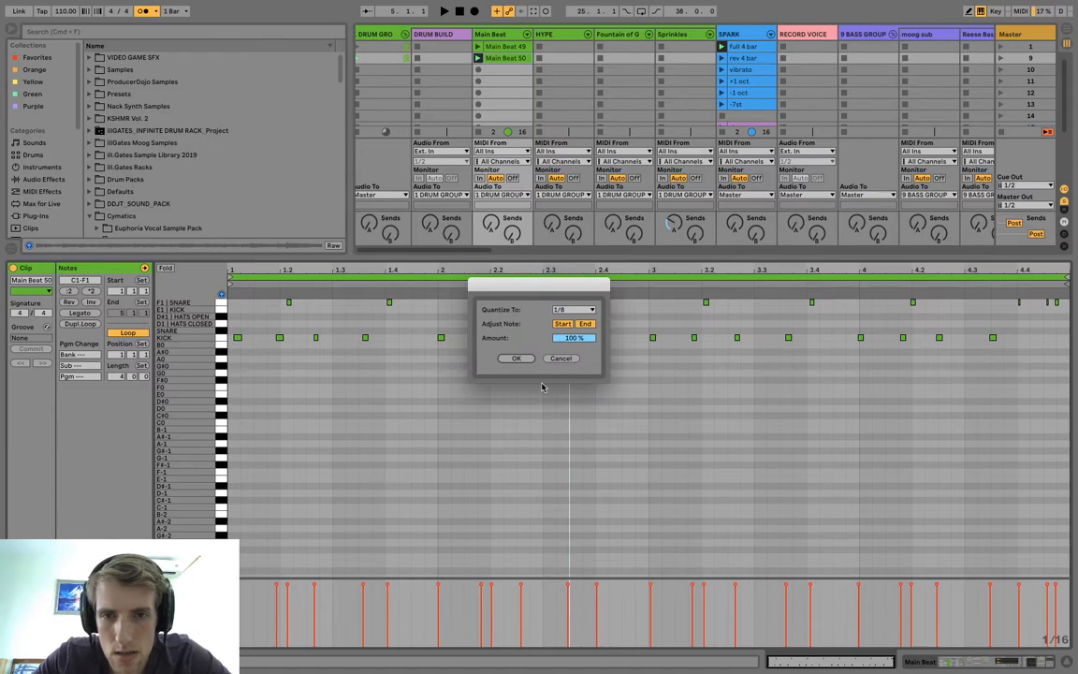
click(517, 358)
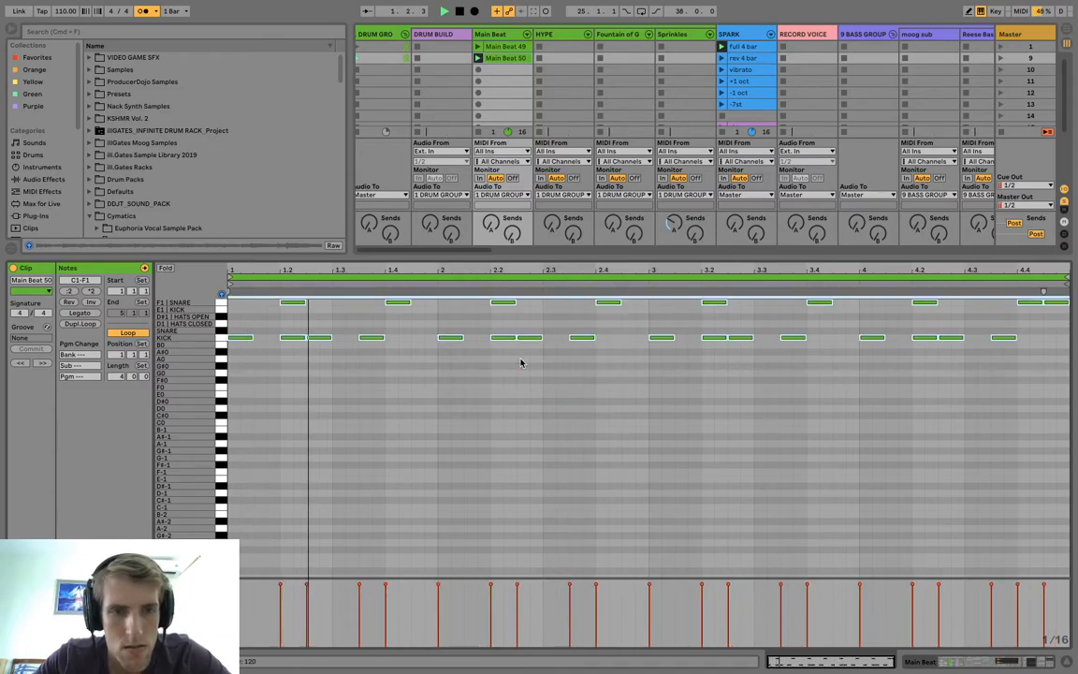
key(super+z)
Quantize the second take's kick and snare notes to 1/16 and play the clip back.
right_click(491, 375)
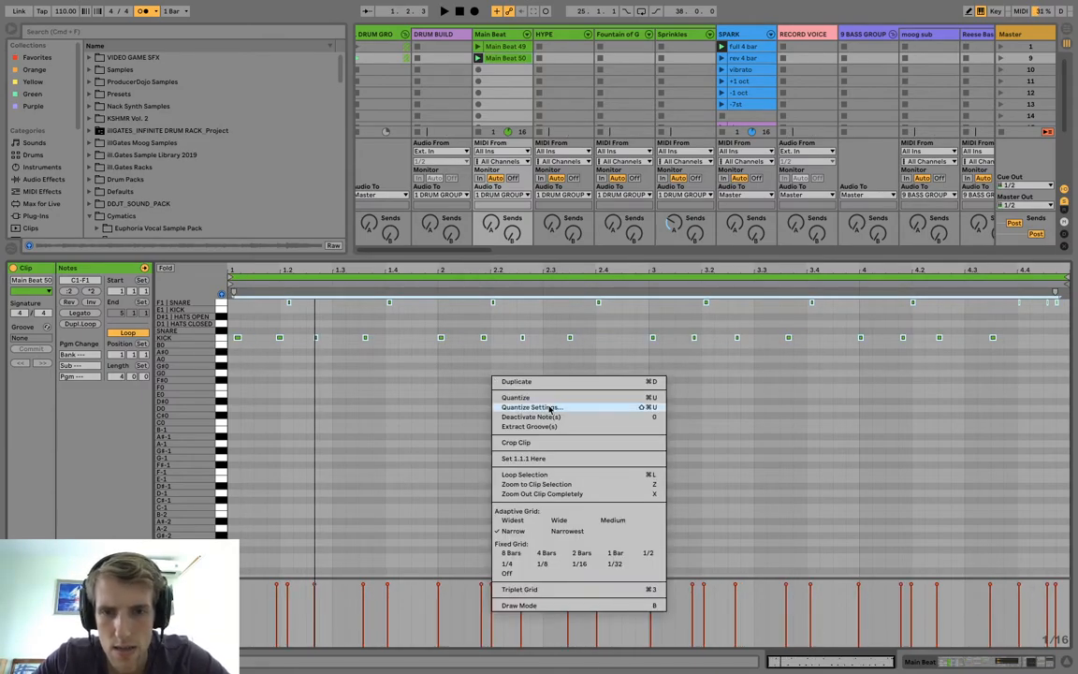
click(552, 409)
click(571, 309)
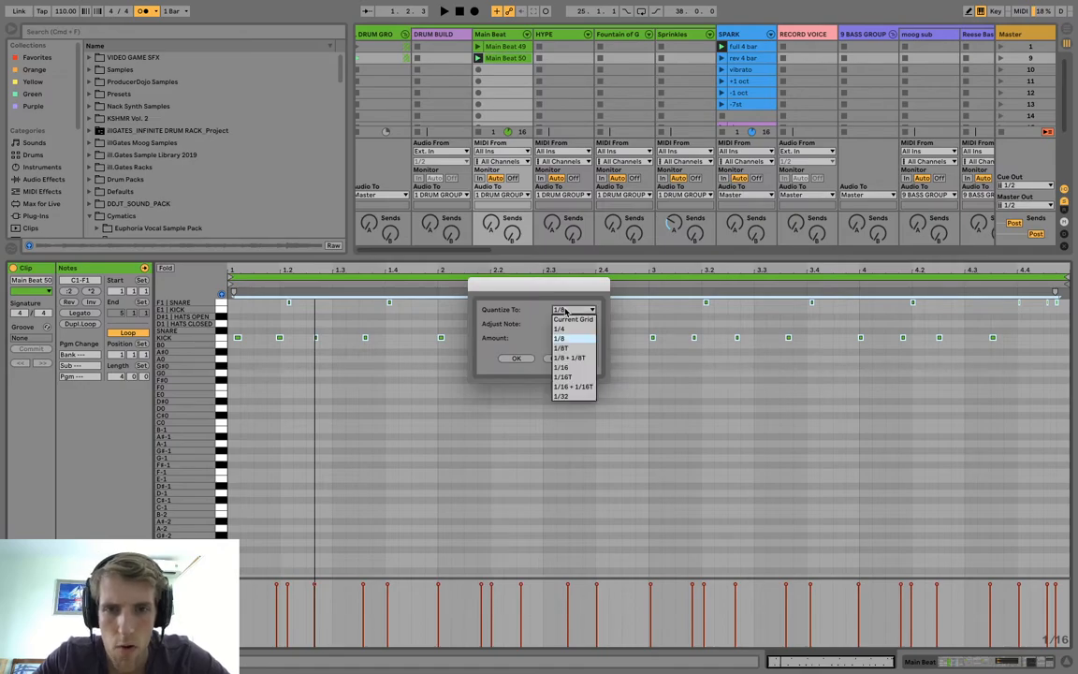
click(565, 368)
click(517, 358)
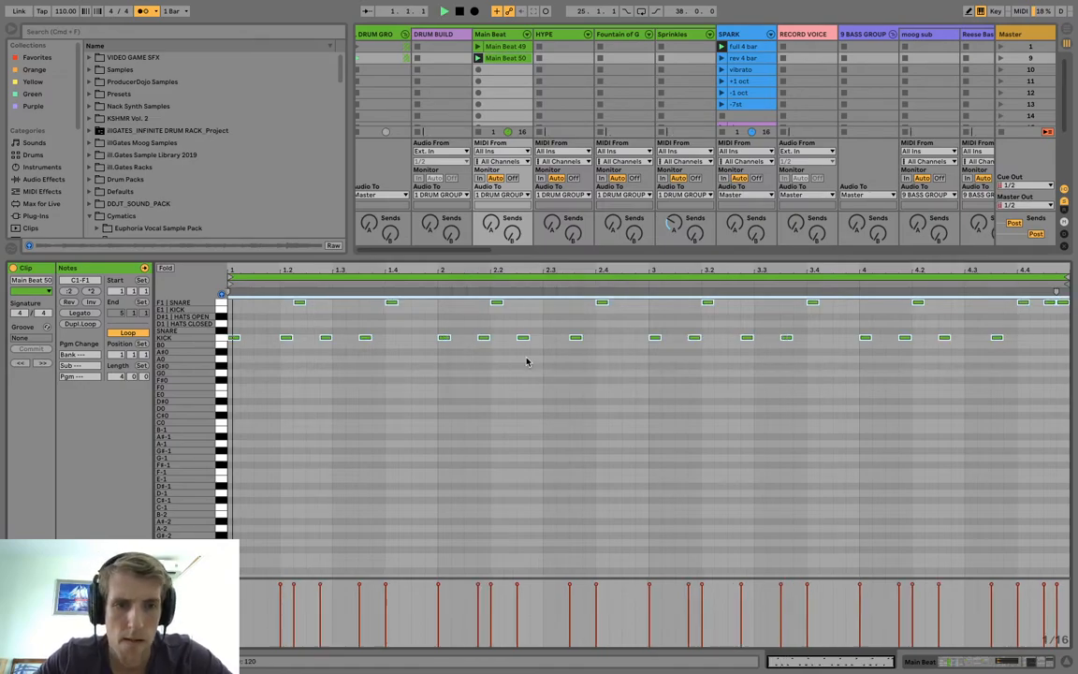
Shift the kick and snare around 1.2, the kick just after them, and the kick after 3.2 one sixteenth earlier, checking by playback.
click(283, 338)
drag(283, 306, 306, 341)
key(Left)
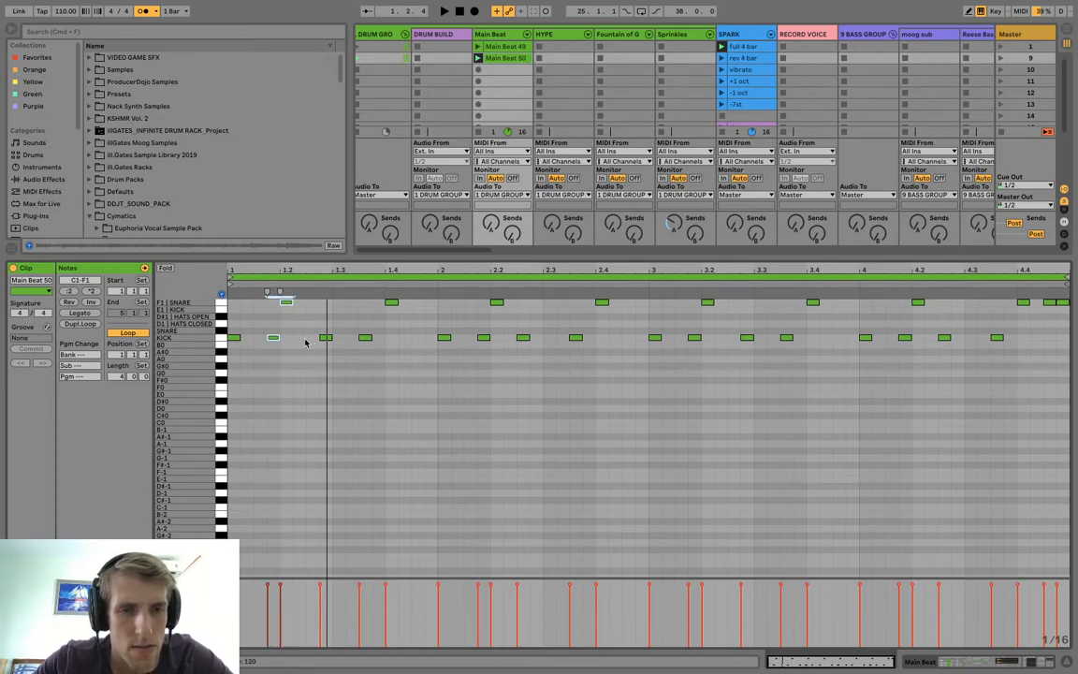
click(326, 338)
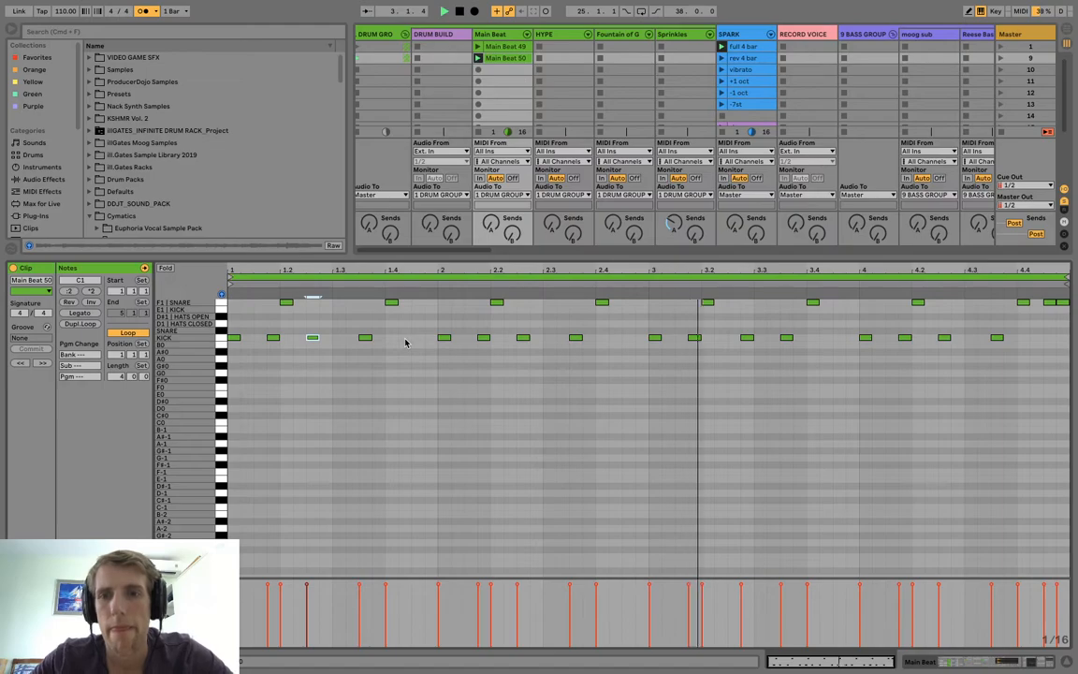
key(space)
click(747, 333)
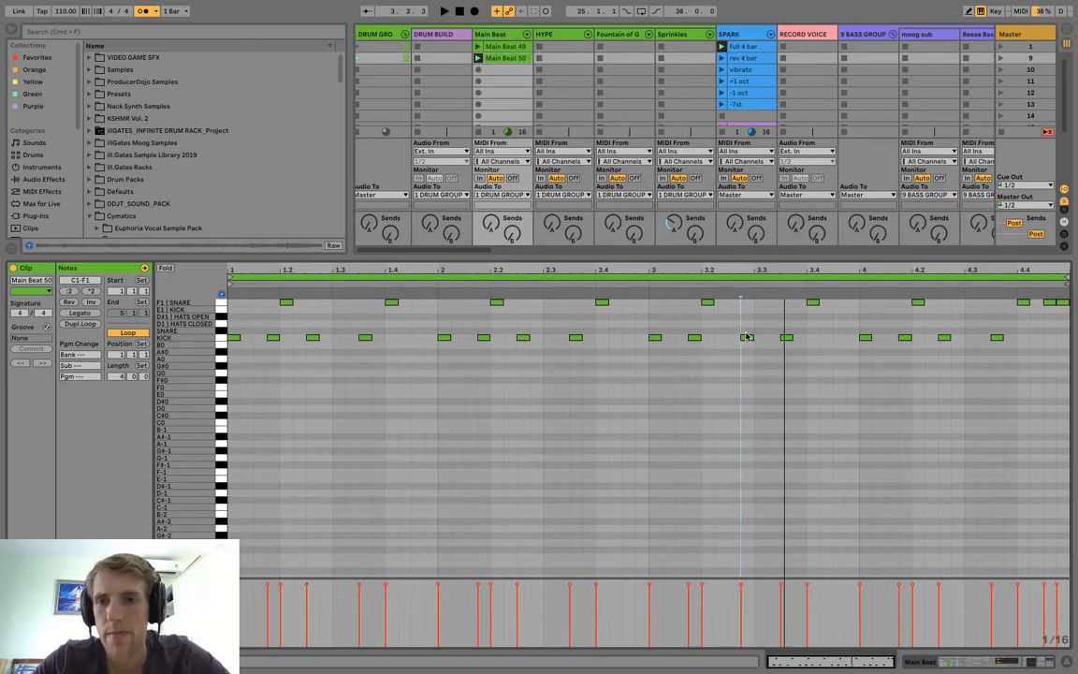
drag(747, 361, 748, 361)
key(Left)
key(space)
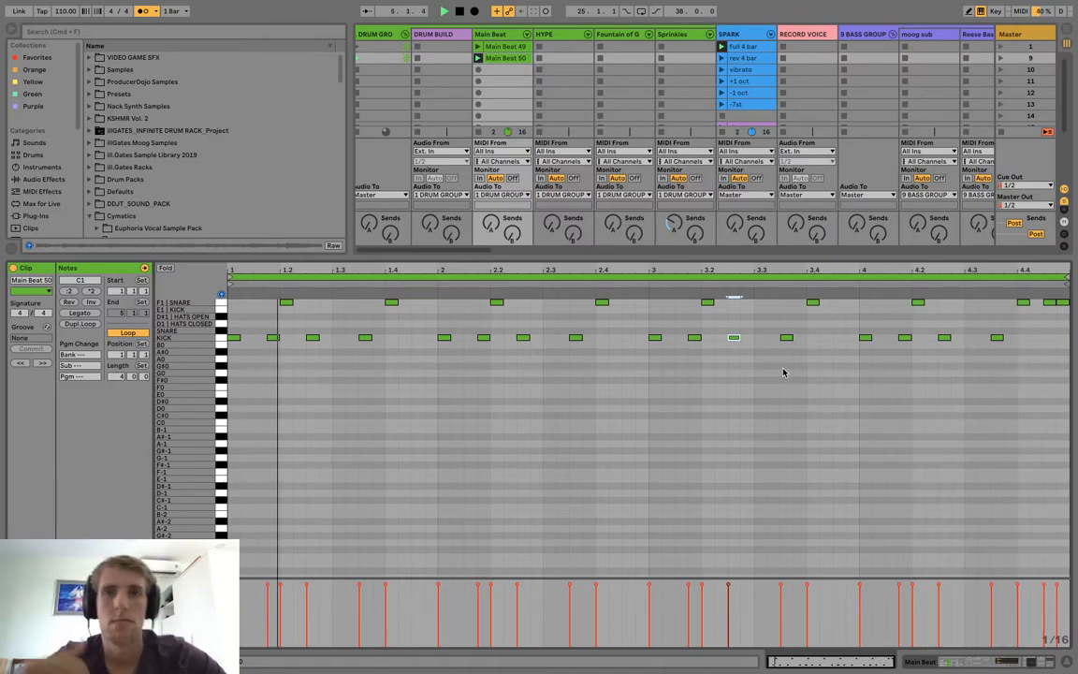
Delete the first Main Beat take and move the edited take into its scene 1 slot, named "kick snare".
click(503, 48)
key(Delete)
drag(499, 58, 498, 52)
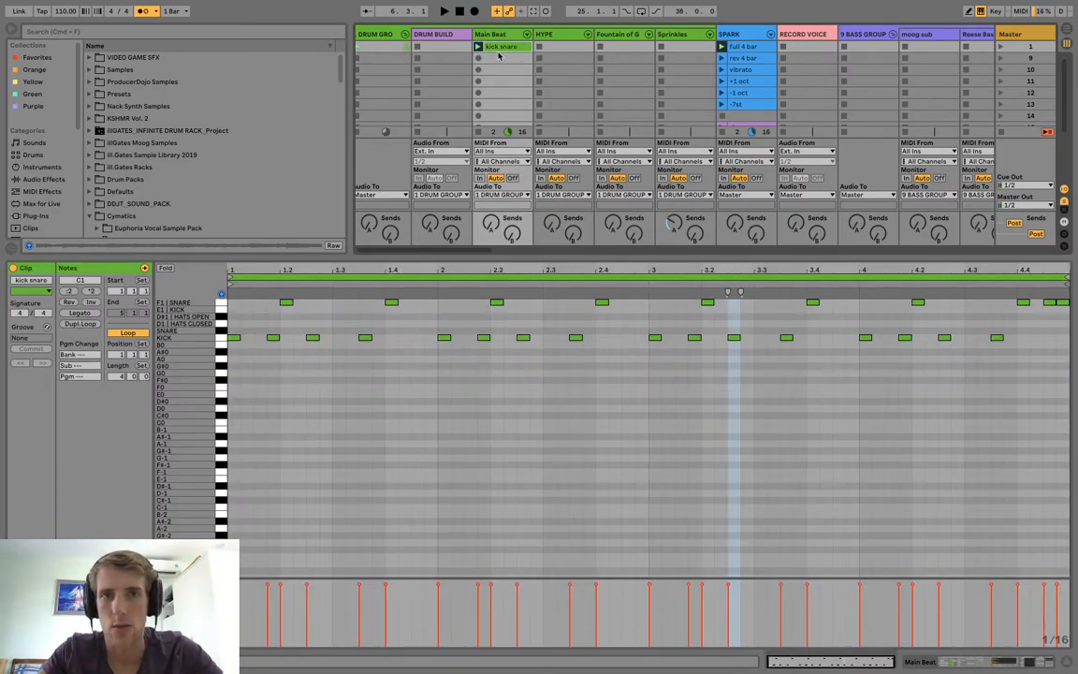
Duplicate "kick snare" into the scene 9 slot and add closed hi-hats on every offbeat eighth across its four bars.
drag(501, 65, 501, 60)
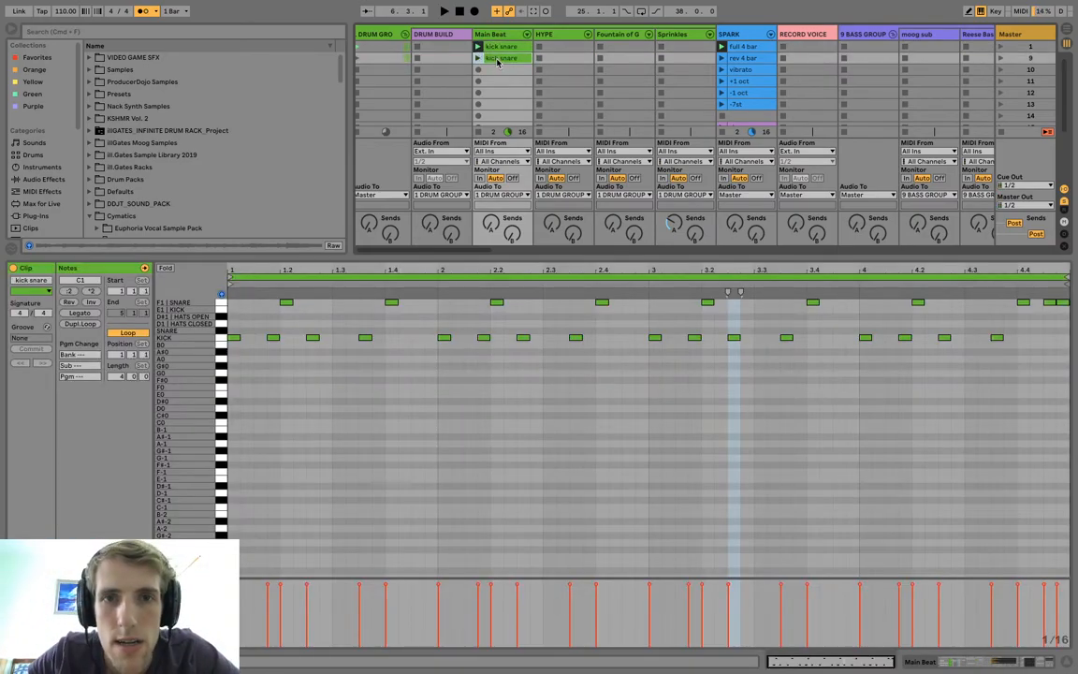
click(317, 395)
scroll(314, 401, up, 3)
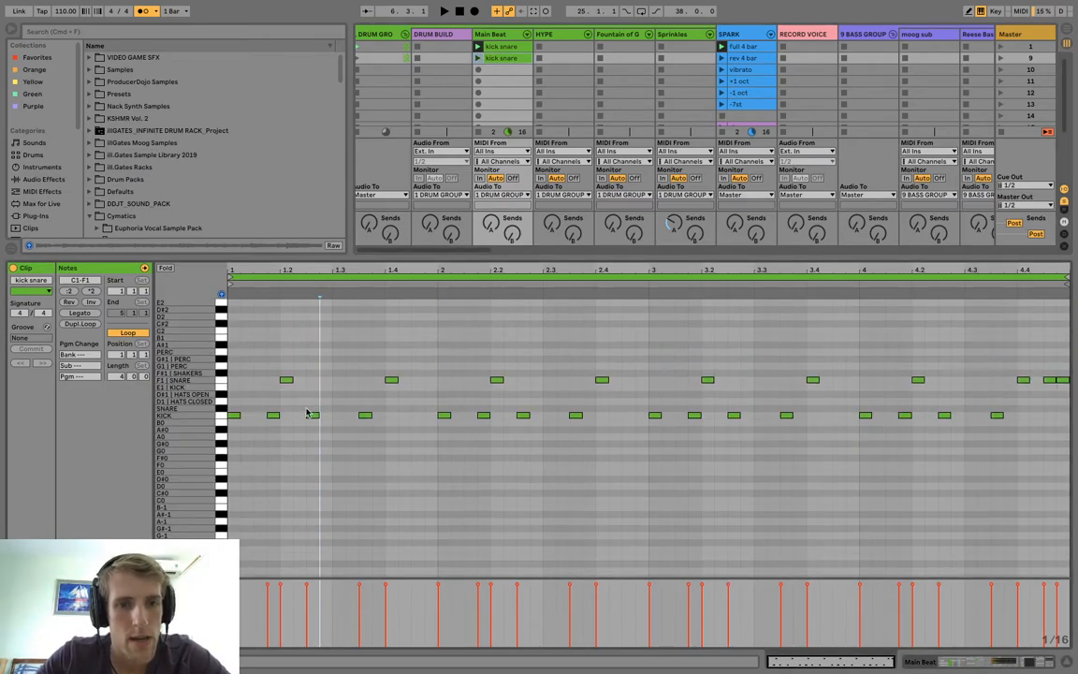
double_click(261, 402)
drag(279, 414, 148, 381)
key(ctrl+d)
key(ctrl+d)
key(ctrl+d)
key(ctrl+d)
key(ctrl+d)
key(ctrl+d)
key(ctrl+d)
key(ctrl+d)
key(ctrl+d)
key(ctrl+d)
key(ctrl+d)
key(ctrl+d)
key(ctrl+d)
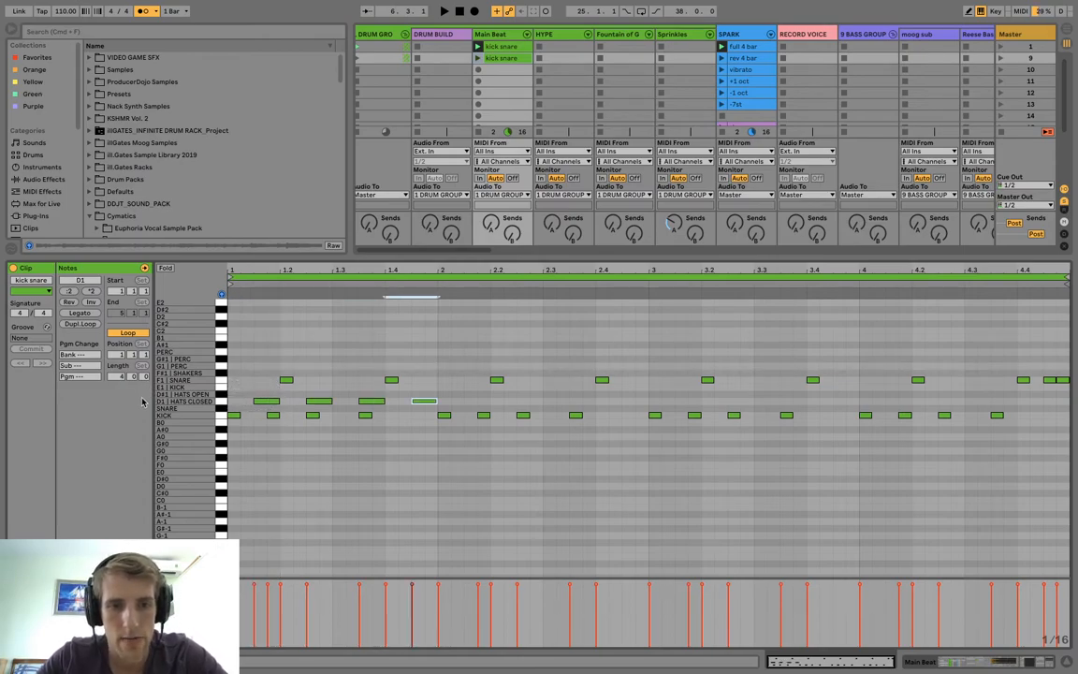
key(ctrl+d)
key(ctrl+d)
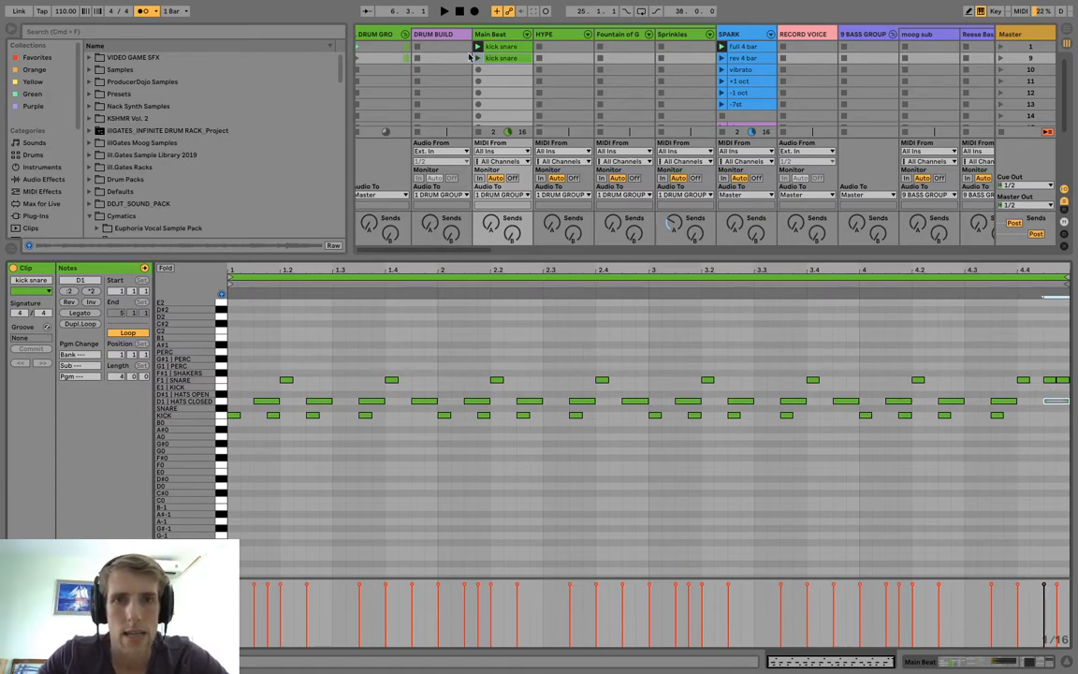
Rename the scene 9 Main Beat clip "closed" and play it back.
click(480, 58)
key(super+r)
text(closed)
key(Return)
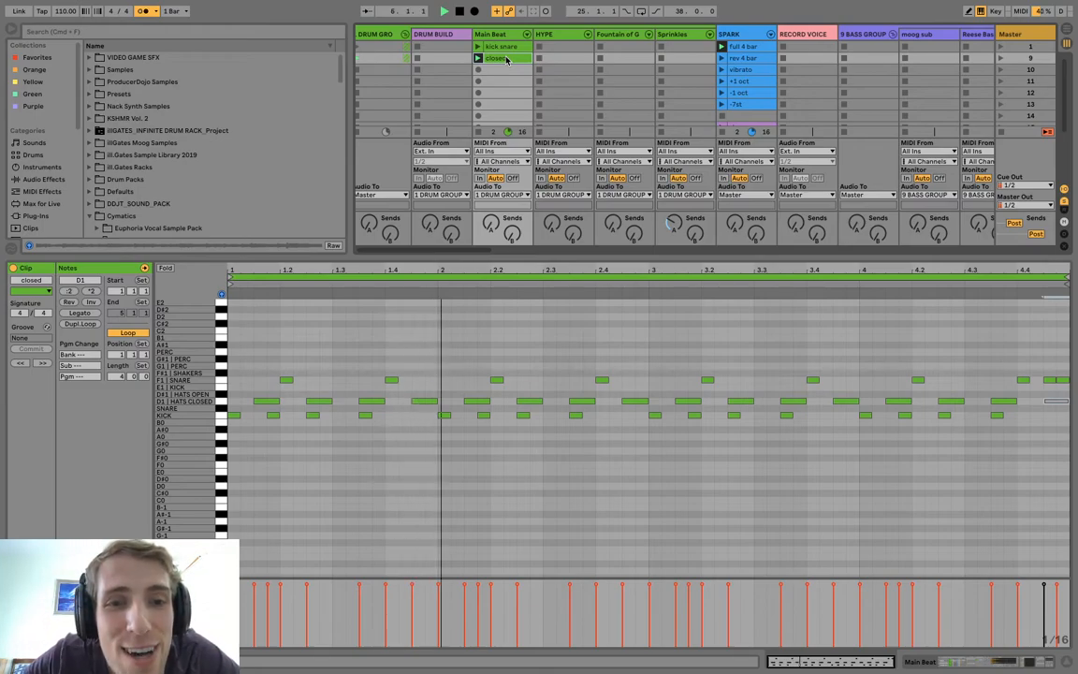
Duplicate the "closed" clip into Main Beat's scene 10 slot and rename the copy "groove".
drag(506, 59, 505, 74)
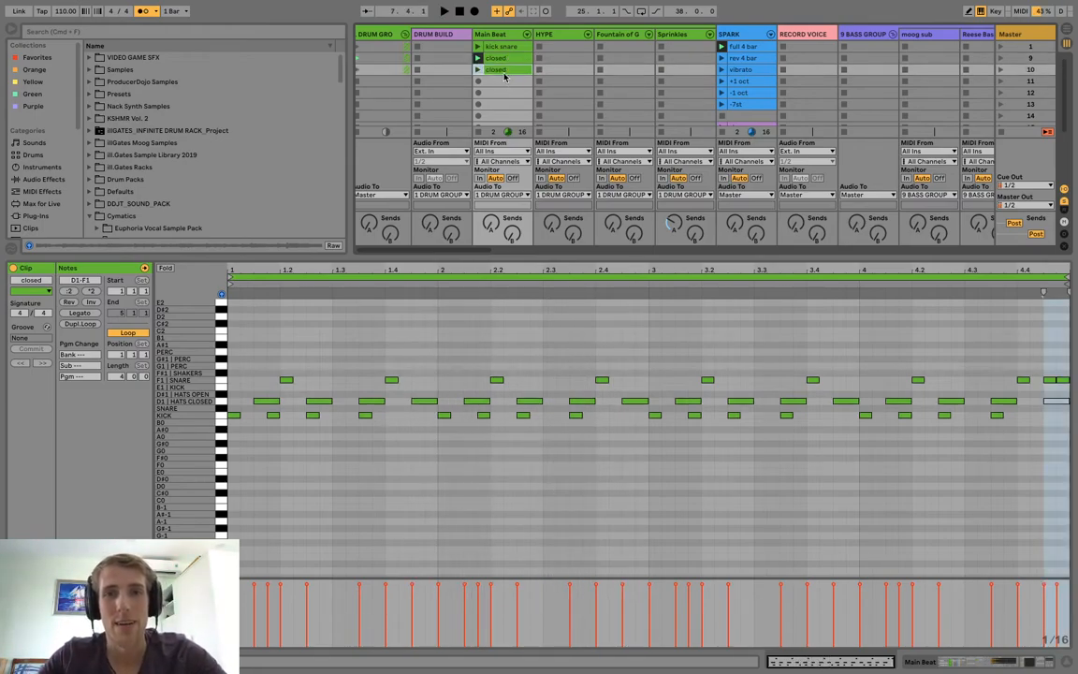
key(super+r)
text(groove)
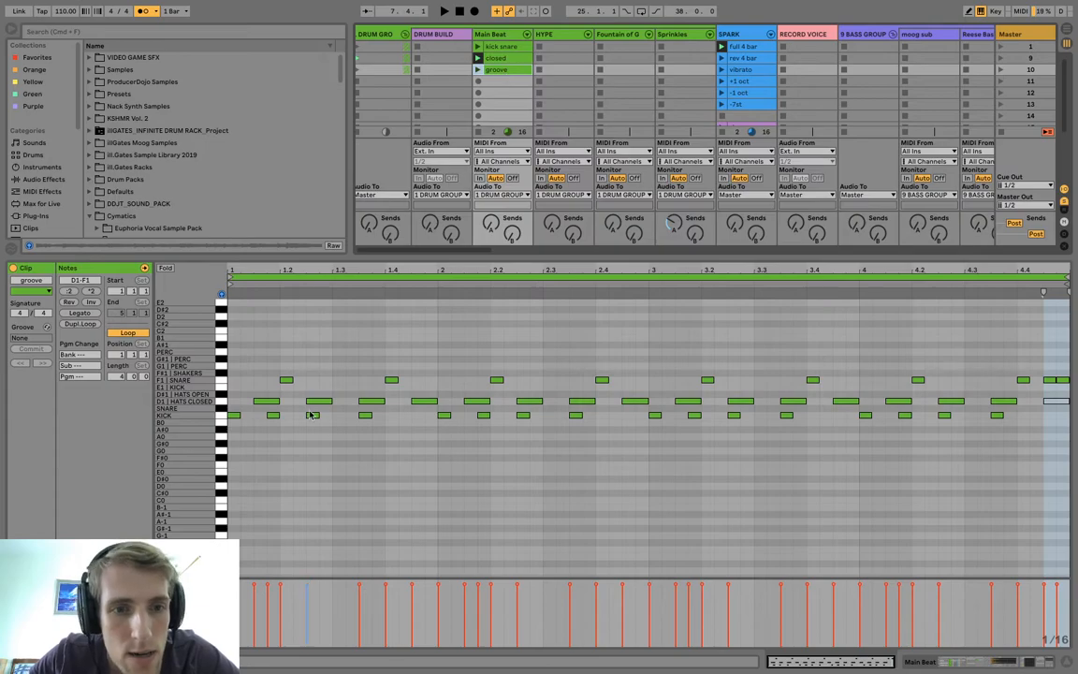
Copy all closed hi-hat notes in "groove" one eighth earlier to fill every eighth, and play the clip.
drag(258, 395, 1046, 400)
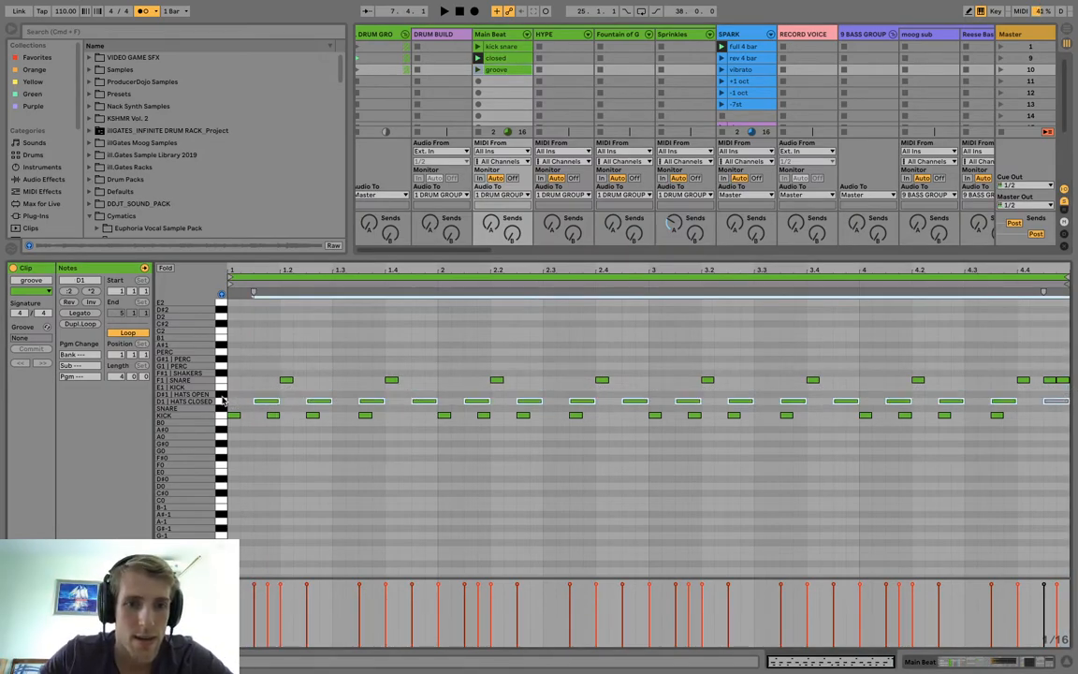
drag(260, 401, 233, 412)
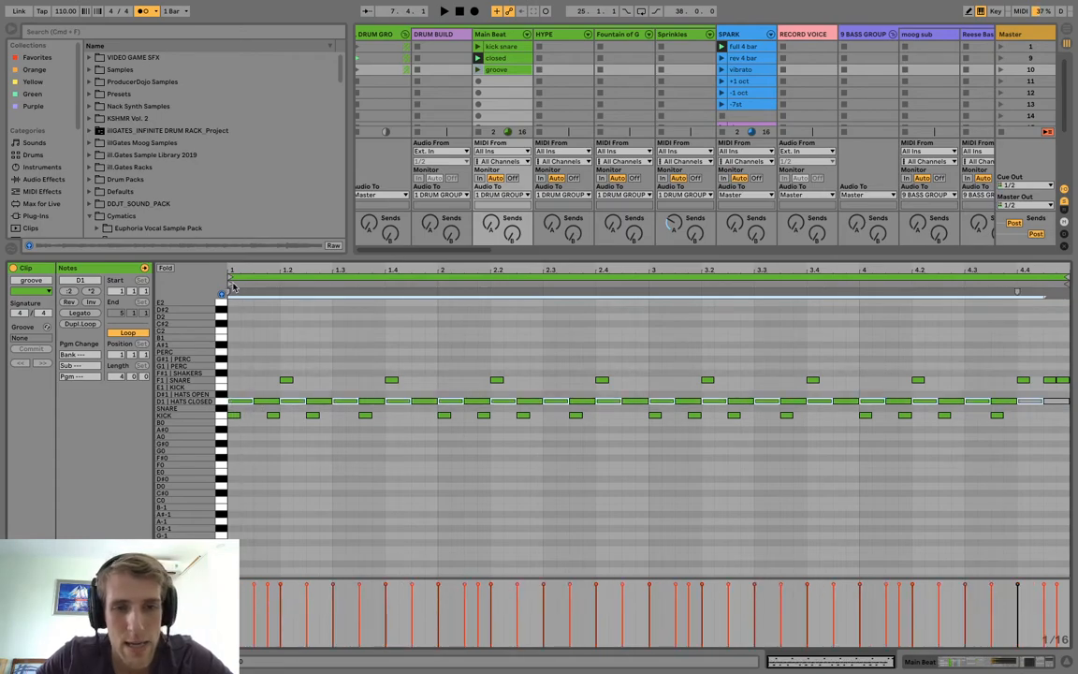
click(478, 69)
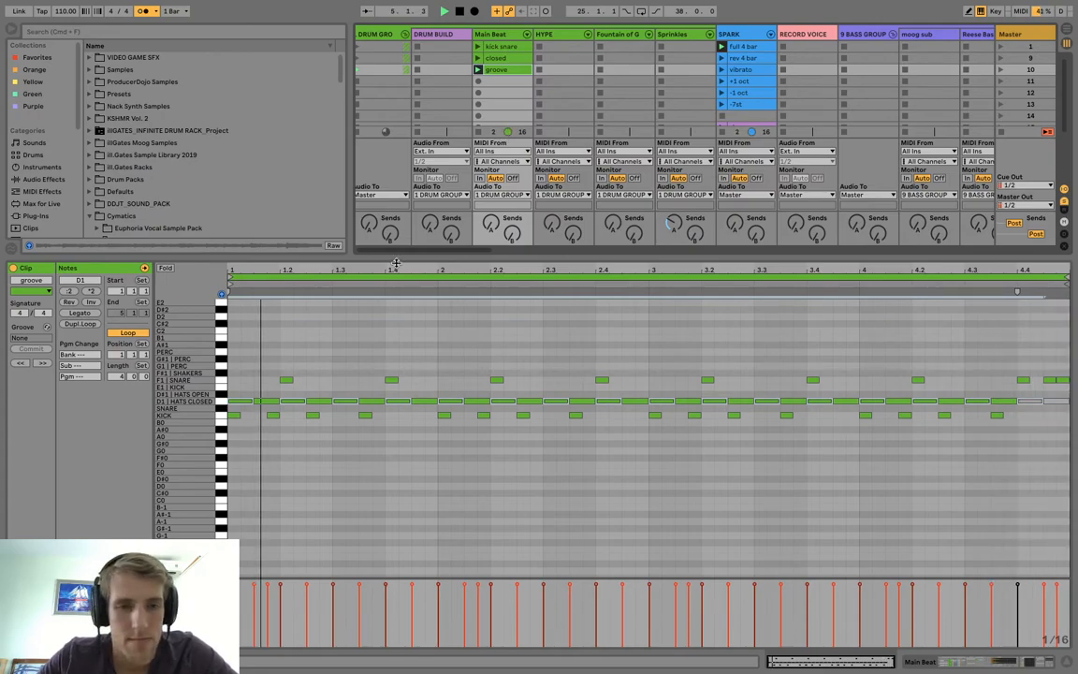
Add sixteenth-note closed hi-hats at 1.1.2 and 1.2.4 in the "groove" clip, playing it back after each addition.
click(243, 374)
drag(251, 402, 239, 401)
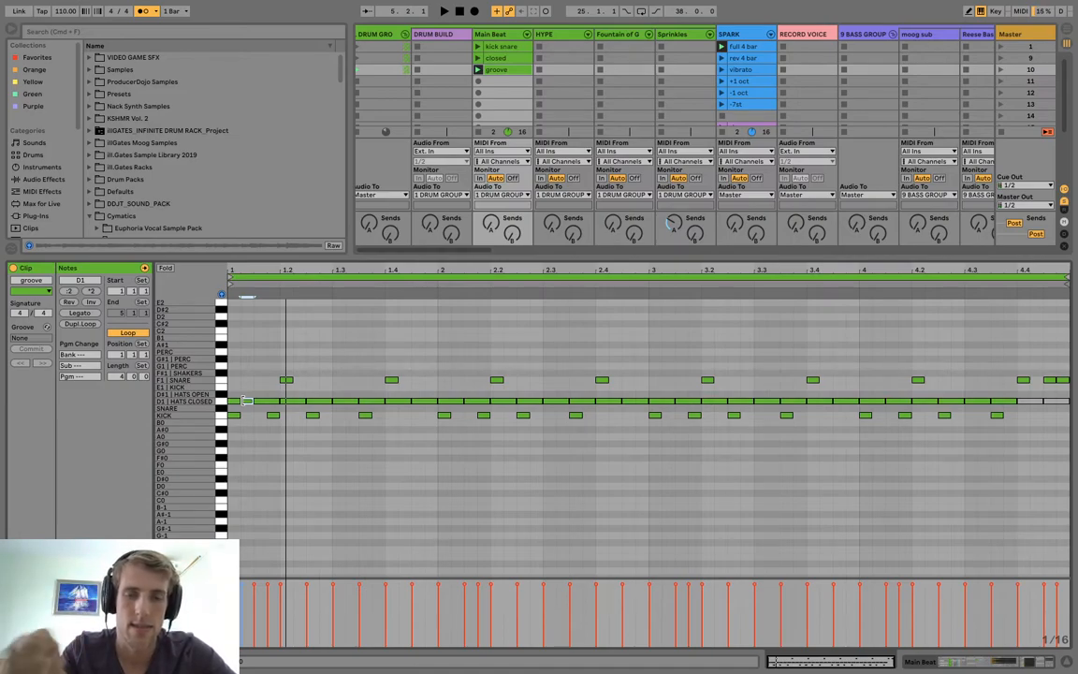
click(272, 415)
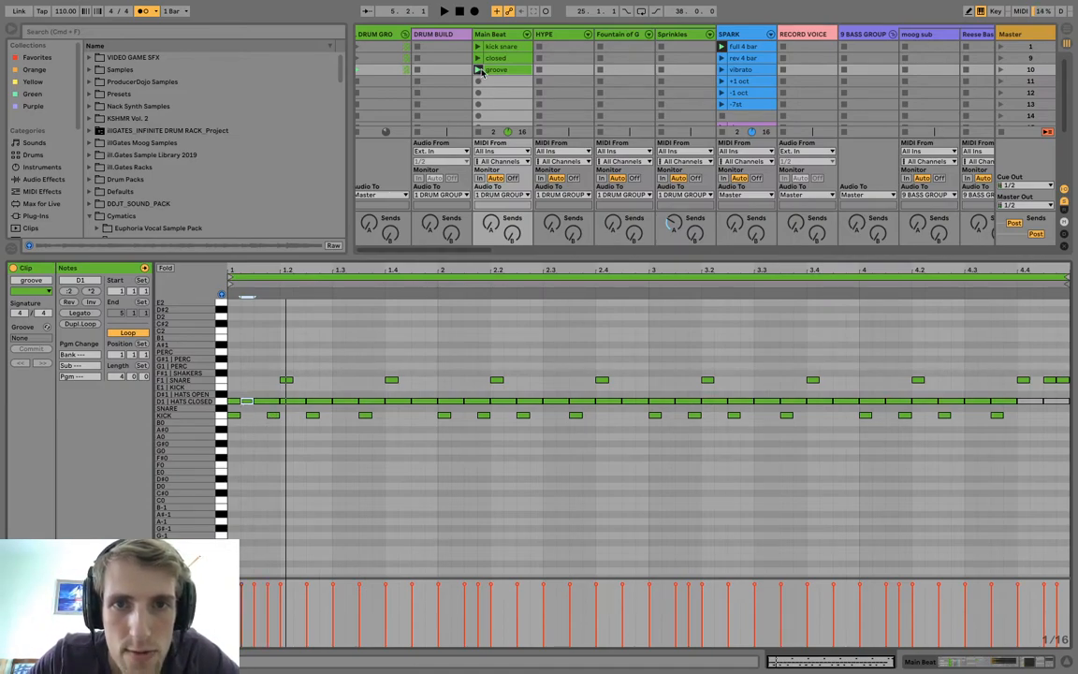
click(478, 70)
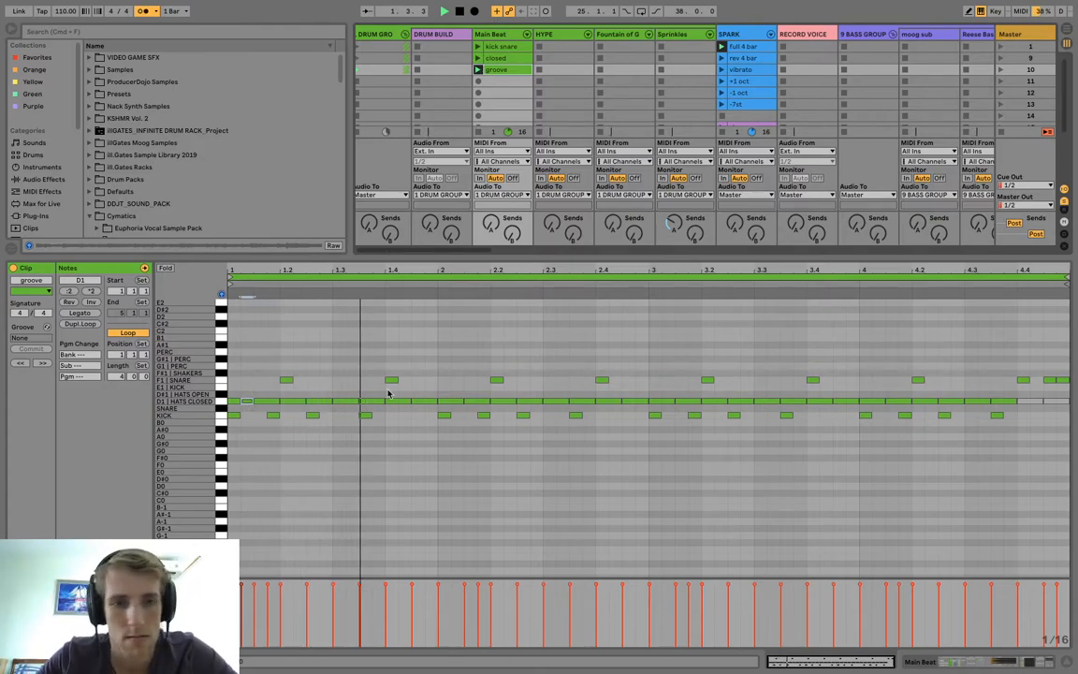
key(space)
key(space)
key(space)
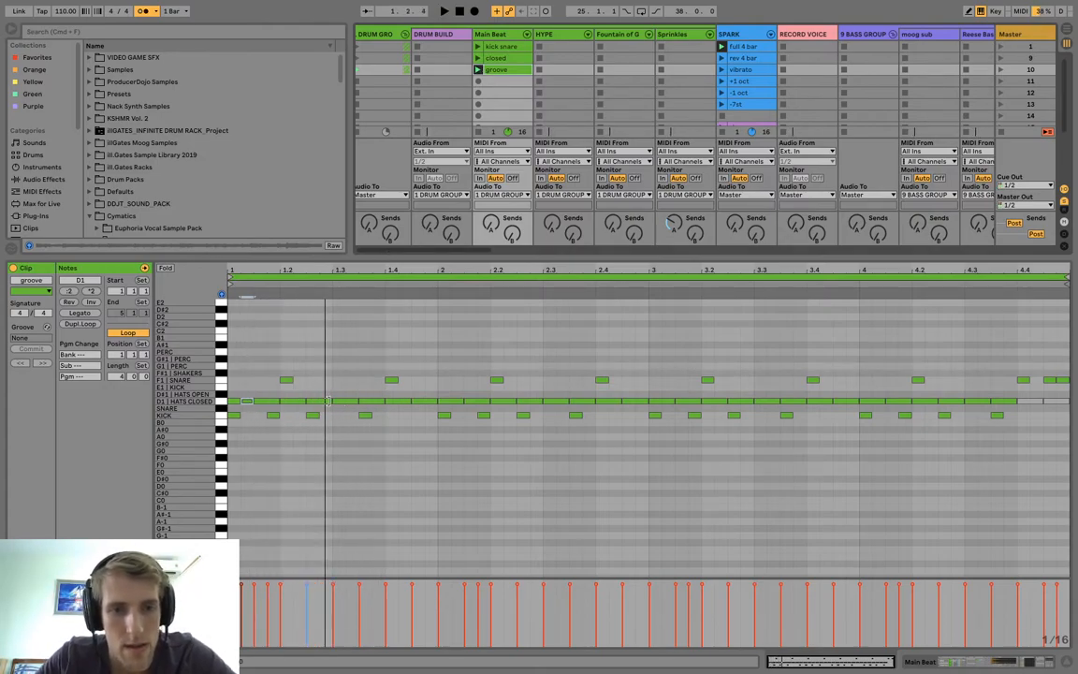
drag(331, 401, 321, 401)
key(space)
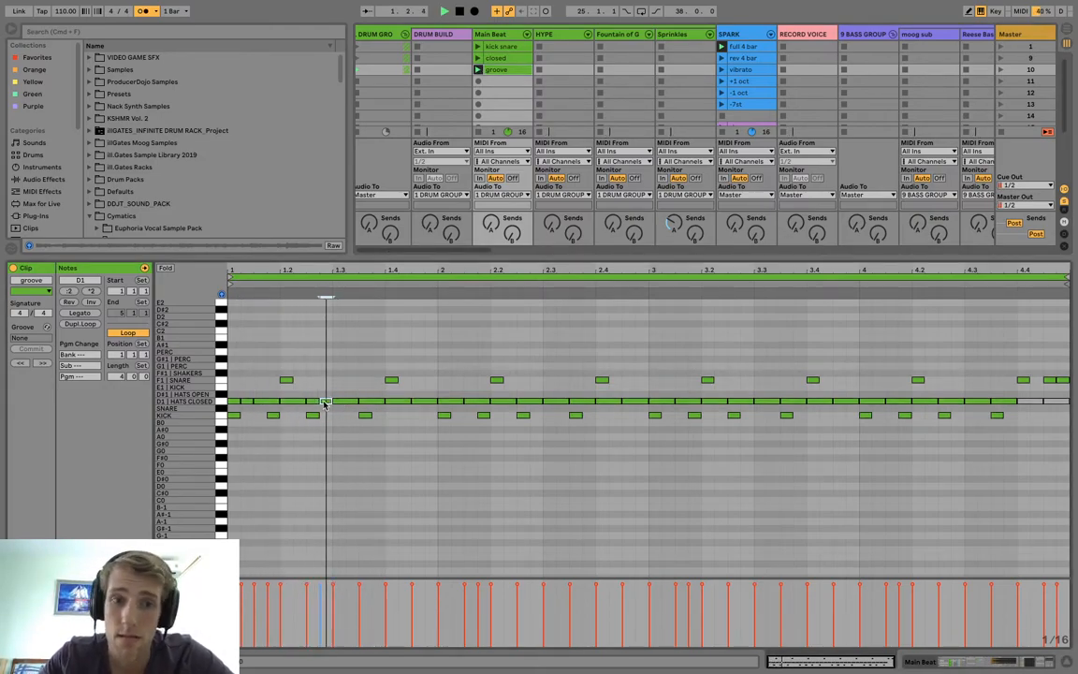
Deactivate the closed hi-hat at 1.3.3 in the "groove" clip and add a sixteenth-note closed hi-hat at 1.4.4.
click(371, 400)
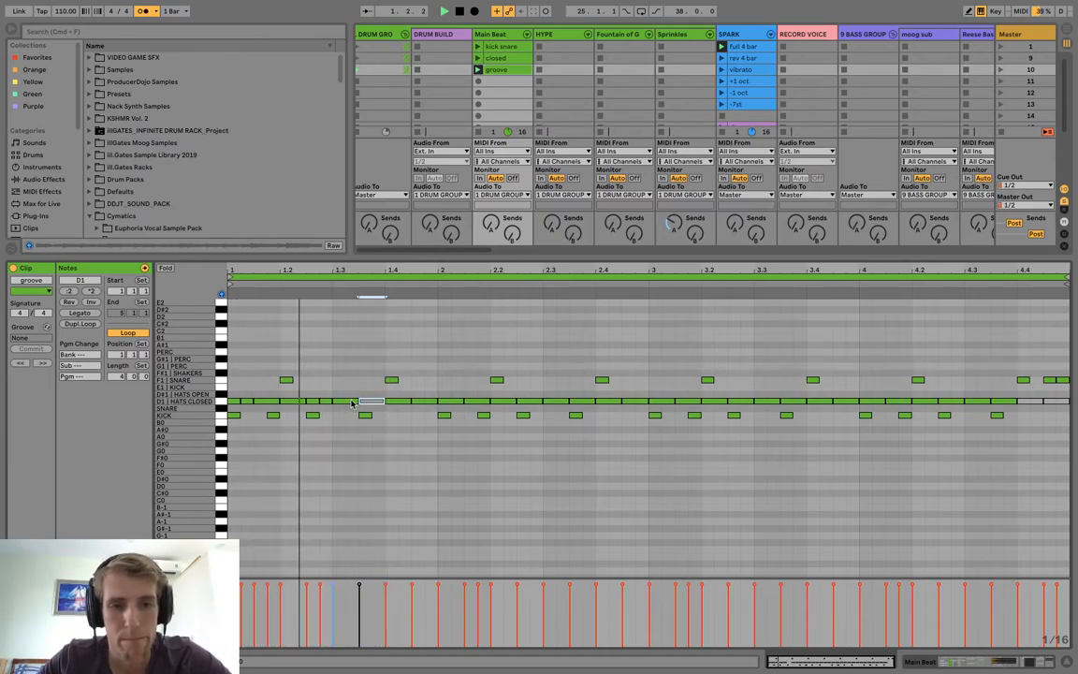
click(421, 403)
double_click(428, 403)
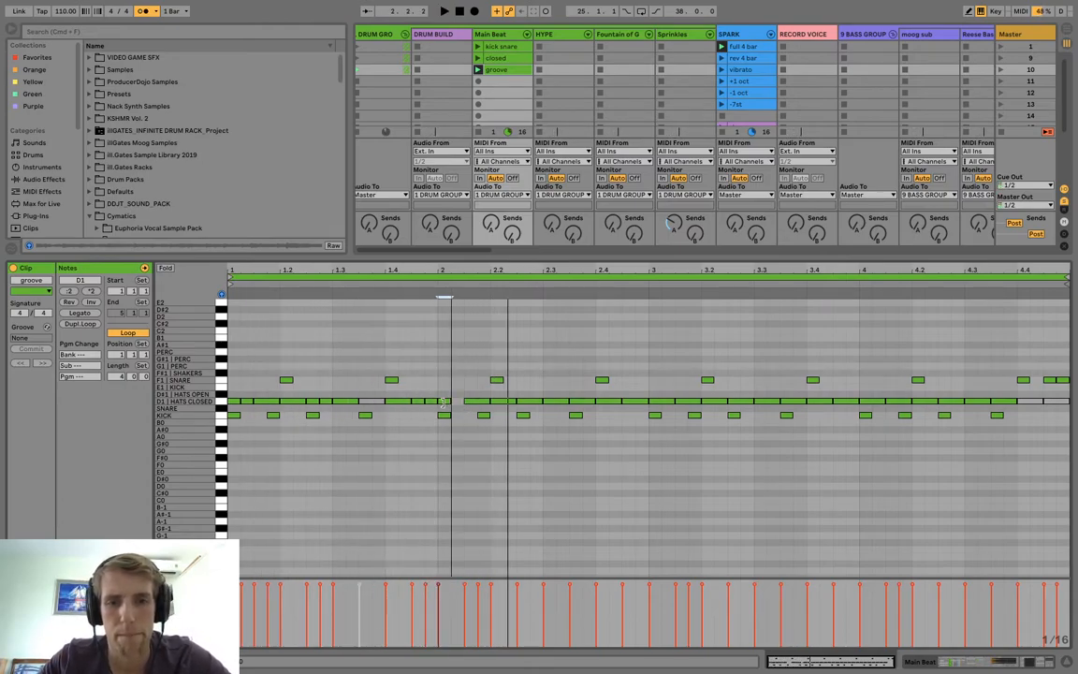
Delete the closed hi-hats in bar 2 and duplicate bar 1's closed hi-hat pattern into their place.
drag(429, 272, 431, 266)
drag(442, 387, 645, 406)
key(Delete)
drag(440, 385, 173, 403)
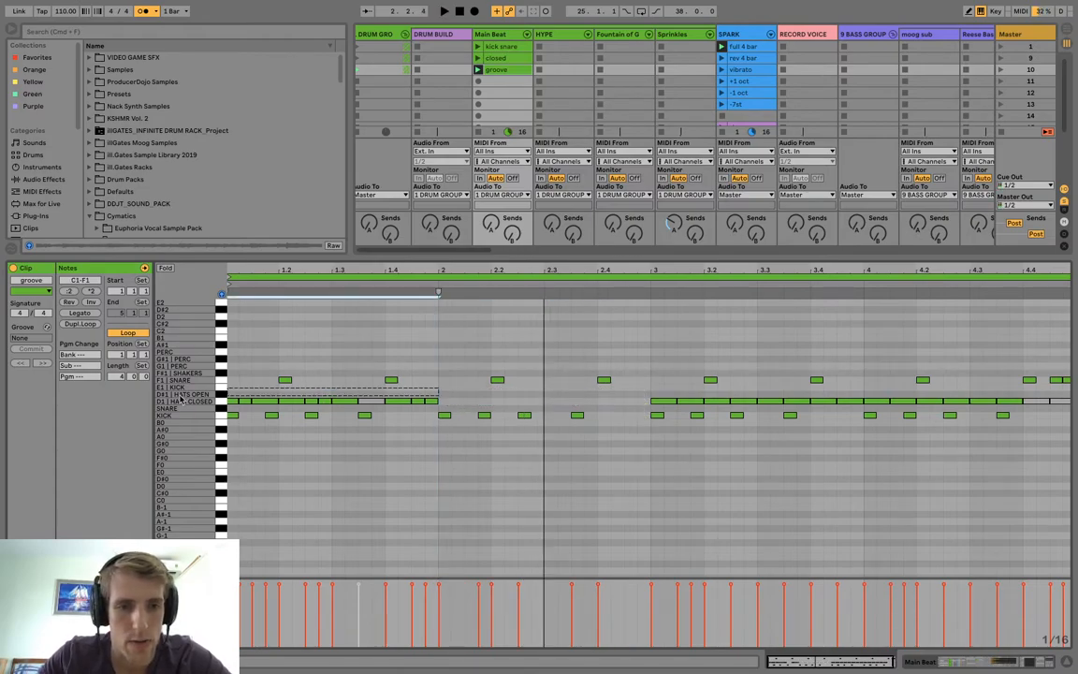
key(ctrl+d)
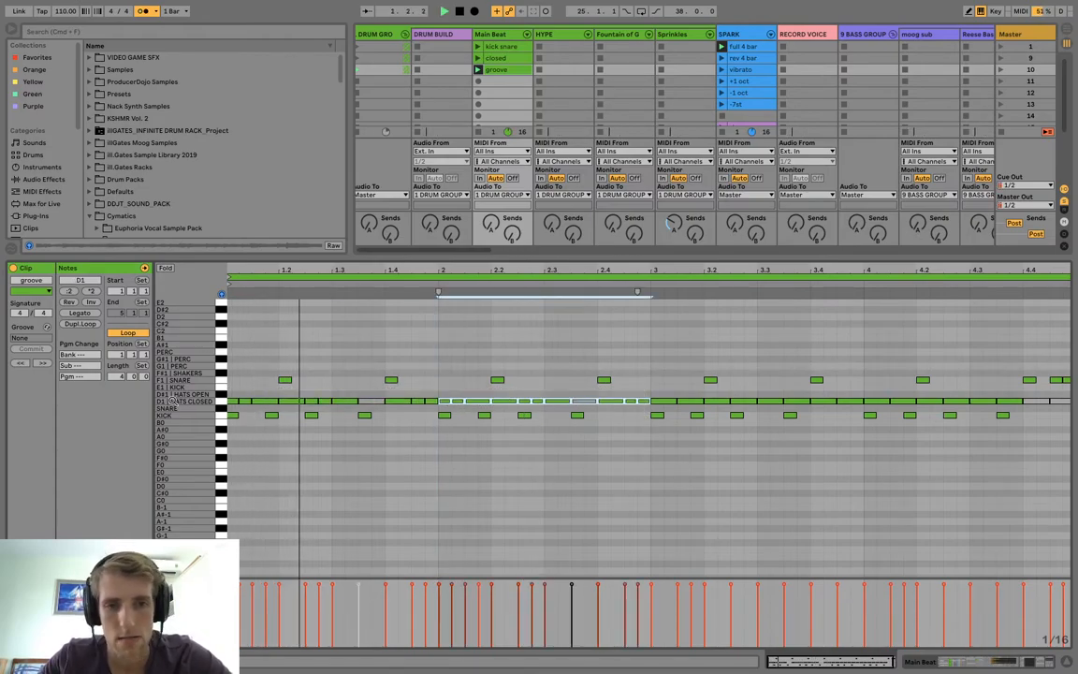
Replace the closed hi-hat at 1.3.1 with a sixteenth at 1.3.2, and copy bar 1's revised hi-hat pattern over bar 2's.
click(336, 409)
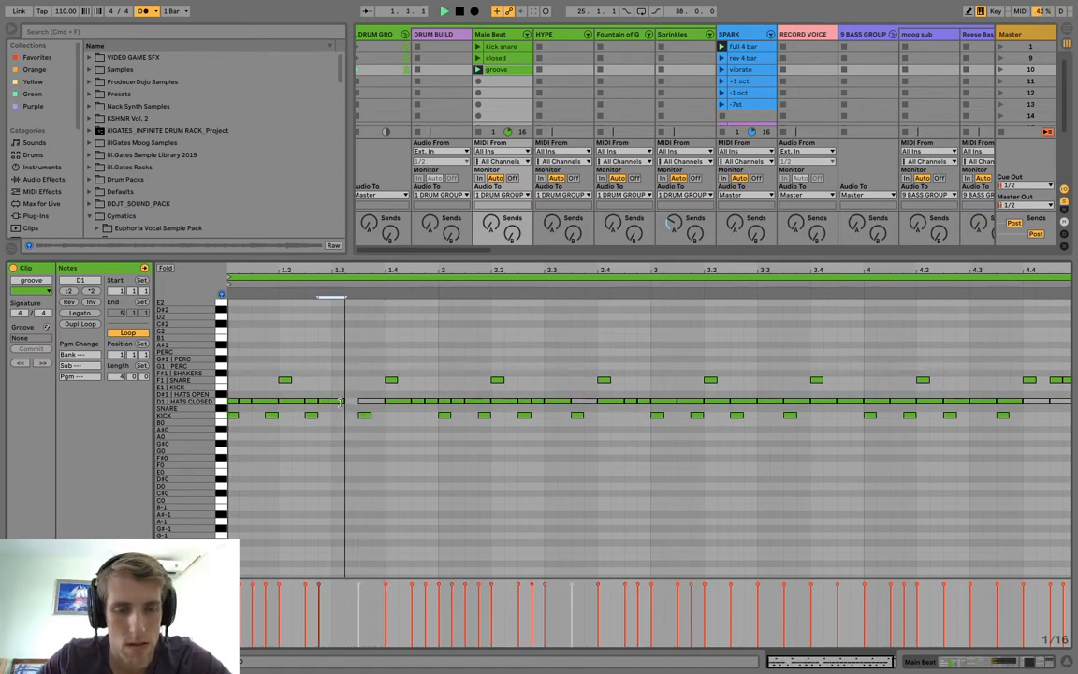
click(339, 402)
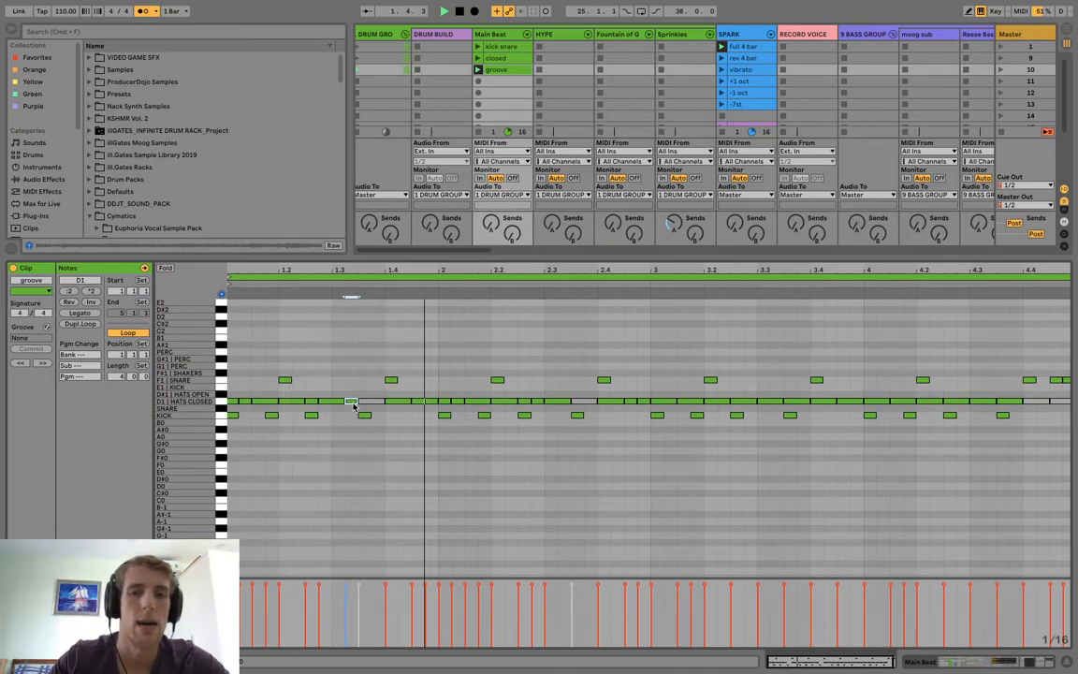
drag(440, 397, 642, 405)
key(Delete)
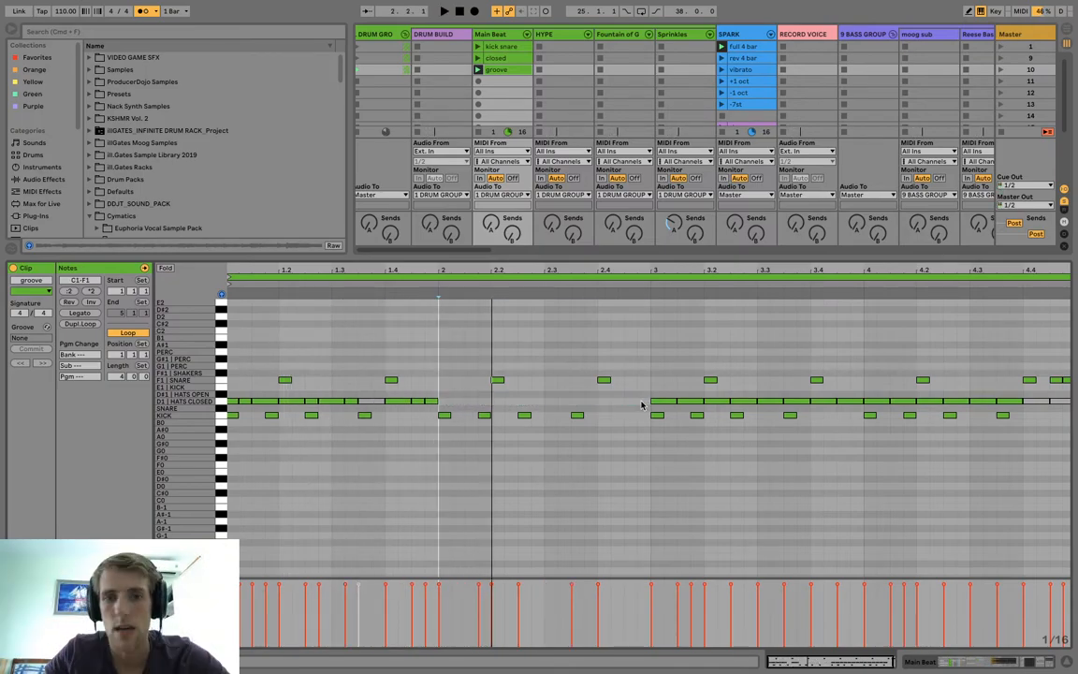
drag(438, 395, 174, 407)
key(ctrl+d)
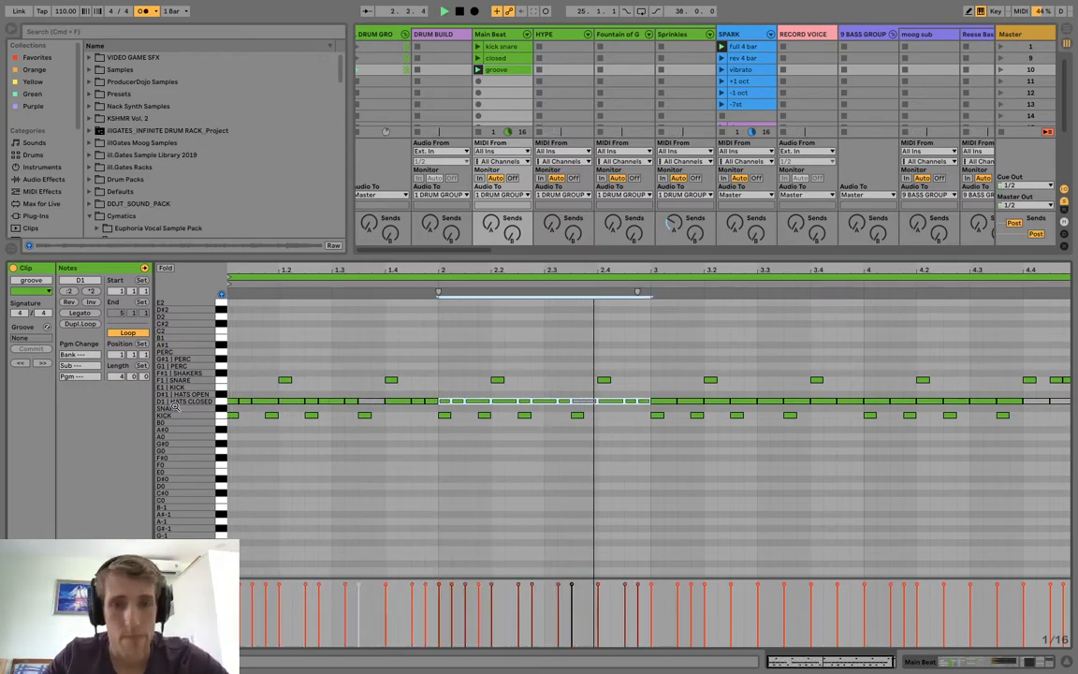
Replace bar 2's last closed hi-hats with an eighth-note open hat at 2.4.3, and duplicate bars 1–2's hats over those in bars 3–4.
drag(664, 380, 1067, 409)
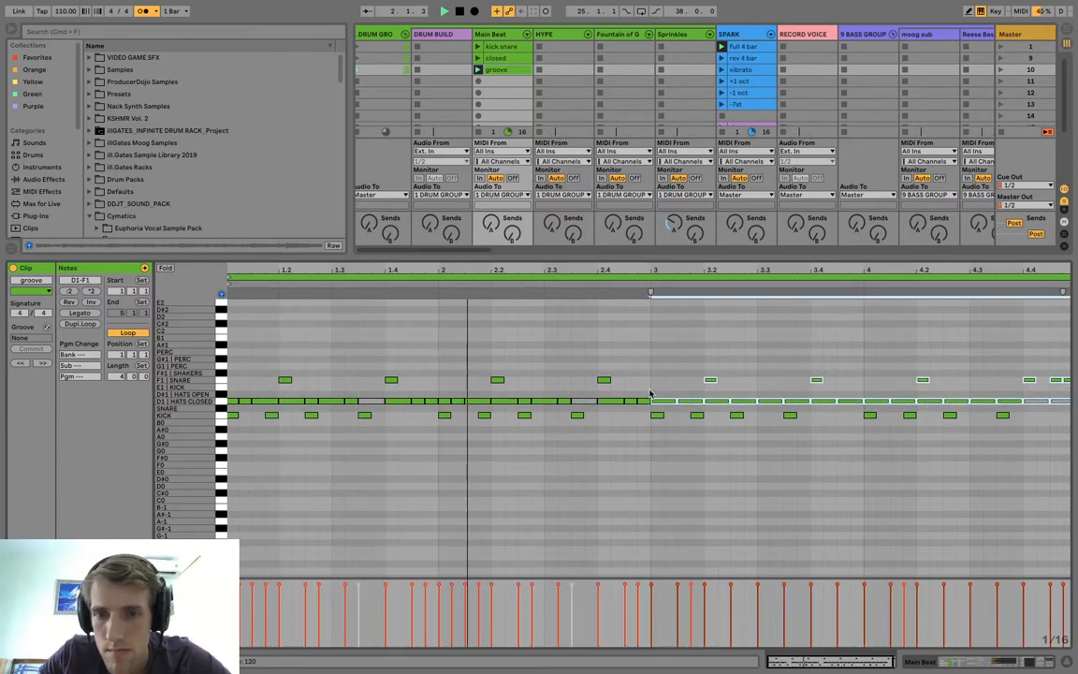
drag(633, 385, 646, 409)
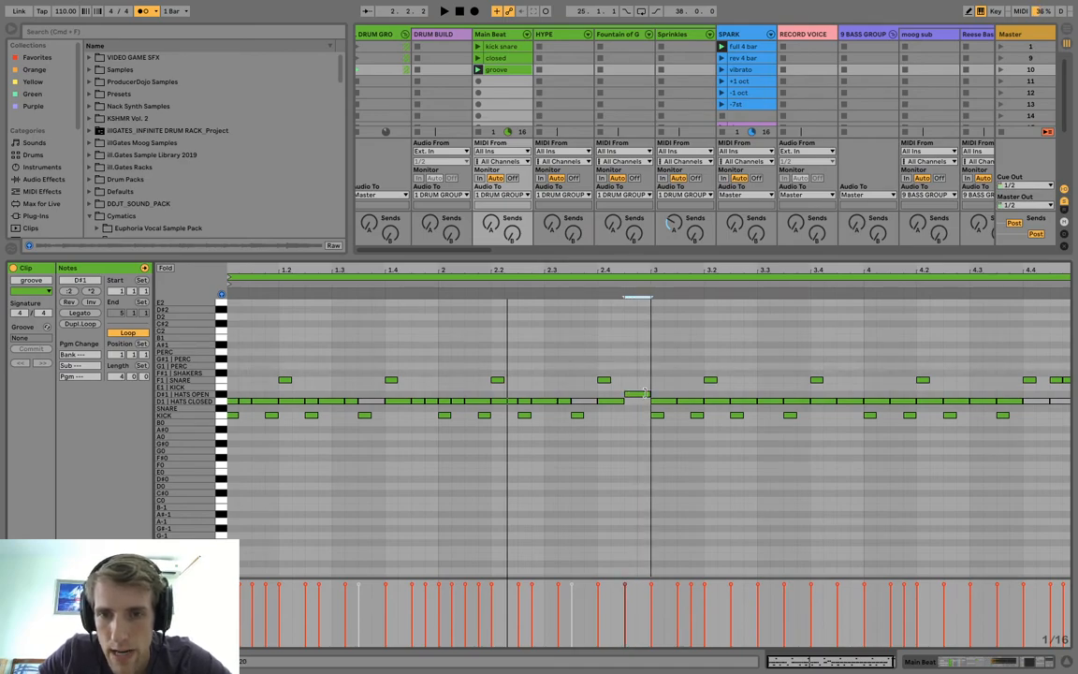
drag(645, 399, 1074, 402)
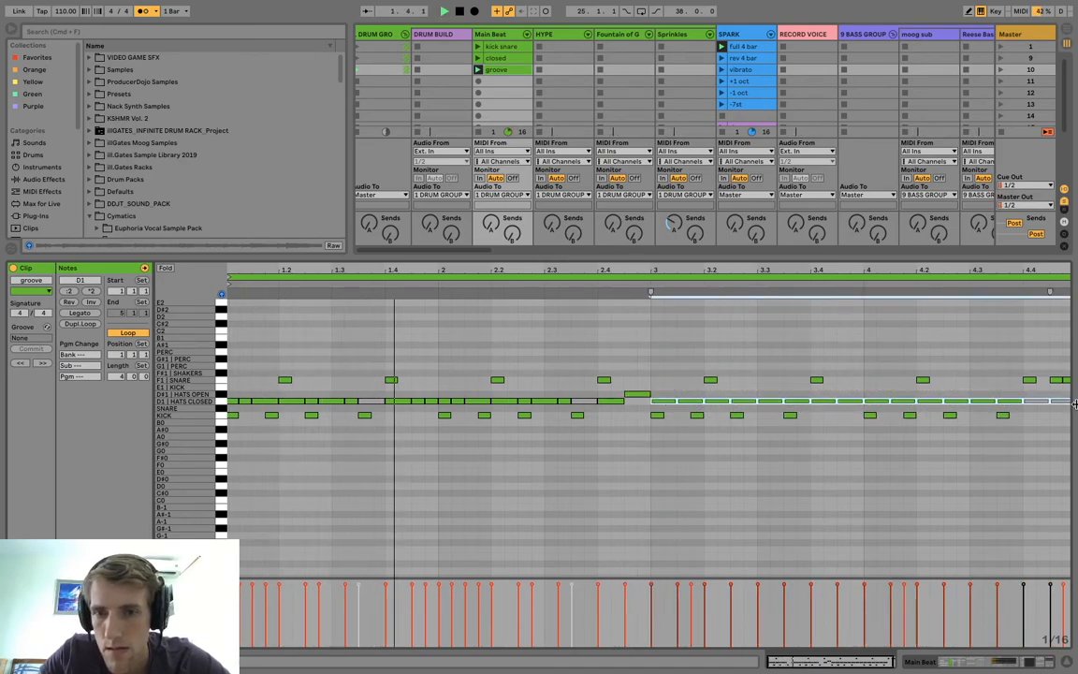
key(Delete)
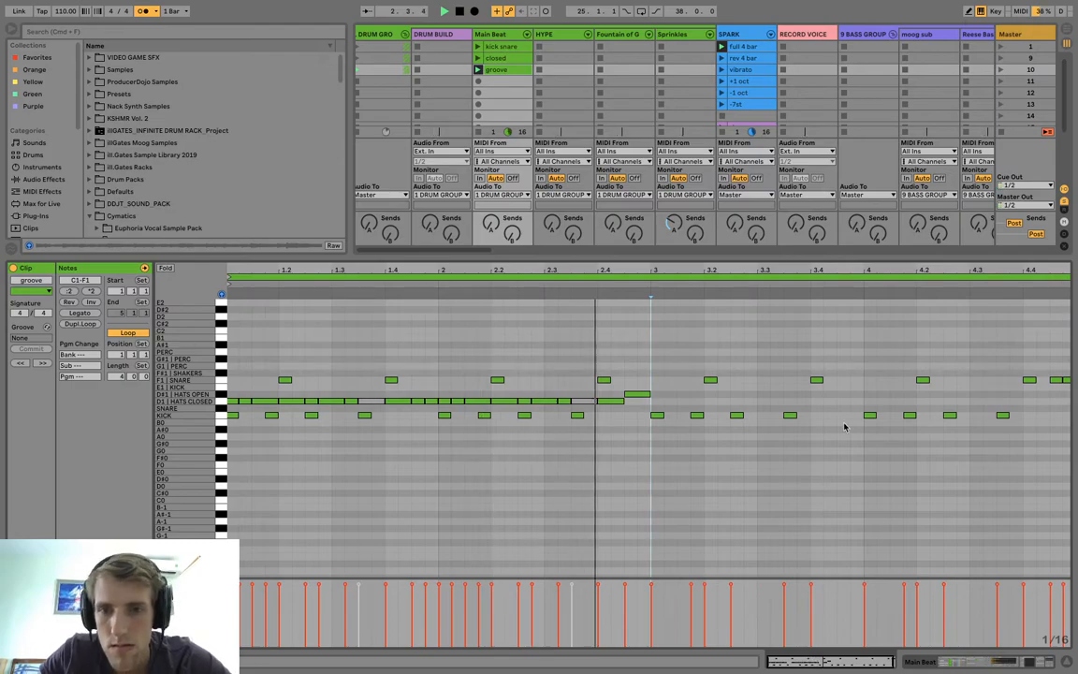
drag(648, 403, 65, 386)
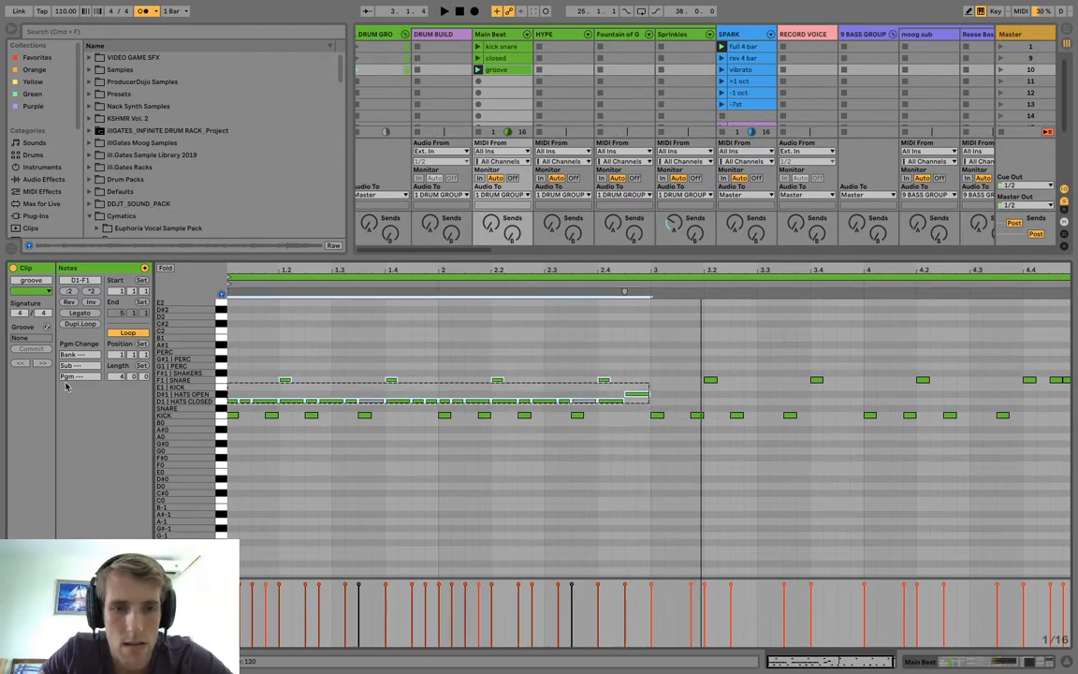
key(ctrl+d)
Deactivate the closed hi-hat at 4.4.1 and the open hat at 4.4.3, and play back the "groove" clip.
drag(1062, 407, 1027, 393)
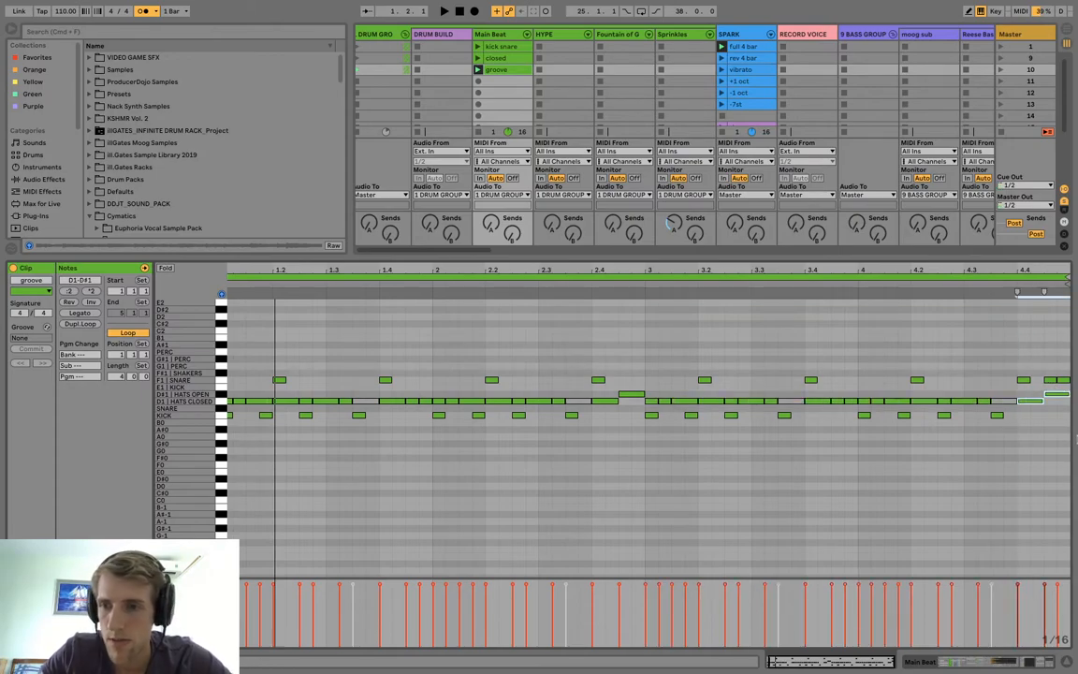
key(space)
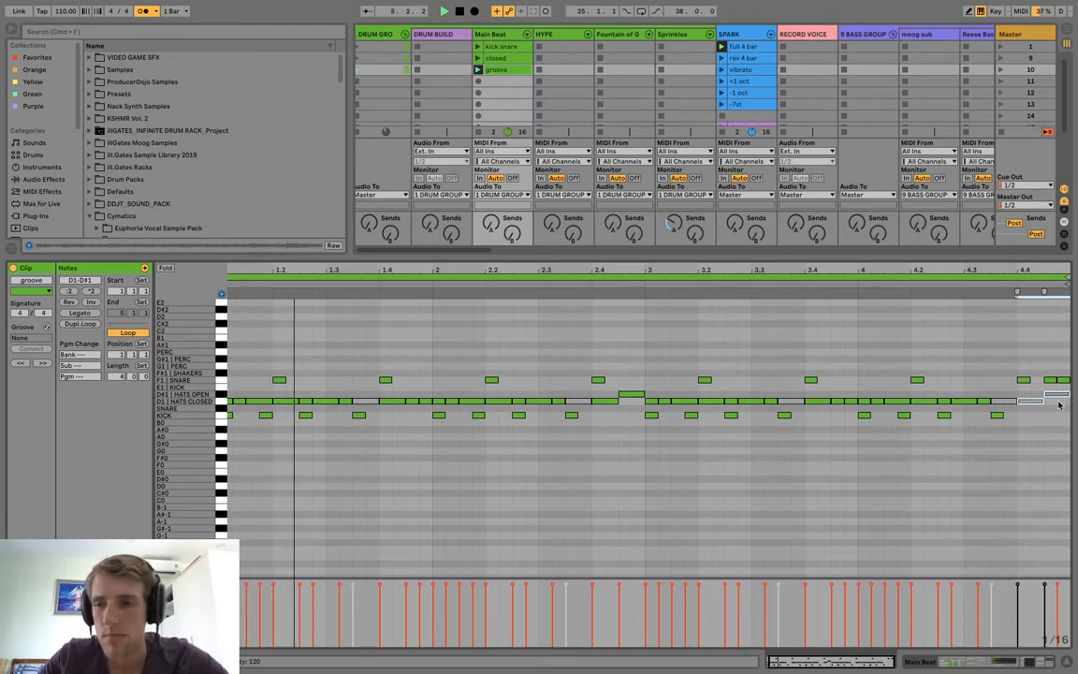
click(1009, 403)
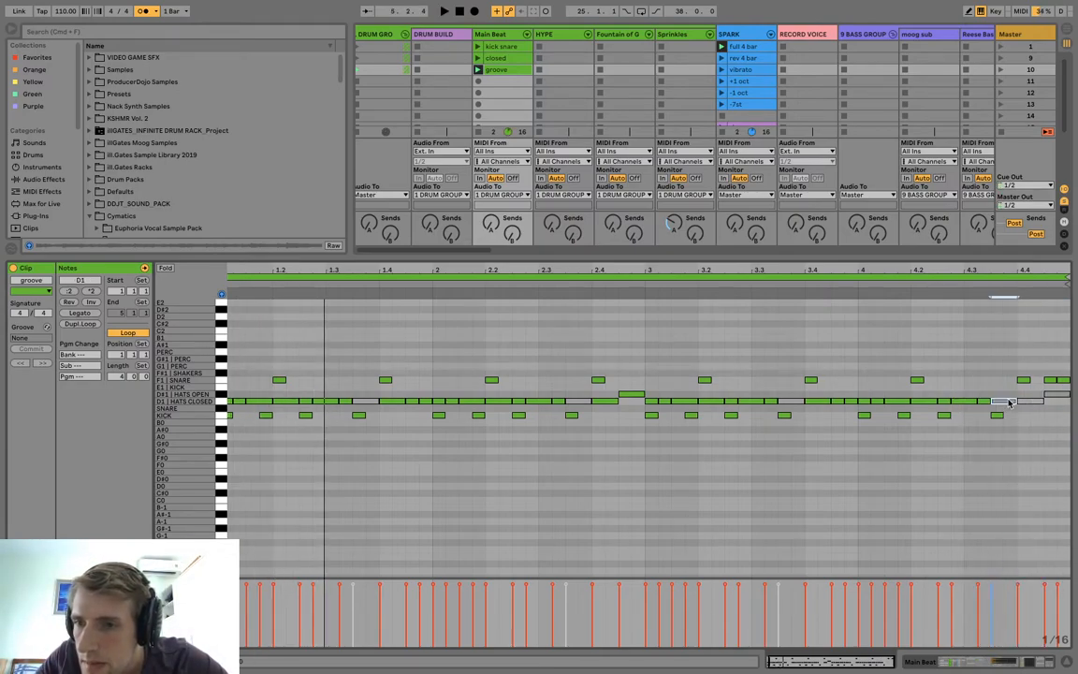
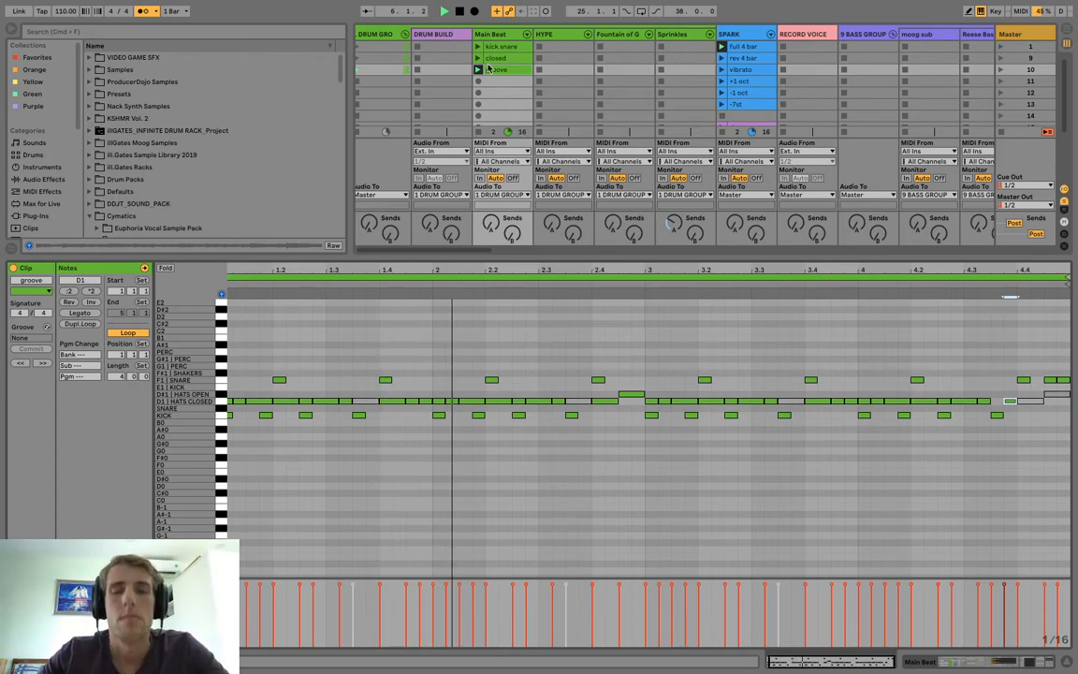
Duplicate the "groove" clip into the slot below as "perc 1", and add descending eighth-note PERC hits on A1, G#1 and G1 from 1.1.1.
mouse_move(497, 74)
mouse_down()
mouse_move(501, 97)
mouse_move(496, 81)
mouse_up()
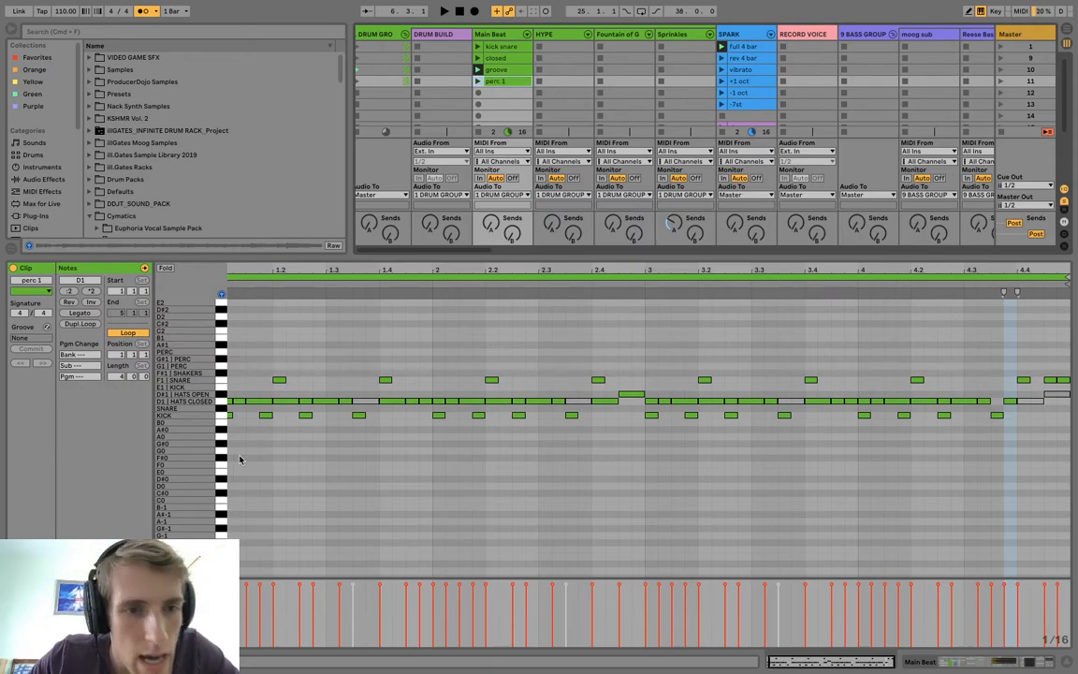
scroll(244, 355, up, 1)
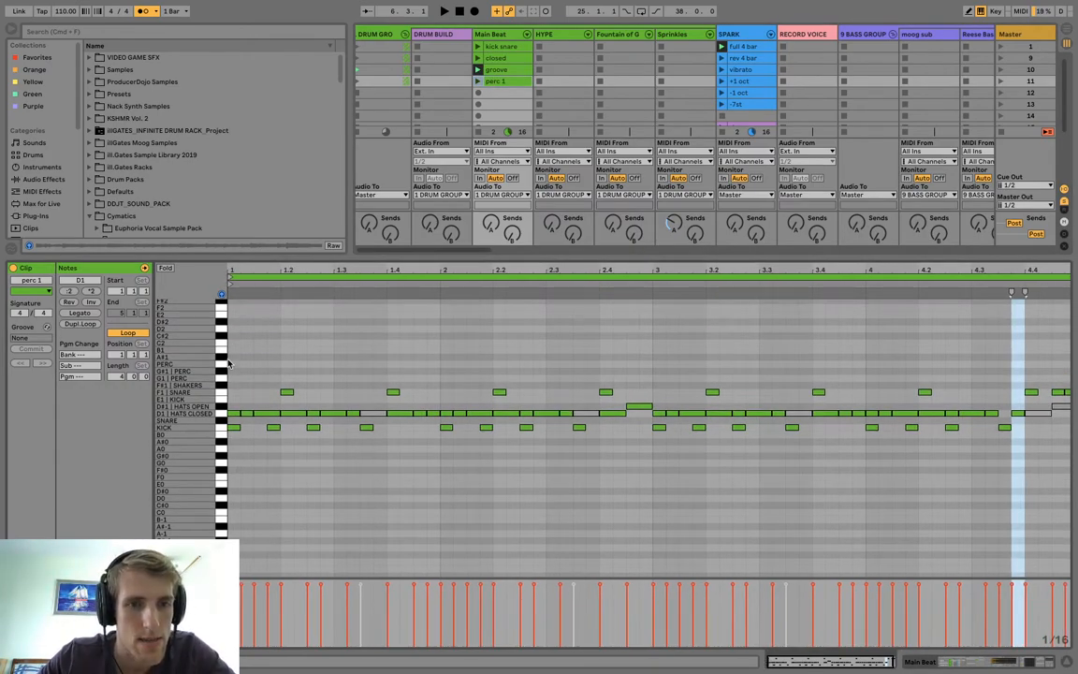
click(228, 362)
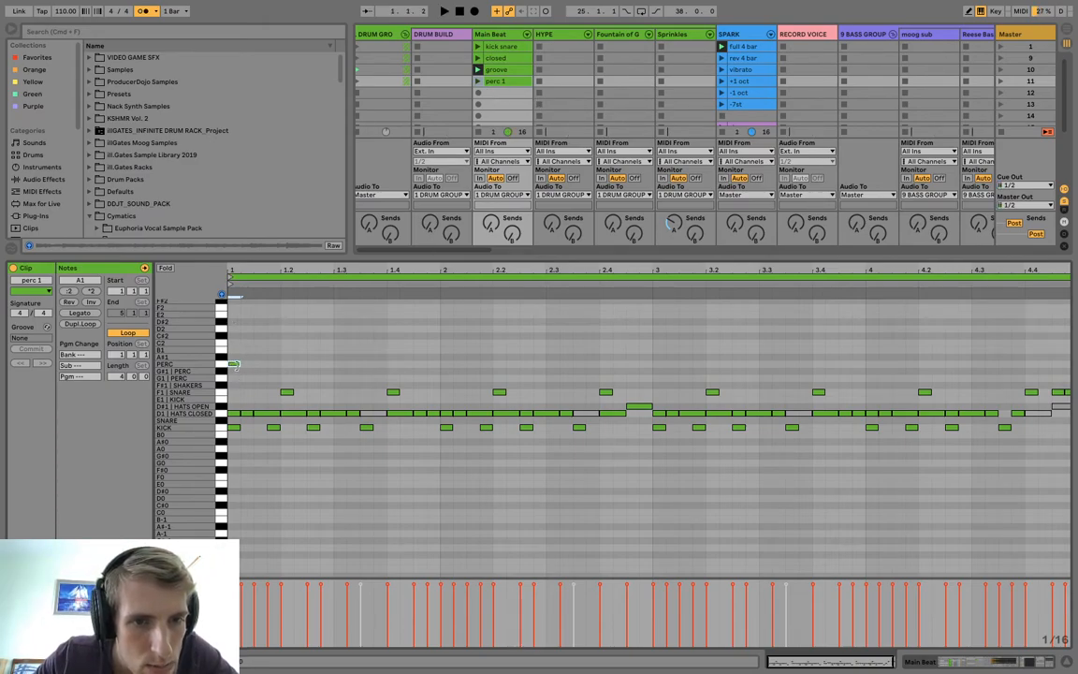
drag(255, 371, 299, 379)
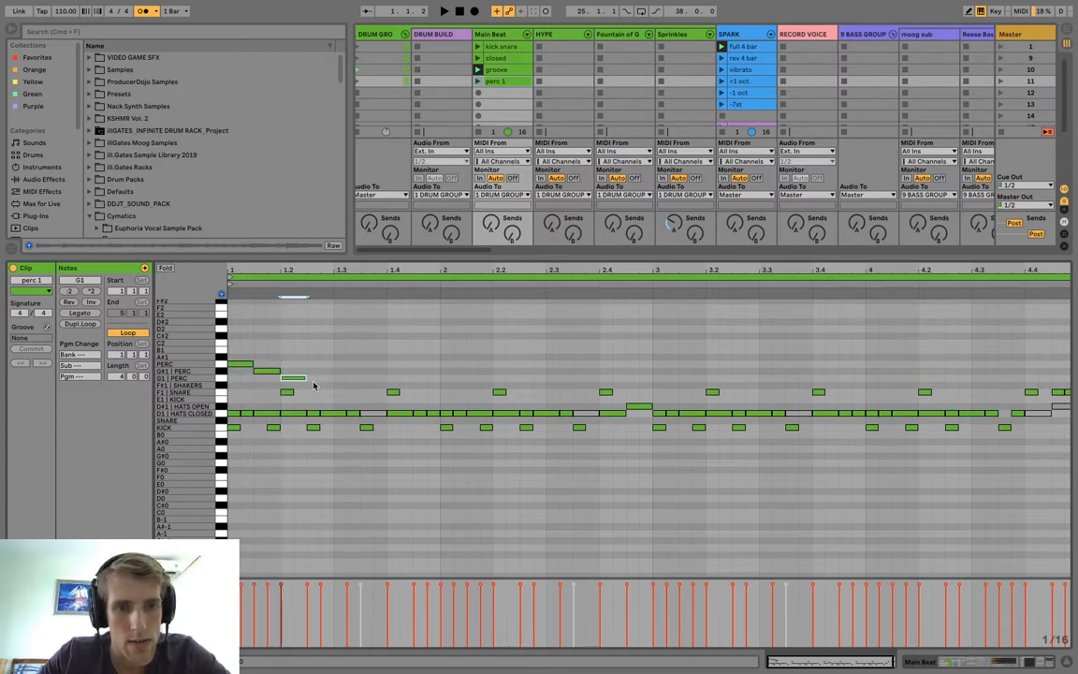
Repeat the three-note descending perc pattern across all four bars of "perc 1" and play the clip.
drag(305, 386, 130, 349)
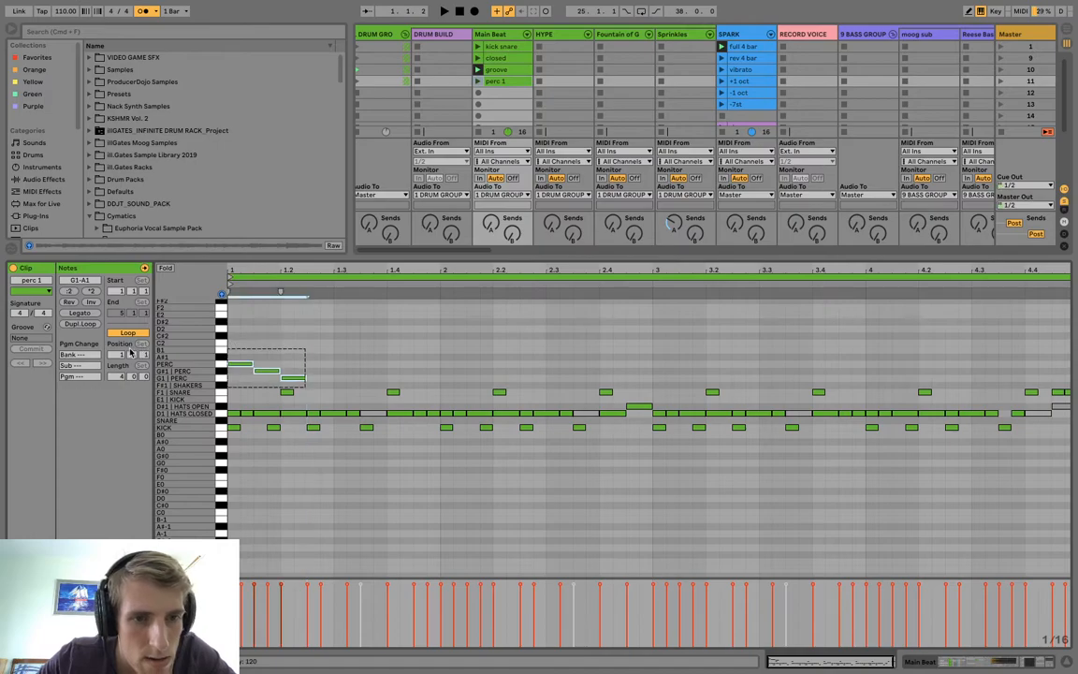
key(ctrl+d)
key(ctrl+d)
key(ctrl+d)
key(ctrl+d)
key(ctrl+d)
key(ctrl+d)
key(ctrl+d)
key(ctrl+d)
key(ctrl+d)
key(ctrl+d)
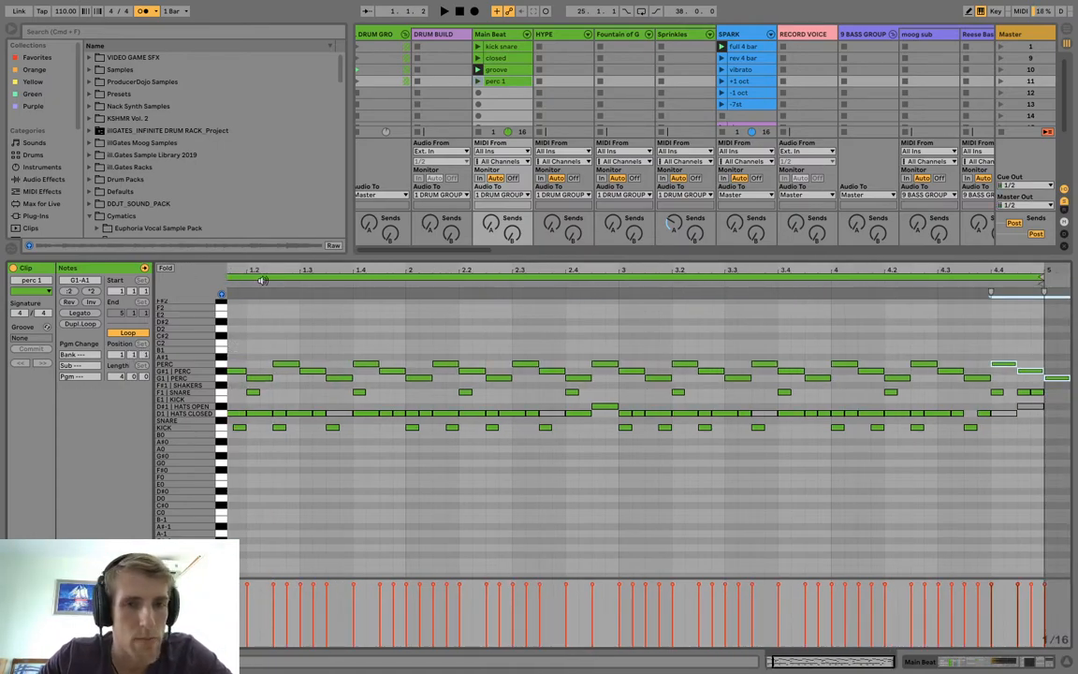
drag(266, 270, 298, 273)
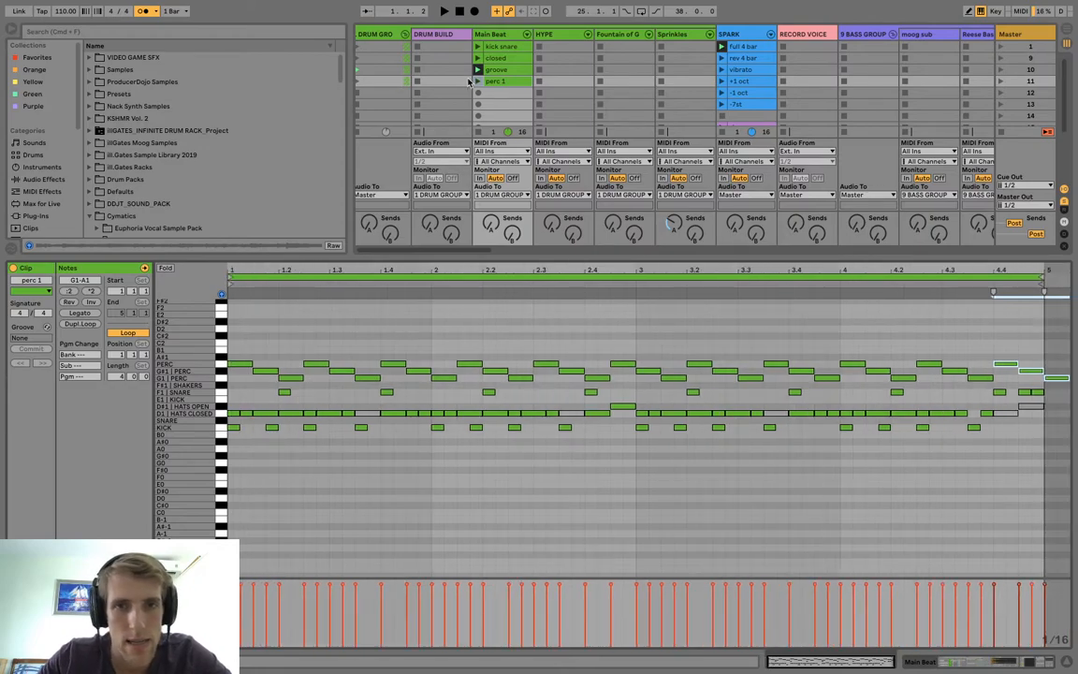
click(478, 82)
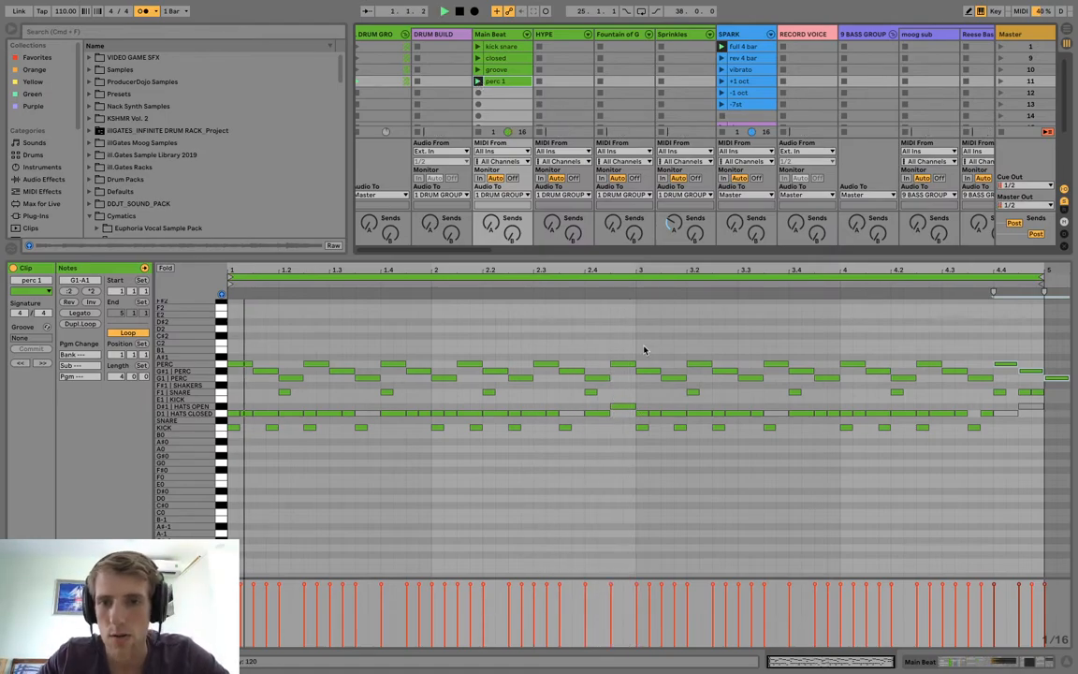
Replace the perc notes in bars 3–4 of "perc 1" with a duplicate of bars 1–2's perc pattern, and play it back.
drag(646, 344, 1069, 384)
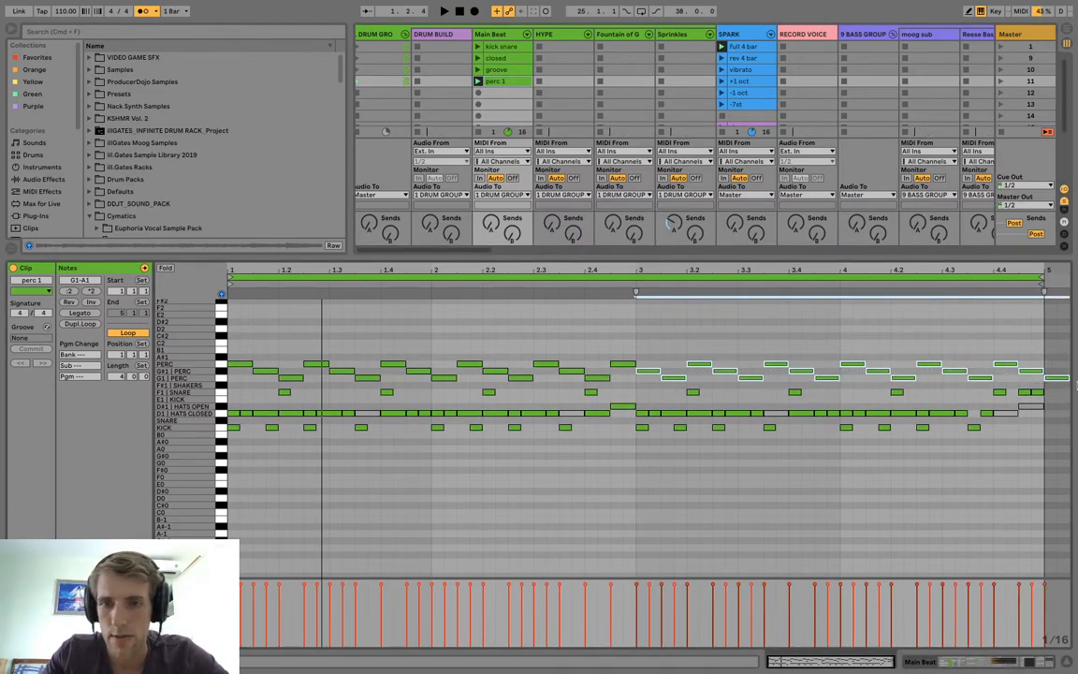
key(Delete)
drag(630, 350, 229, 384)
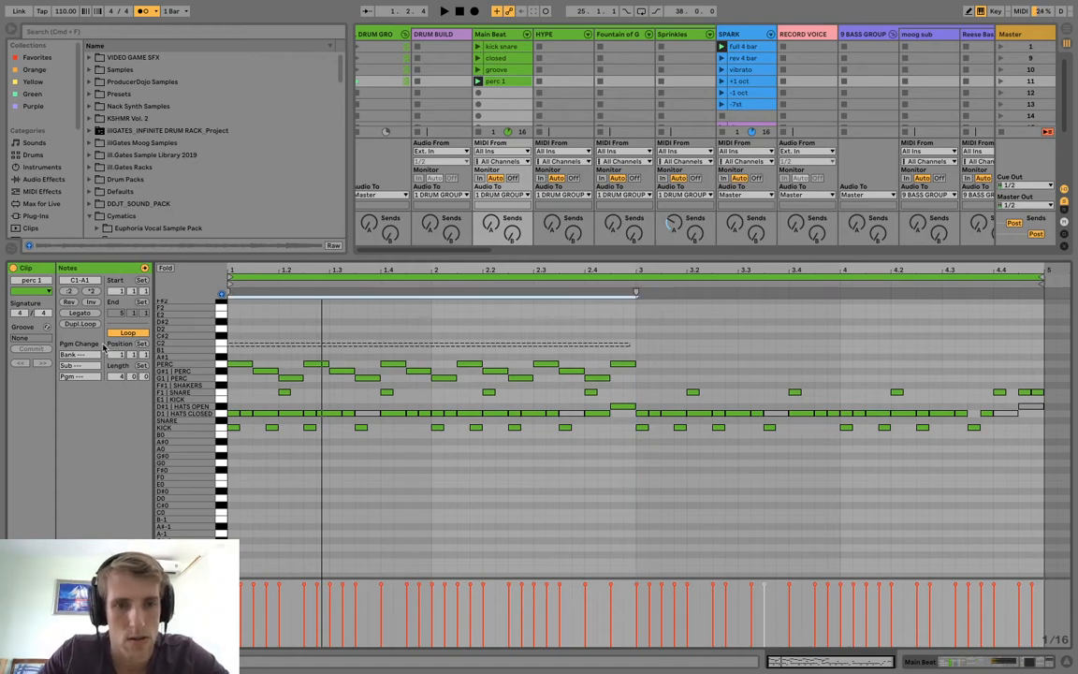
key(ctrl+d)
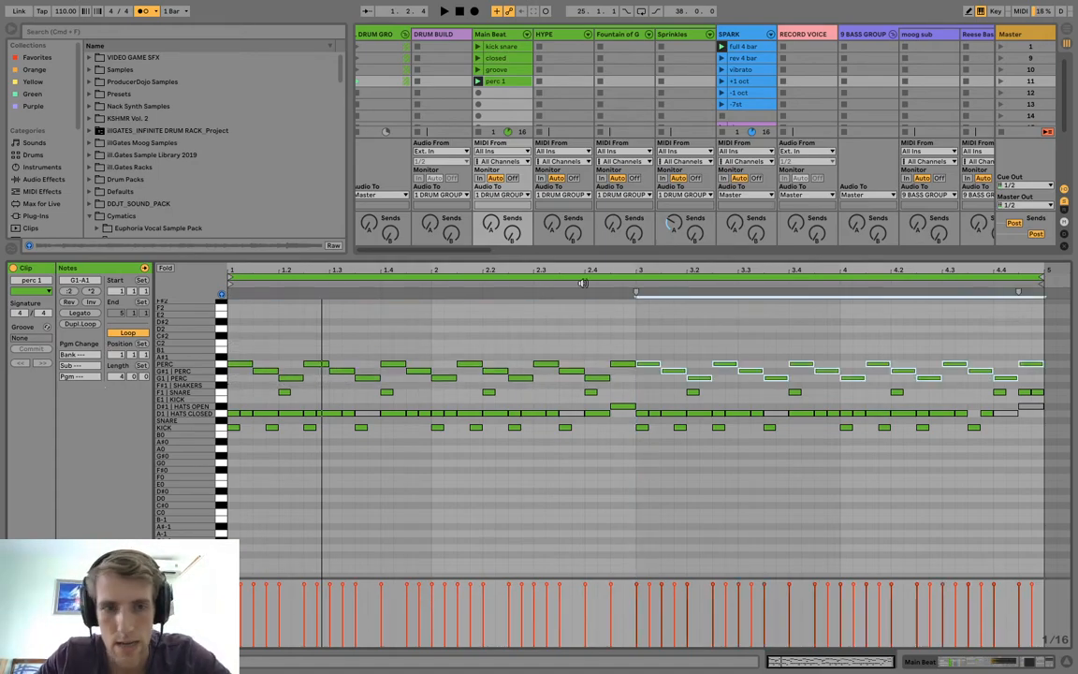
key(space)
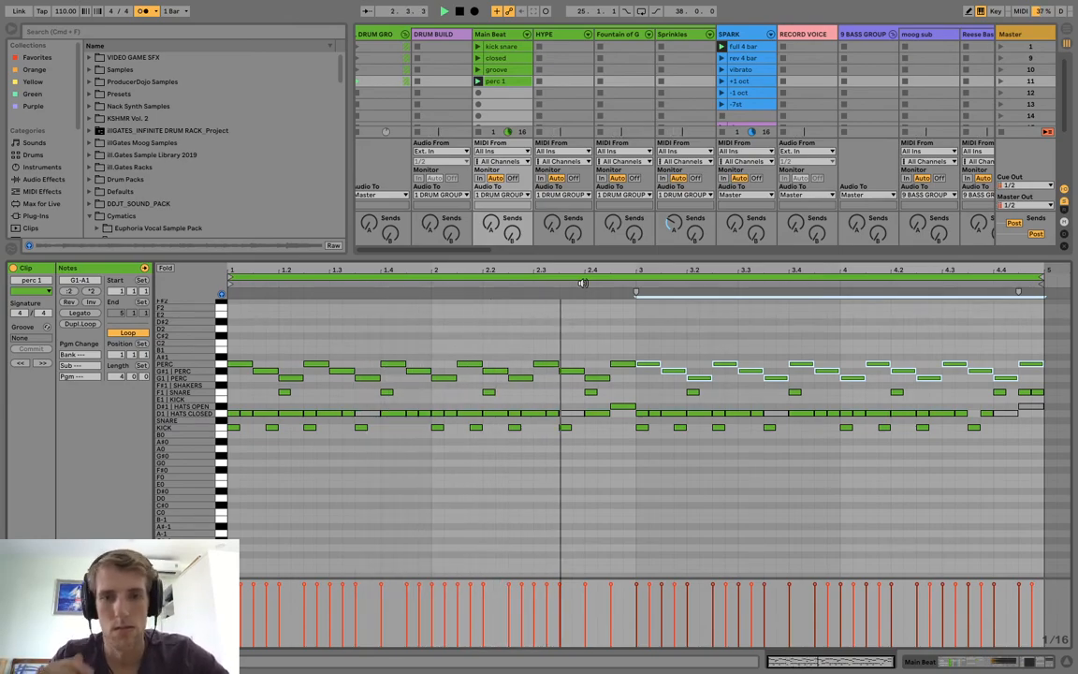
Raise the perc note at 2.4.1 to A1, and split the A1 perc note at 2.4.3 into two sixteenths.
click(595, 373)
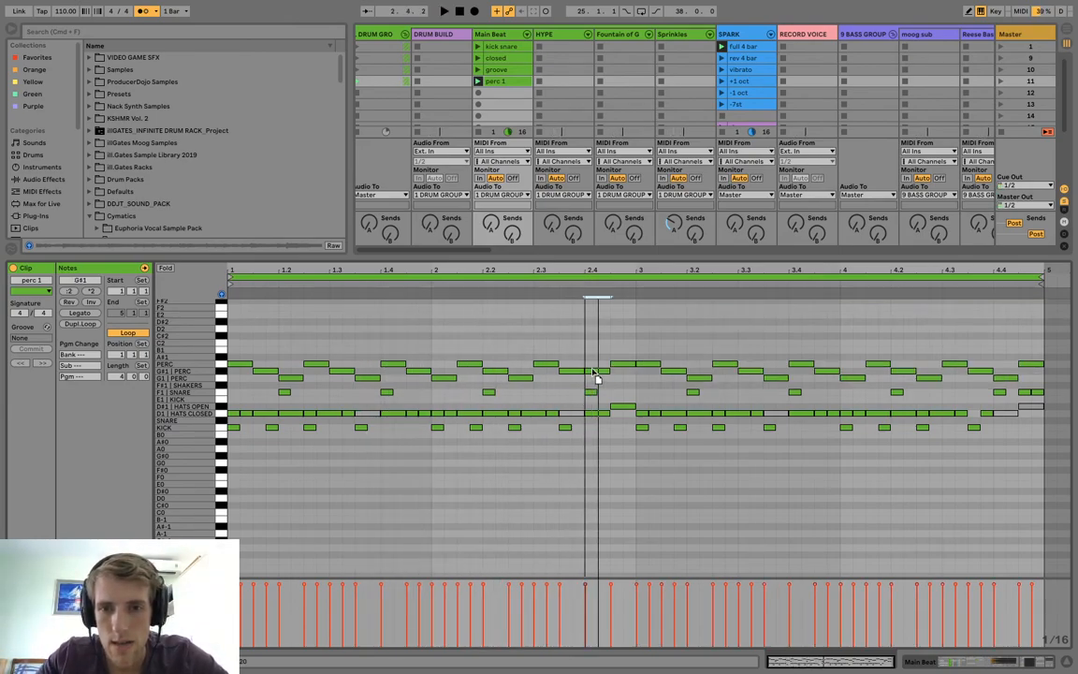
key(Right)
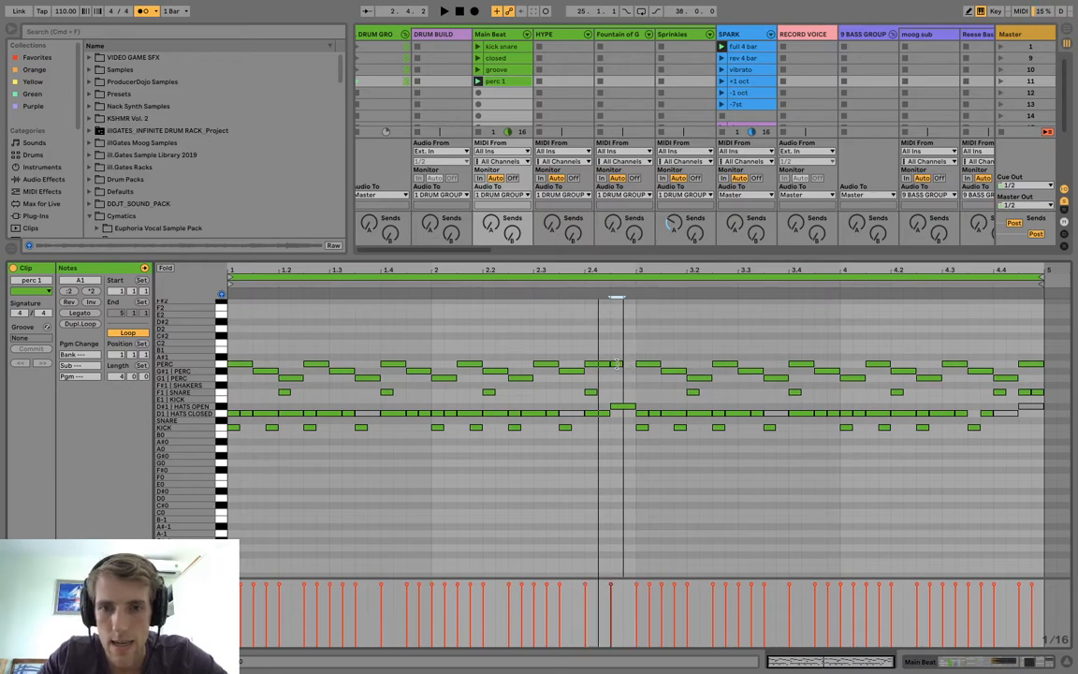
drag(623, 363, 618, 362)
key(super+d)
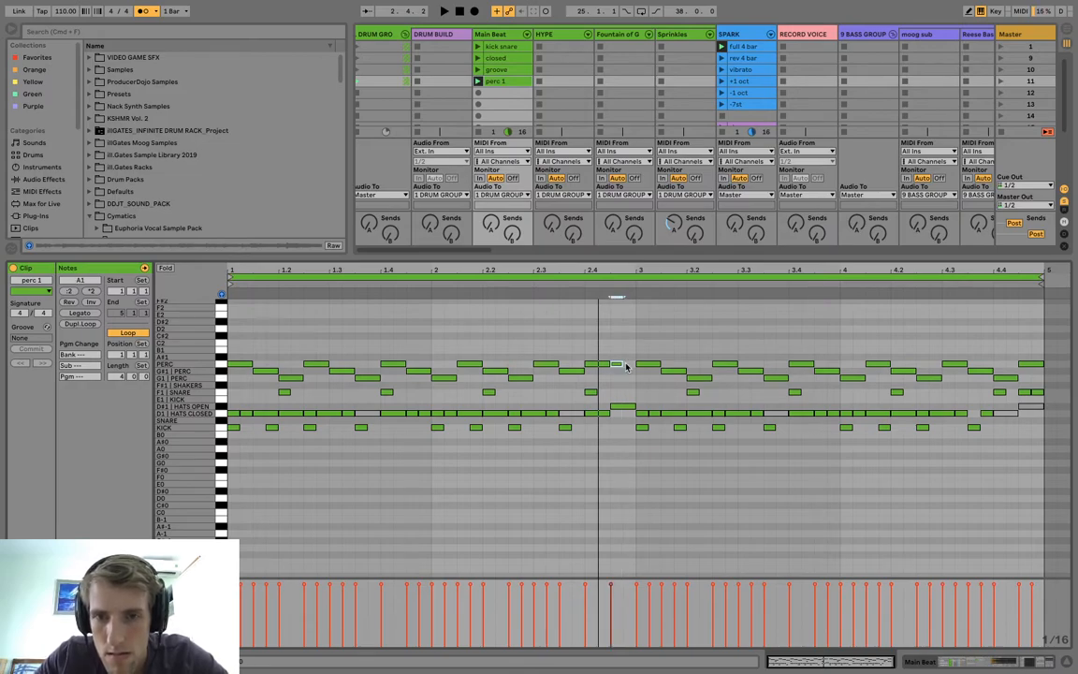
key(space)
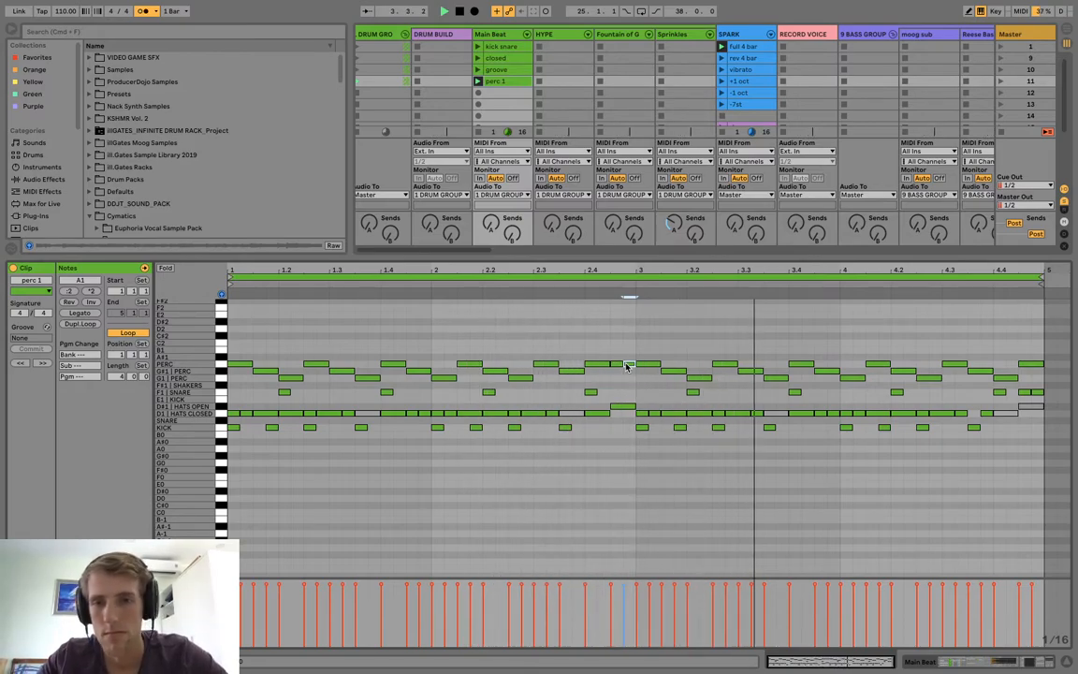
Lower the two sixteenth perc notes ending bar 2 to G1, and delete the perc notes in beat 4.4.
key(space)
drag(615, 361, 641, 369)
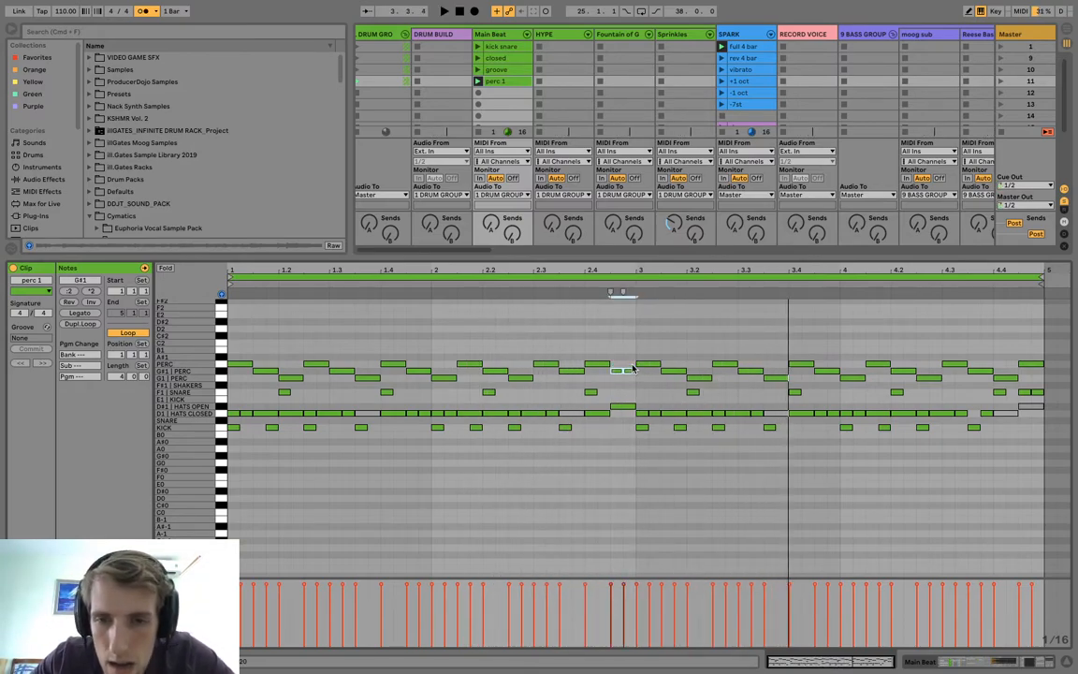
key(space)
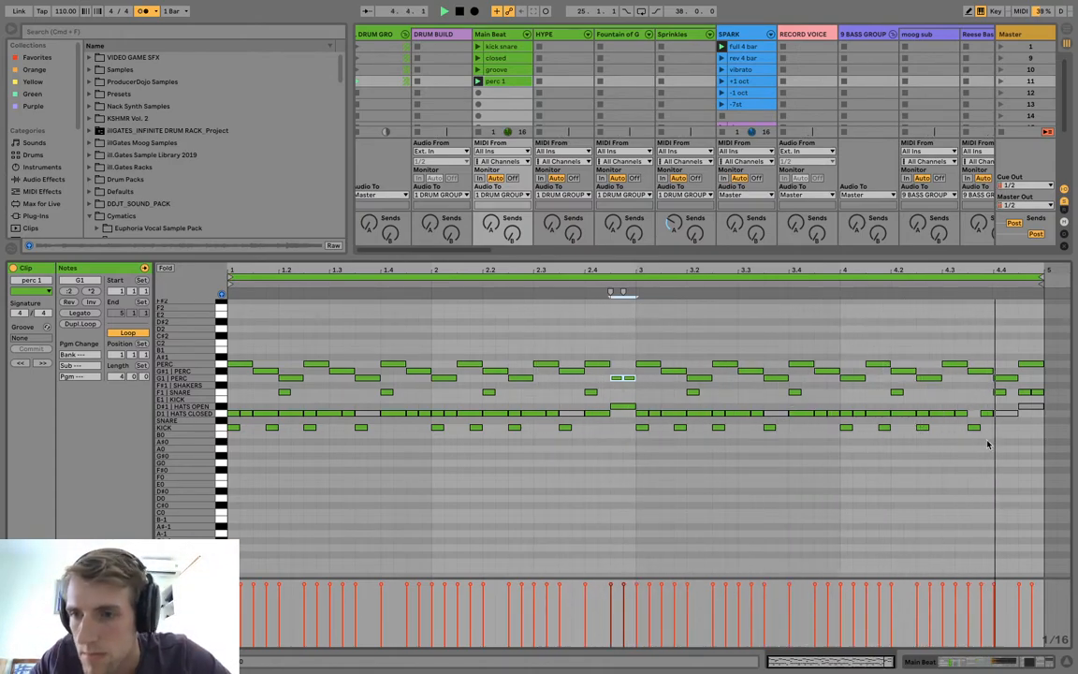
key(Delete)
key(space)
key(space)
Duplicate "perc 1" into the next slot as "perc 2", and reorder its first three perc notes to ascend G1, G#1, A1.
drag(522, 81, 497, 94)
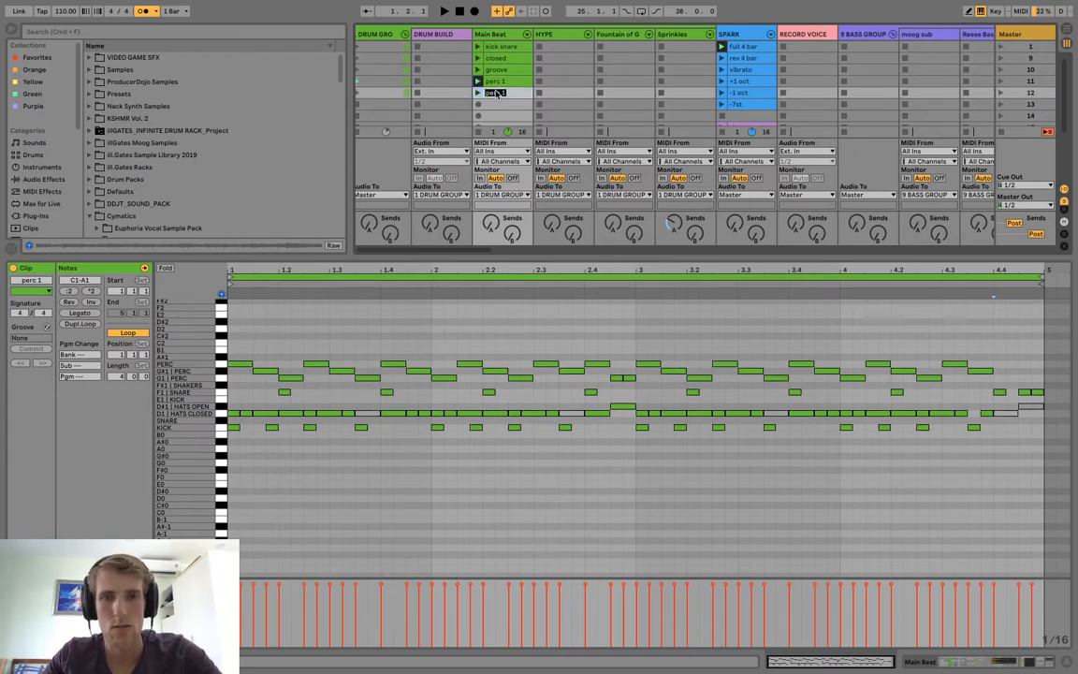
scroll(497, 94, down, 1)
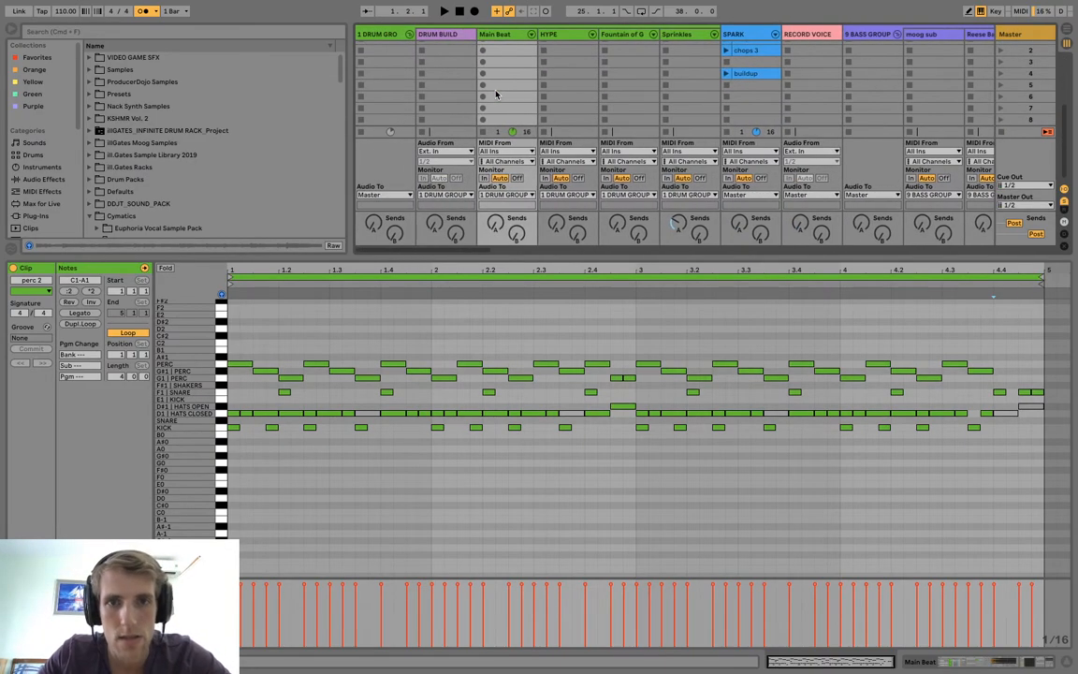
click(249, 365)
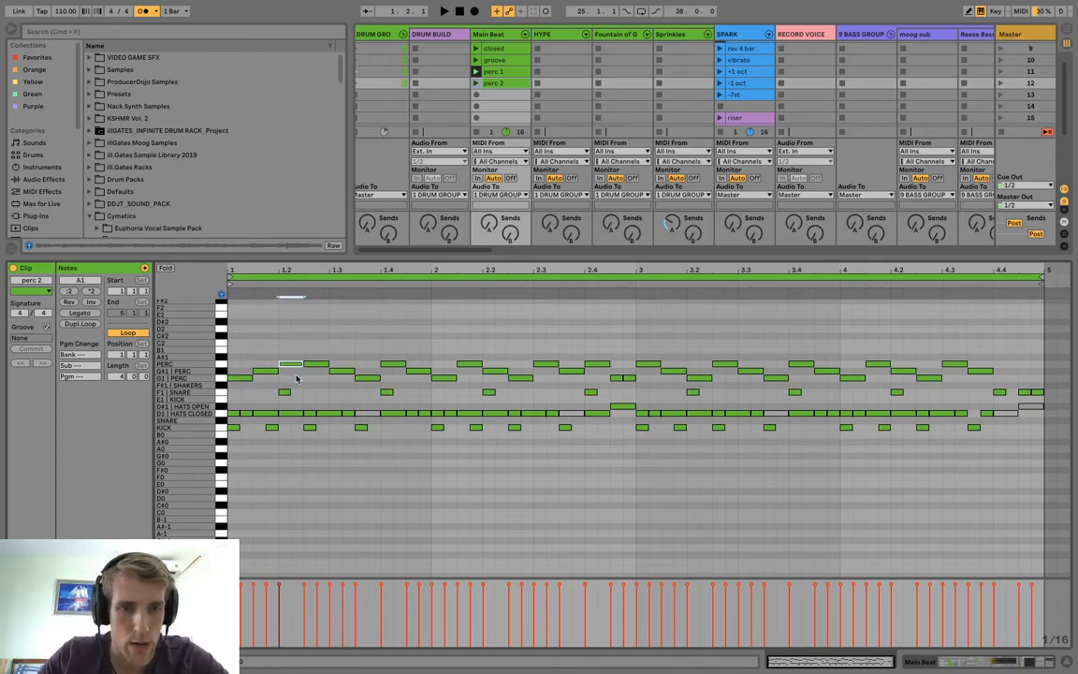
Delete the remaining perc notes in "perc 2" and repeat the ascending three-note pattern across all four bars.
drag(313, 353, 1065, 383)
key(Delete)
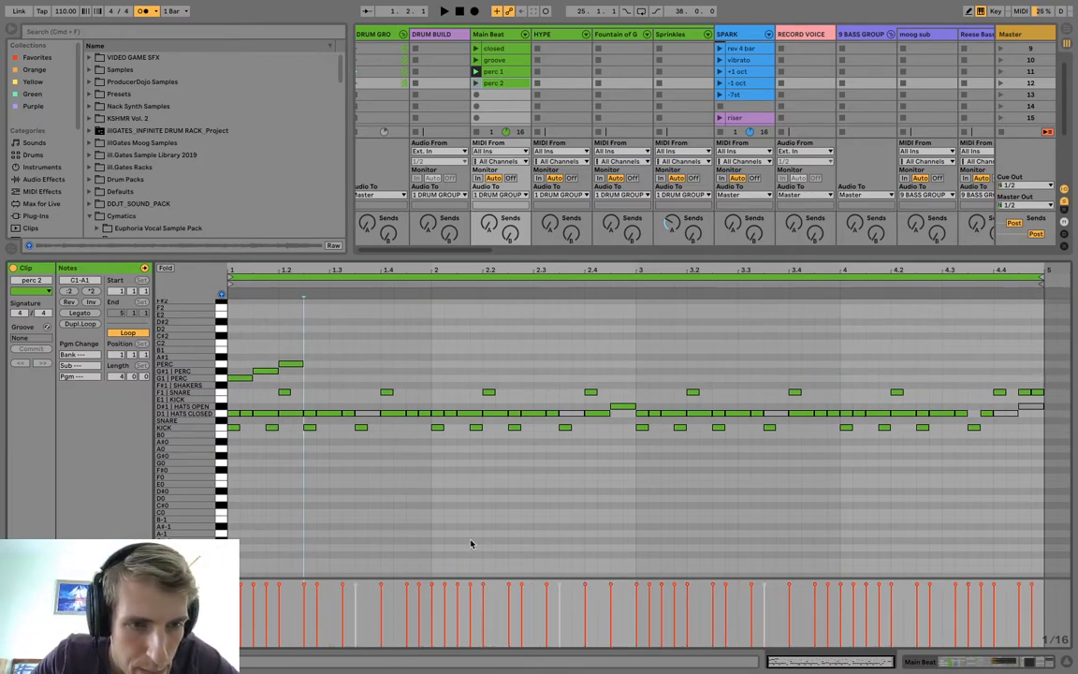
drag(210, 378, 189, 389)
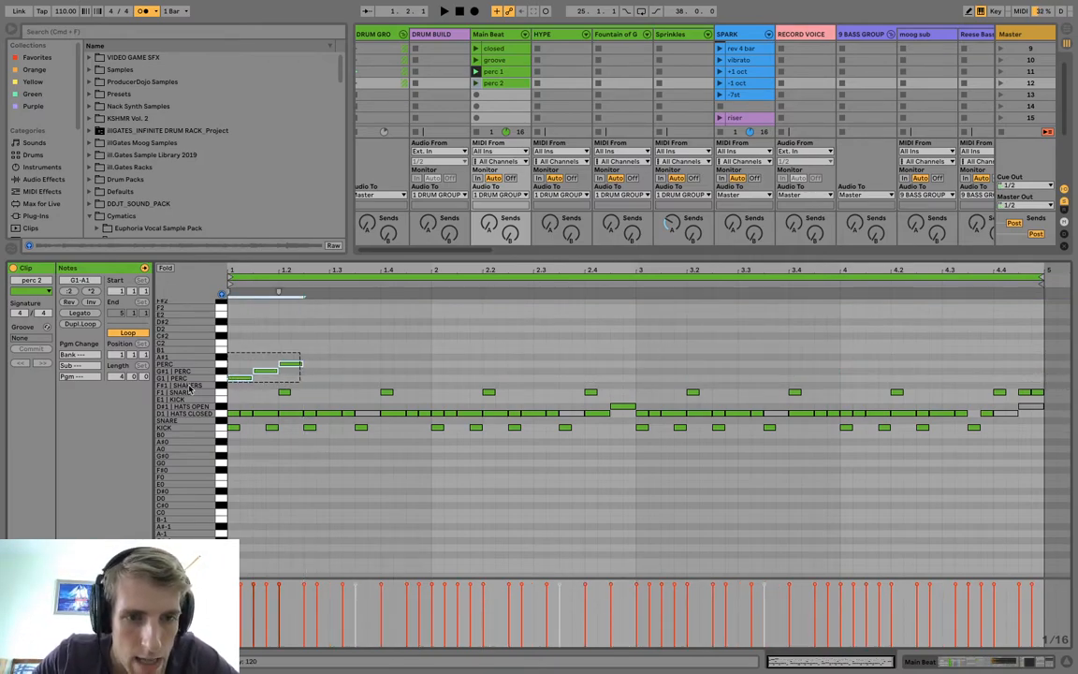
key(super+d)
key(super+d)
key(super+d)
key(super+d)
key(super+d)
key(super+d)
key(super+d)
key(super+d)
key(super+d)
key(super+d)
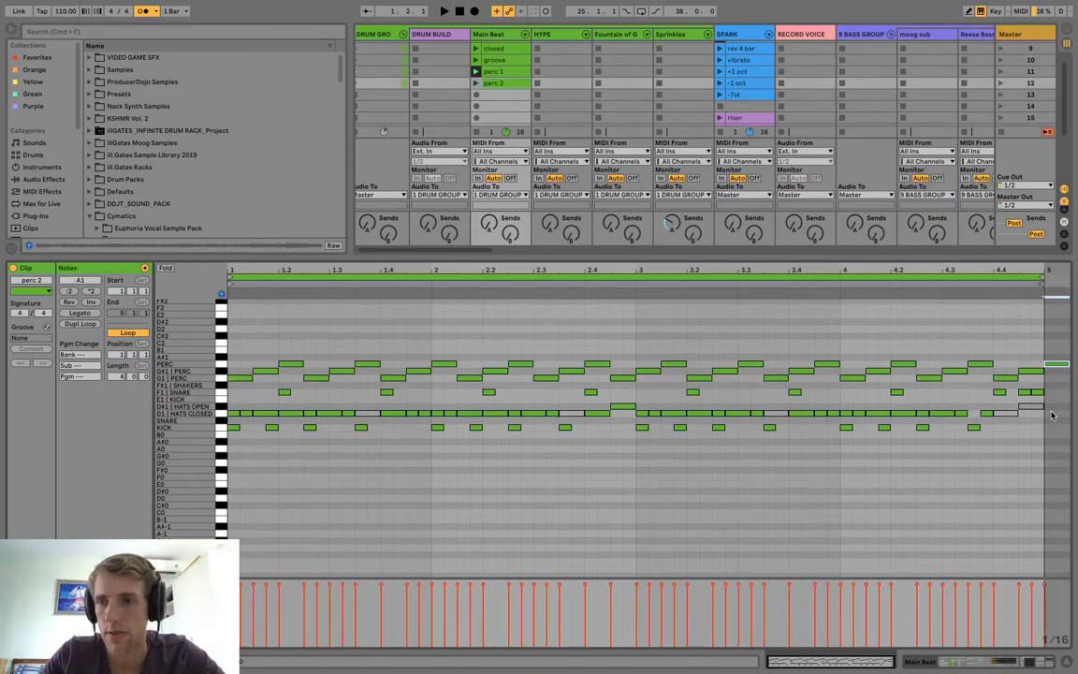
Deactivate the perc notes in beat 4.4 and recolour the "perc 2" clip a darker green.
drag(1008, 356, 1028, 386)
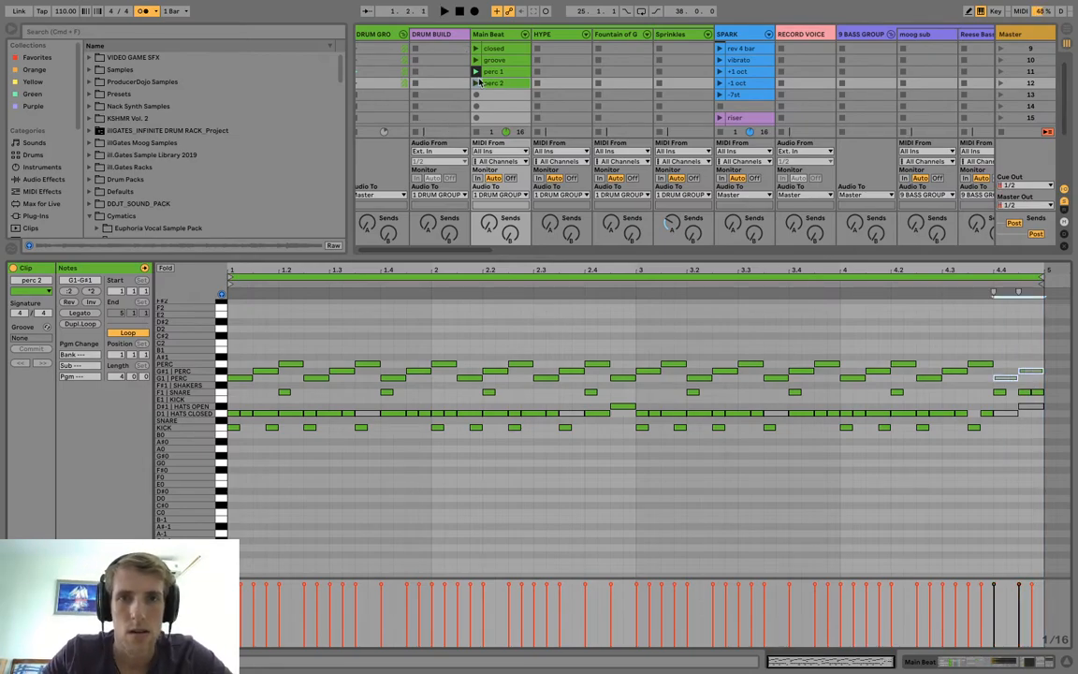
right_click(492, 83)
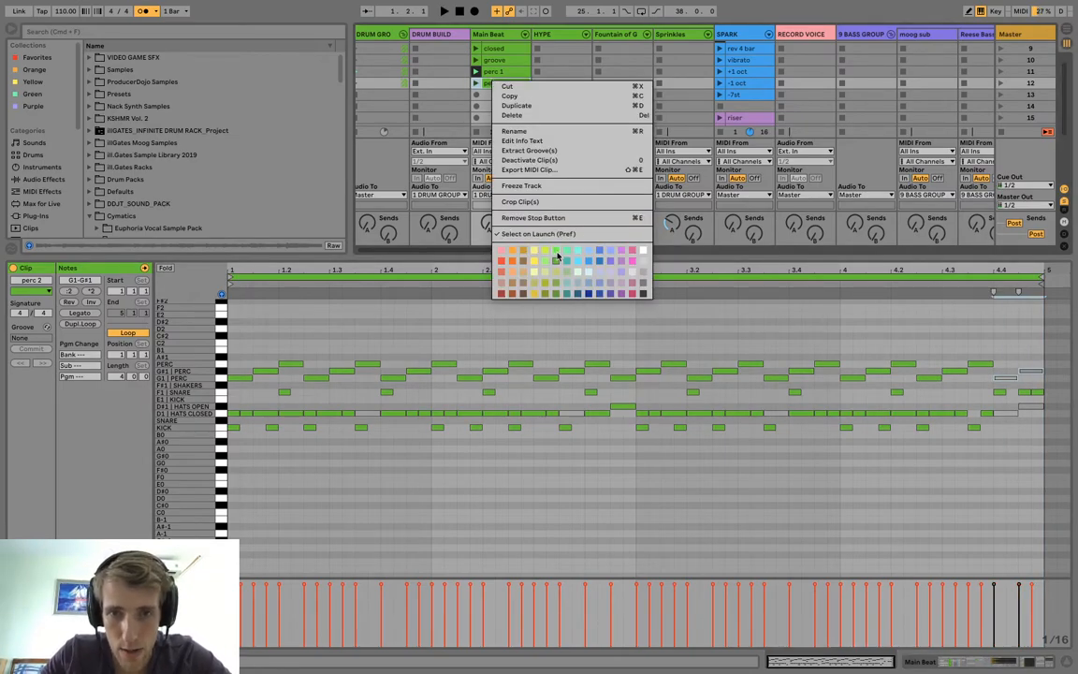
click(558, 307)
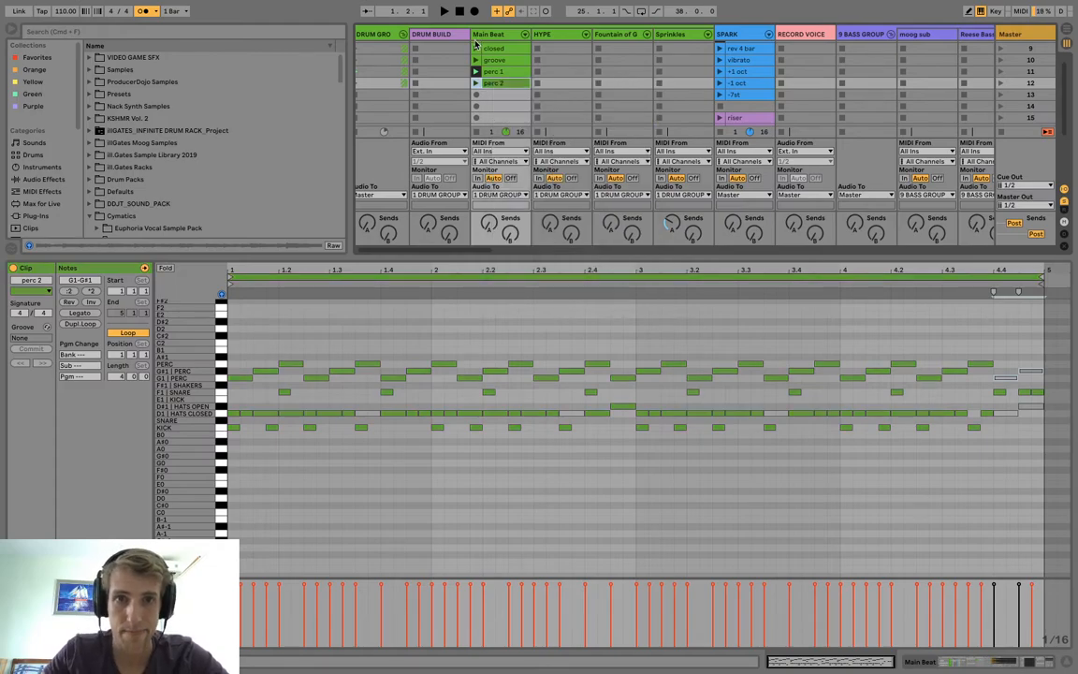
Play "perc 2" and replace the perc notes in bars 3–4 with a duplicate of bars 1–2's pattern.
click(477, 84)
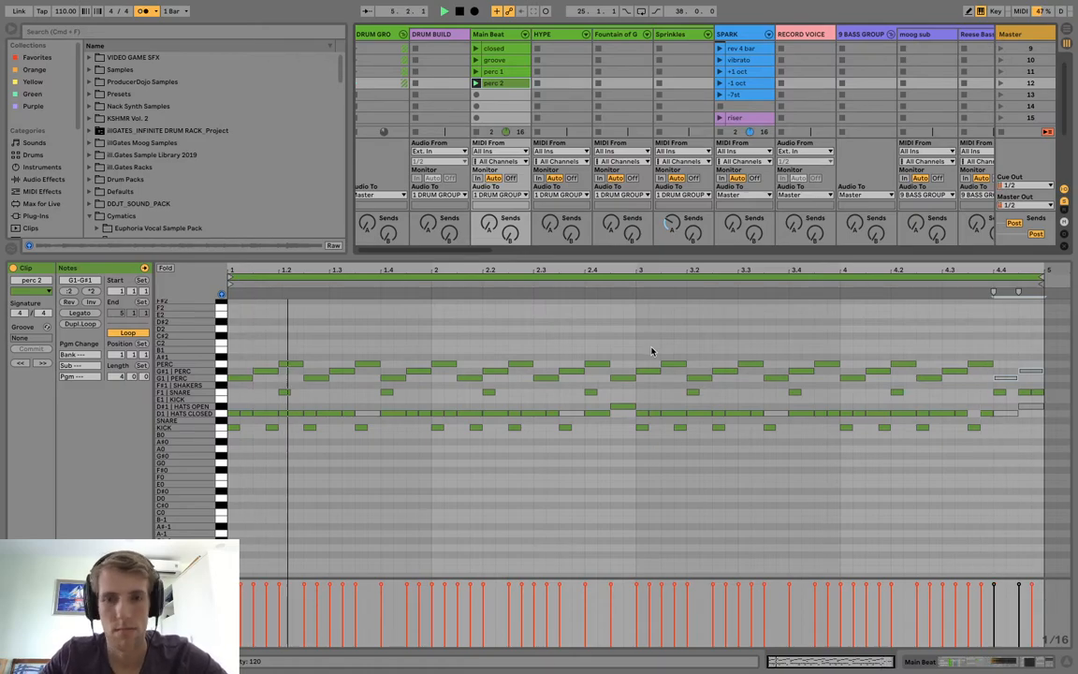
drag(652, 351, 1031, 383)
key(Delete)
drag(632, 389, 117, 325)
drag(234, 339, 634, 390)
key(ctrl+d)
key(space)
Replace the perc note at 2.4.3 with two sixteenths on G#1, and deactivate the perc notes in beat 4.4.
click(619, 365)
drag(628, 378, 633, 372)
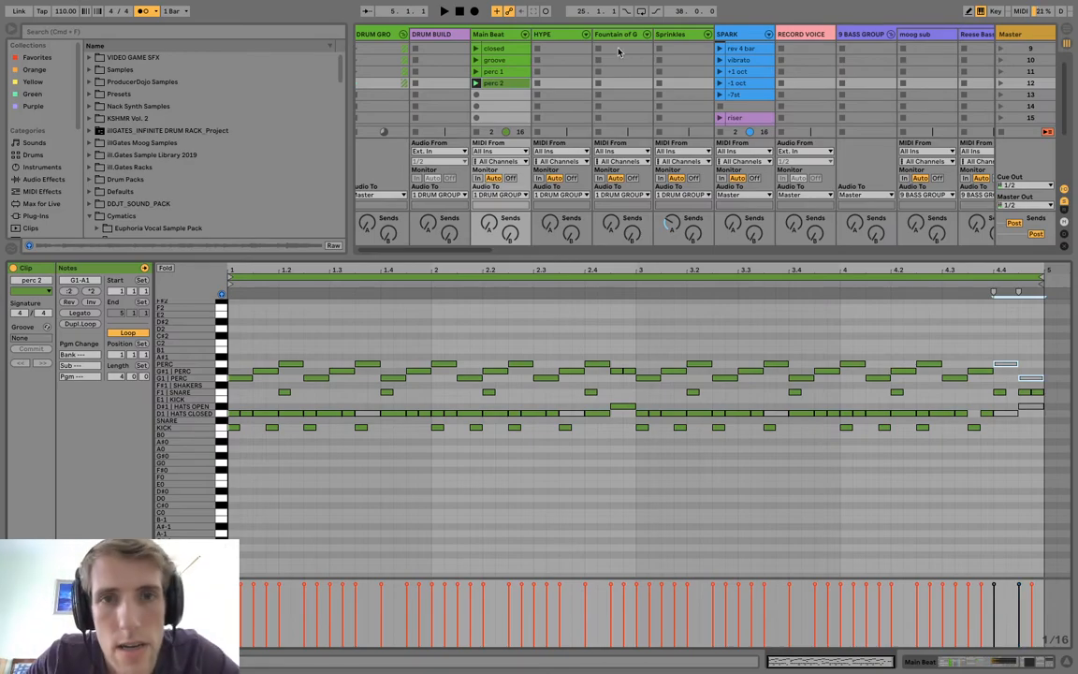
Create a new empty MIDI clip on the Main Beat track in scene 14.
scroll(501, 95, up, 1)
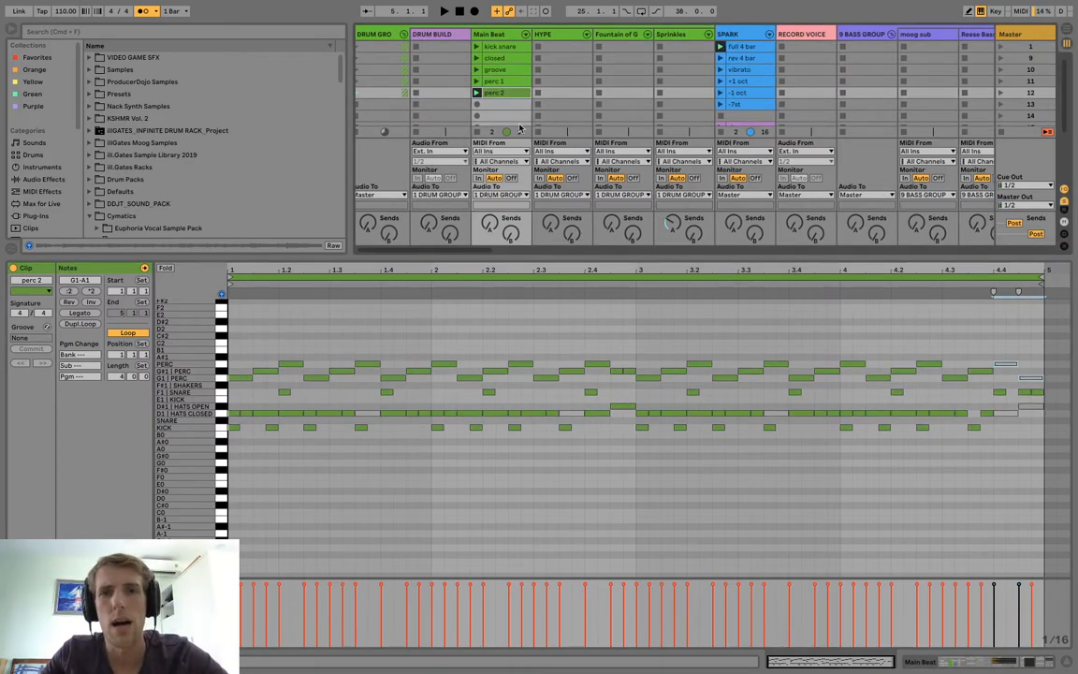
scroll(562, 107, down, 1)
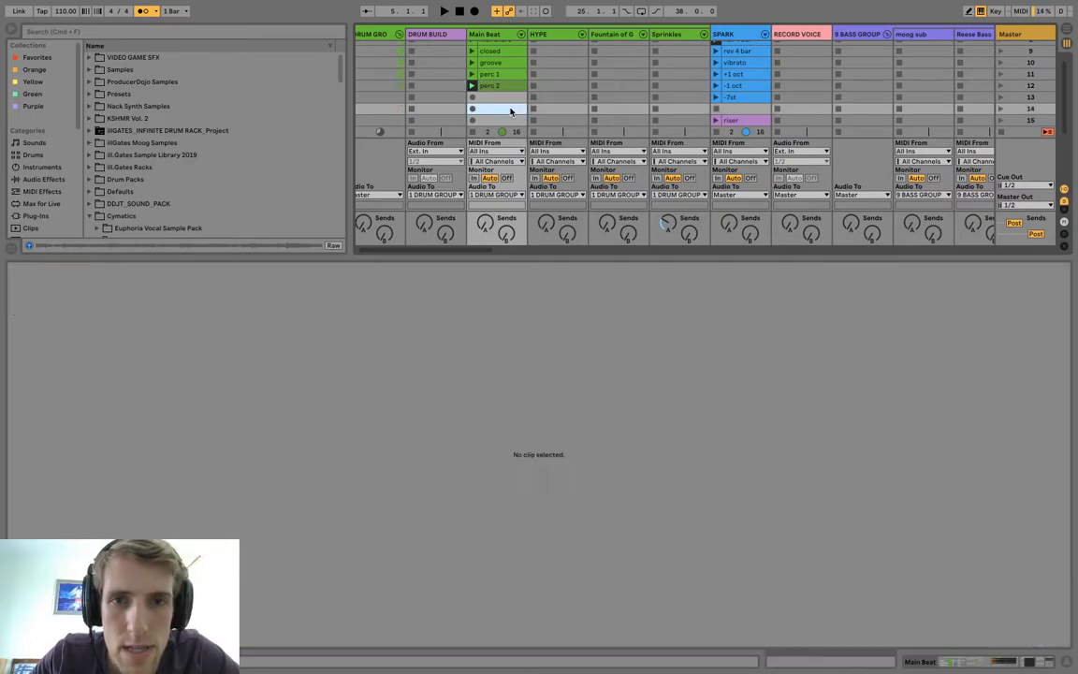
double_click(510, 109)
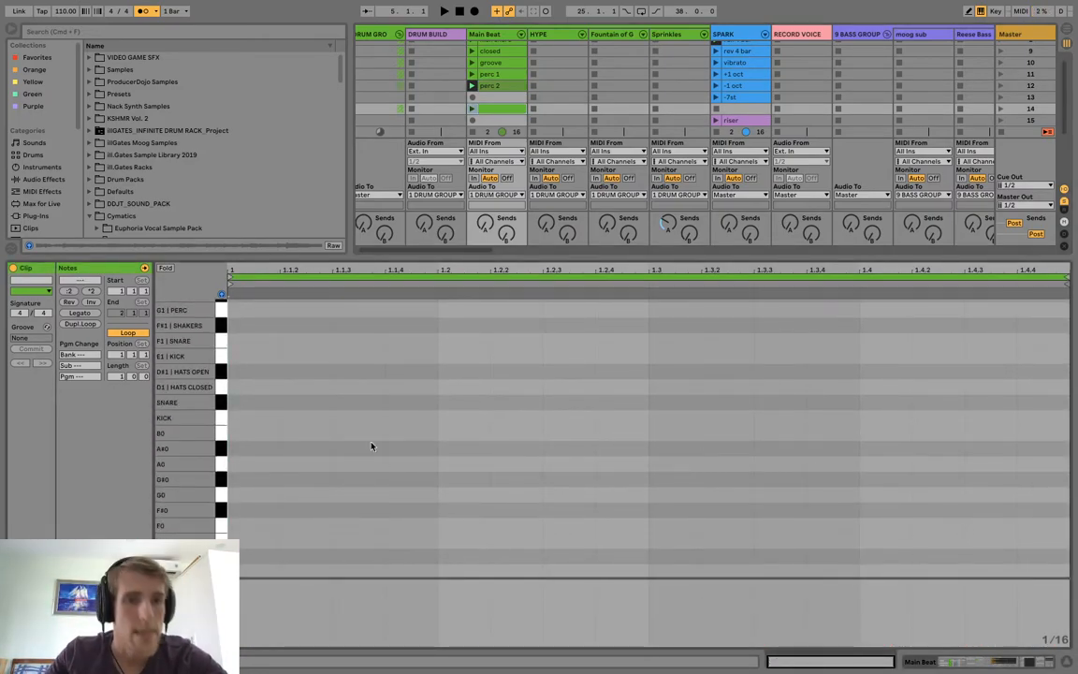
Draw a kick note at 1.1.1, lengthen it to an eighth note, and duplicate it to fill bar 1.
scroll(349, 464, up, 3)
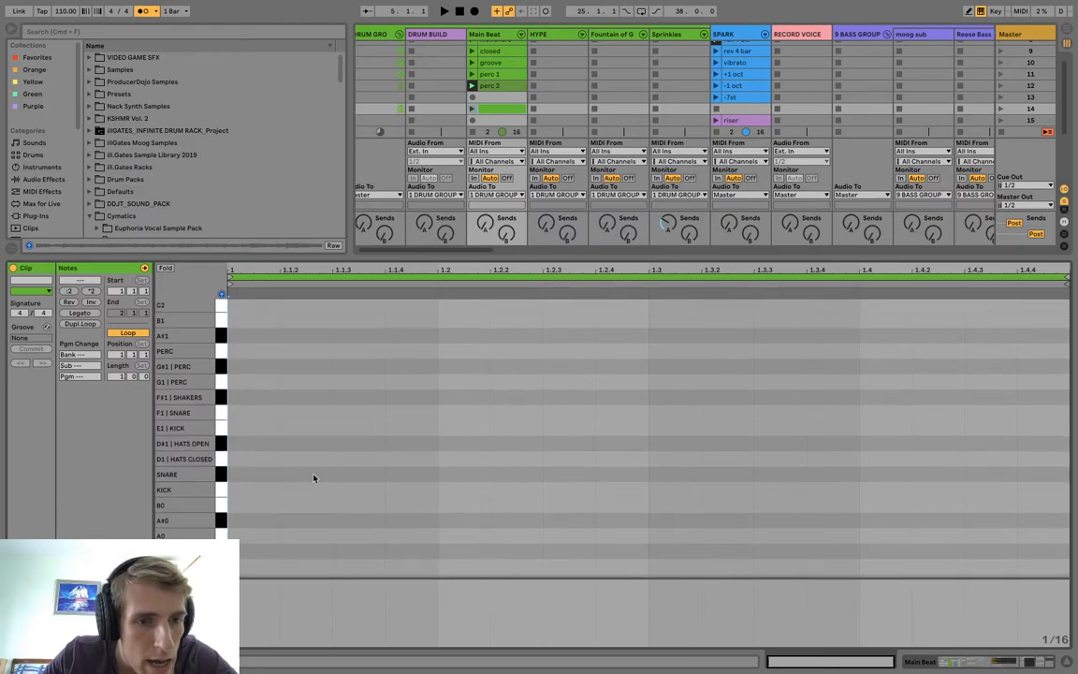
double_click(245, 489)
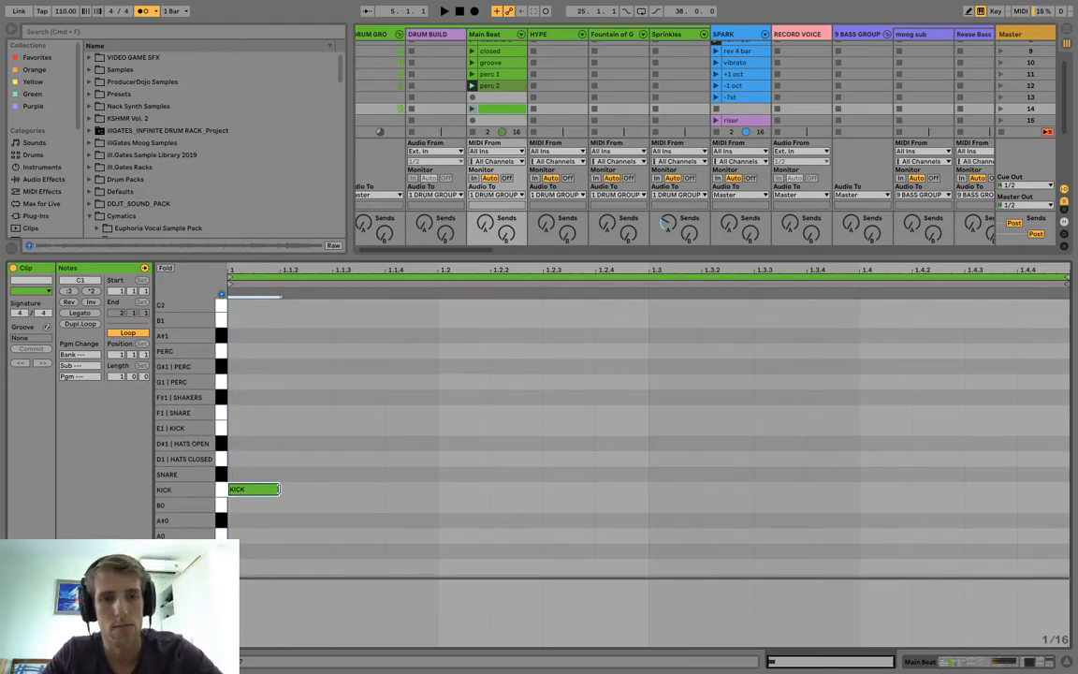
drag(277, 488, 328, 481)
key(super+d)
key(super+d)
key(super+d)
key(super+d)
key(super+d)
key(super+d)
key(super+d)
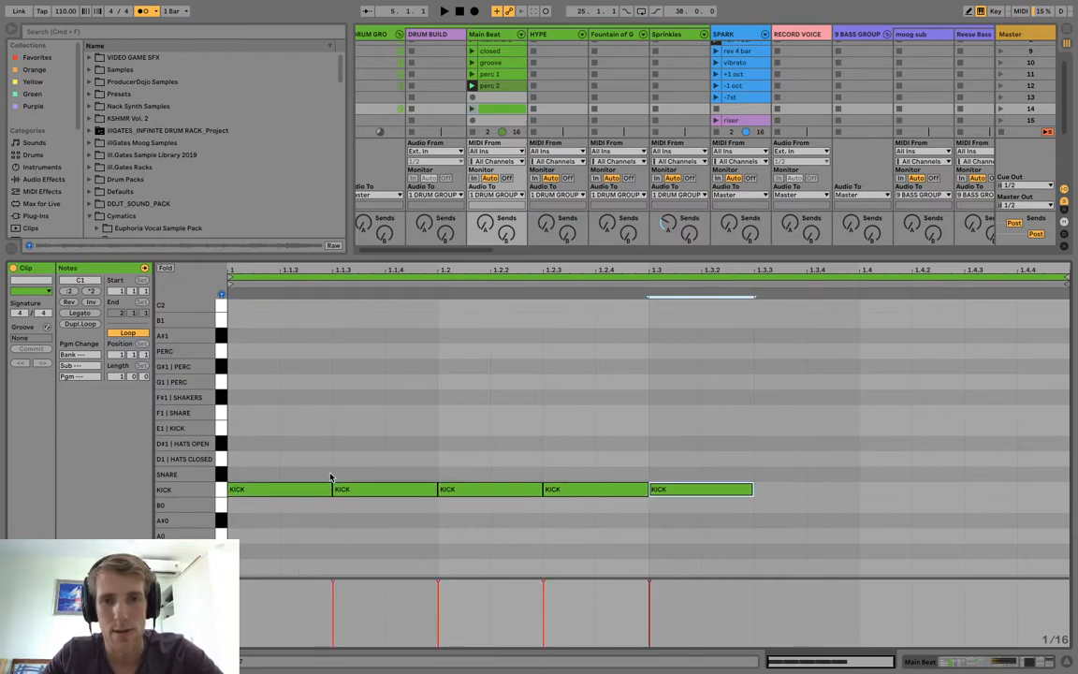
key(super+d)
key(super+d)
key(super+z)
key(super+z)
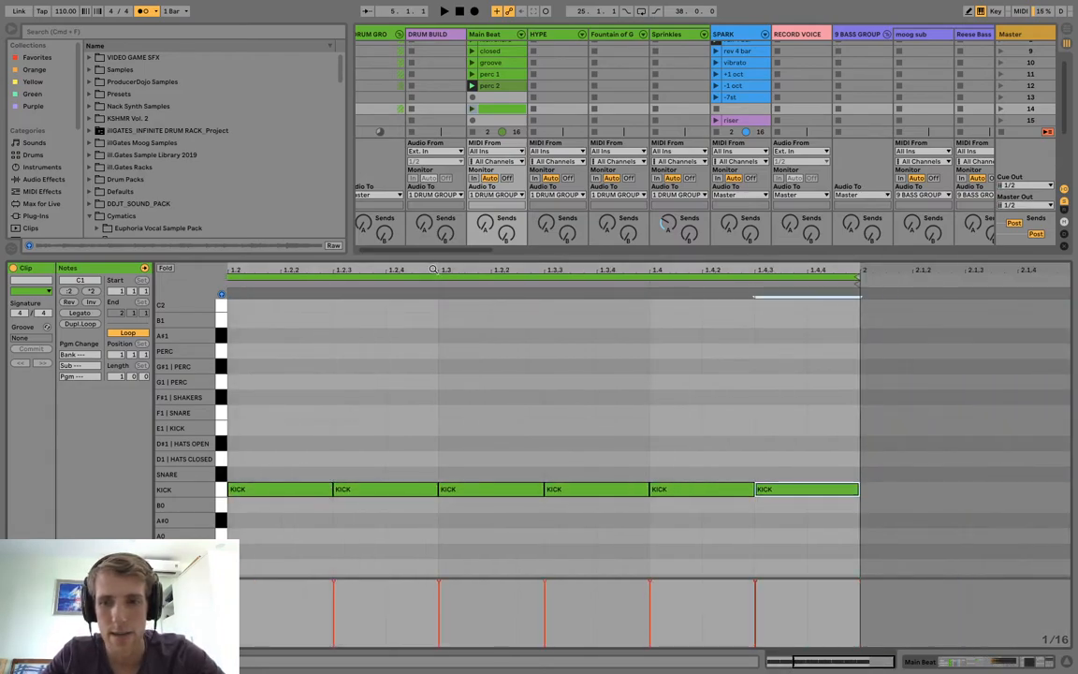
Set the length of the new Main Beat clip's loop to 8 bars.
click(118, 377)
text(4)
key(Return)
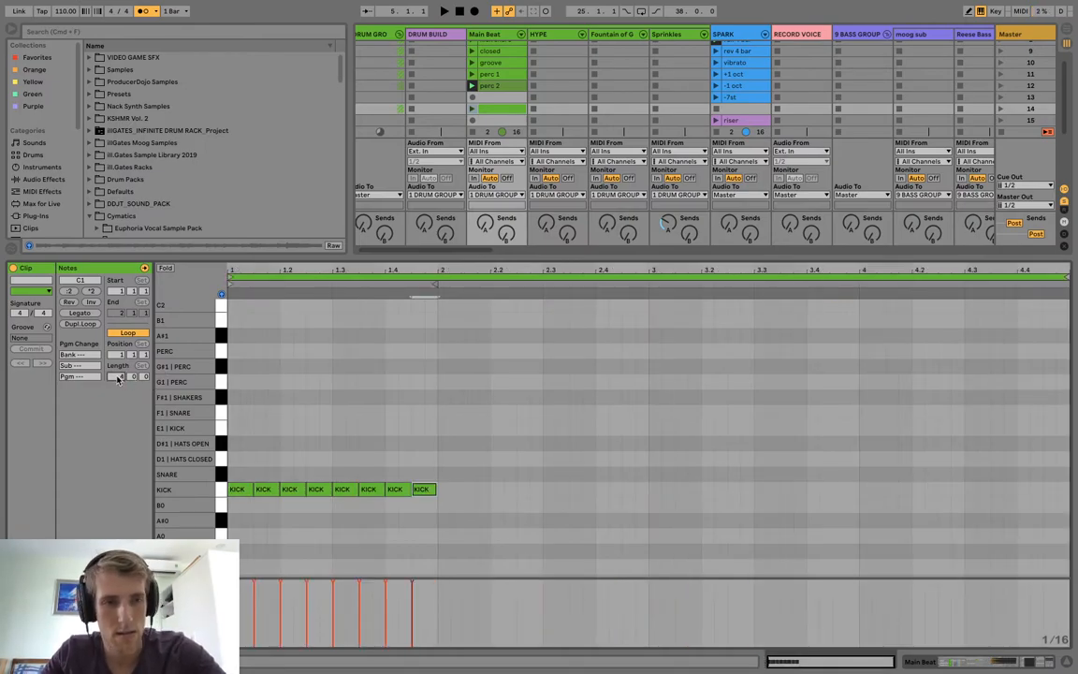
text(8)
key(Return)
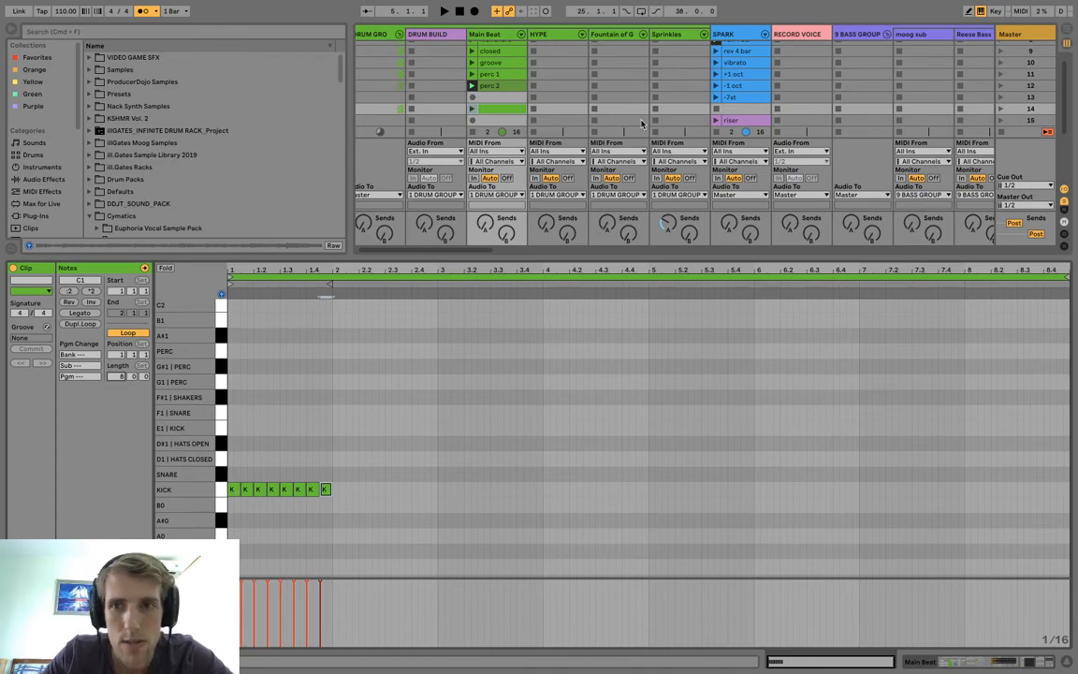
Launch the SPARK "buildup" clip together with the new Main Beat clip in scene 14.
scroll(713, 61, down, 4)
click(713, 63)
scroll(714, 63, down, 1)
scroll(746, 89, down, 2)
scroll(746, 89, down, 1)
click(726, 95)
scroll(670, 101, up, 6)
key(space)
click(483, 117)
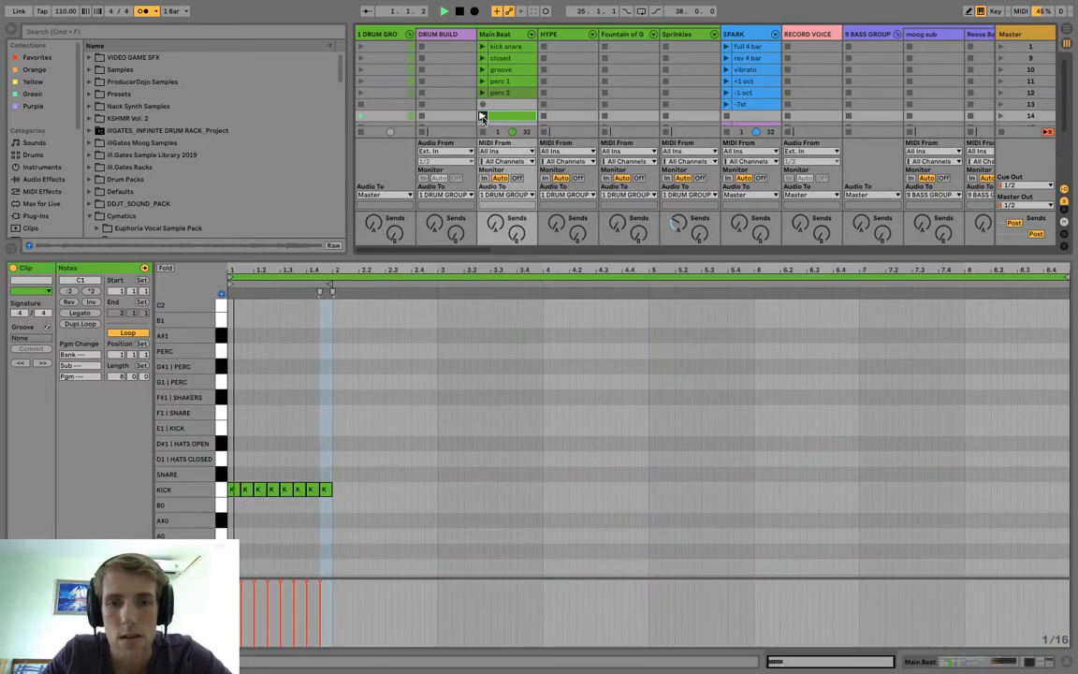
Lengthen the first kick note to half a bar, overwriting the other kicks before 1.3.
click(244, 489)
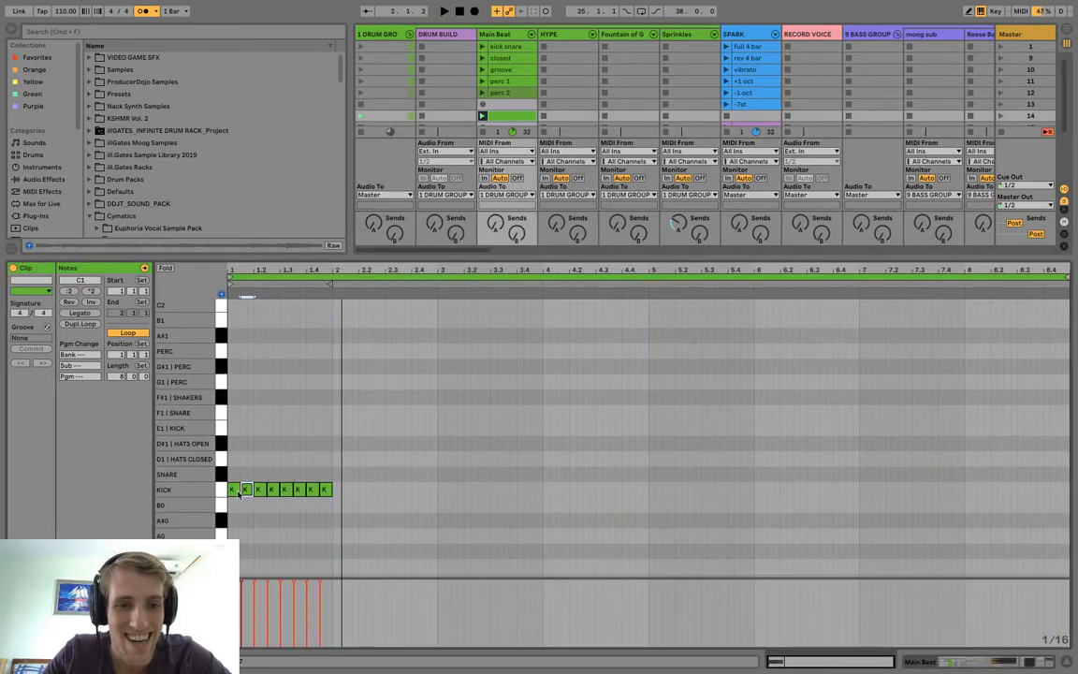
drag(231, 489, 280, 497)
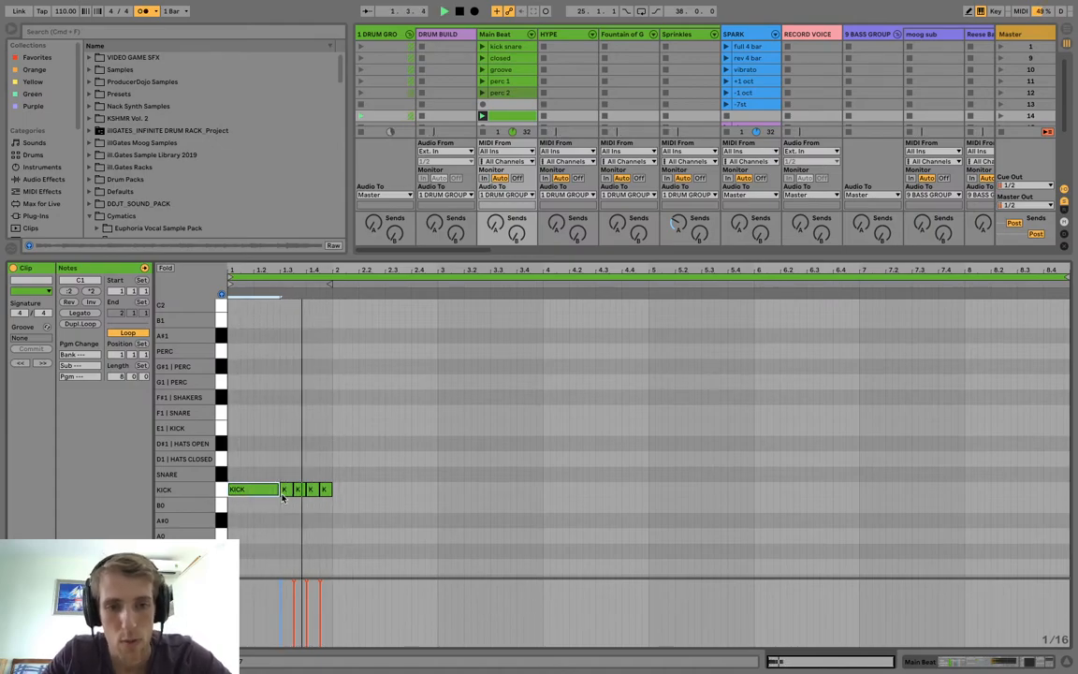
key(ctrl+d)
key(super+z)
key(space)
Duplicate the bar 1 kick pattern through bars 2 to 4 and play the clip.
drag(333, 503, 202, 485)
key(super+d)
key(super+d)
key(super+d)
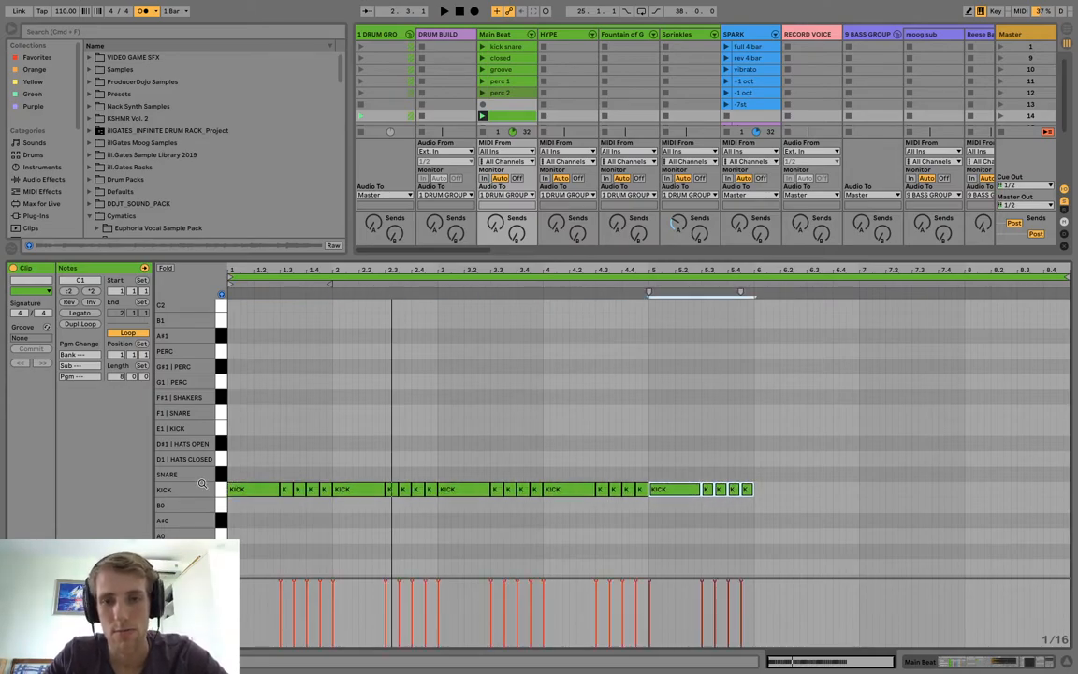
key(space)
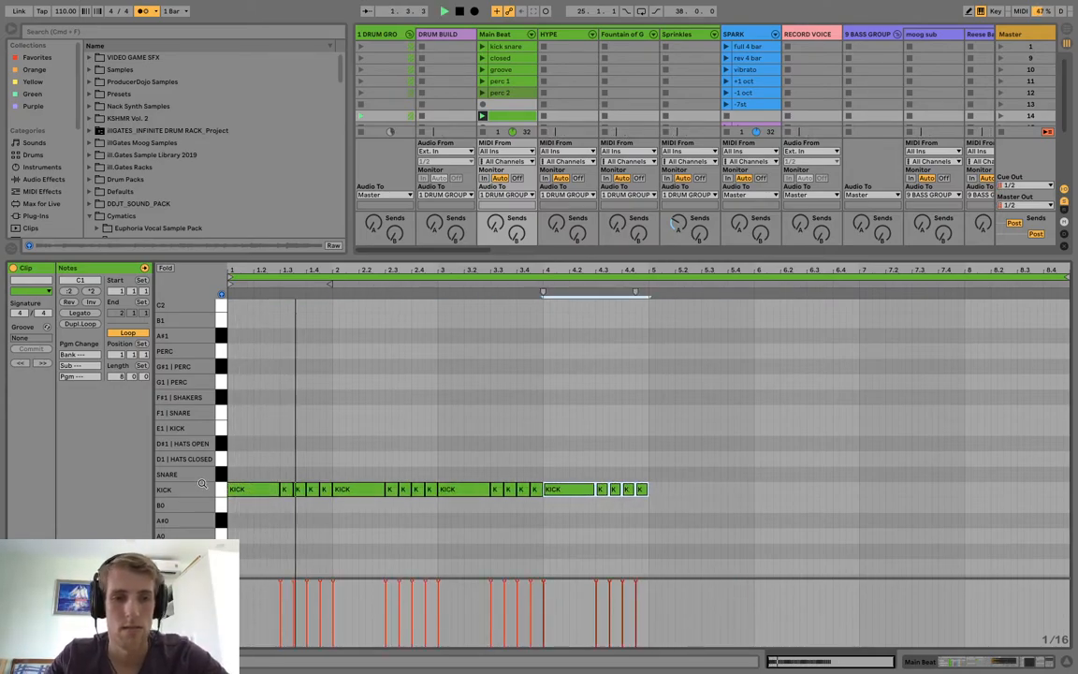
Replace the last eighth-note kick in bar 2 with two sixteenth-note kicks.
click(420, 492)
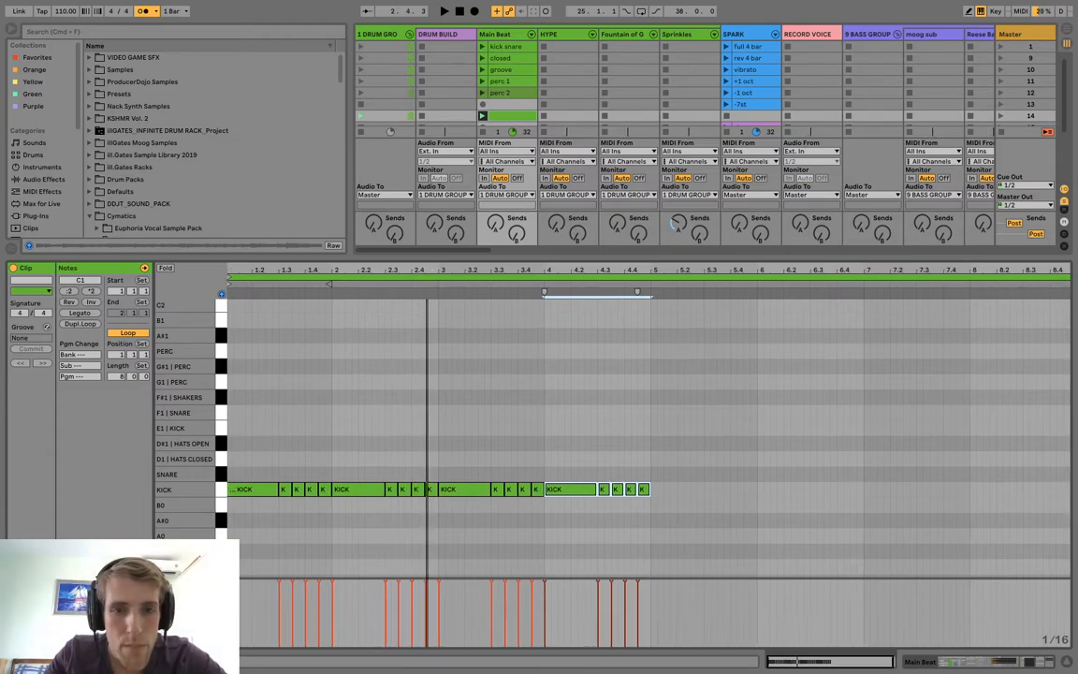
drag(426, 270, 427, 318)
click(444, 501)
drag(441, 489, 432, 489)
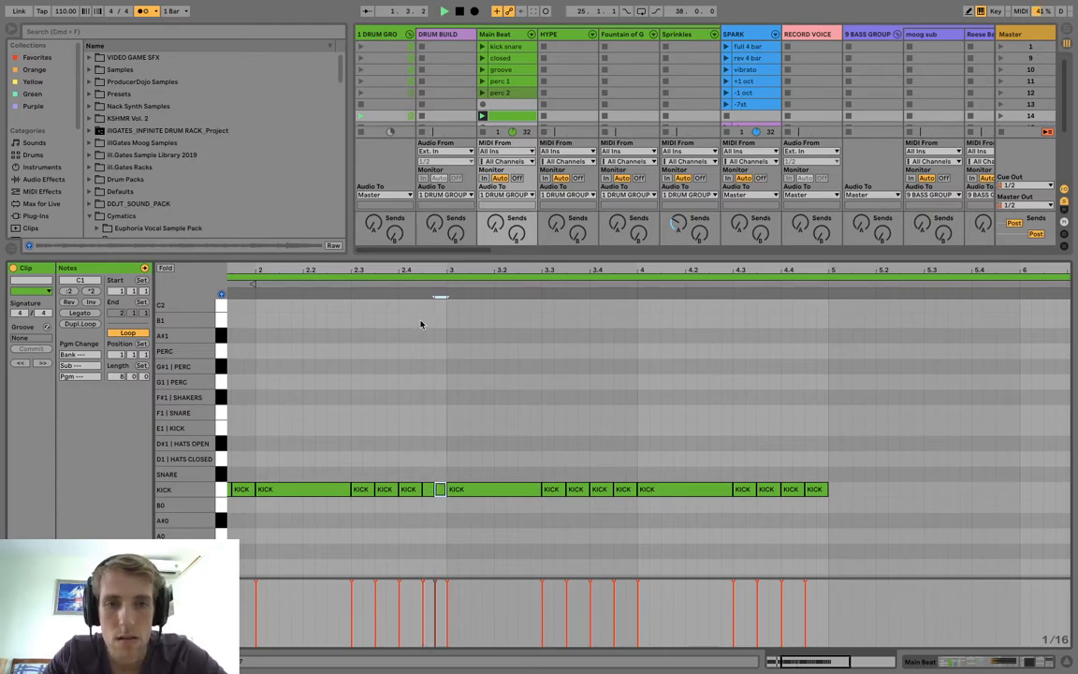
drag(419, 271, 431, 218)
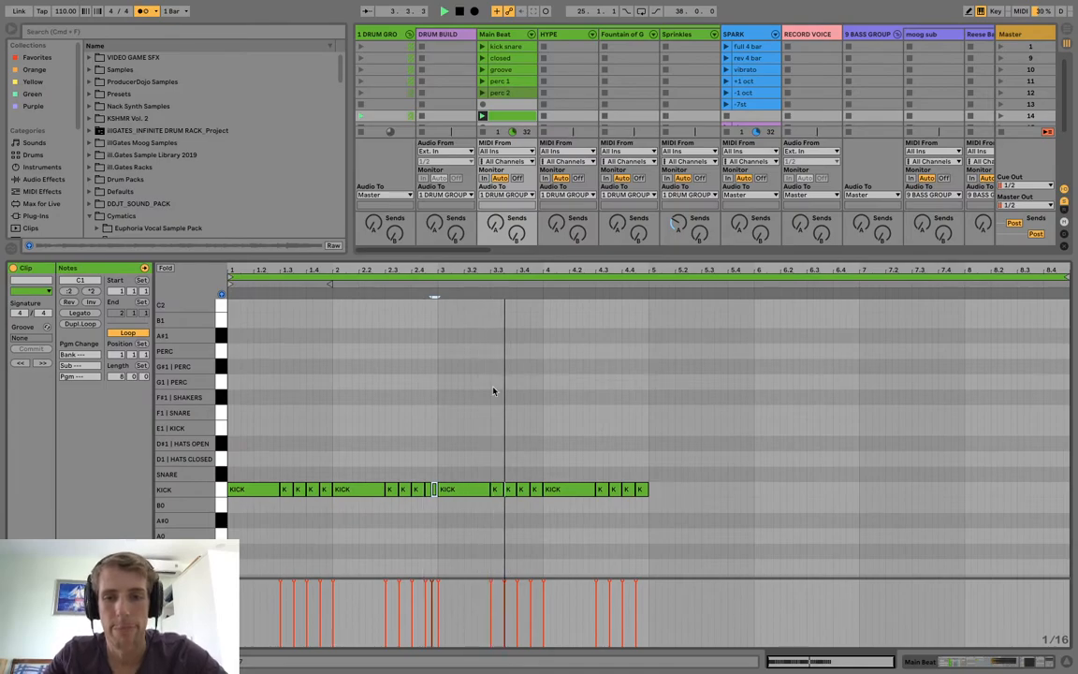
Replace the kicks in bar 4 with four quarter-note kicks and play the clip.
click(589, 490)
drag(595, 489, 568, 490)
key(super+d)
key(super+d)
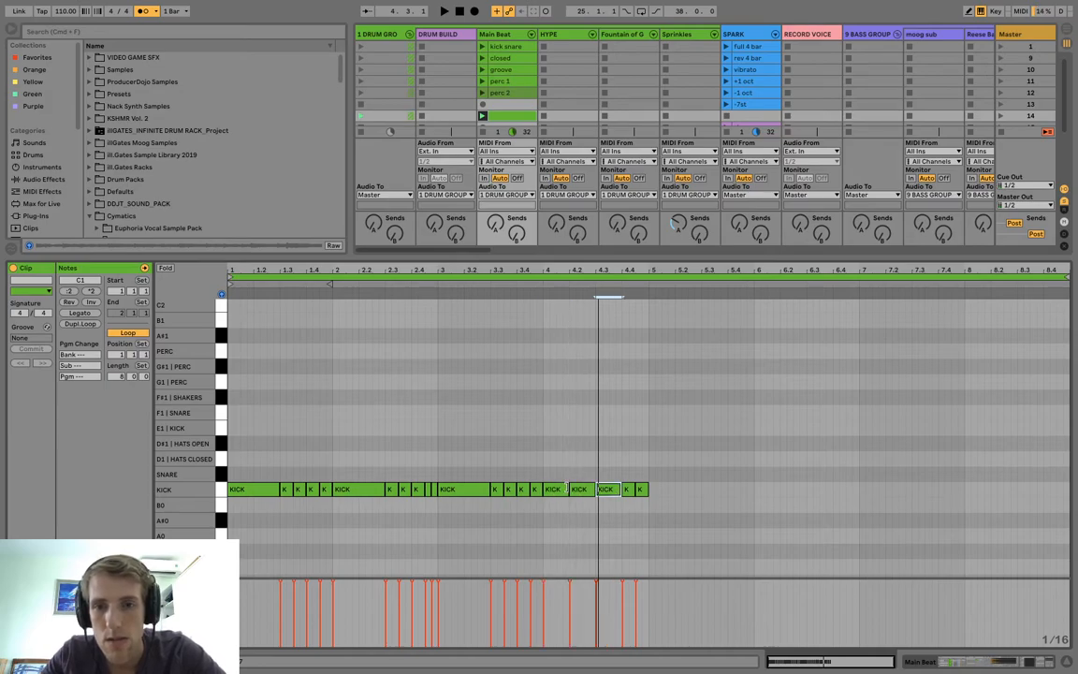
key(space)
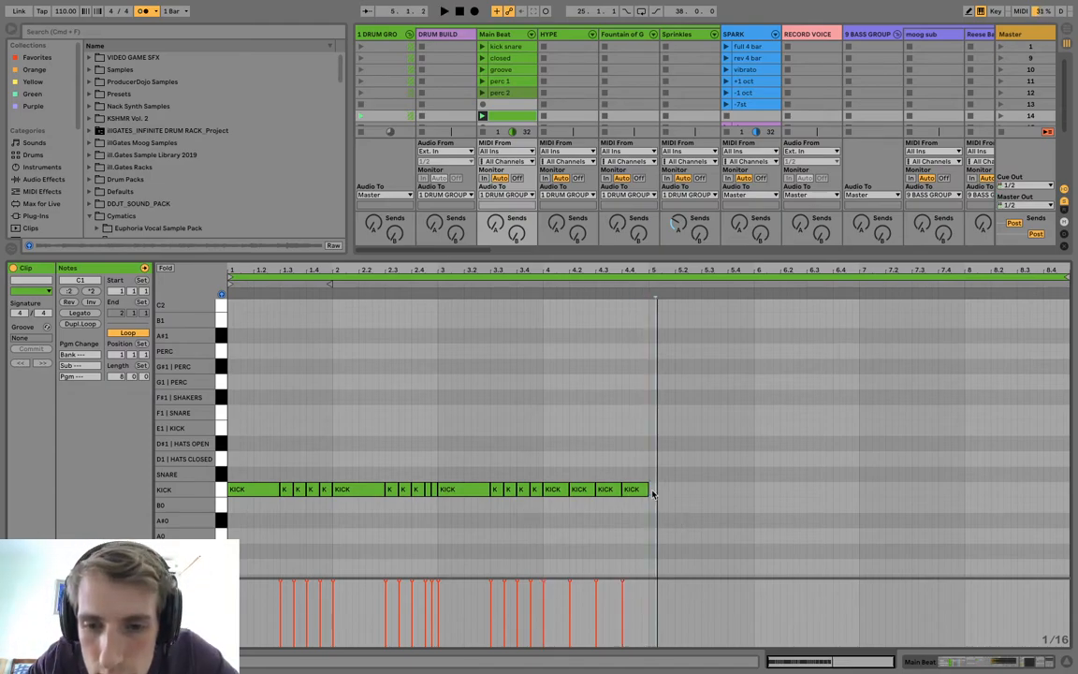
Add a quarter-note kick at 5.1 and duplicate it to fill bars 5 and 6.
drag(664, 489, 670, 490)
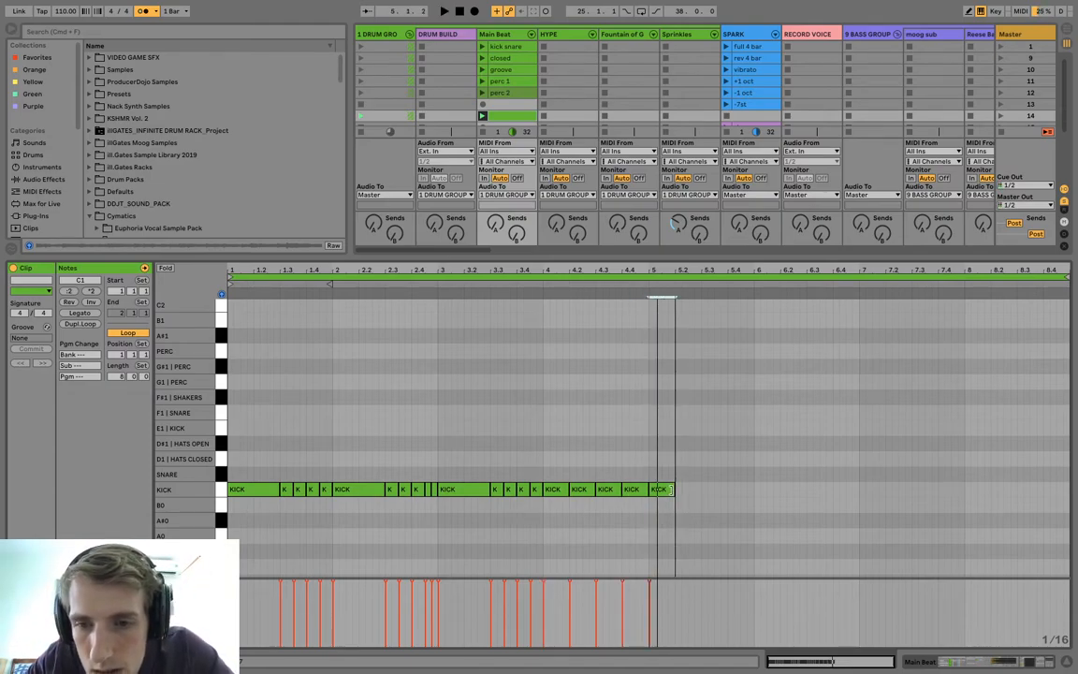
key(super+d)
key(super+d)
key(space)
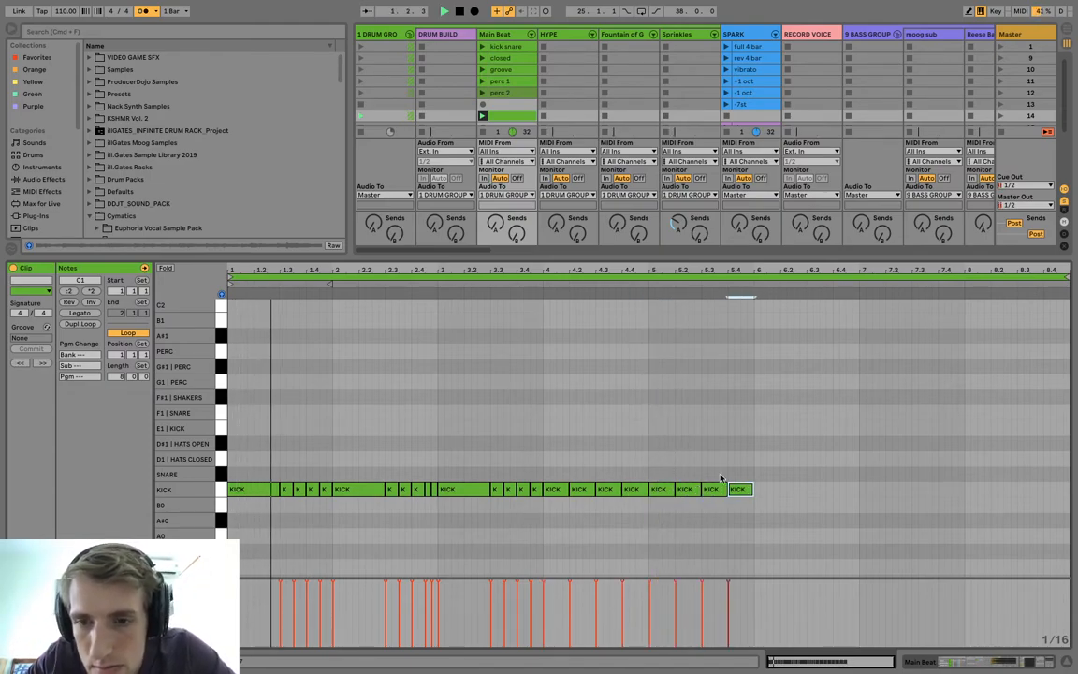
drag(751, 508, 648, 495)
key(super+d)
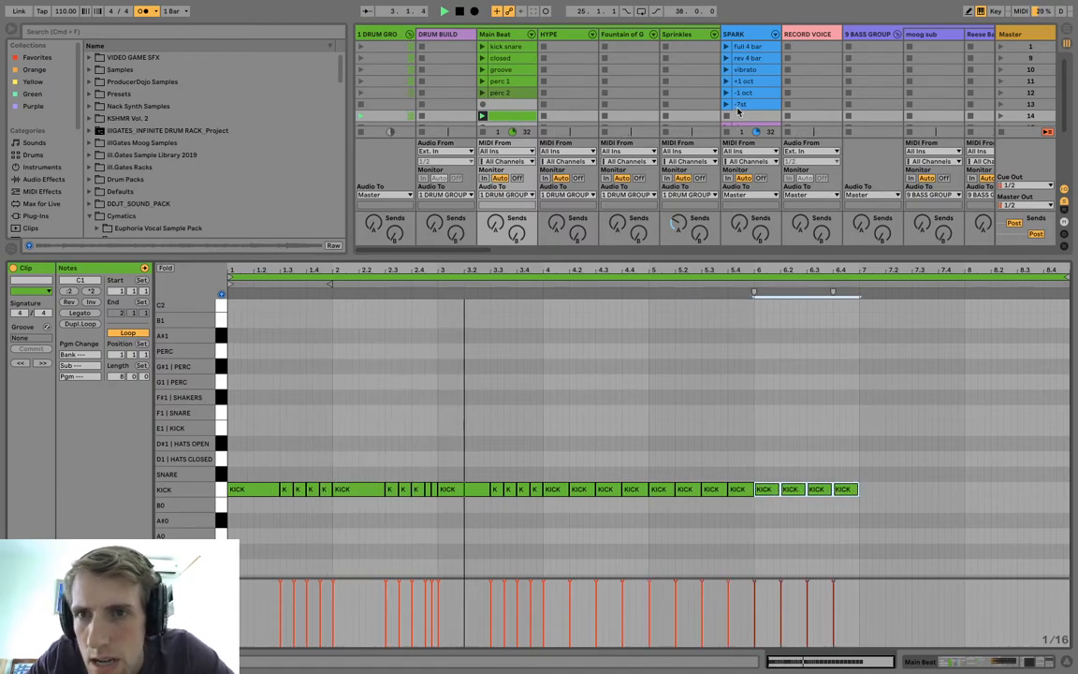
Check the note rhythm of the SPARK "buildup" clip and return to the Main Beat clip in scene 14.
scroll(738, 117, down, 4)
scroll(739, 107, down, 4)
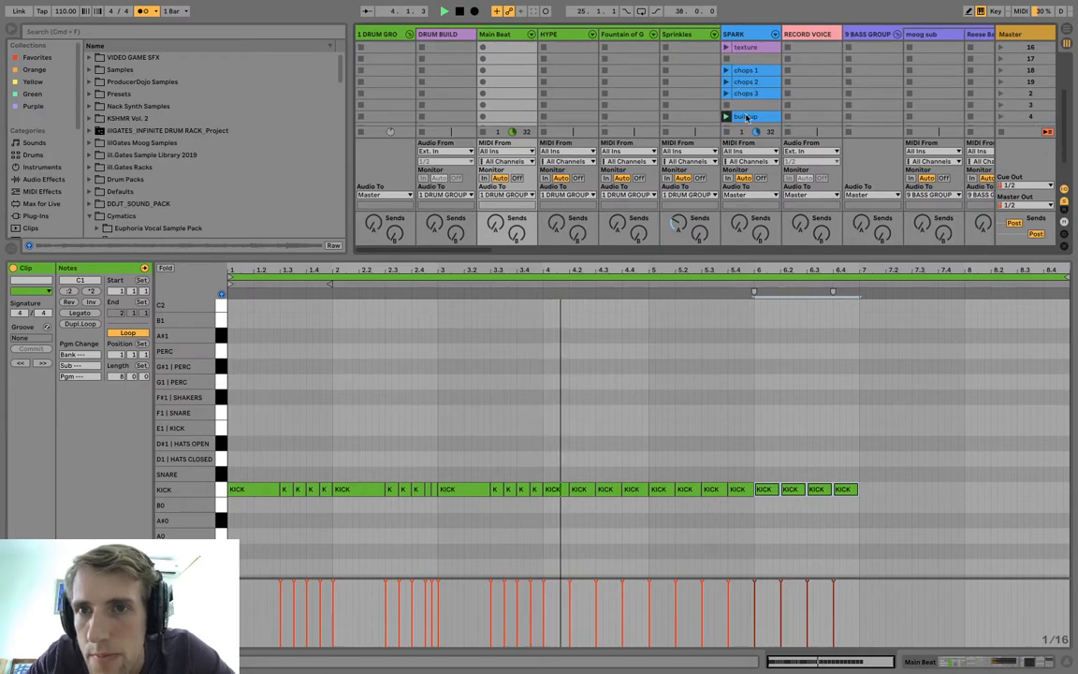
double_click(750, 124)
click(748, 111)
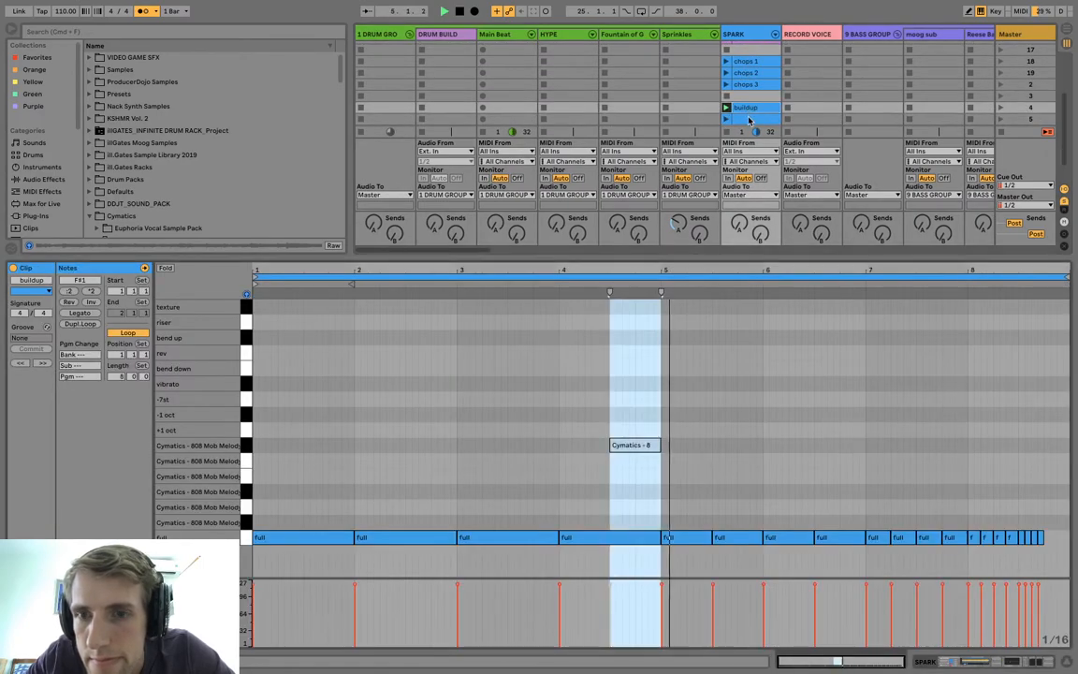
scroll(611, 138, up, 5)
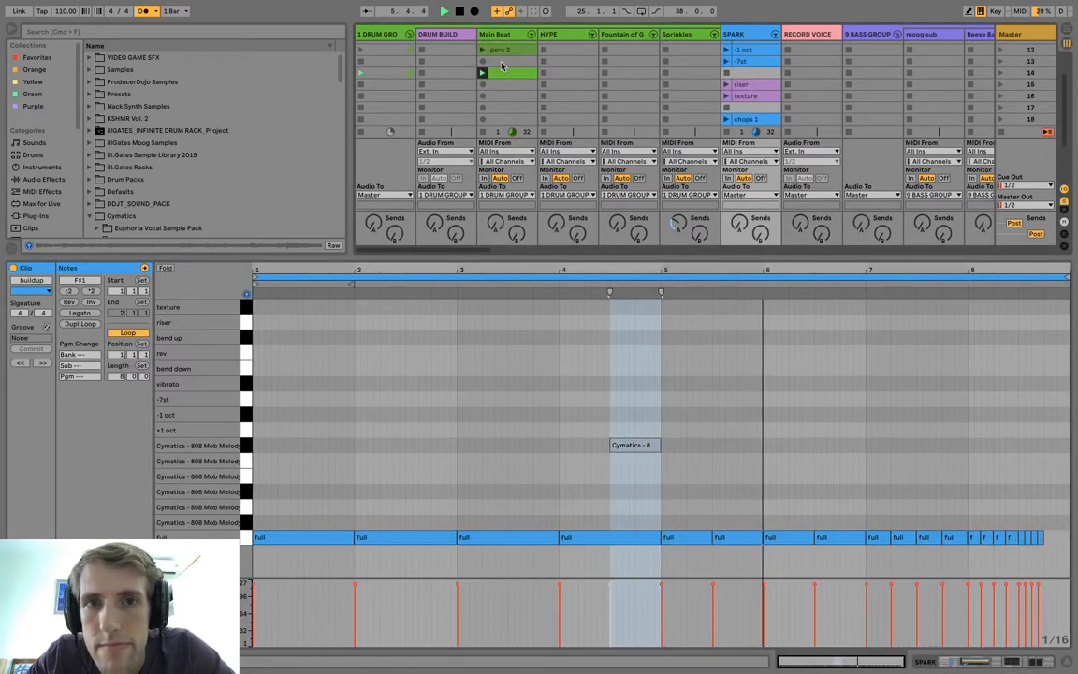
scroll(503, 70, up, 2)
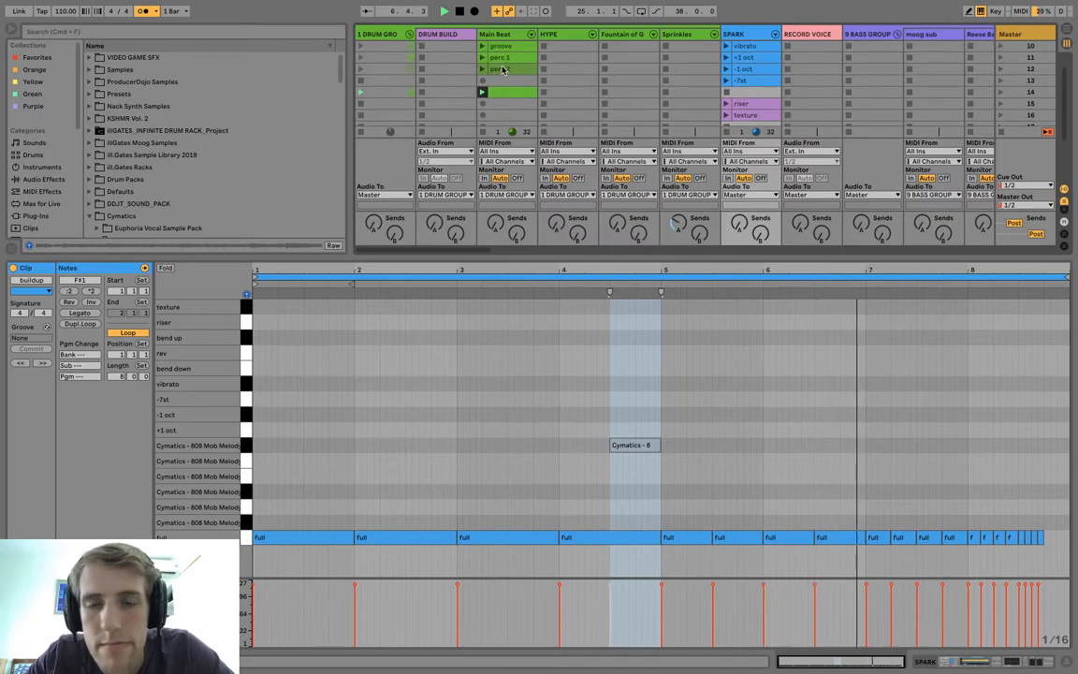
click(500, 92)
click(804, 417)
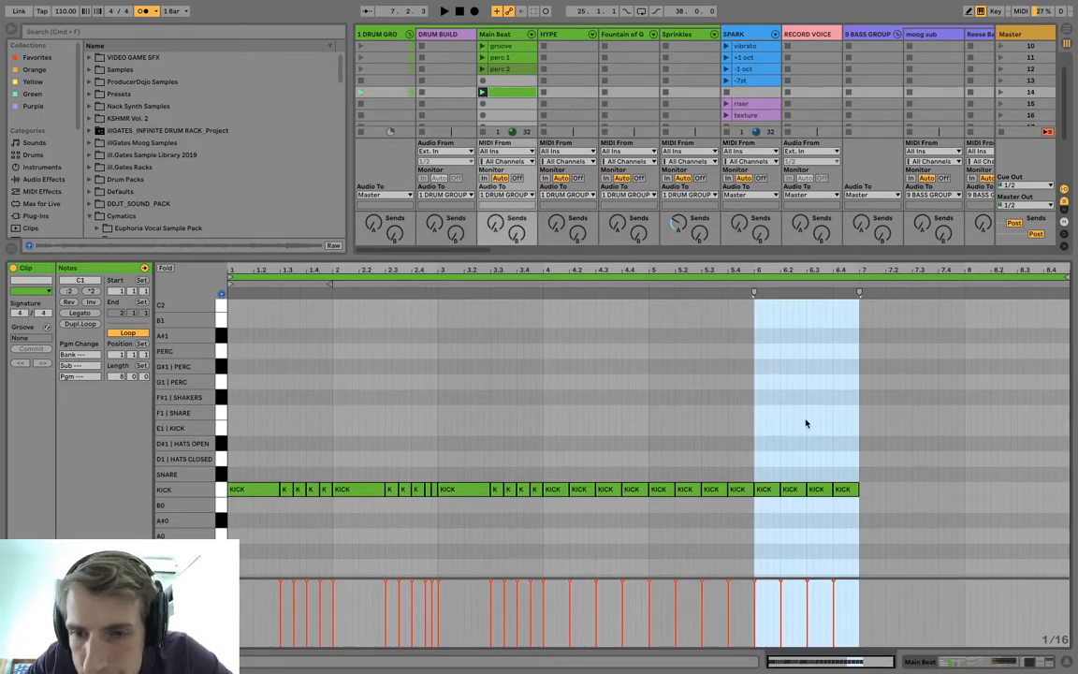
drag(864, 513, 774, 482)
key(ctrl+d)
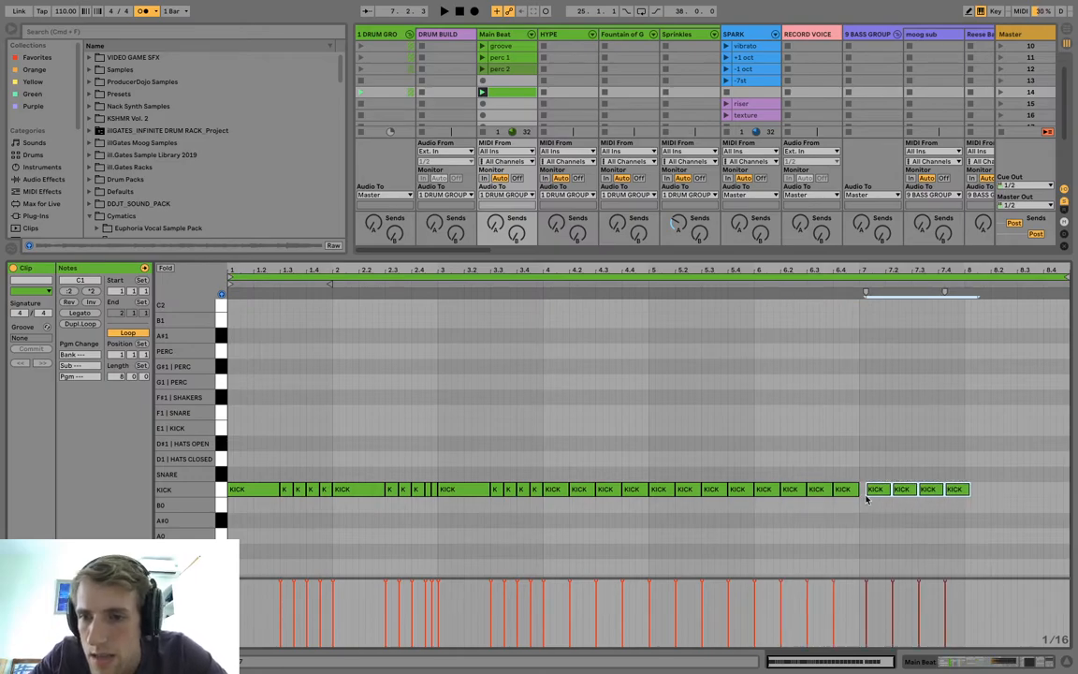
drag(870, 497, 866, 496)
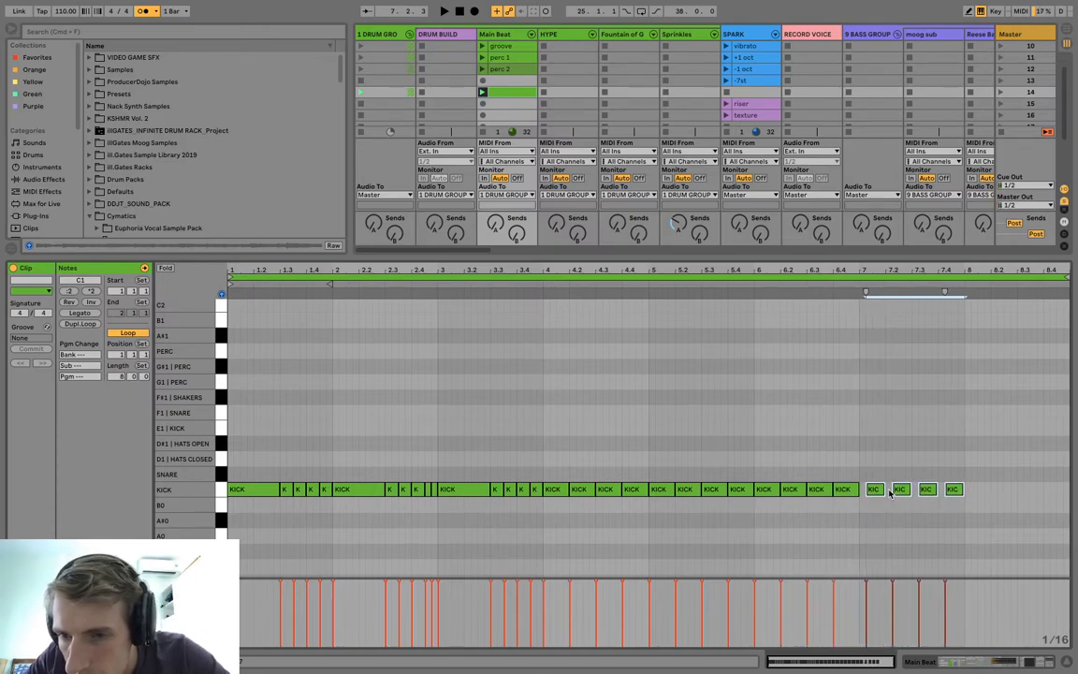
key(Delete)
Duplicate the bar 6 kicks into bar 7 and turn them into continuous eighth notes.
drag(854, 506, 757, 491)
key(ctrl+d)
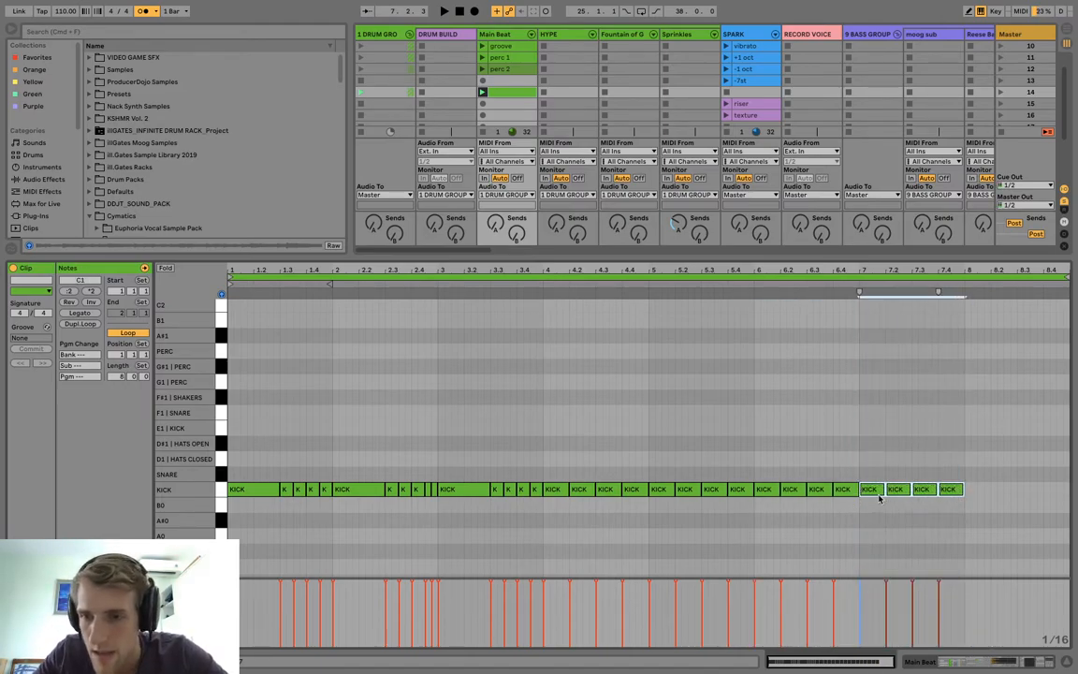
mouse_move(883, 488)
mouse_down()
mouse_move(874, 489)
mouse_move(1006, 490)
mouse_move(969, 493)
mouse_up()
Fill 8.1 to 8.3 with sixteenth-note kicks and delete the surplus kicks after 8.3.
click(986, 494)
click(969, 491)
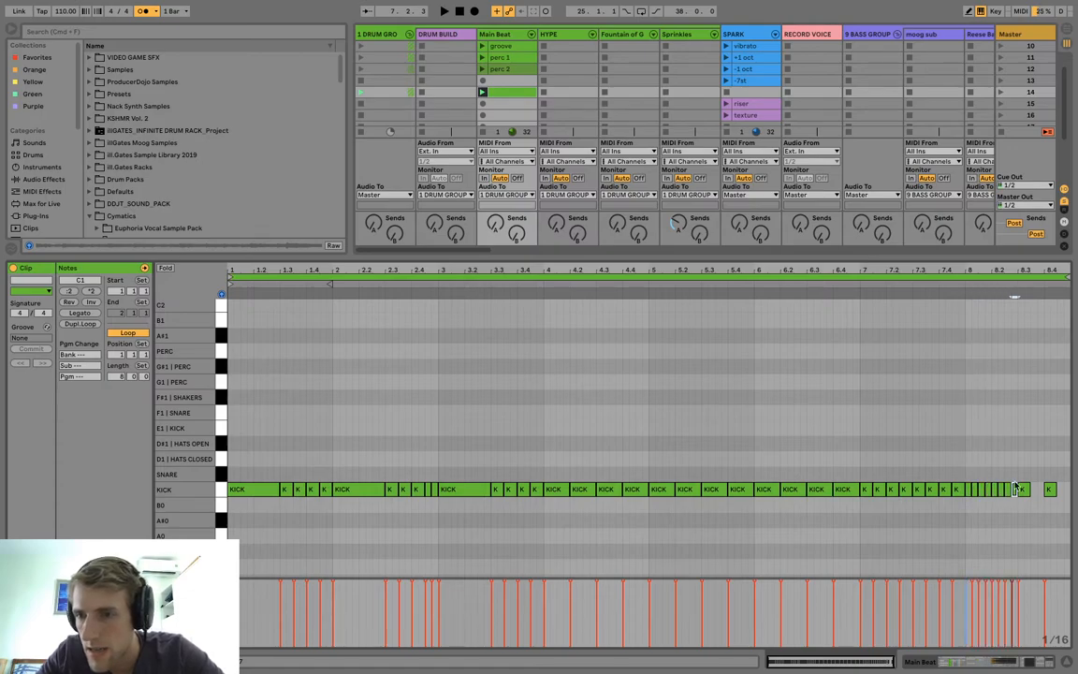
drag(1027, 472, 1058, 532)
key(Delete)
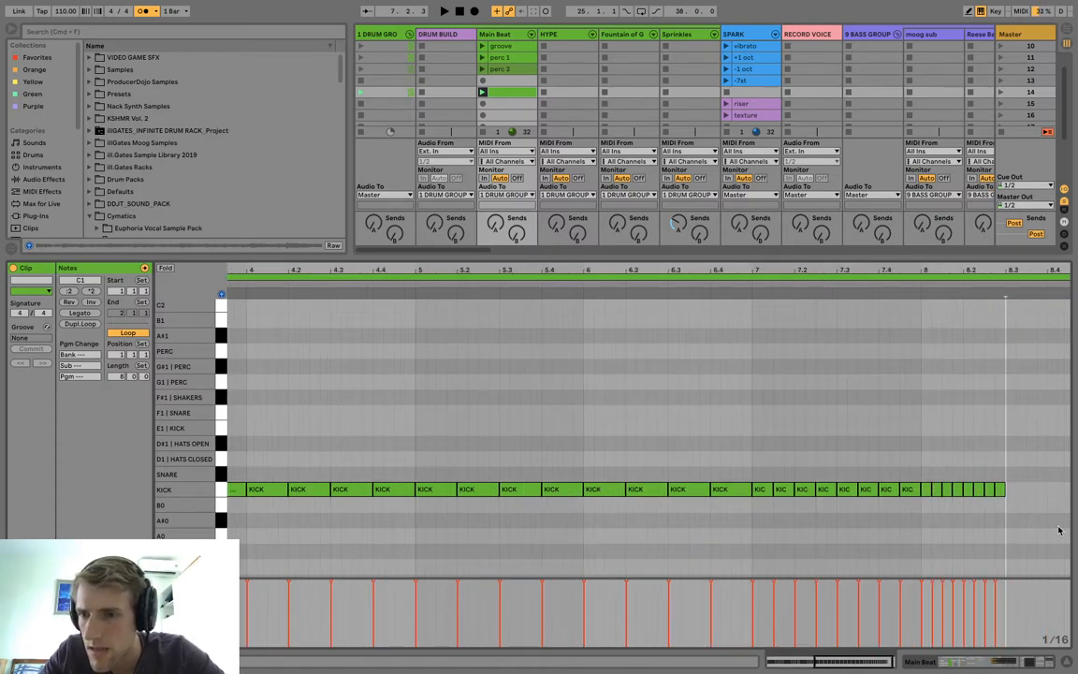
Switch the adaptive grid to Narrow and add thirty-second-note kicks from 8.3 onward.
drag(1021, 270, 1017, 321)
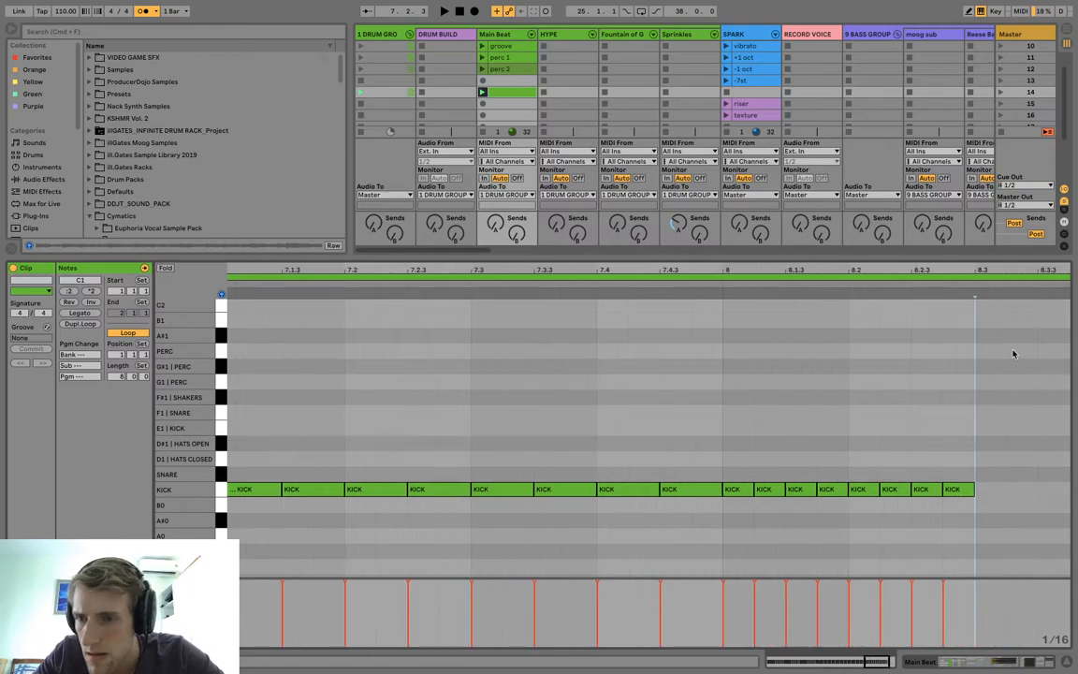
right_click(992, 477)
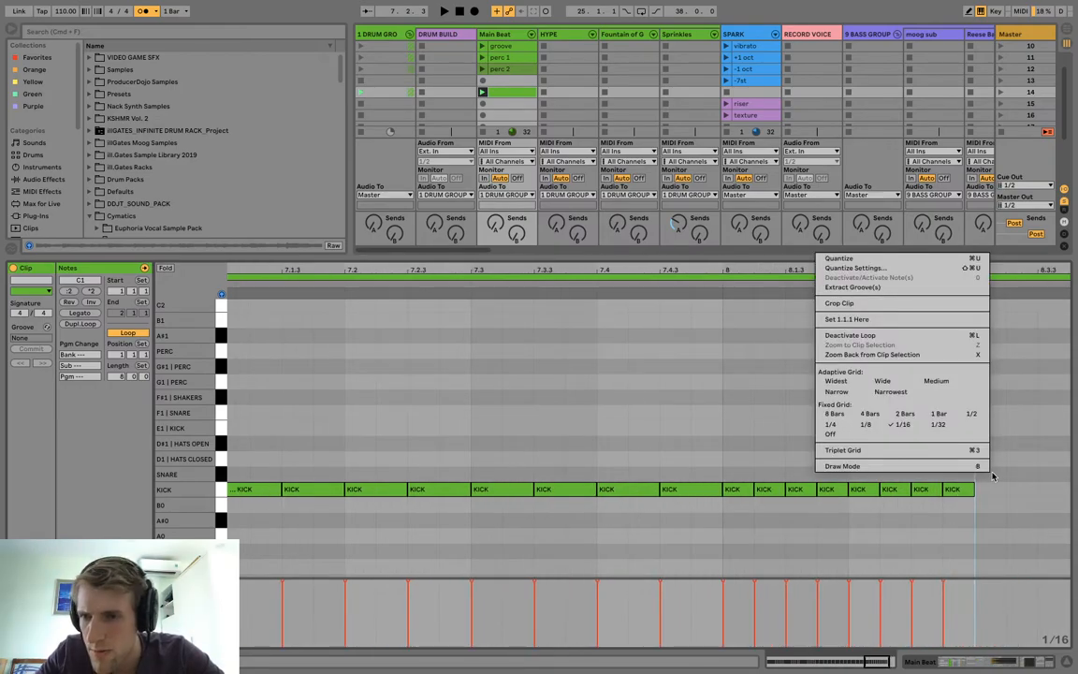
click(831, 393)
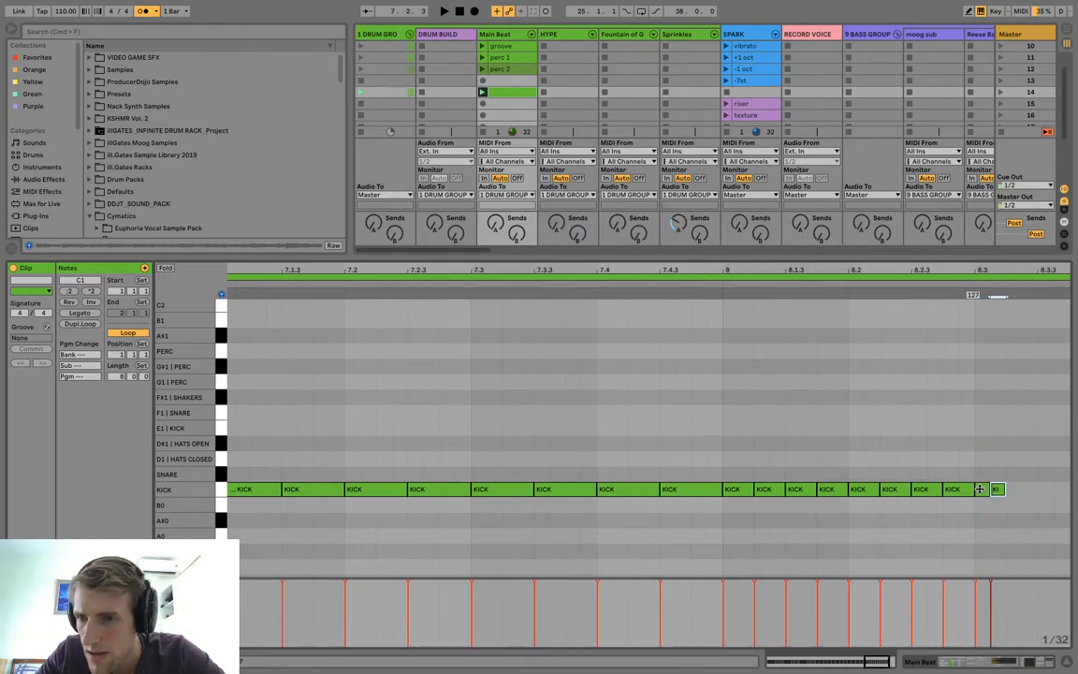
drag(980, 489, 1045, 489)
Undo the kick copy placed past the start of bar 9.
click(988, 276)
drag(977, 269, 1072, 187)
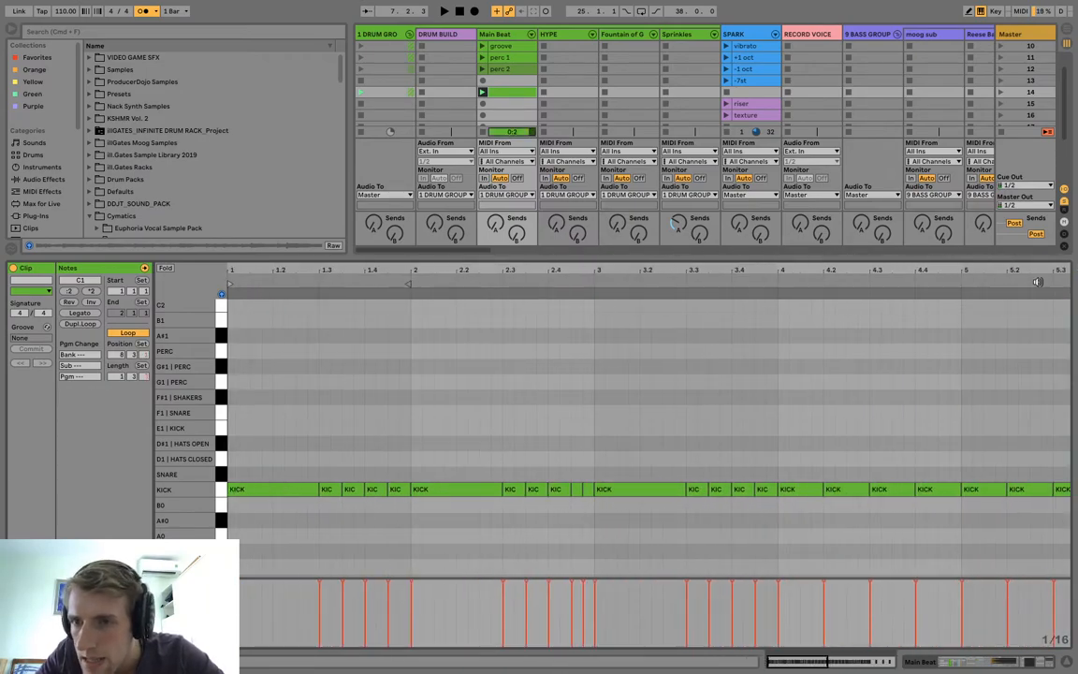
drag(1034, 268, 617, 264)
key(super+z)
key(super+z)
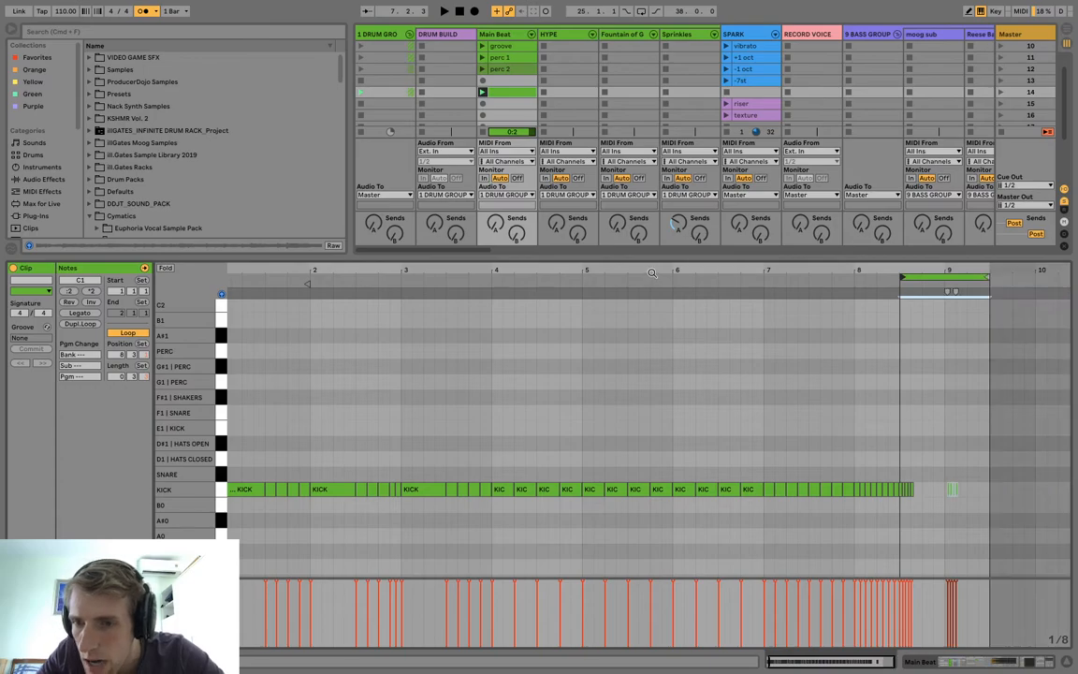
Fill 8.3 to 8.4 with thirty-second-note kicks and delete the surplus kicks after 8.4.
click(917, 487)
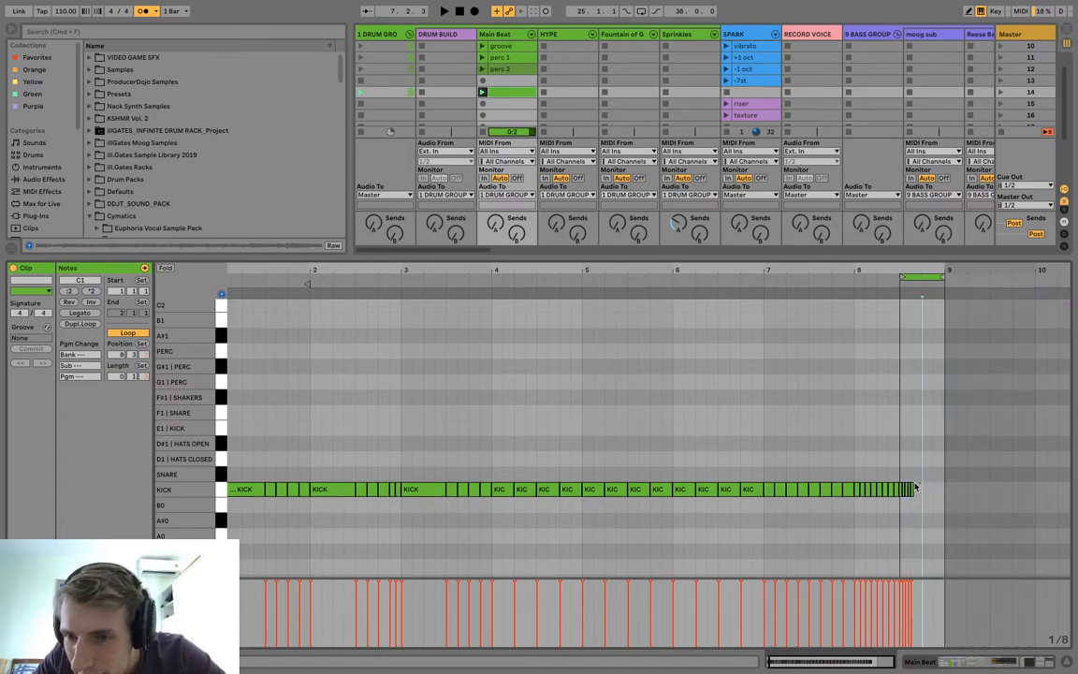
key(super+v)
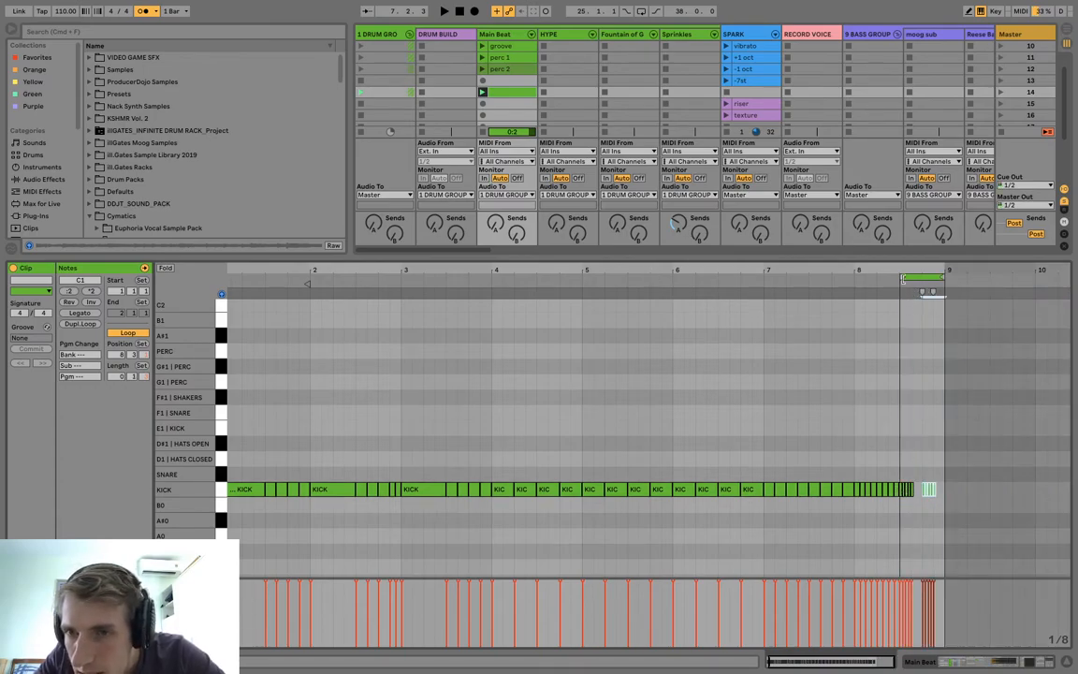
drag(903, 277, 924, 337)
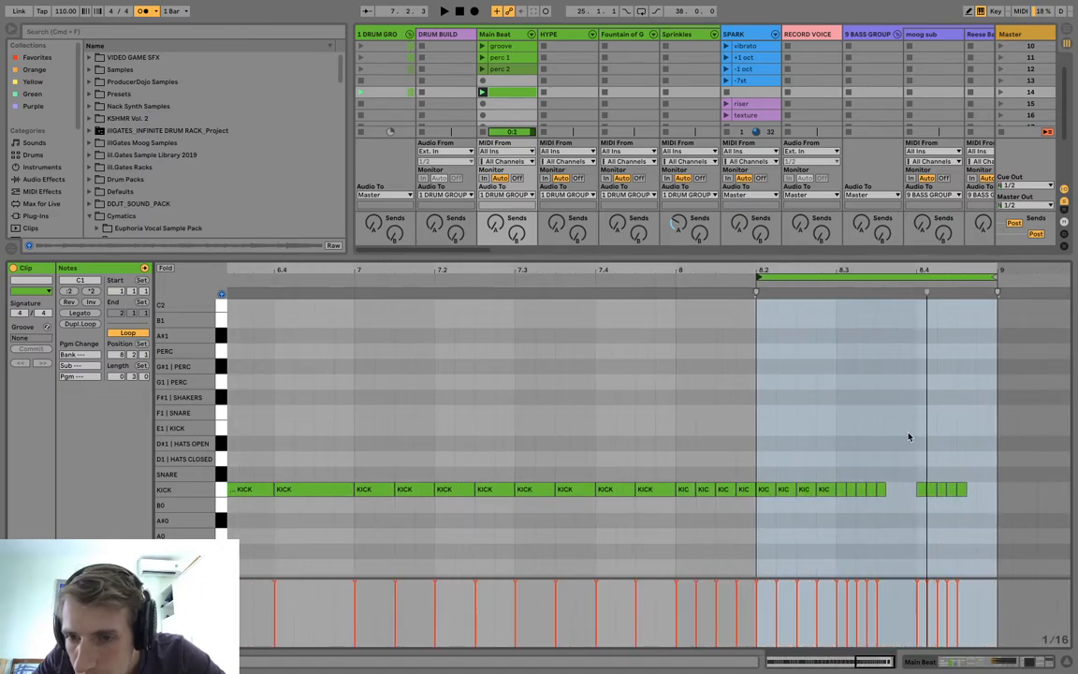
click(880, 492)
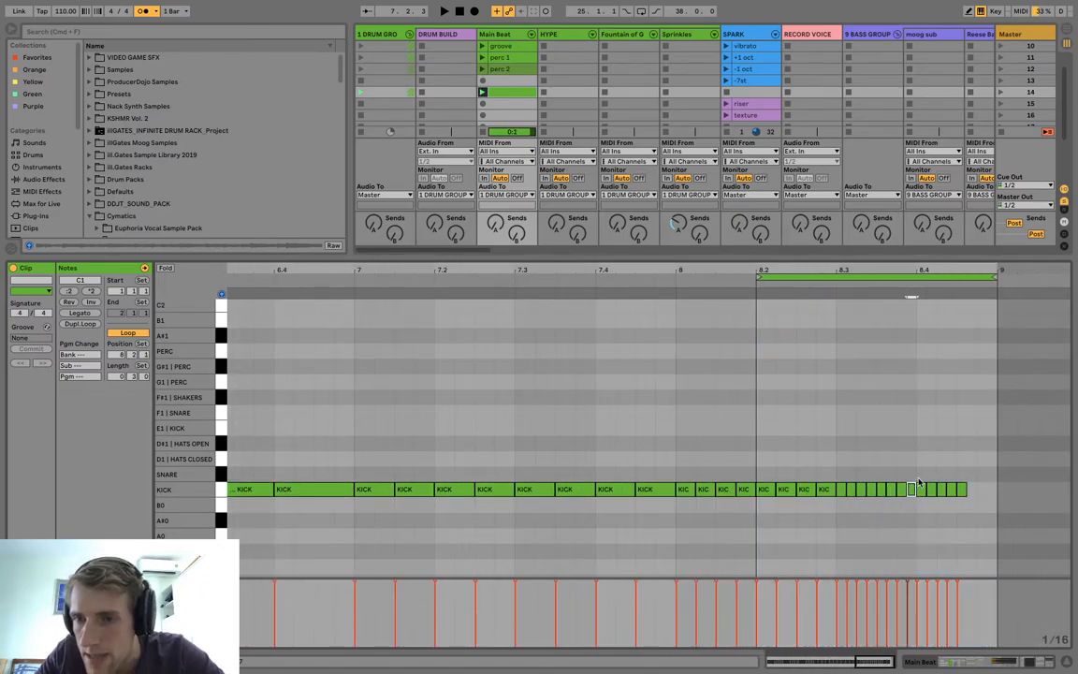
drag(918, 479, 984, 570)
key(plus)
key(Delete)
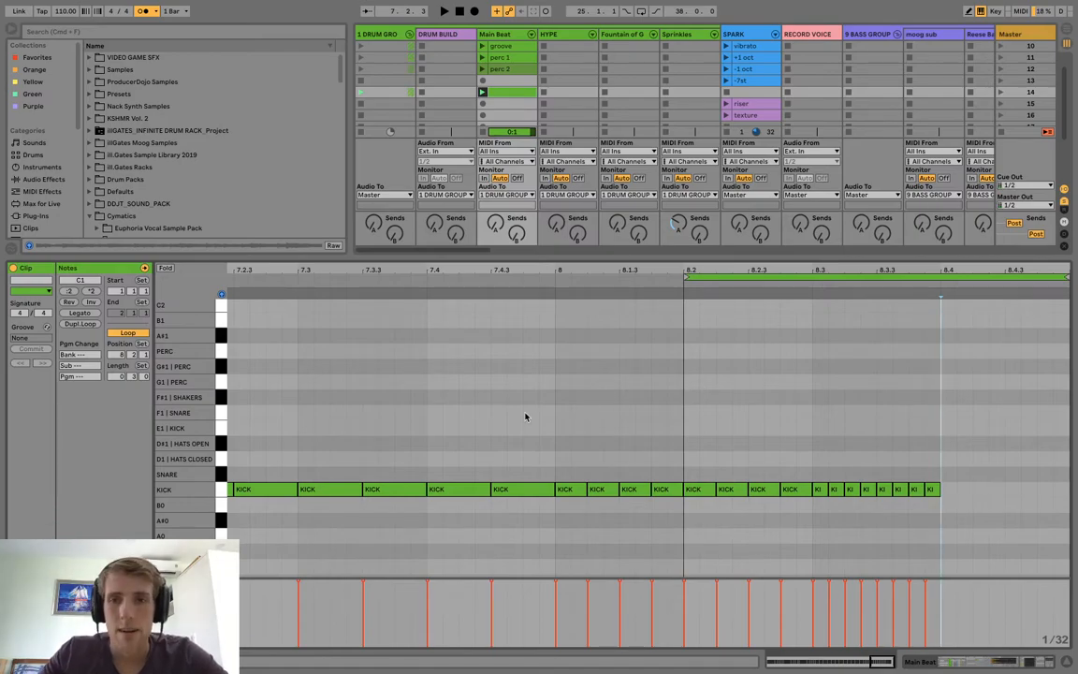
Extend the kick buildup clip's loop back to the start so it covers the full 8 bars from 1.1.1.
drag(571, 267, 571, 192)
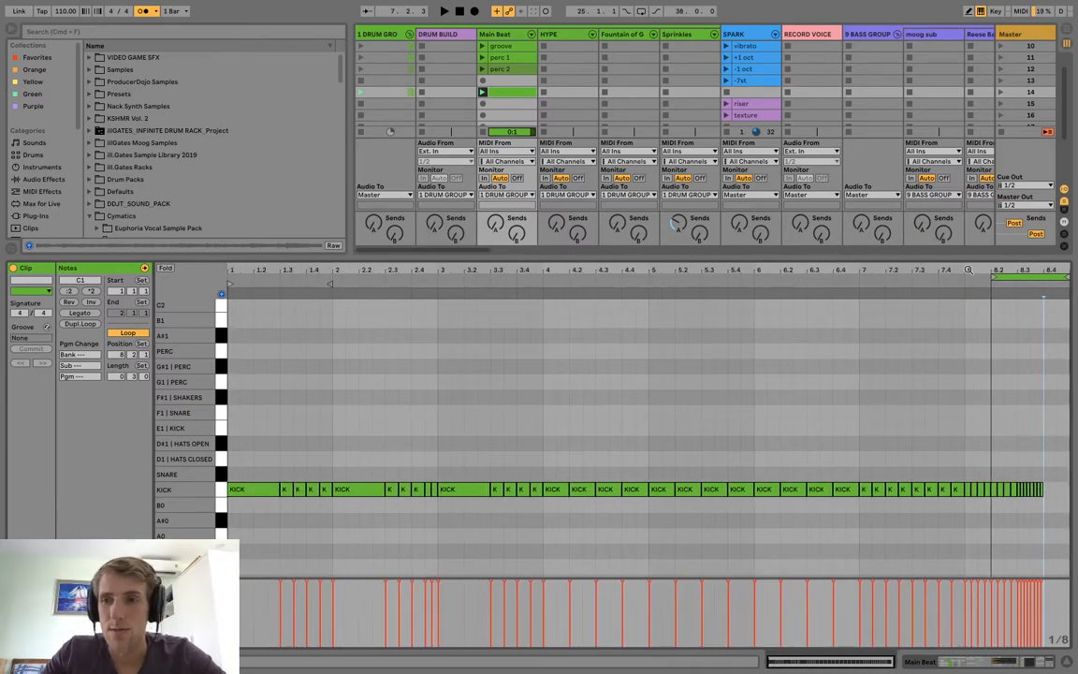
drag(994, 275, 241, 277)
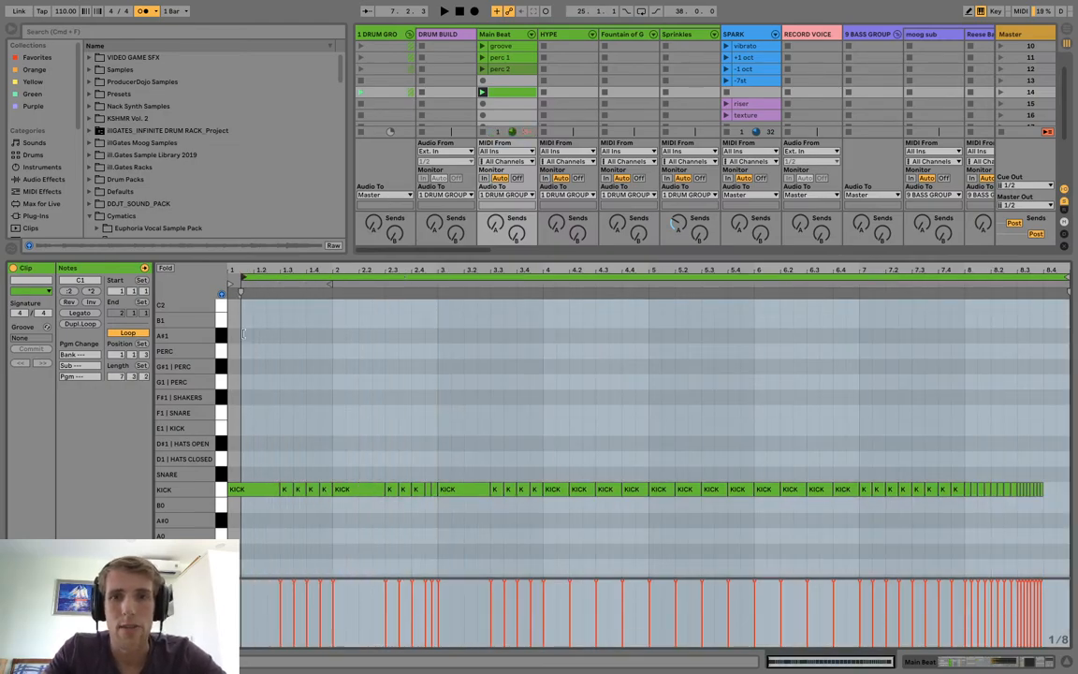
drag(243, 333, 222, 325)
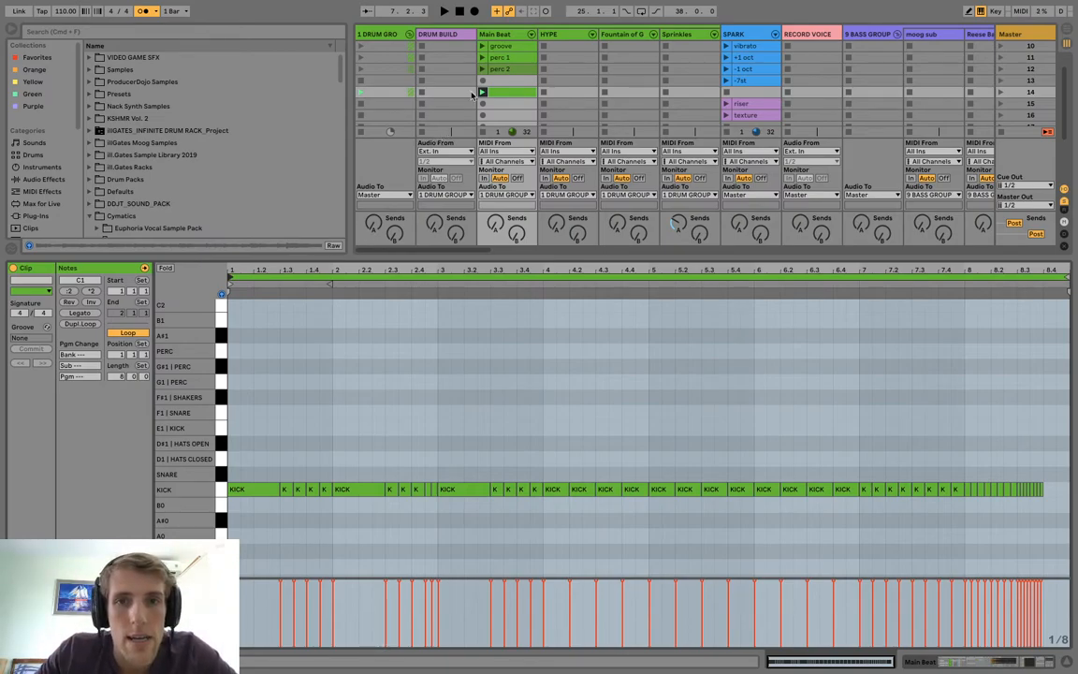
Audition the Main Beat "perc 2" clip and the kick buildup clip in scene 14.
click(483, 69)
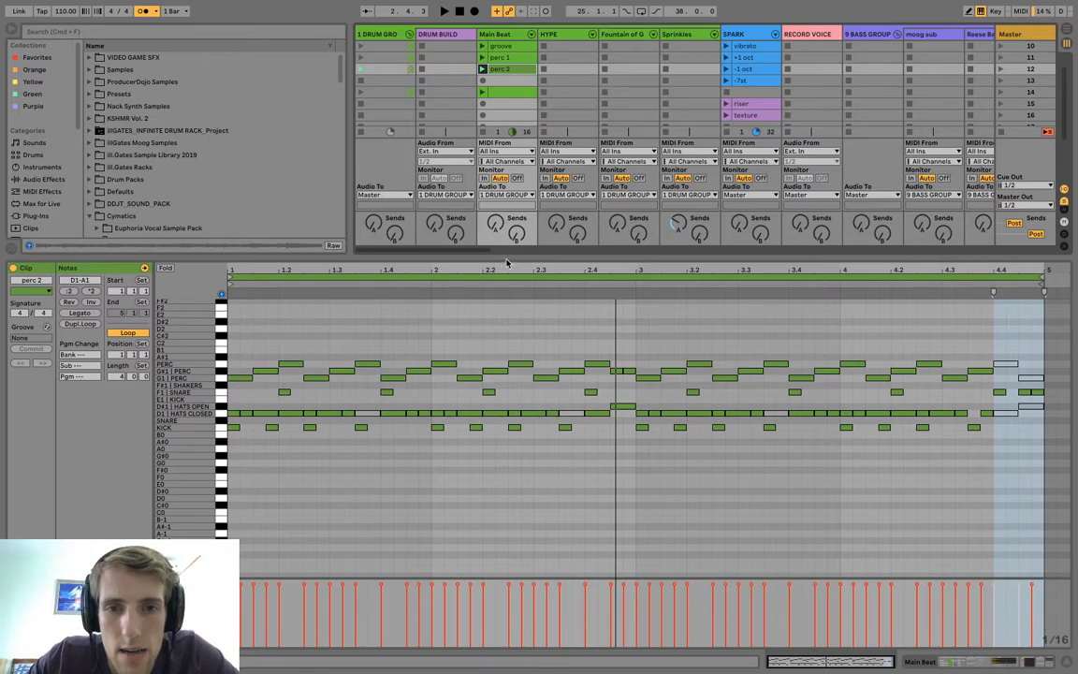
drag(506, 257, 513, 316)
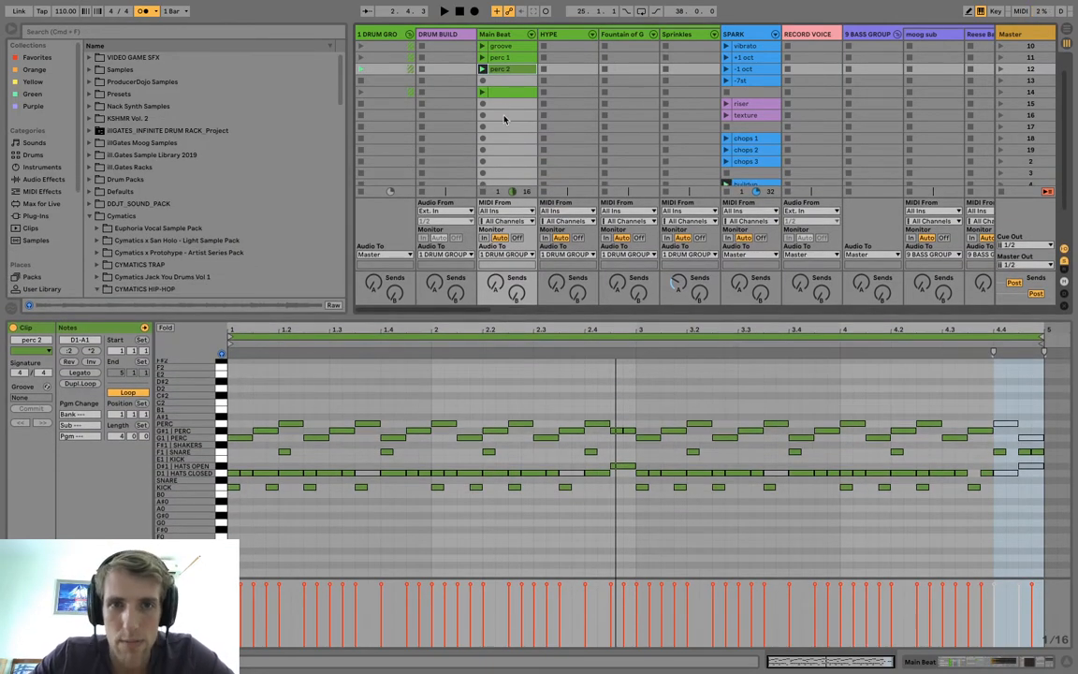
click(501, 96)
drag(527, 314, 527, 278)
drag(527, 278, 528, 280)
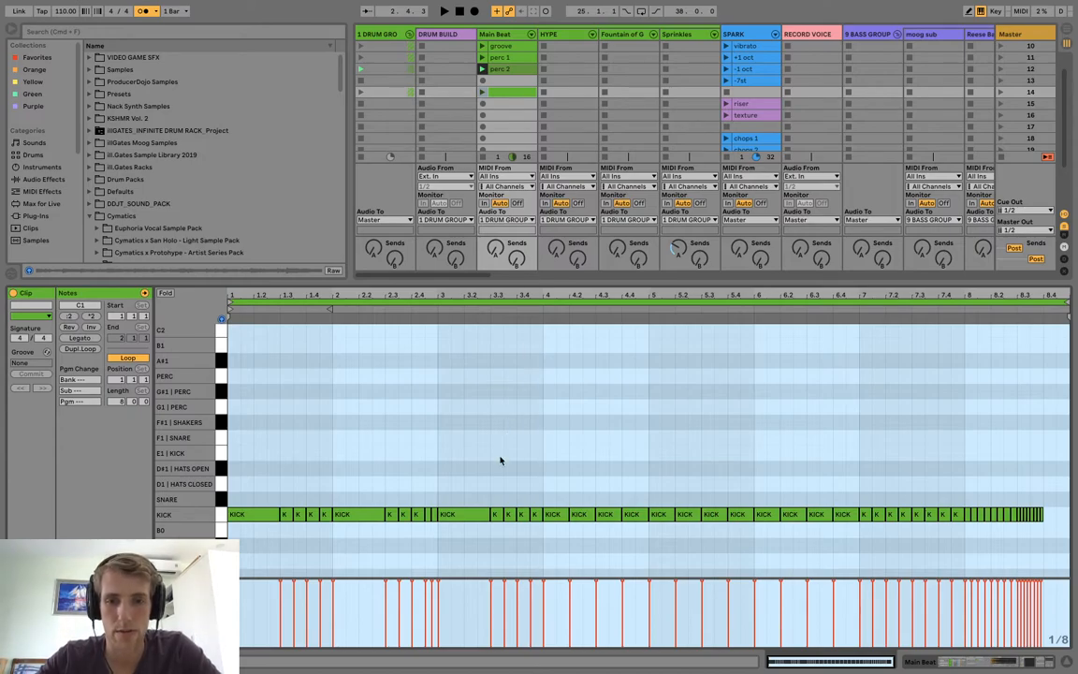
scroll(499, 459, down, 3)
scroll(500, 460, up, 1)
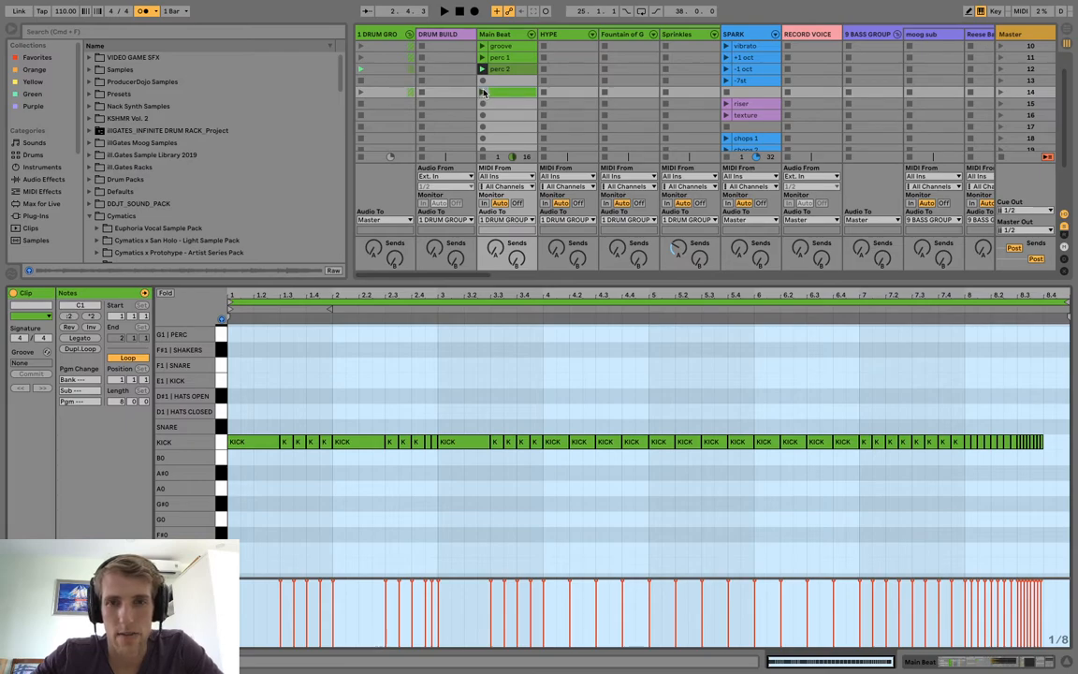
click(482, 91)
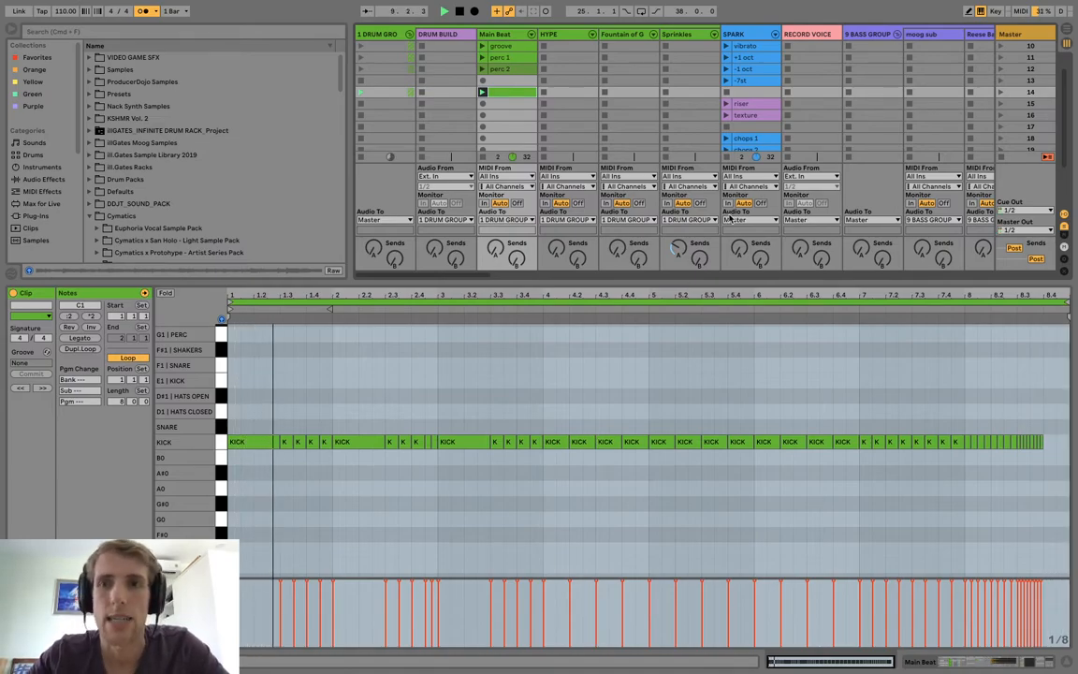
Play the SPARK "full 4 bar" clip.
scroll(583, 123, up, 2)
scroll(583, 123, right, 1)
scroll(524, 117, down, 2)
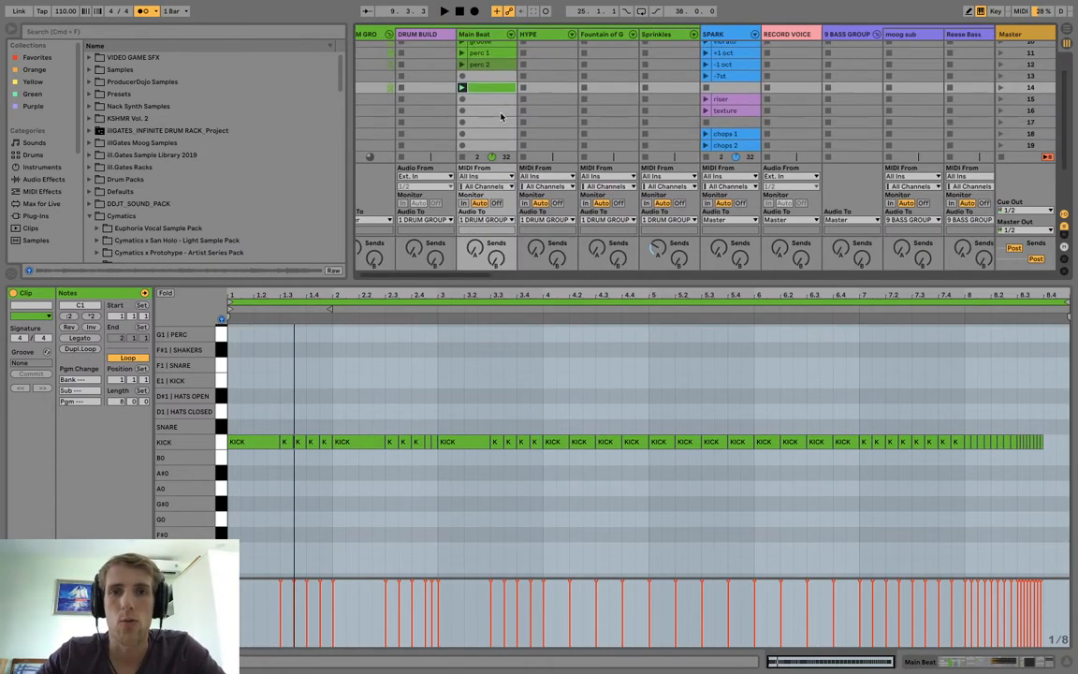
scroll(678, 63, right, 6)
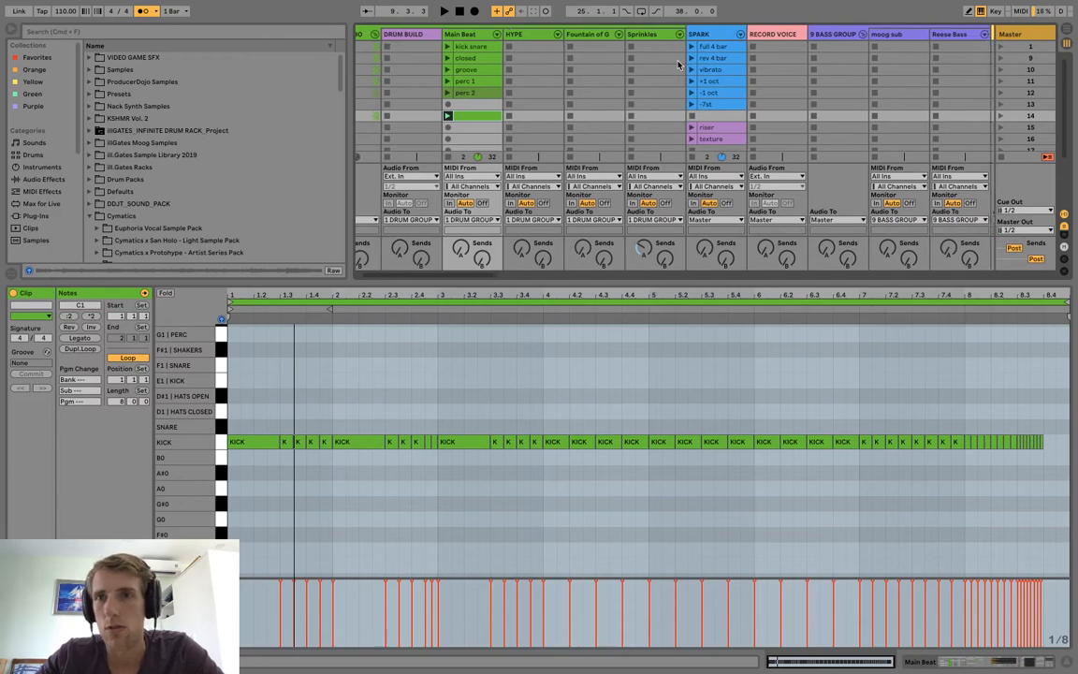
scroll(678, 62, up, 2)
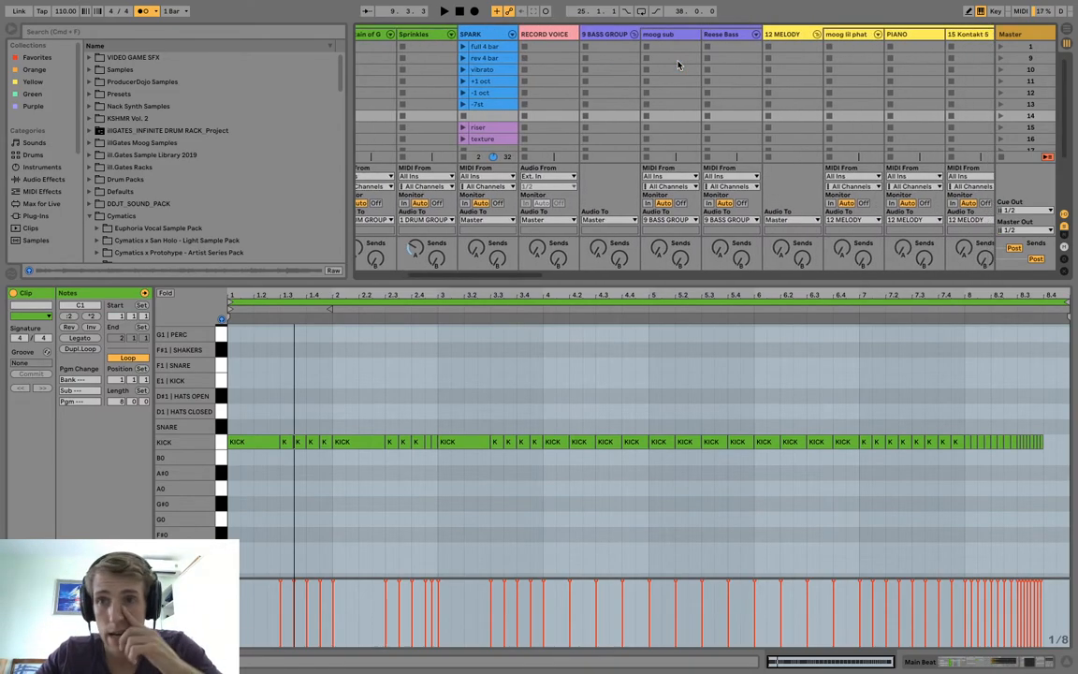
scroll(517, 41, left, 3)
click(593, 47)
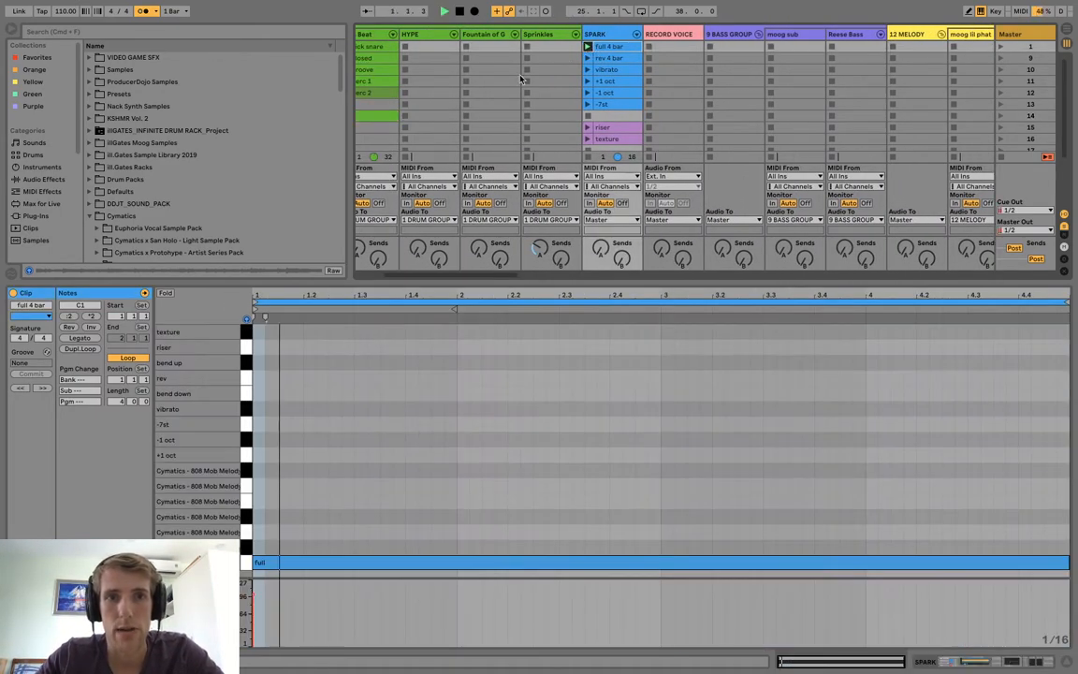
Select the moog sub track and arm it for recording.
scroll(468, 66, left, 1)
click(392, 69)
scroll(392, 69, right, 3)
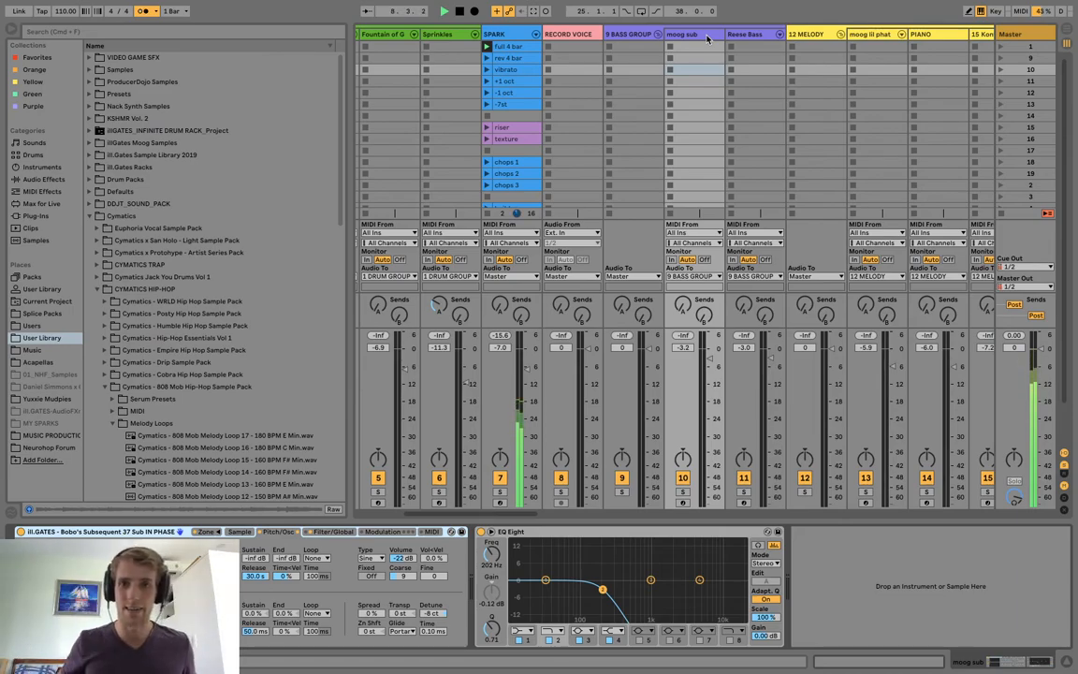
click(707, 37)
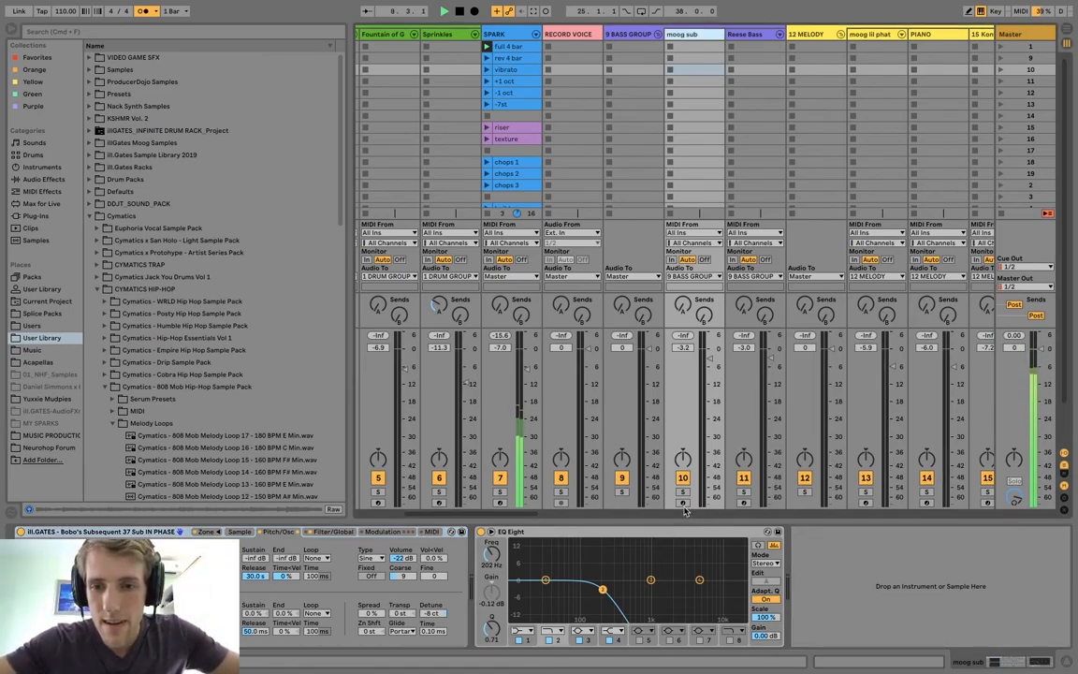
click(684, 505)
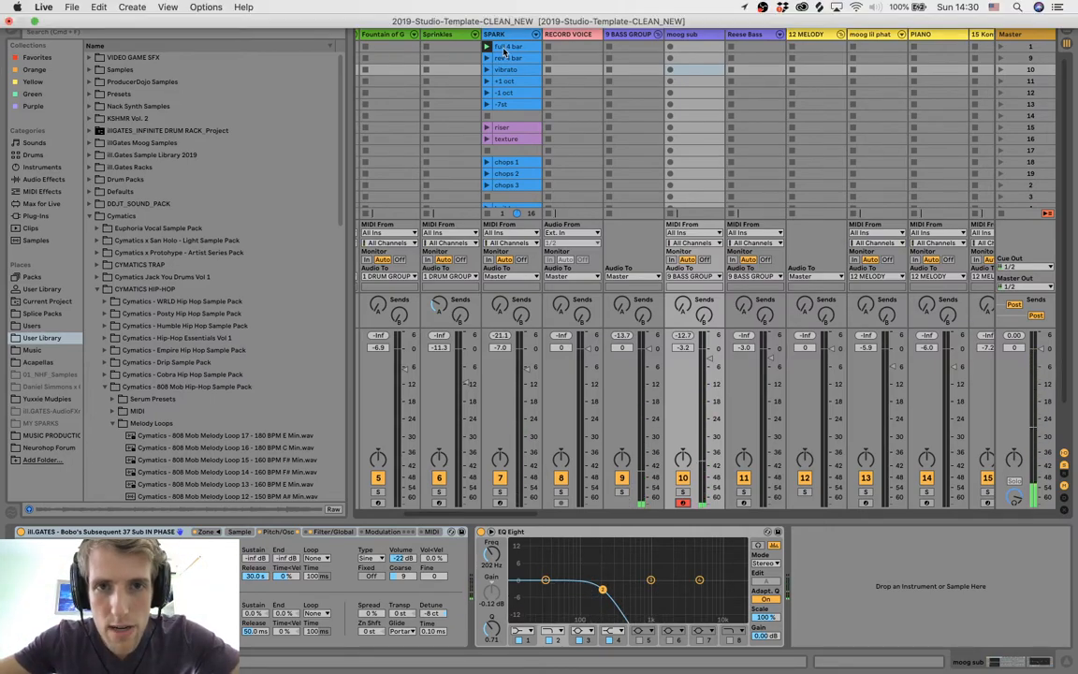
Check the key of the SPARK melody loop in its Drum Rack and rehearse a moog sub bass line over it.
click(503, 34)
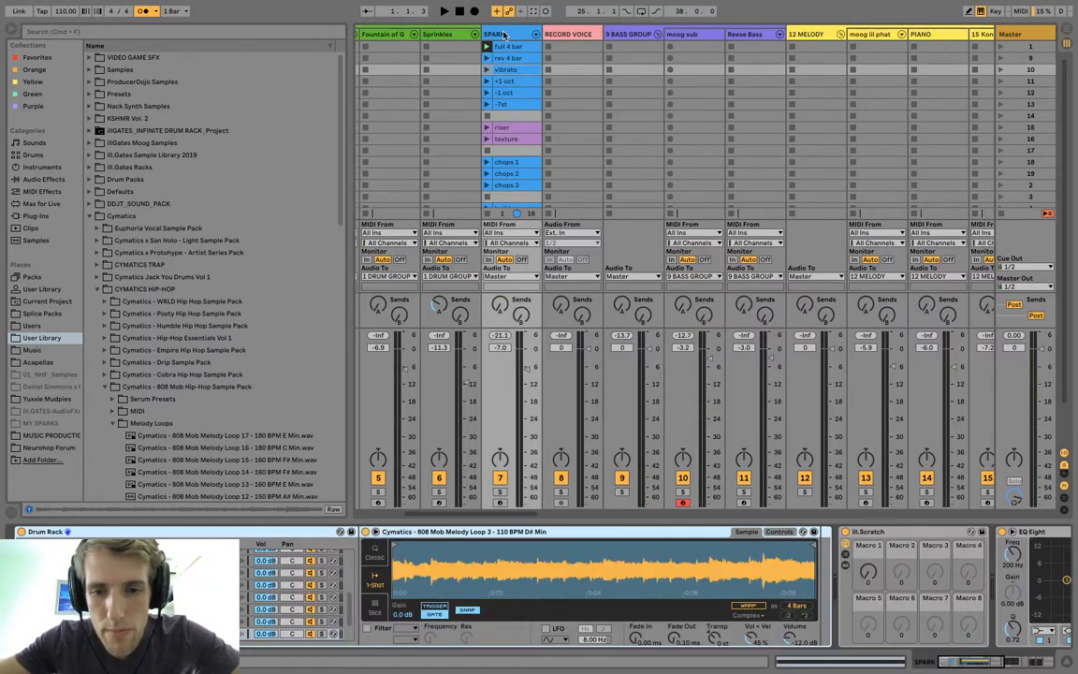
click(691, 40)
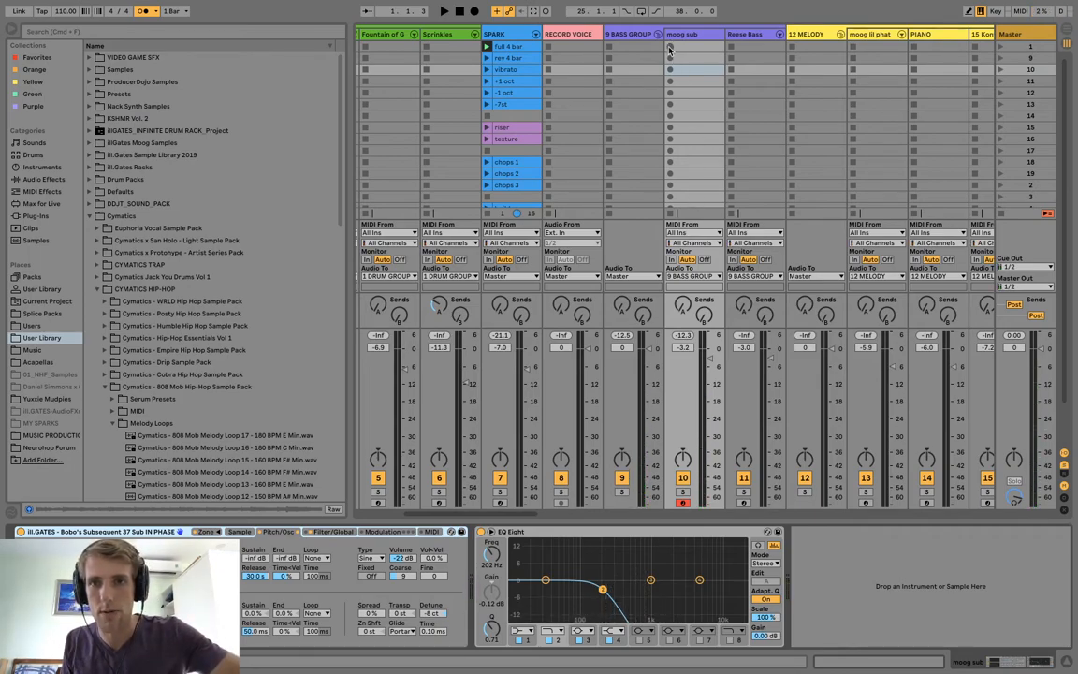
key(space)
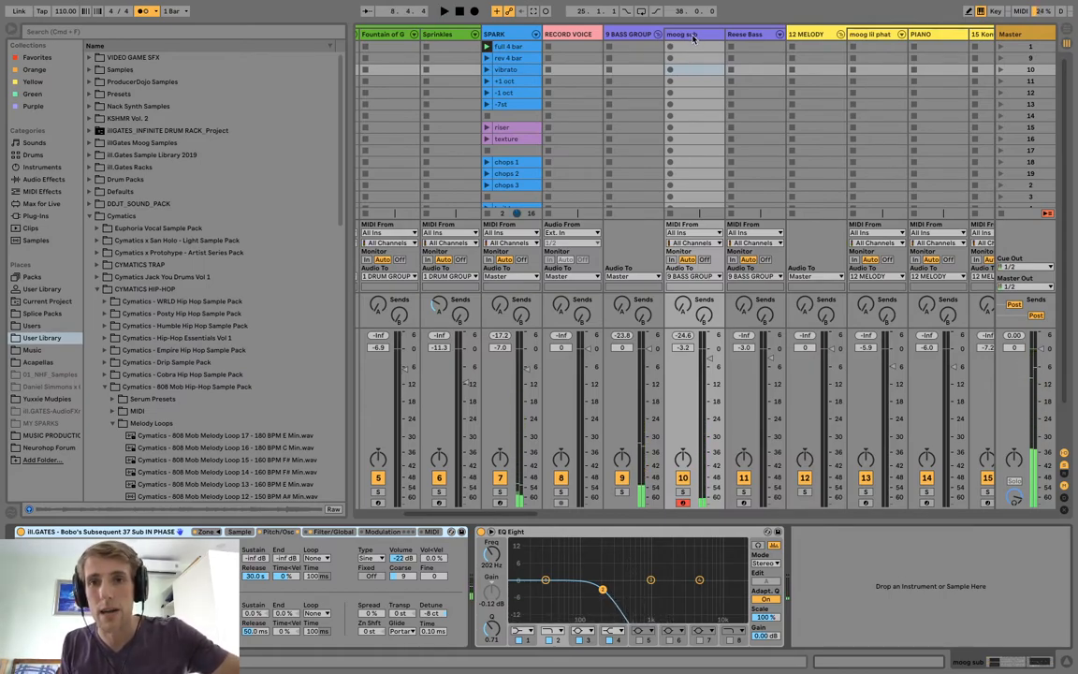
click(680, 40)
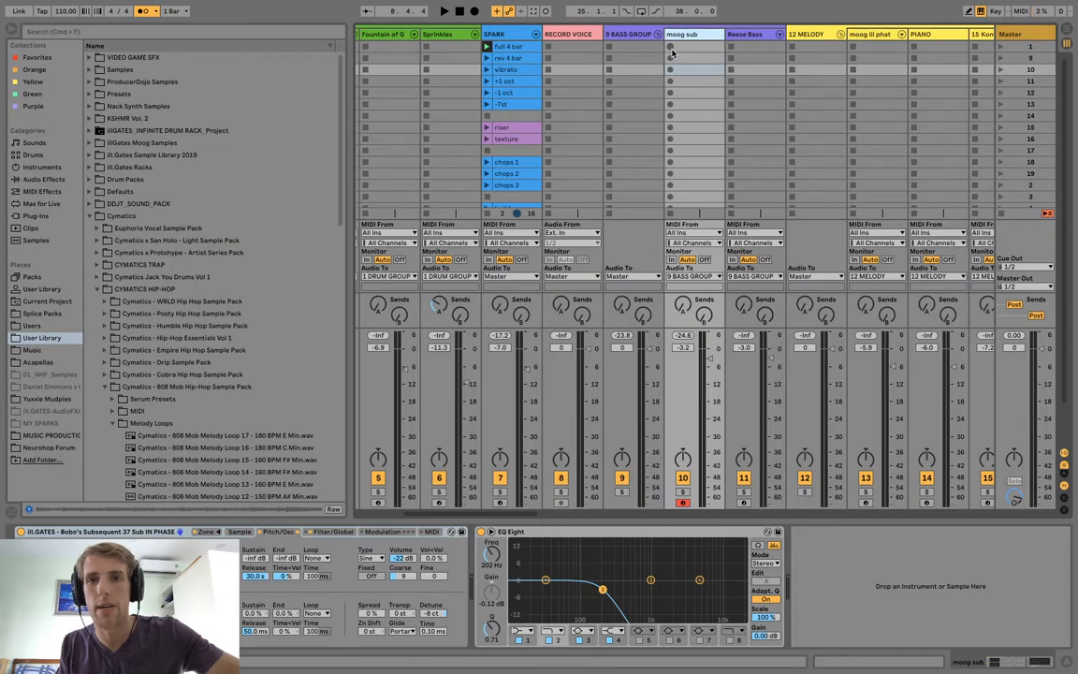
Record a 4-bar bass line into the moog sub track's scene 1 slot and open the clip's notes.
click(670, 49)
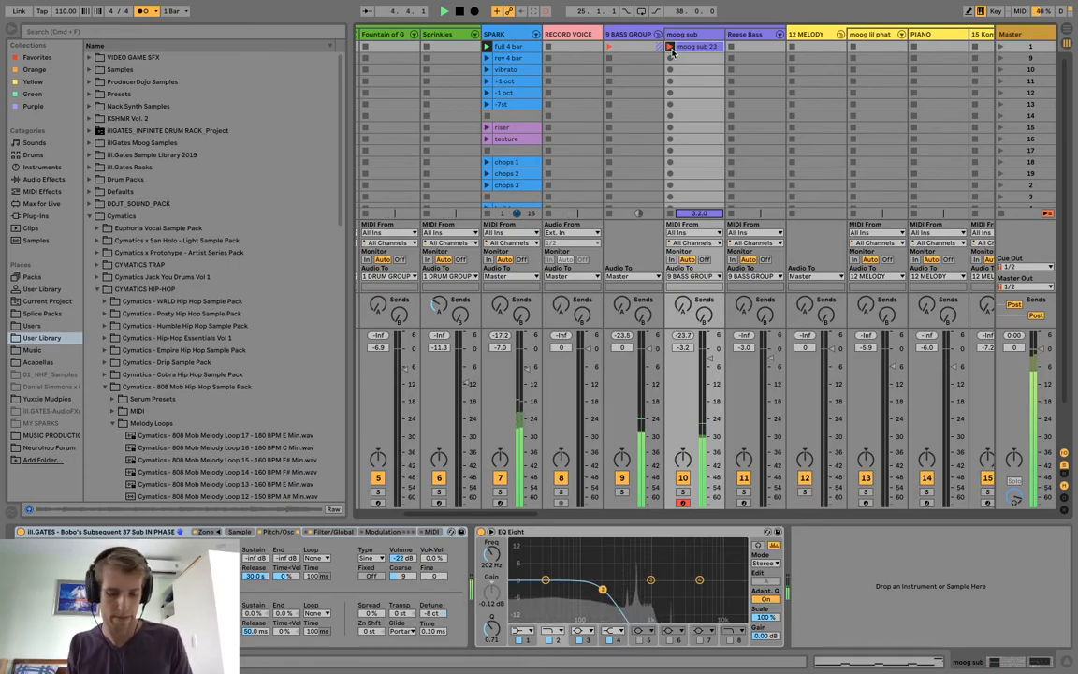
click(671, 48)
double_click(684, 49)
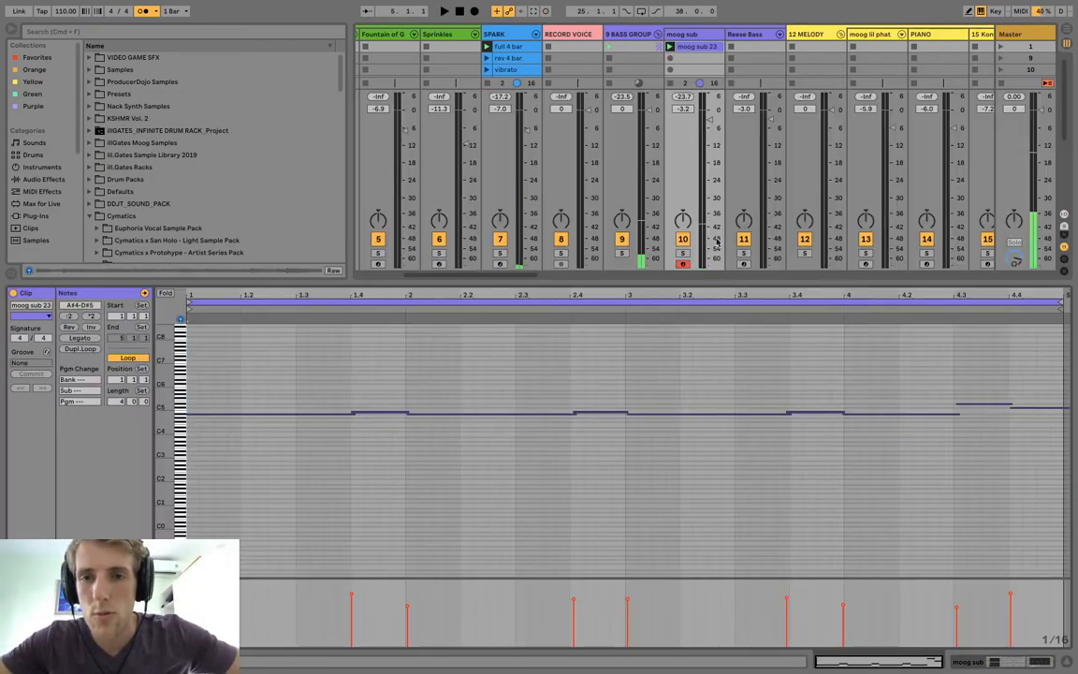
Quantize the start and end of all notes in the moog sub clip to 1/4 at 100%.
right_click(658, 362)
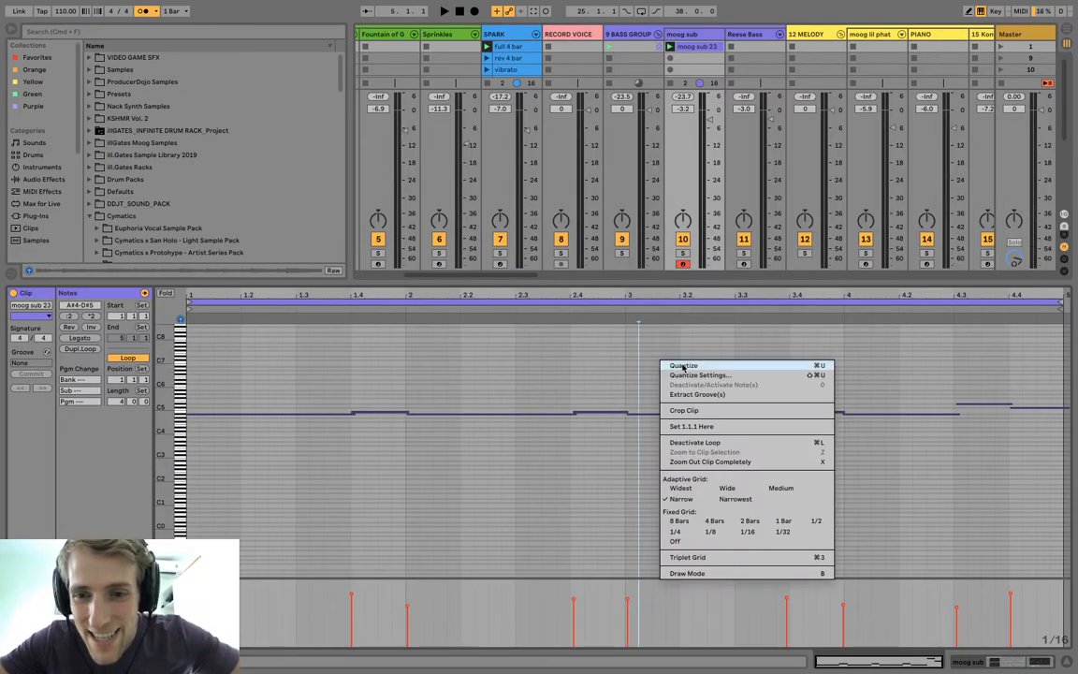
click(683, 366)
click(704, 375)
key(super+a)
right_click(704, 375)
click(741, 404)
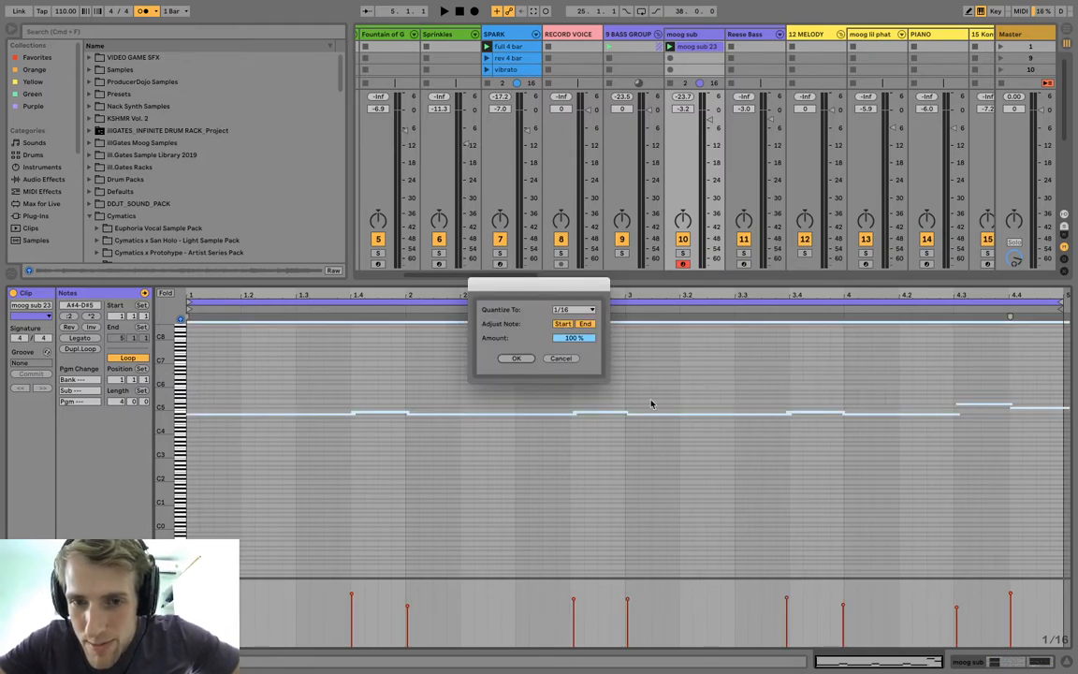
click(559, 319)
click(561, 332)
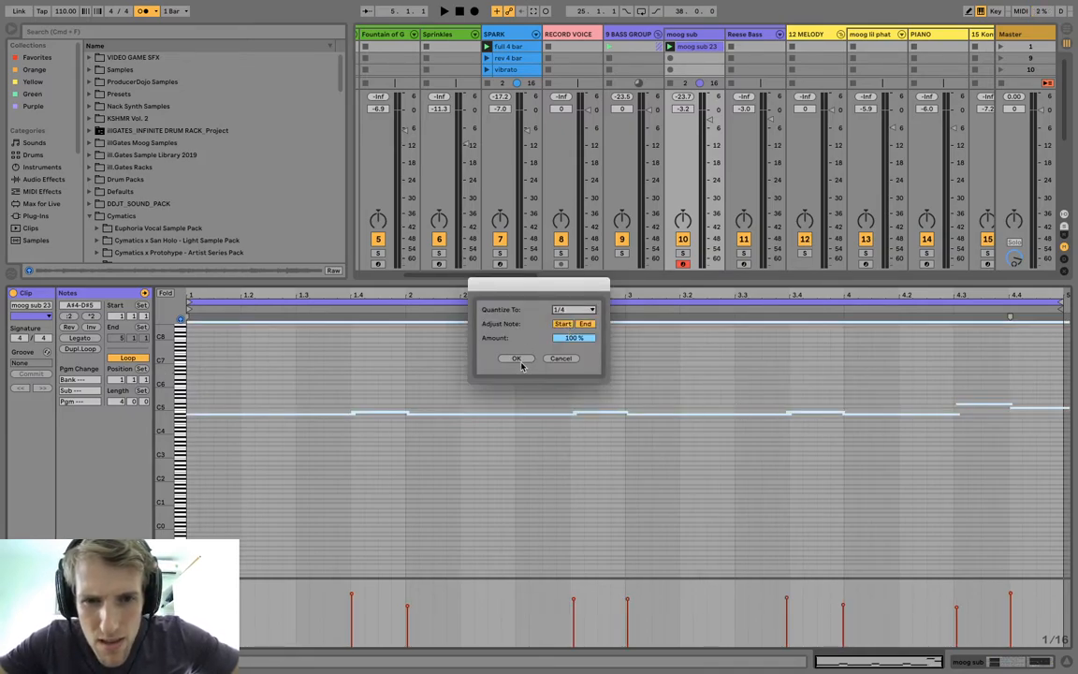
click(516, 359)
Transpose all the moog sub notes down four octaves to the A#0–D#1 range.
key(space)
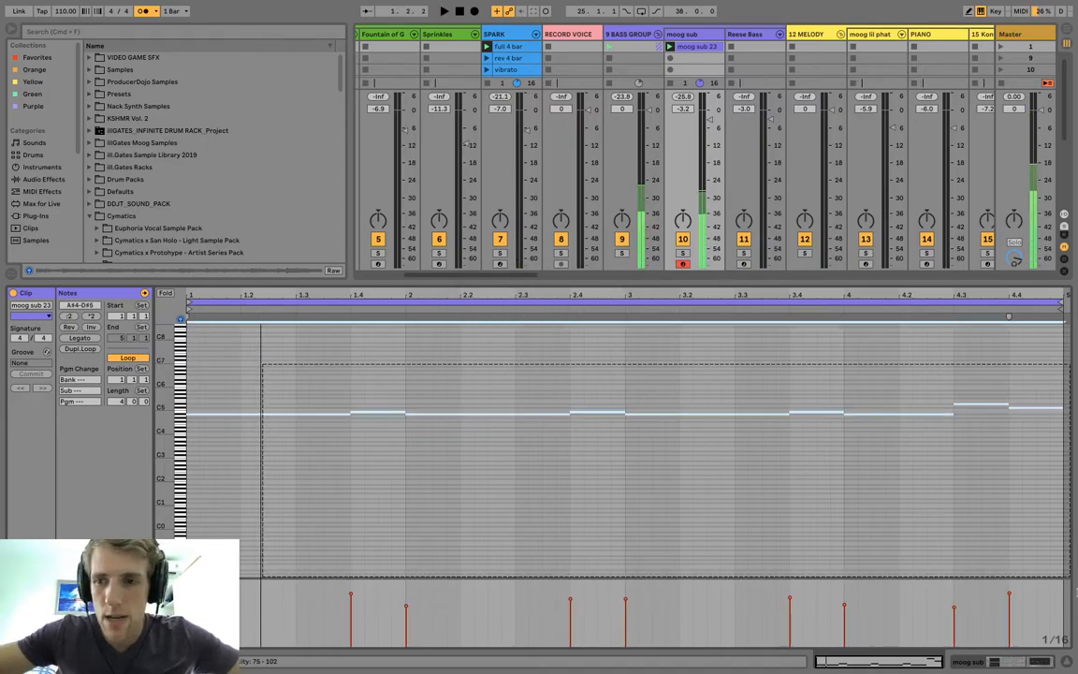
key(shift+Down)
key(shift+Down)
key(shift+Down)
key(shift+Down)
key(shift+Down)
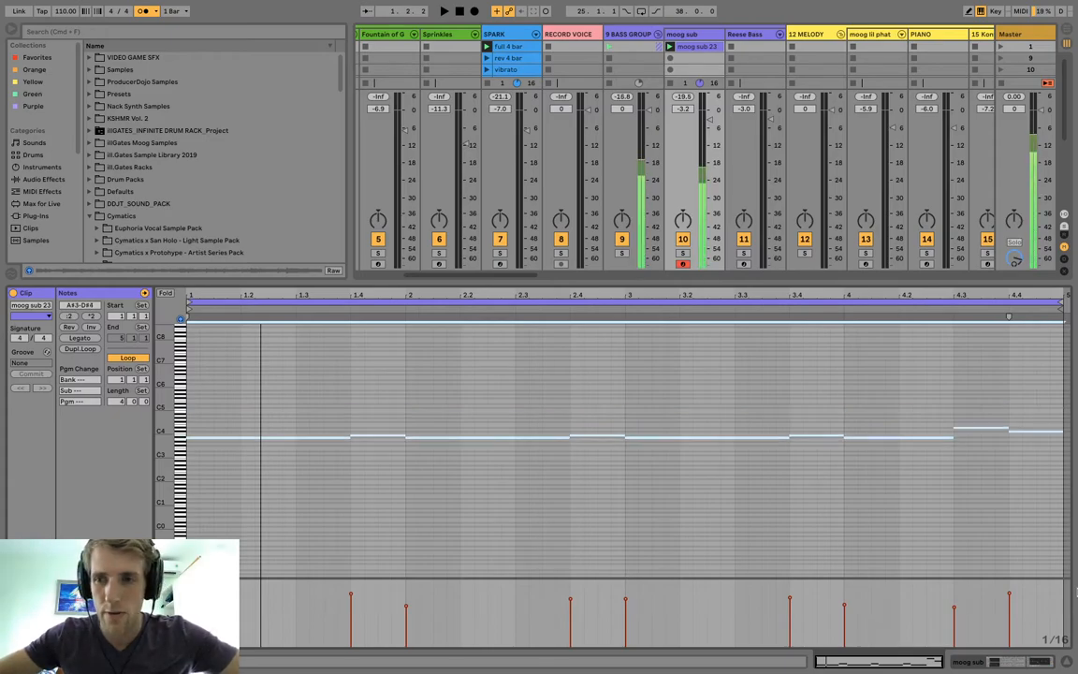
key(shift+Up)
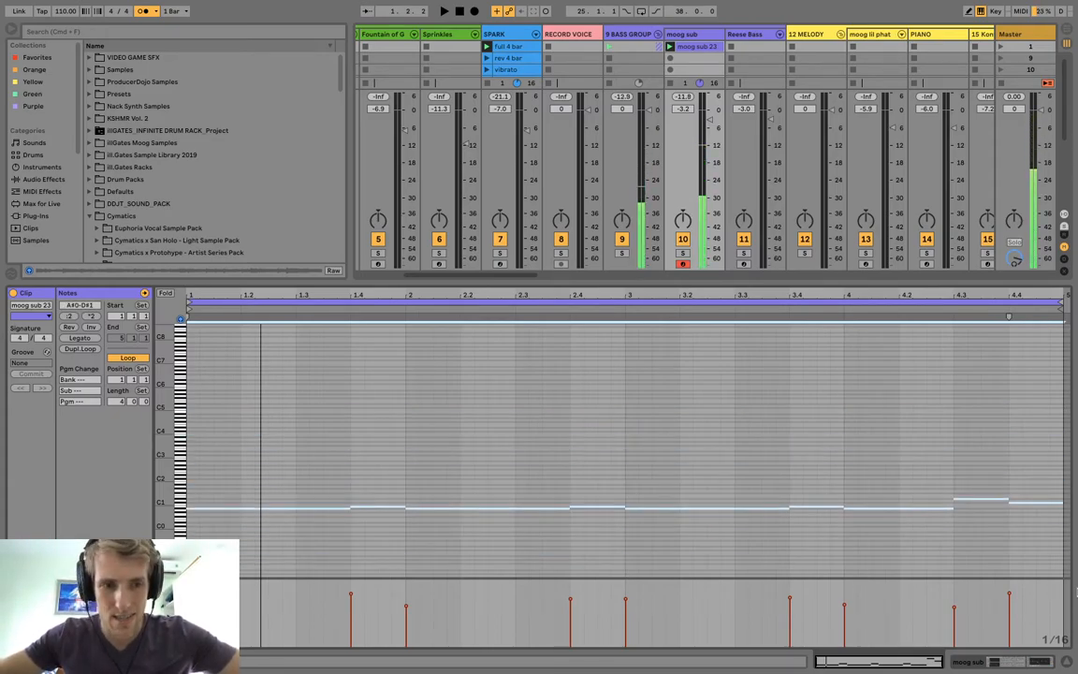
key(shift+Up)
key(shift+Down)
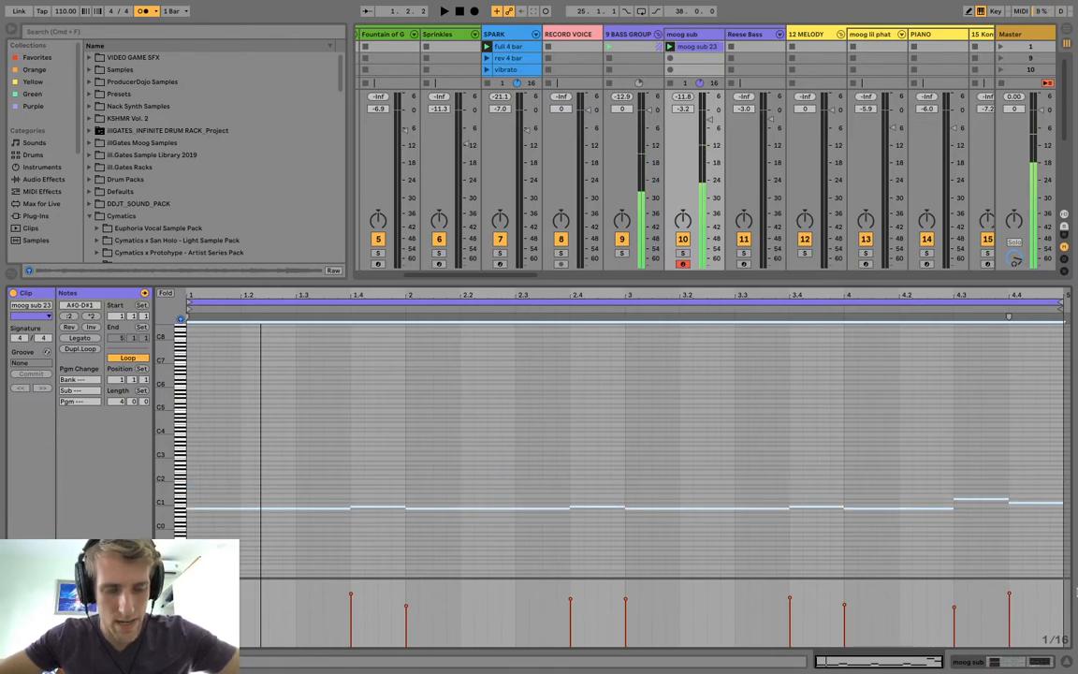
Transpose all the moog sub notes up one octave to A#1–D#2 and enlarge the session clip grid.
key(shift+Up)
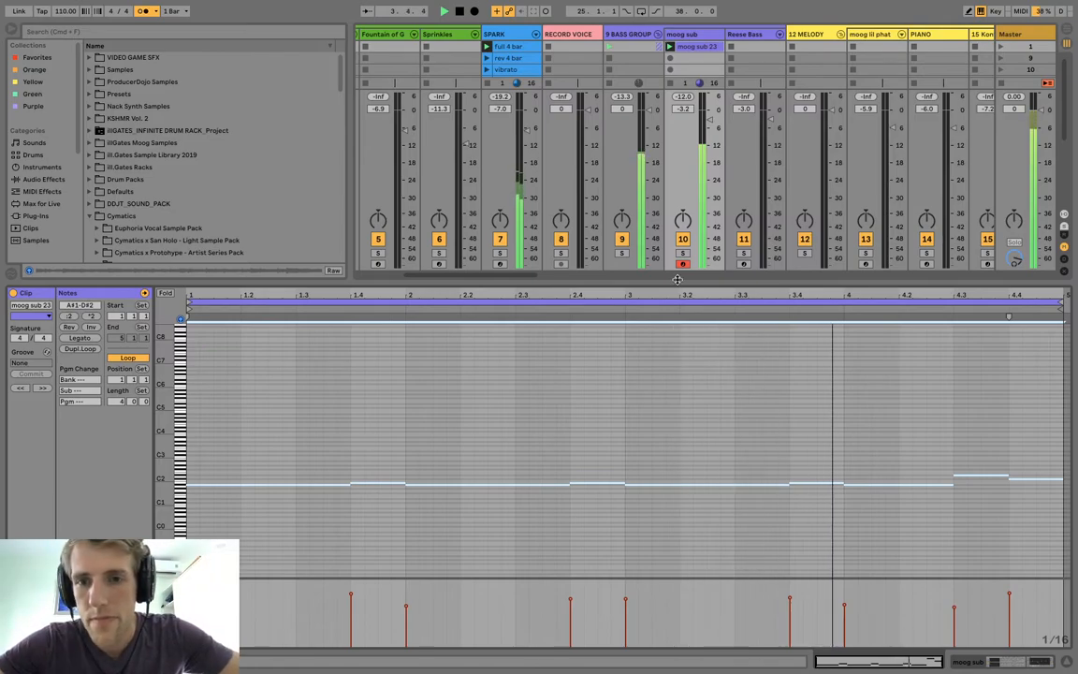
drag(688, 281, 687, 547)
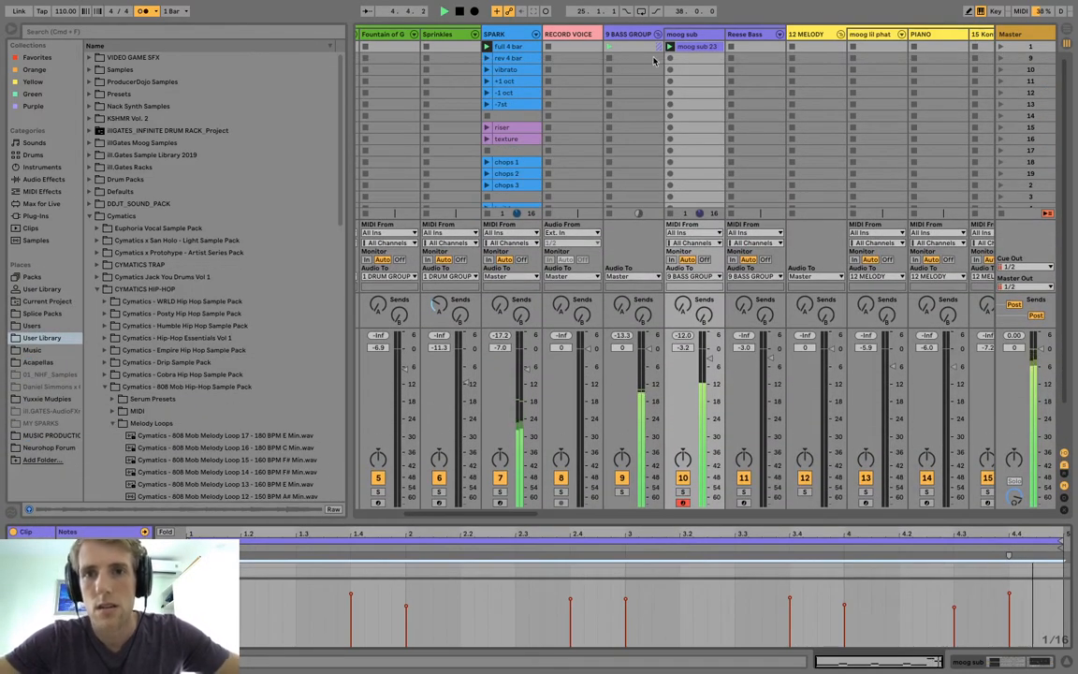
Insert a new MIDI track directly after Main Beat and search the browser for "empty".
scroll(740, 86, right, 5)
scroll(741, 87, left, 8)
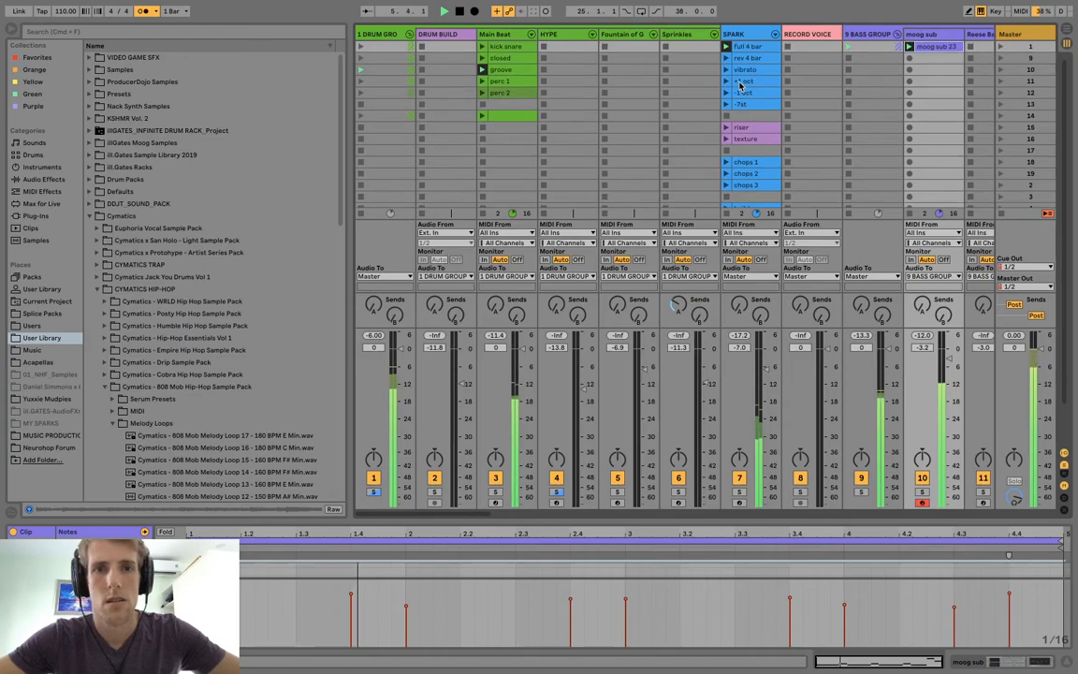
scroll(741, 86, right, 5)
scroll(740, 86, left, 8)
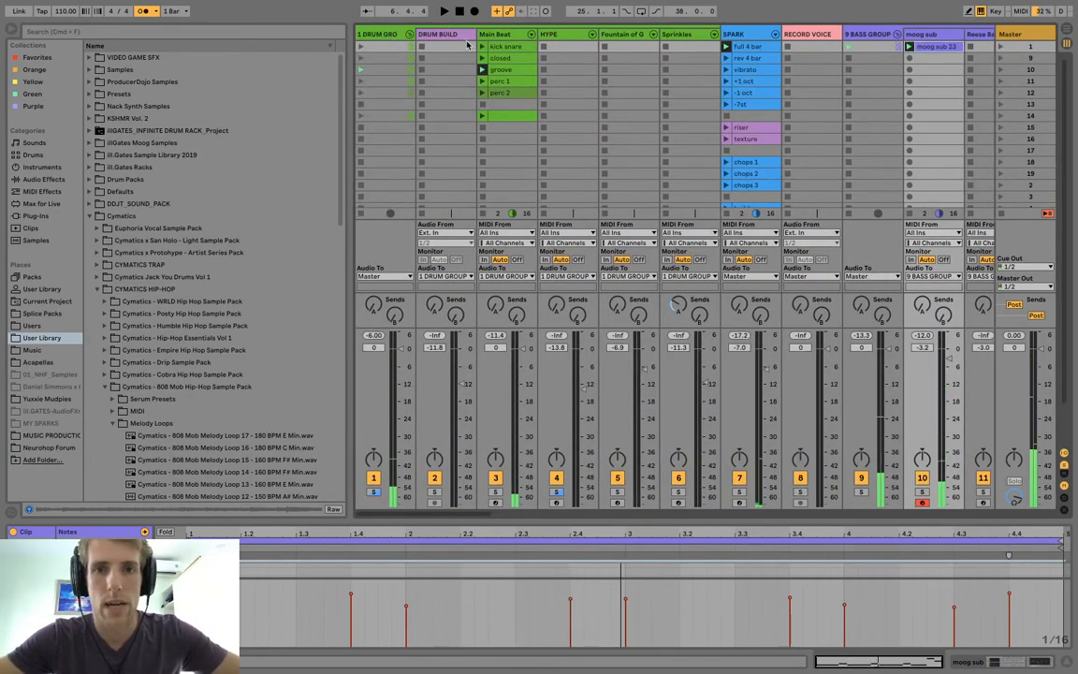
click(501, 35)
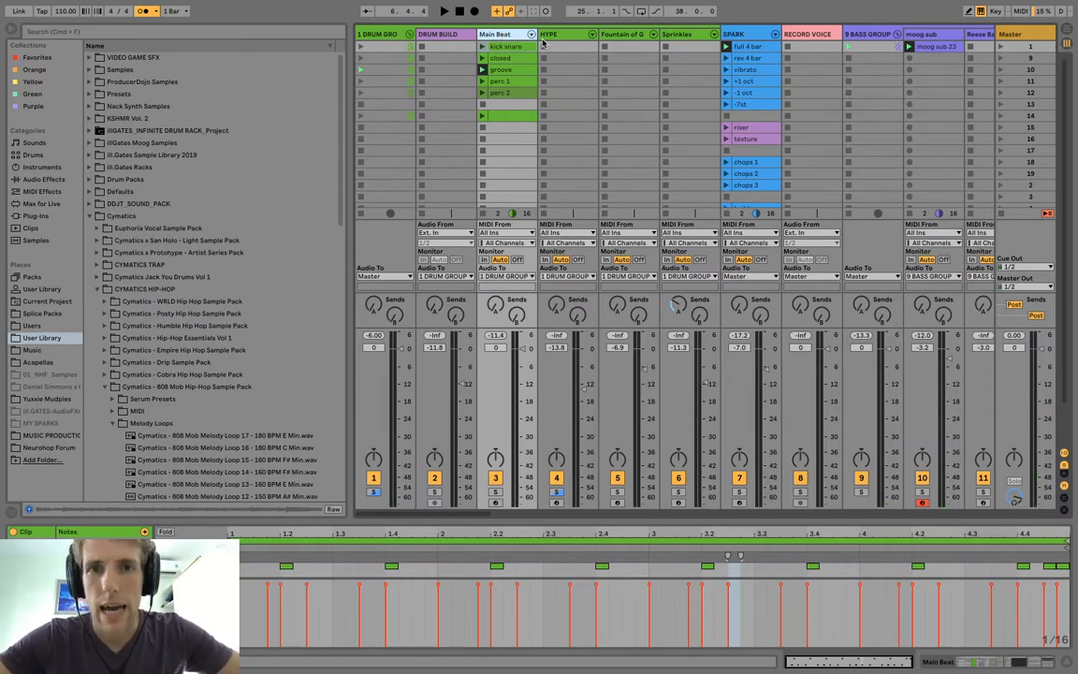
key(super+shift+t)
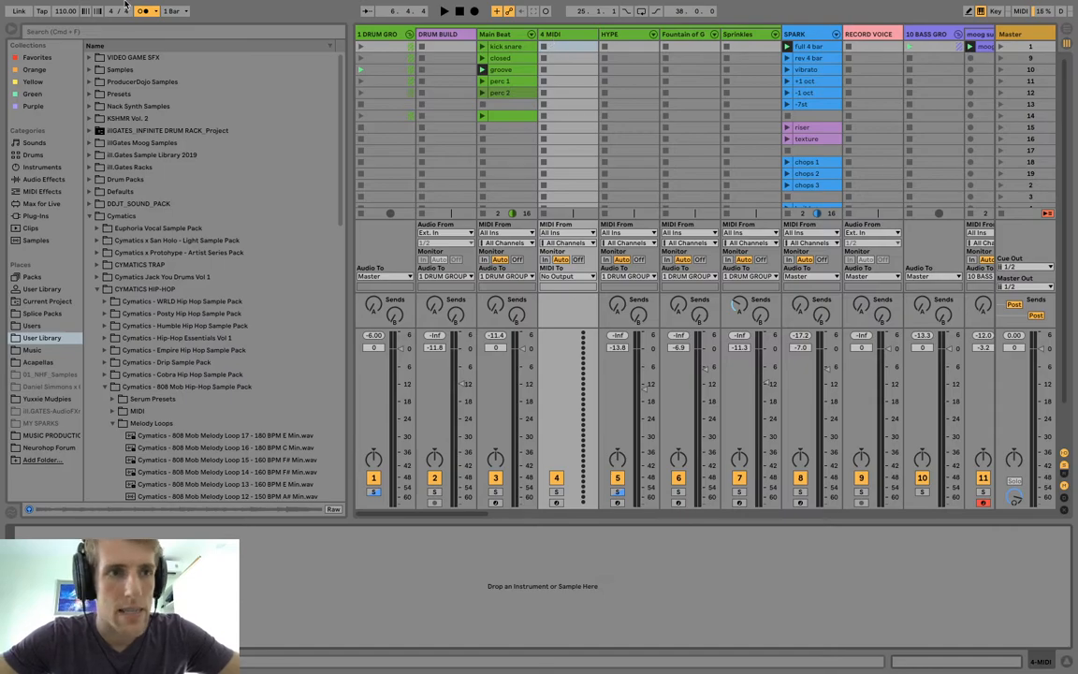
click(134, 32)
text(empty)
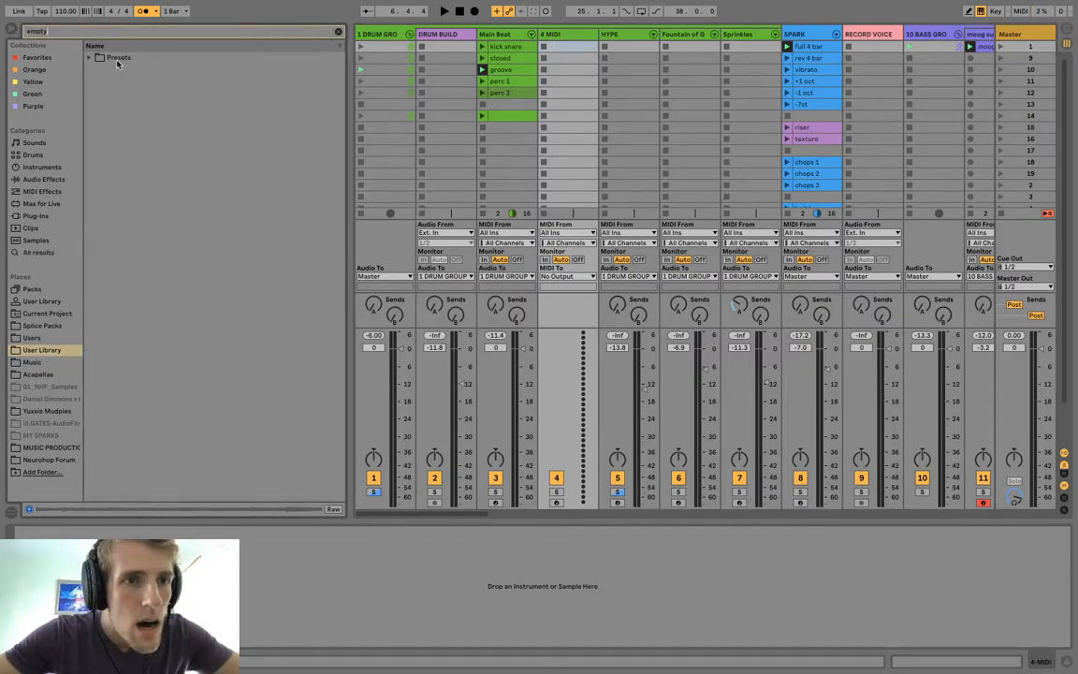
Rename the unnamed Main Beat clip in scene 14 "buildup" and play it.
click(511, 90)
click(512, 115)
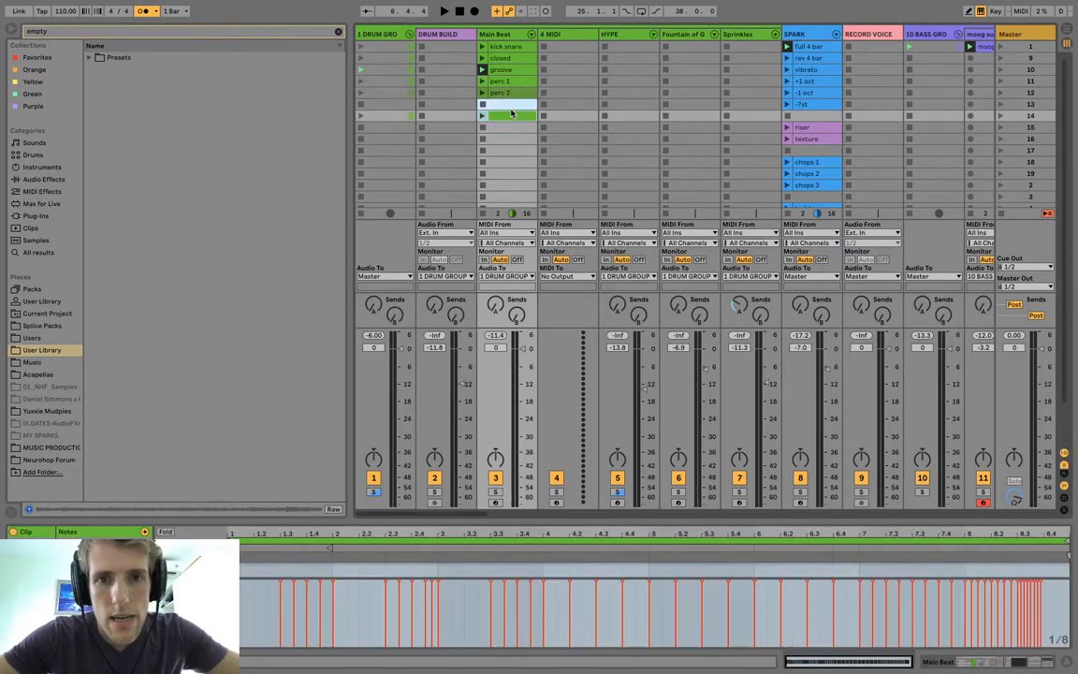
click(502, 139)
click(509, 117)
key(ctrl+r)
text(buildup)
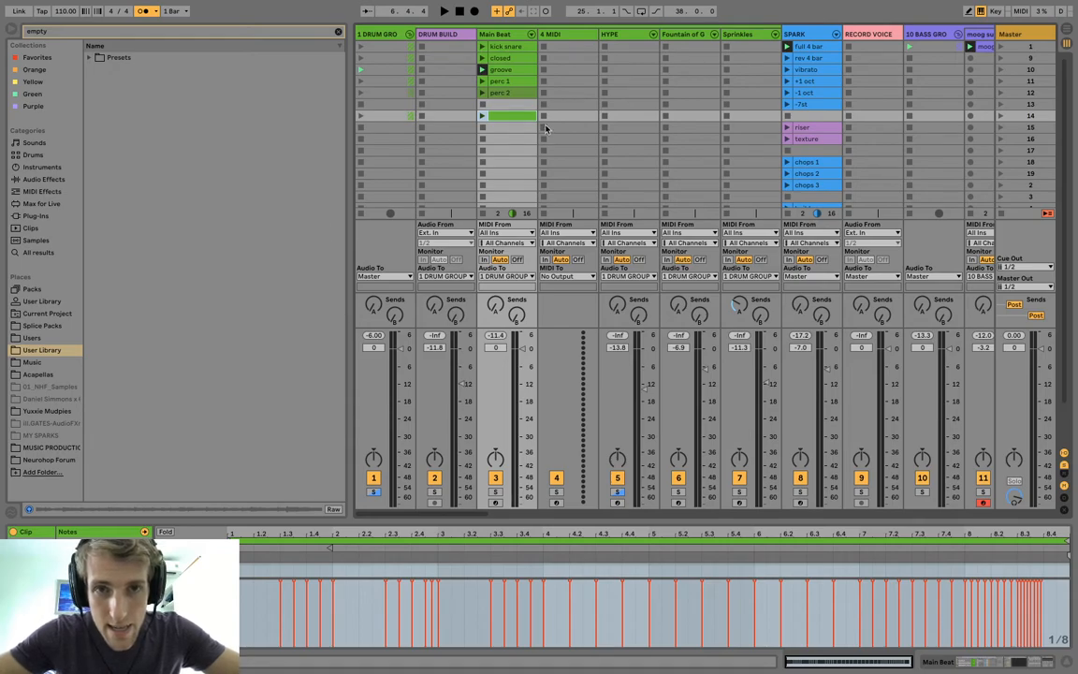
click(483, 117)
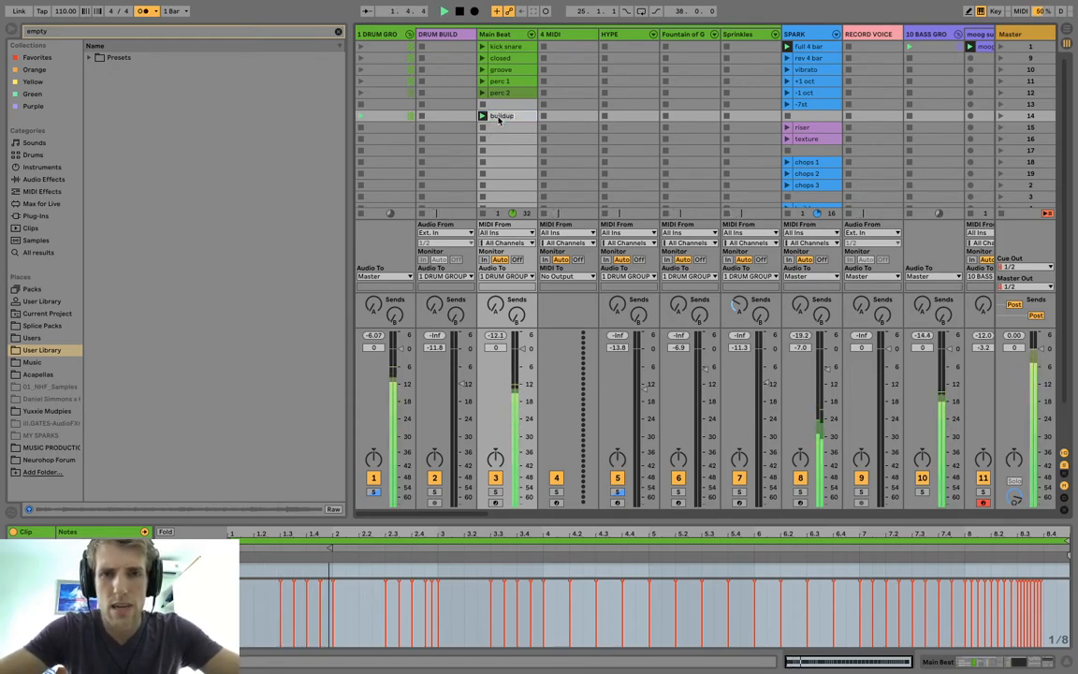
Load ! EMPTY 128 RACK.adg from the Favorites collection onto the new MIDI track and stop playback.
click(577, 40)
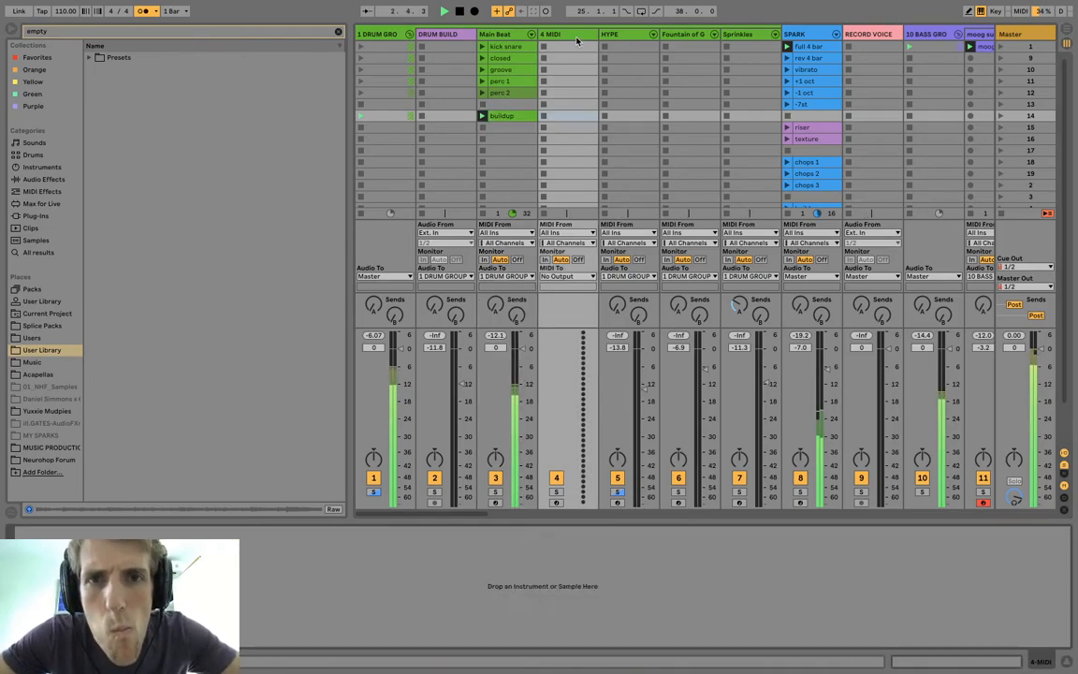
click(37, 59)
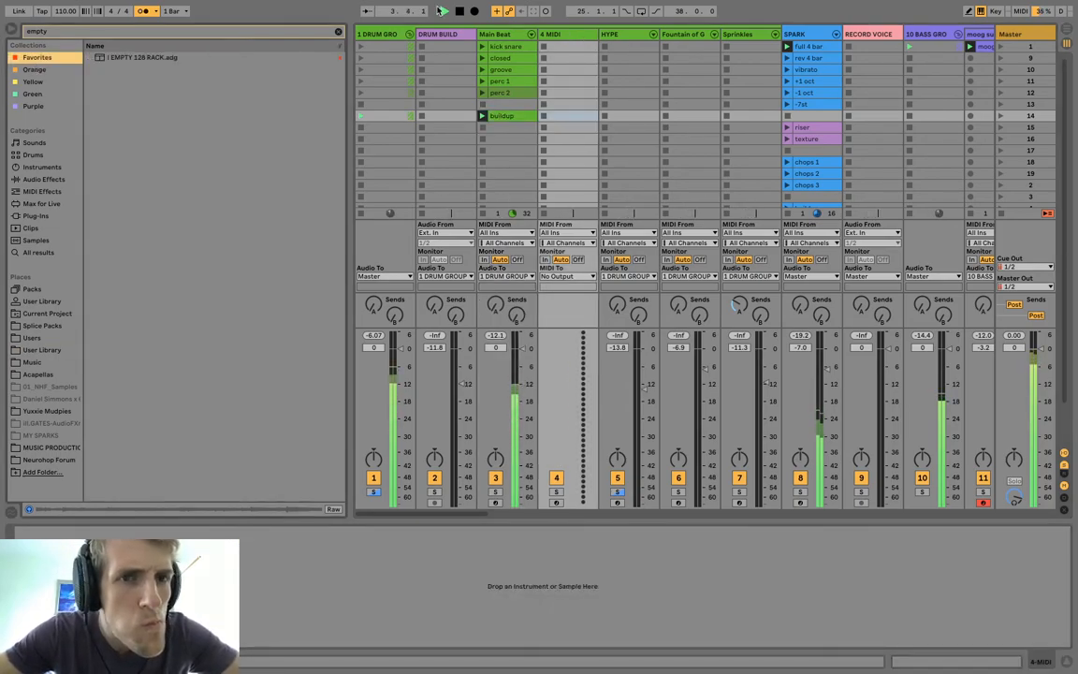
click(217, 56)
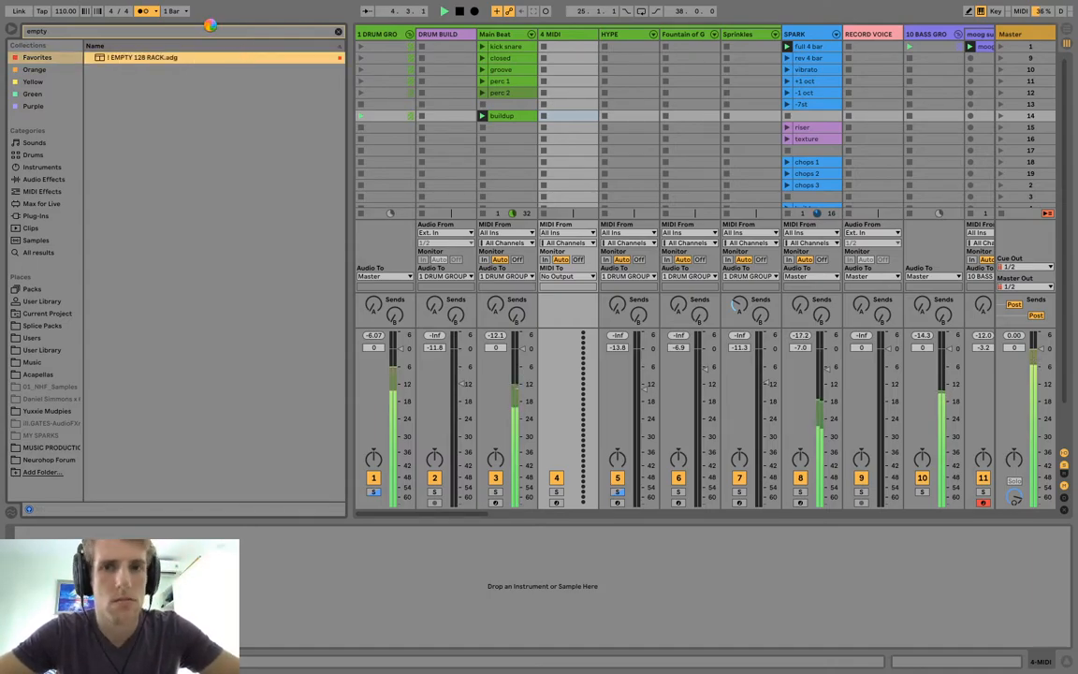
key(space)
Search the browser for "clap" and check the Splice Packs, Current Project, Users and Music locations.
click(216, 32)
text(cl)
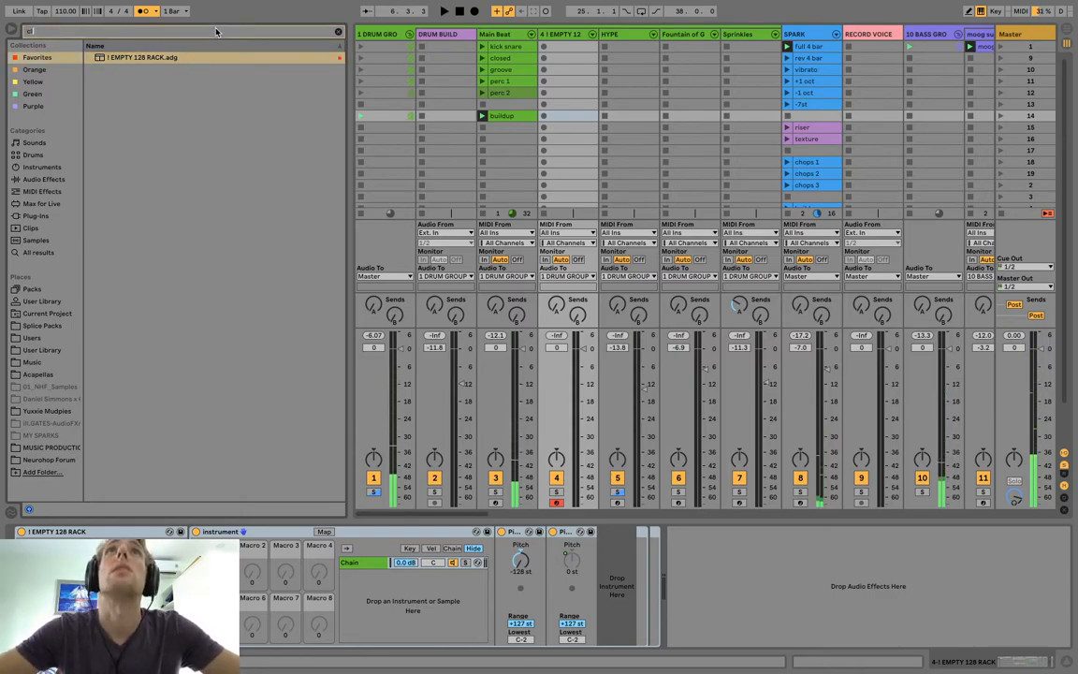
text(ap)
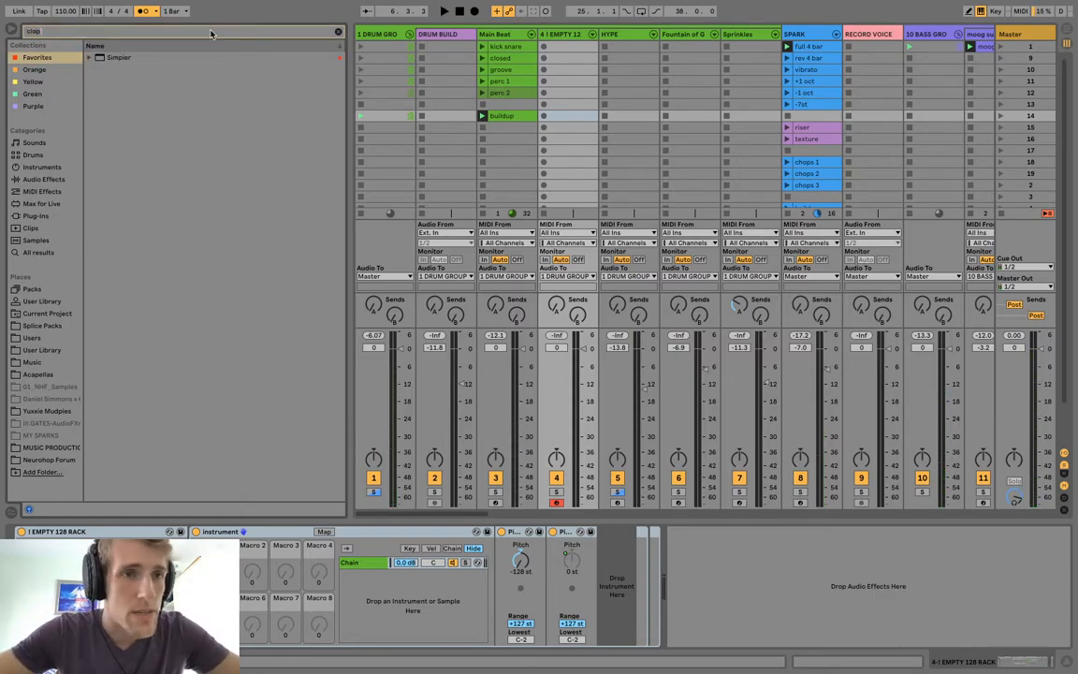
click(52, 328)
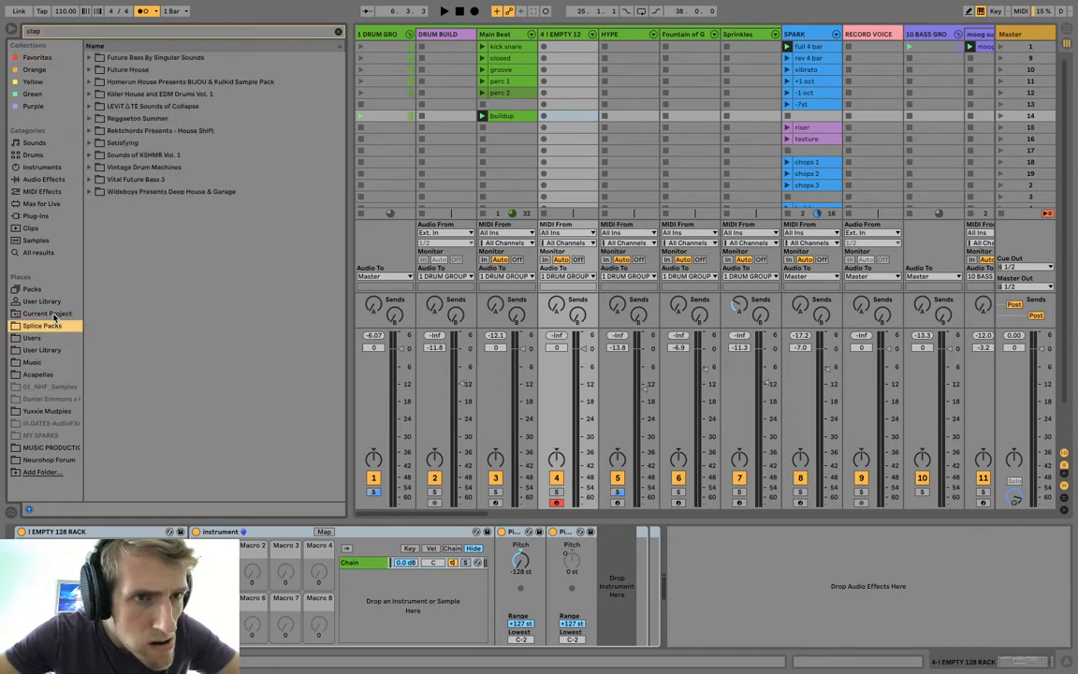
click(53, 314)
click(51, 339)
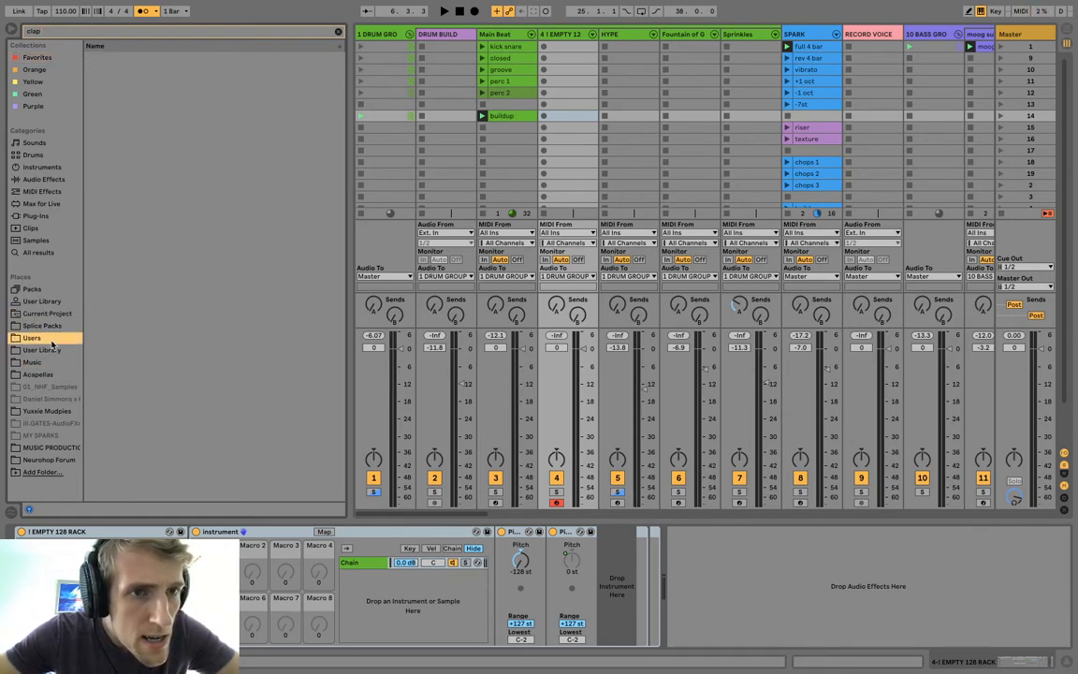
click(53, 362)
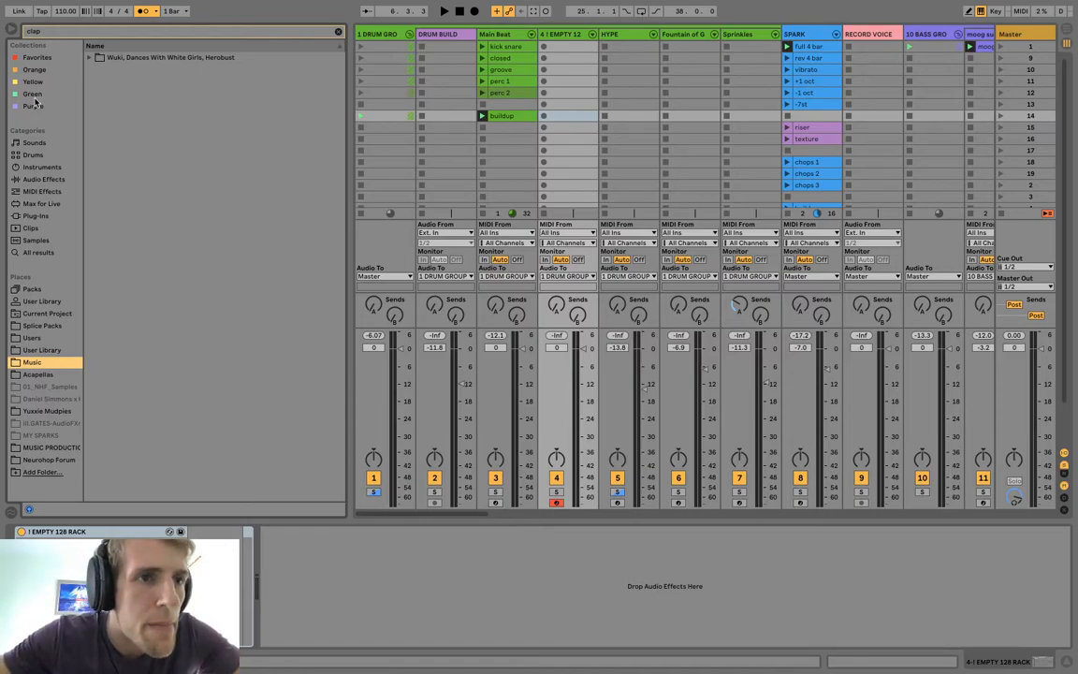
Search for "128 clap" across all browser results.
click(63, 31)
text(128 c)
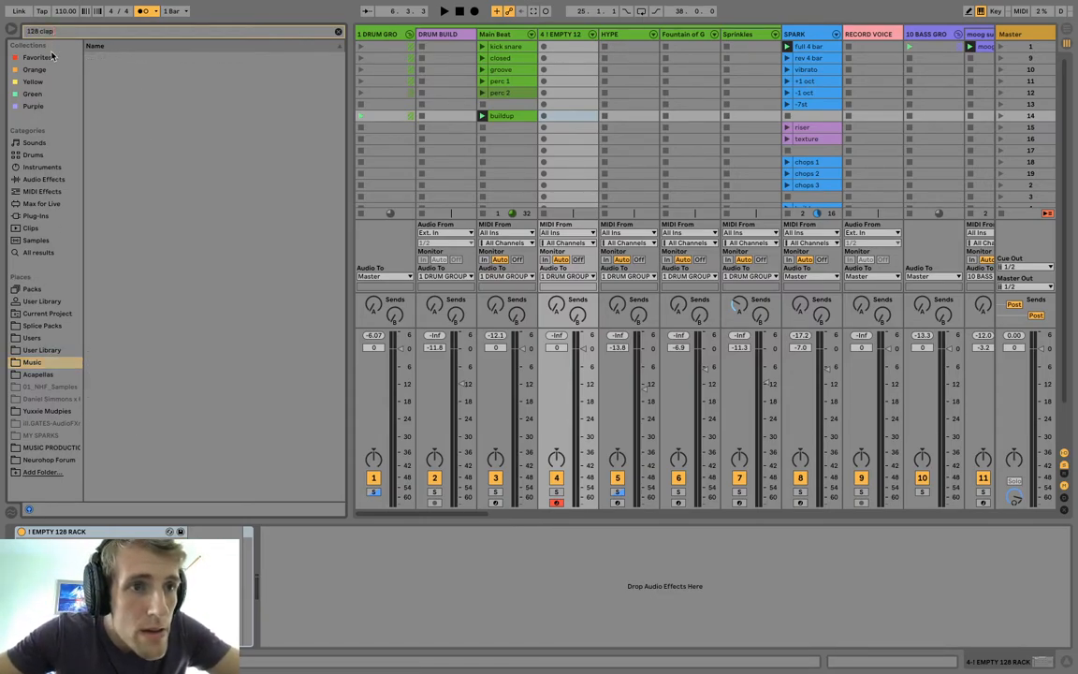
click(52, 57)
click(42, 252)
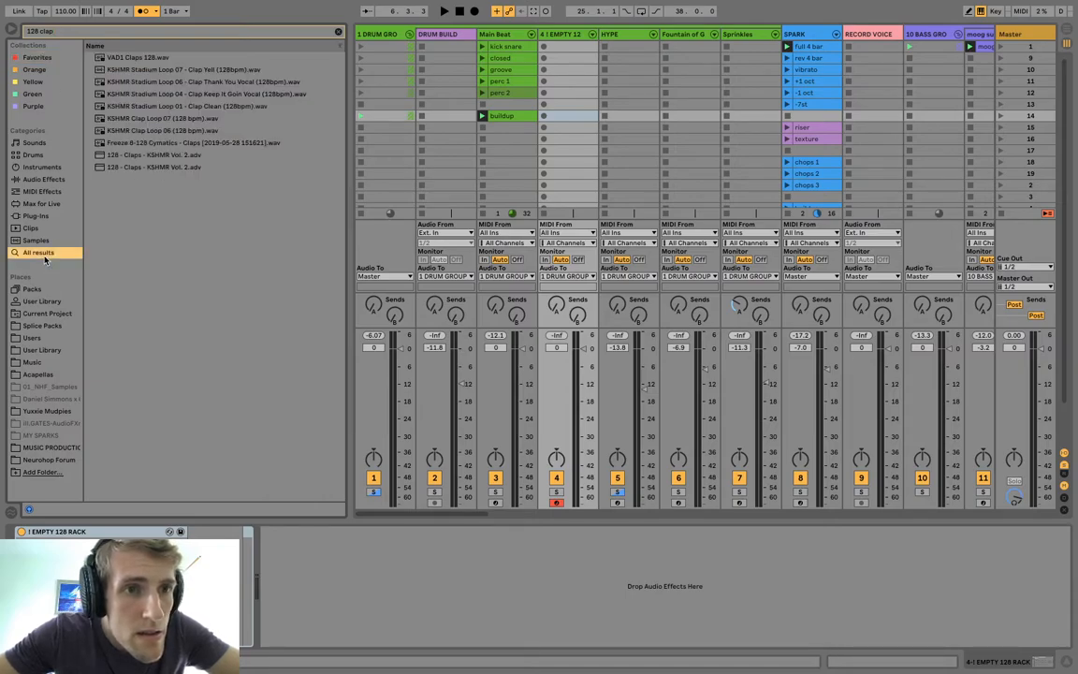
click(126, 58)
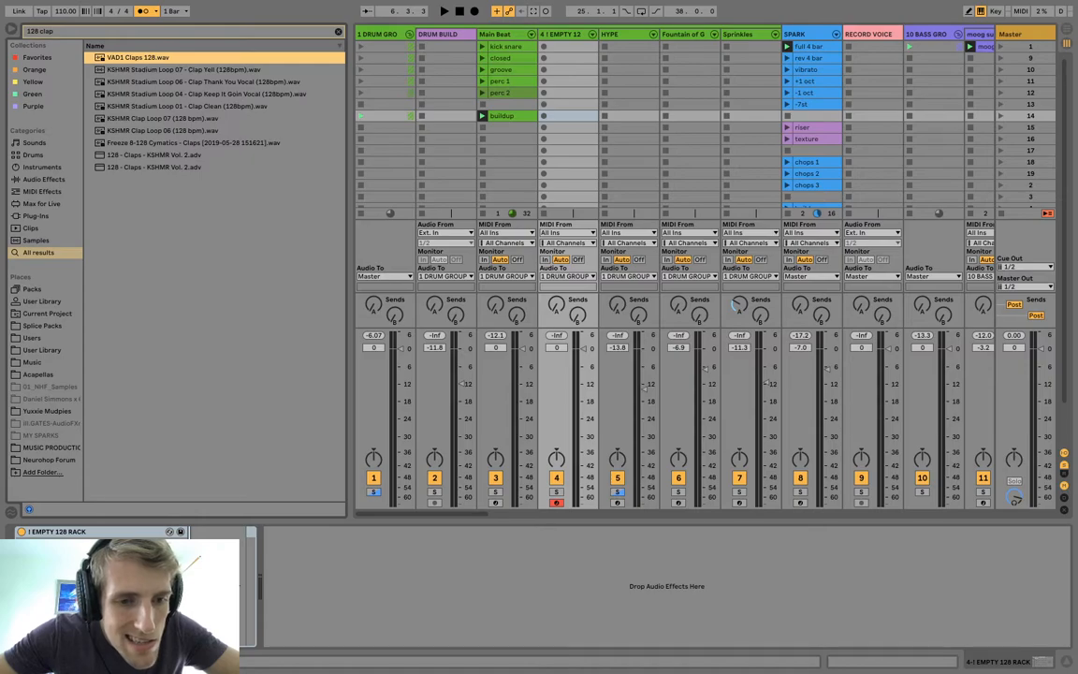
drag(125, 58, 131, 599)
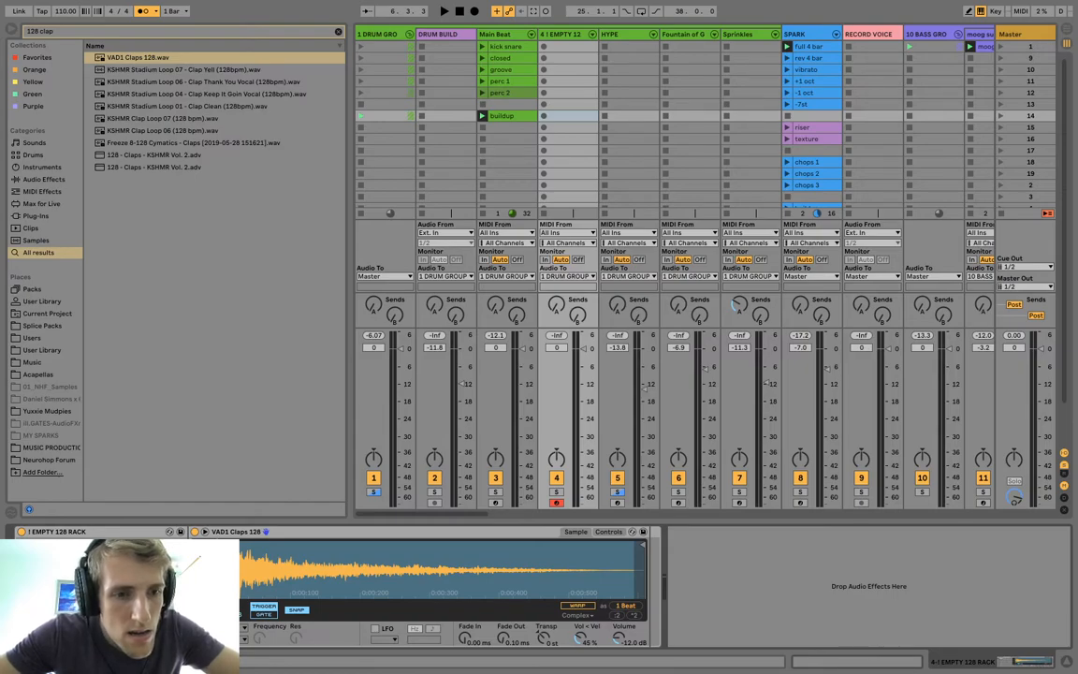
key(ctrl+z)
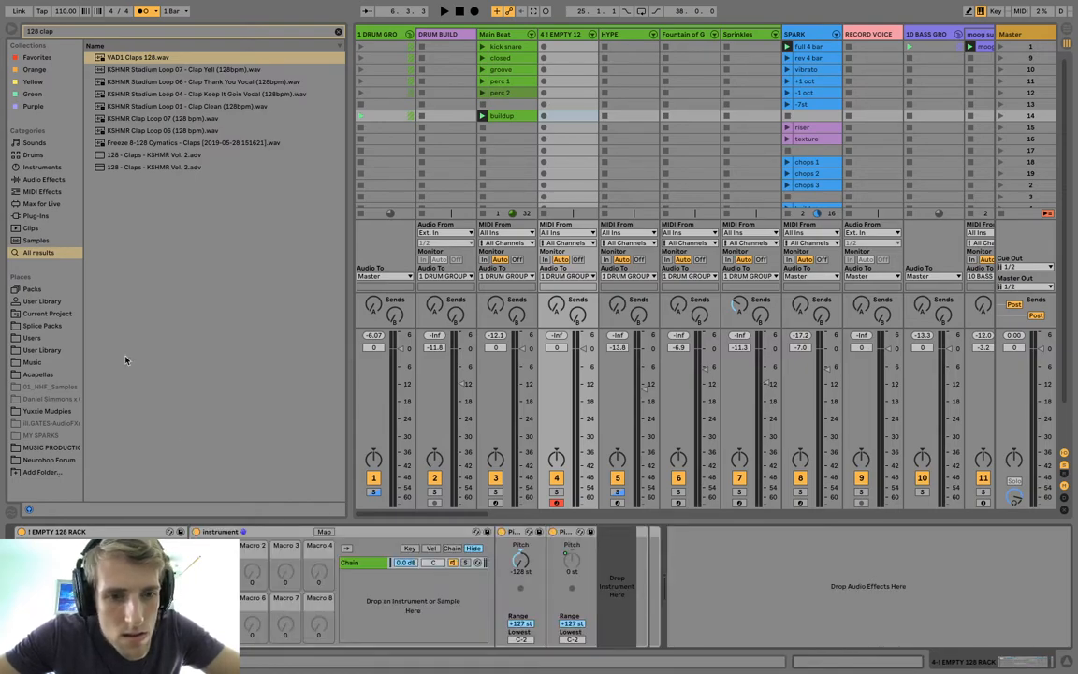
Load VAD1 Claps 128.wav into the rack's empty instrument slot after the Pitch devices and convert its Simpler to Sampler.
key(shift+Tab)
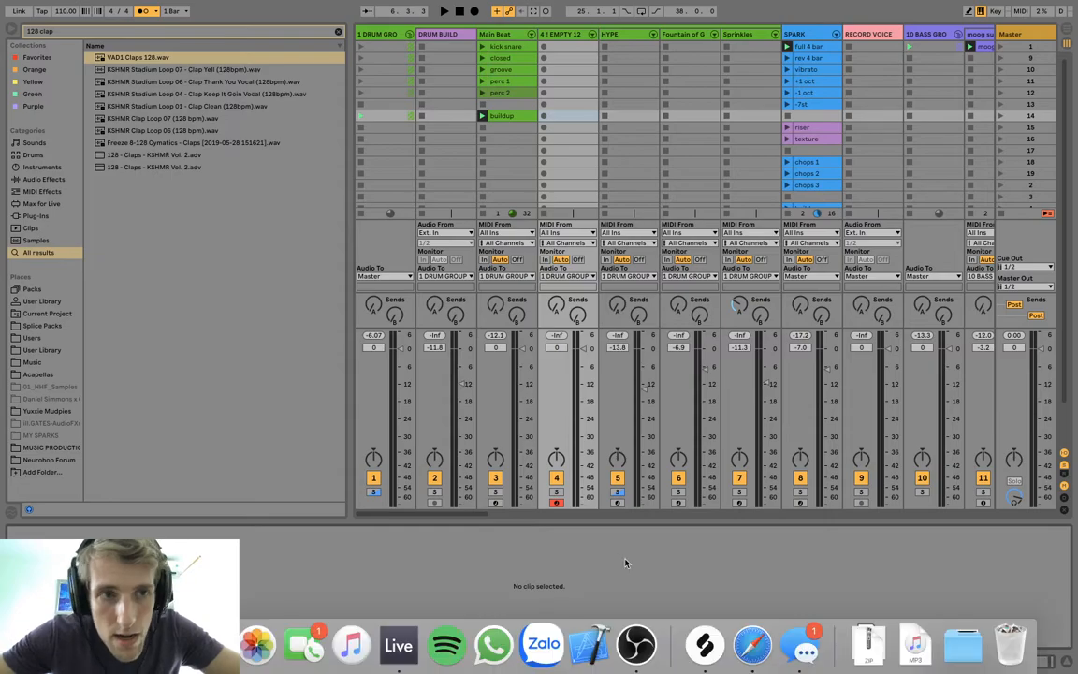
double_click(577, 36)
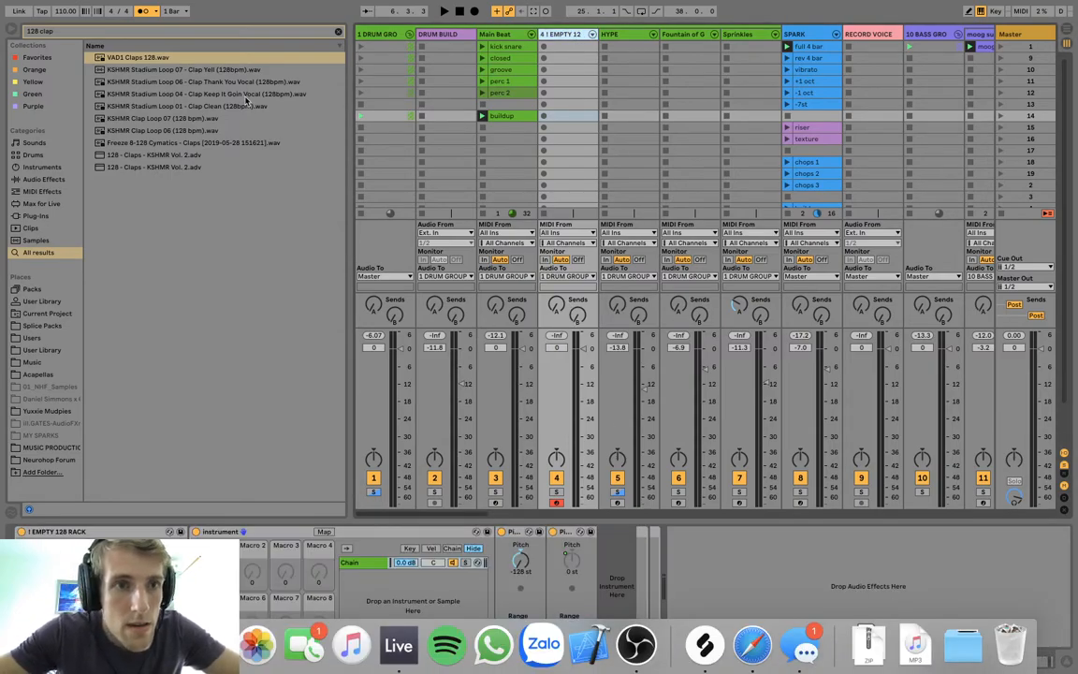
drag(145, 62, 615, 582)
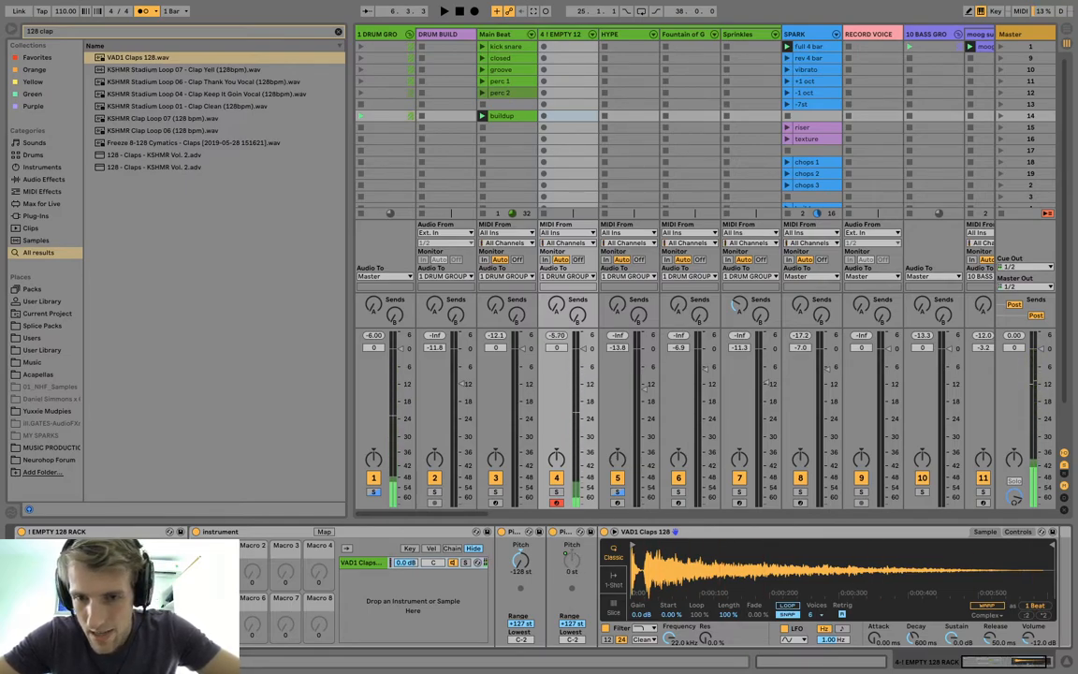
click(1026, 534)
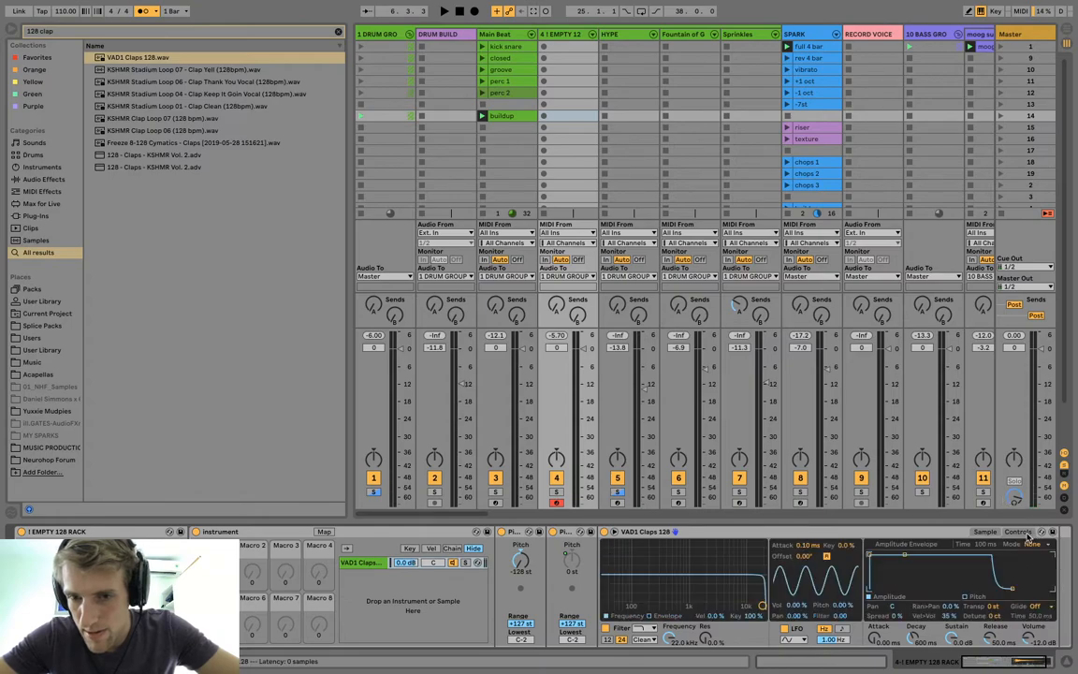
click(983, 532)
right_click(949, 534)
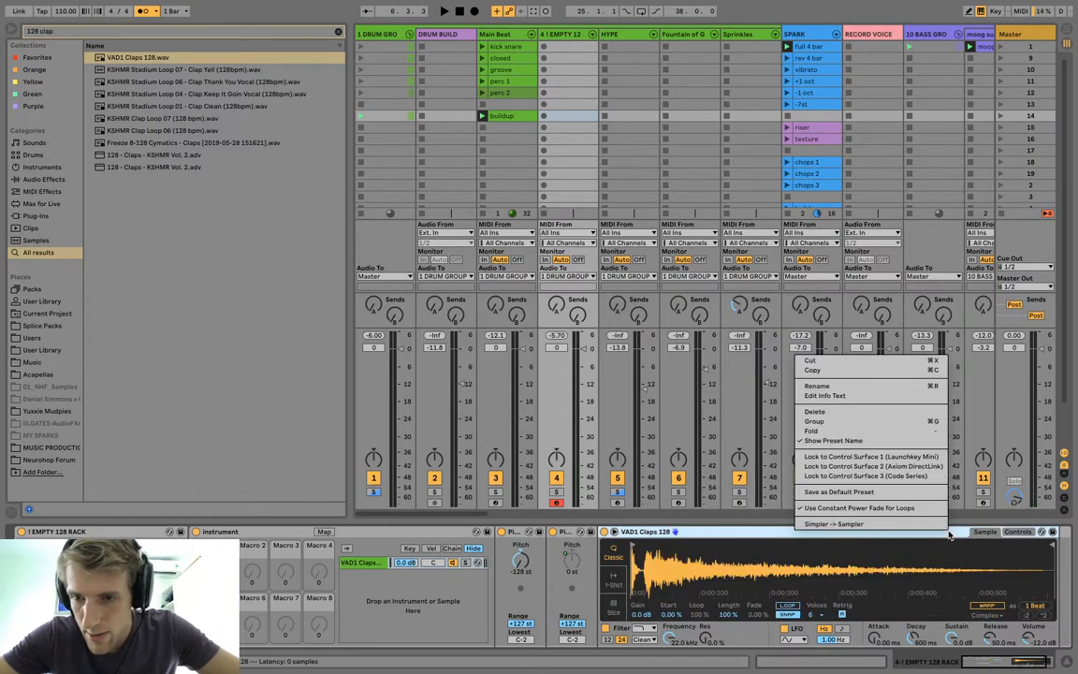
click(928, 525)
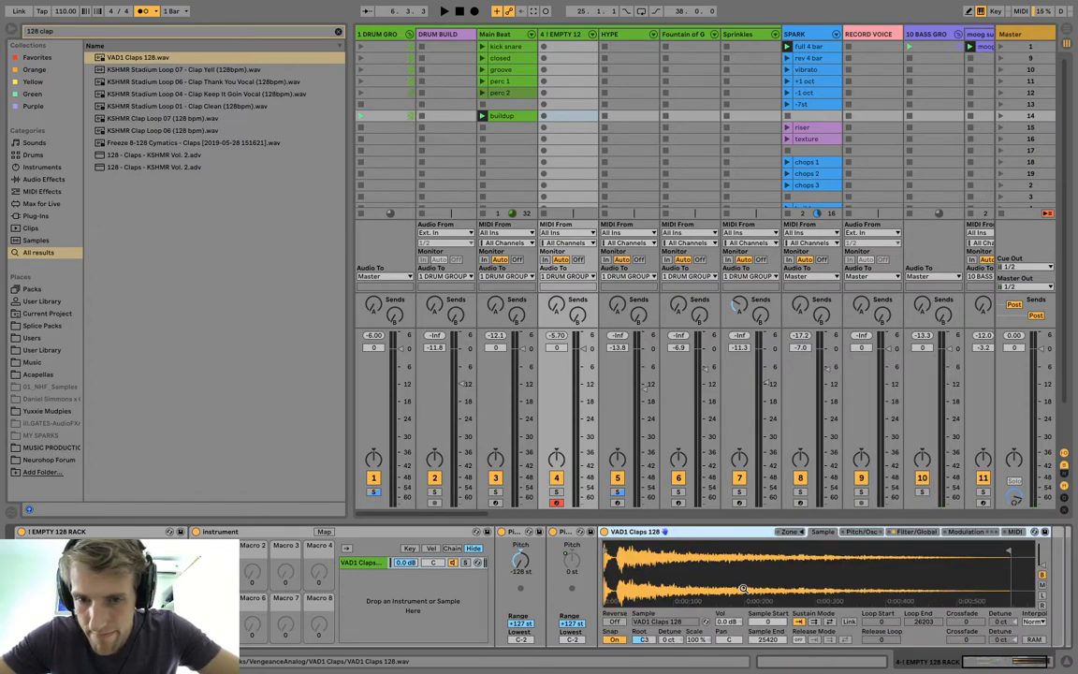
Turn off the VAD1 Claps 128 Sampler's filter and set the rack's second Pitch device to +5 st.
click(921, 532)
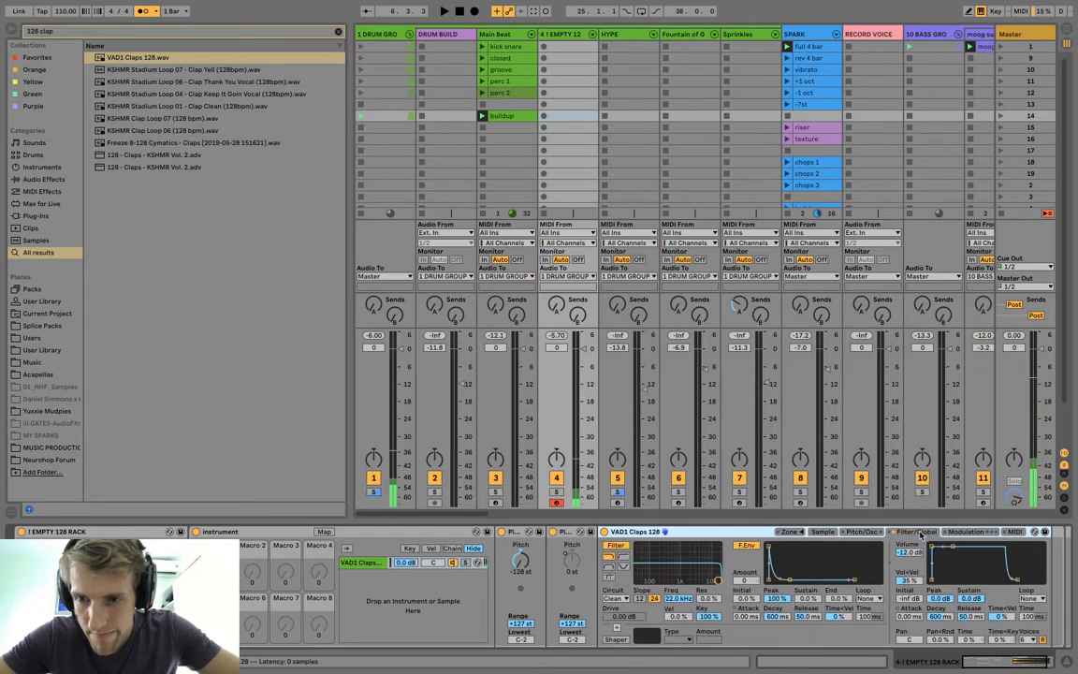
click(616, 547)
drag(571, 560, 571, 511)
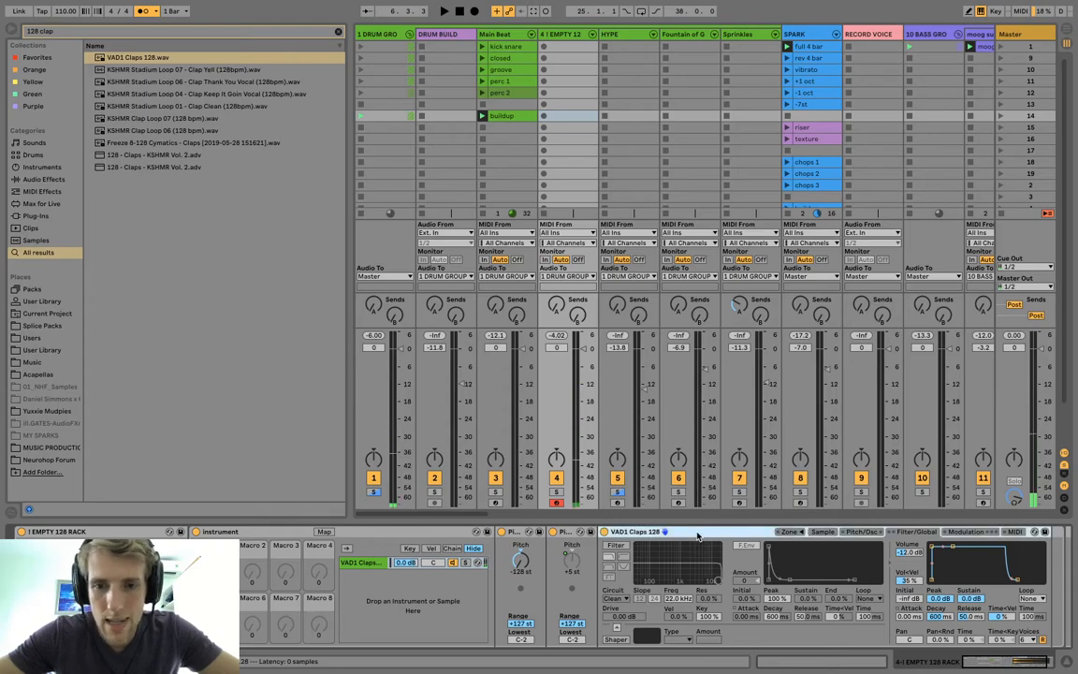
Replace the VAD1 Claps 128 Sampler with the 128 - Claps - KSHMR Vol. 2.adv preset and turn off its filter.
key(Delete)
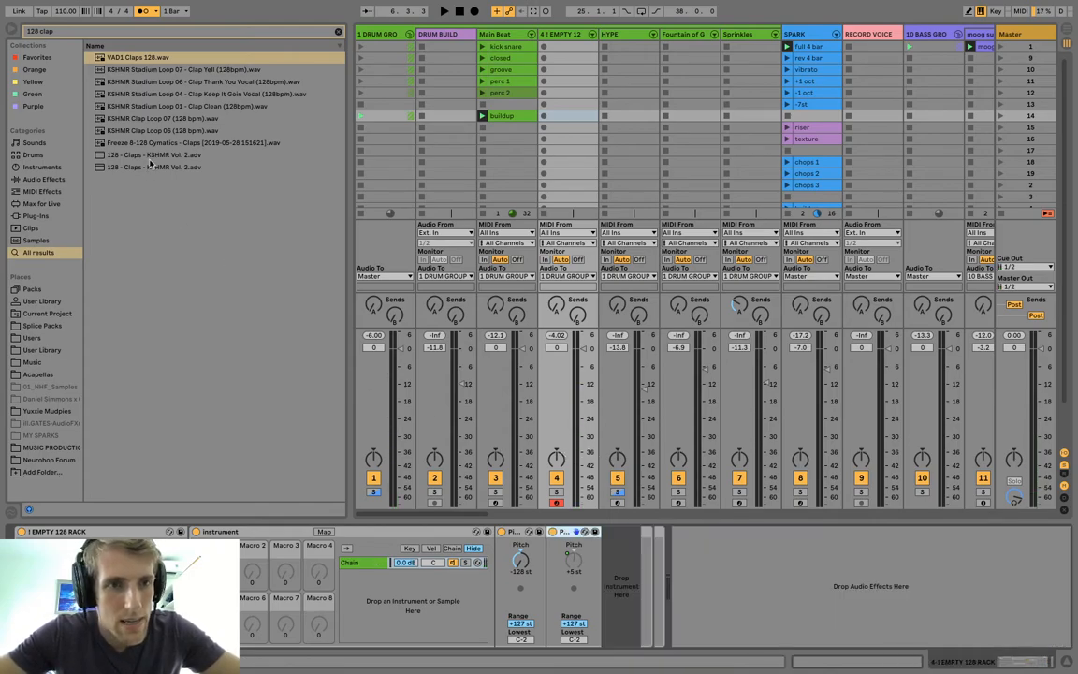
click(181, 156)
drag(650, 620, 607, 591)
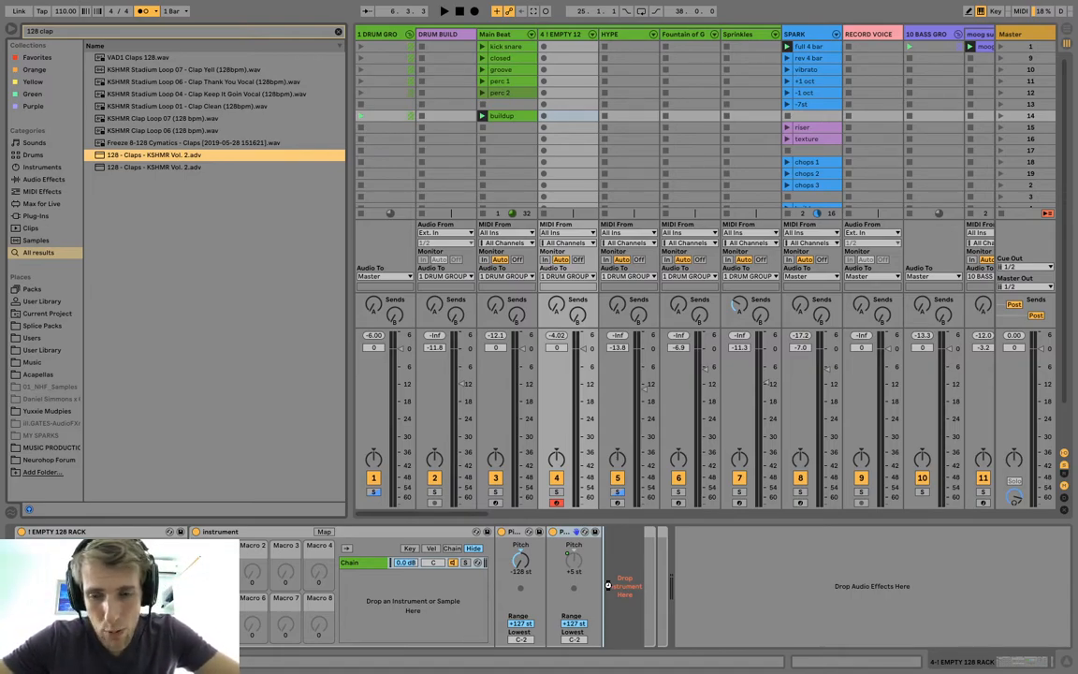
drag(607, 585, 608, 585)
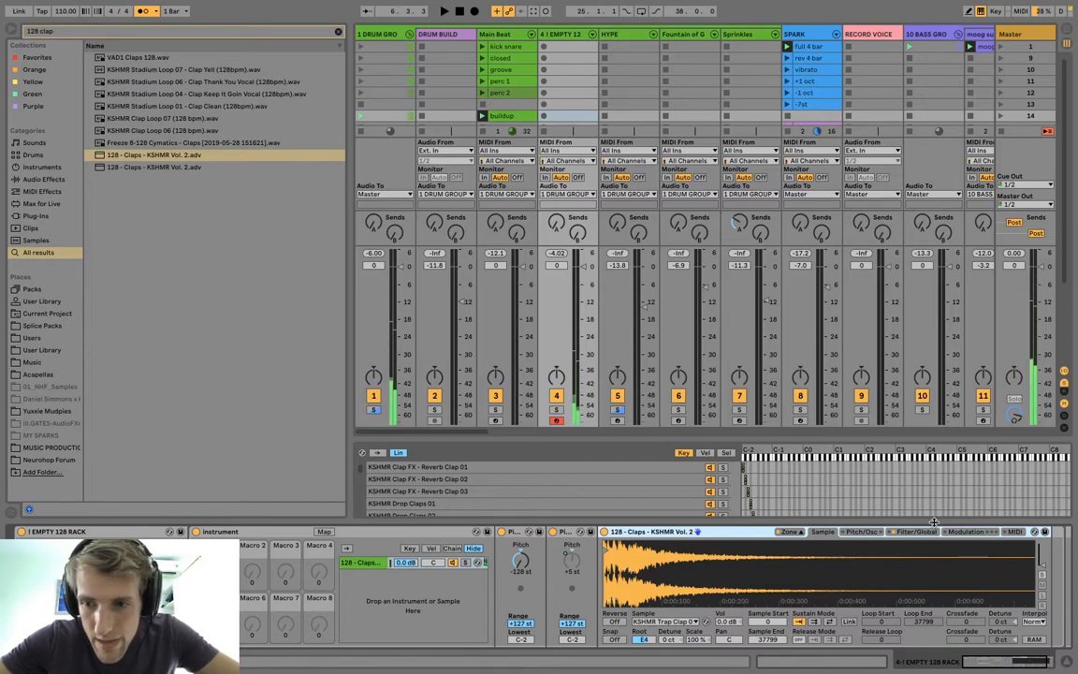
click(605, 530)
click(617, 546)
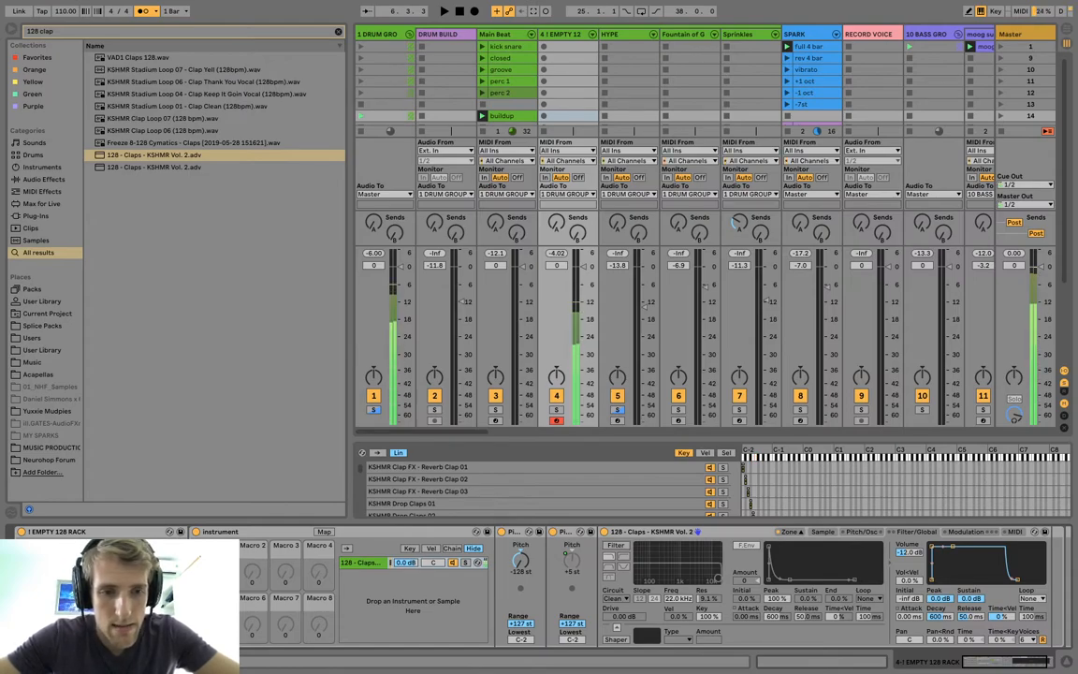
Audition other claps in the rack and set its second Pitch device to +70 st.
click(515, 531)
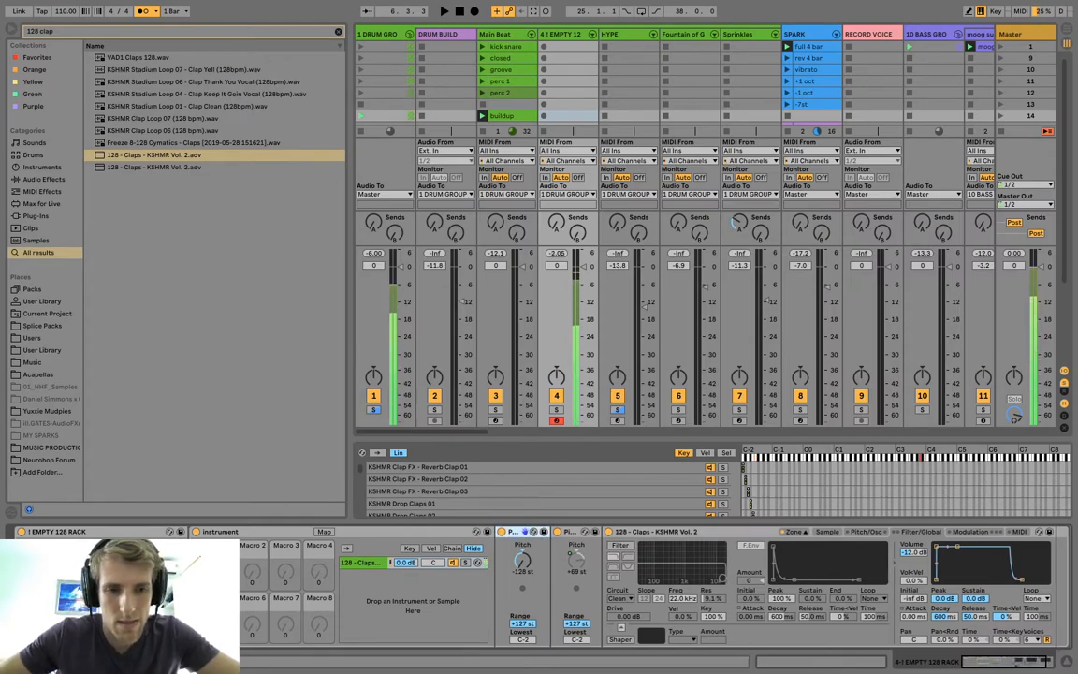
click(221, 532)
click(56, 531)
click(360, 563)
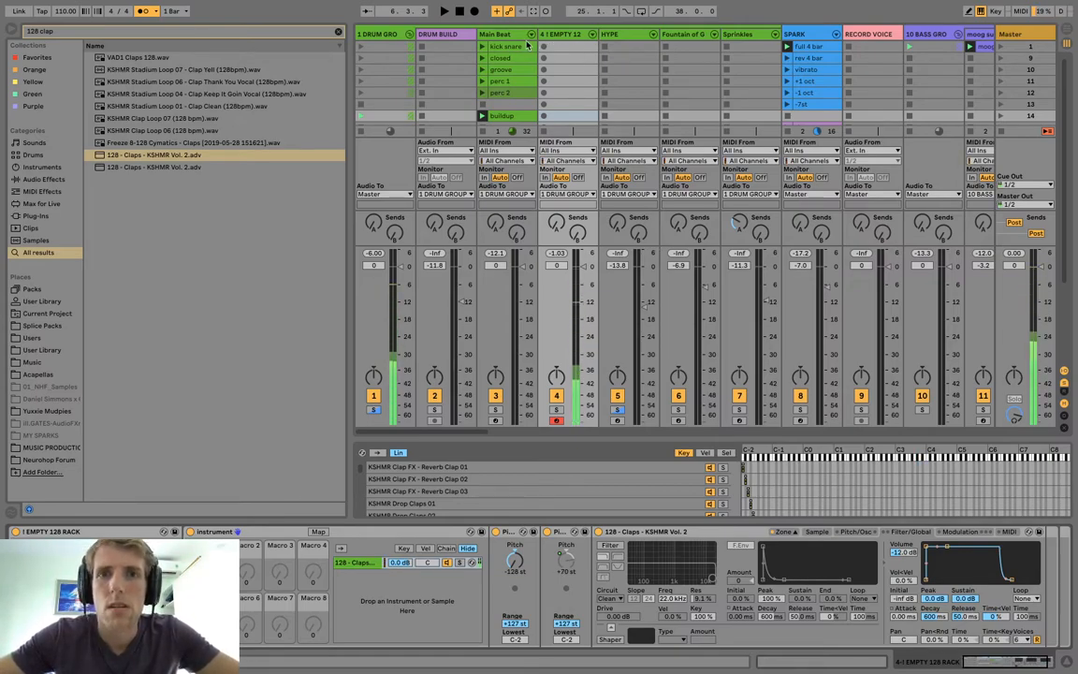
click(460, 12)
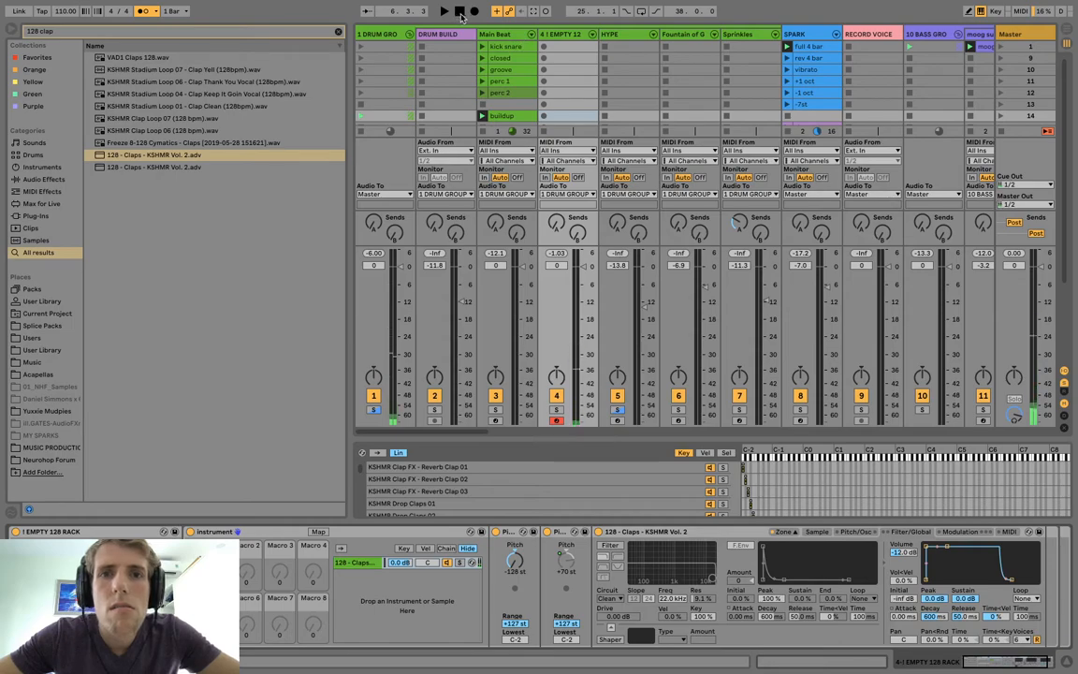
click(543, 47)
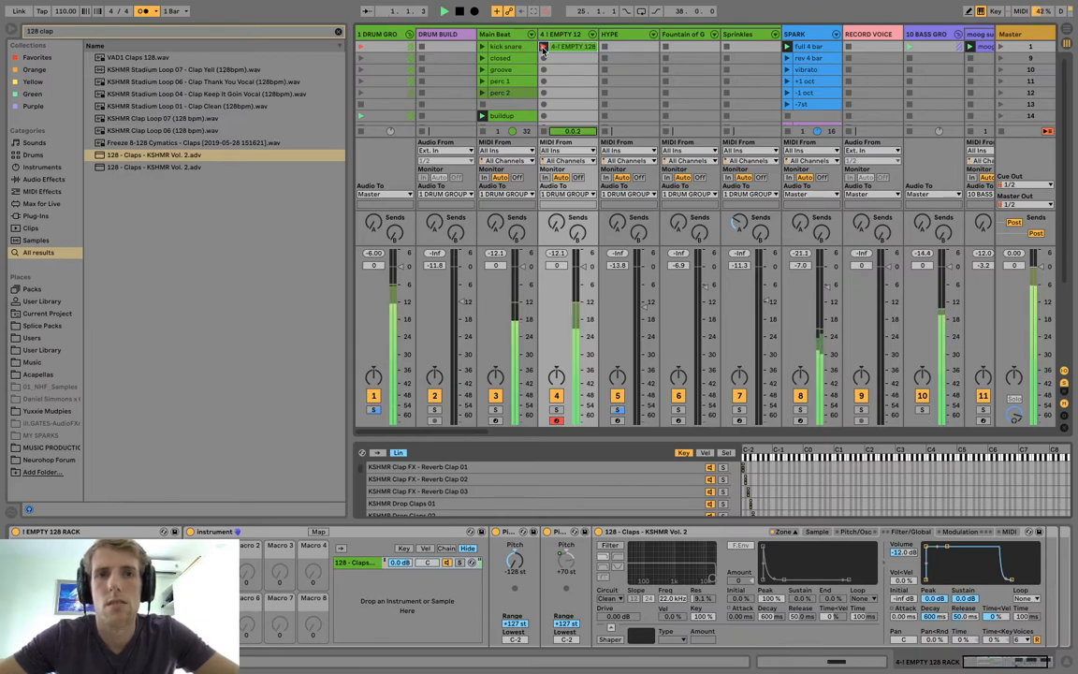
click(543, 48)
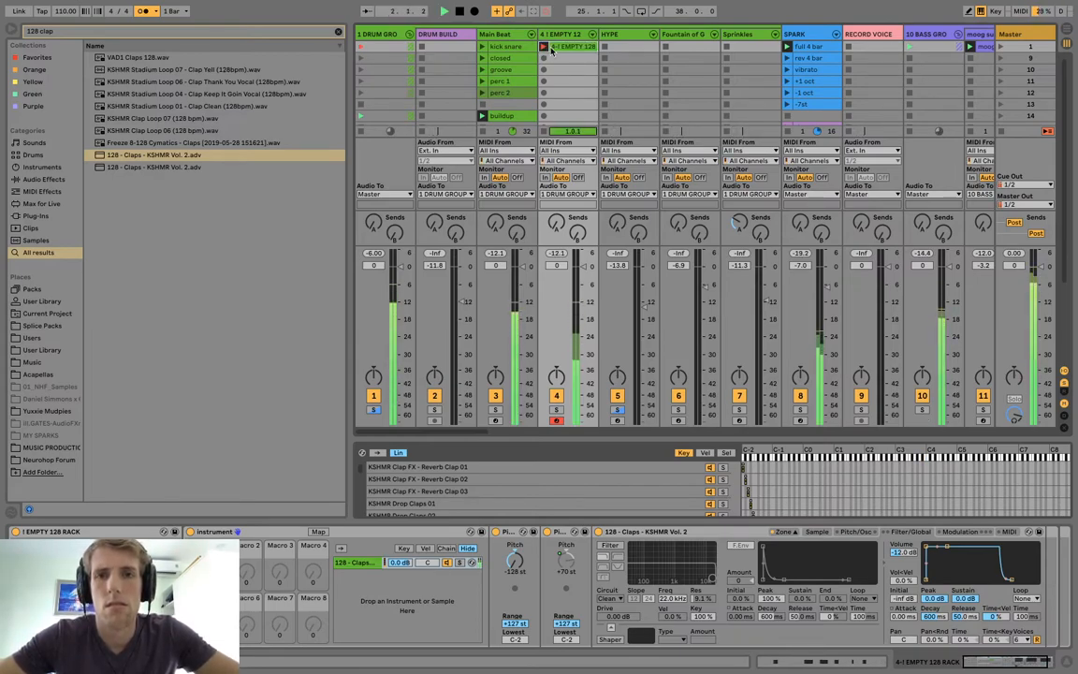
key(Delete)
Create an empty MIDI clip in the first slot of the EMPTY 128 RACK track and set its loop length to 4 bars.
double_click(552, 49)
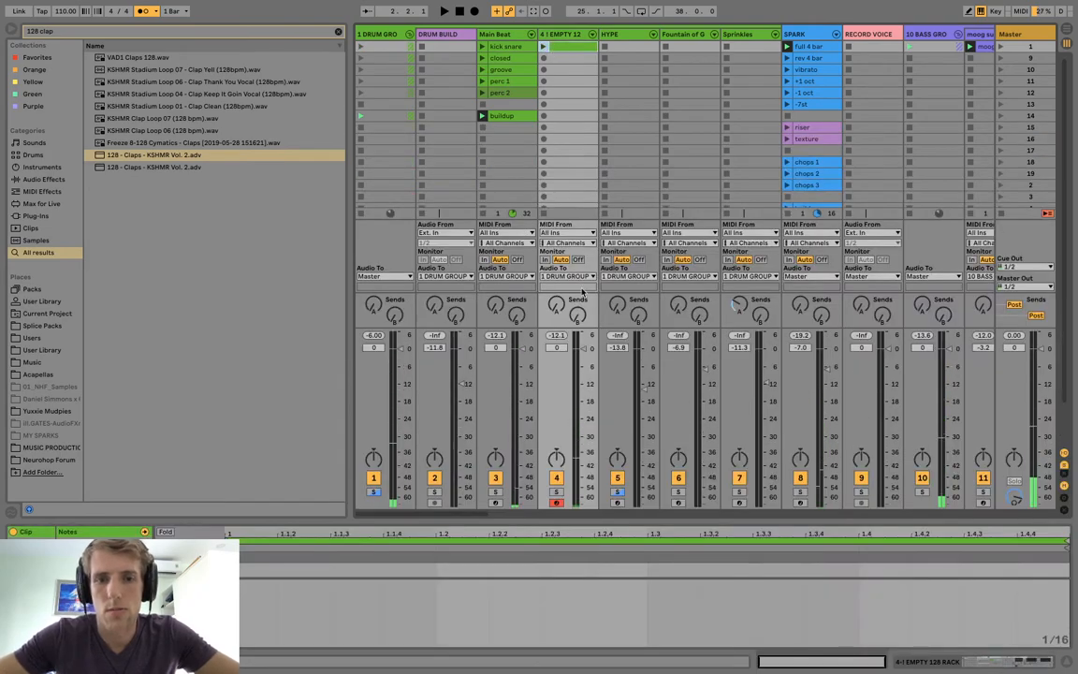
drag(287, 520, 306, 284)
click(123, 405)
text(4)
key(Return)
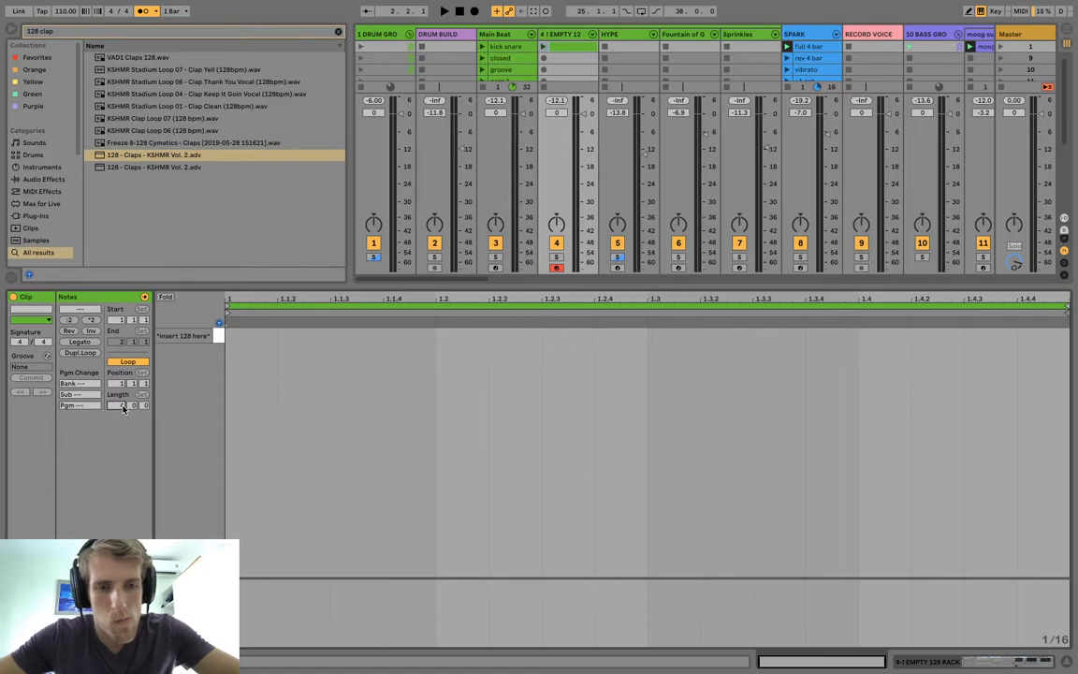
key(space)
key(space)
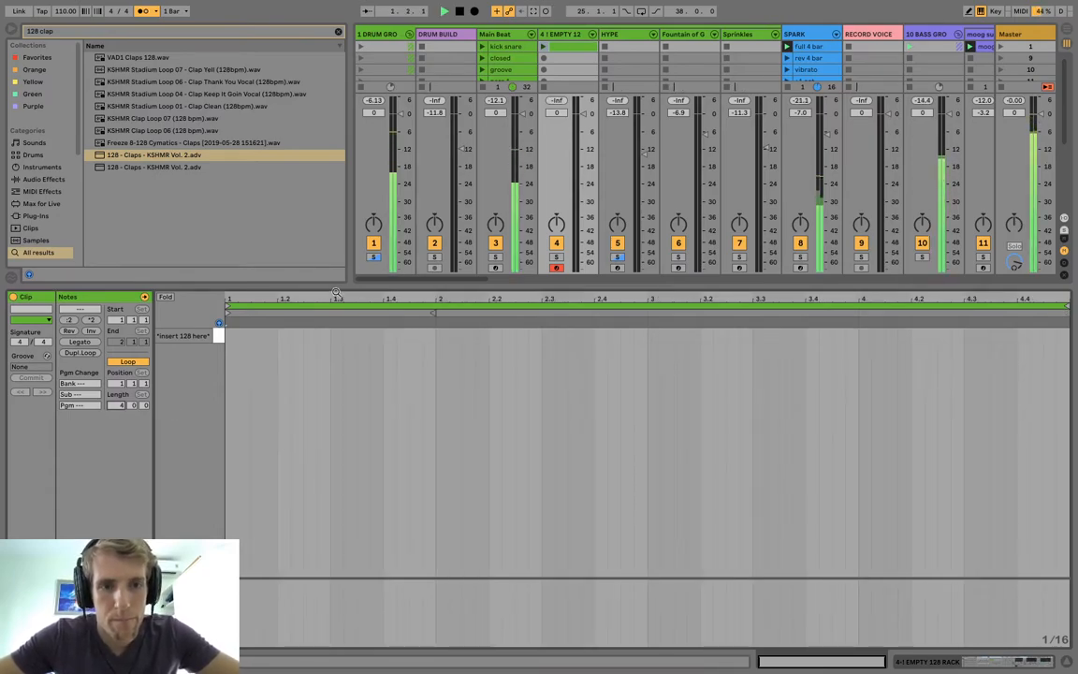
Add two sixteenth-length C2 claps an eighth note apart and duplicate the pattern until it fills all four bars.
double_click(231, 335)
double_click(258, 335)
click(190, 336)
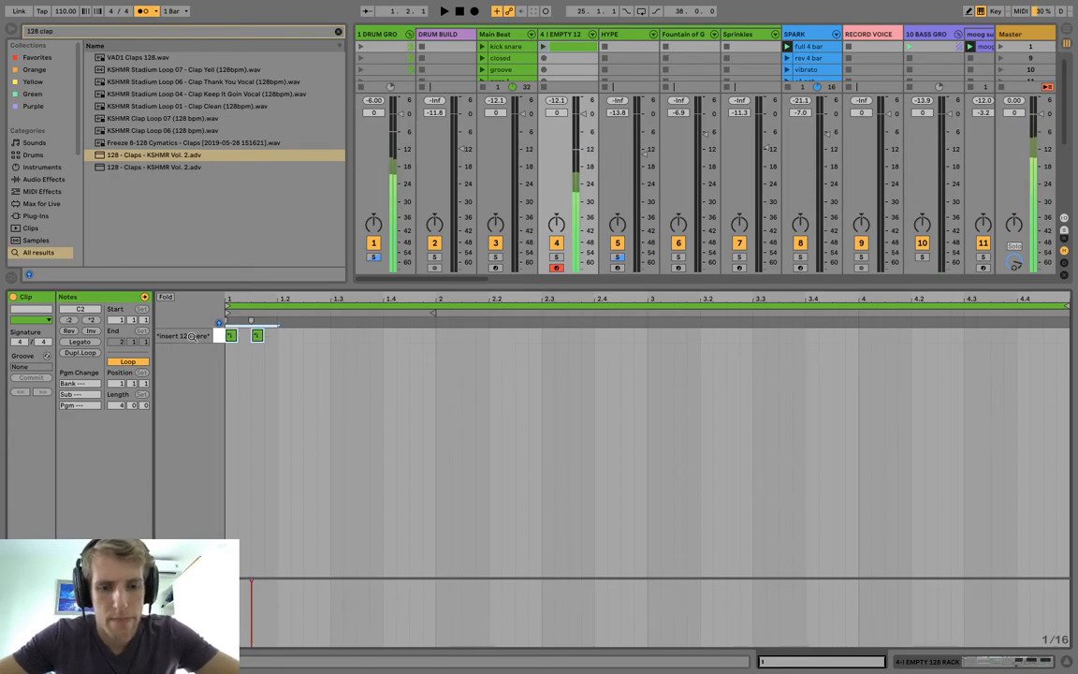
key(ctrl+d)
key(ctrl+d)
key(ctrl+d)
key(ctrl+d)
key(ctrl+d)
key(ctrl+d)
key(ctrl+d)
key(ctrl+d)
key(ctrl+d)
key(ctrl+d)
key(ctrl+d)
key(ctrl+d)
key(ctrl+d)
key(ctrl+d)
key(ctrl+d)
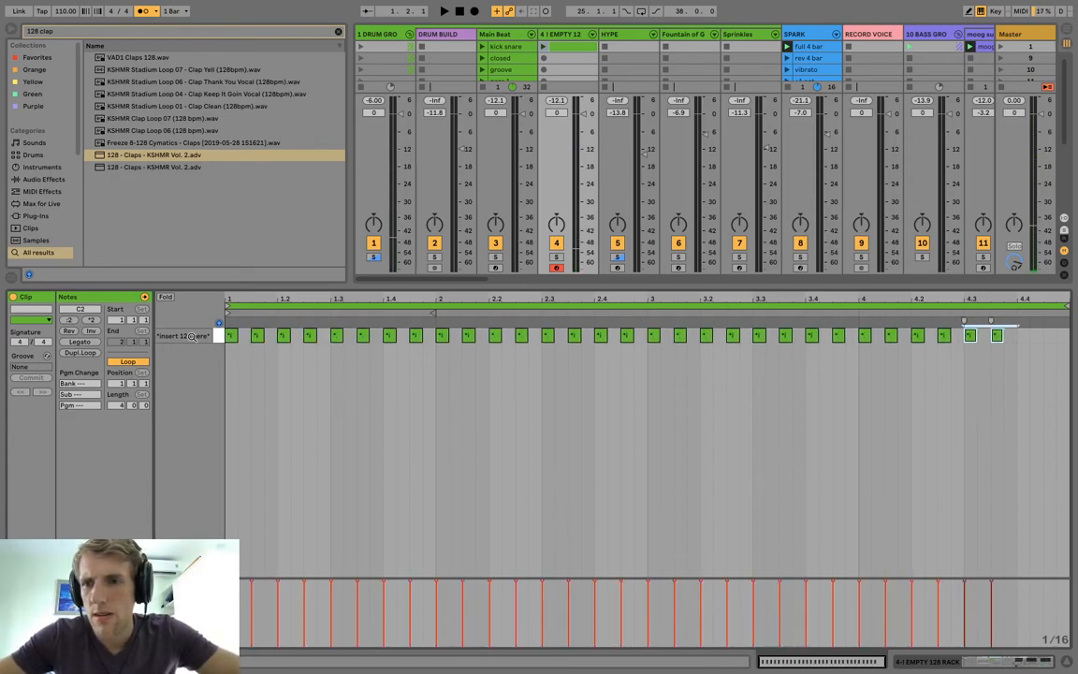
Launch the clap clip and add extra sixteenth claps at 1.4.4, 2.4.2, 2.4.4, 3.4.4, 4.4.2 and 4.4.4.
key(space)
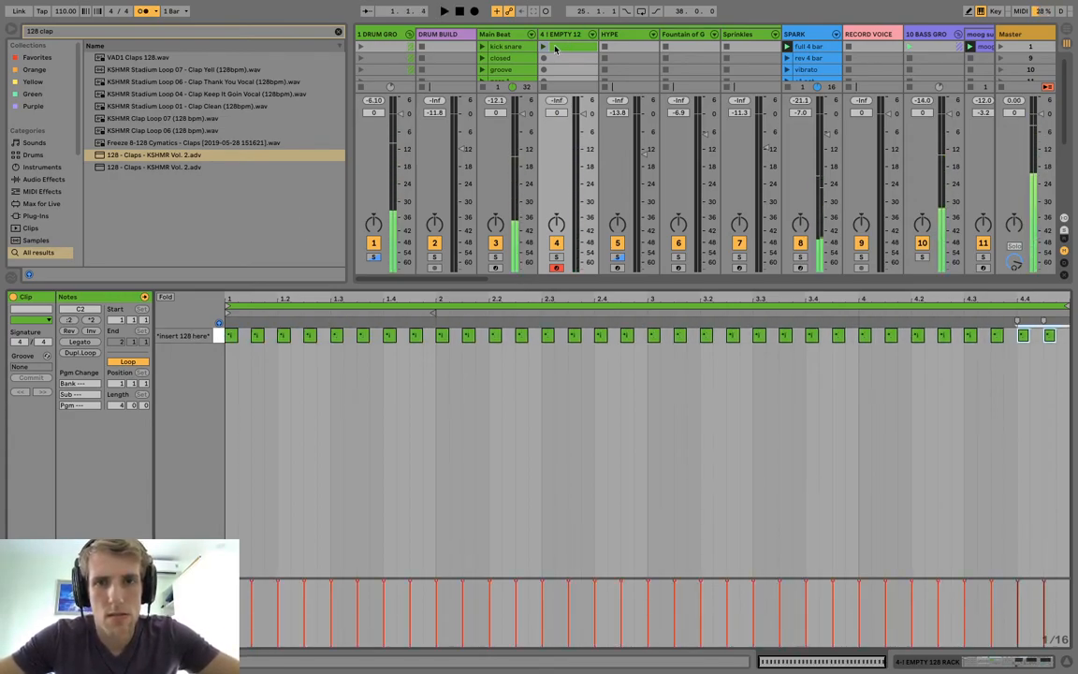
click(543, 46)
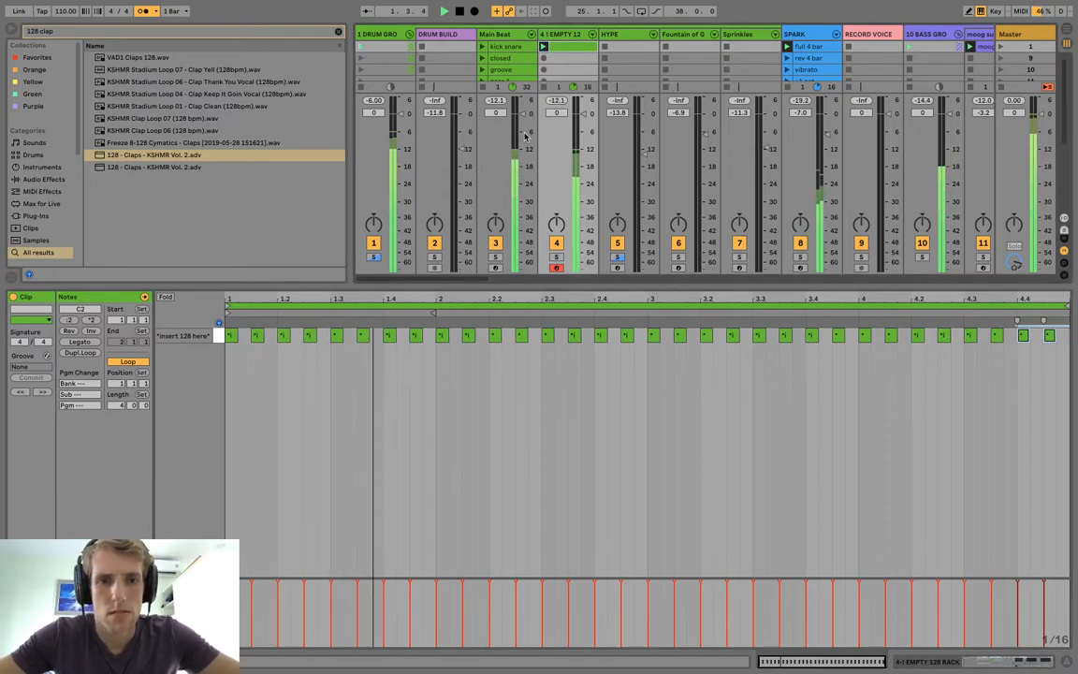
click(416, 335)
drag(416, 335, 428, 335)
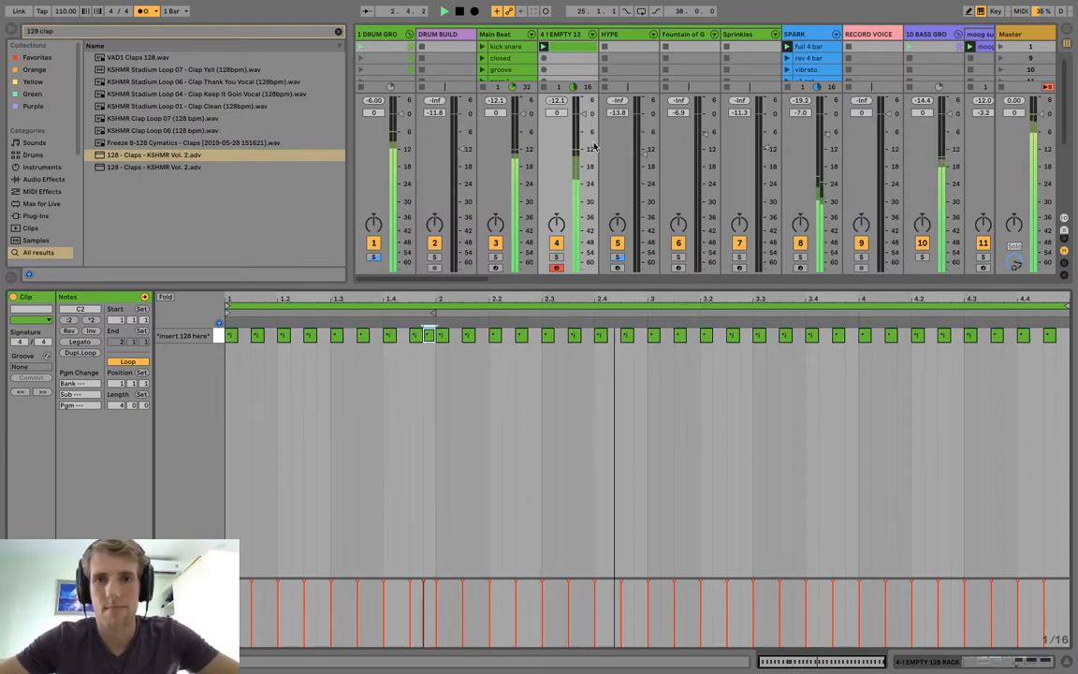
double_click(642, 336)
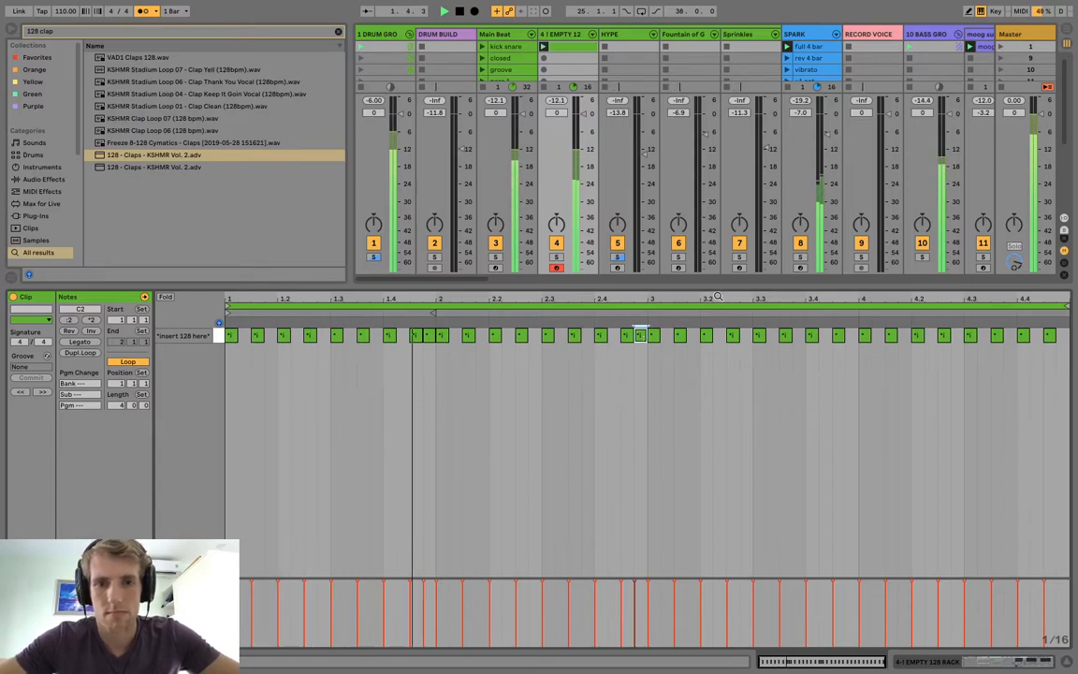
double_click(613, 336)
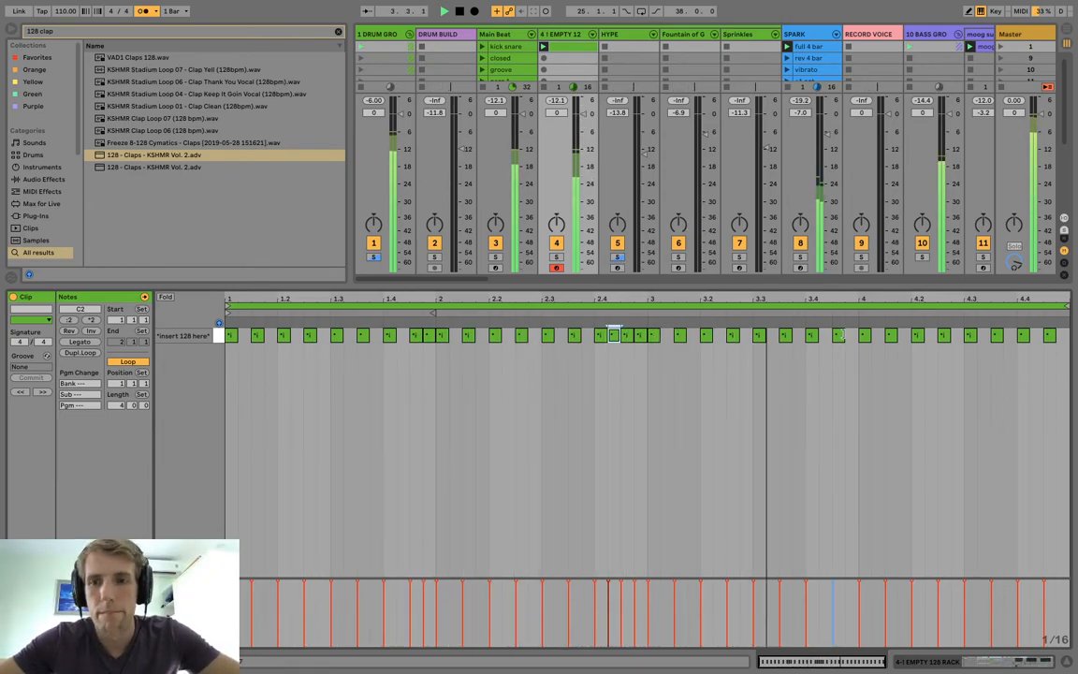
double_click(849, 336)
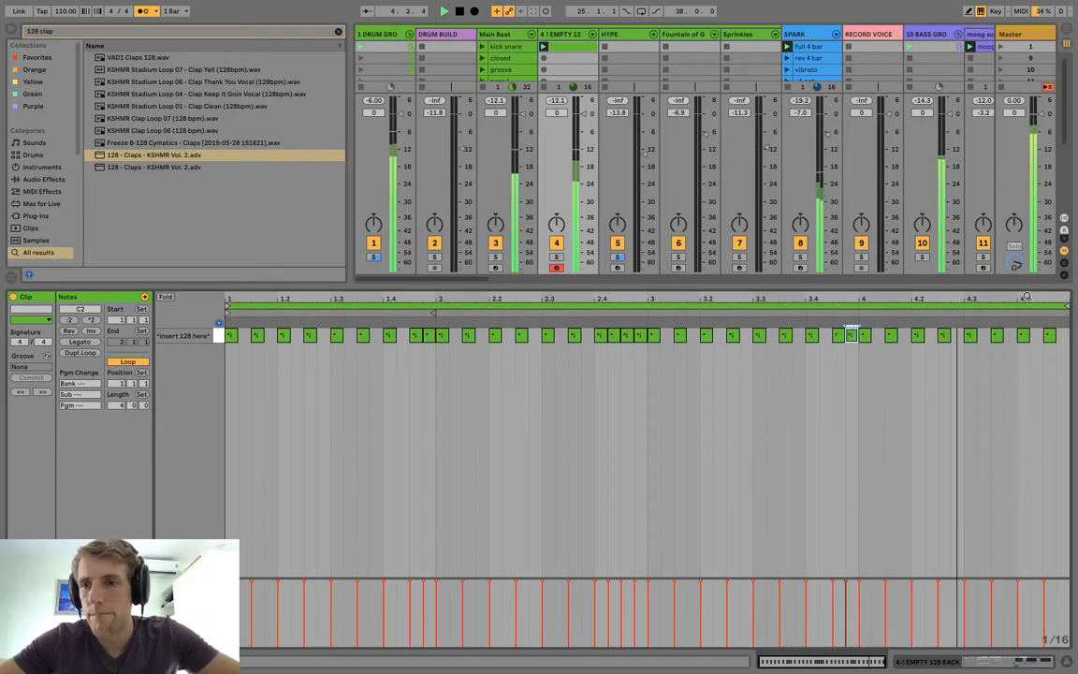
double_click(1036, 336)
double_click(1062, 336)
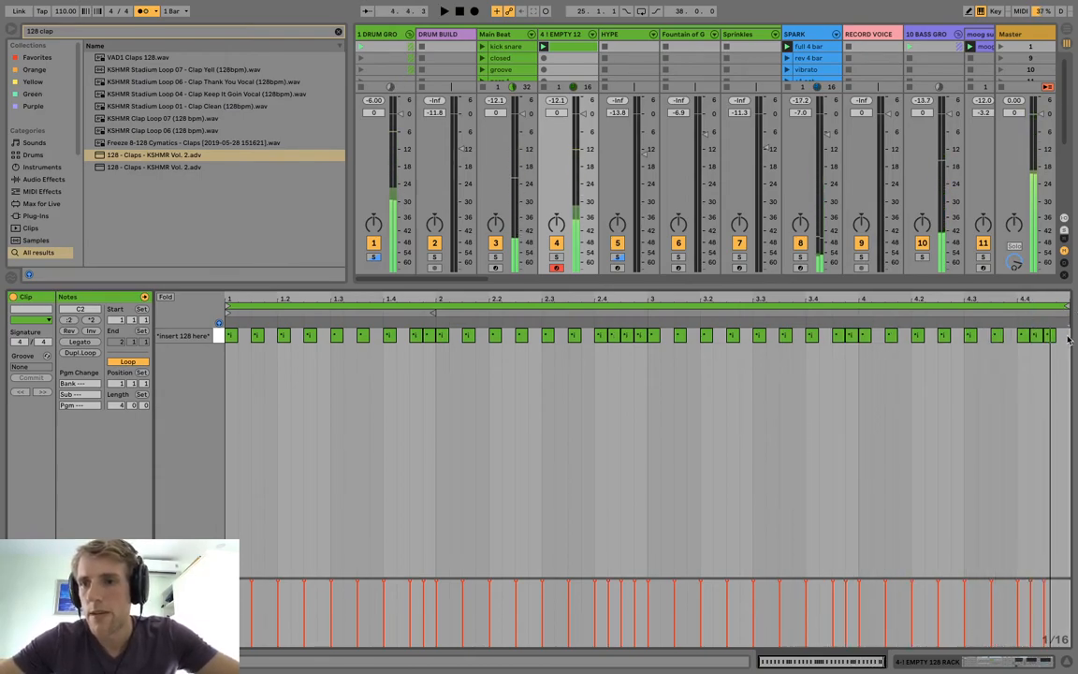
Rename the EMPTY 128 RACK track as clap.
click(568, 35)
text(c)
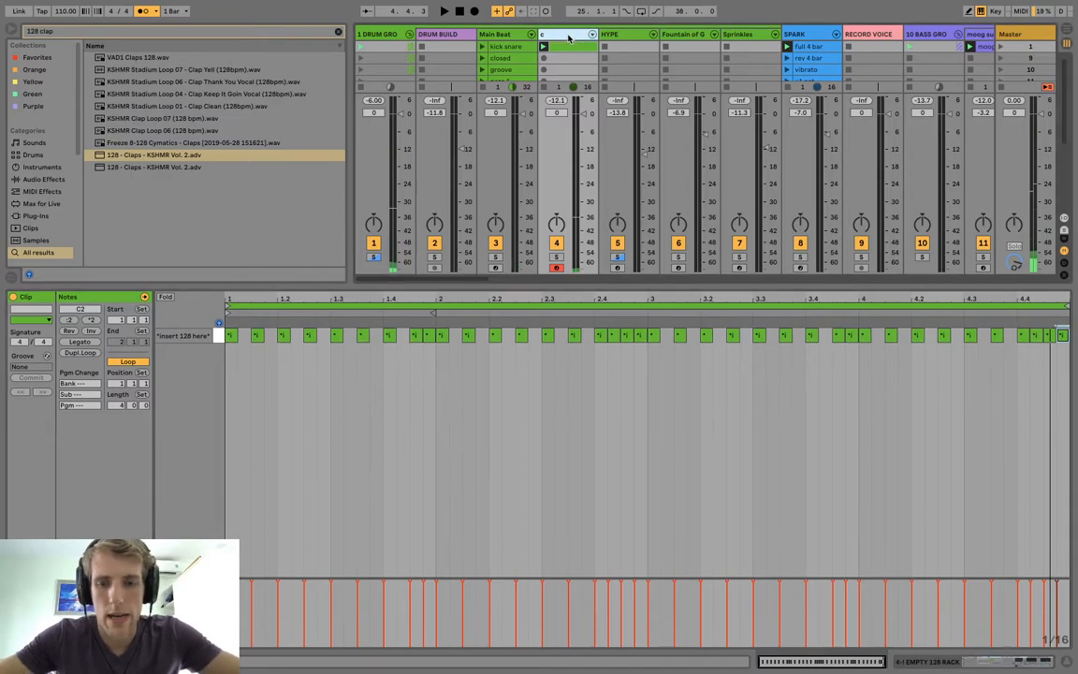
text(lap)
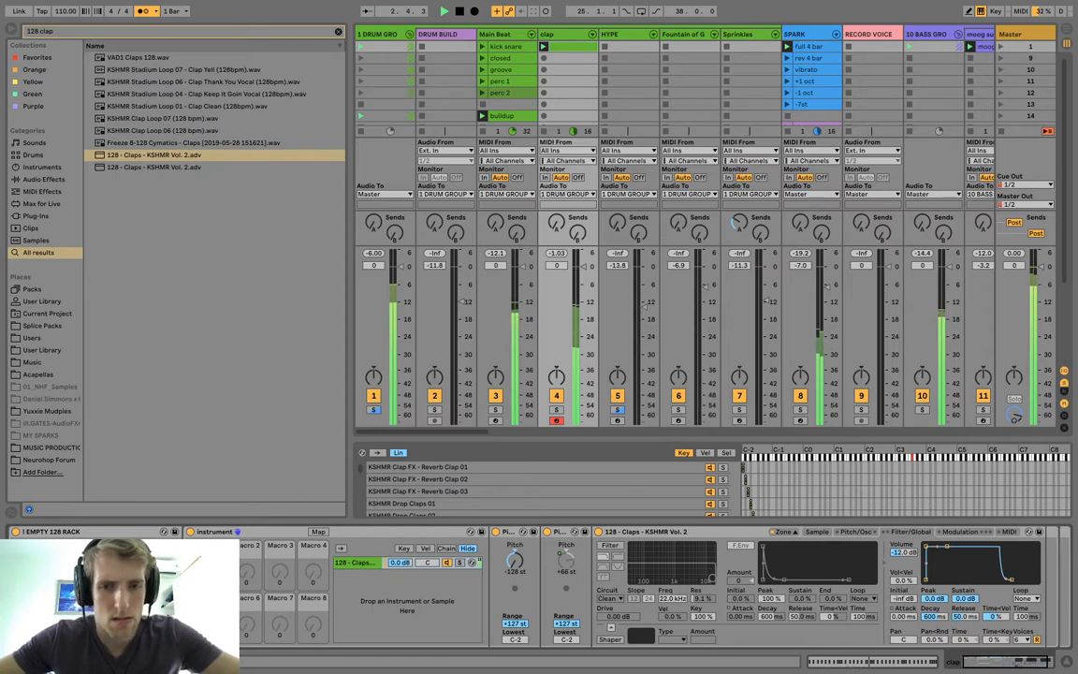
Launch the Main Beat track's groove clip in place of the buildup.
scroll(689, 89, right, 1)
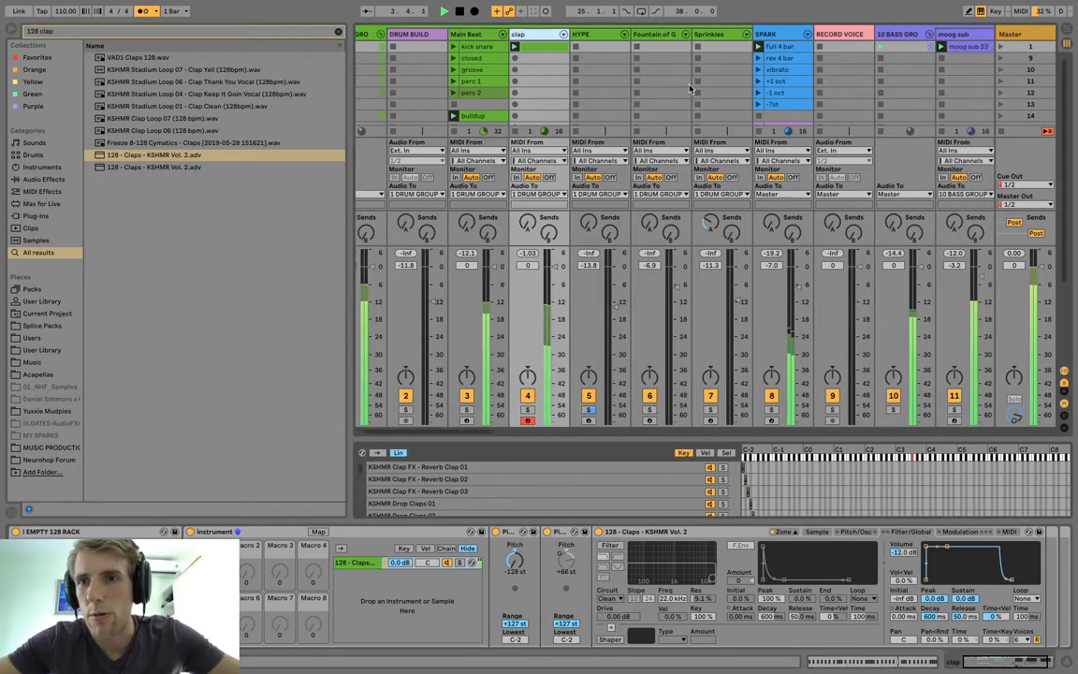
scroll(690, 89, right, 10)
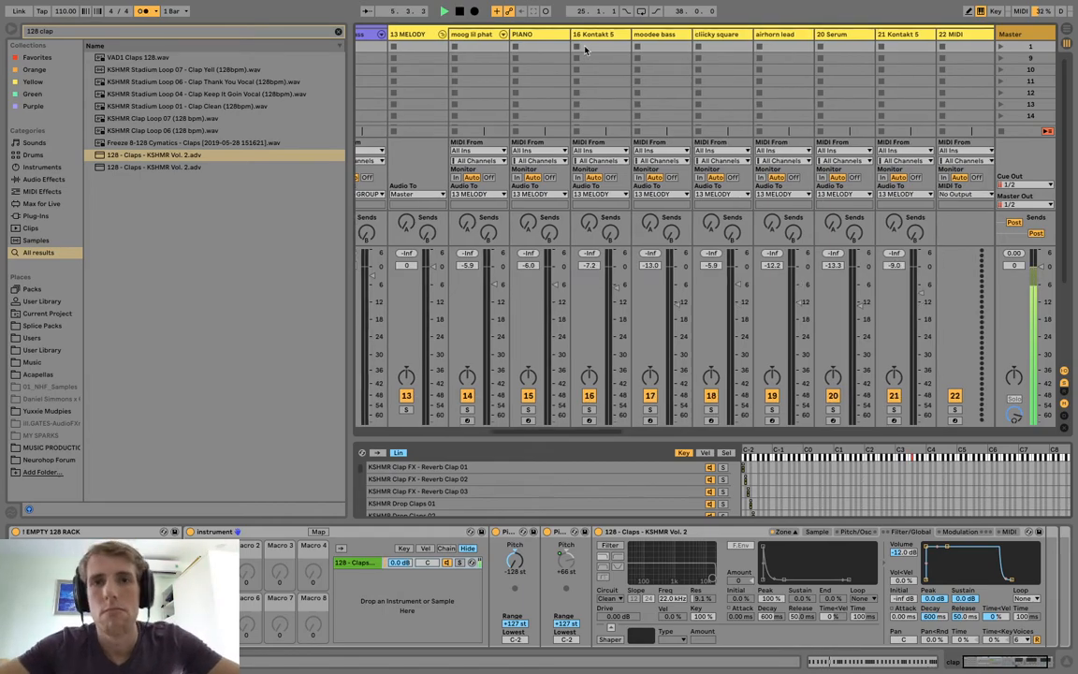
click(544, 34)
scroll(560, 92, left, 10)
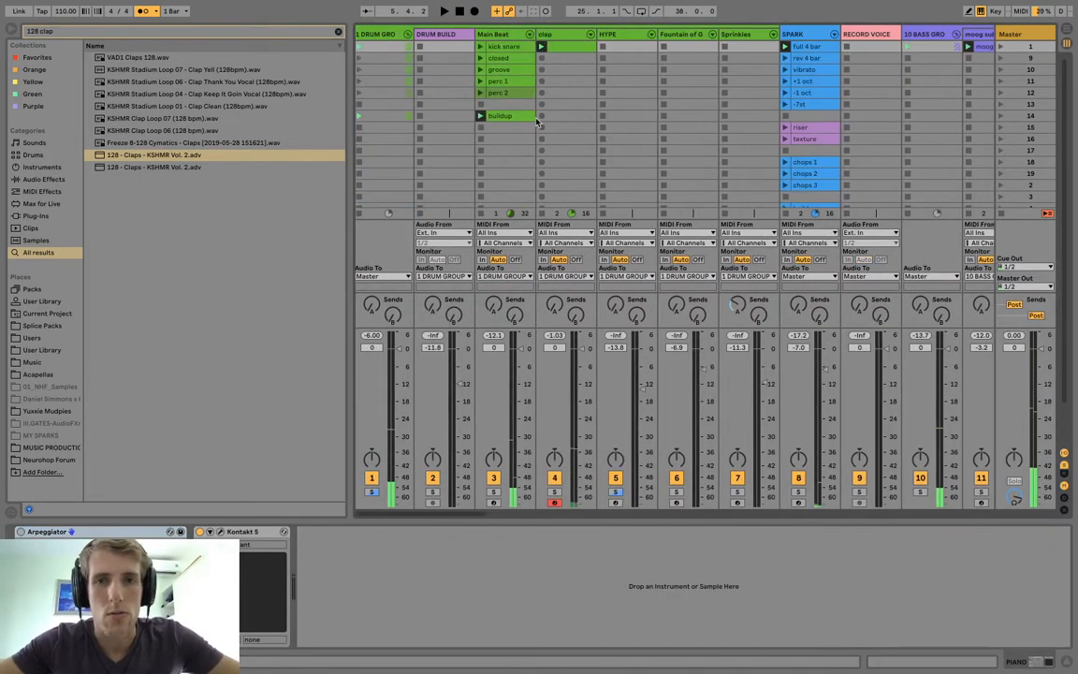
click(480, 70)
scroll(721, 79, right, 10)
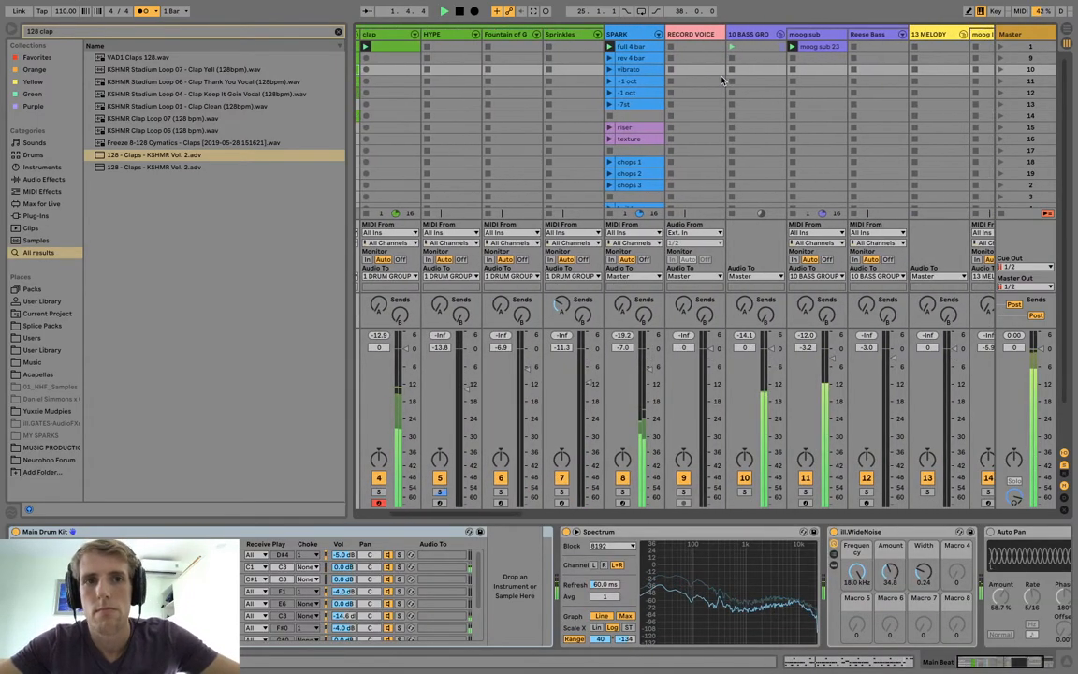
scroll(721, 79, left, 10)
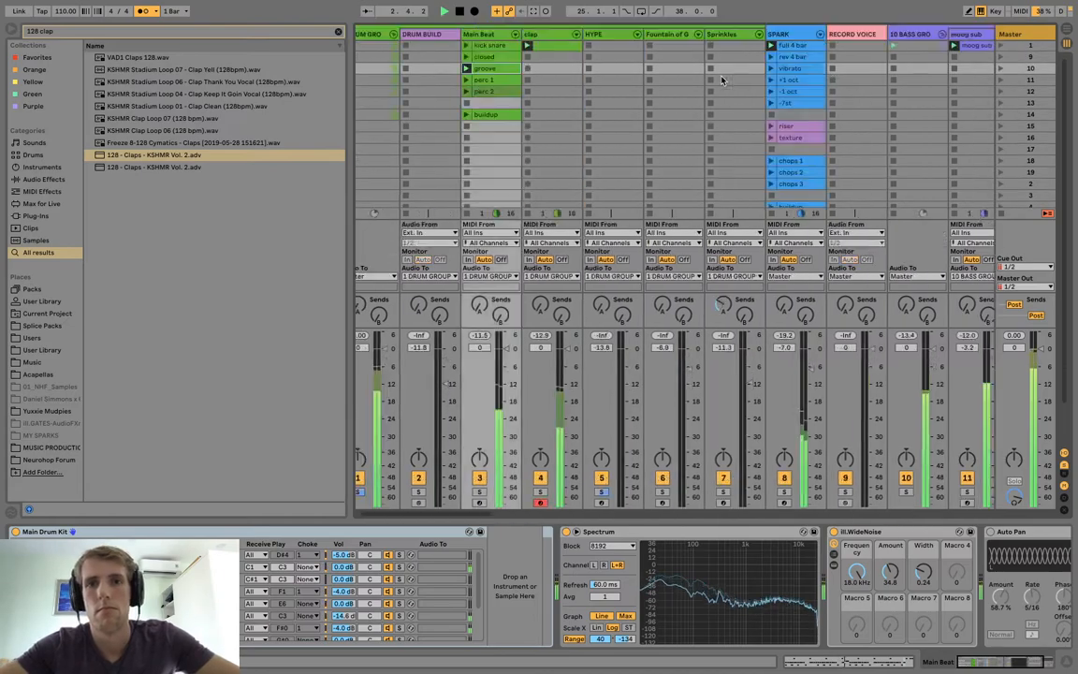
Undo the Main Beat volume change and lower the clap track's volume to -5.0 dB.
drag(527, 362, 524, 363)
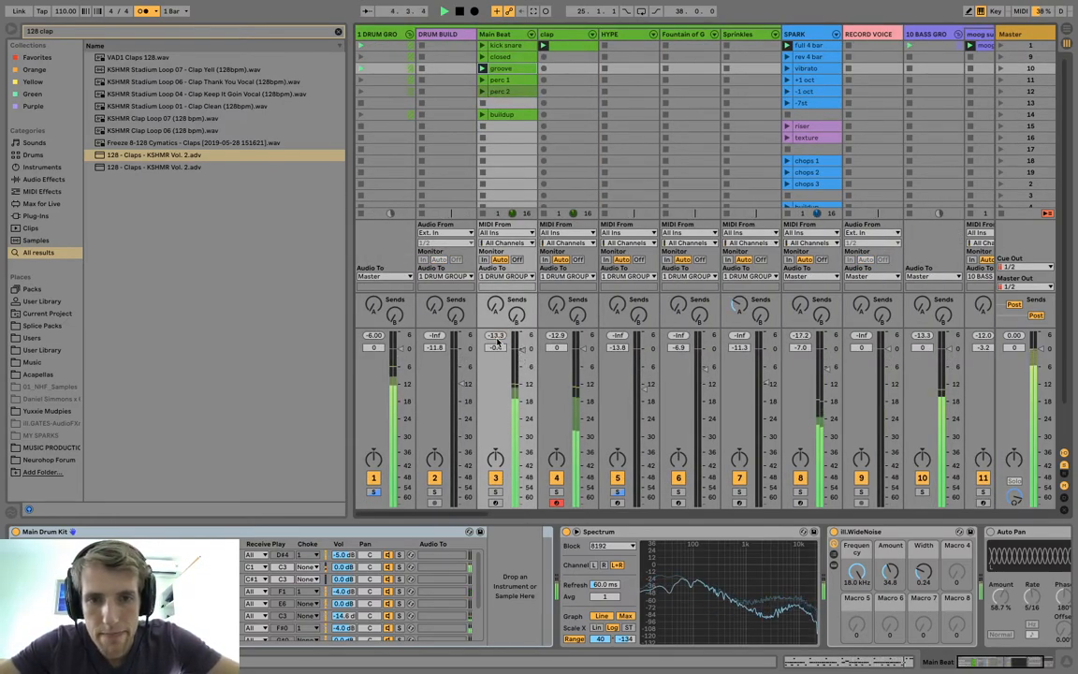
key(super+z)
drag(579, 350, 579, 367)
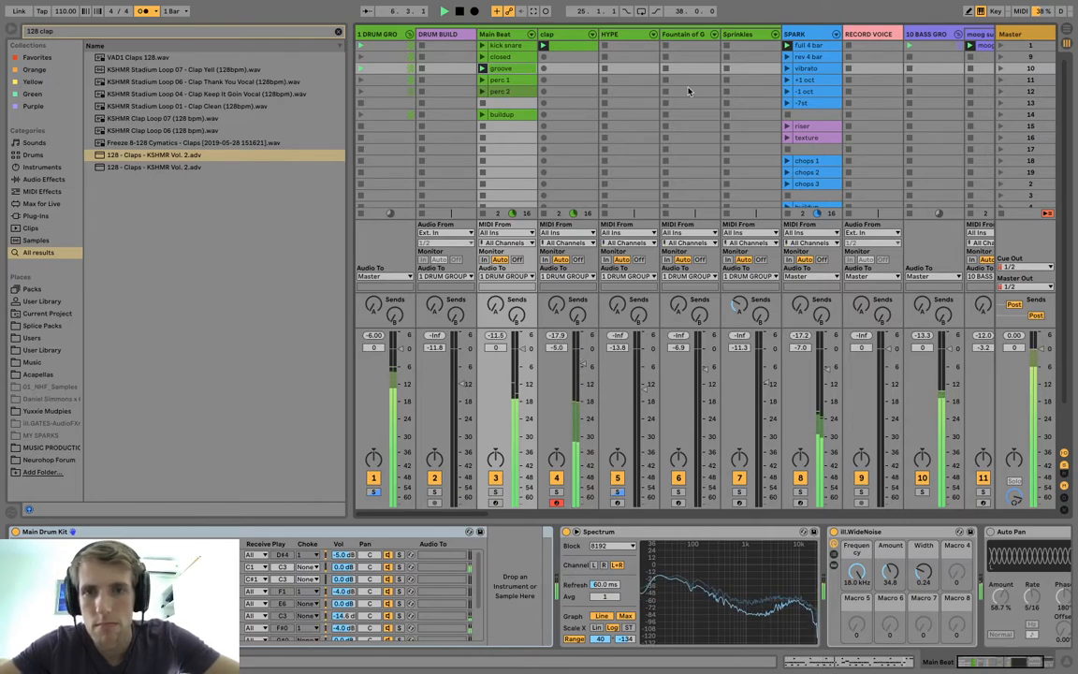
Arm the PIANO track for recording and raise its volume to -2.6 dB while the set plays.
scroll(673, 121, right, 10)
scroll(673, 122, left, 11)
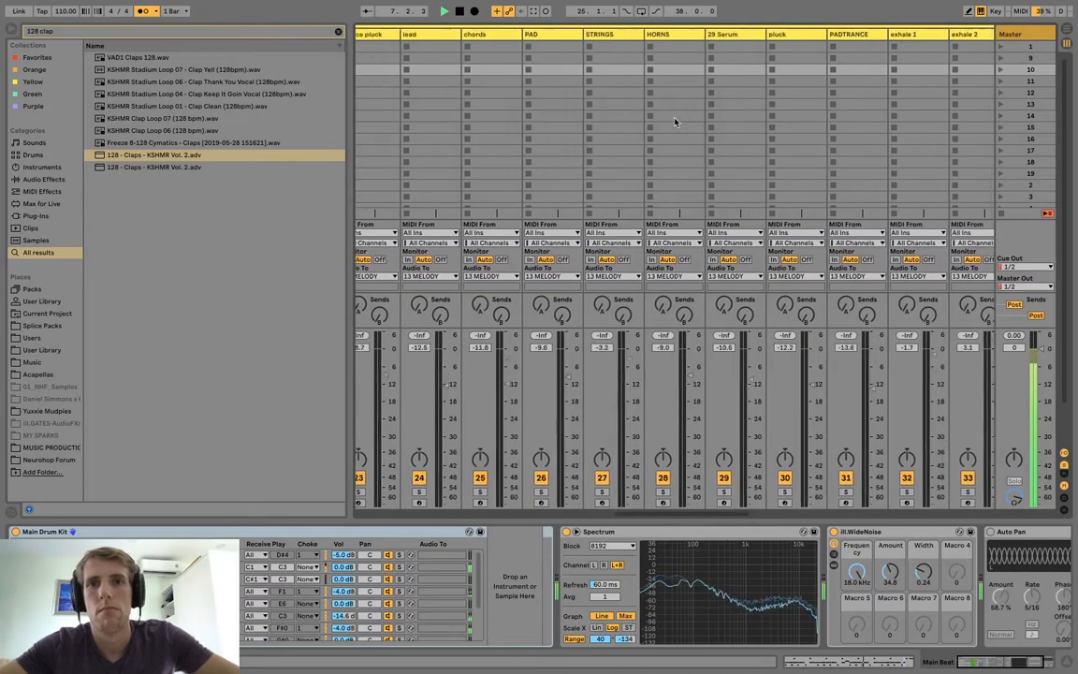
scroll(842, 46, right, 4)
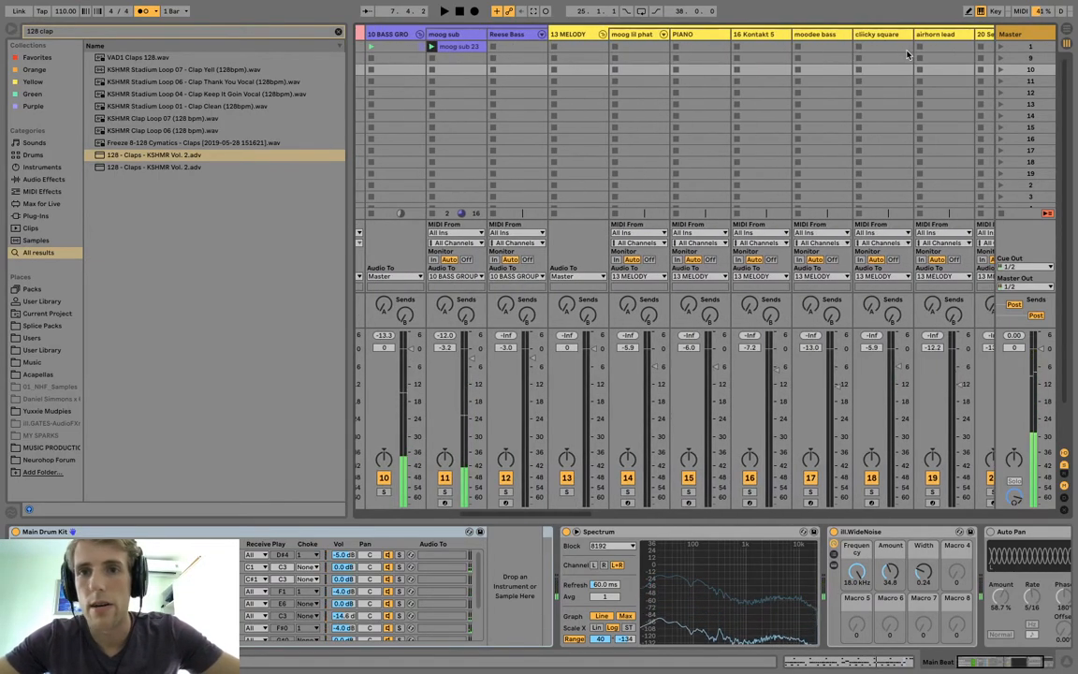
click(694, 34)
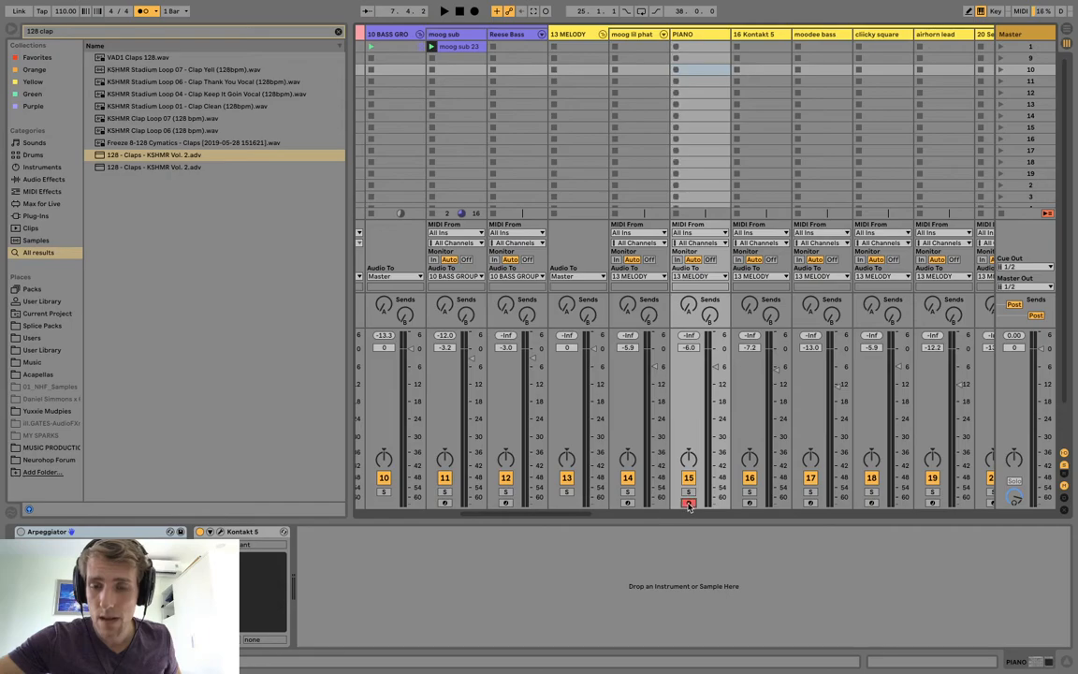
key(space)
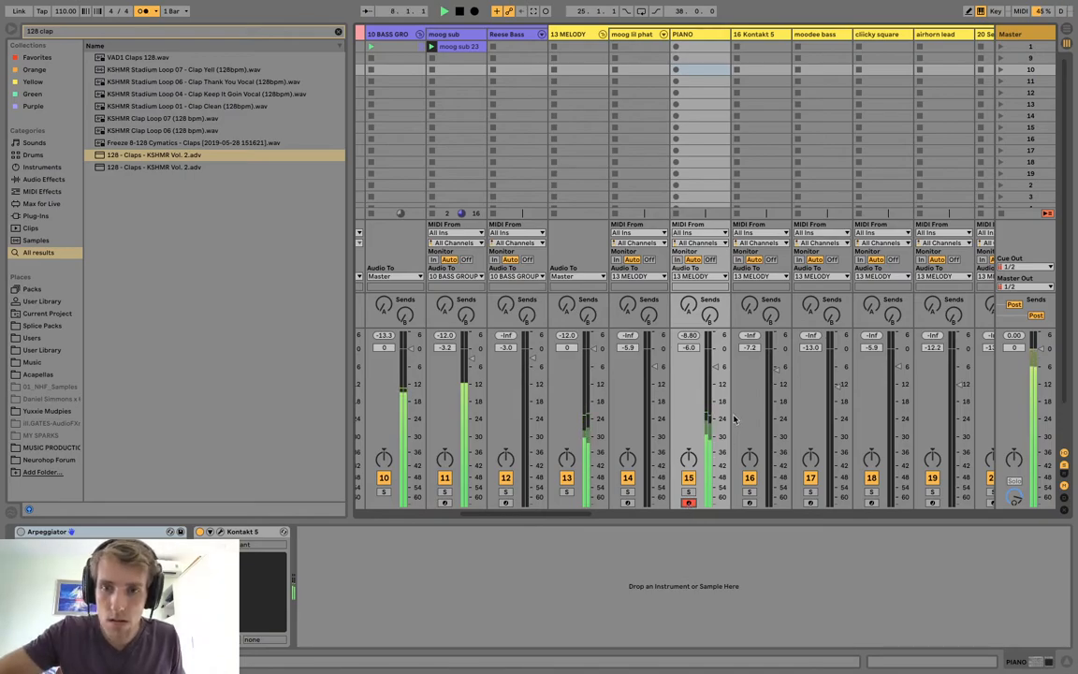
drag(714, 370, 715, 355)
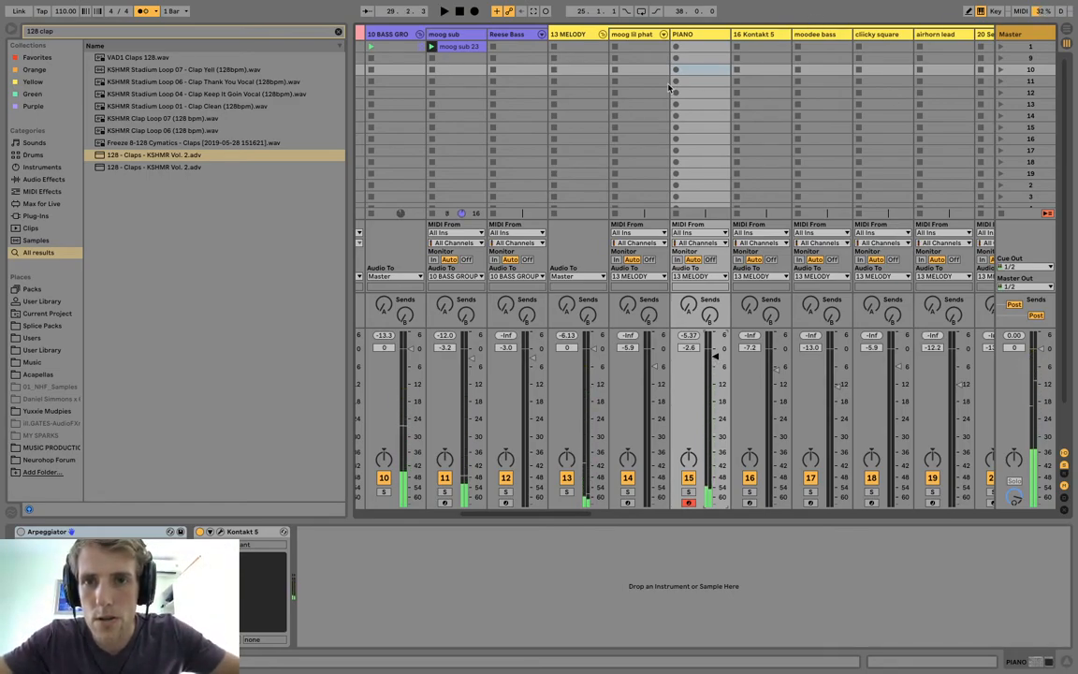
Record a four-bar melody clip into the PIANO track's first slot and open its notes.
click(677, 47)
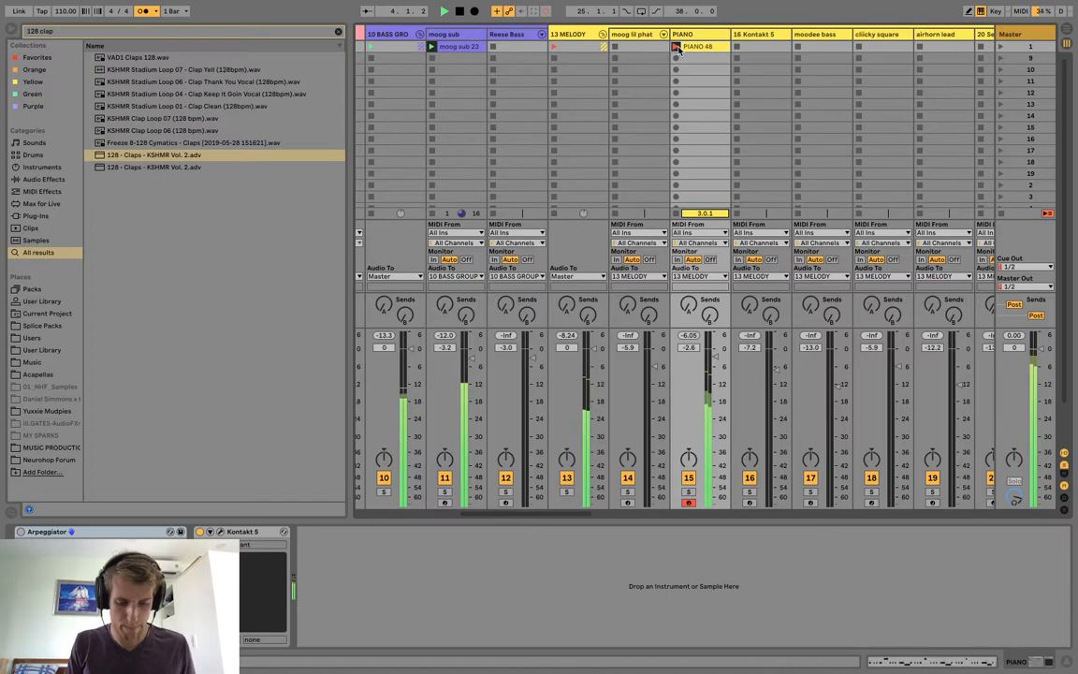
click(676, 47)
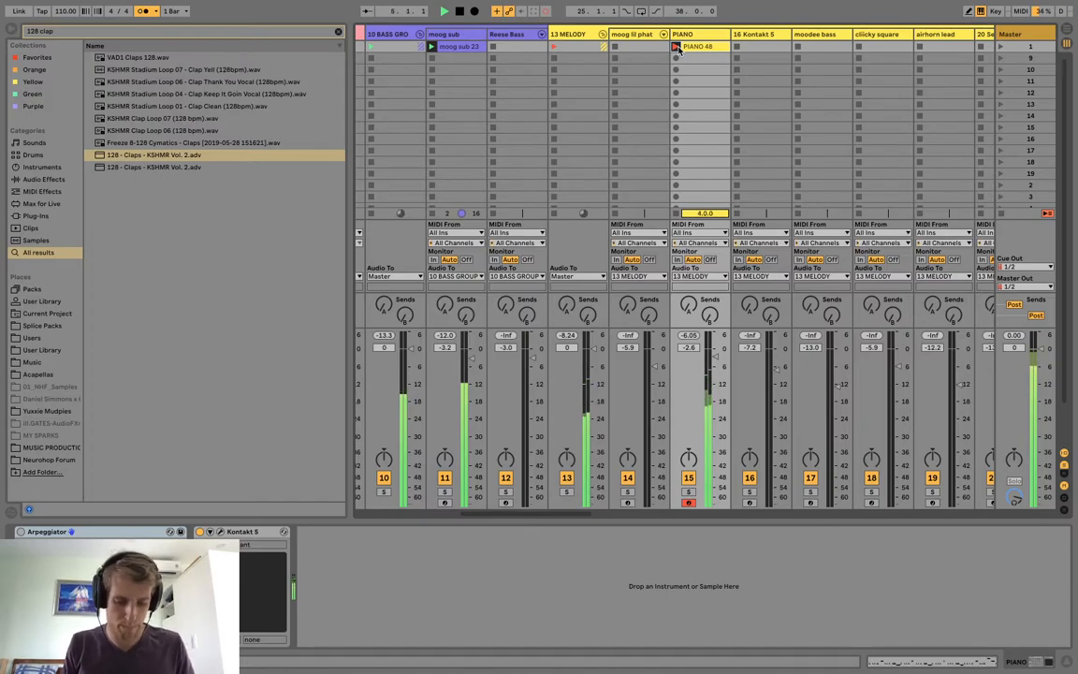
double_click(677, 48)
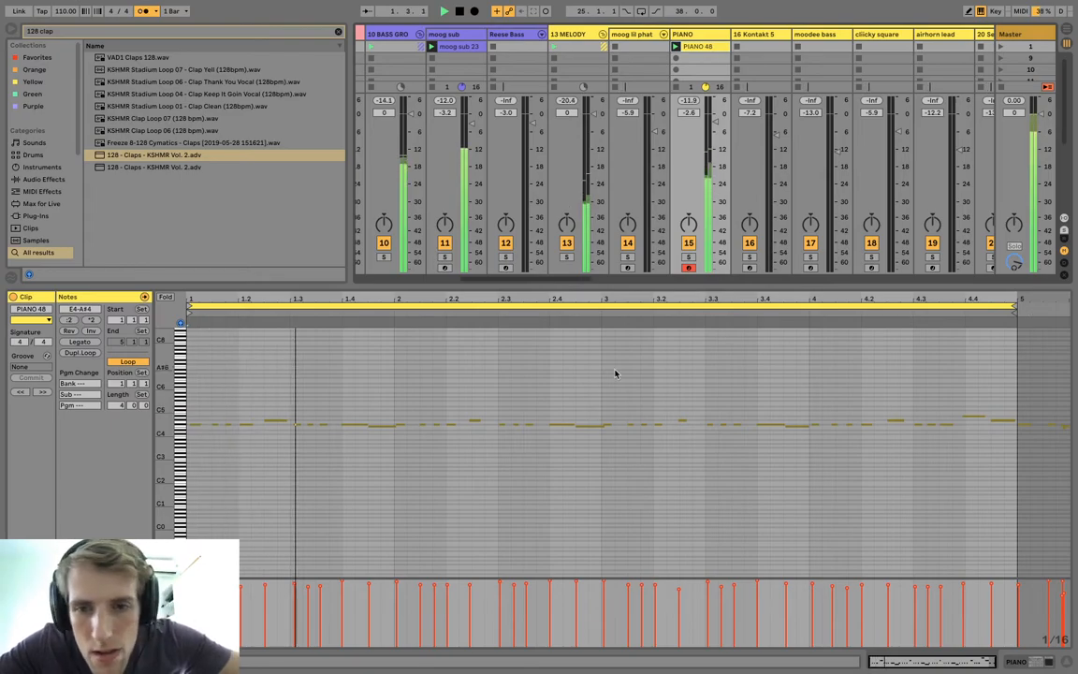
Try quantizing the PIANO clip's note starts and ends to 1/16 at 100% and play the result.
drag(161, 458, 239, 358)
right_click(388, 345)
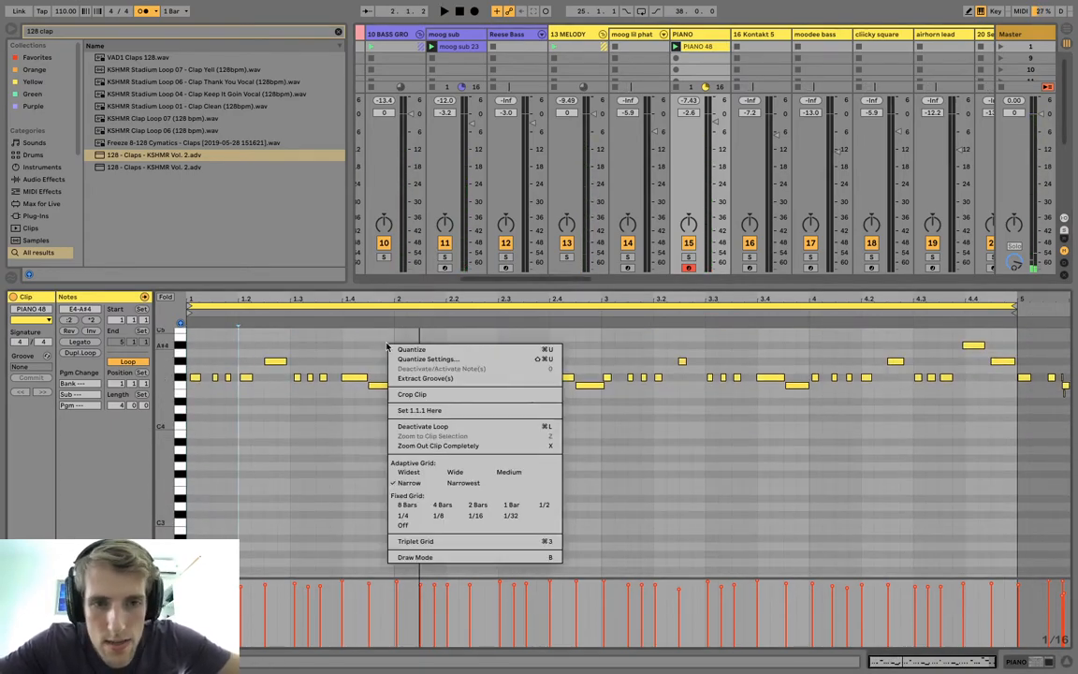
click(433, 359)
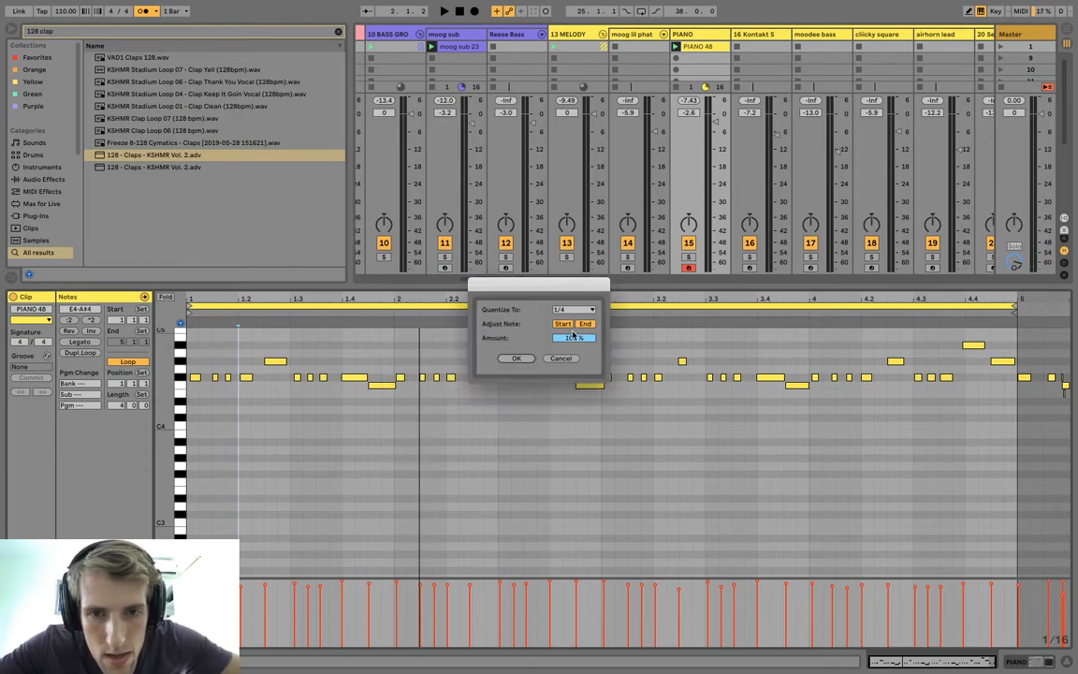
click(572, 310)
click(575, 370)
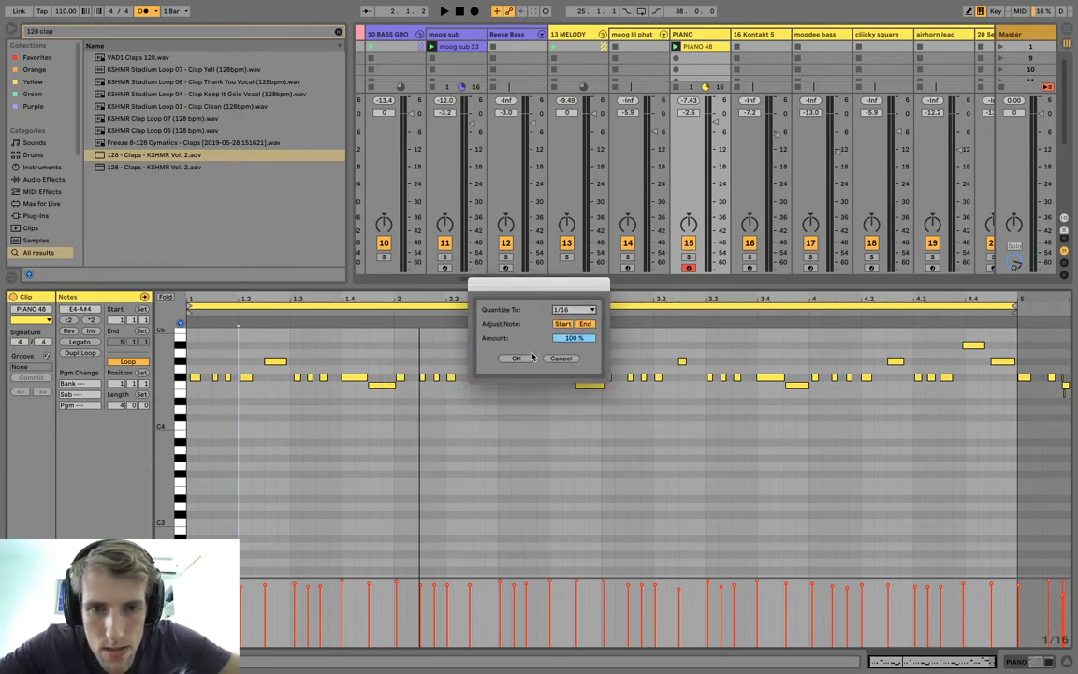
click(515, 358)
key(space)
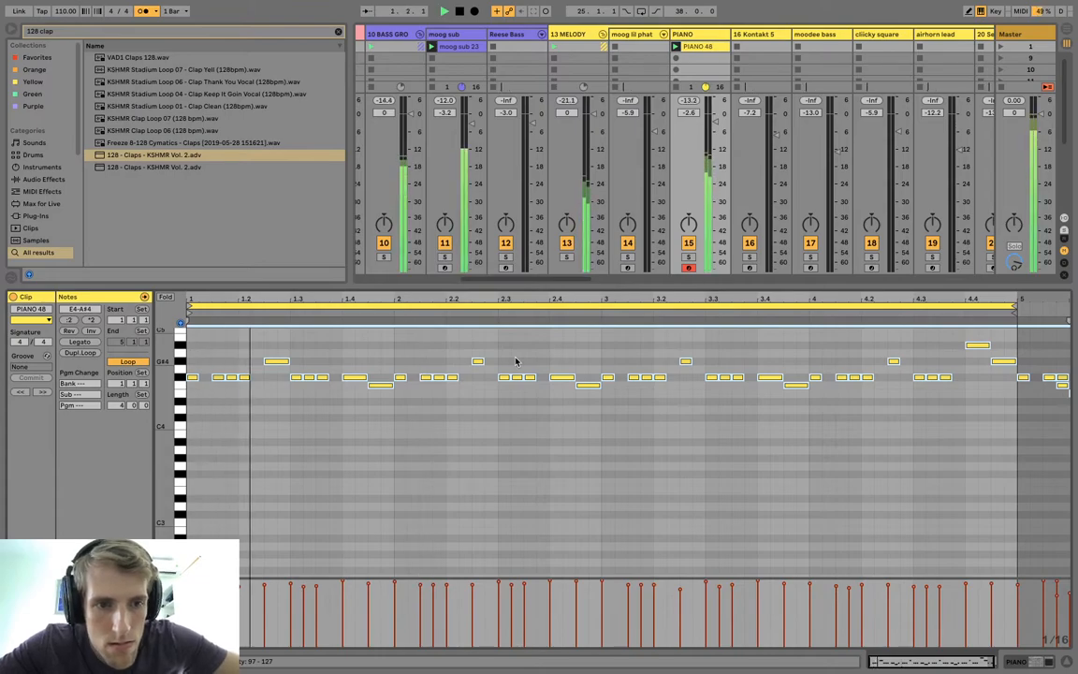
key(super+z)
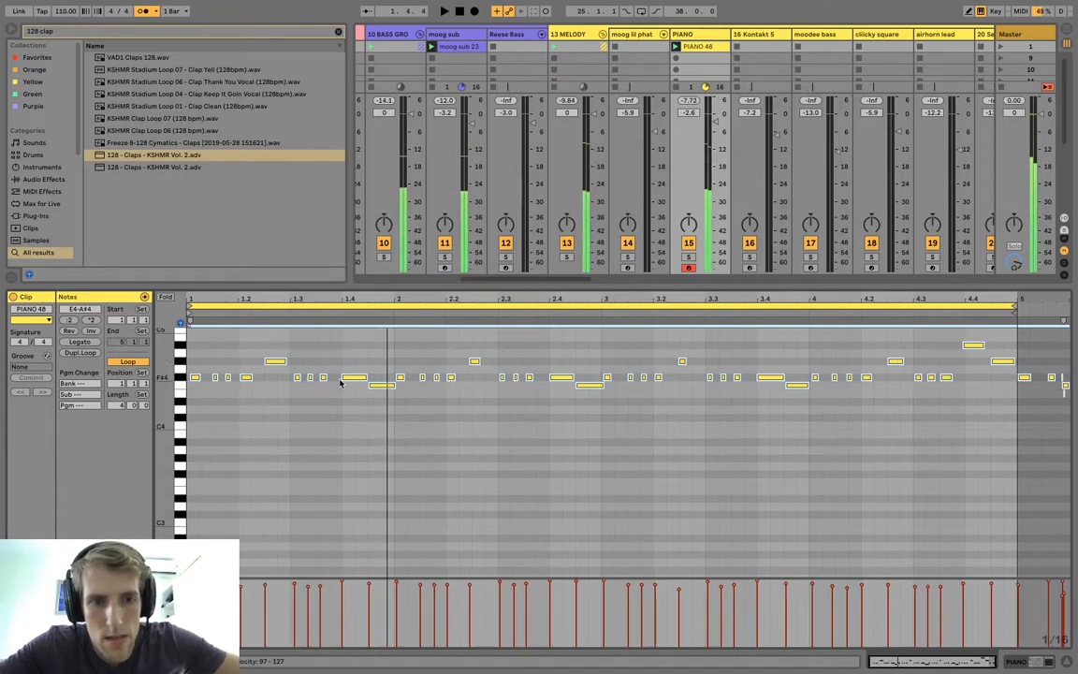
Quantize the PIANO clip's note starts and ends to 1/32 at 100%.
right_click(344, 359)
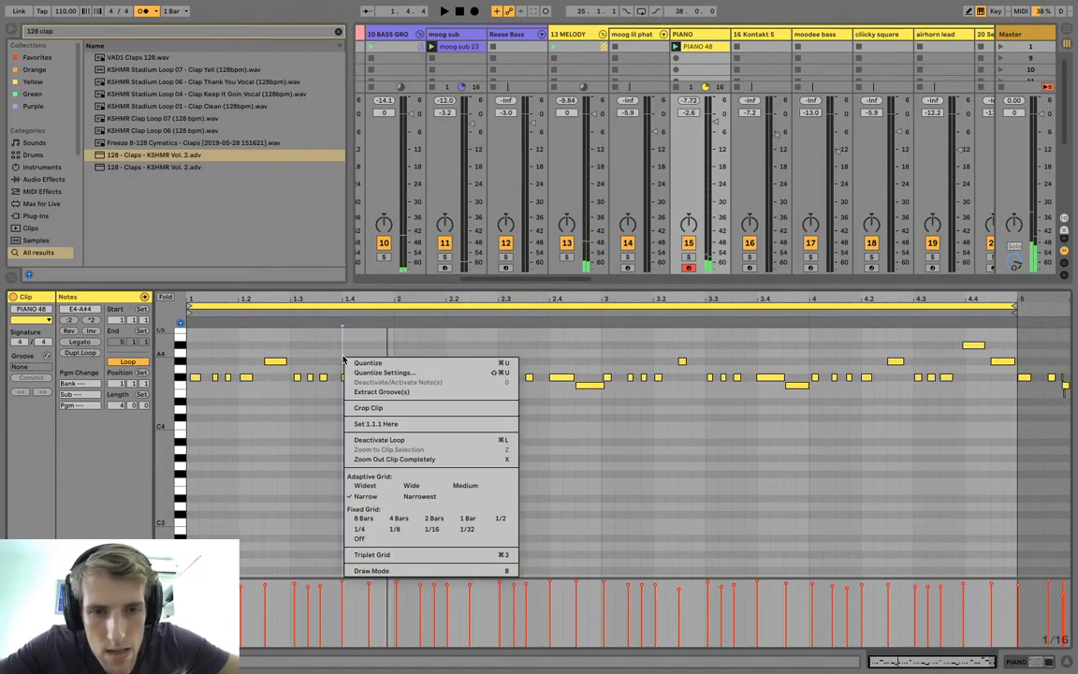
click(404, 373)
click(580, 314)
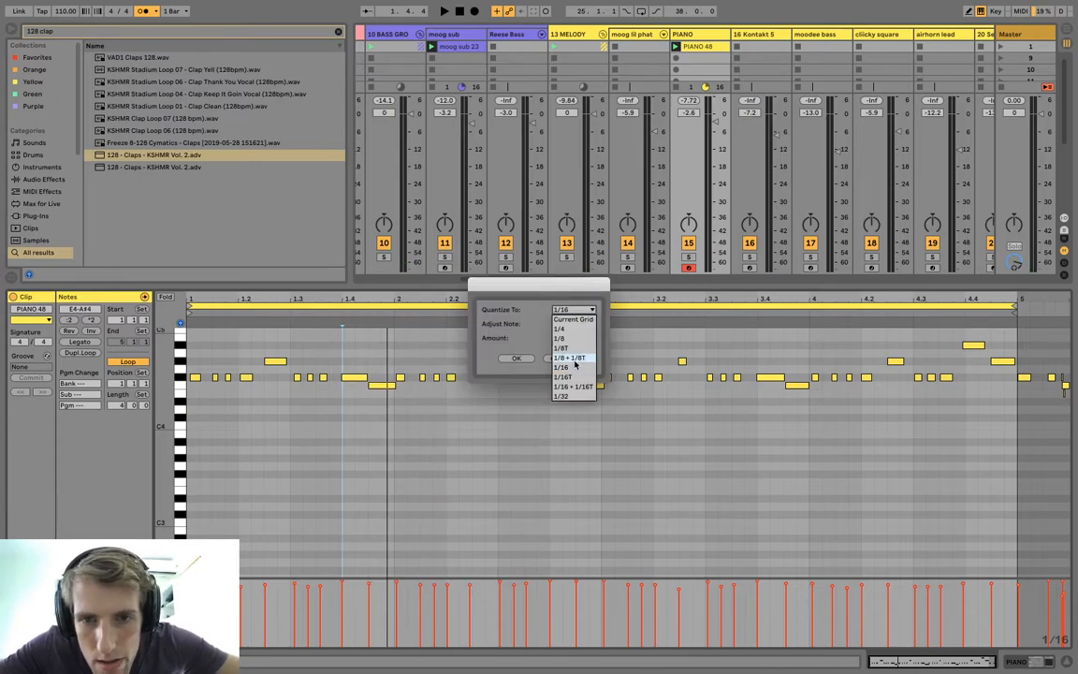
click(573, 400)
click(510, 359)
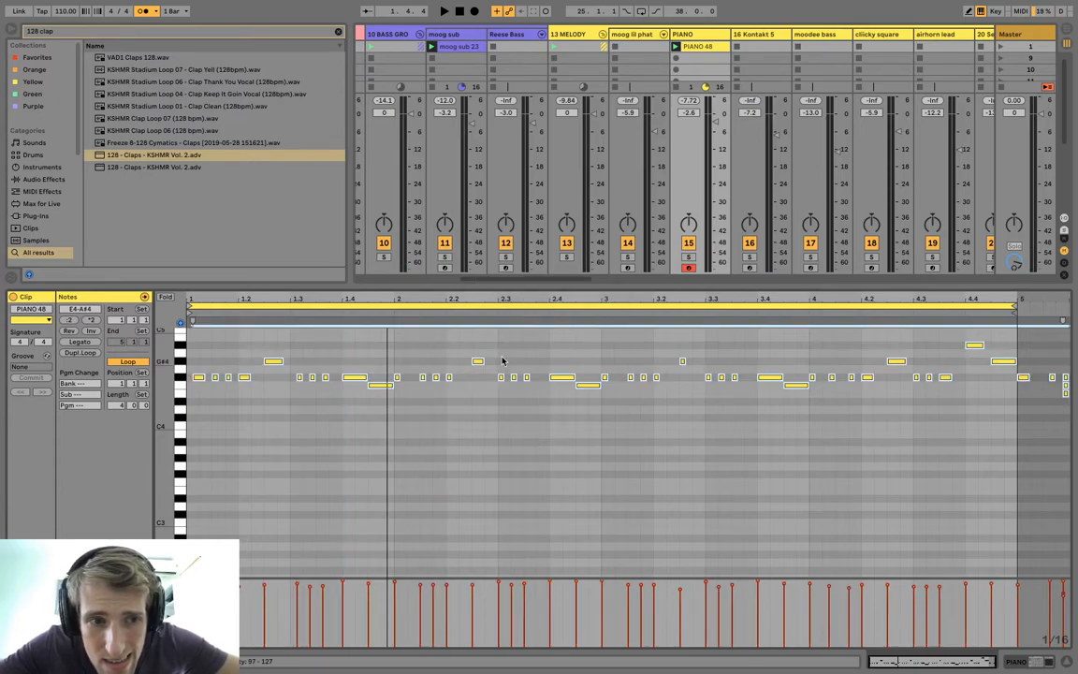
Move the first F#4 note to the clip's start and nudge the three short notes after 1.3 earlier onto the beat.
click(232, 395)
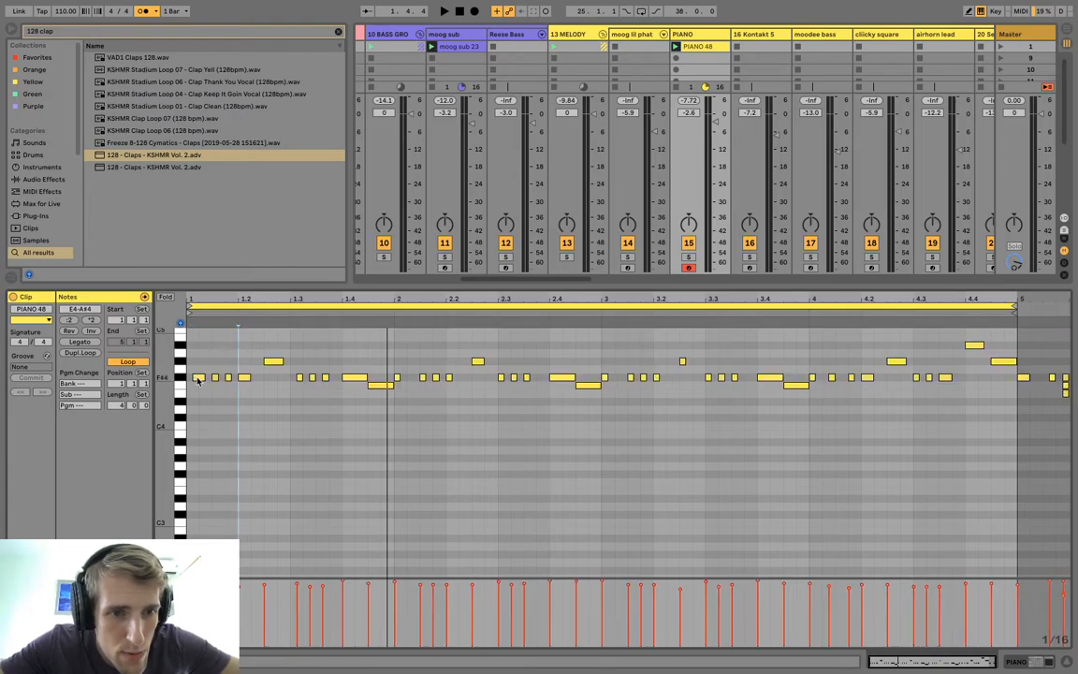
drag(197, 379, 193, 379)
key(space)
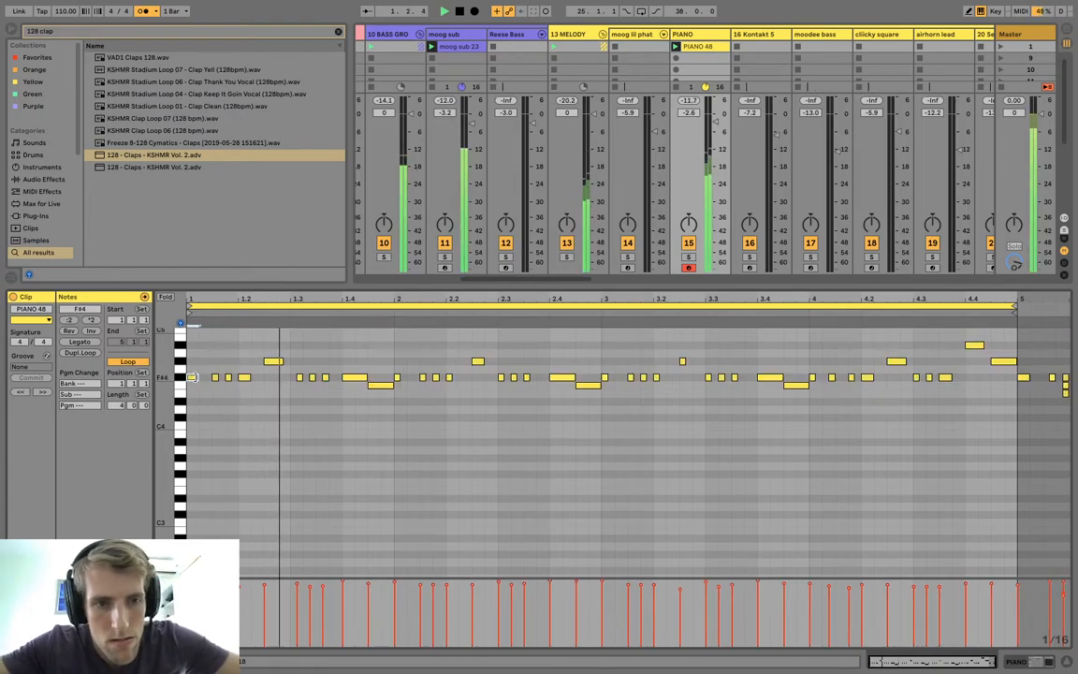
drag(291, 366, 335, 384)
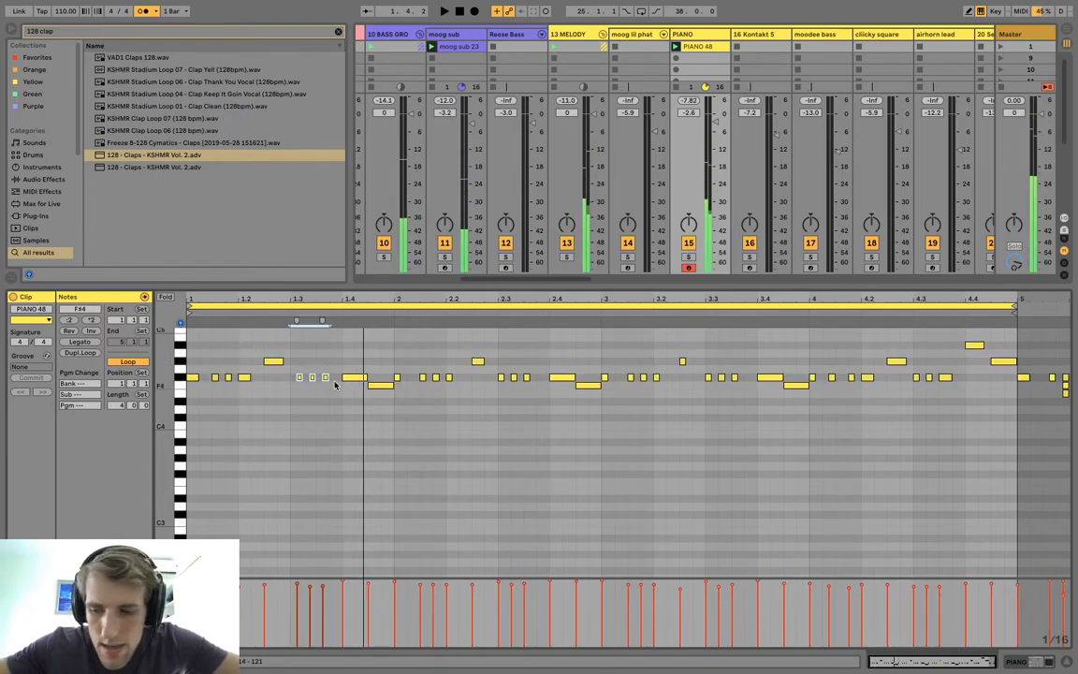
key(Left)
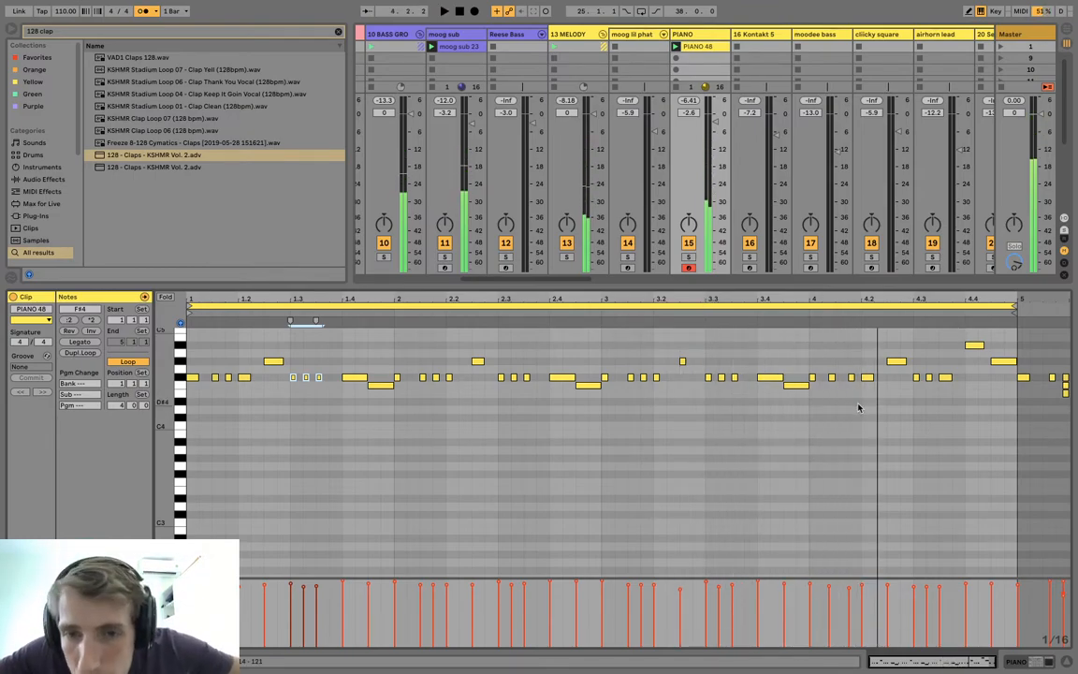
Nudge the second F#4 note of bar 4 slightly later onto the sixteenth grid and select it with the next two notes.
click(832, 377)
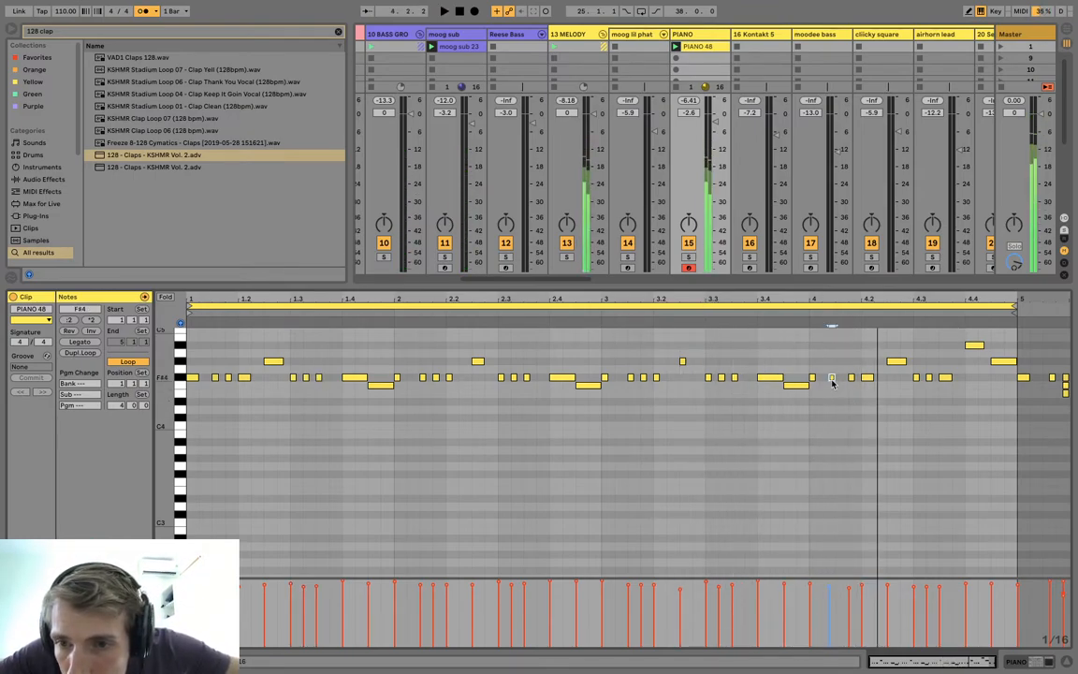
key(Left)
key(Right)
key(Right)
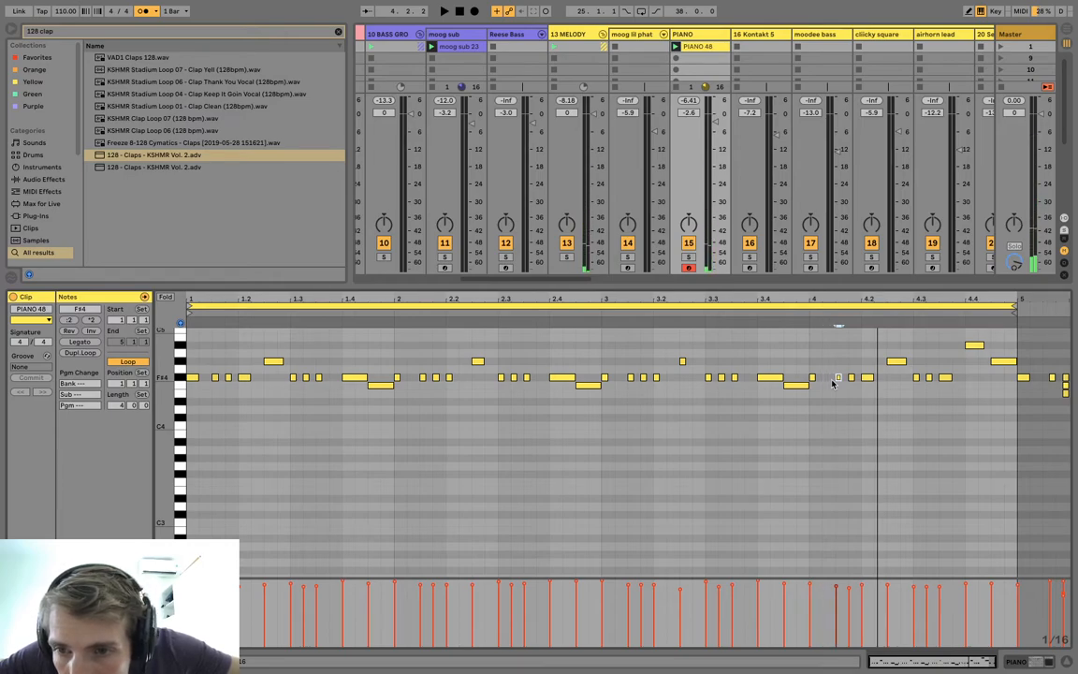
drag(832, 382, 882, 382)
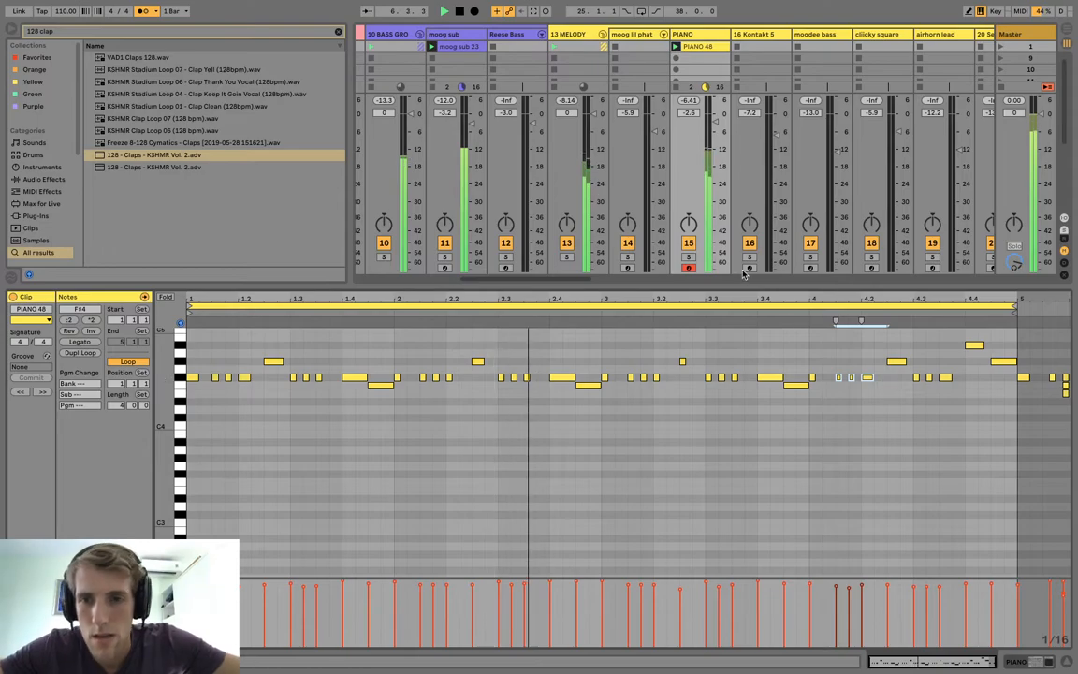
Enlarge the session mixer area, insert a MIDI track after PIANO and load Serum onto it from the Favorites collection.
drag(750, 287, 784, 484)
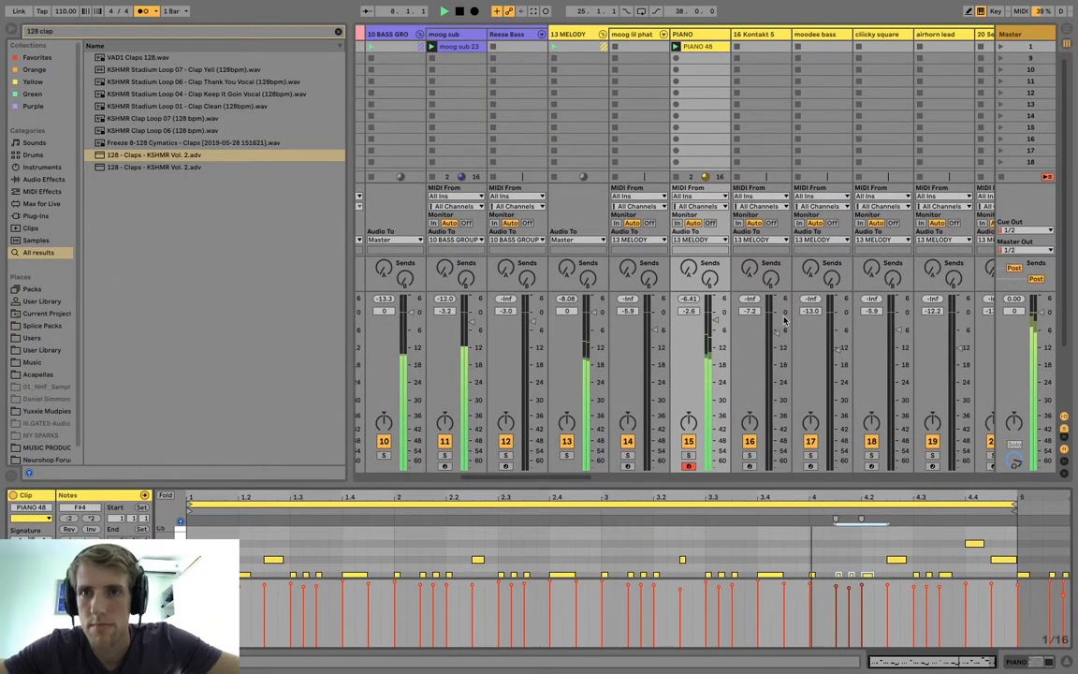
click(693, 34)
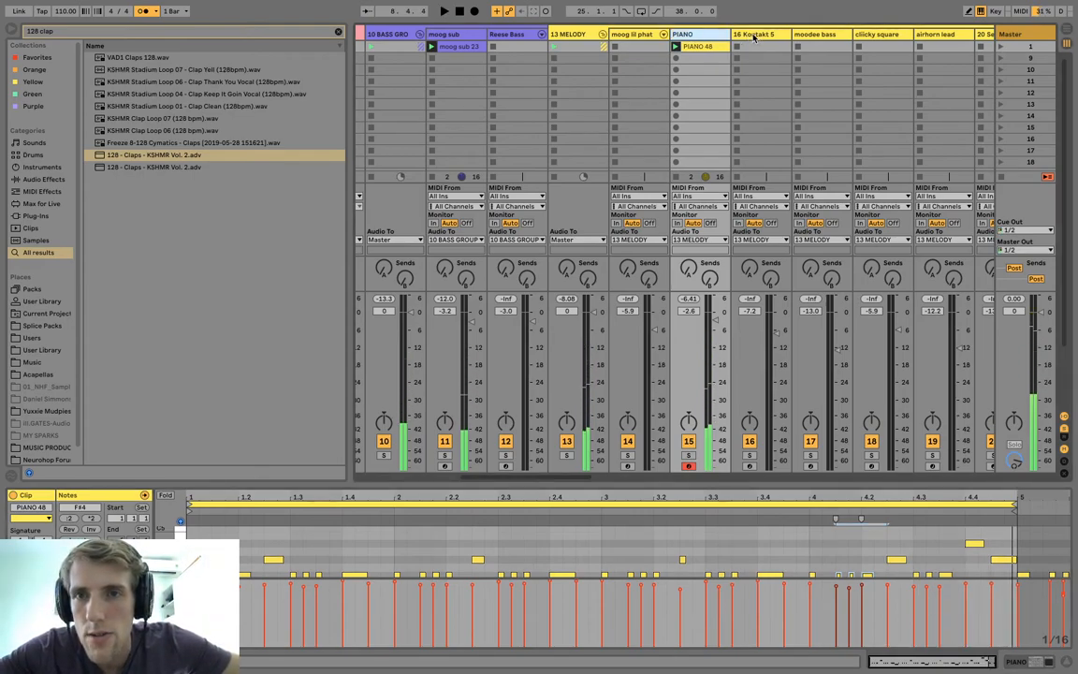
key(ctrl+shift+t)
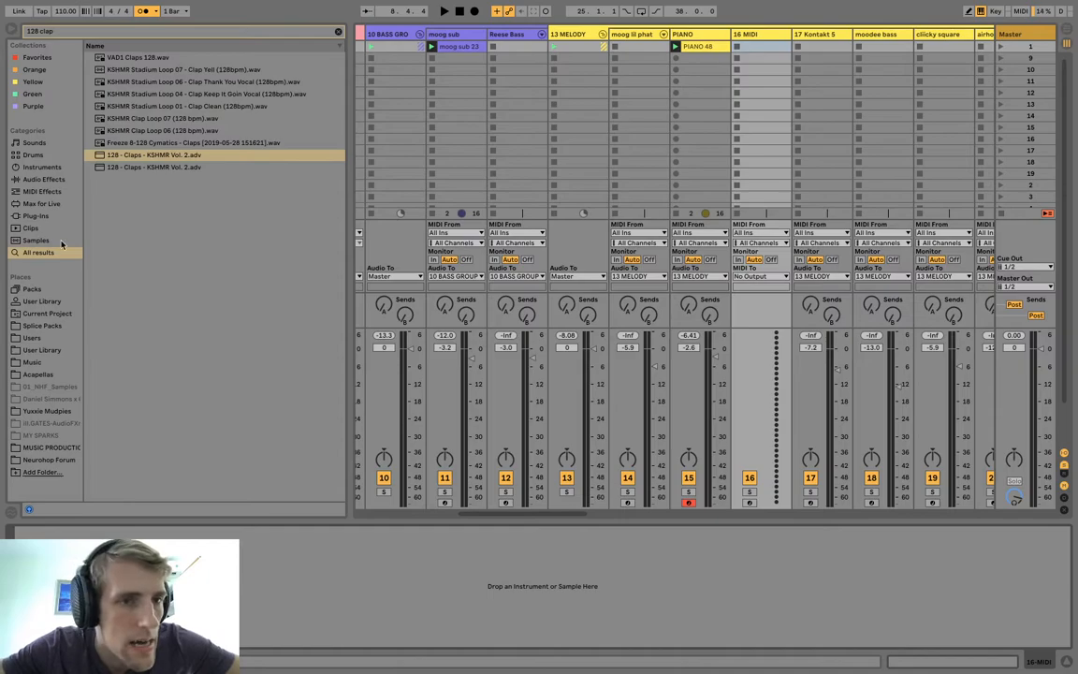
click(37, 57)
click(337, 32)
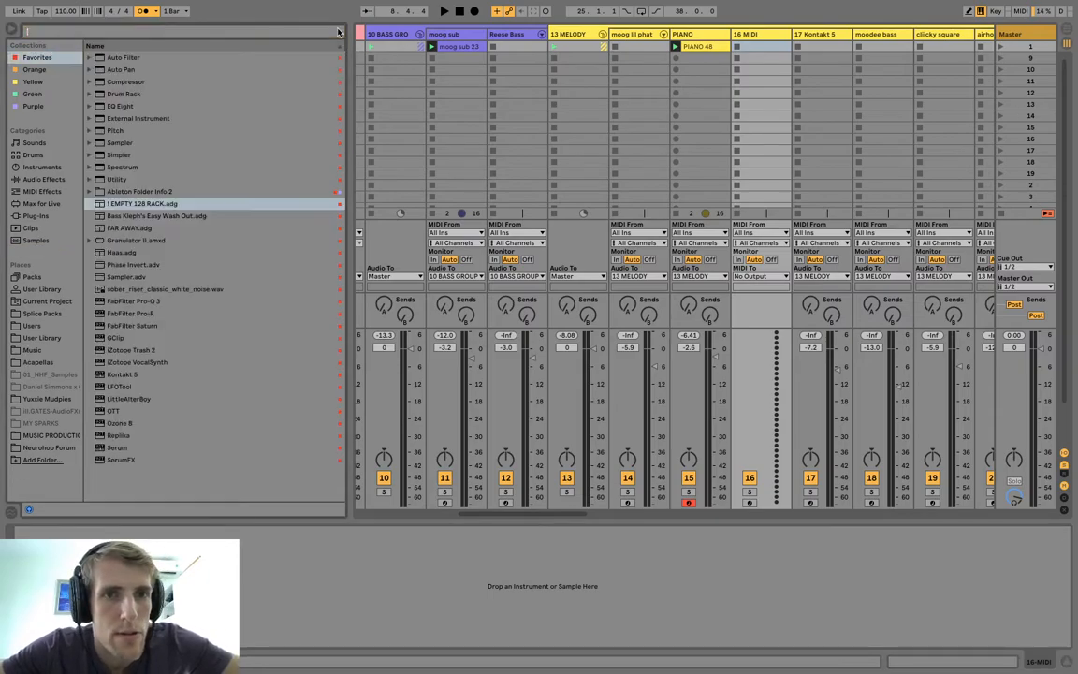
click(118, 448)
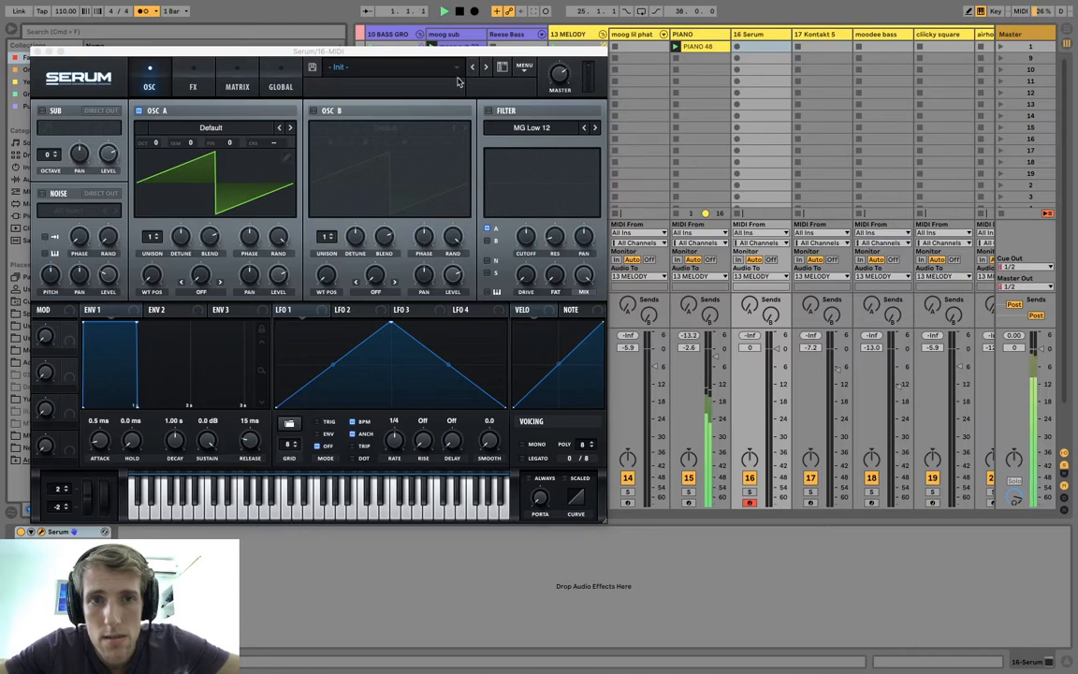
Load the preset PLUCK - Major Lazer from Serum's User presets.
click(459, 74)
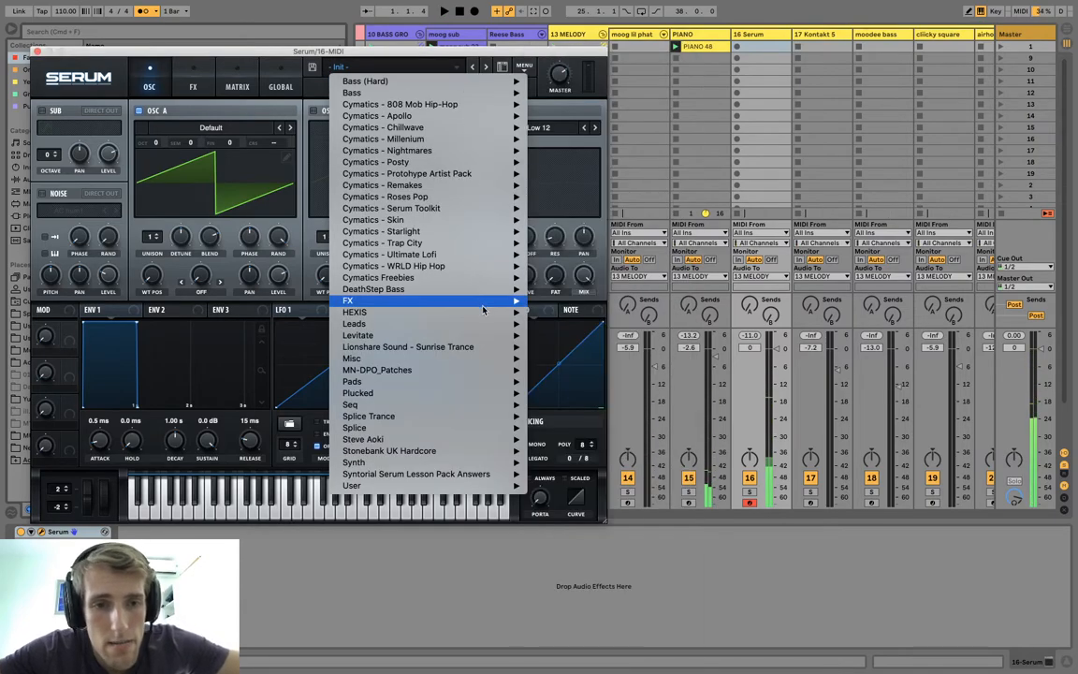
mouse_move(483, 309)
mouse_move(455, 441)
mouse_move(426, 484)
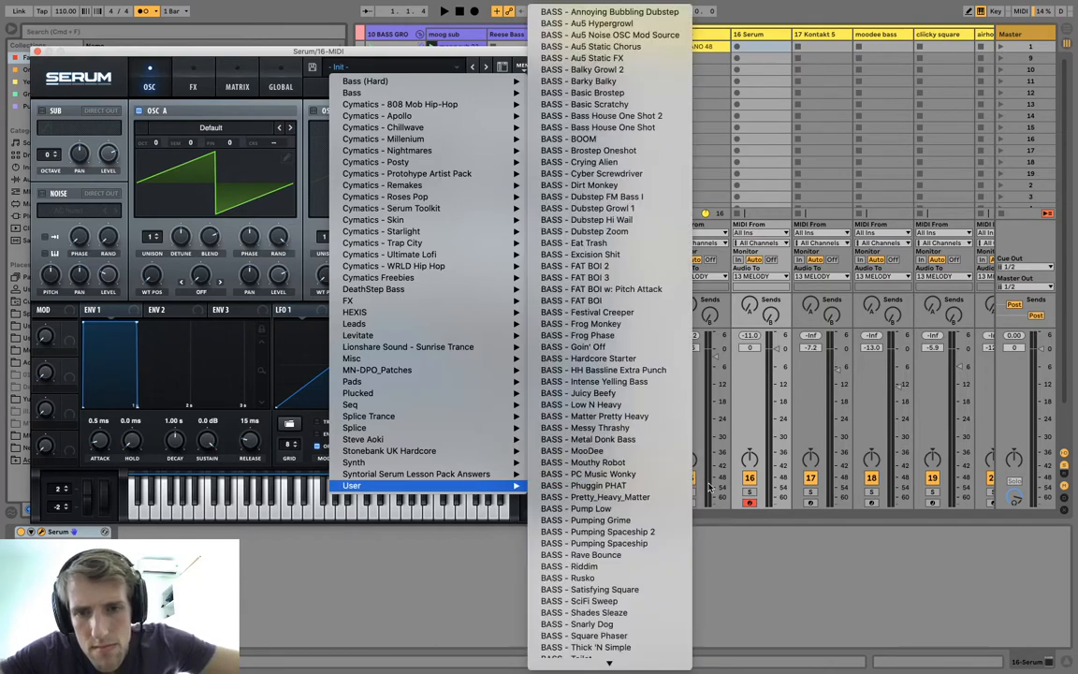
scroll(664, 510, down, 15)
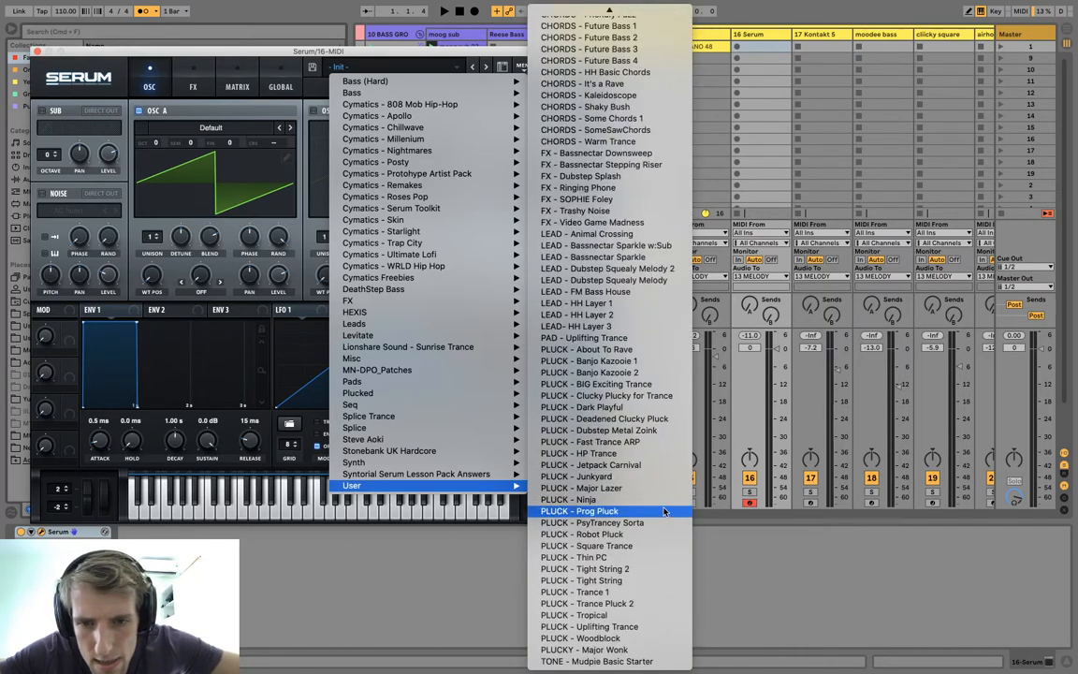
click(642, 488)
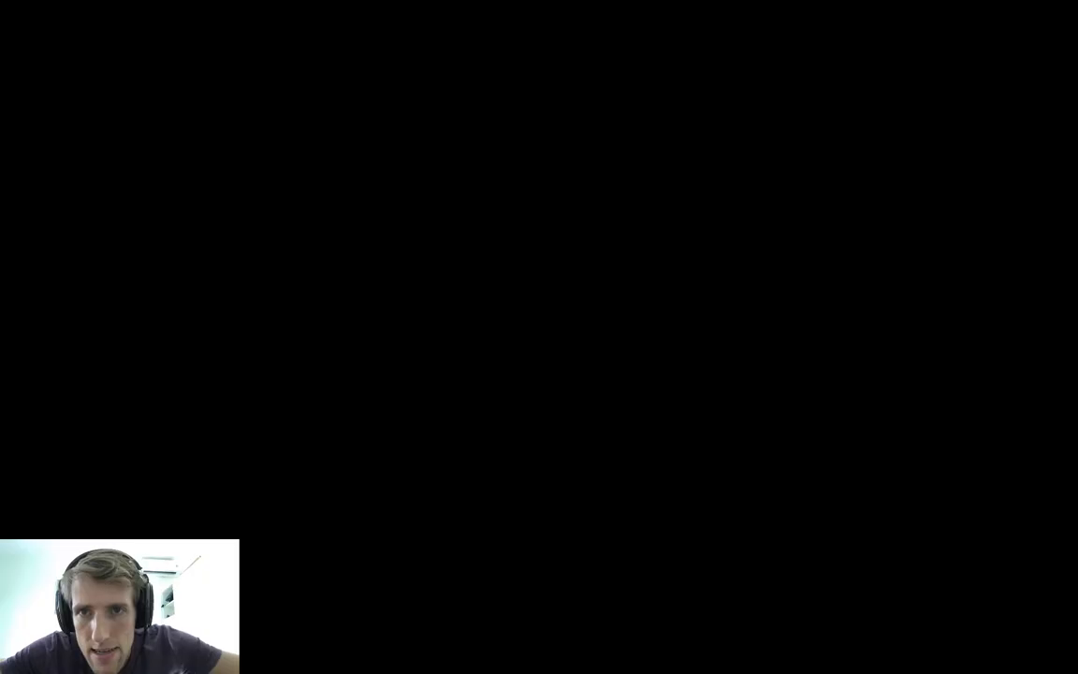
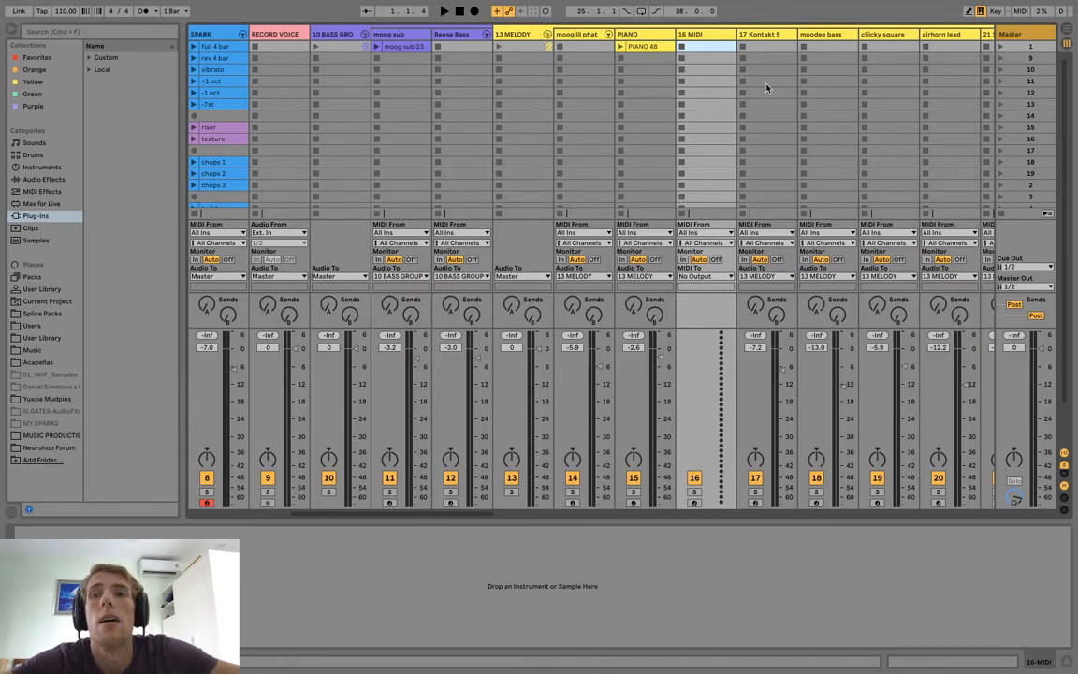
Play the PIANO 48 and moog sub 23 clips together with SPARK's full 4 bar clip.
click(629, 47)
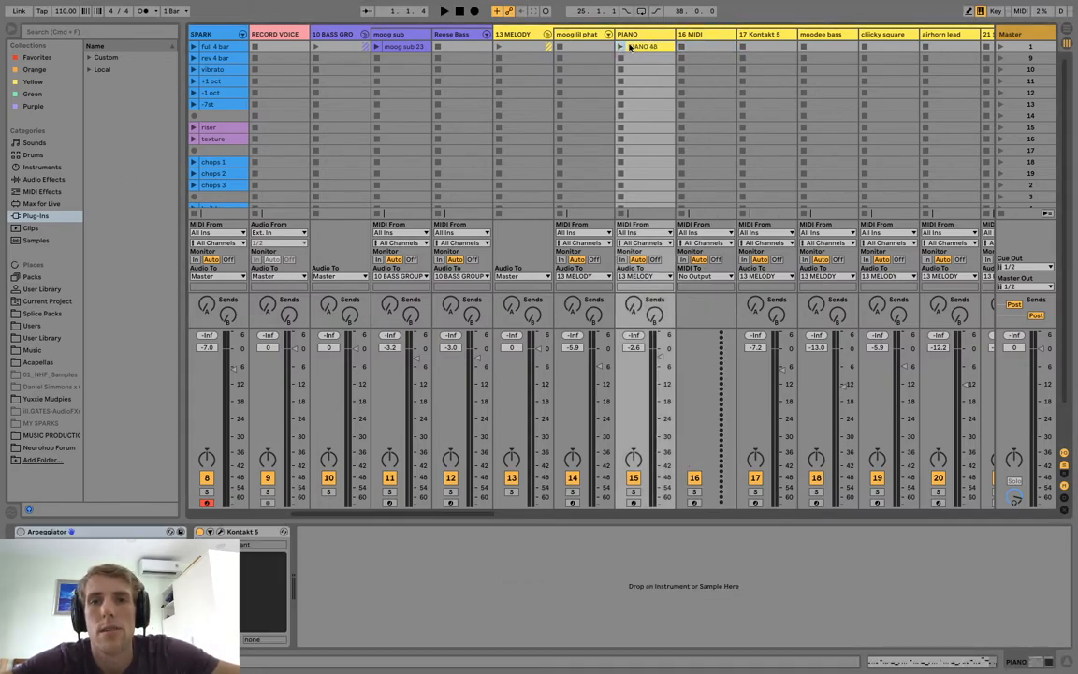
click(620, 46)
scroll(435, 77, left, 5)
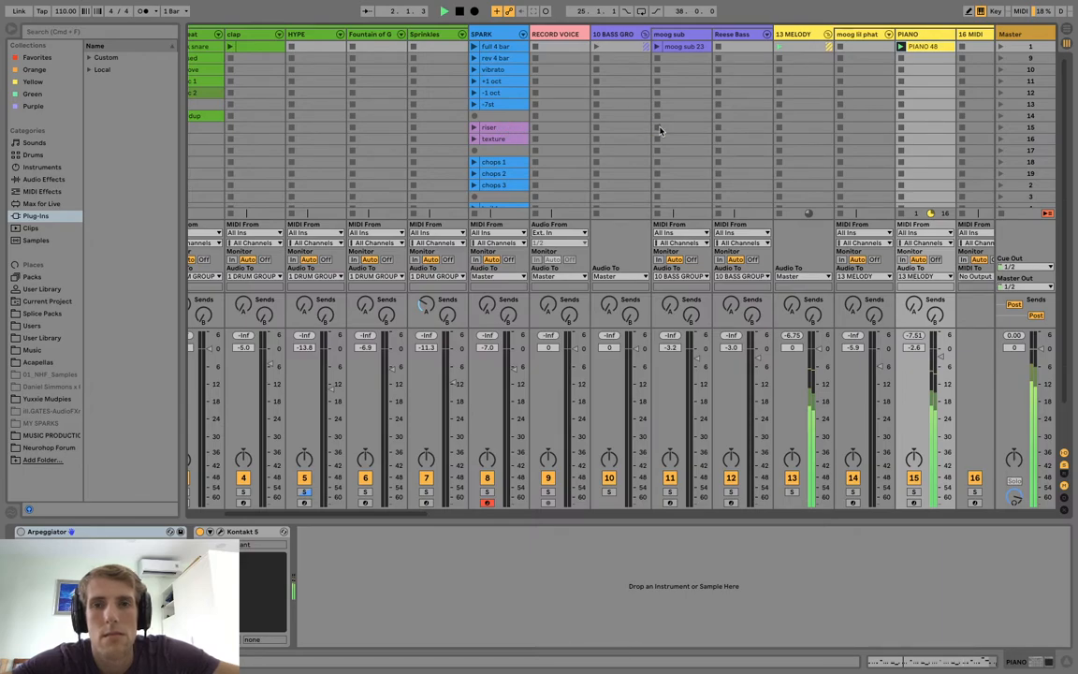
click(658, 46)
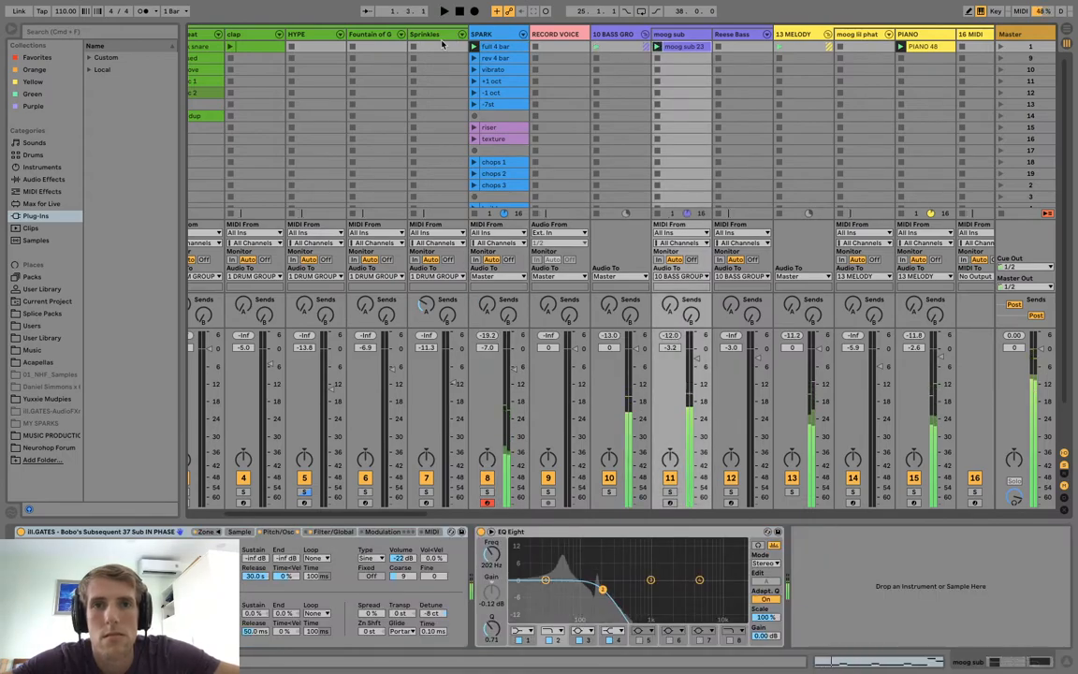
Start saving the Live Set as a new file, choosing the Timer Beats folder under Dropbox's 2020 music production folder as location.
mouse_move(172, 17)
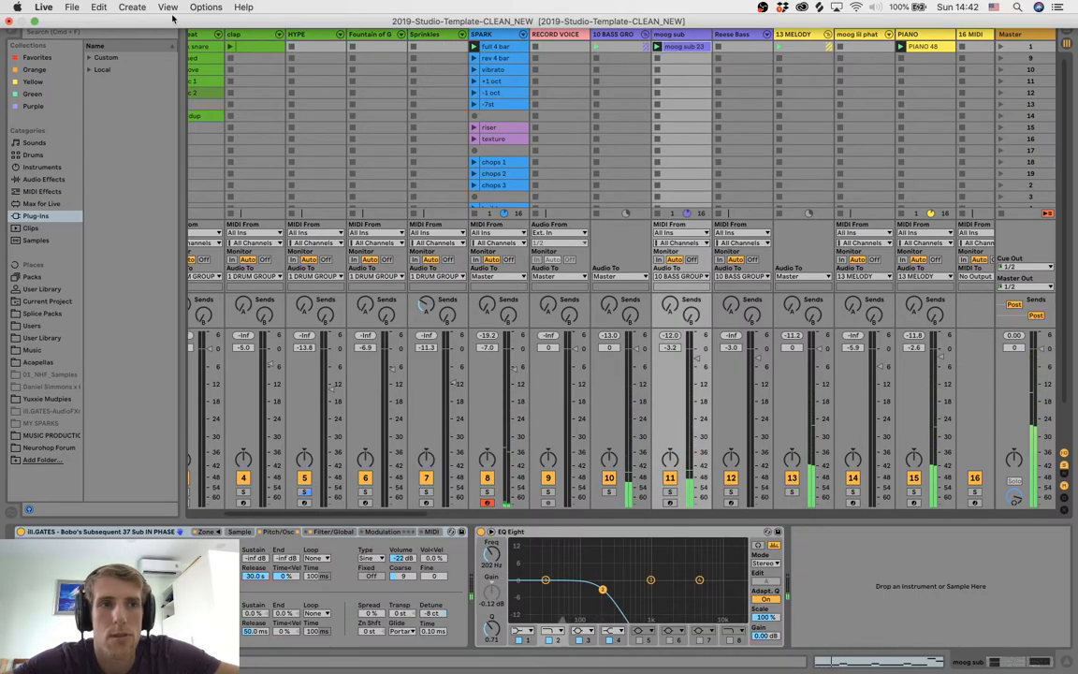
click(72, 7)
click(85, 130)
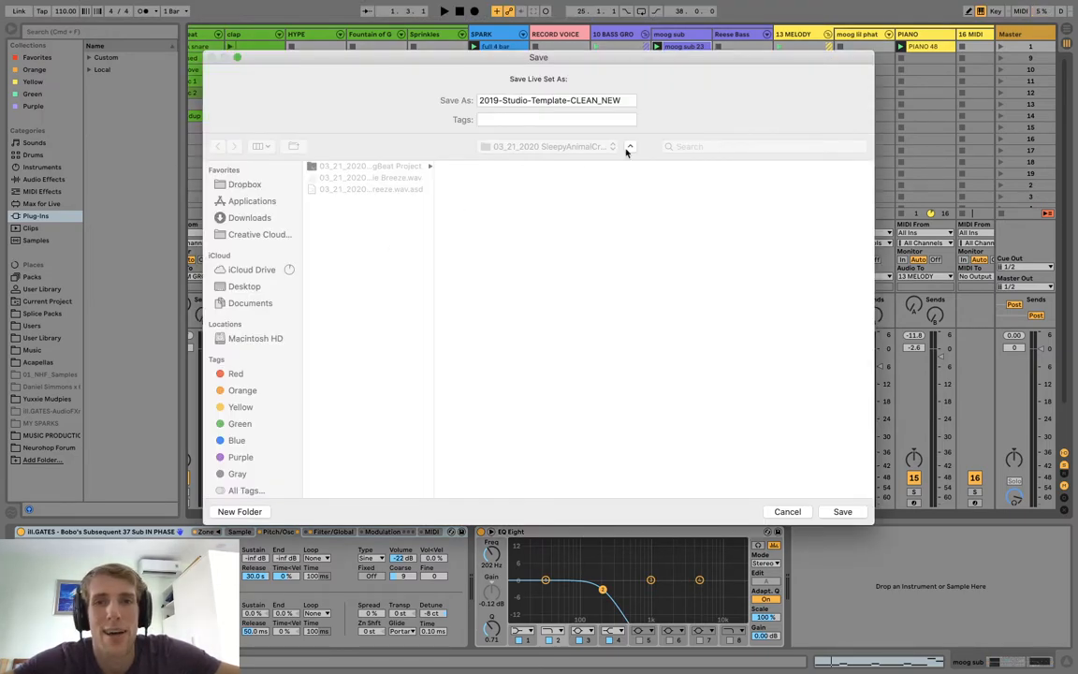
click(487, 235)
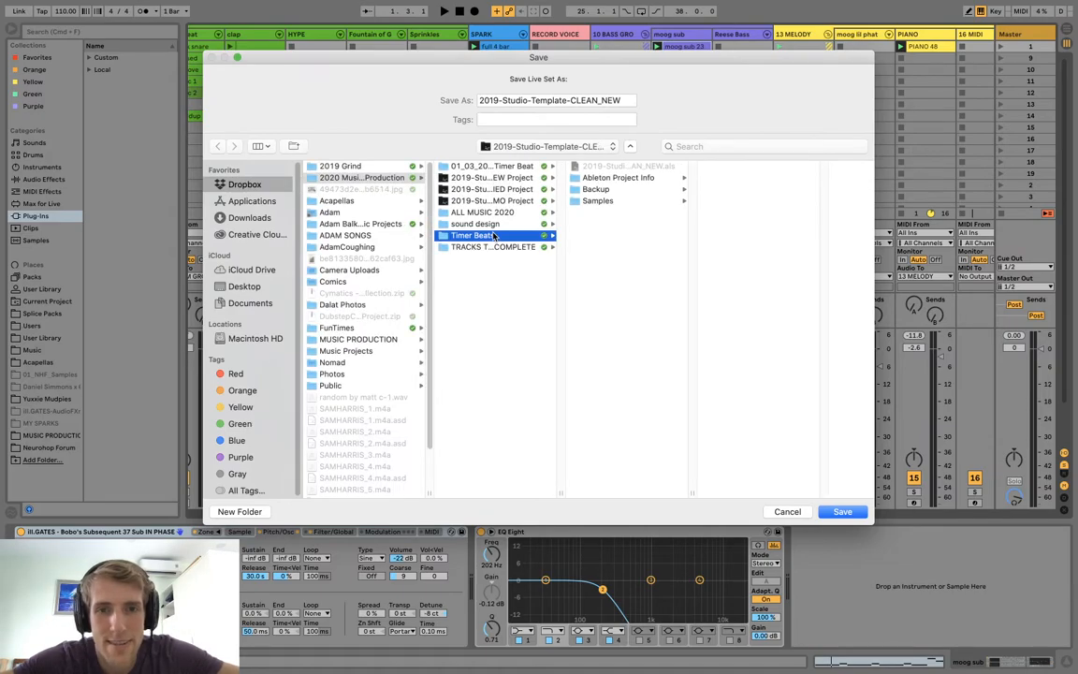
scroll(601, 305, down, 1)
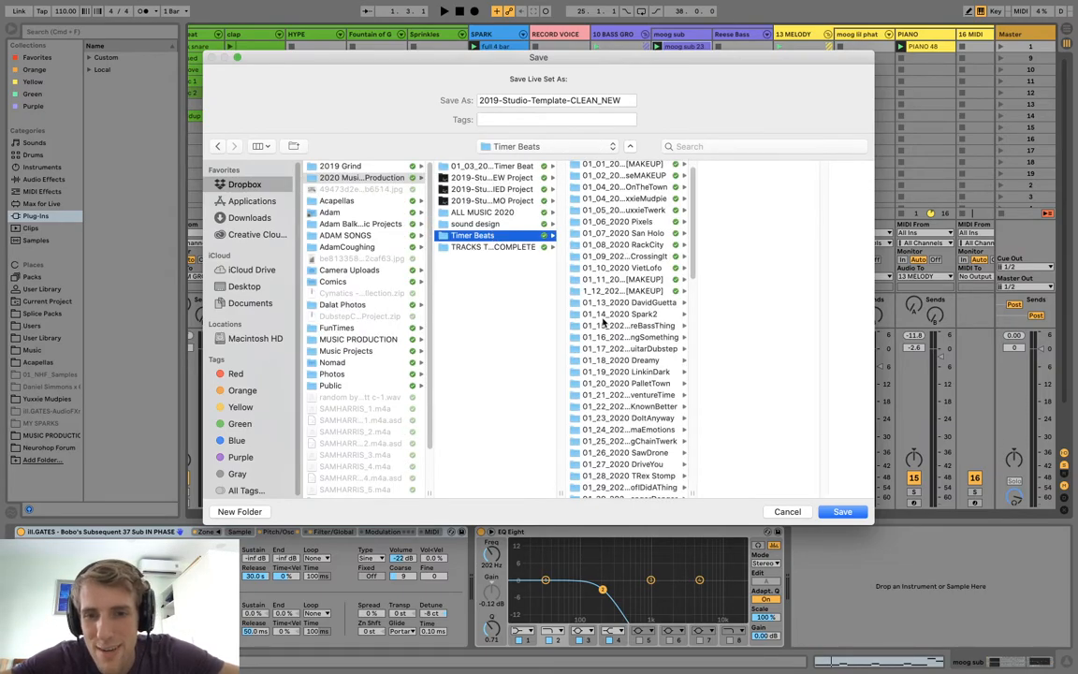
drag(689, 260, 699, 491)
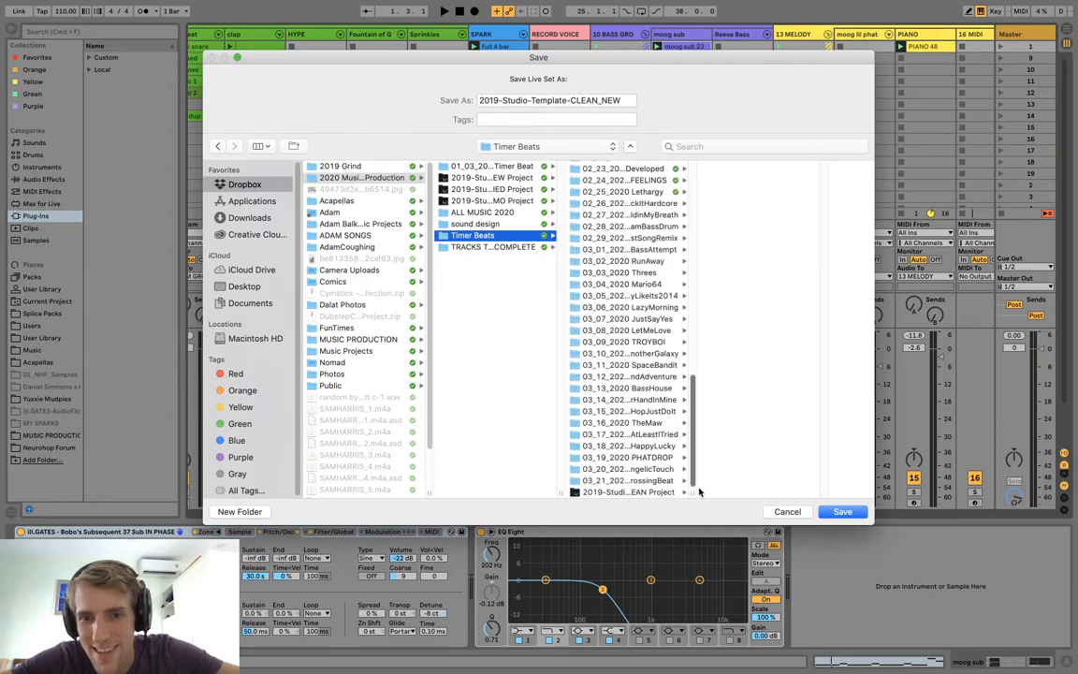
Enter 03_22_2020 TwerkBeat as the new file name of the Live Set.
triple_click(523, 100)
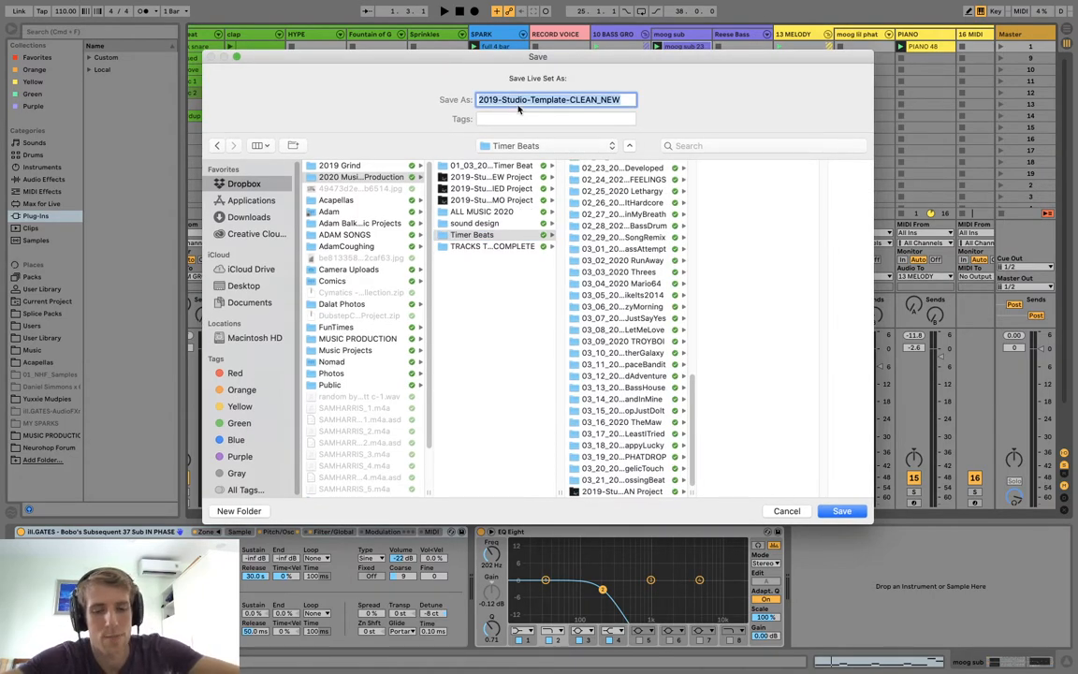
text(03_22_2020 )
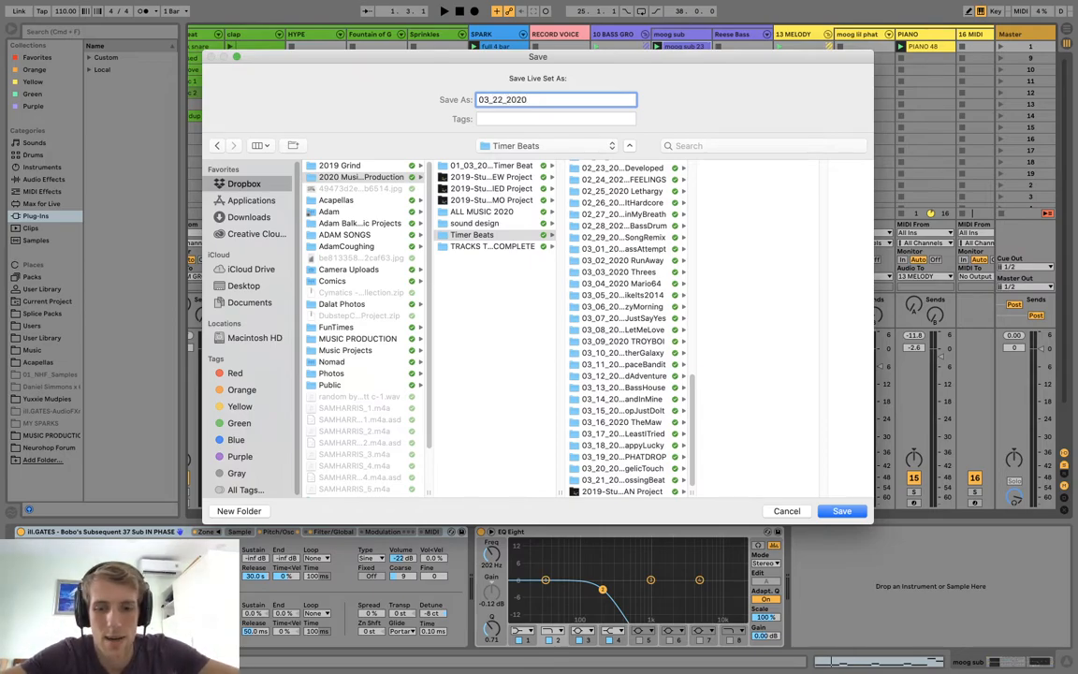
text(T)
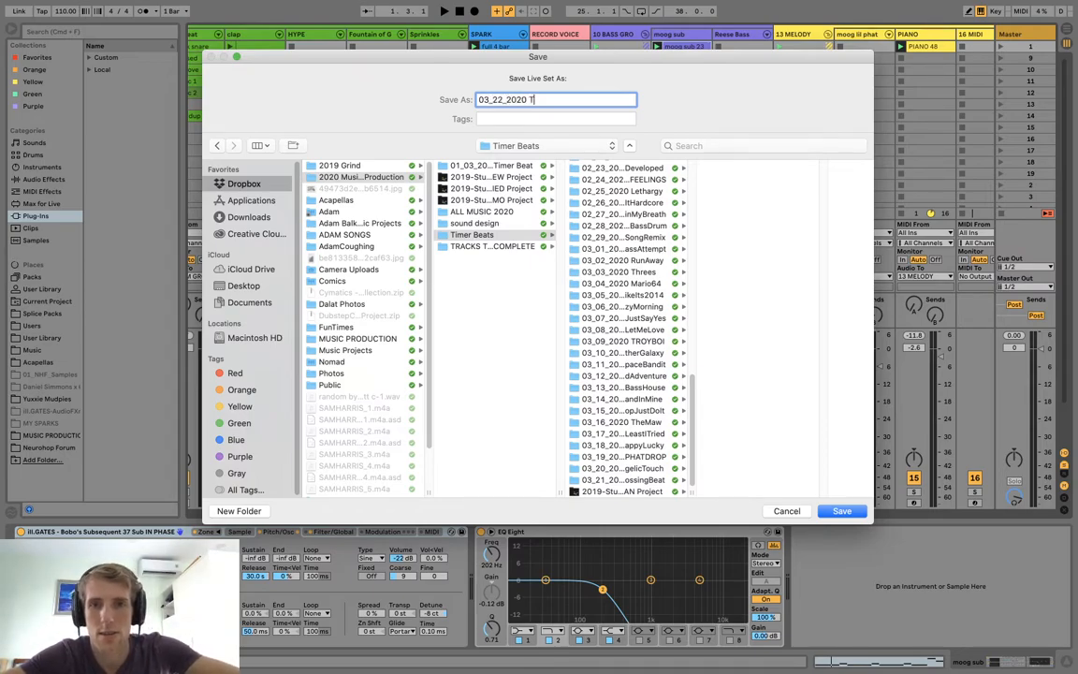
text(werkBeat)
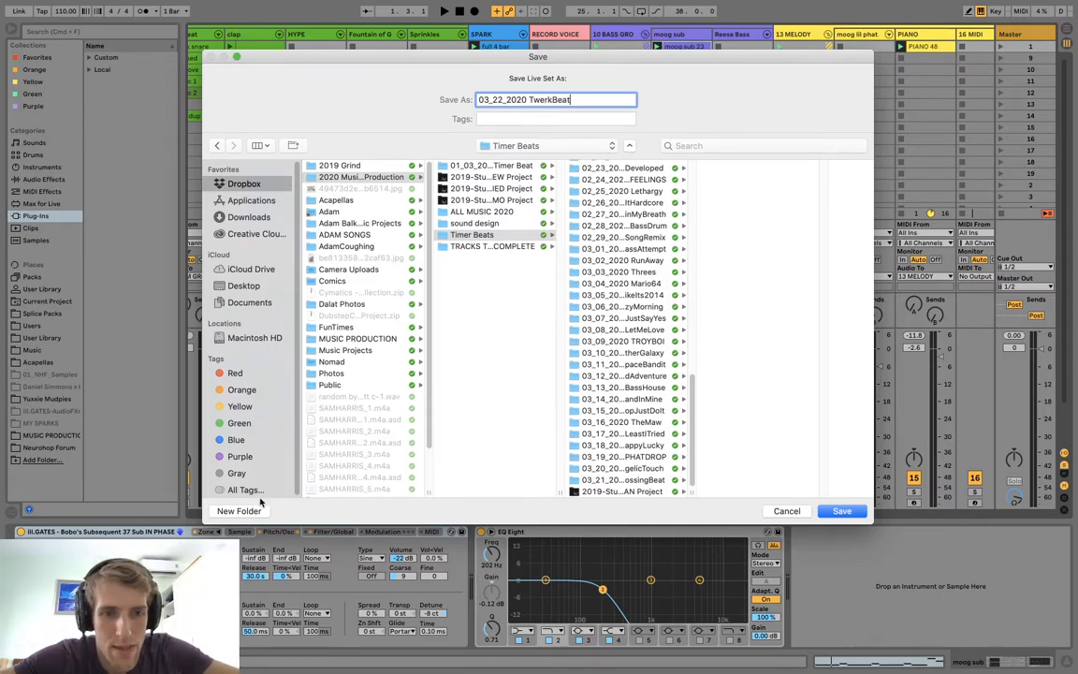
Create a folder named 03_22_2020 TwerkBeat inside Timer Beats and save the Live Set in it.
click(234, 511)
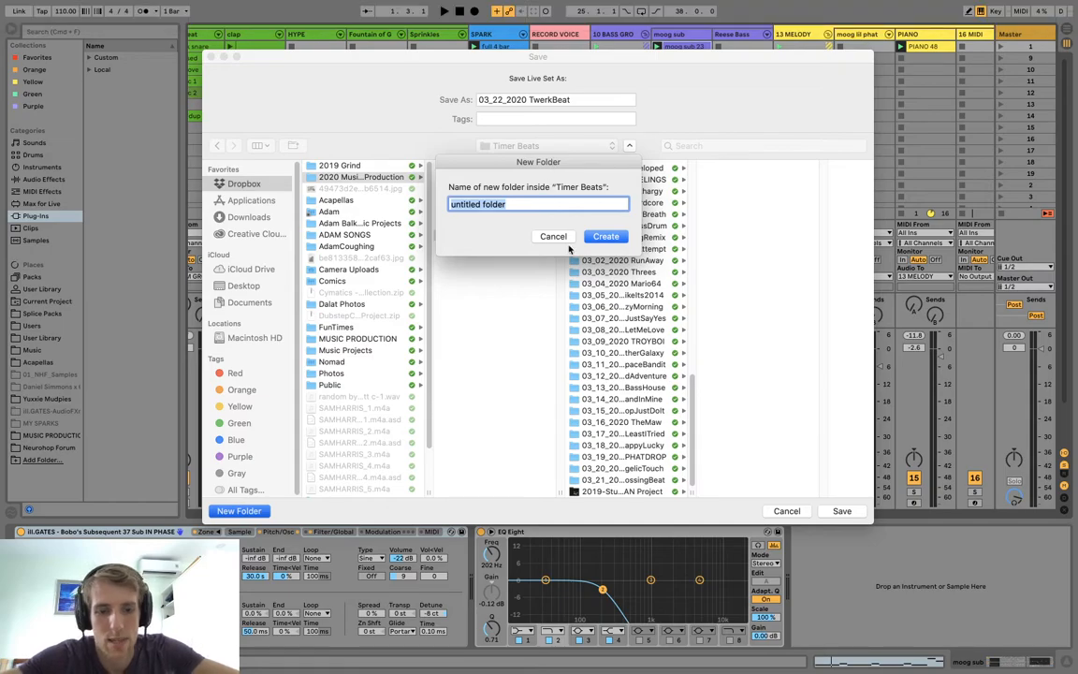
text(03_22_2020)
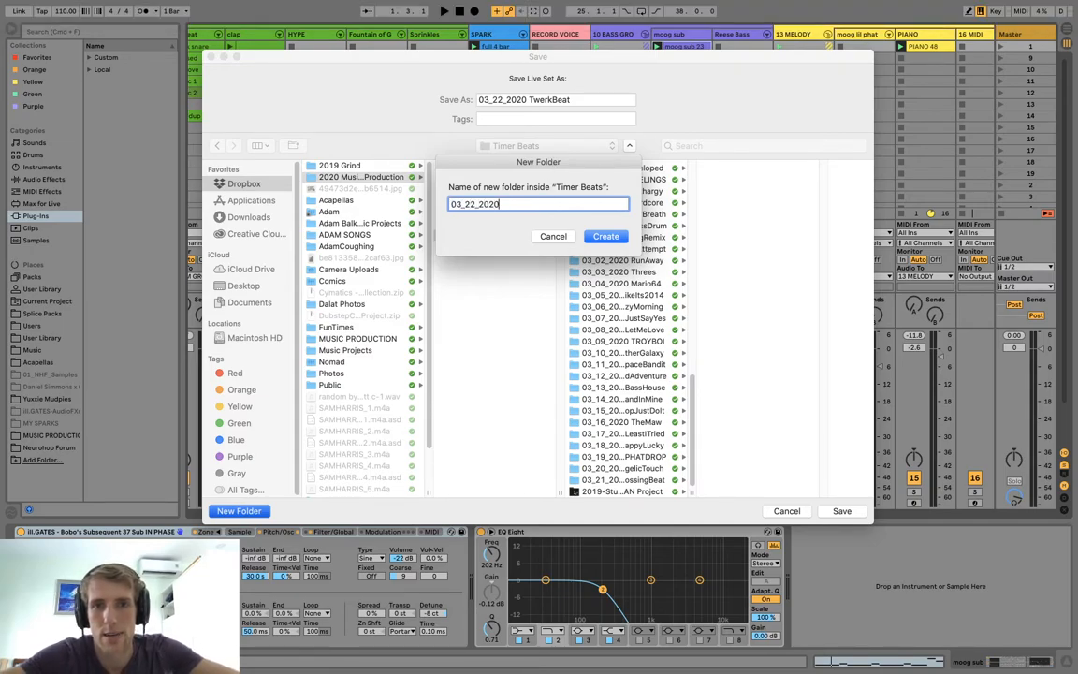
text( TwerkB)
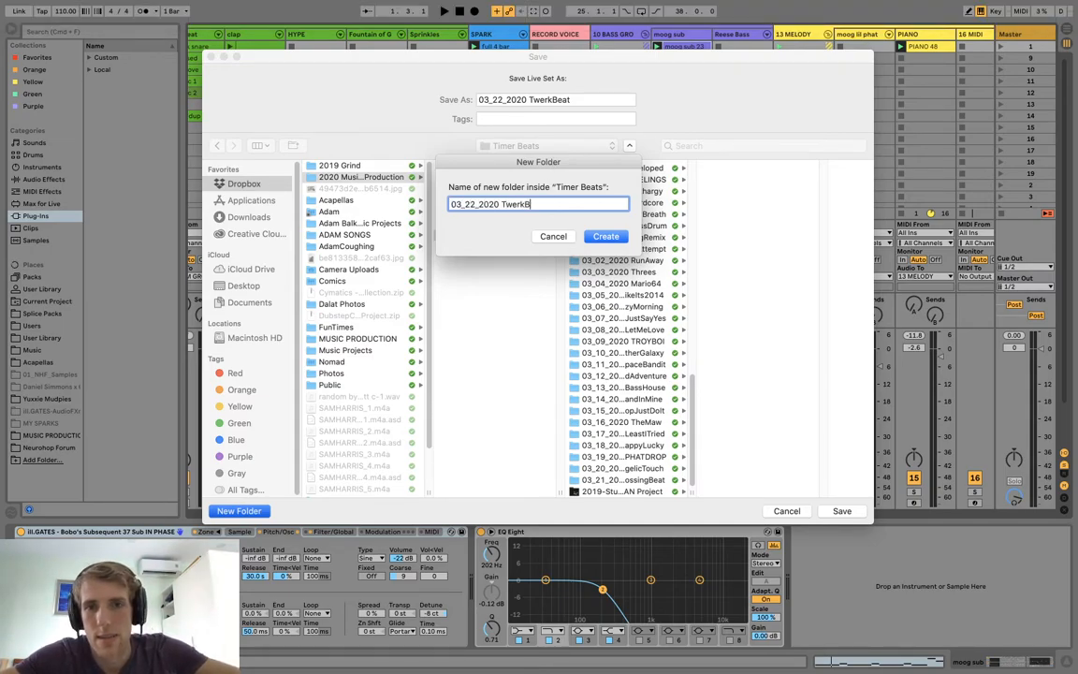
text(eat)
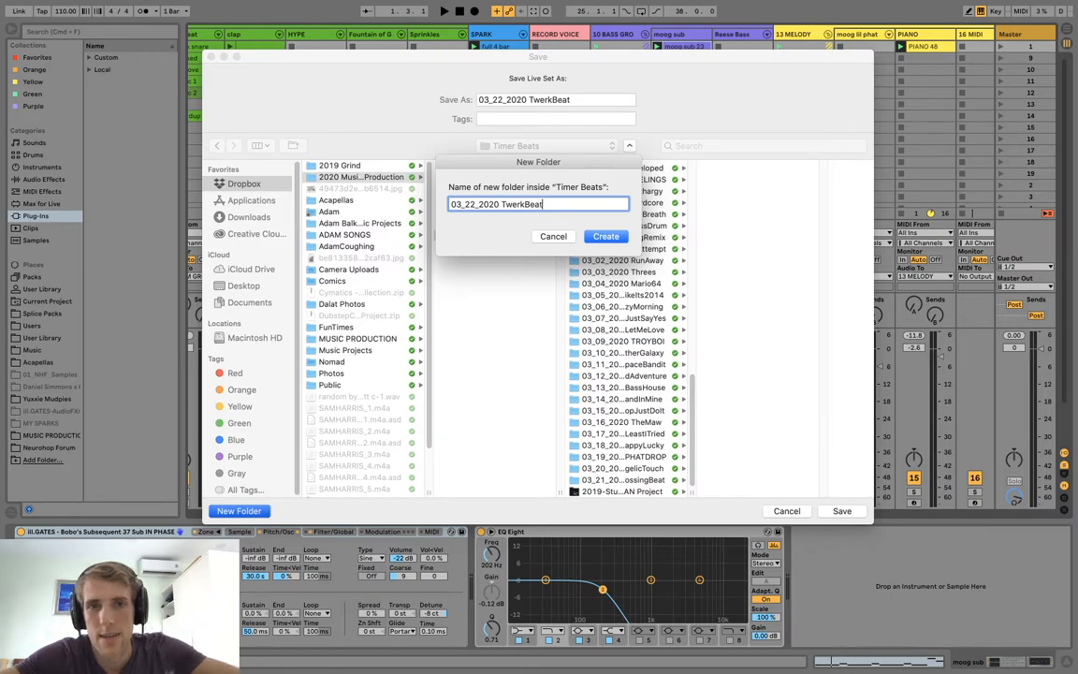
click(606, 237)
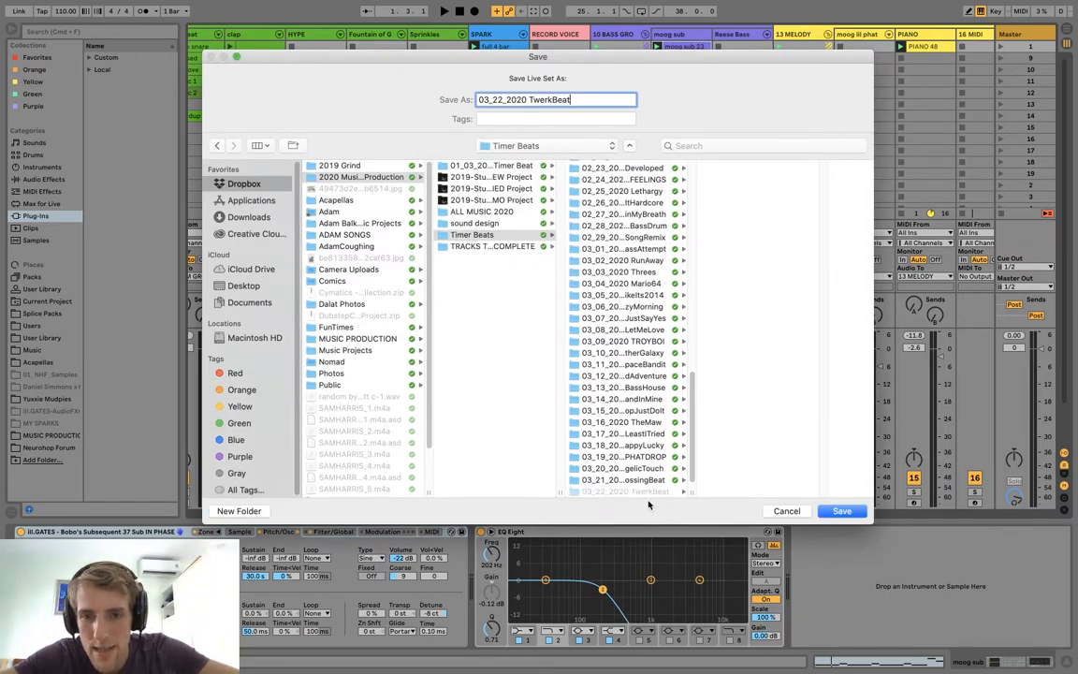
click(841, 511)
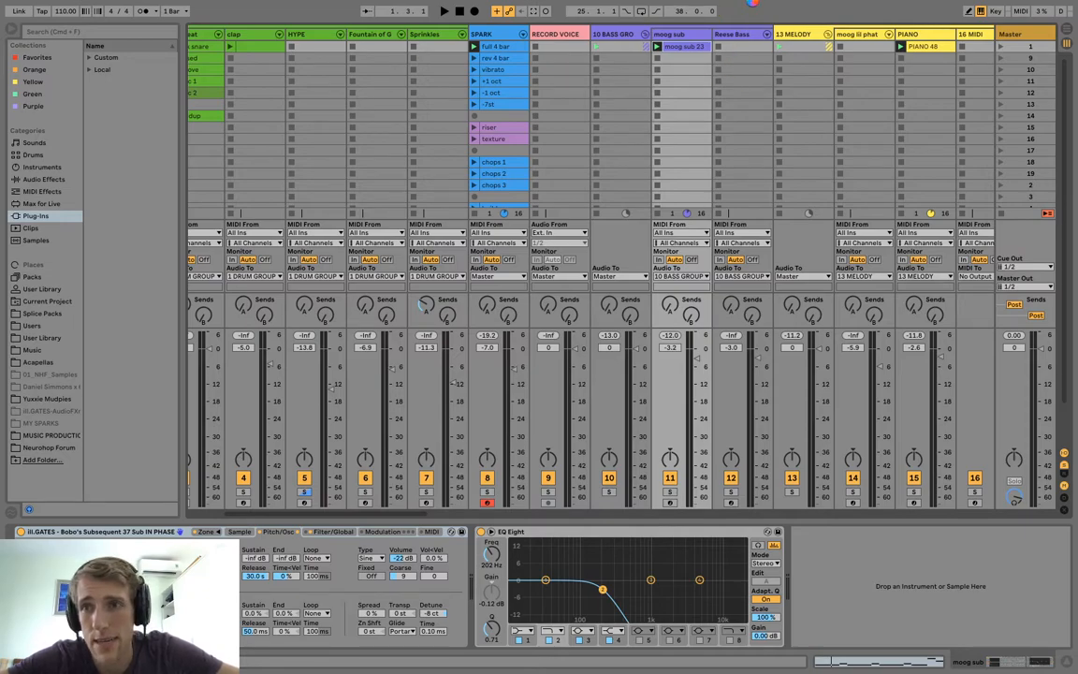
Play the Main Beat groove clip and the clap clip along with the SPARK, moog sub and PIANO clips.
mouse_move(822, 671)
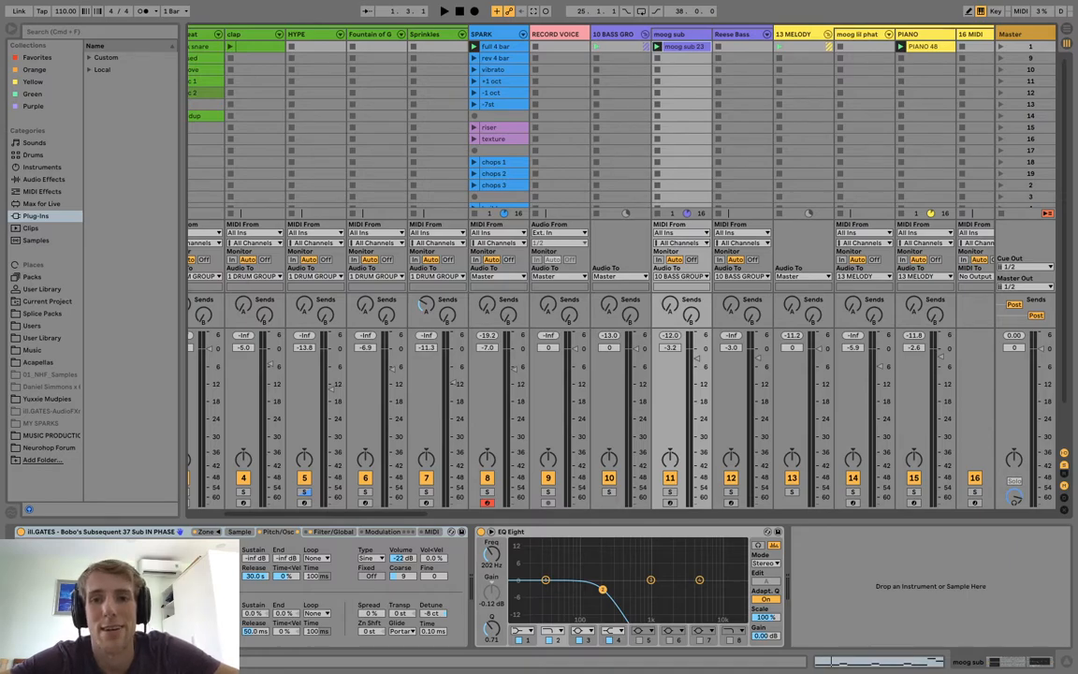
click(561, 69)
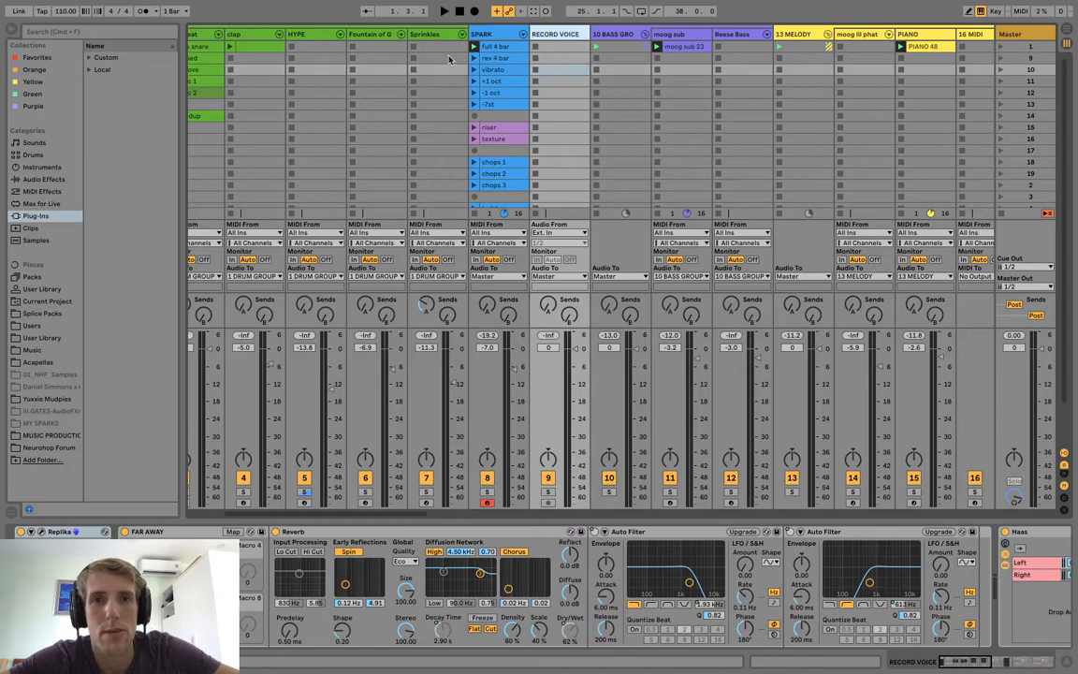
scroll(364, 63, left, 3)
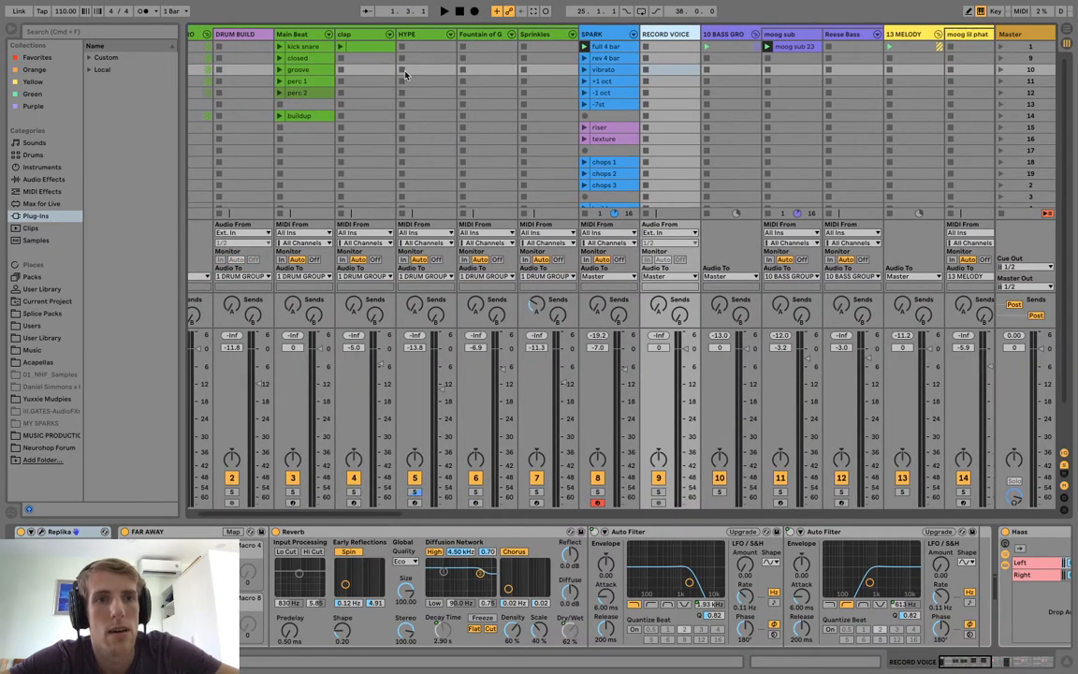
click(280, 71)
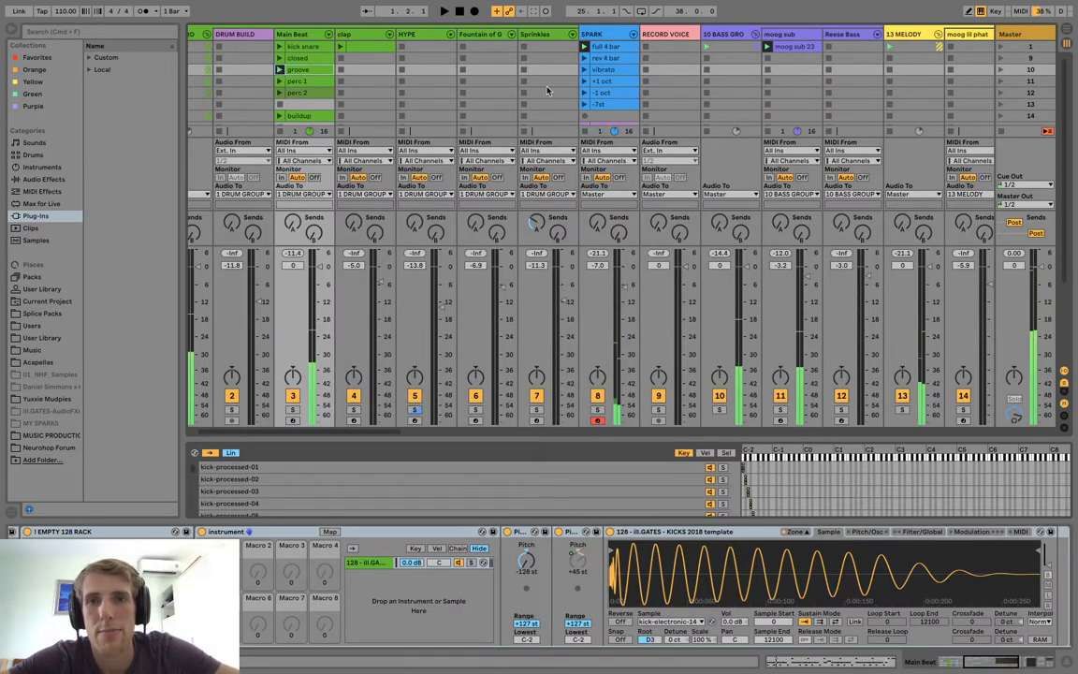
scroll(492, 77, right, 2)
scroll(547, 90, left, 3)
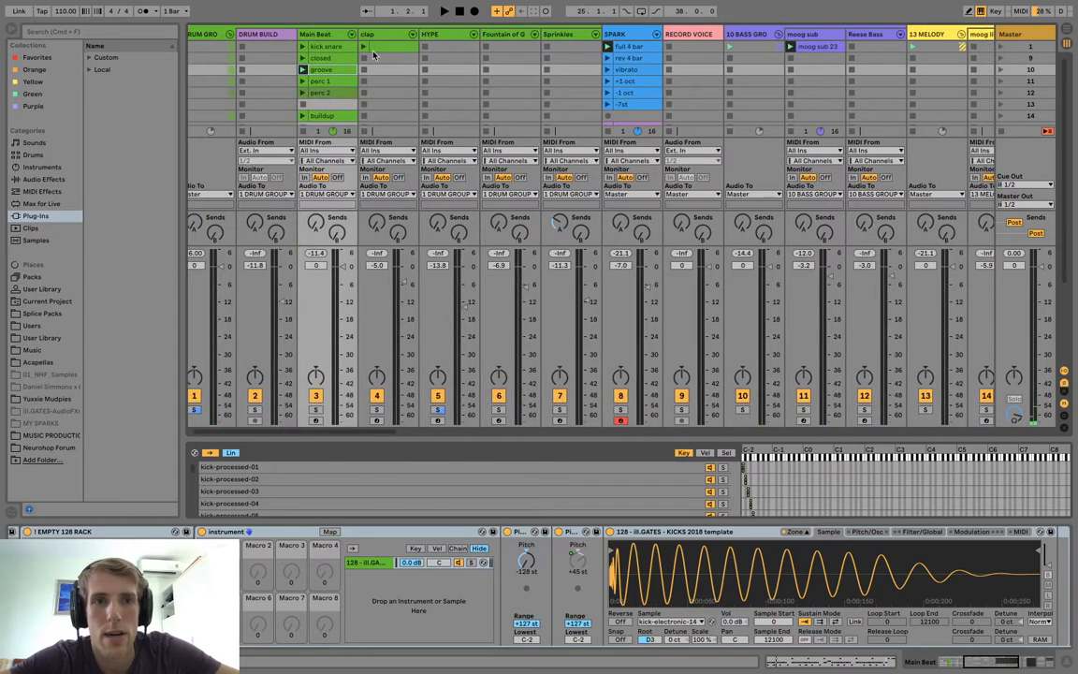
click(368, 49)
scroll(473, 85, right, 4)
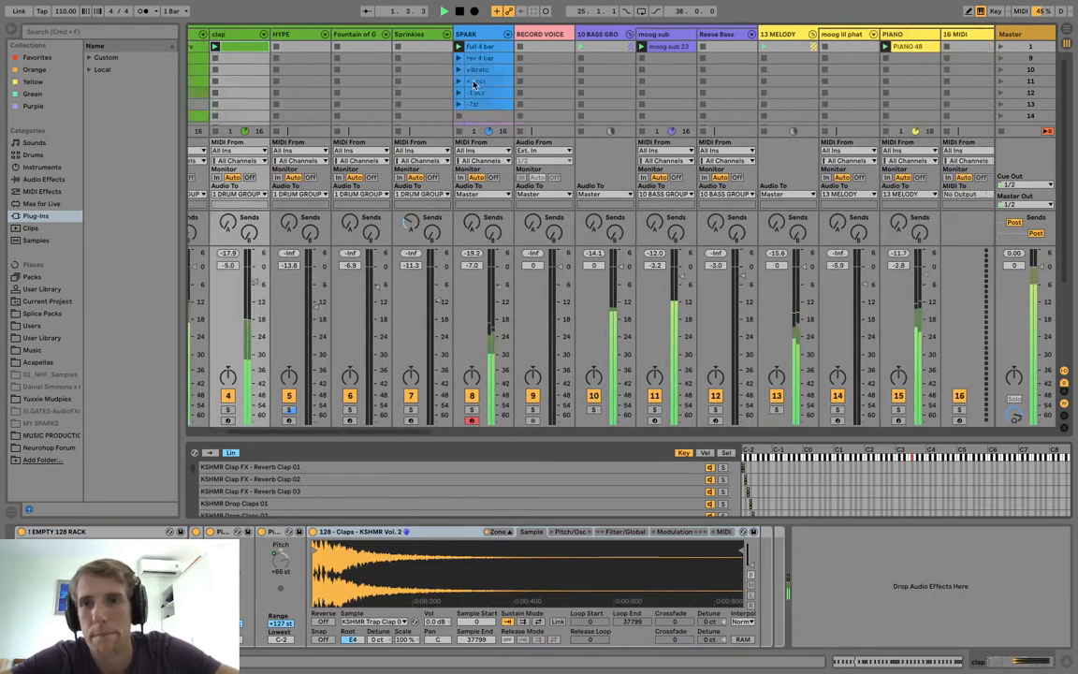
scroll(473, 85, right, 2)
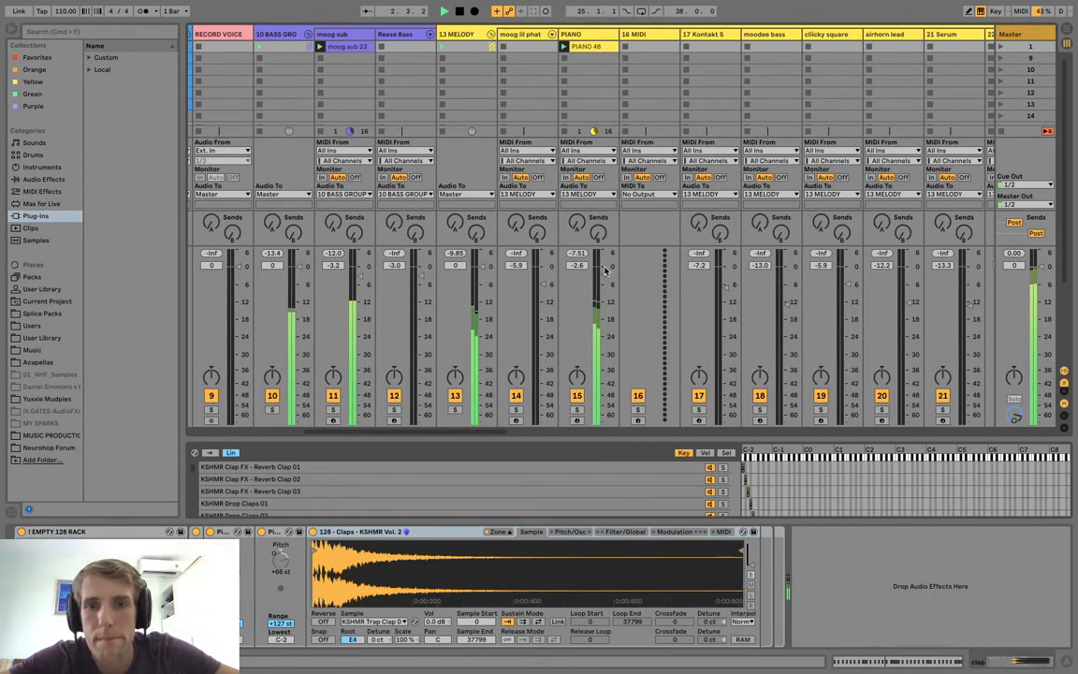
Open the PIANO 48 clip and show its MIDI control envelopes.
click(585, 35)
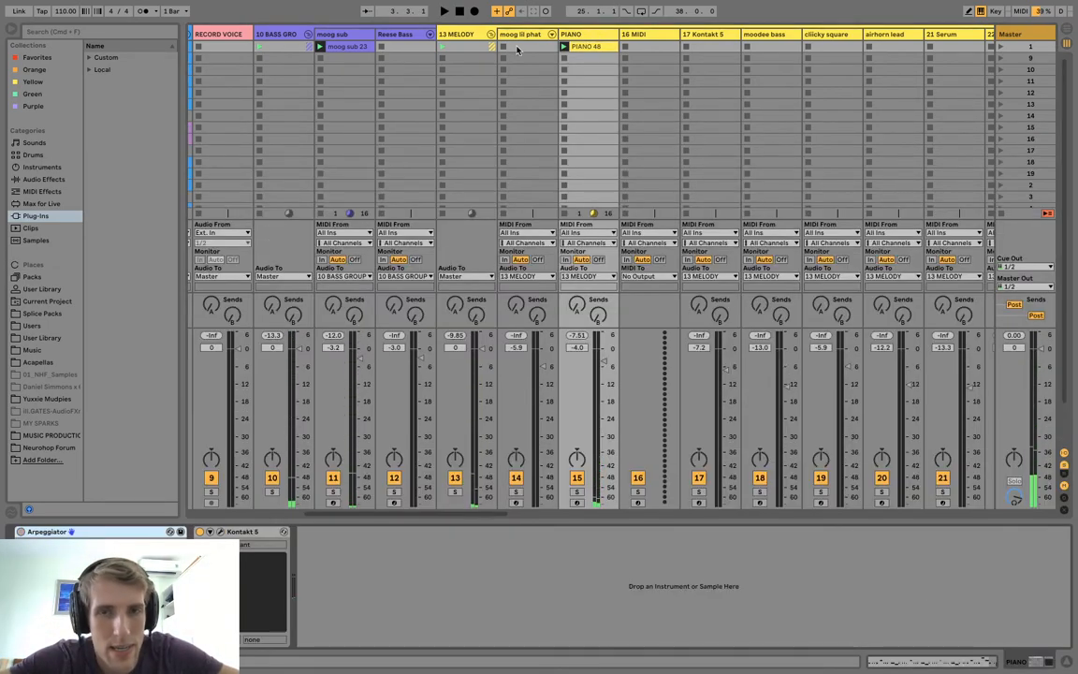
double_click(568, 46)
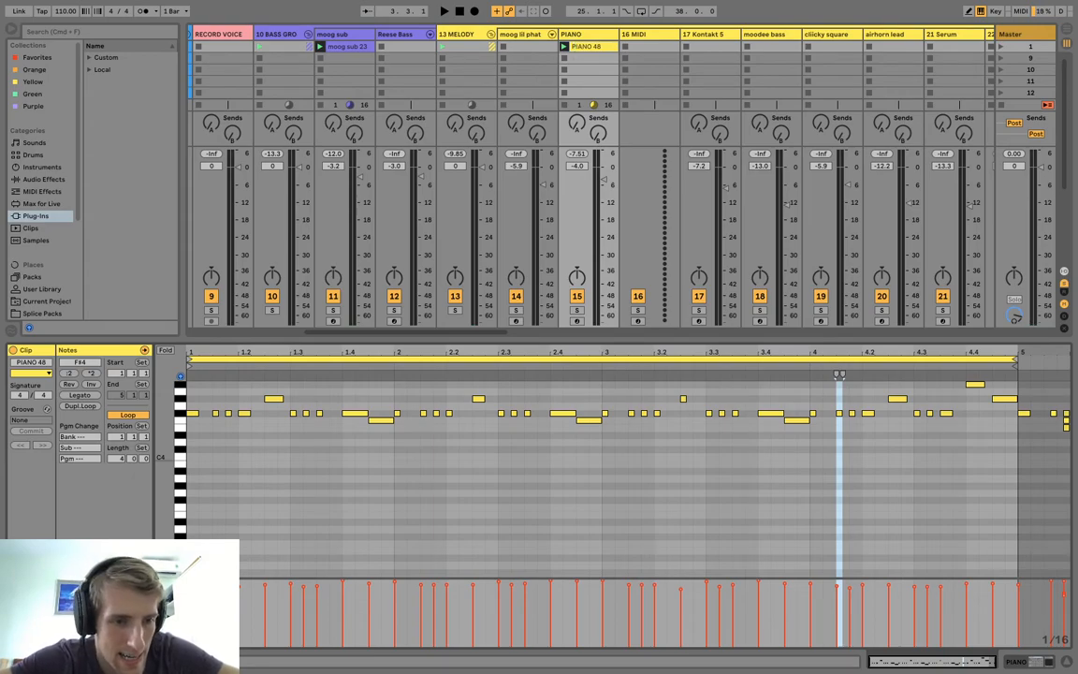
click(27, 640)
click(186, 363)
click(173, 364)
click(173, 365)
click(178, 378)
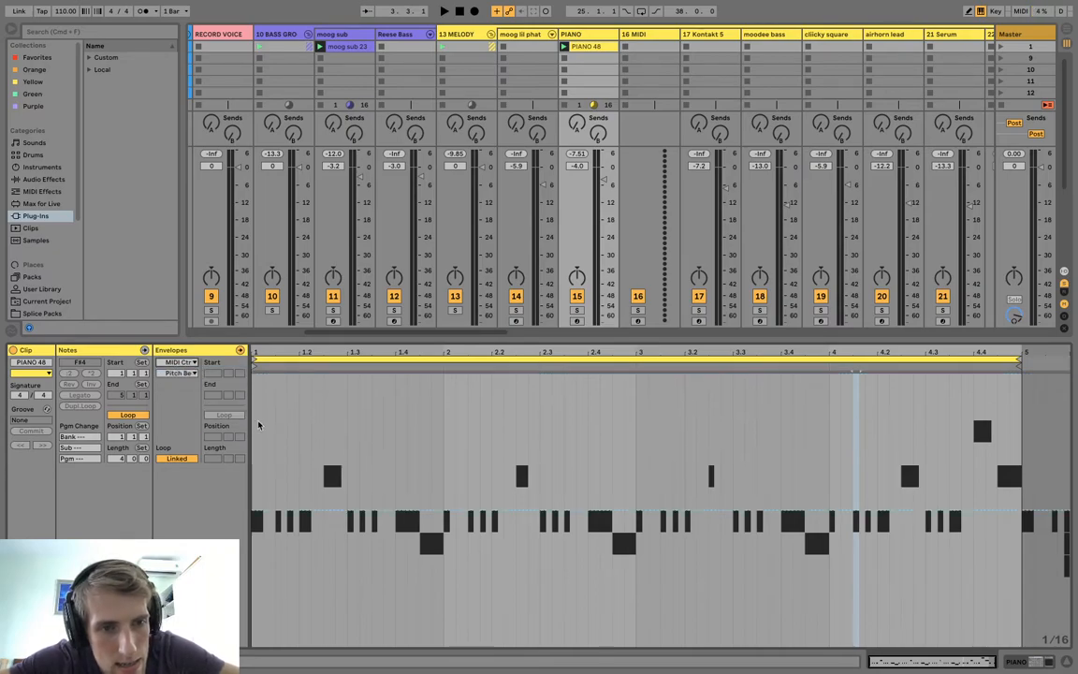
Show the clip's 64 - Hold Pedal controller envelope and select its entire range.
click(188, 375)
click(192, 257)
scroll(194, 250, down, 5)
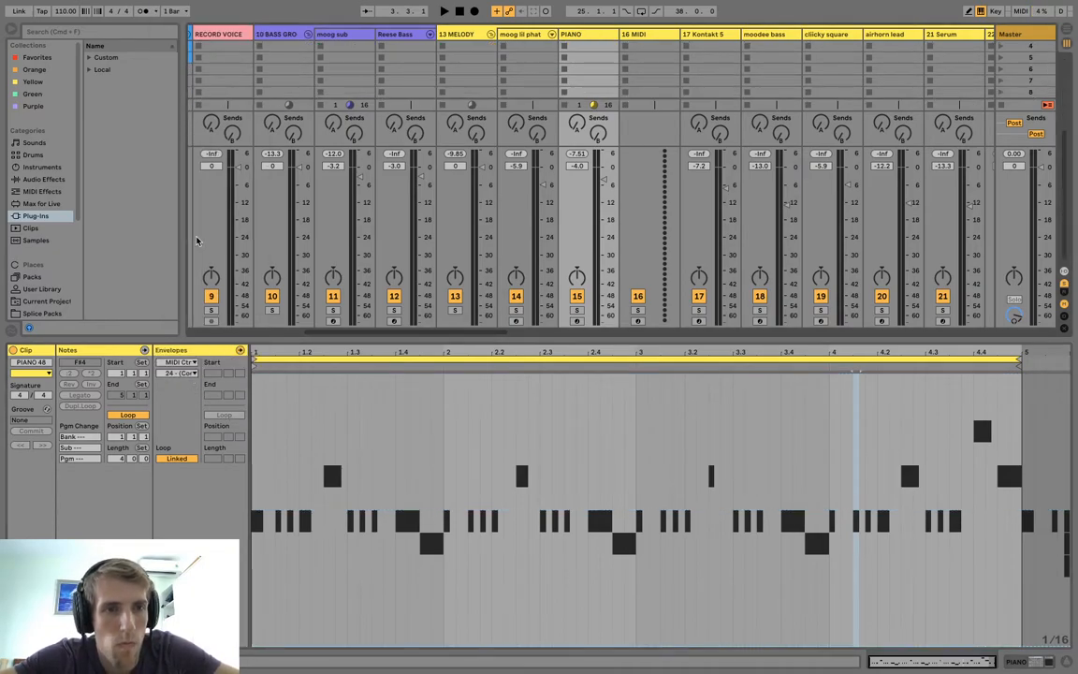
click(188, 375)
scroll(208, 262, down, 5)
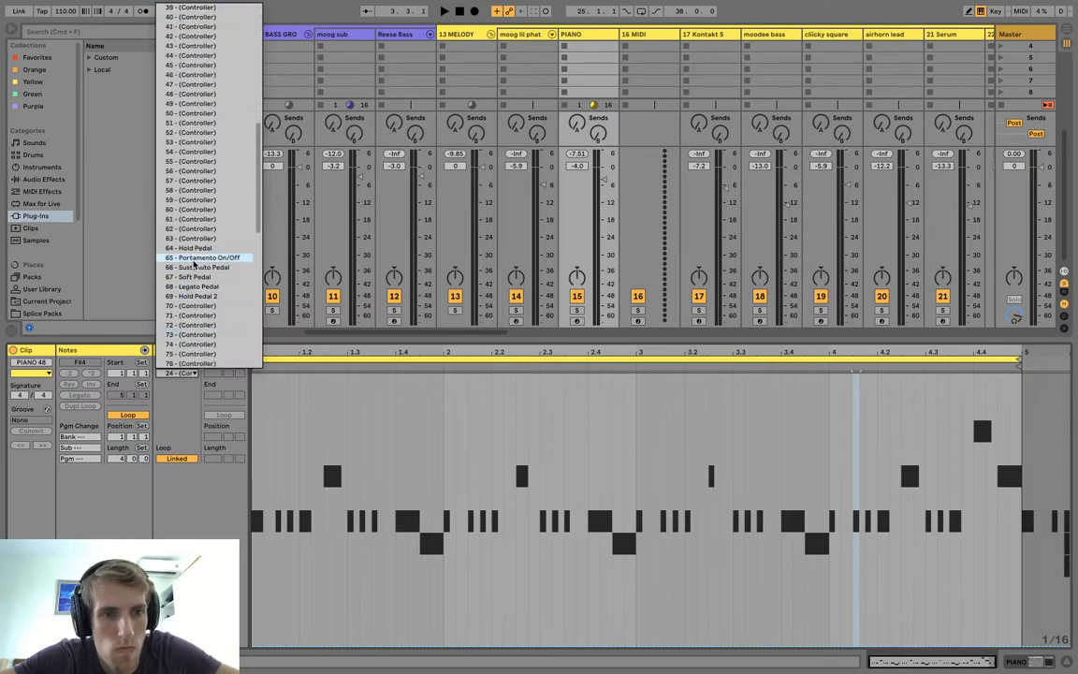
click(190, 248)
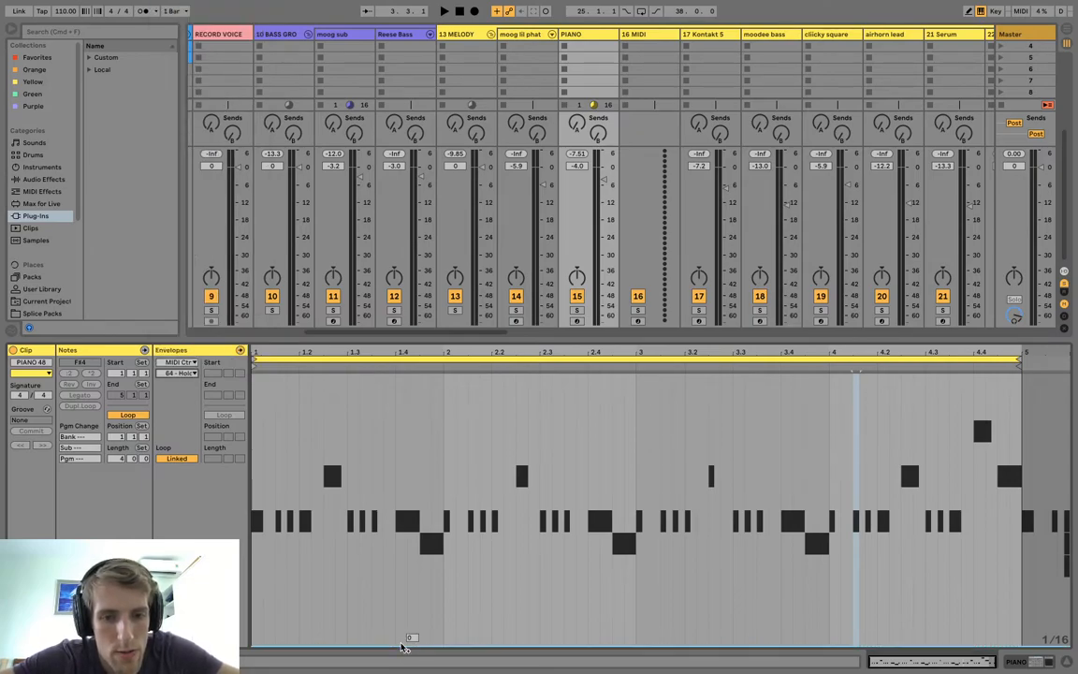
key(super+a)
Play the set and lower the PIANO track's volume to -8.7 dB.
key(space)
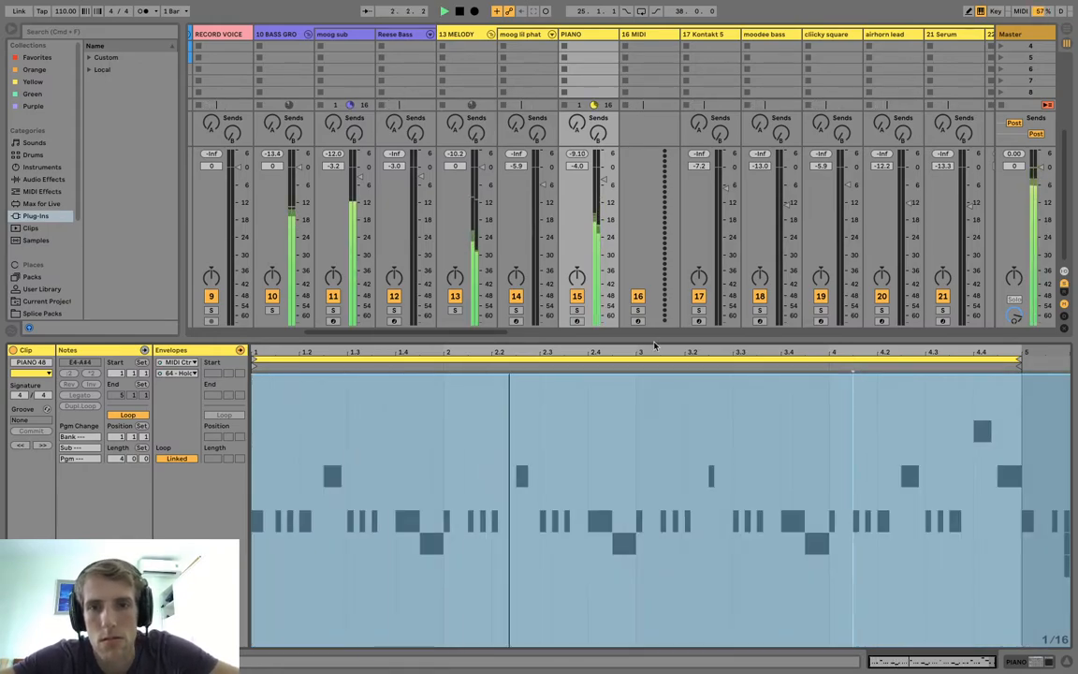
drag(604, 178, 604, 194)
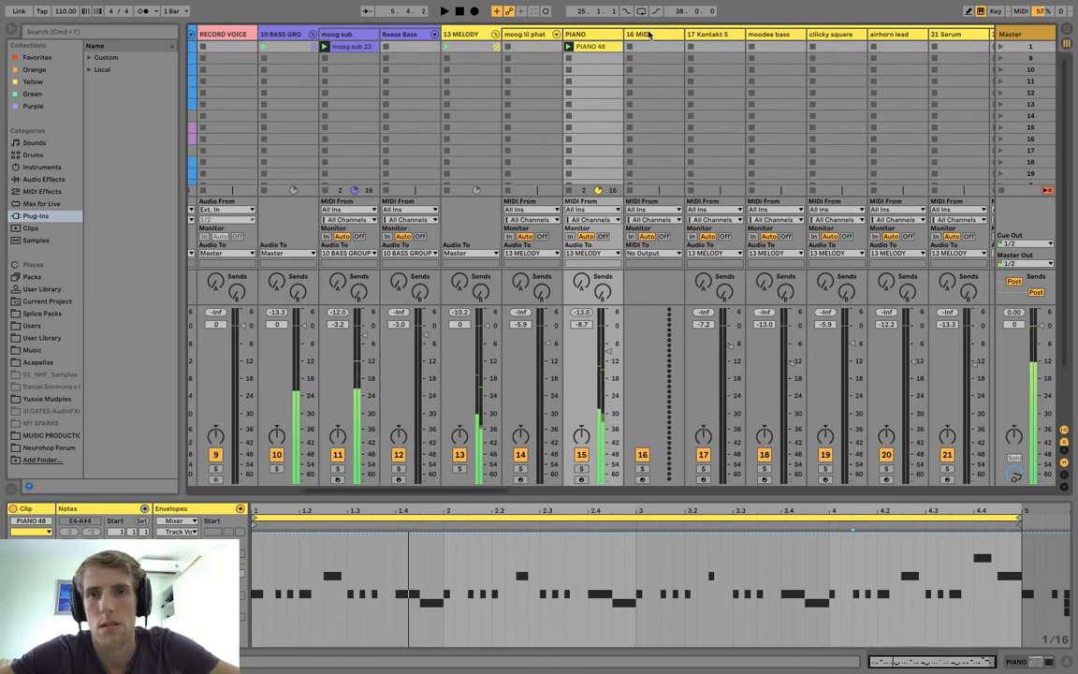
Widen the browser's Favorites list and load Serum onto the 16 MIDI track.
click(648, 32)
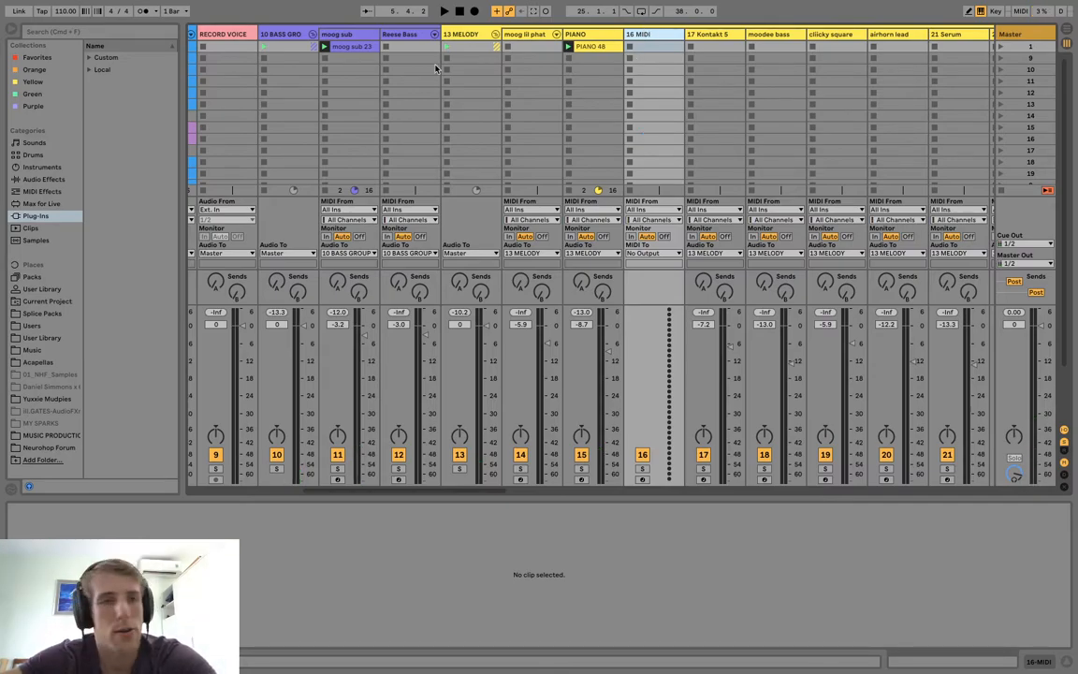
click(75, 60)
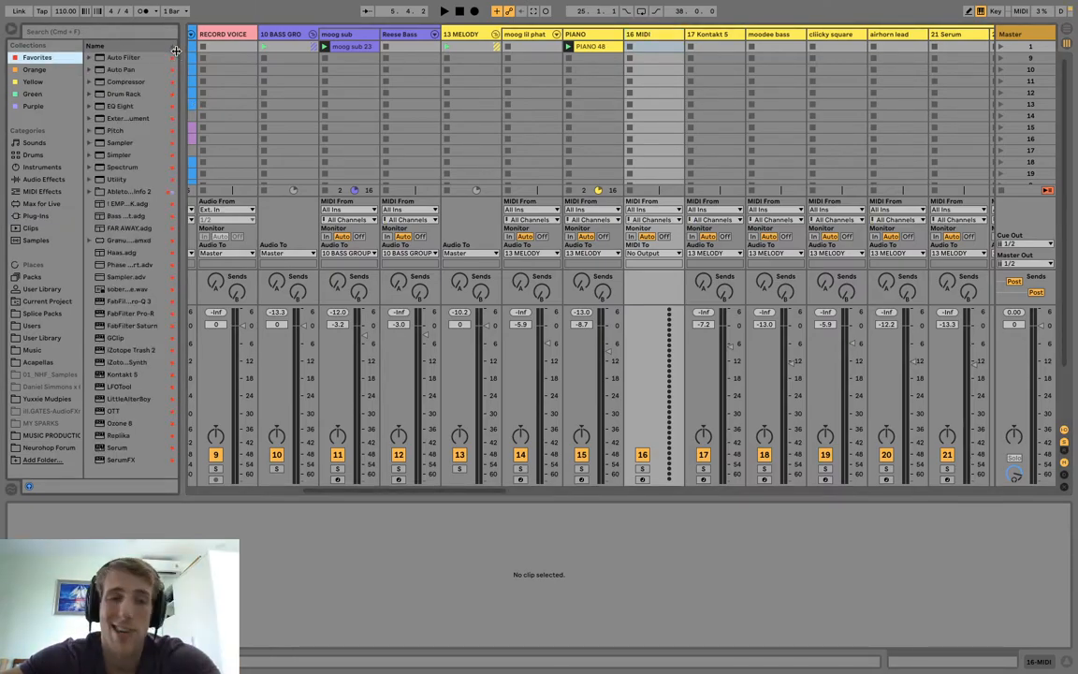
drag(180, 86, 294, 89)
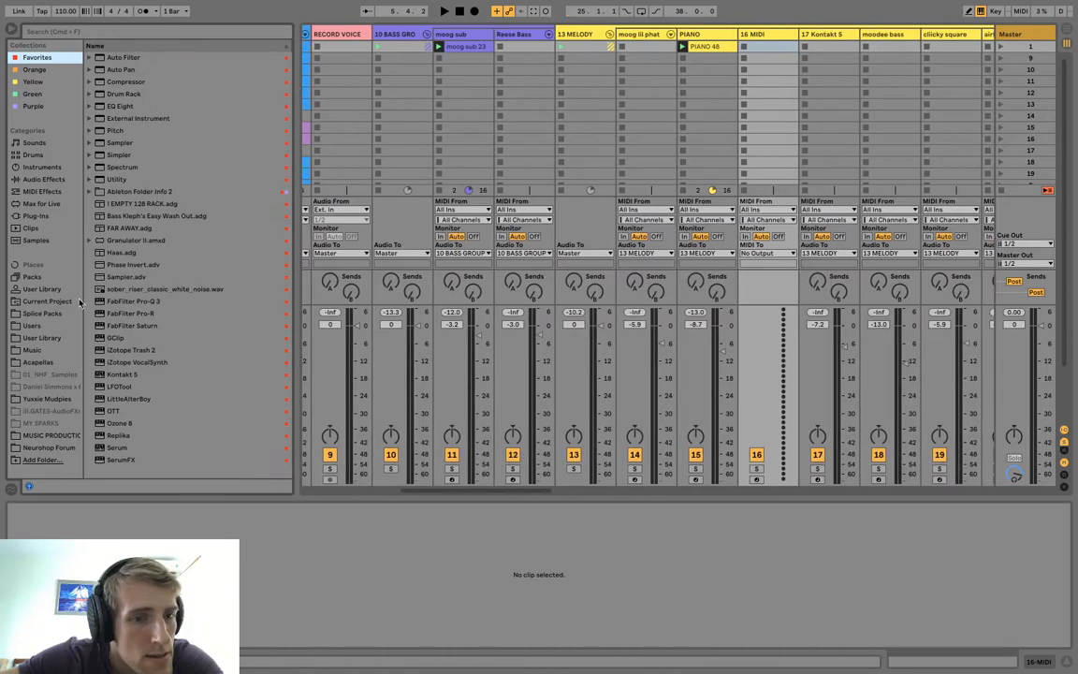
click(105, 447)
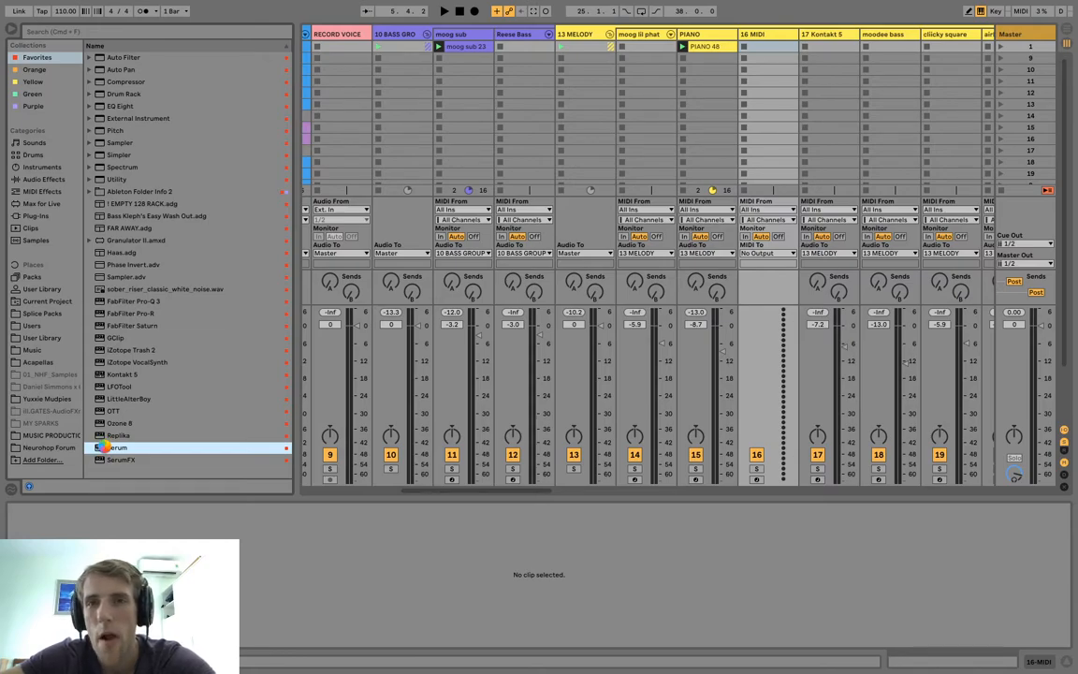
double_click(110, 448)
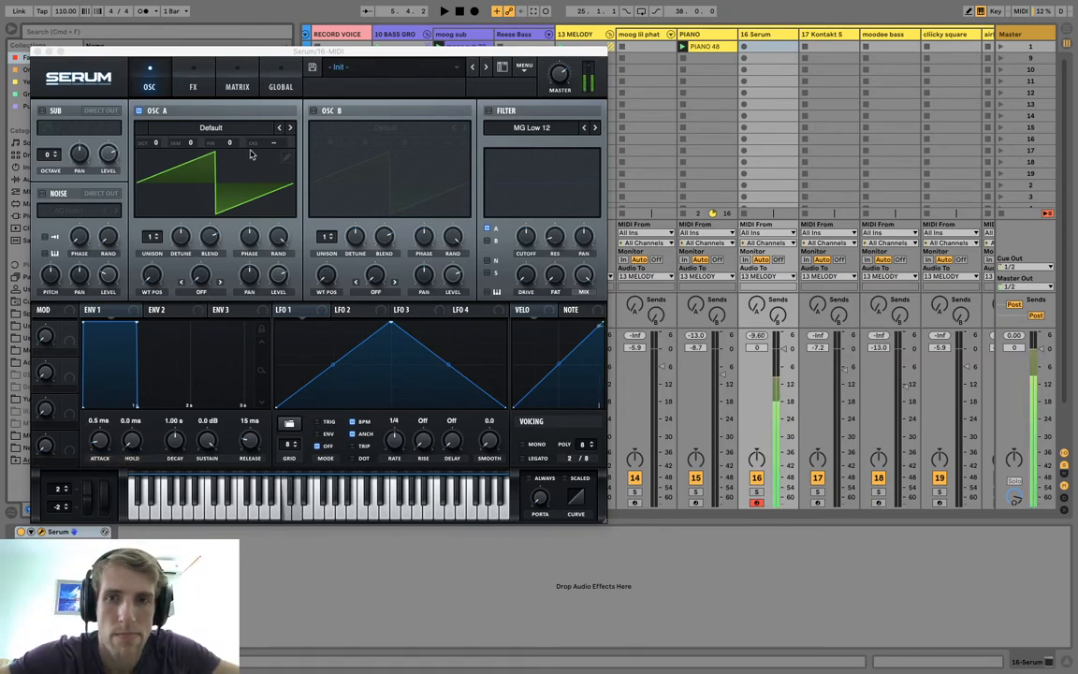
Copy the PIANO 48 clip from the PIANO track into the first slot of the 16 Serum track.
click(443, 66)
click(694, 64)
drag(700, 50, 768, 52)
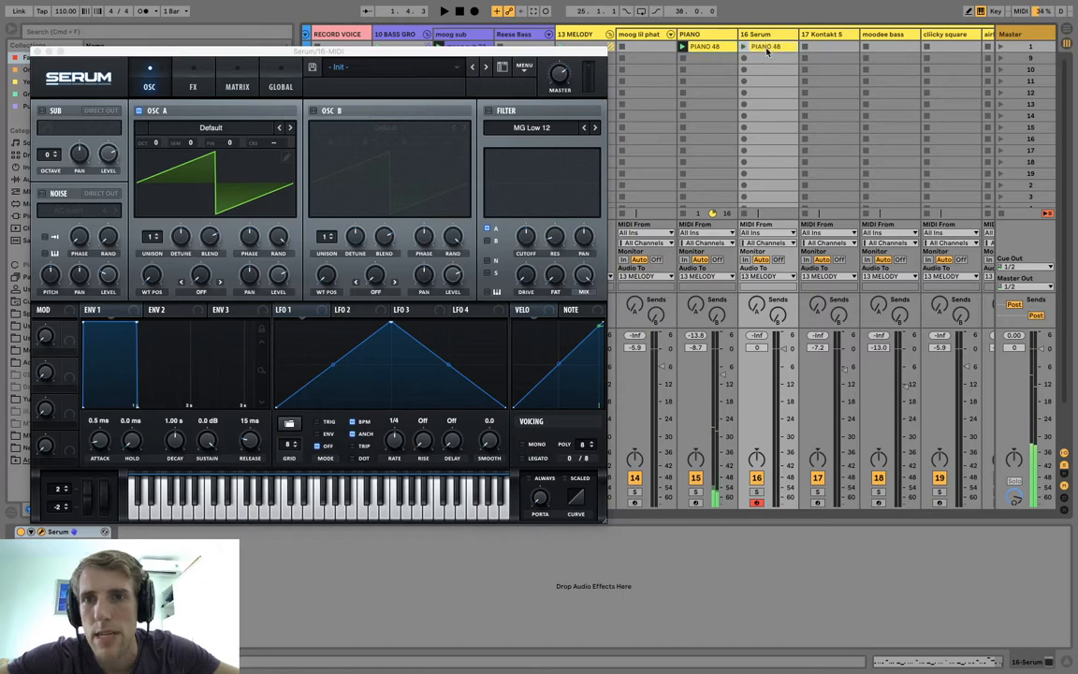
Play the PIANO 48 clip on the 16 Serum track and stop the PIANO track's own clip.
click(459, 75)
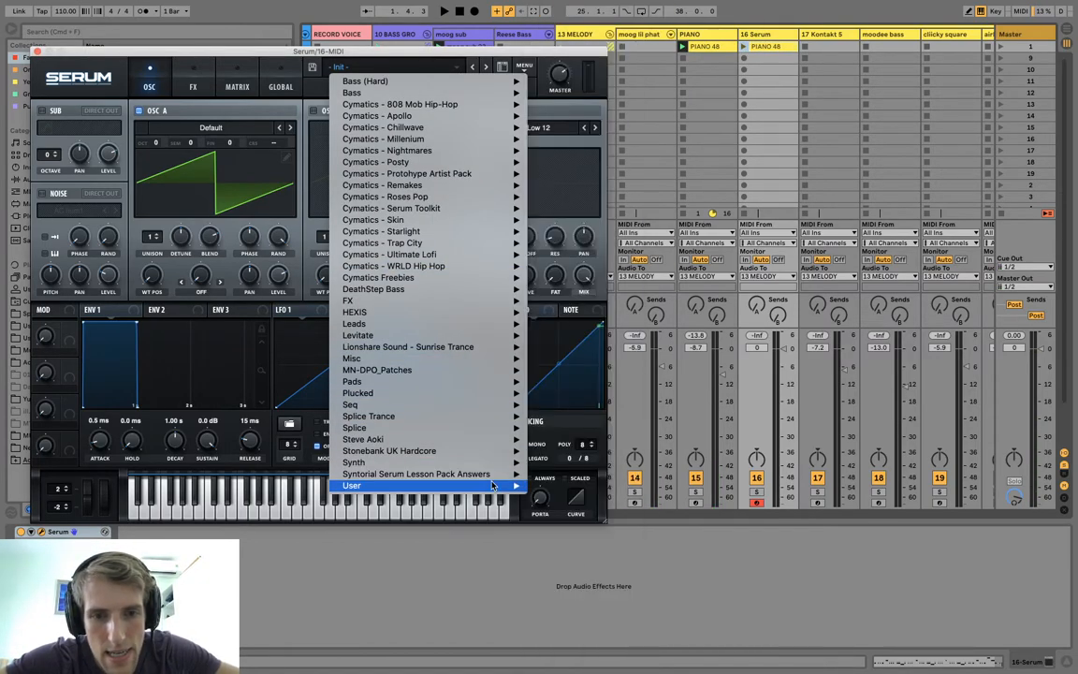
mouse_move(491, 484)
click(744, 46)
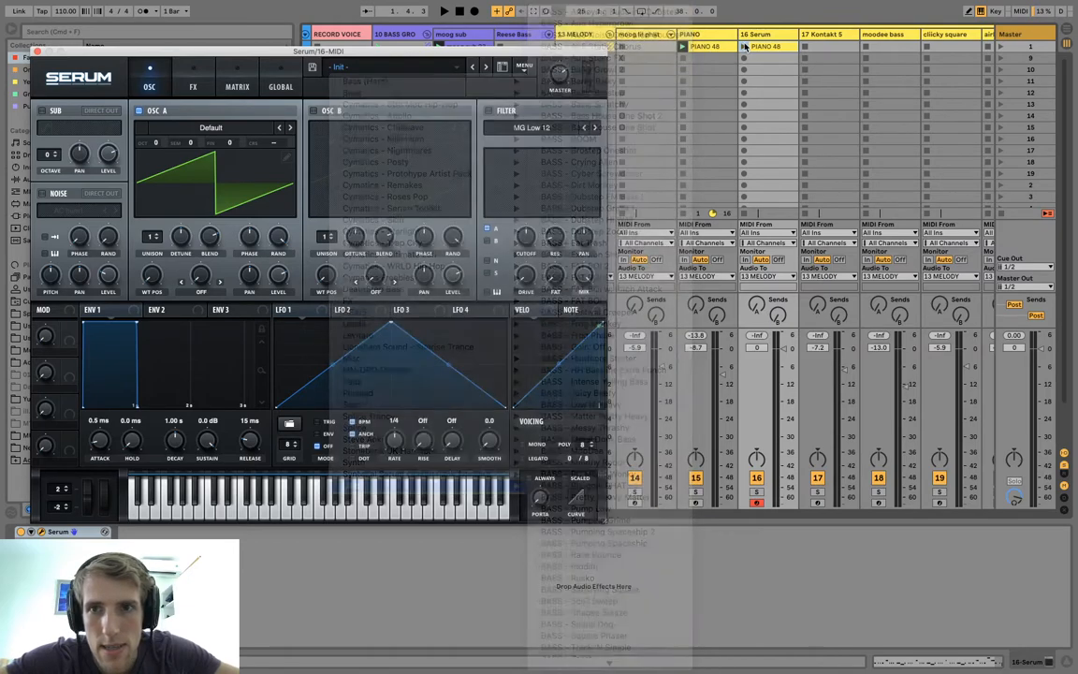
click(684, 214)
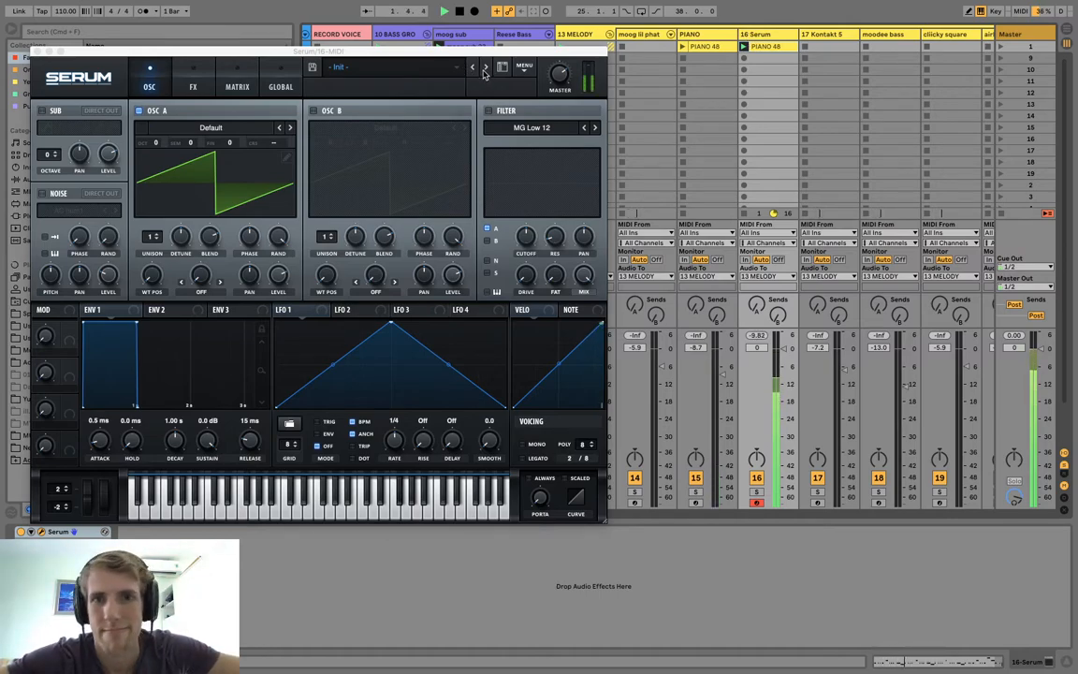
key(space)
Audition Serum's user pluck presets from PLUCK - Major Lazer through PLUCK - Prog Pluck.
click(412, 67)
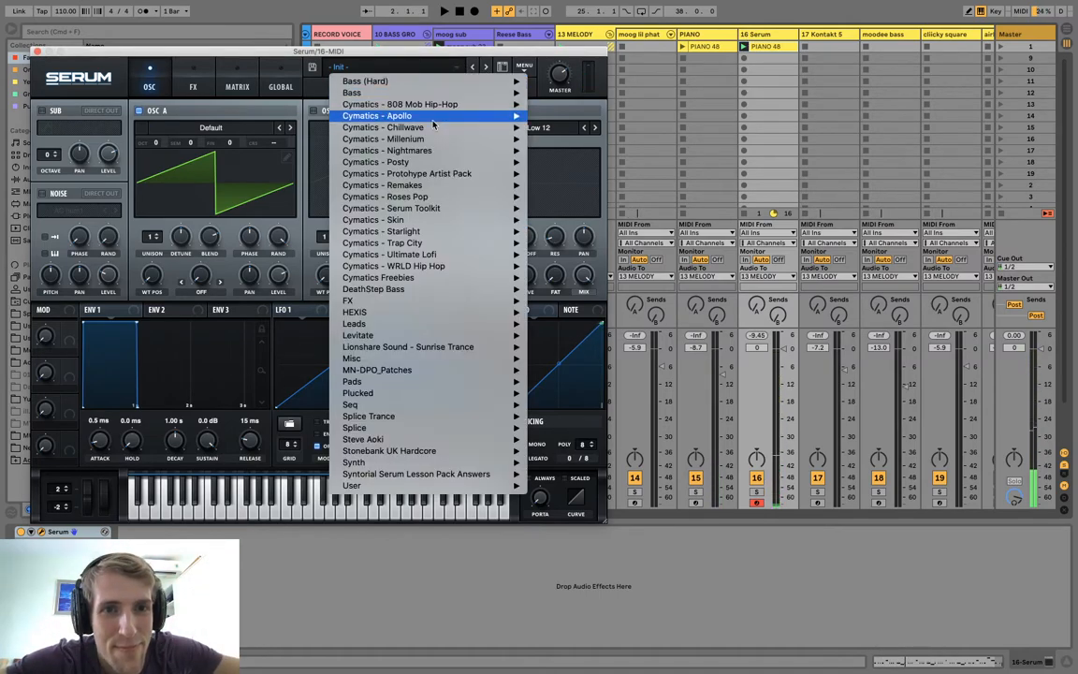
mouse_move(468, 492)
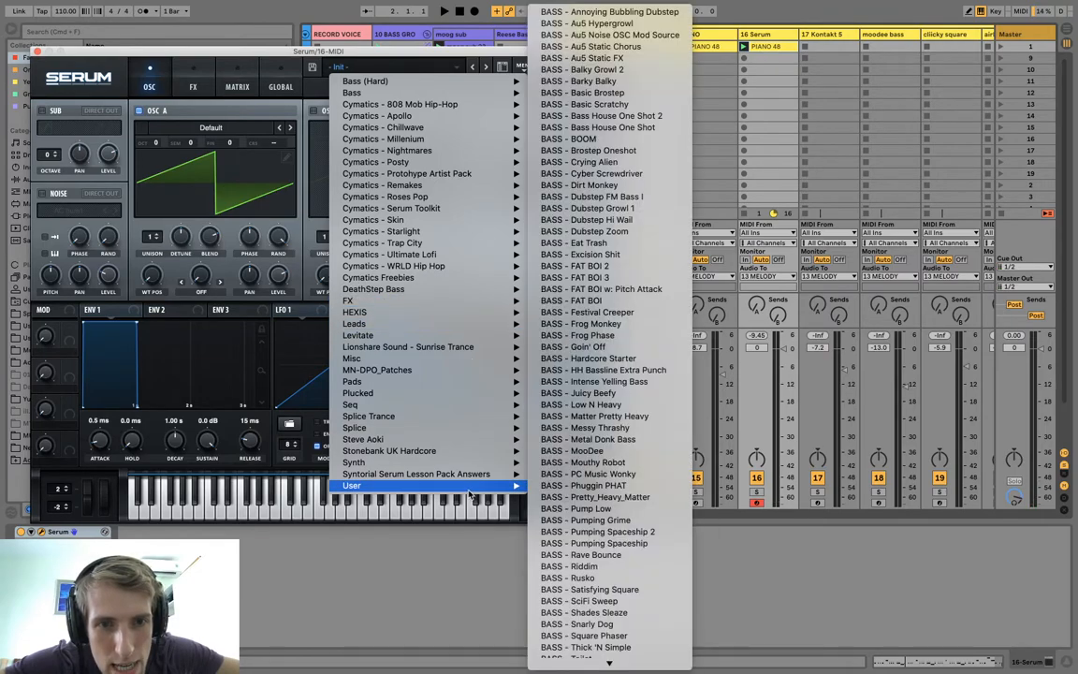
scroll(594, 636, down, 10)
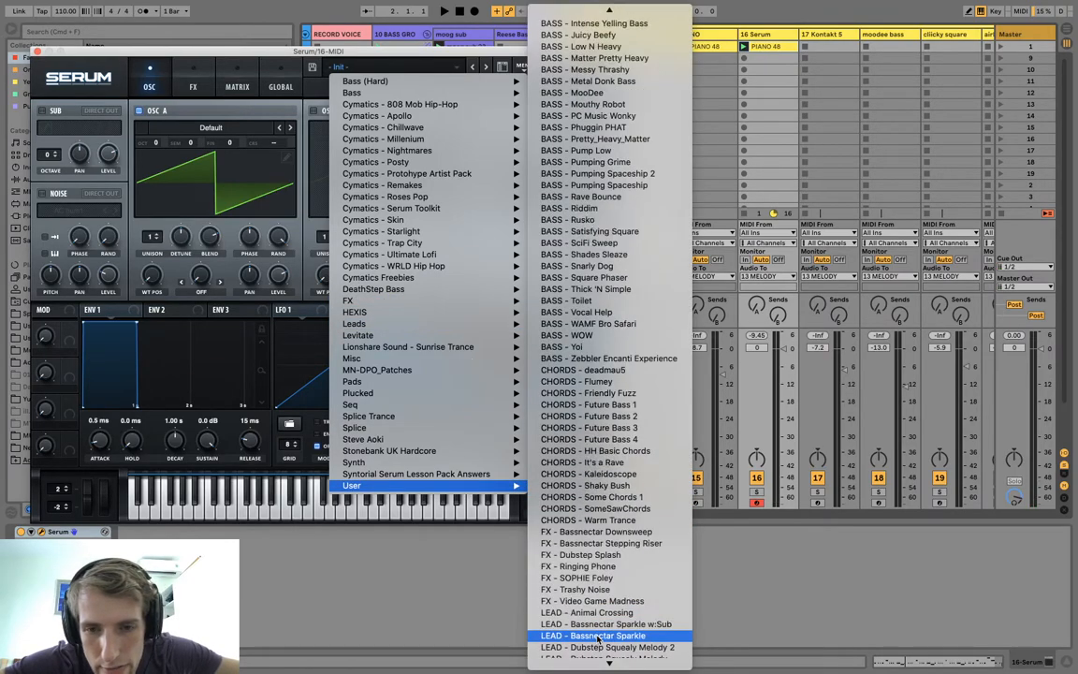
scroll(599, 638, down, 10)
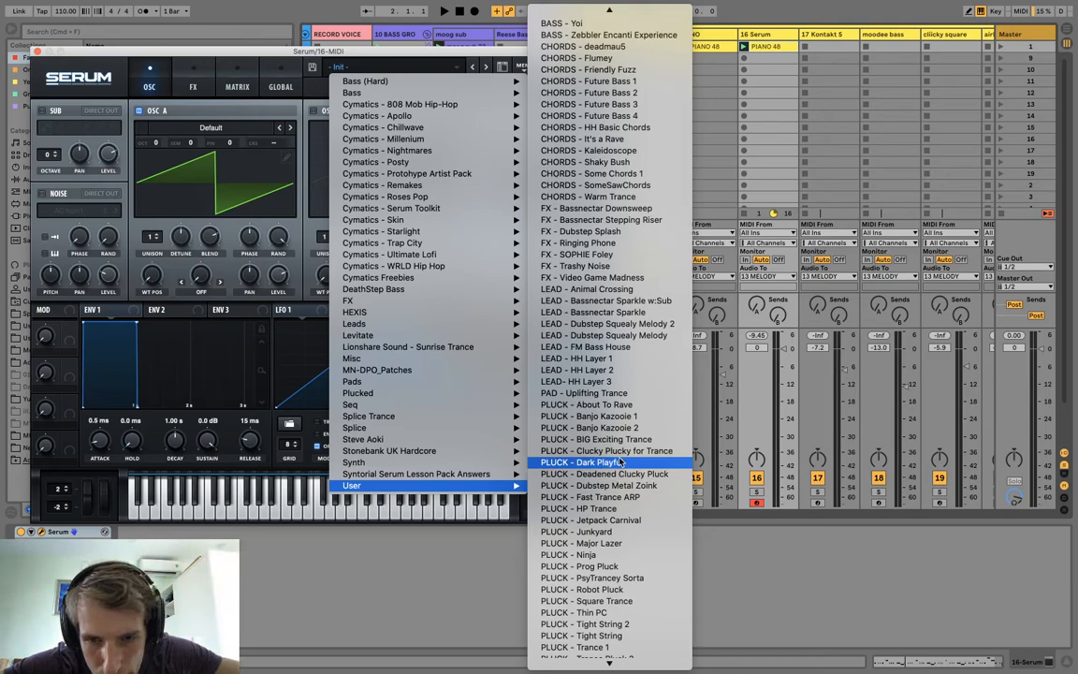
scroll(621, 463, down, 3)
click(625, 489)
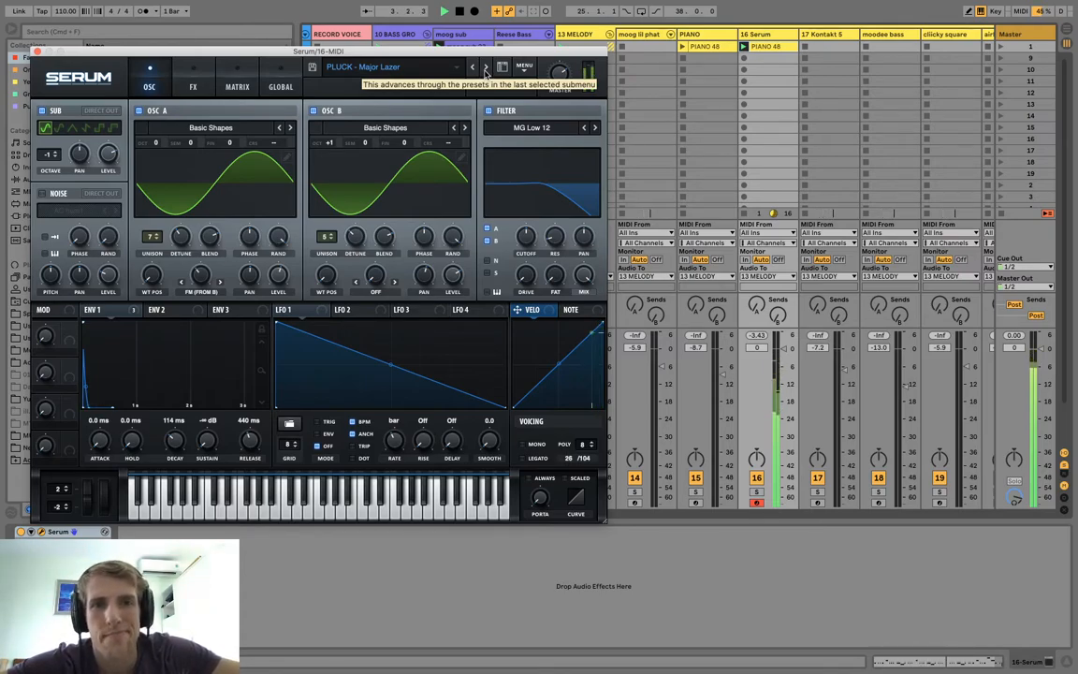
click(486, 72)
click(485, 71)
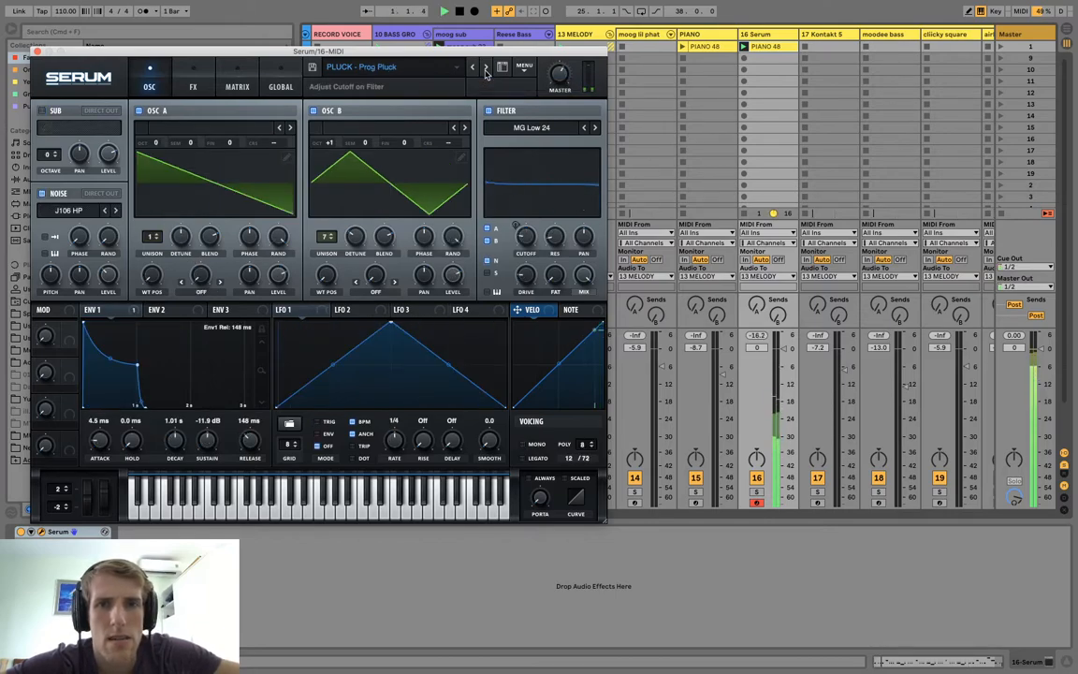
Load LEAD - Gypsy 1 from the Cymatics - Nightmares presets in Serum and play the melody with it.
click(412, 66)
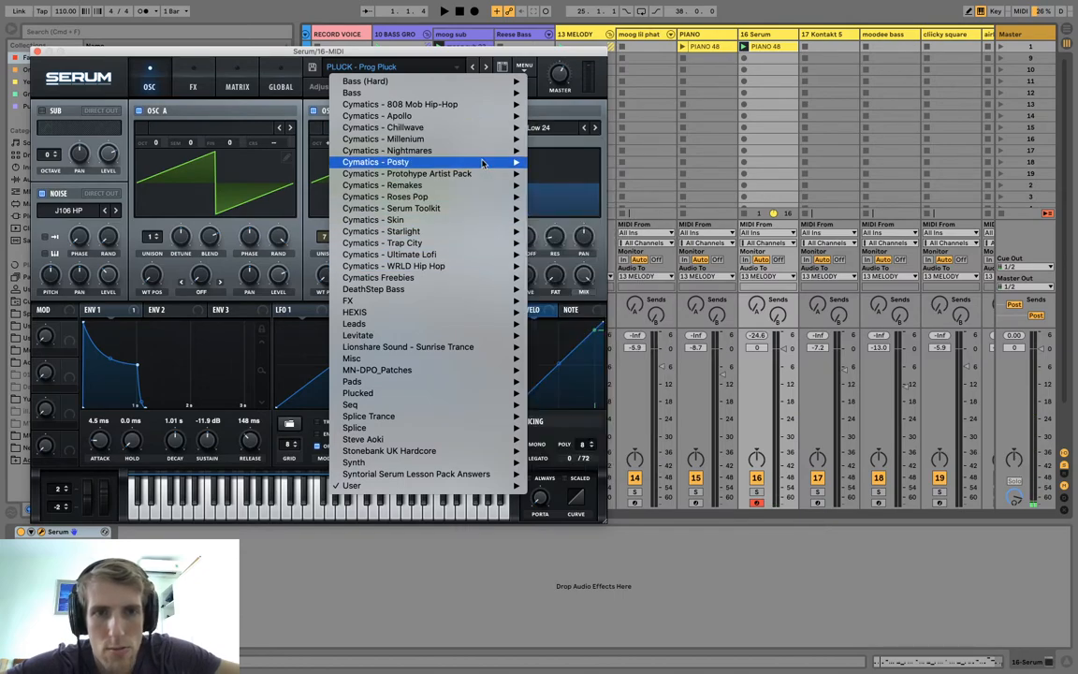
mouse_move(437, 140)
scroll(627, 454, down, 5)
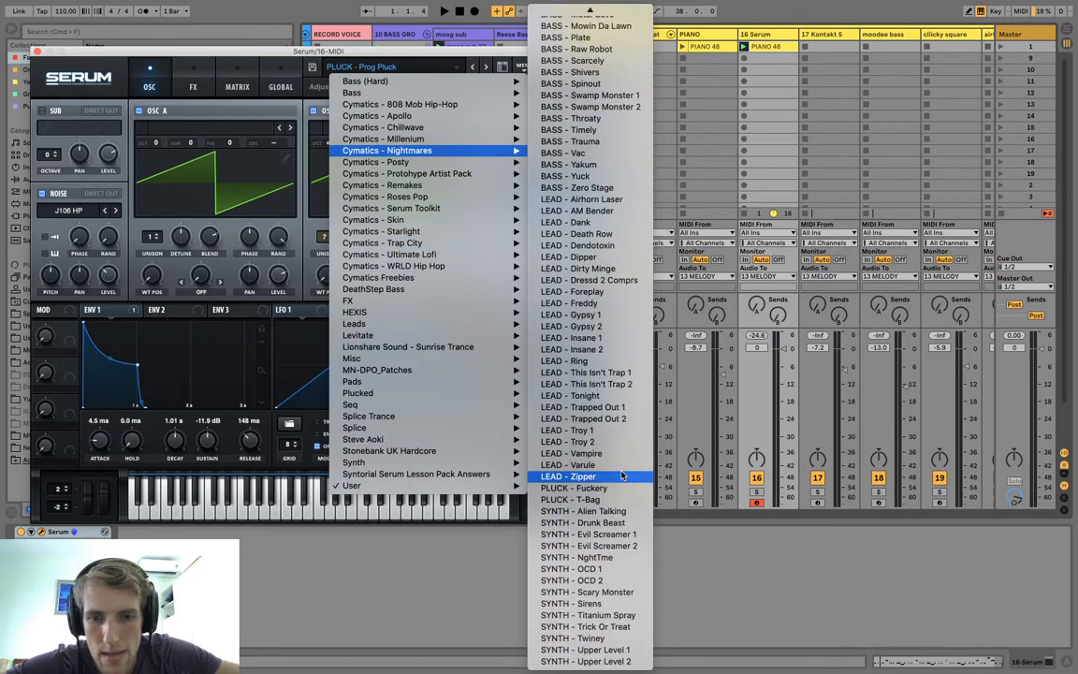
scroll(622, 476, up, 3)
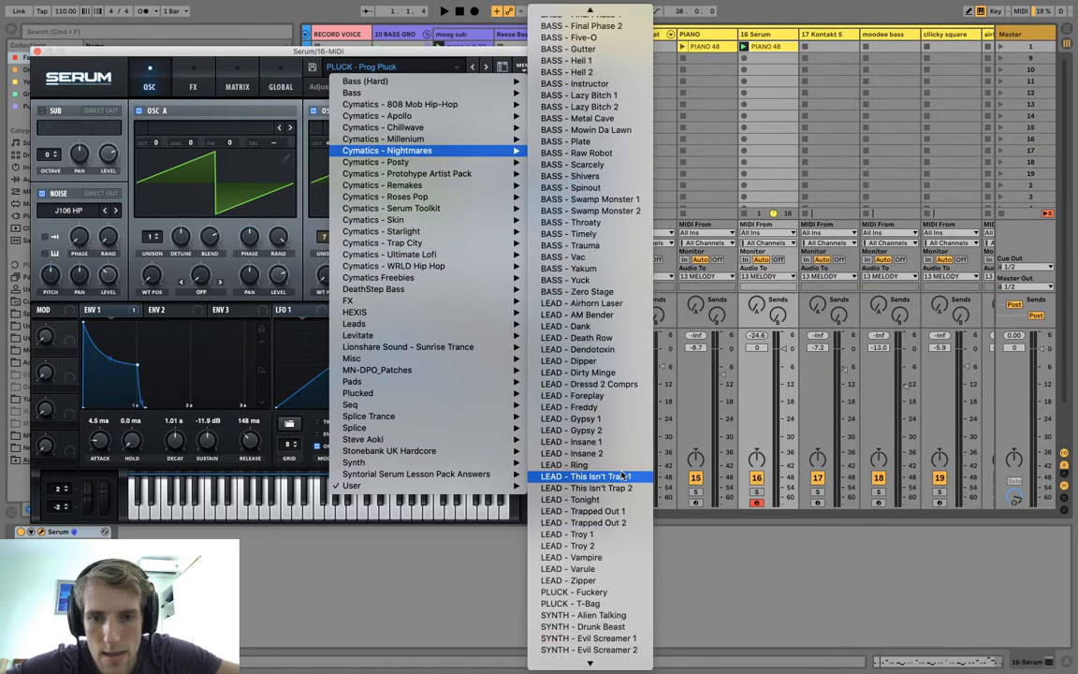
click(608, 424)
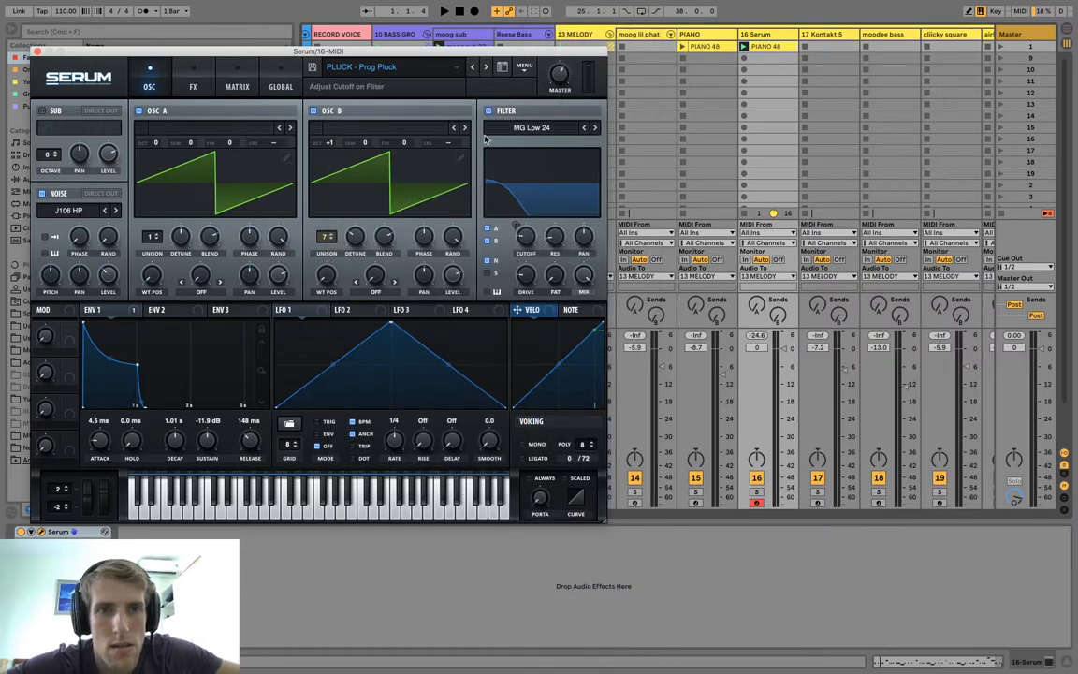
key(space)
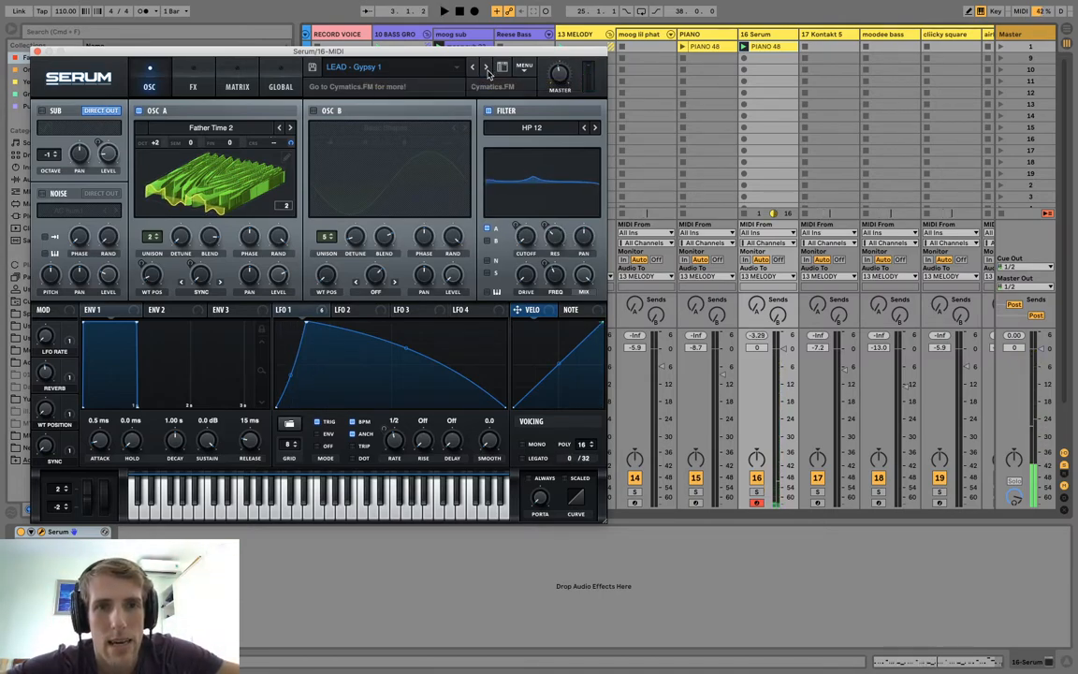
Audition the successive Nightmares lead presets during playback, ending on LEAD - This Isn't Trap 2.
click(485, 68)
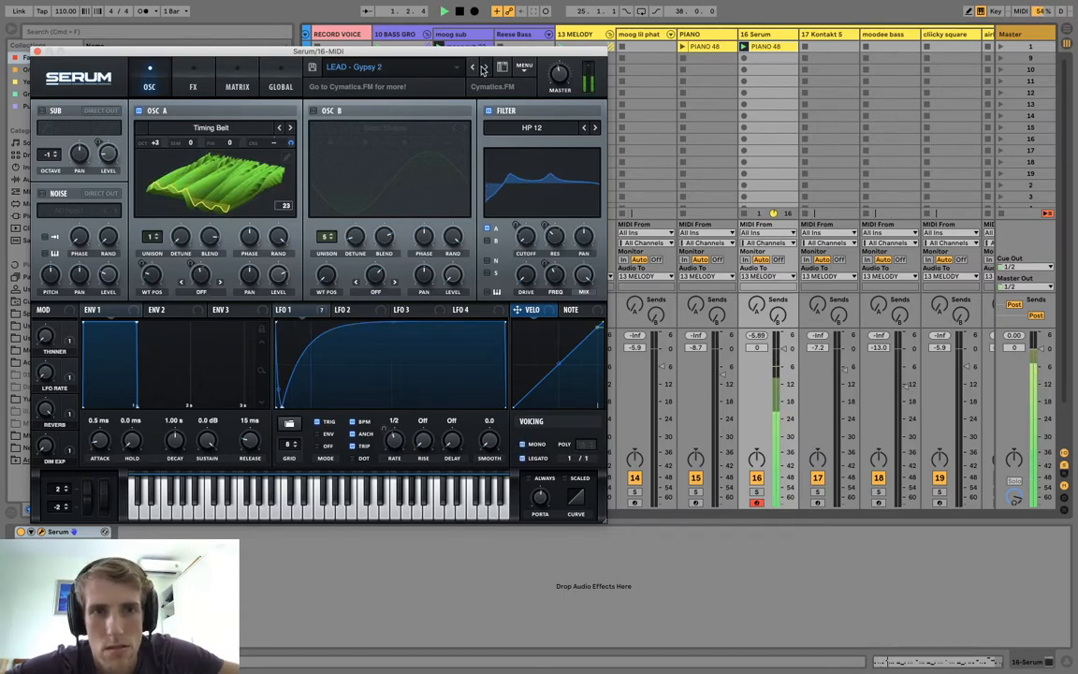
click(483, 68)
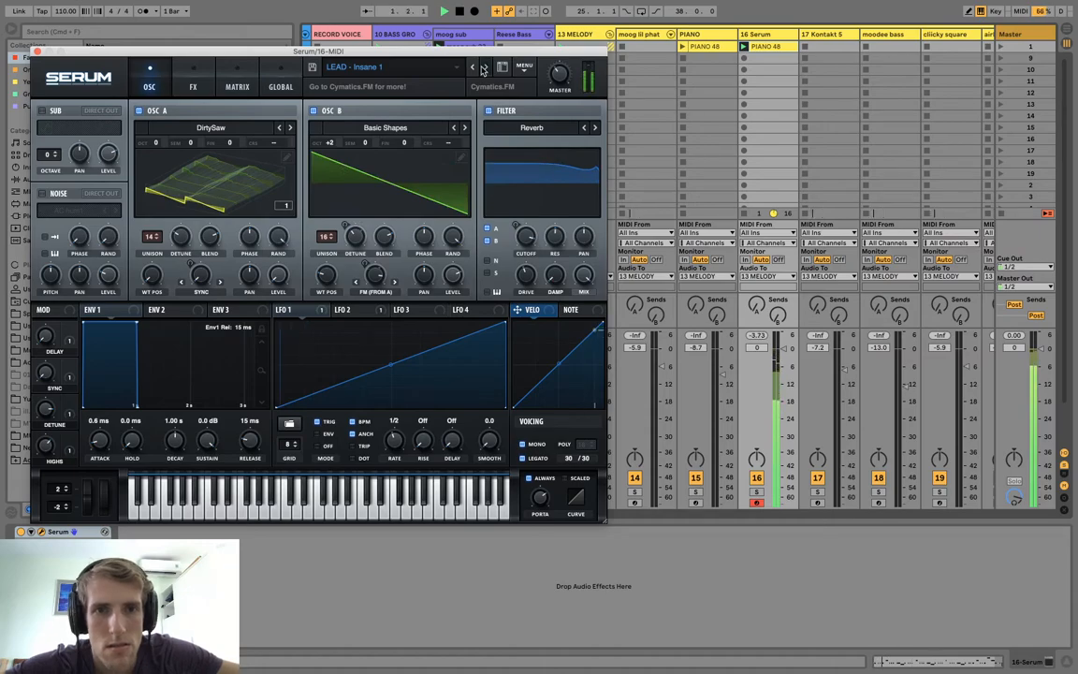
click(483, 69)
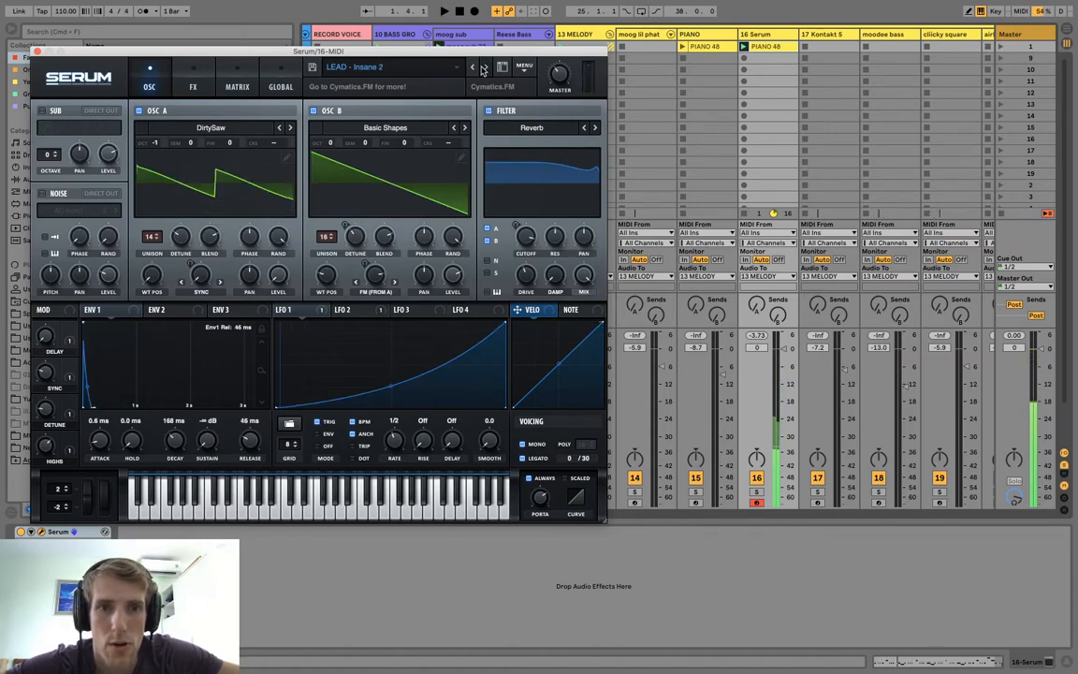
click(483, 68)
key(space)
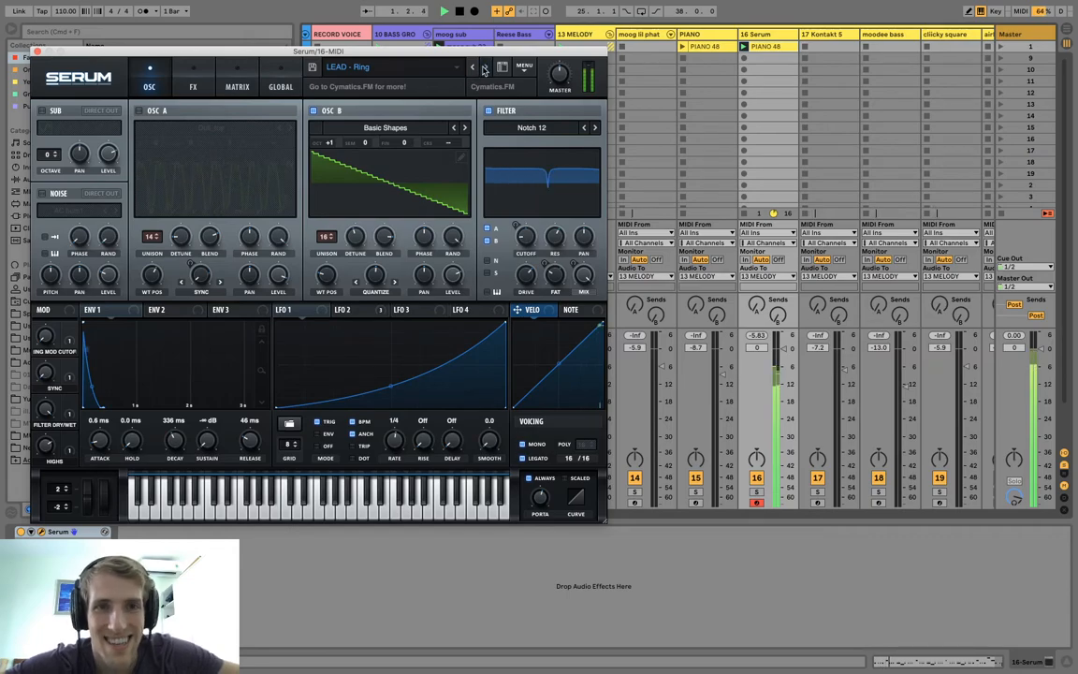
click(483, 69)
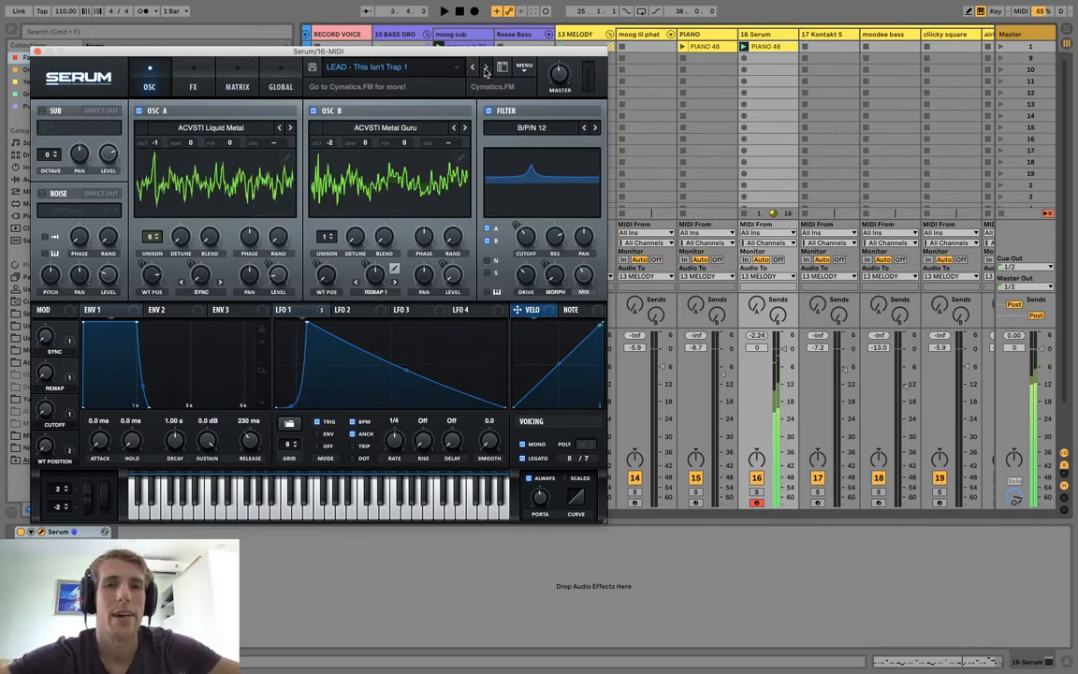
click(485, 68)
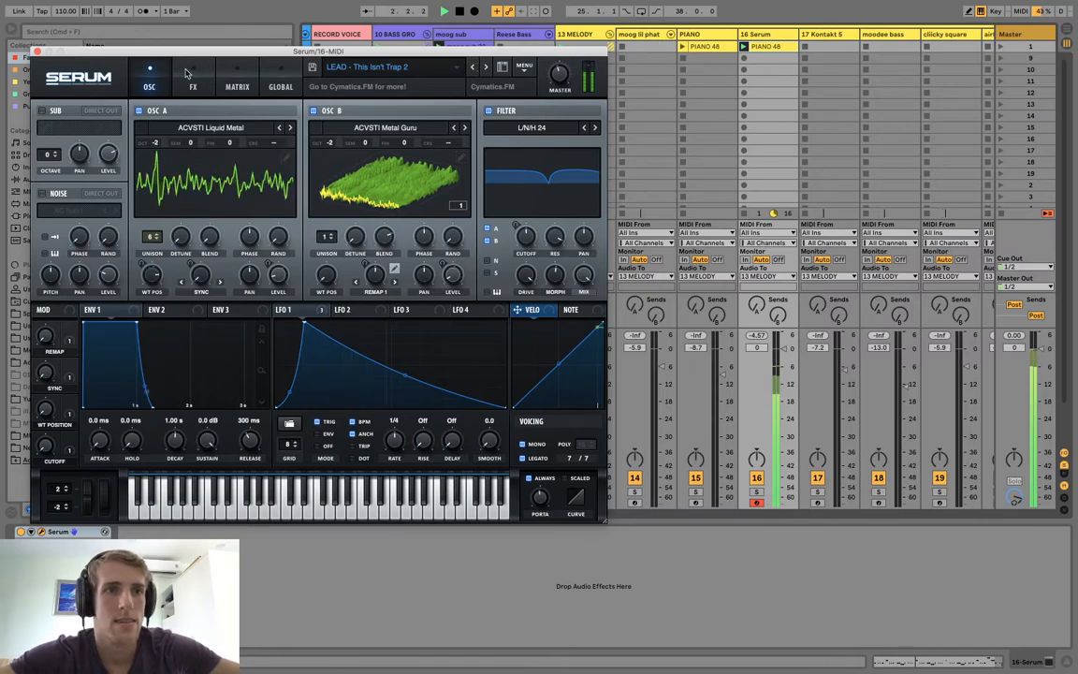
Duplicate the 16 Serum track and switch the duplicate's Serum preset back to LEAD - Gypsy 1.
click(35, 52)
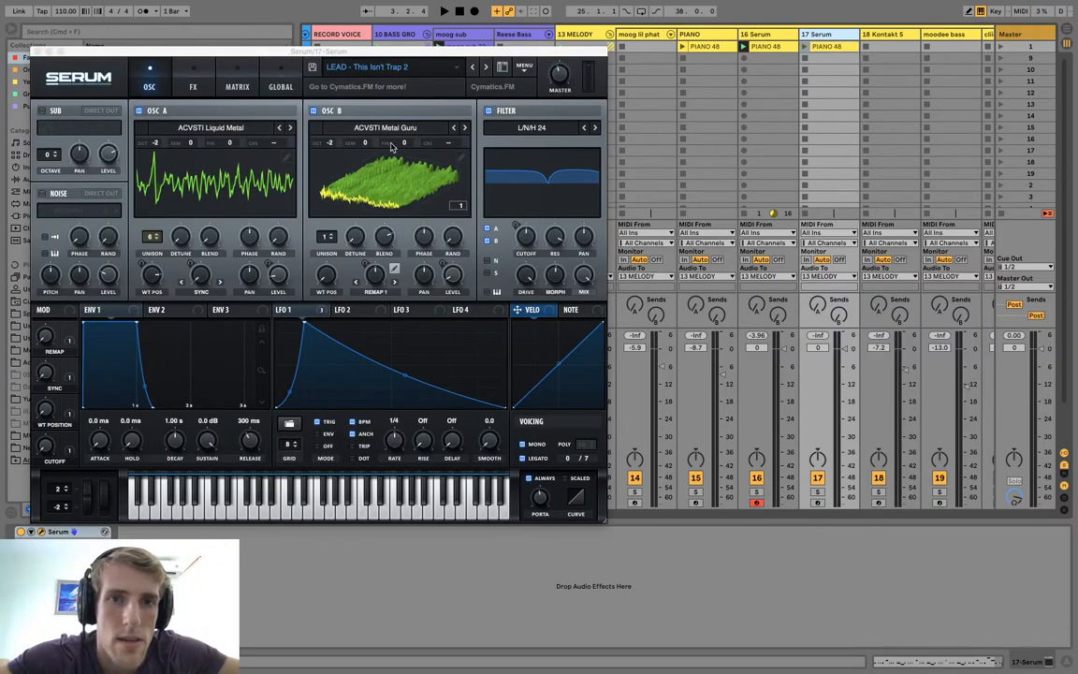
click(429, 68)
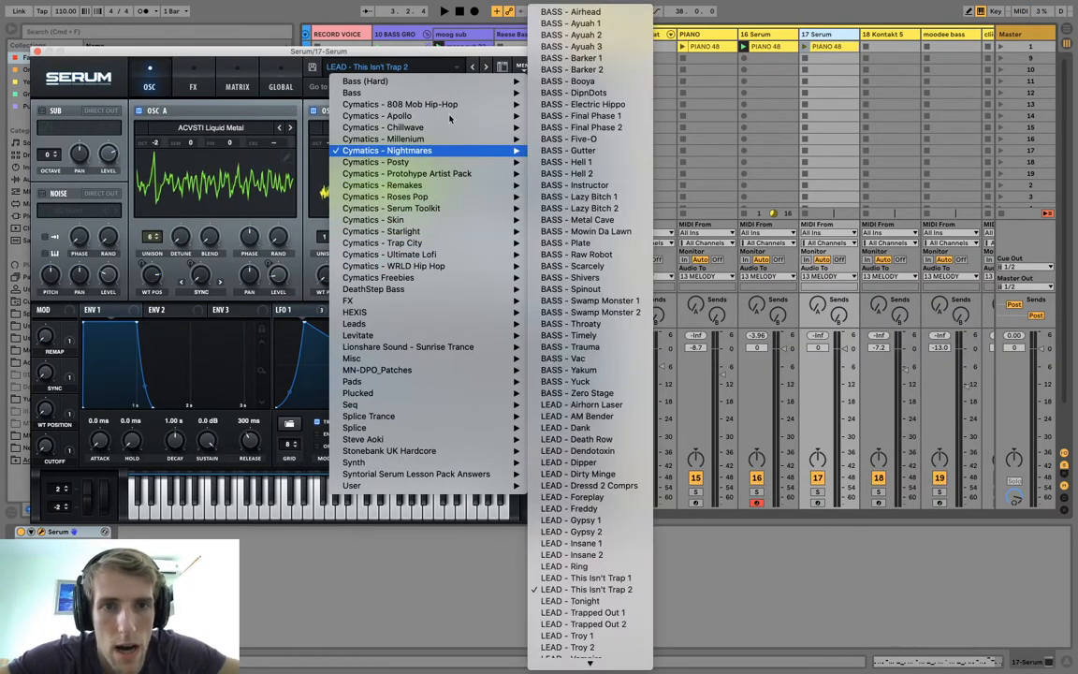
click(471, 73)
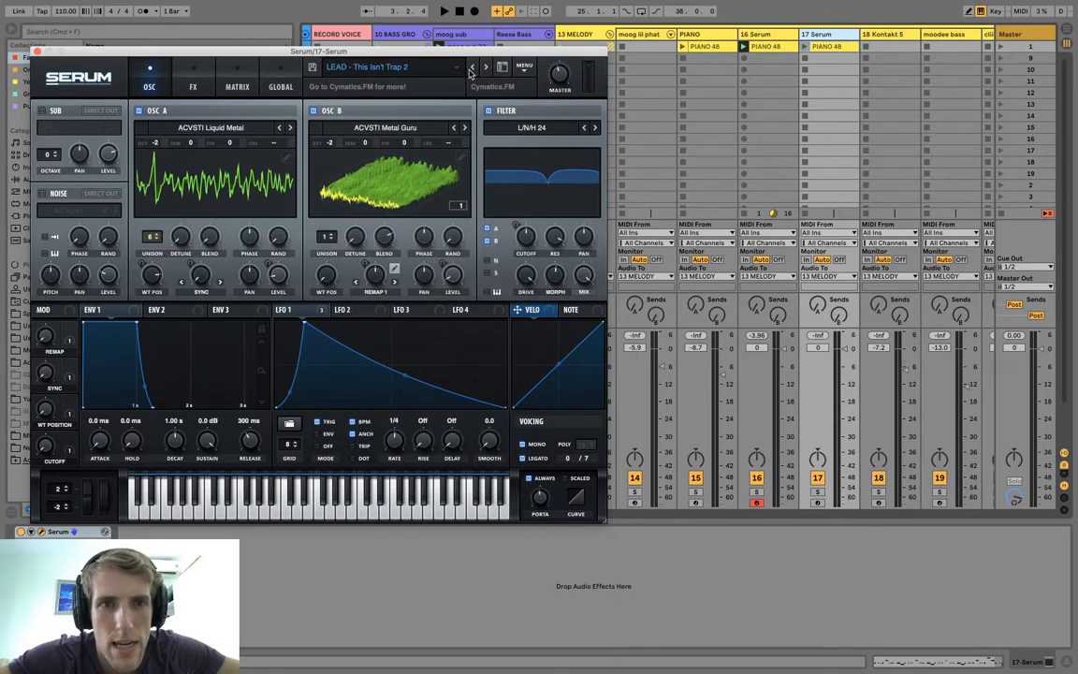
click(471, 71)
click(472, 72)
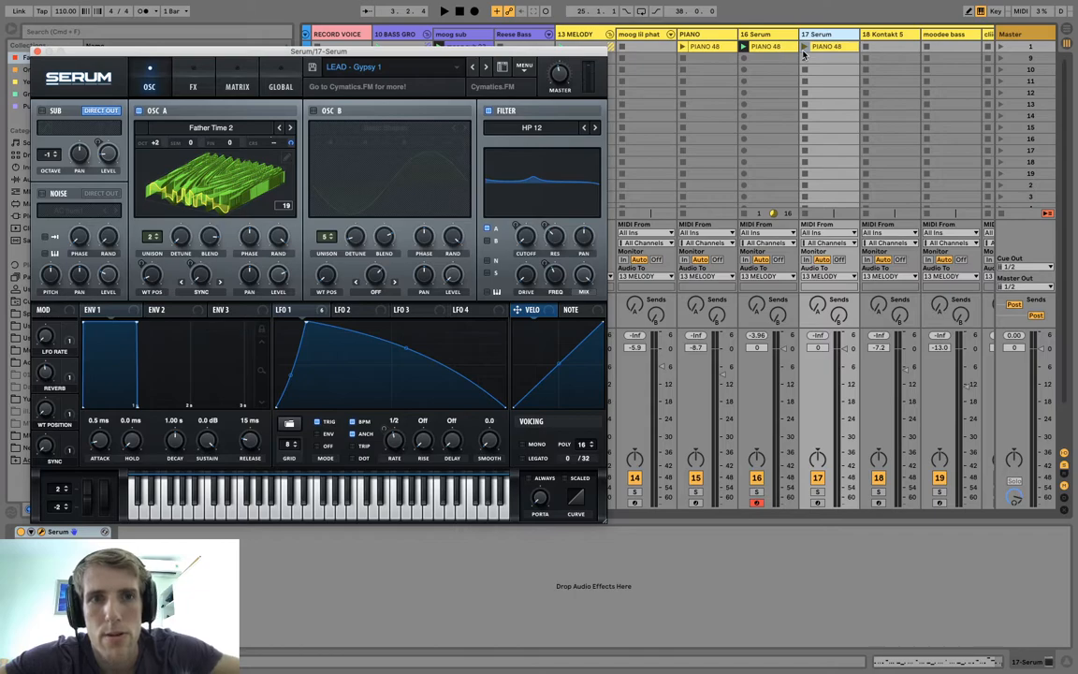
Play the 17 Serum track's PIANO 48 clip, stop the 16 Serum track's clip and close the Serum window.
click(804, 47)
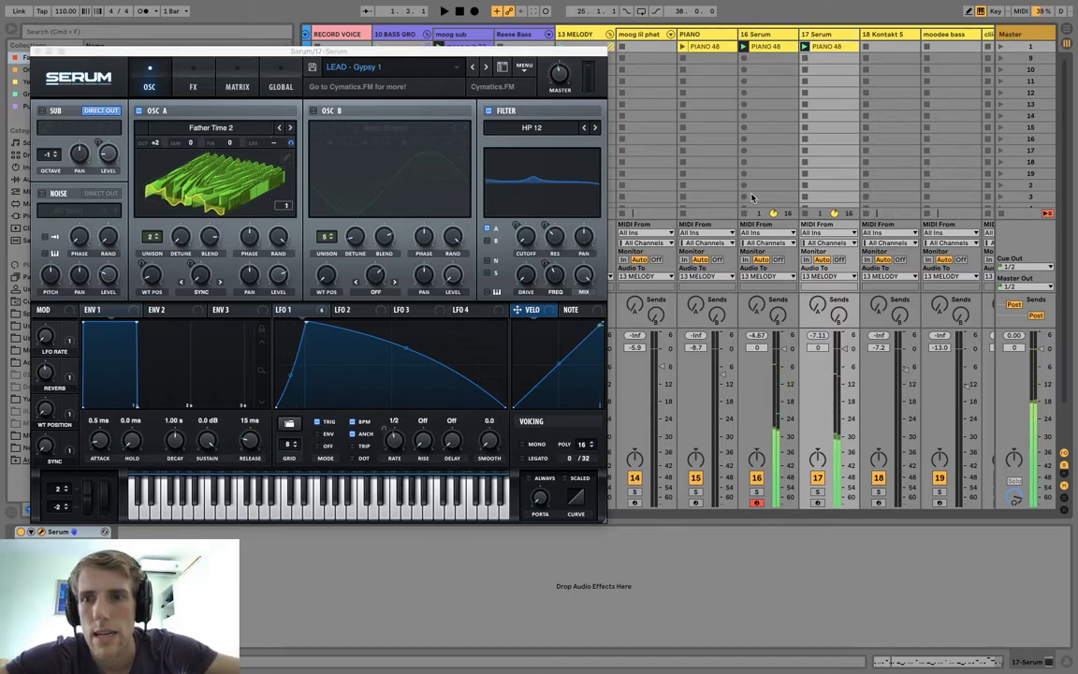
click(745, 213)
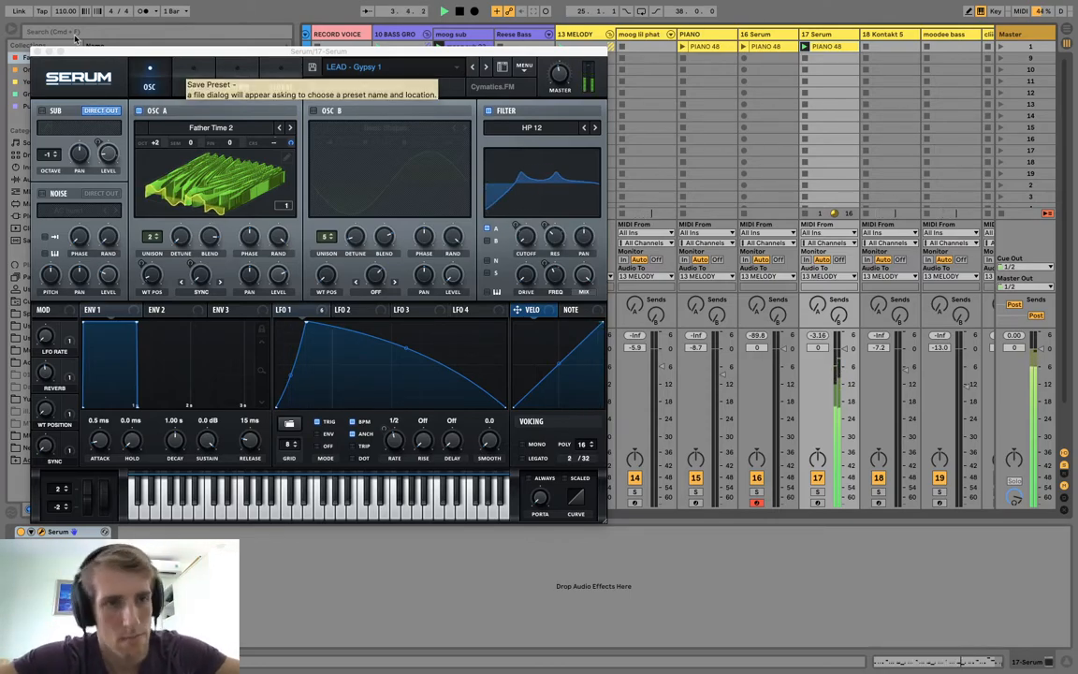
click(37, 52)
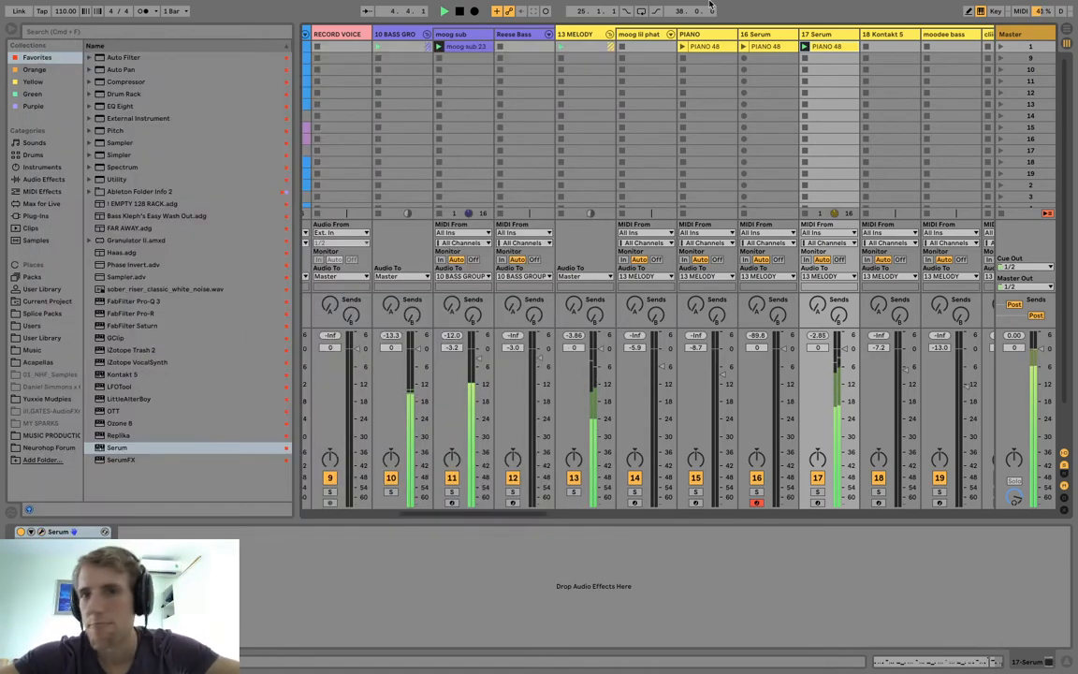
Rename the 17 Serum track as gypsy and the 16 Serum track as trap.
key(super+r)
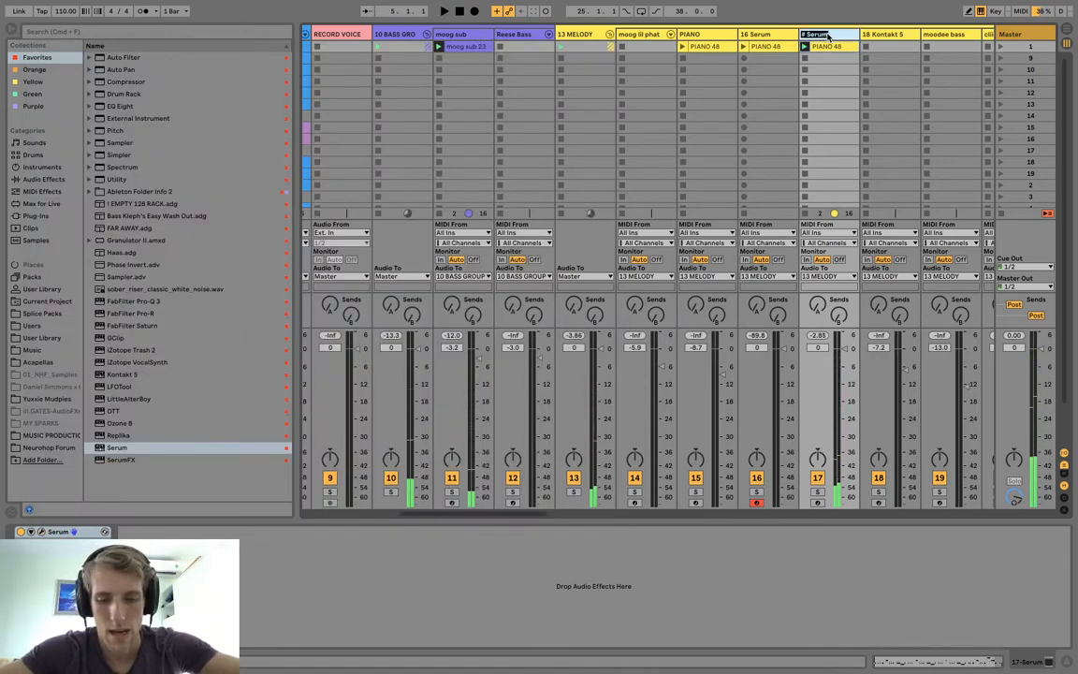
text(gypsy)
key(Return)
click(757, 34)
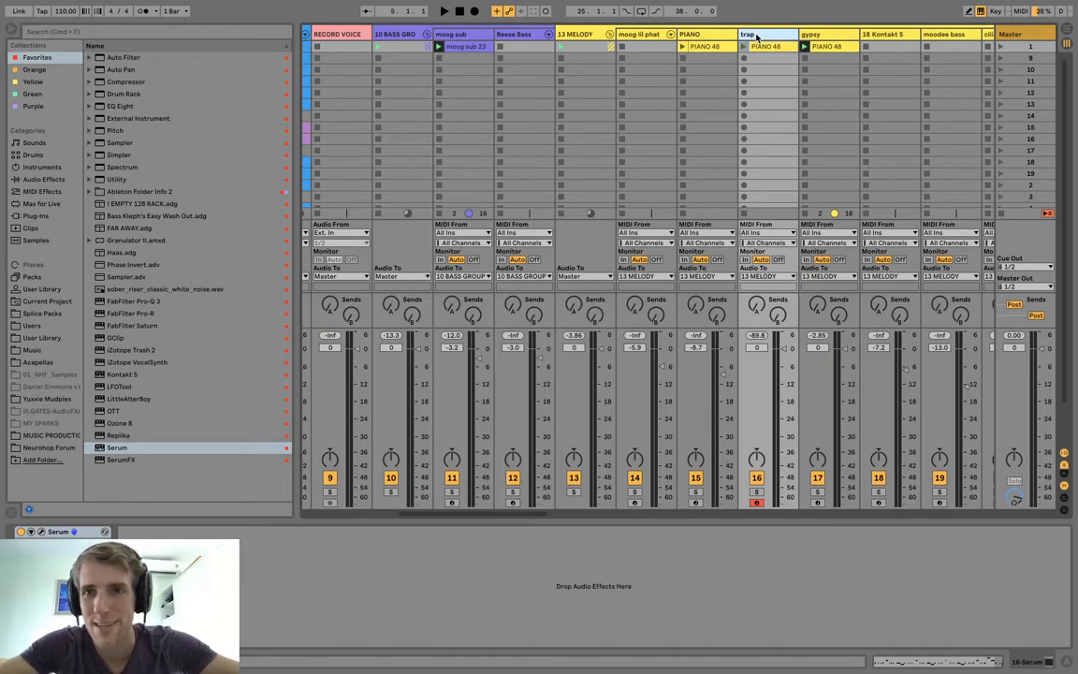
Duplicate the gypsy track and step the duplicate's Serum preset back to LEAD - Foreplay during playback.
click(820, 34)
key(space)
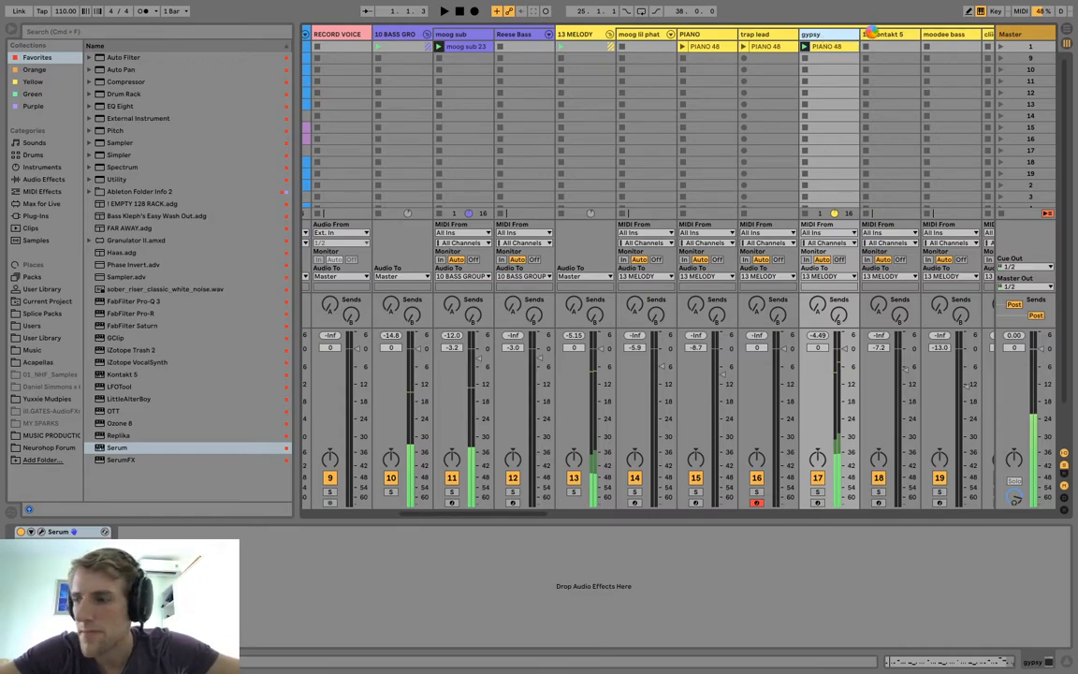
key(super+d)
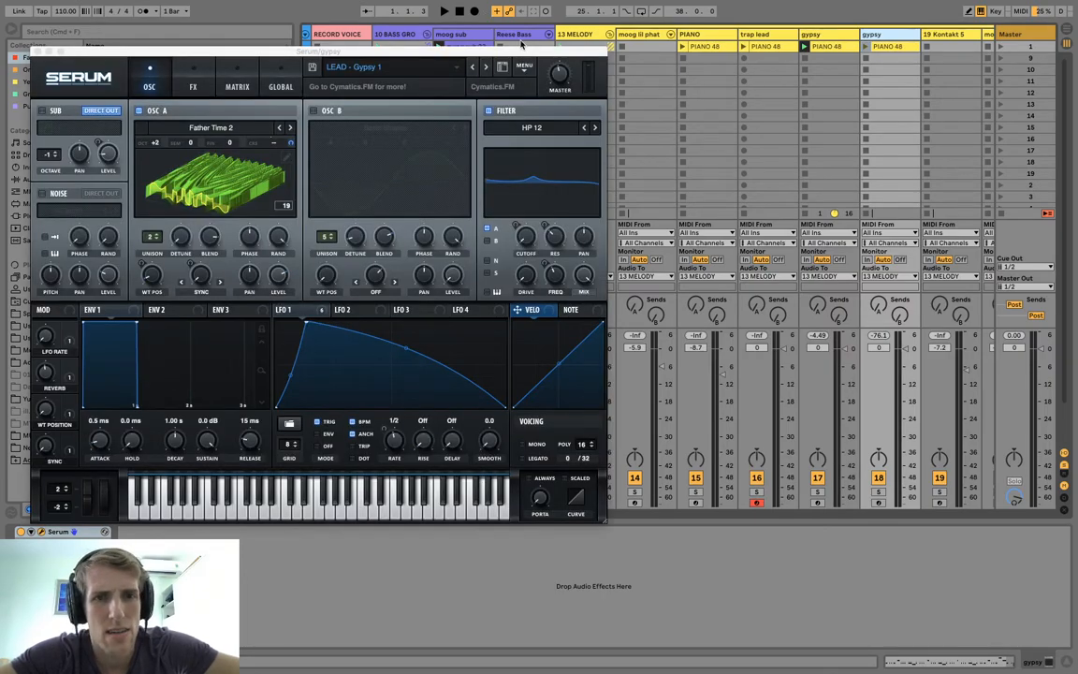
click(474, 70)
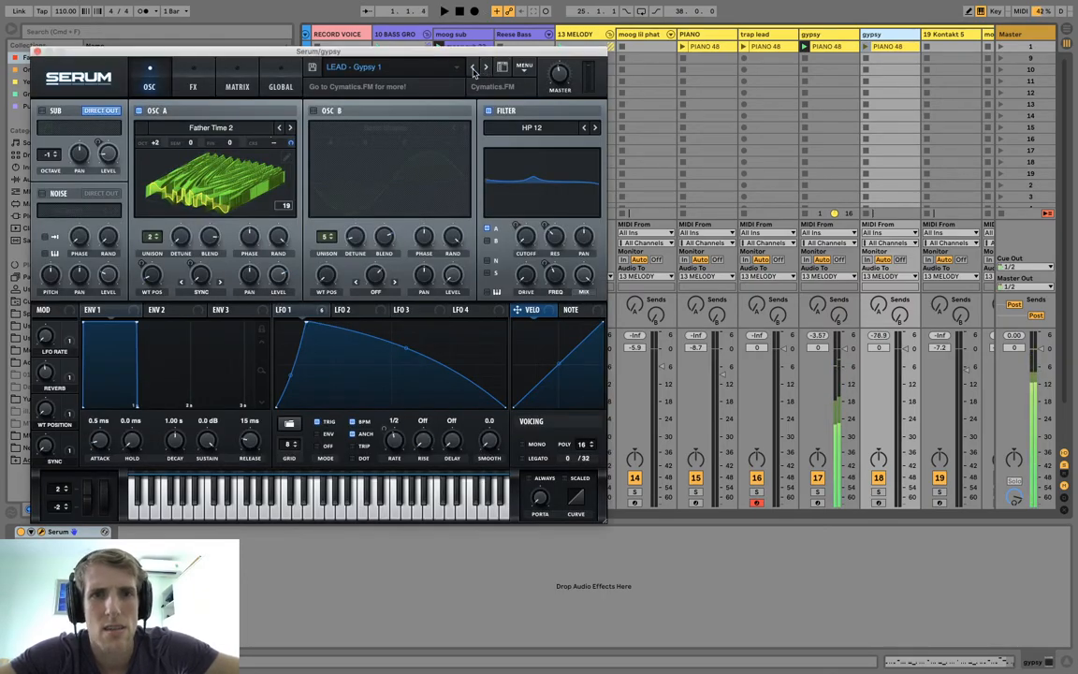
click(474, 70)
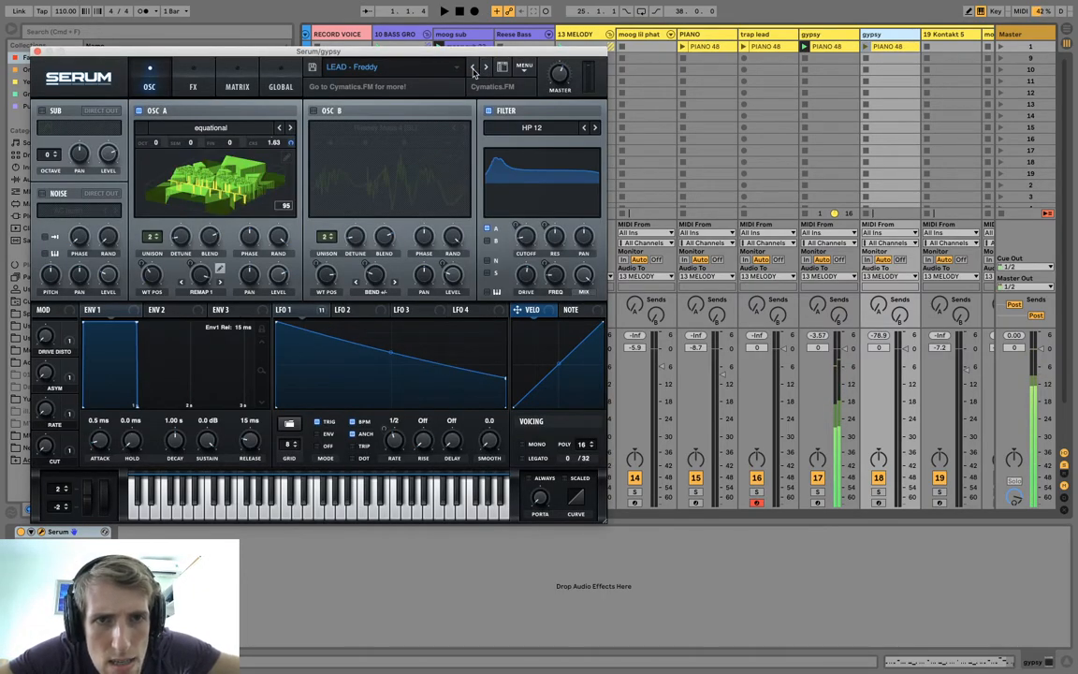
click(474, 70)
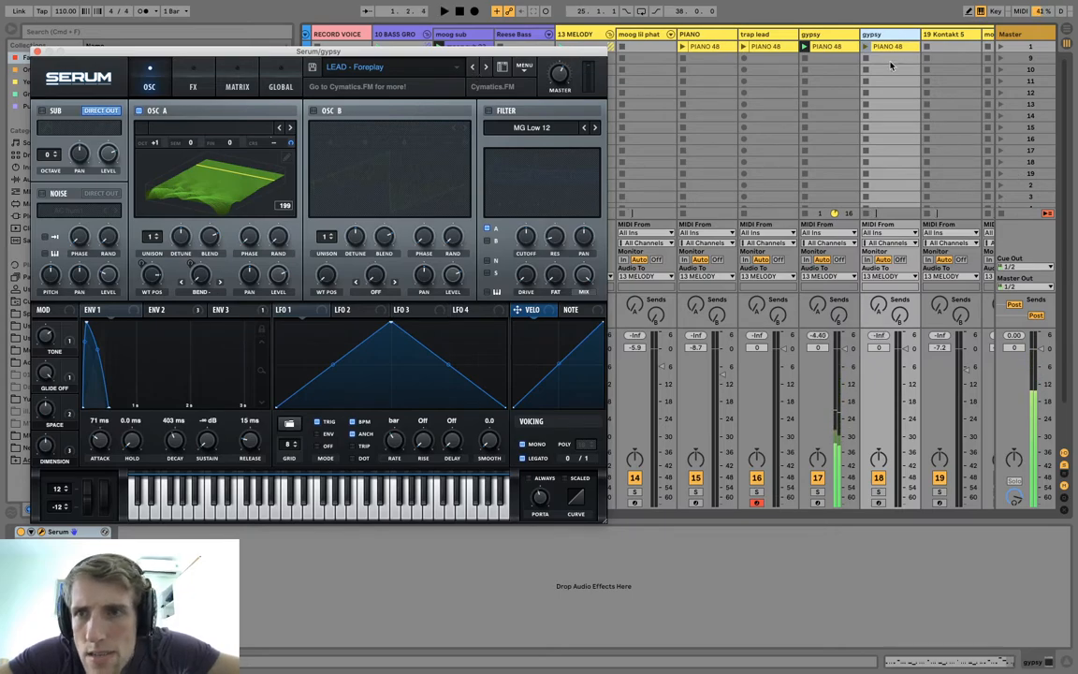
Play the duplicate track's PIANO 48 clip and audition neighbouring lead presets in Serum, ending on LEAD - Dendotoxin.
click(867, 47)
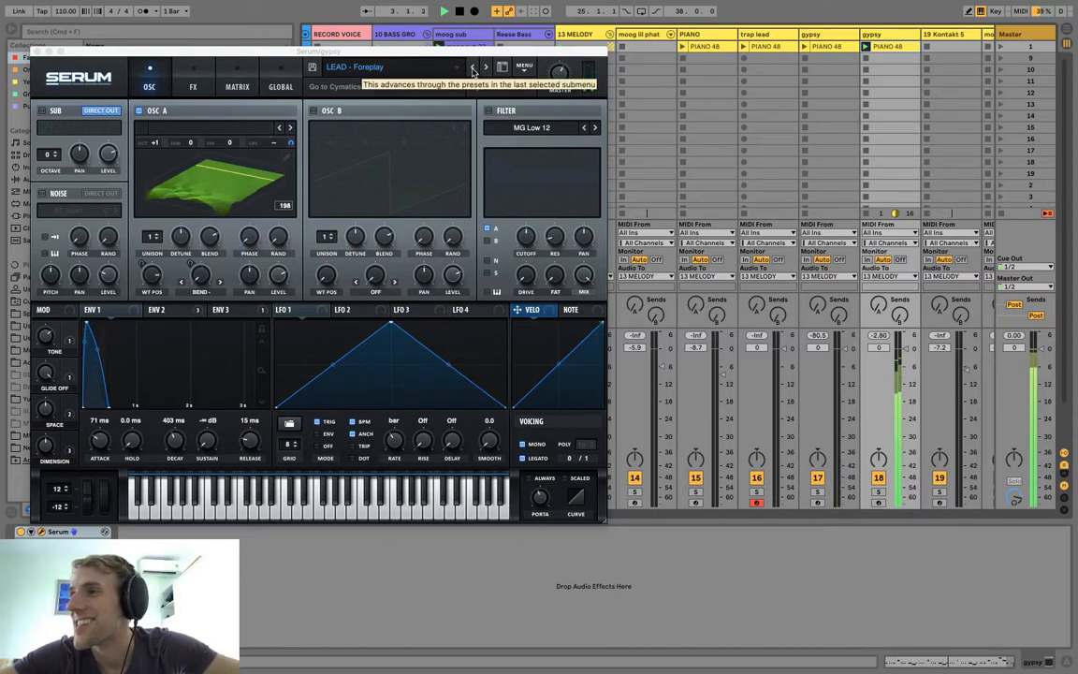
click(474, 70)
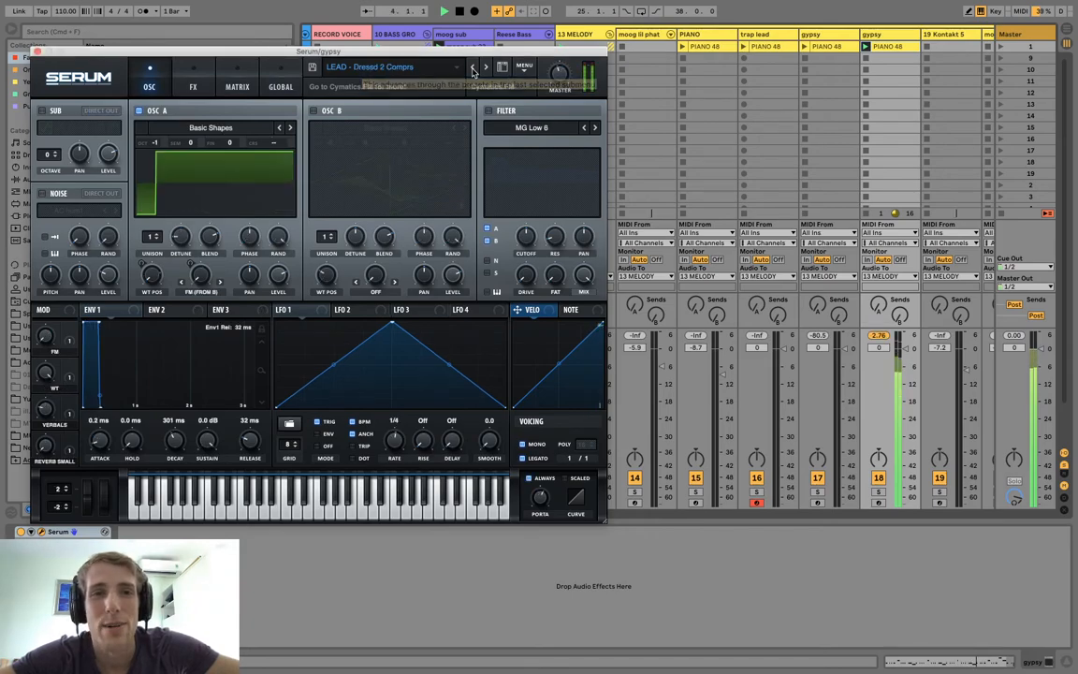
click(486, 71)
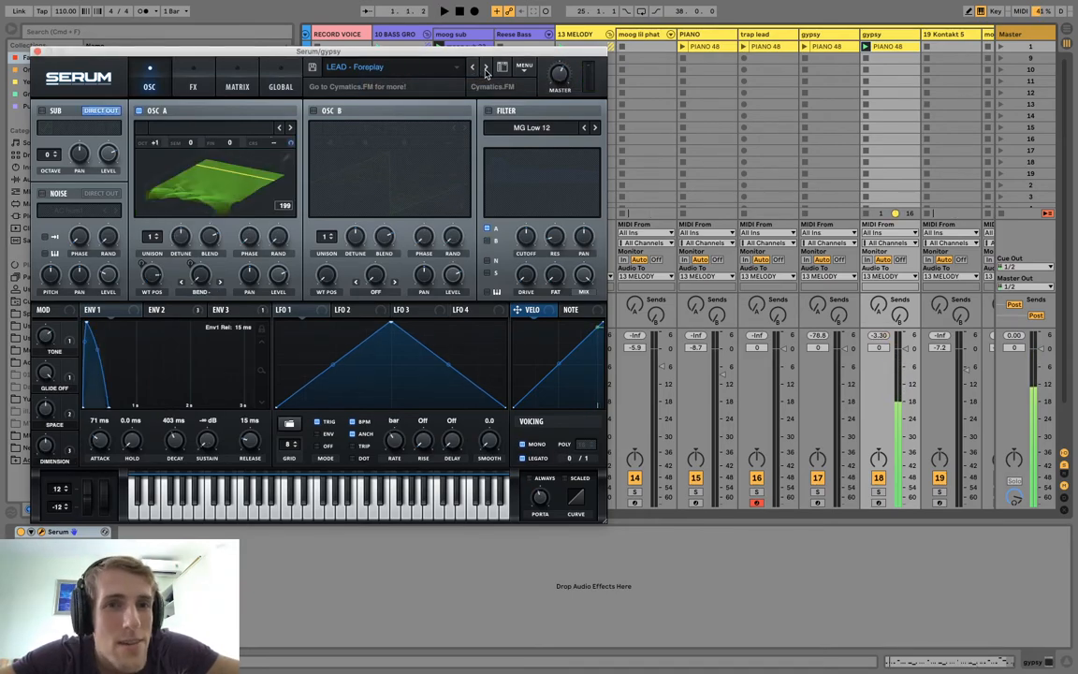
click(486, 70)
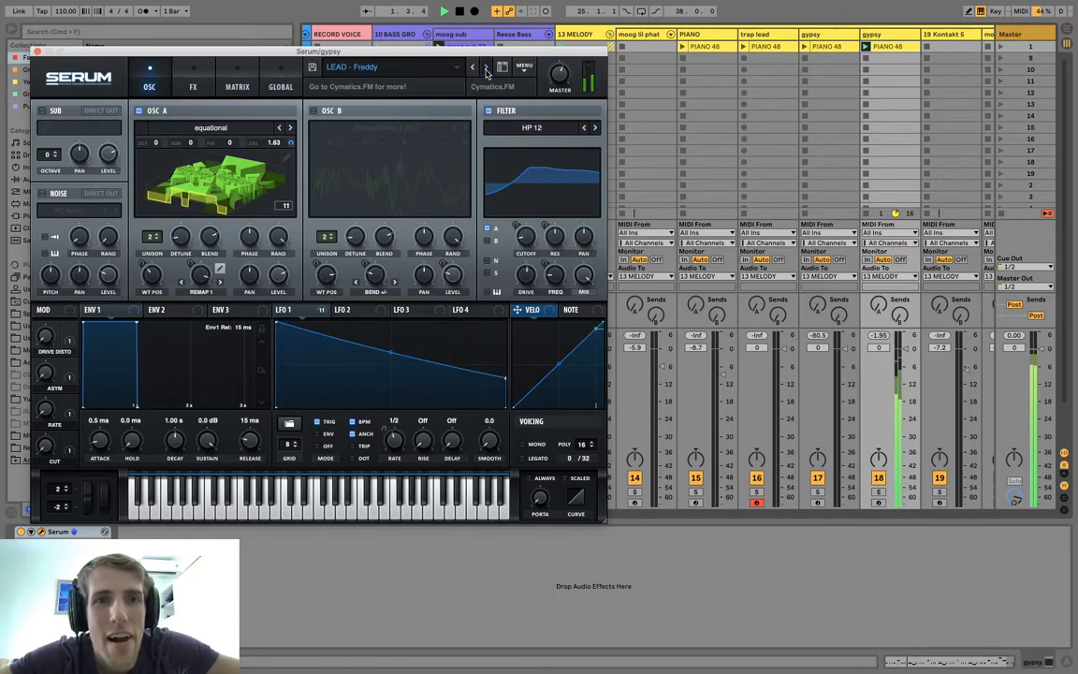
click(486, 70)
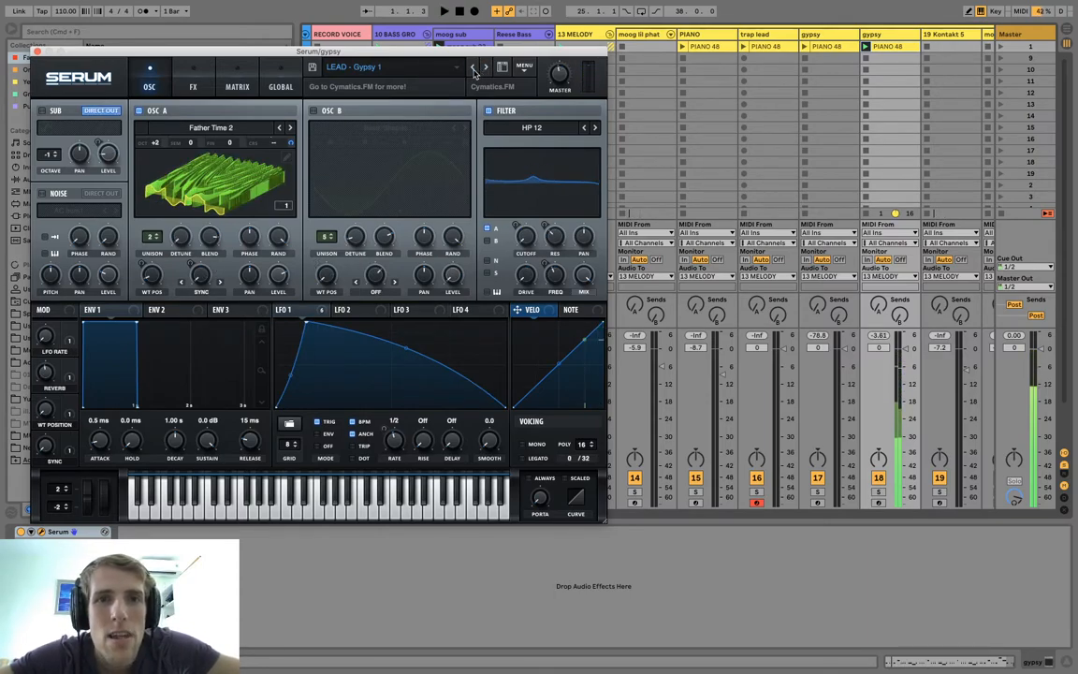
click(475, 71)
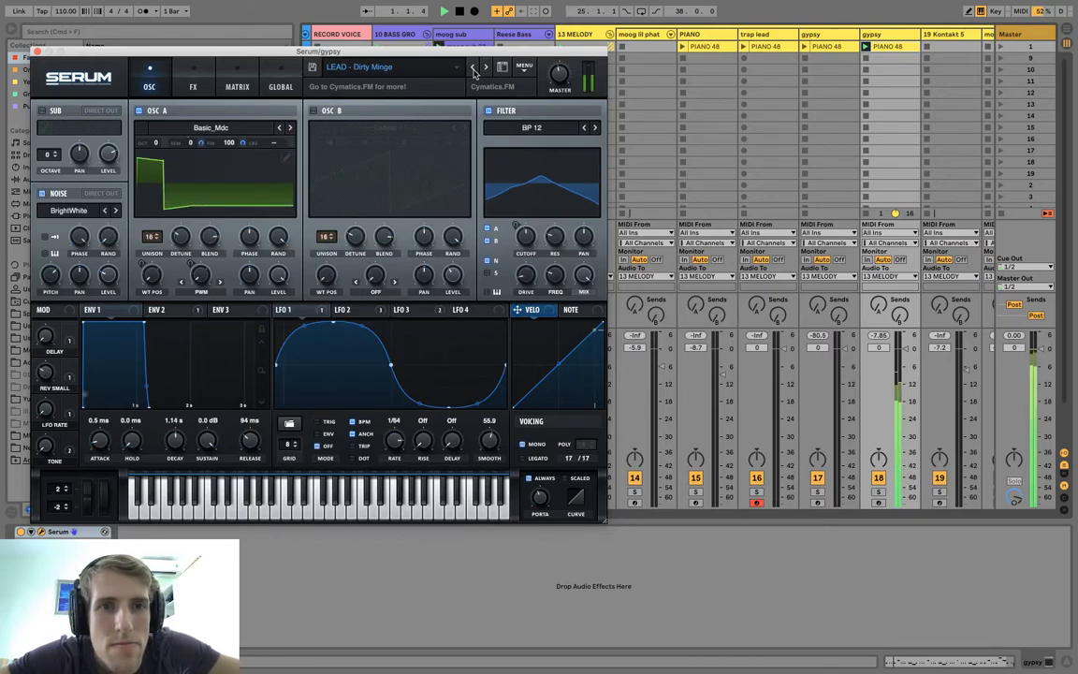
click(474, 71)
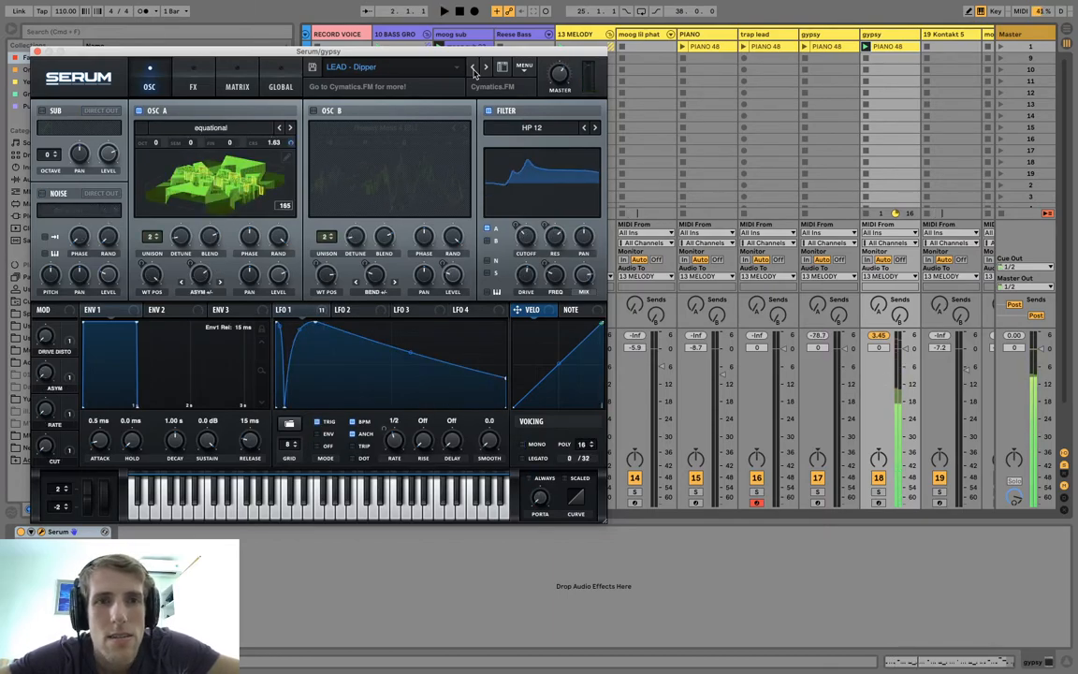
click(474, 68)
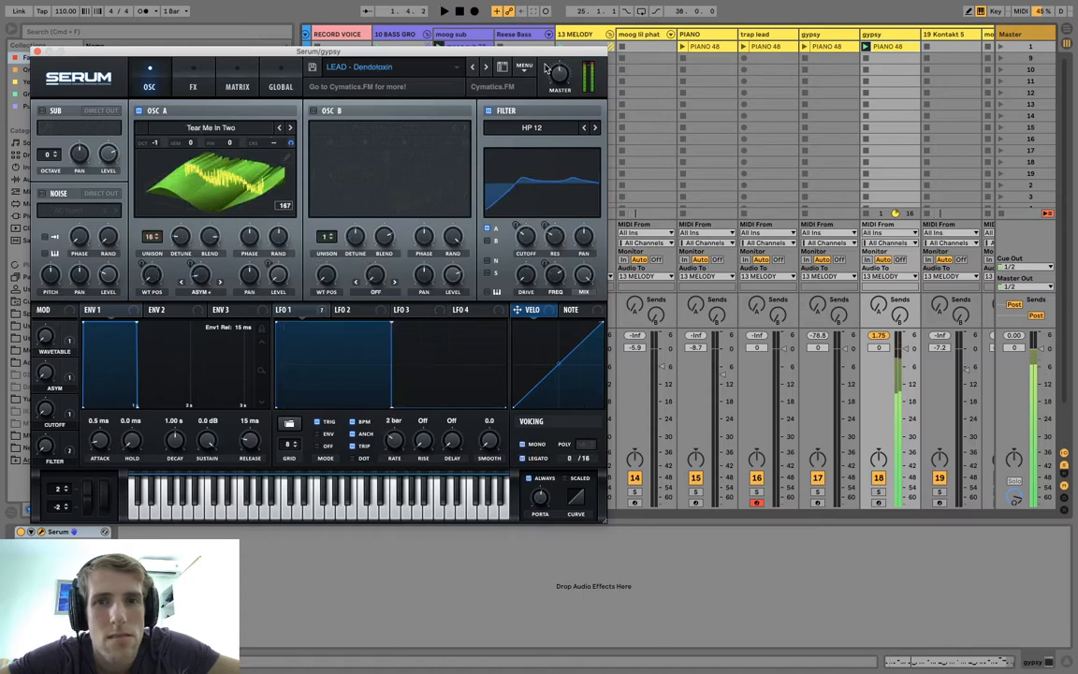
Close the Serum window, stop the duplicate track's clip and rename the track as dendo.
click(36, 54)
click(867, 215)
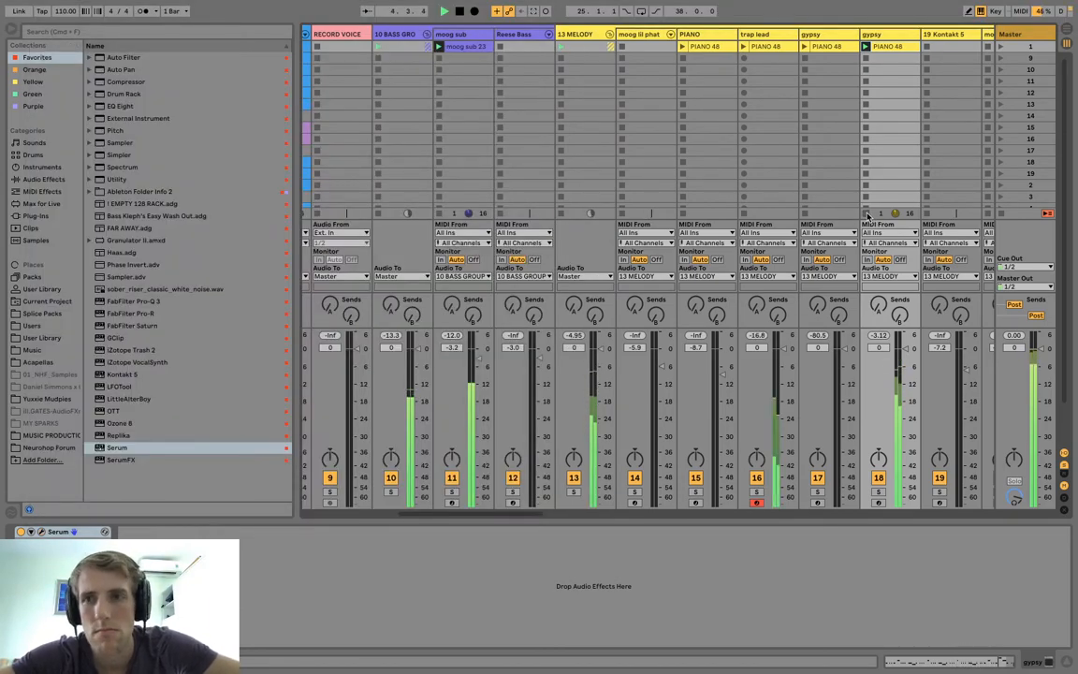
key(space)
click(877, 38)
key(super+r)
text(dendo)
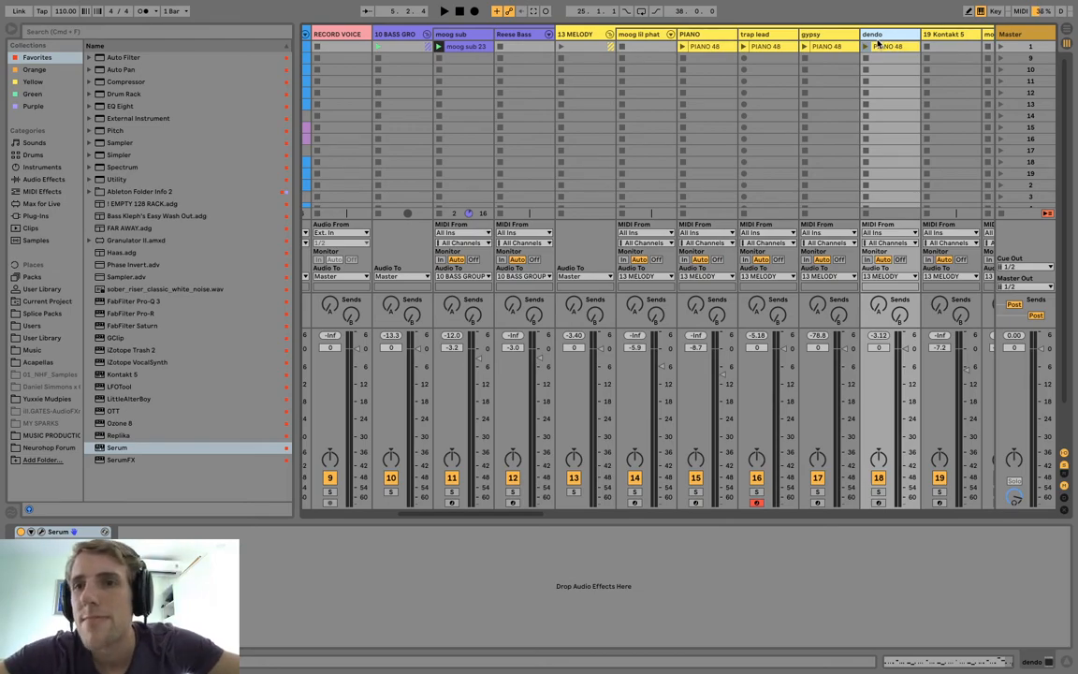
Play the gypsy and dendo PIANO 48 clips together, then stop the gypsy clip to hear dendo alone.
scroll(832, 64, right, 3)
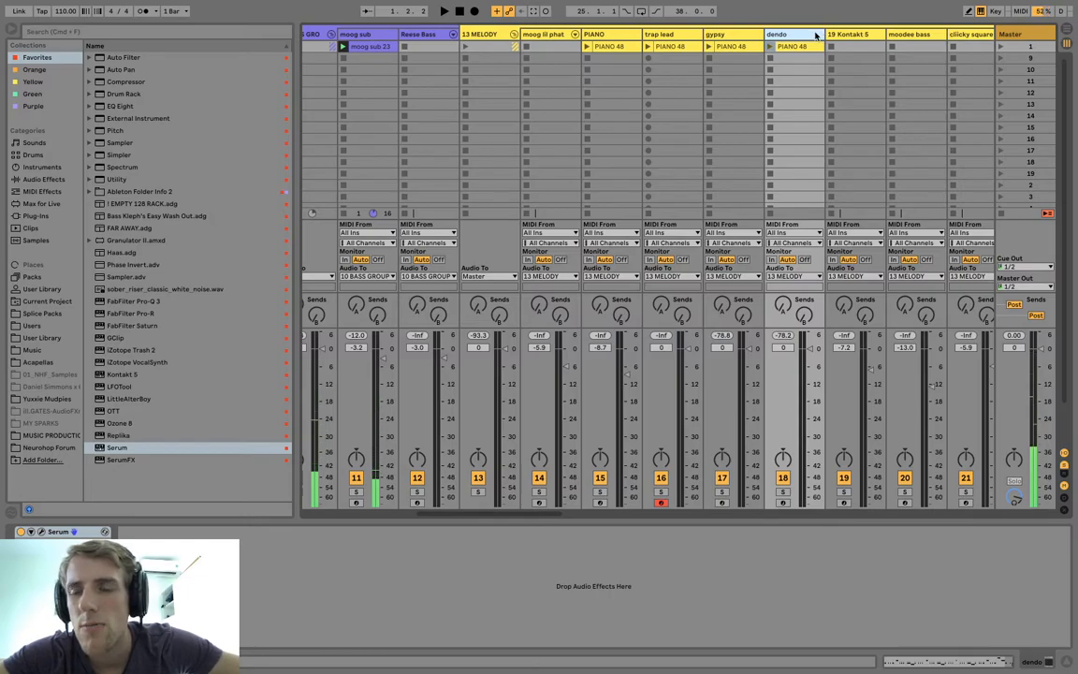
click(708, 47)
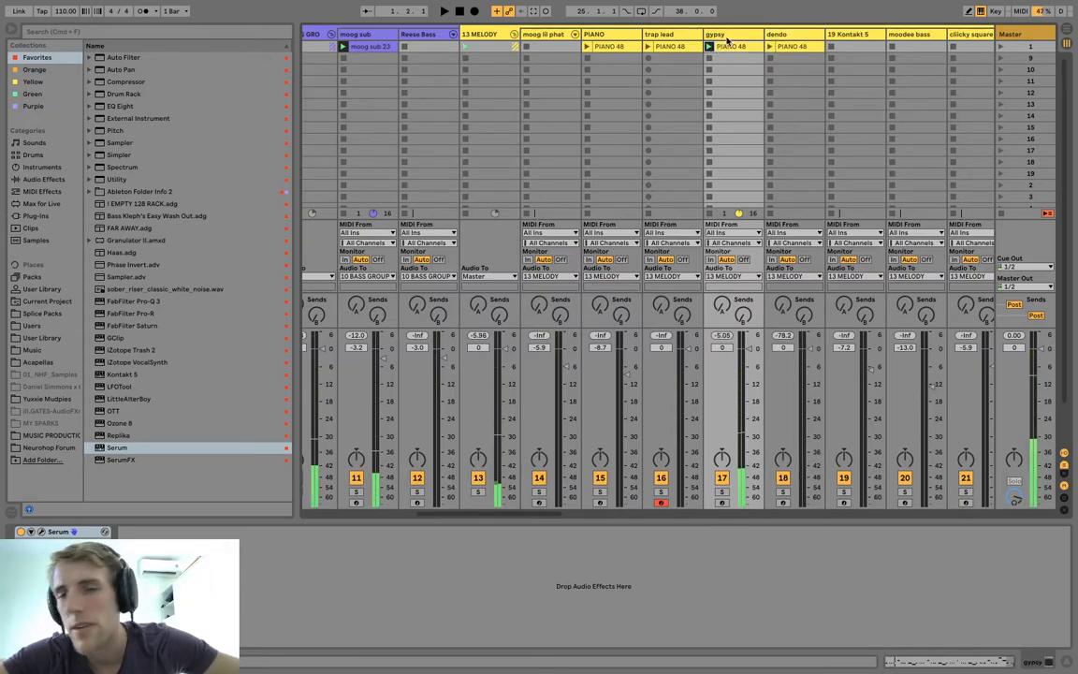
scroll(720, 42, right, 3)
click(691, 46)
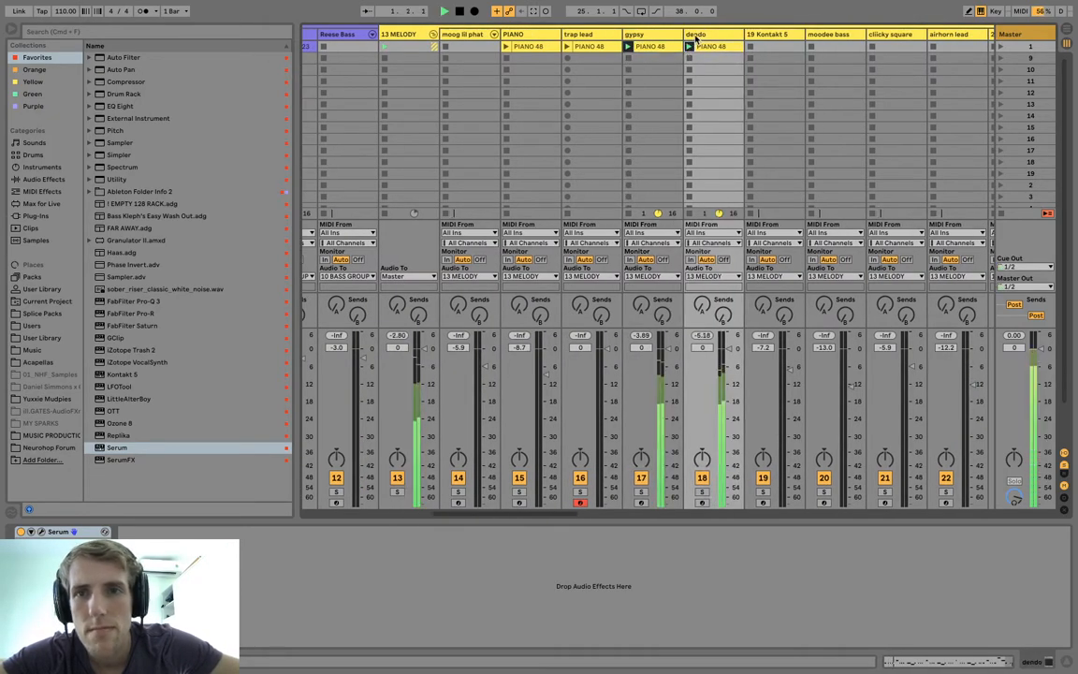
click(642, 214)
click(630, 191)
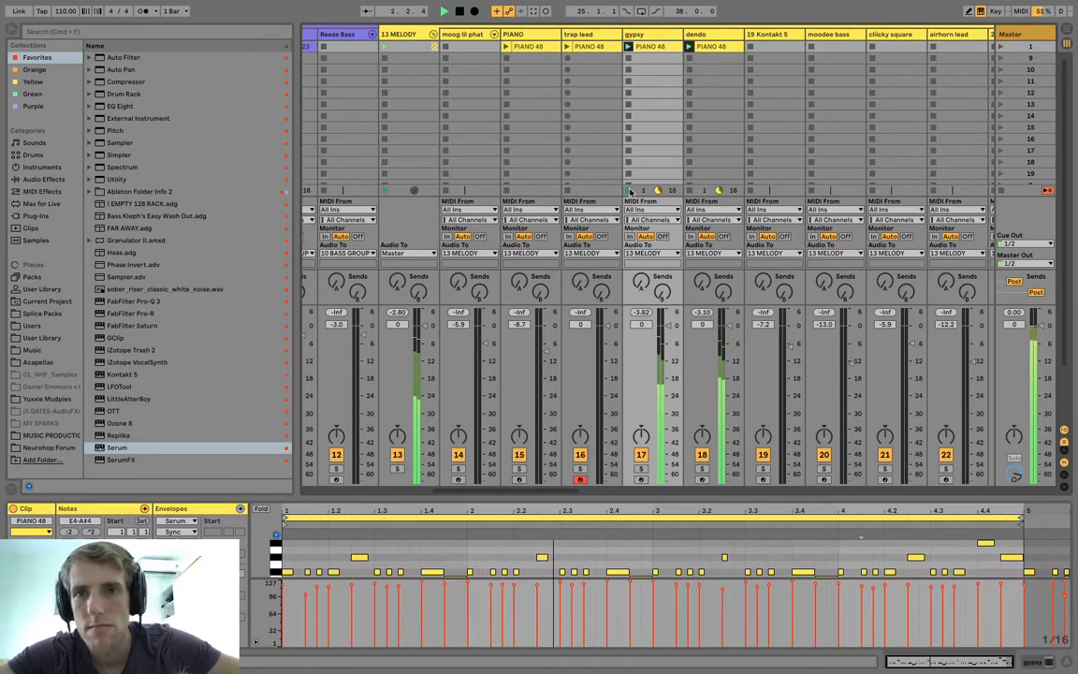
click(714, 39)
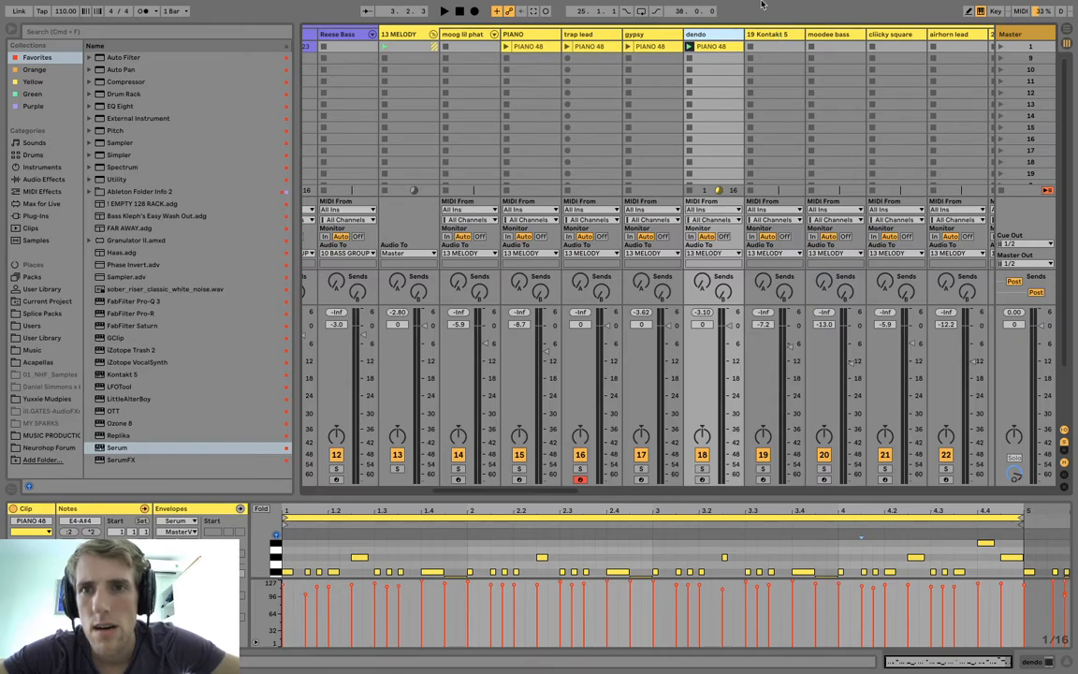
Stop the dendo clip and arm the PIANO track for recording with playback running.
click(738, 71)
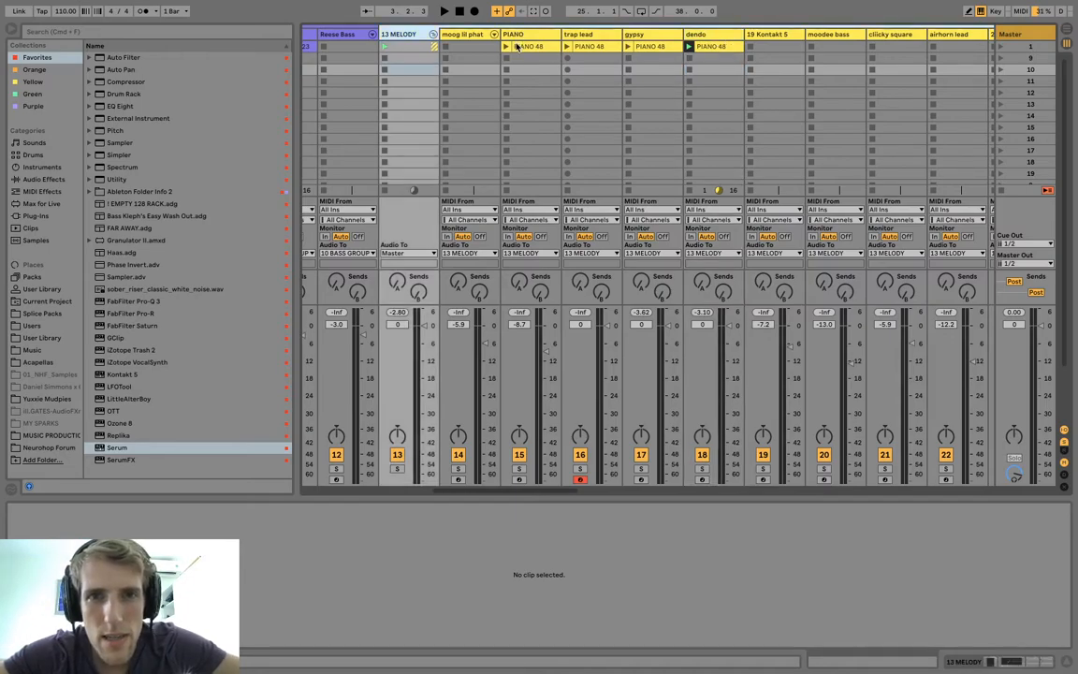
click(511, 45)
click(521, 58)
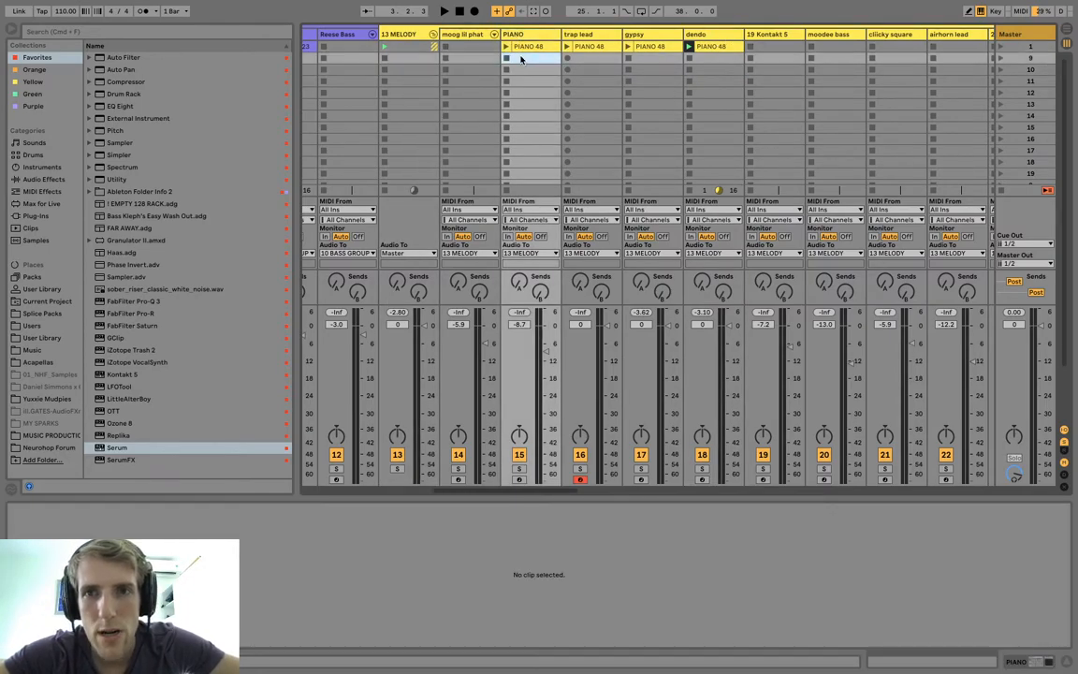
click(688, 197)
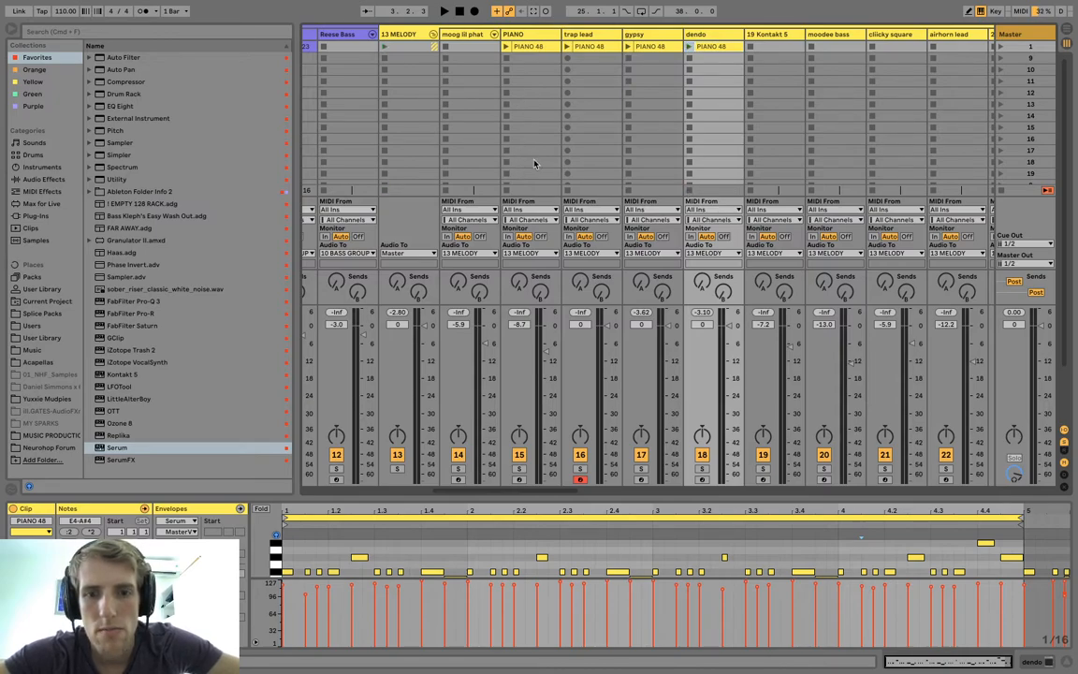
click(518, 479)
key(space)
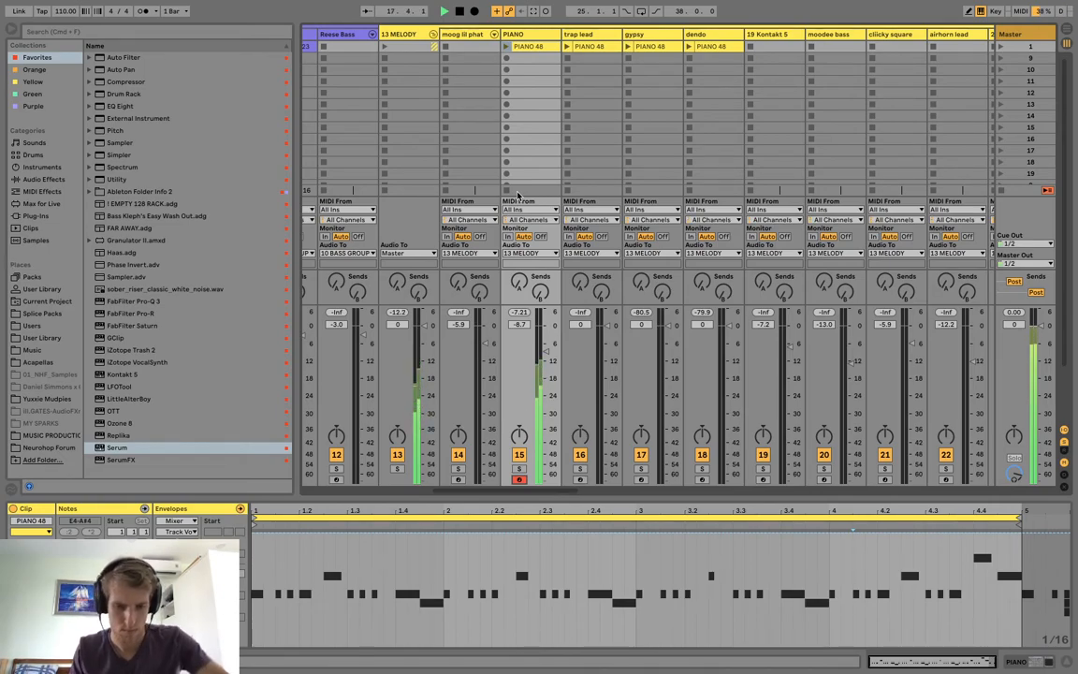
Record a new melody clip into the PIANO track's scene 9 slot.
click(506, 59)
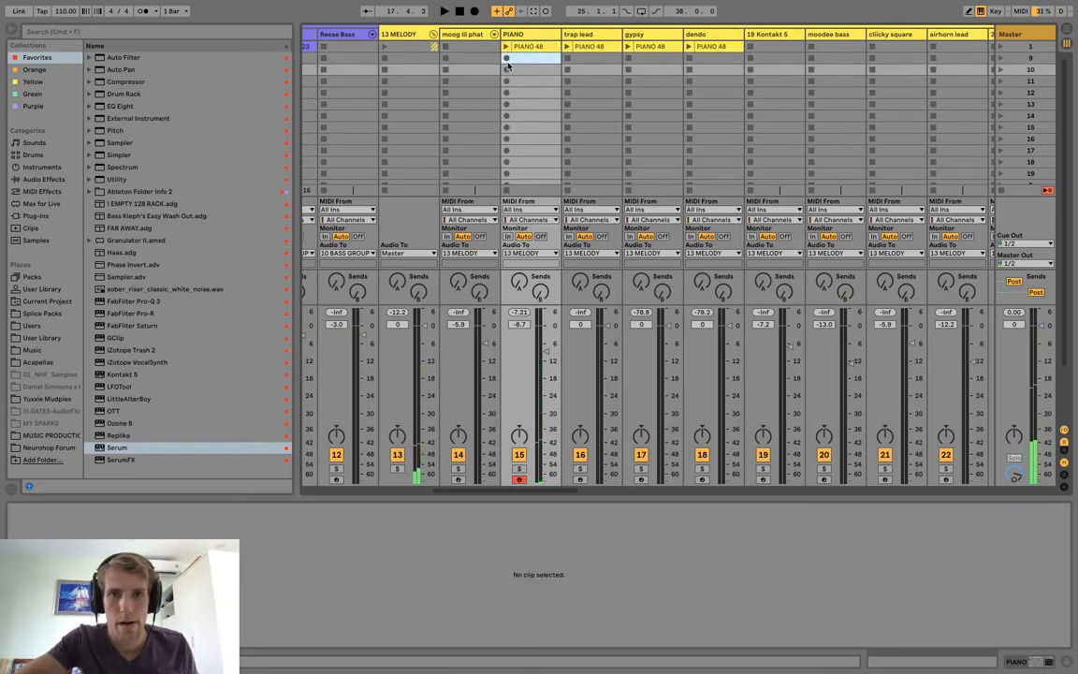
click(506, 59)
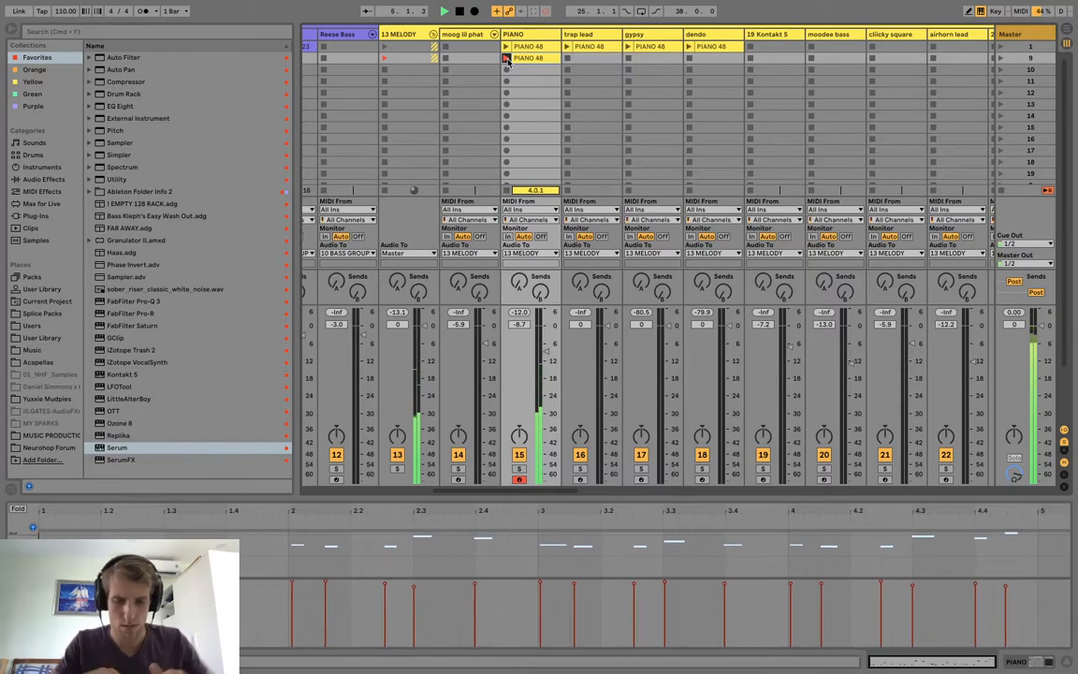
click(512, 58)
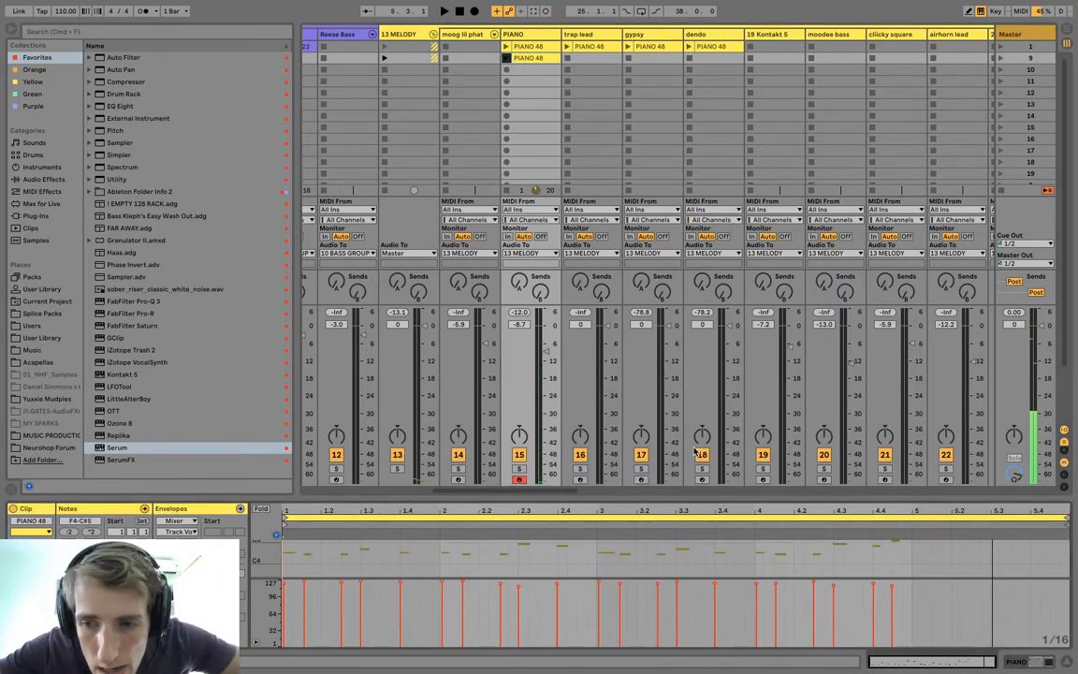
Shorten the recorded piano clip's loop to four bars and enlarge its note editor.
drag(1073, 508, 907, 323)
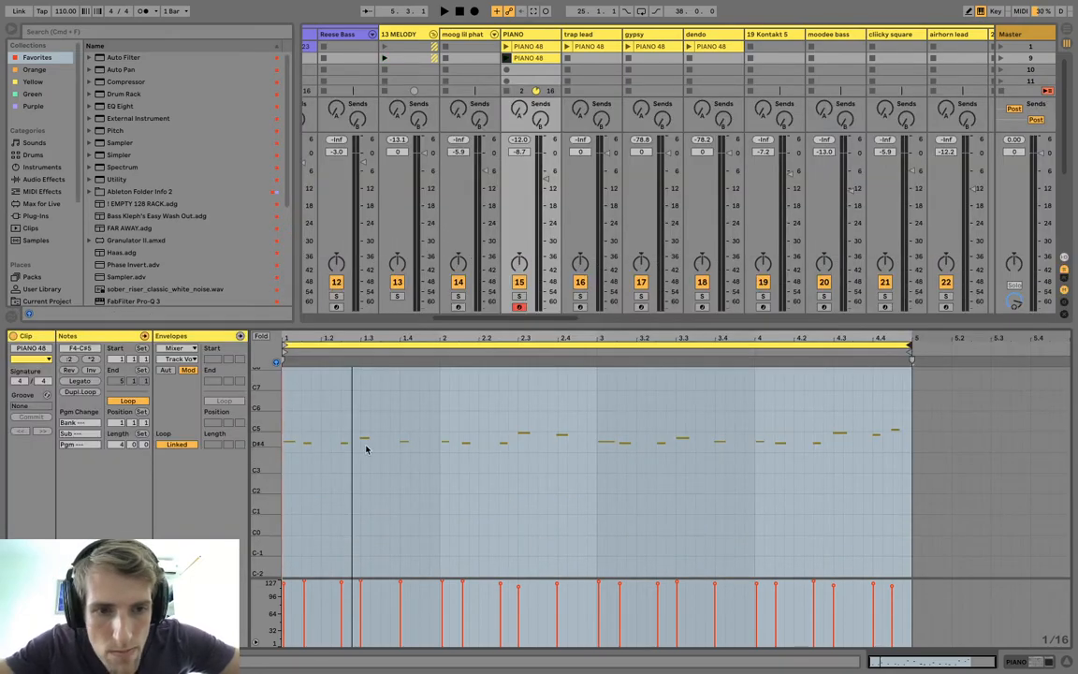
drag(254, 402, 268, 443)
scroll(385, 469, up, 3)
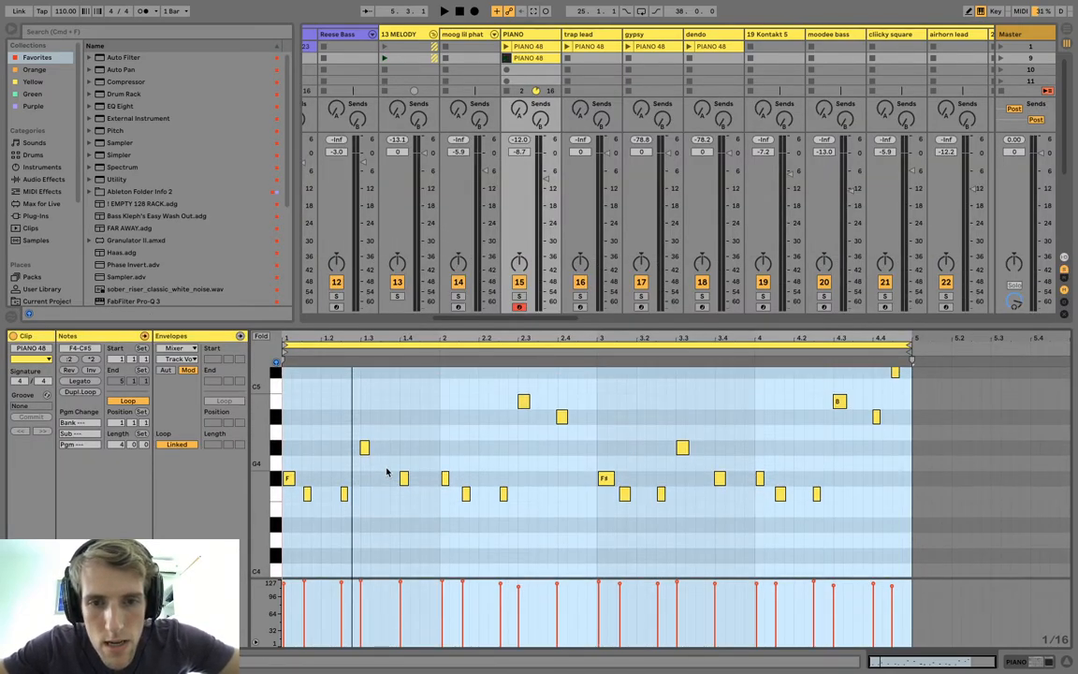
Quantize the start and end of the recorded piano notes to 1/16 at 100% and play the result.
key(space)
right_click(448, 412)
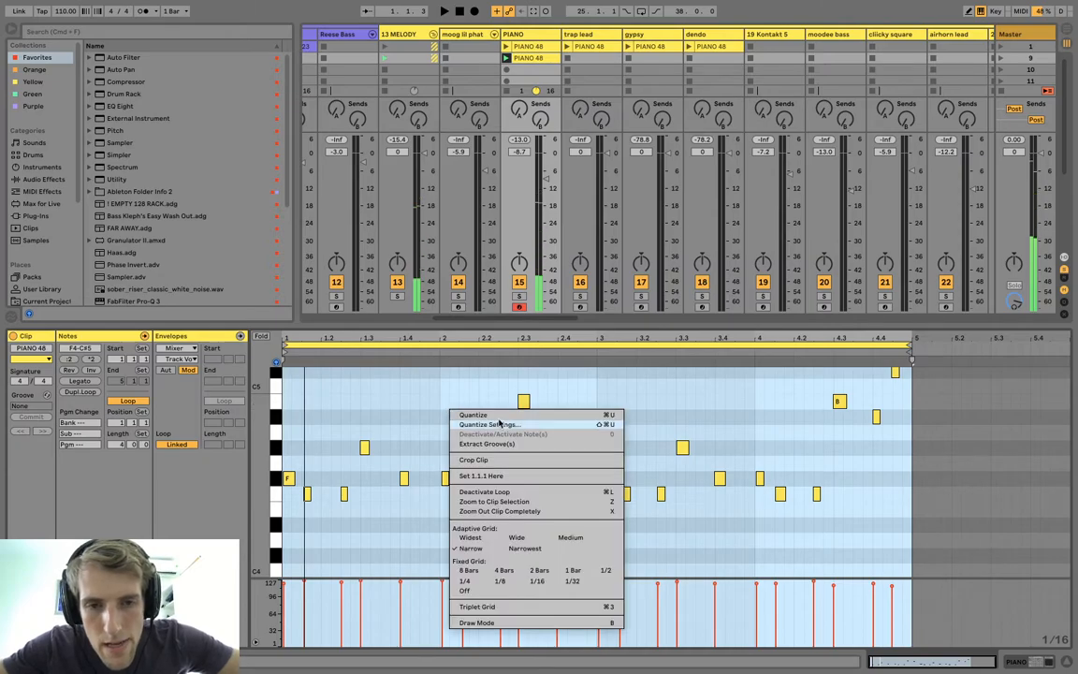
click(499, 424)
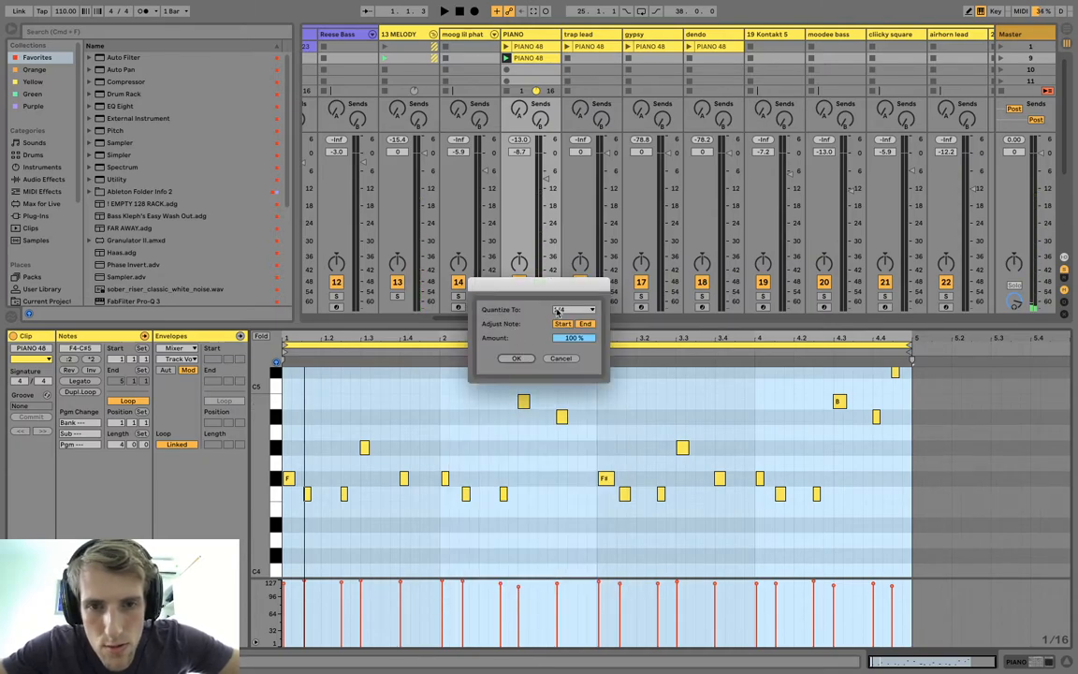
click(557, 313)
click(547, 359)
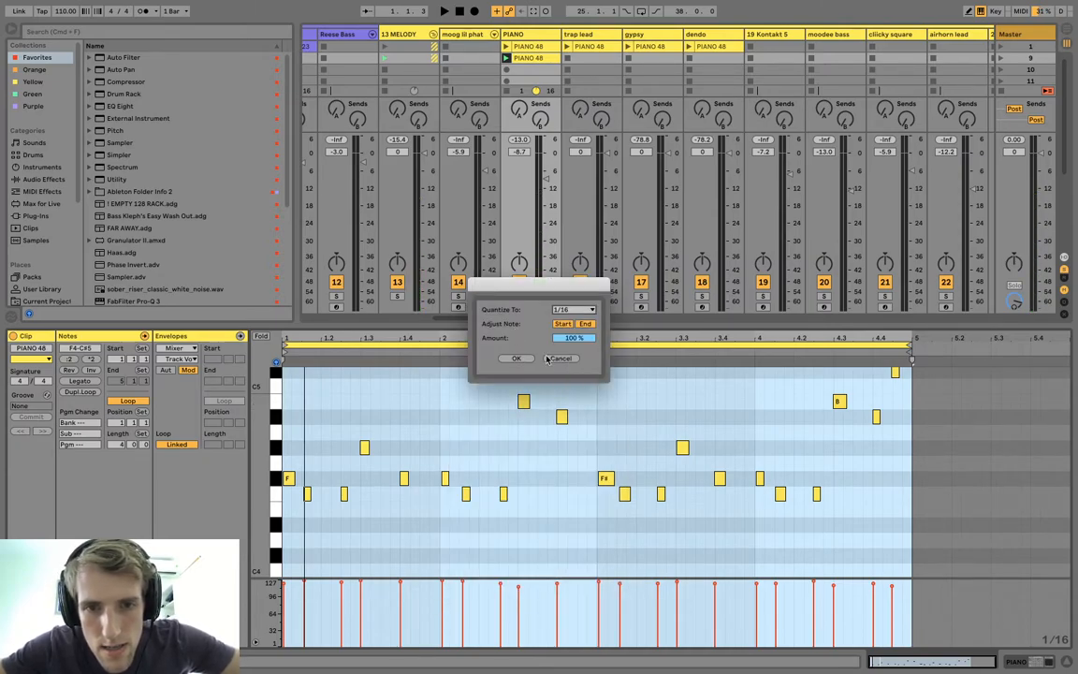
click(509, 360)
key(space)
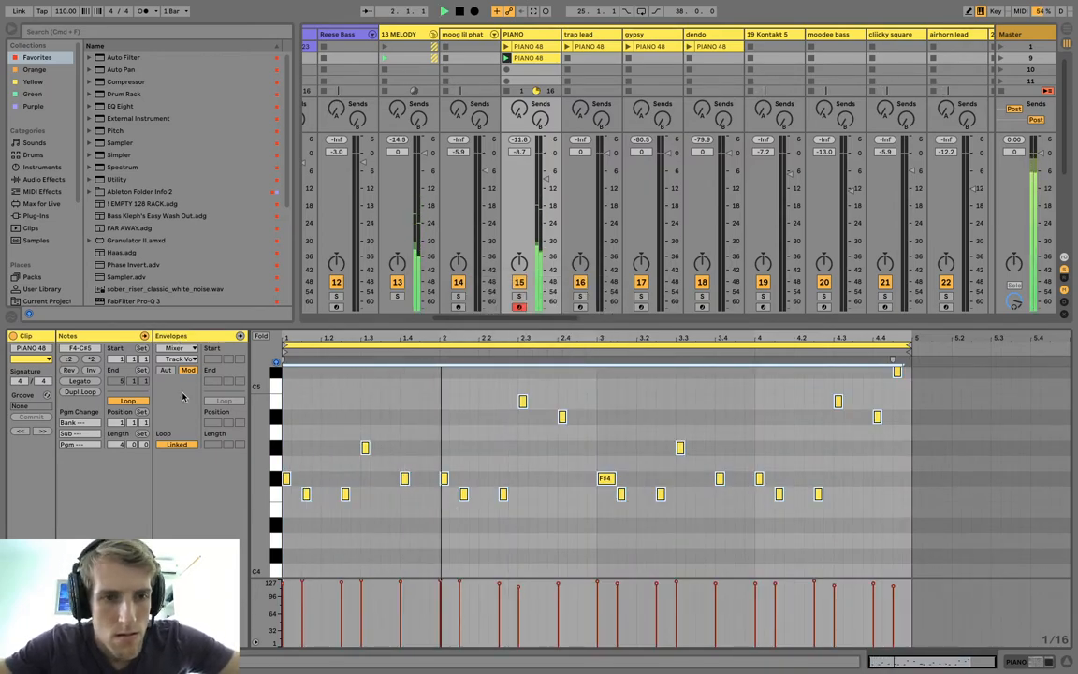
Draw a MIDI controller 64 (hold pedal) envelope at 127 across the whole recorded piano clip and play it.
click(37, 641)
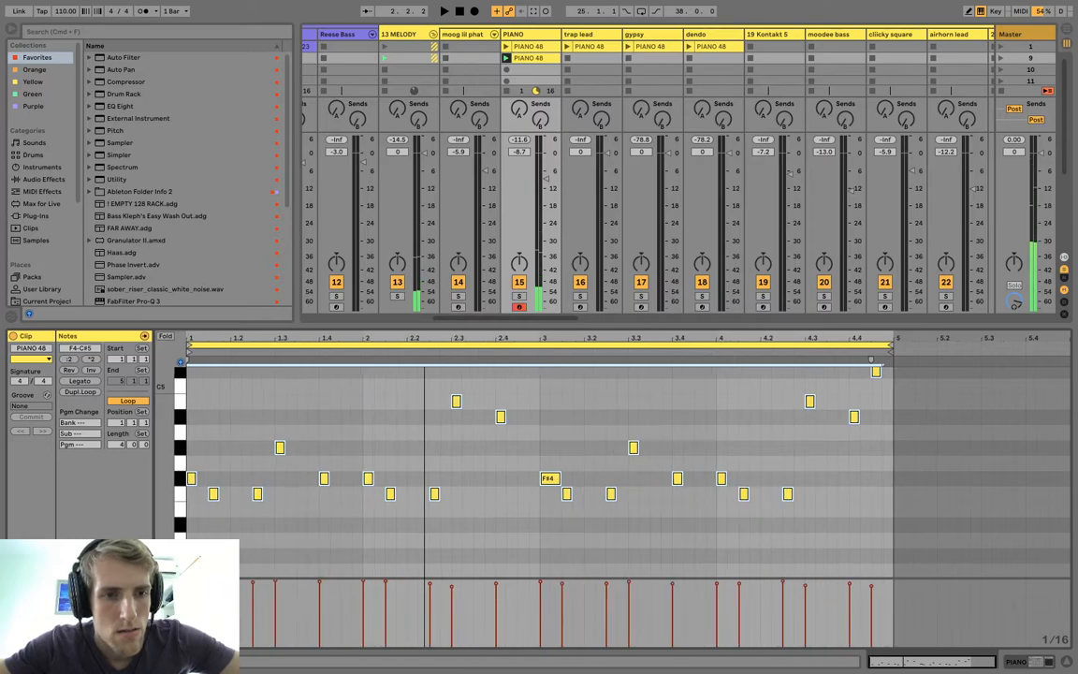
click(38, 641)
click(170, 348)
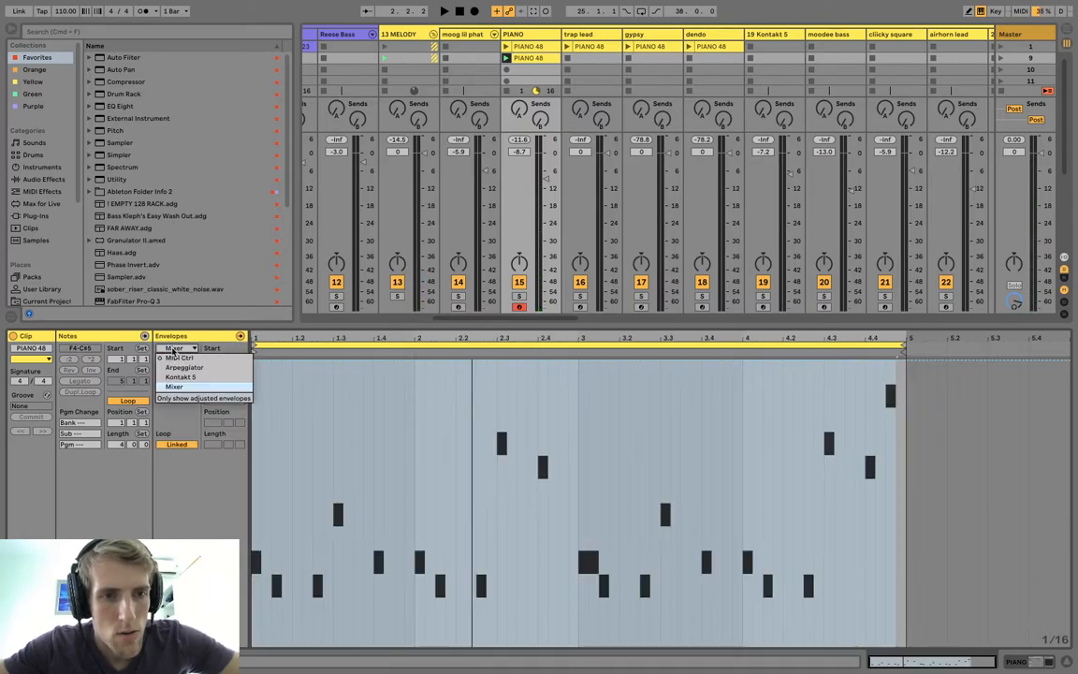
click(183, 363)
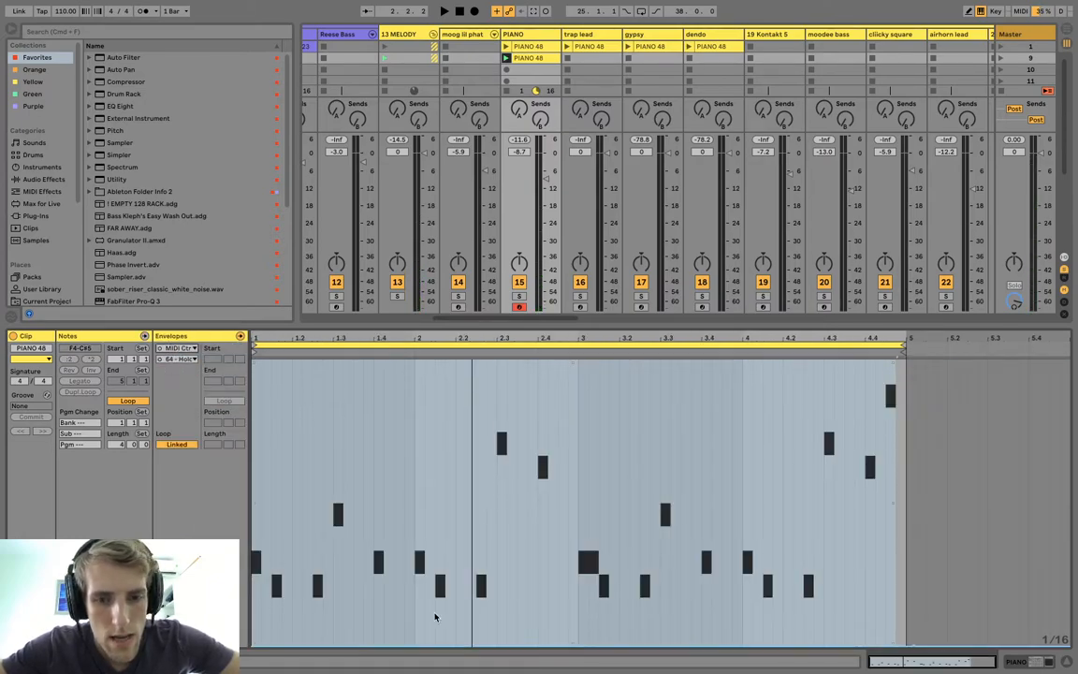
drag(447, 642, 901, 365)
key(space)
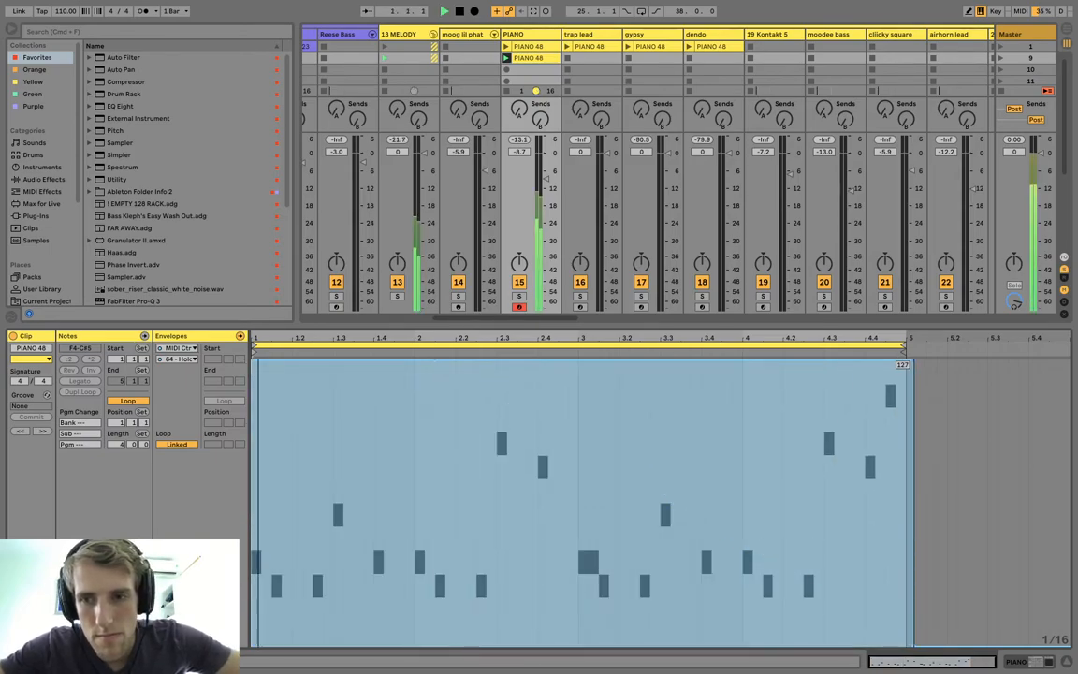
Copy the new piano clip to scene 9 of the trap lead, gypsy and dendo tracks and launch the trap lead copy.
drag(535, 61, 698, 57)
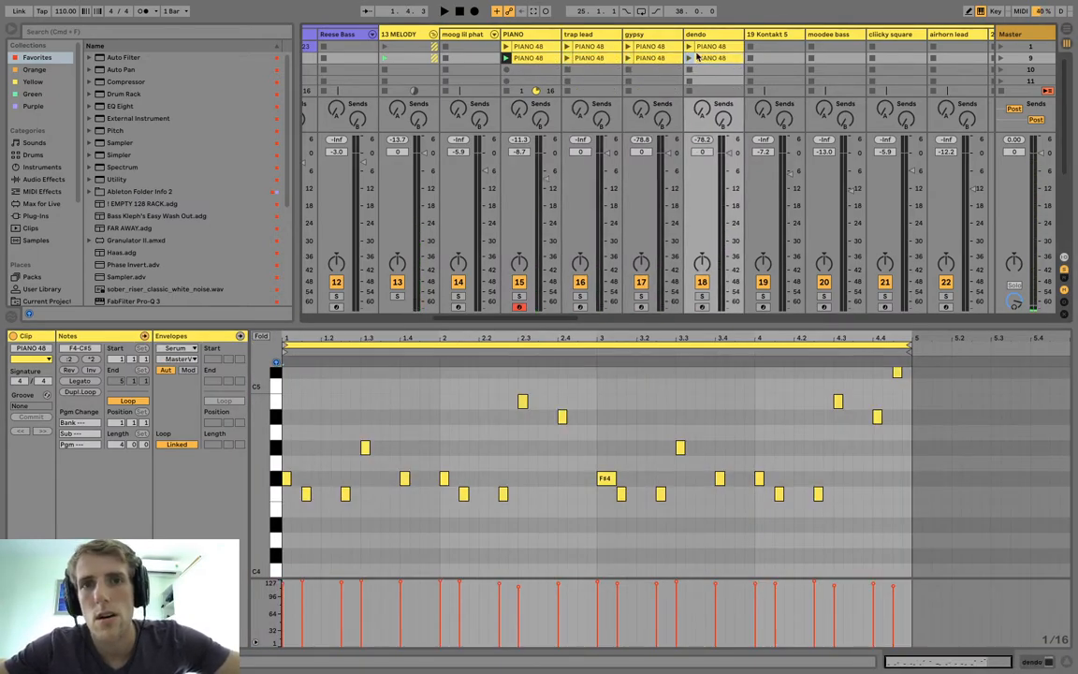
click(567, 58)
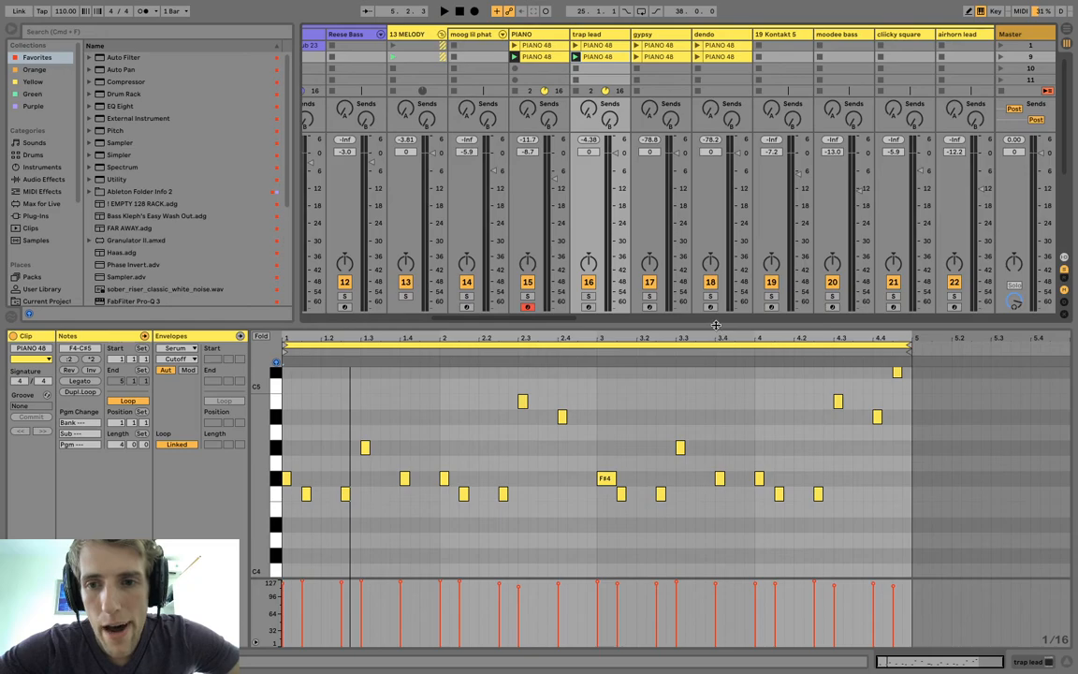
Enlarge the session view, then set the starting drums by stopping the clap clip and launching Main Beat's kick snare clip.
drag(744, 326, 760, 511)
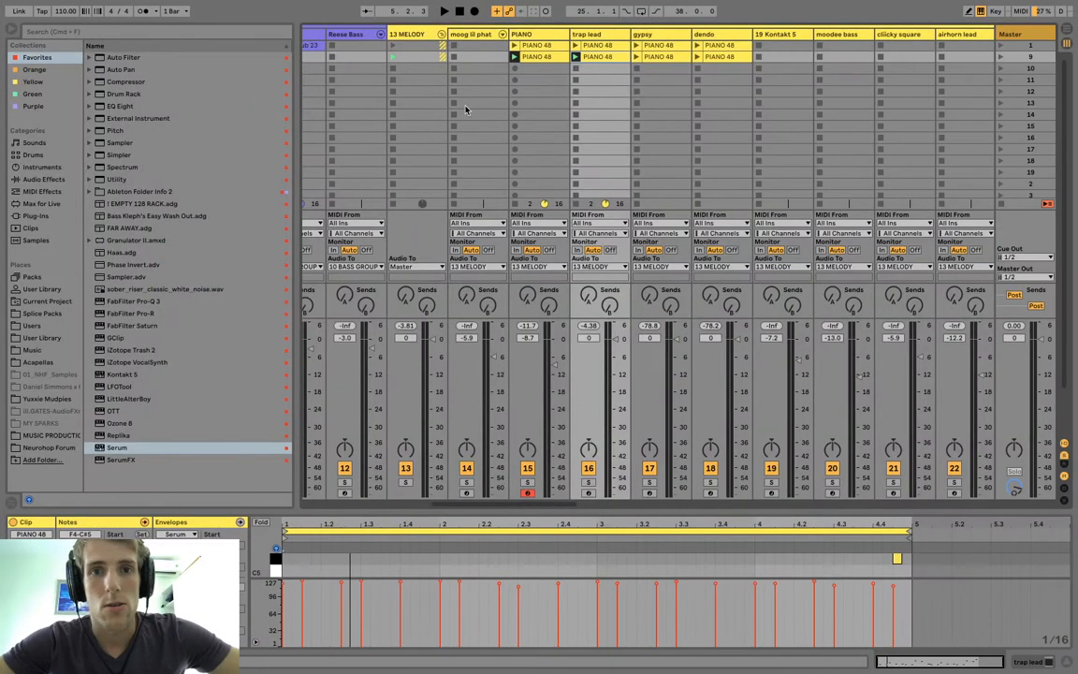
scroll(465, 109, left, 10)
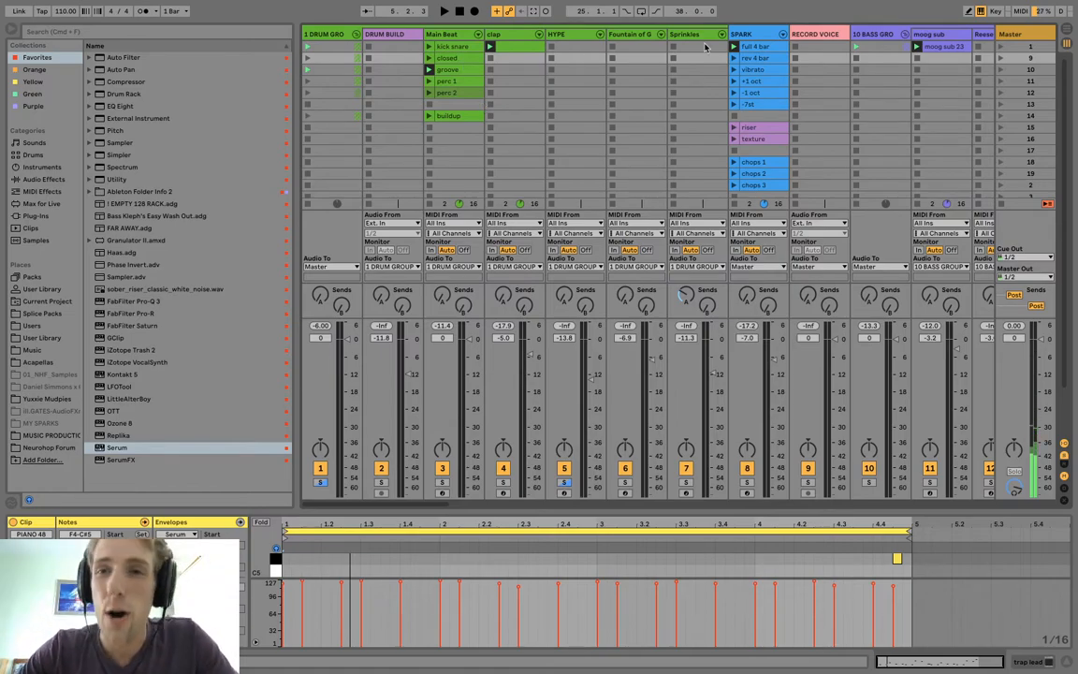
key(space)
key(space)
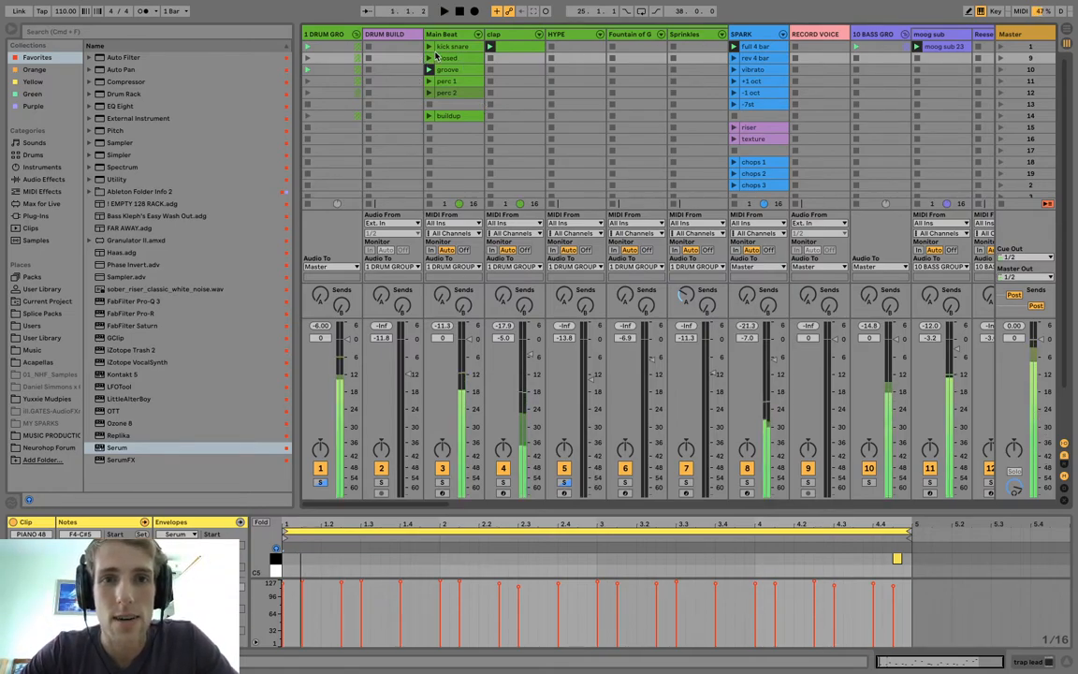
click(490, 58)
click(438, 48)
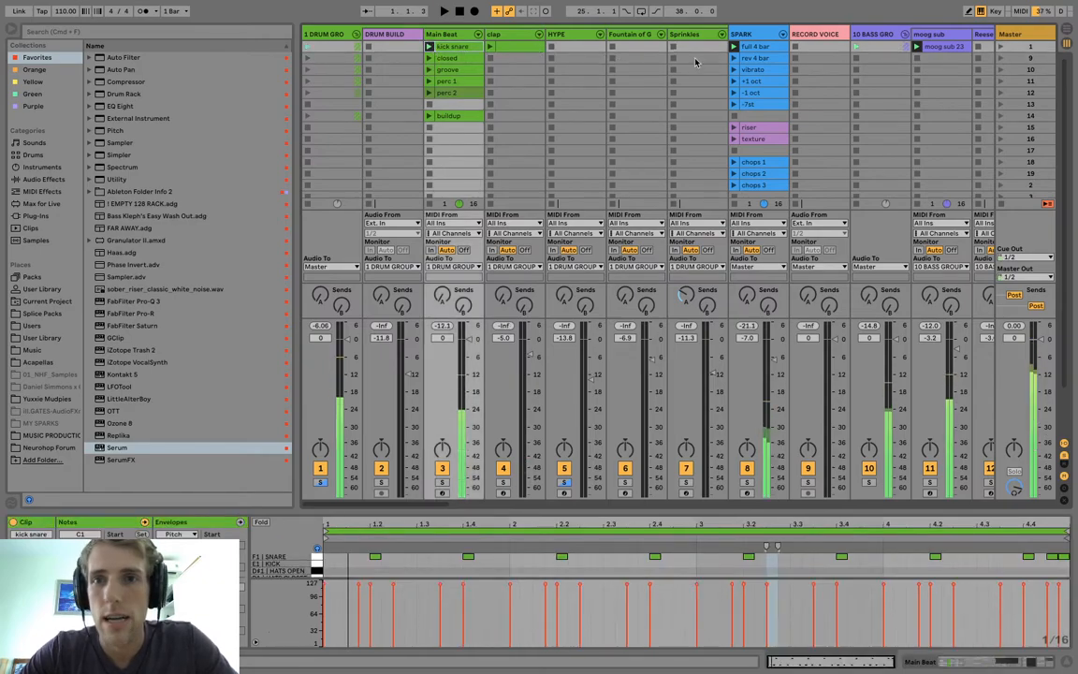
Check the starting clips and the empty arrangement, and start recording the session performance into the arrangement.
scroll(733, 56, right, 10)
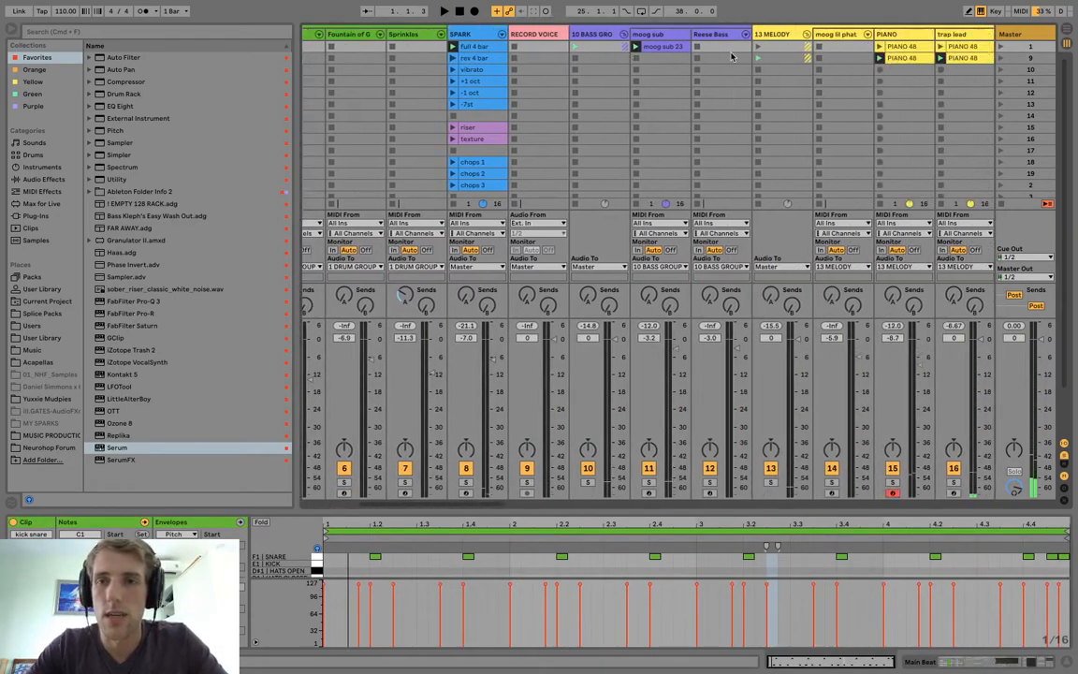
scroll(642, 80, left, 1)
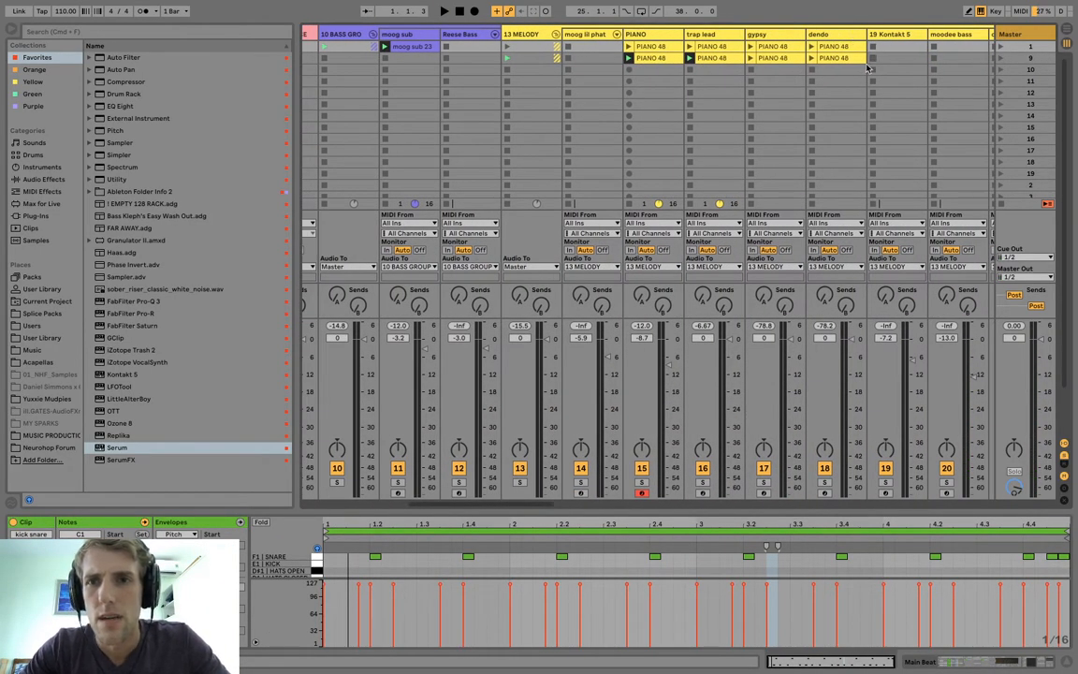
scroll(872, 64, left, 10)
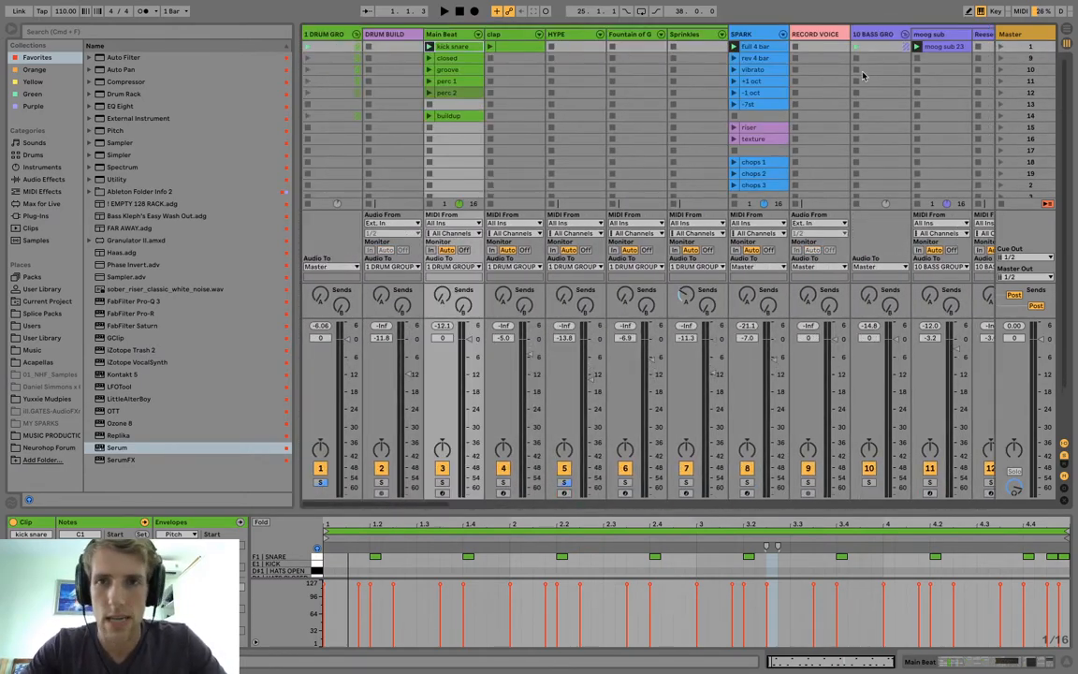
key(Tab)
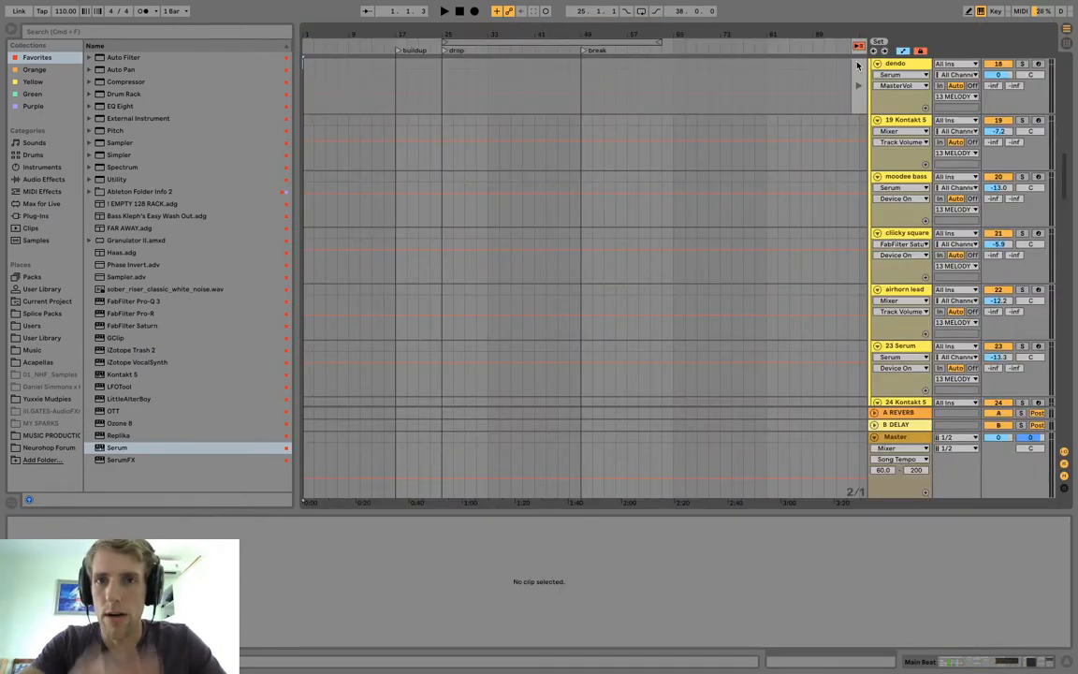
key(Tab)
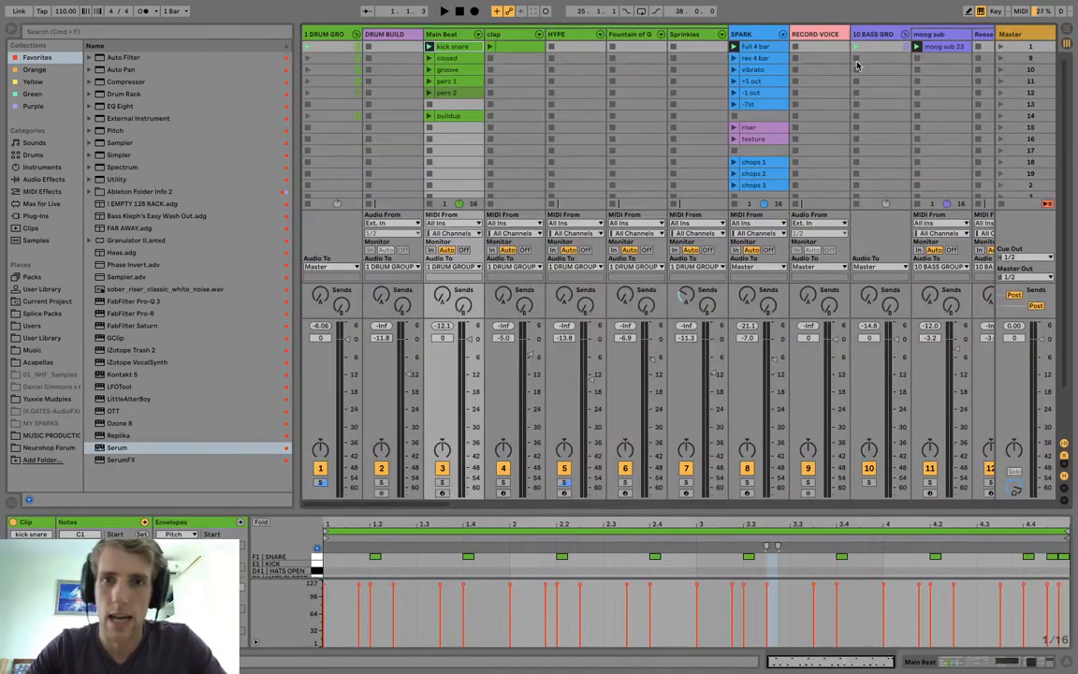
click(474, 11)
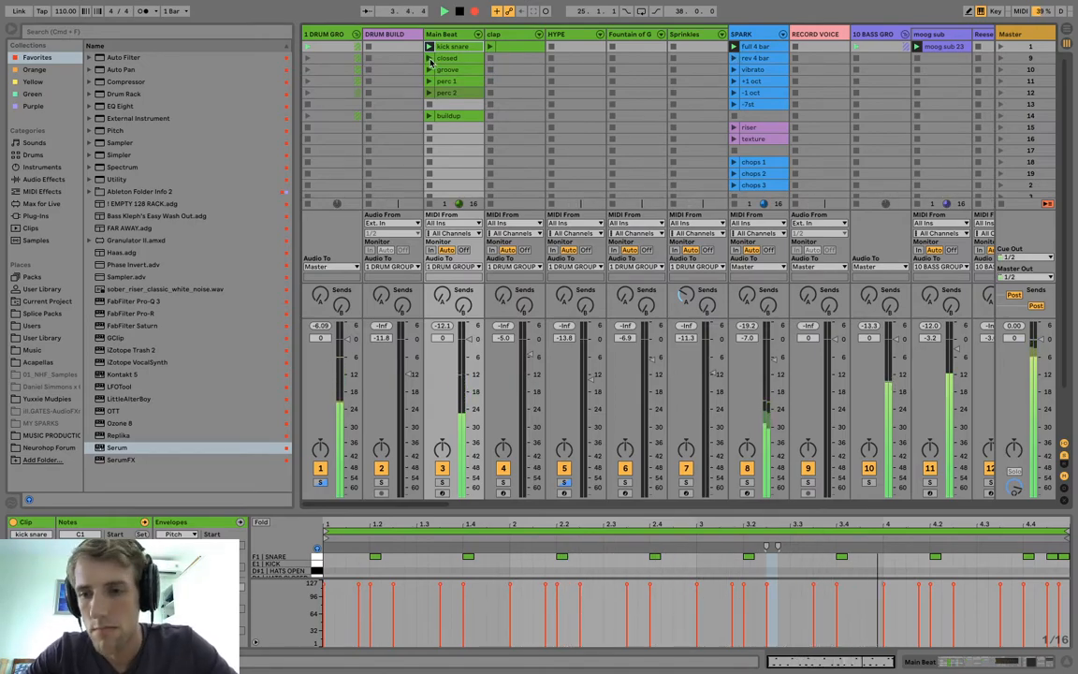
Perform the closed beat with SPARK's rev 4 bar clip, followed by the groove beat with vibrato and the clap clip.
click(444, 61)
click(735, 59)
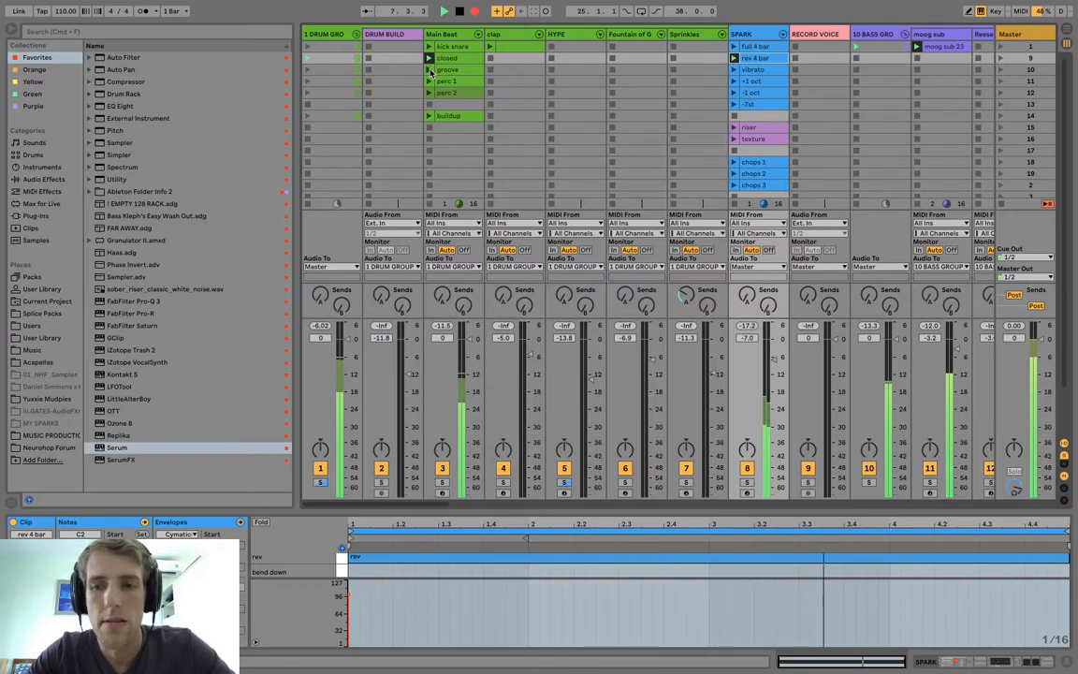
click(431, 70)
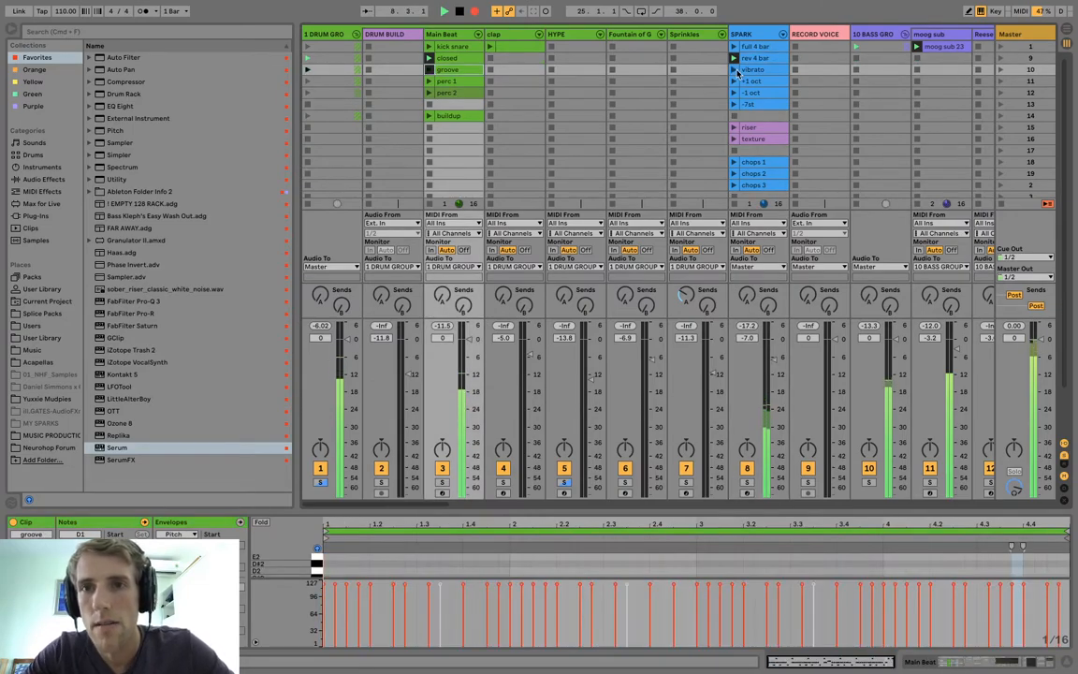
click(736, 70)
click(490, 48)
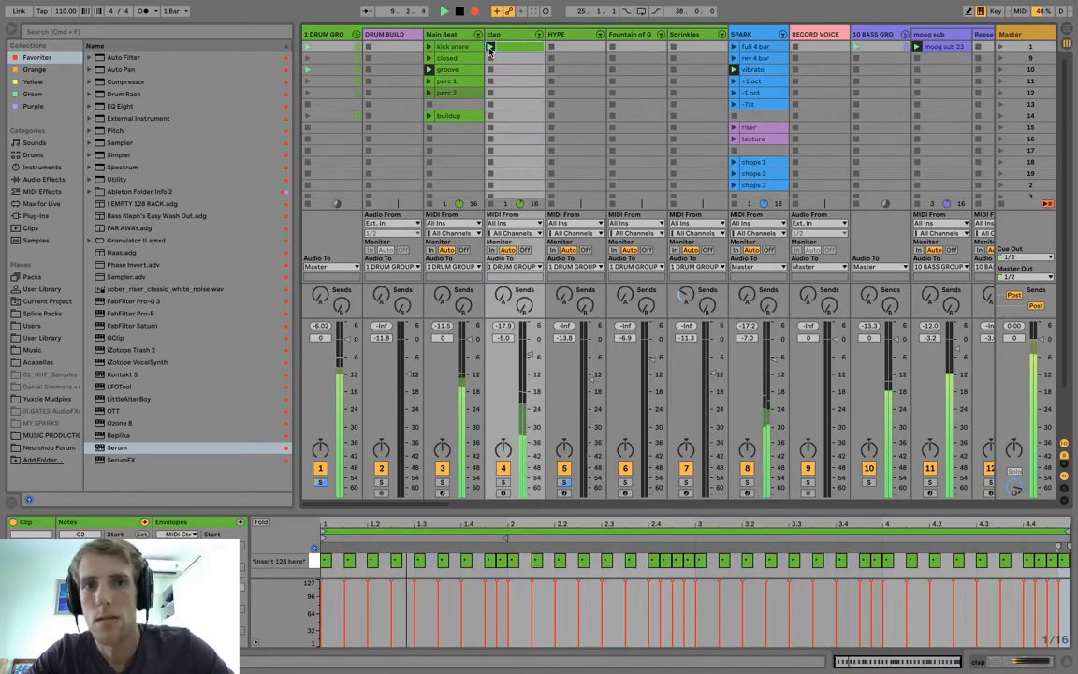
Launch Main Beat and SPARK clips in successive pairs: perc 1 with +1 oct, perc 2 with -1 oct, groove with -7st.
click(430, 84)
click(734, 82)
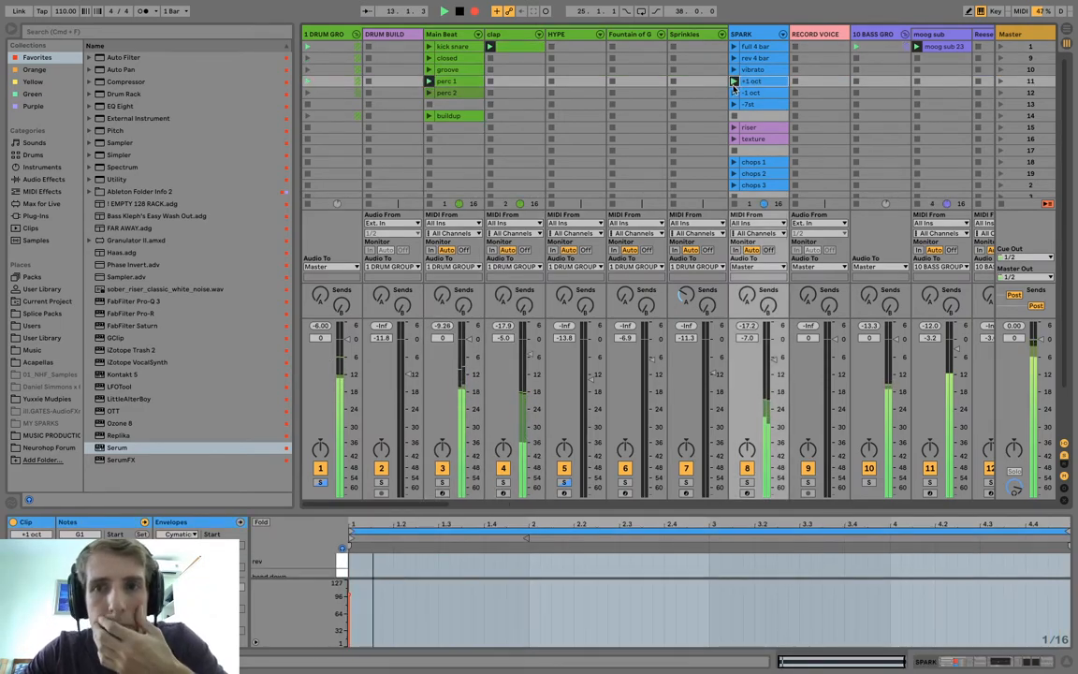
click(736, 93)
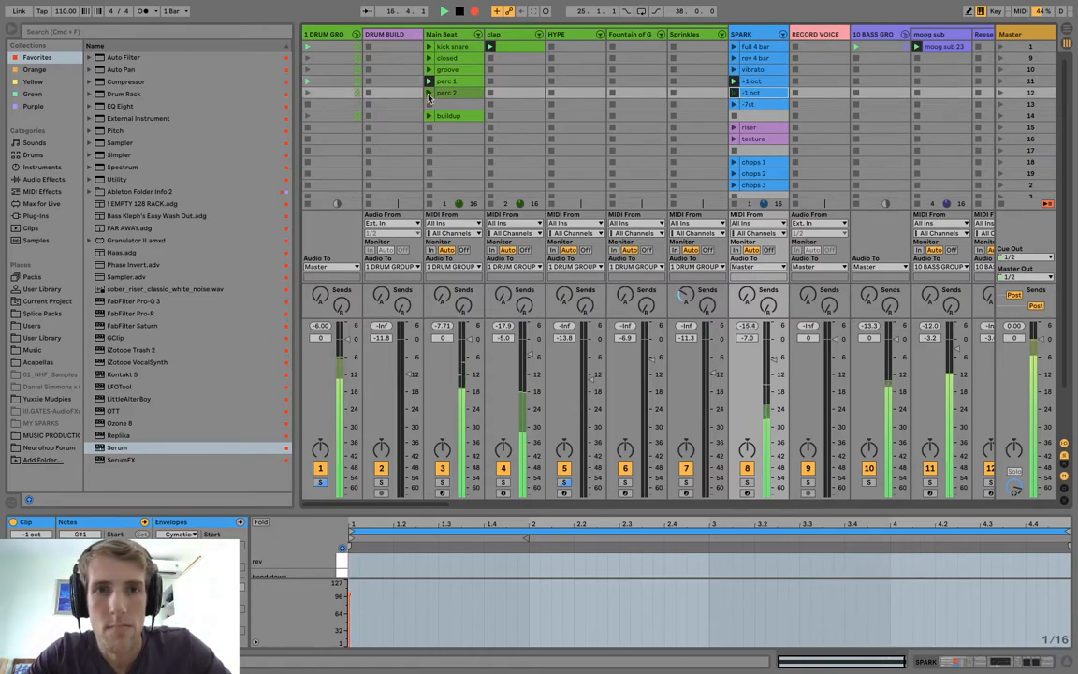
click(429, 93)
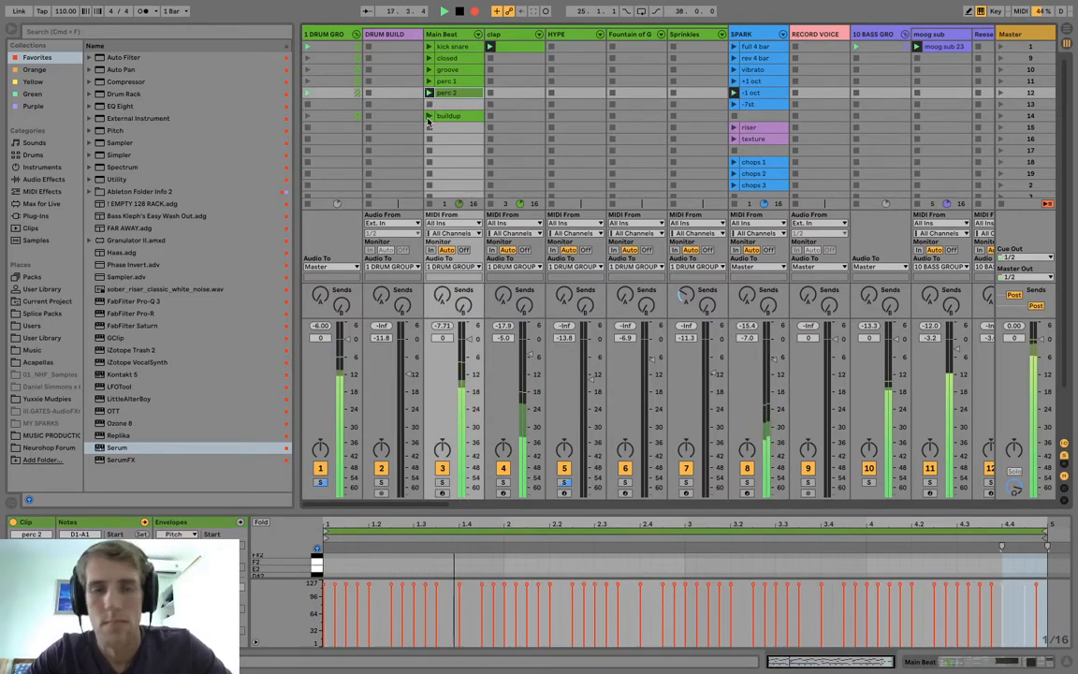
click(735, 107)
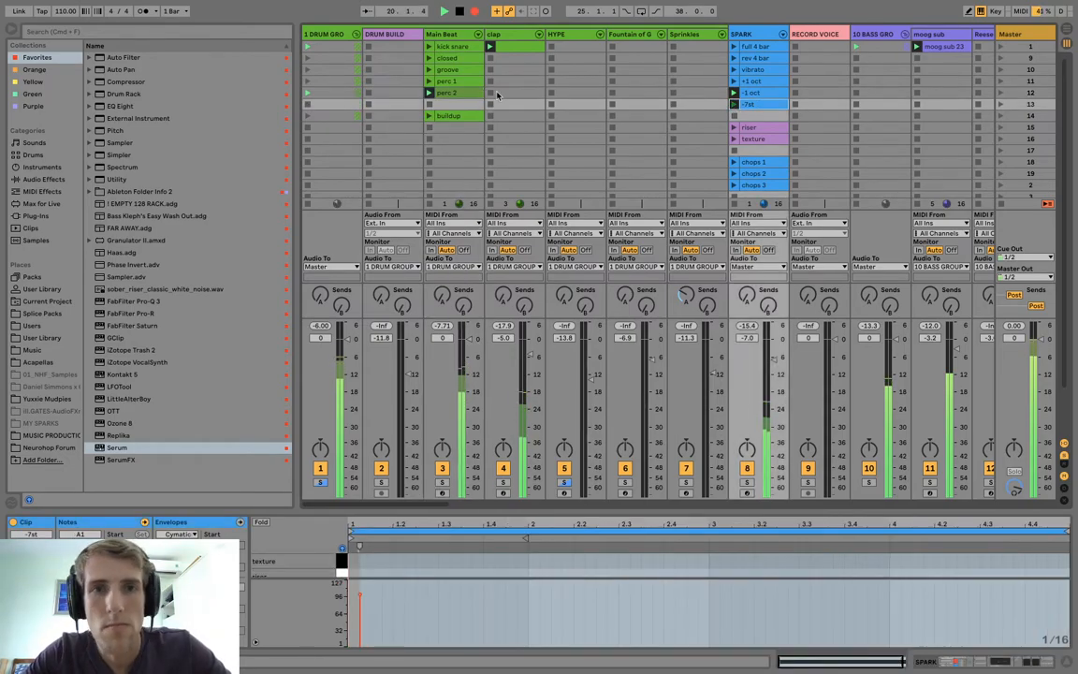
click(430, 70)
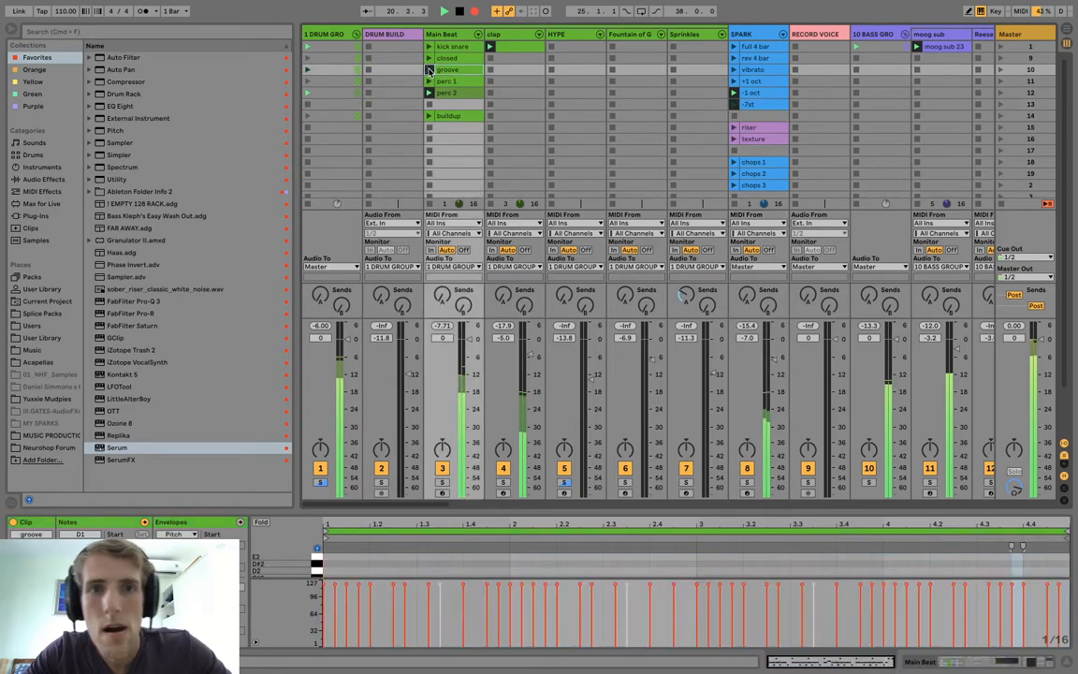
Perform SPARK's chops clips in turn: chops 2 with perc 1, chops 1 with perc 2, and chops 3 with groove.
click(744, 173)
click(432, 85)
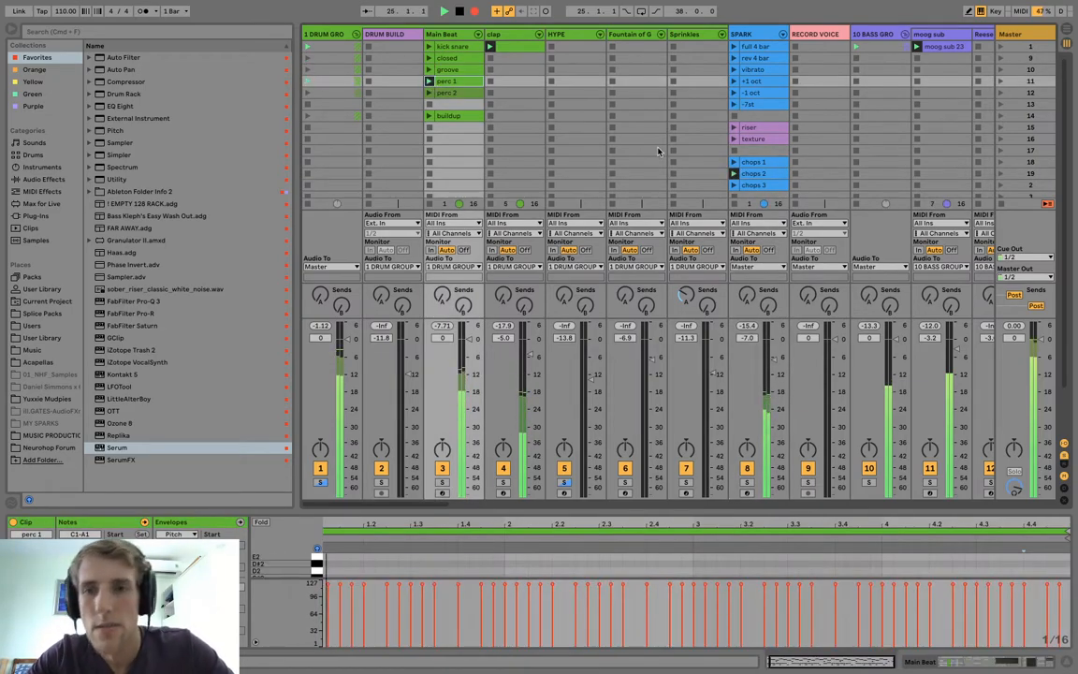
click(736, 164)
click(429, 93)
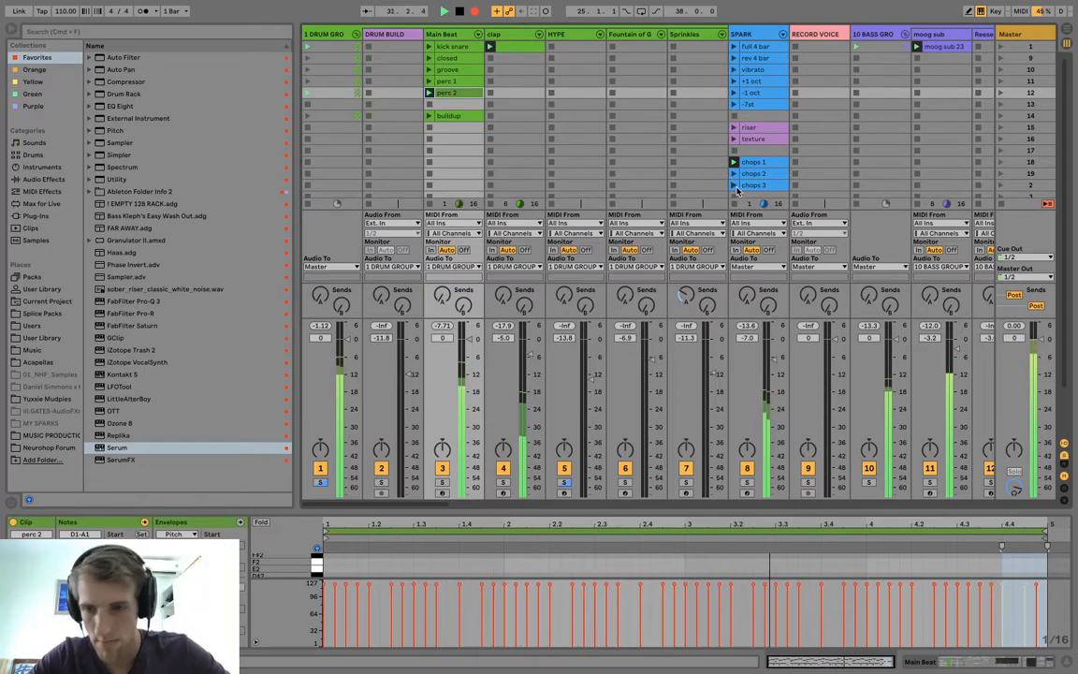
click(740, 186)
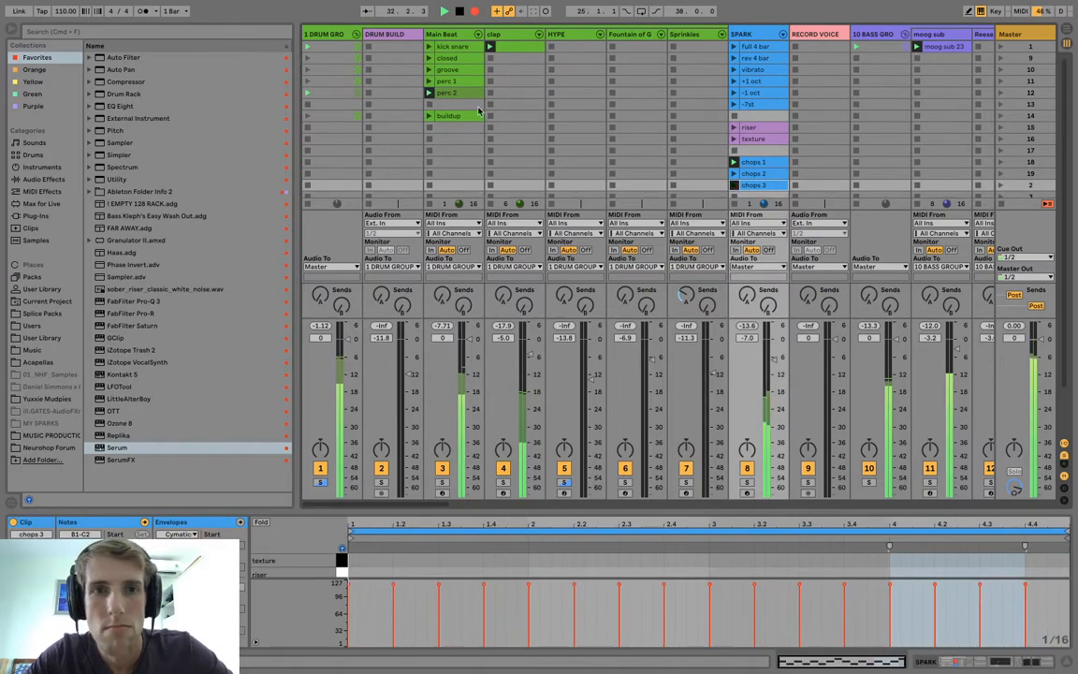
click(429, 69)
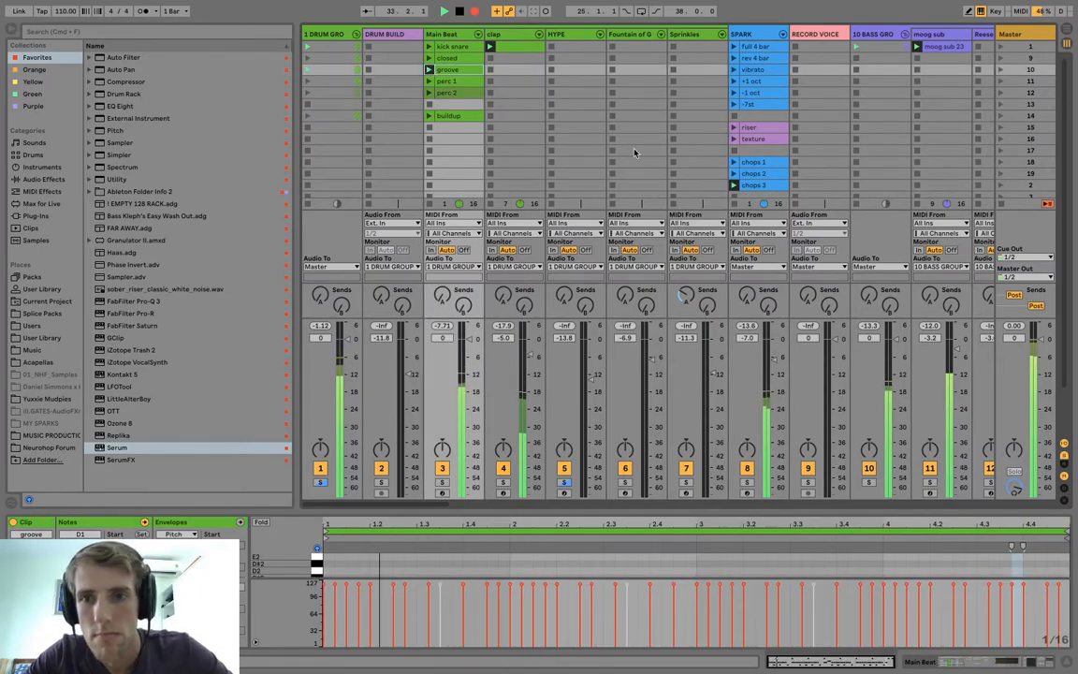
Launch the buildup clips on both the SPARK and Main Beat tracks.
scroll(633, 151, down, 3)
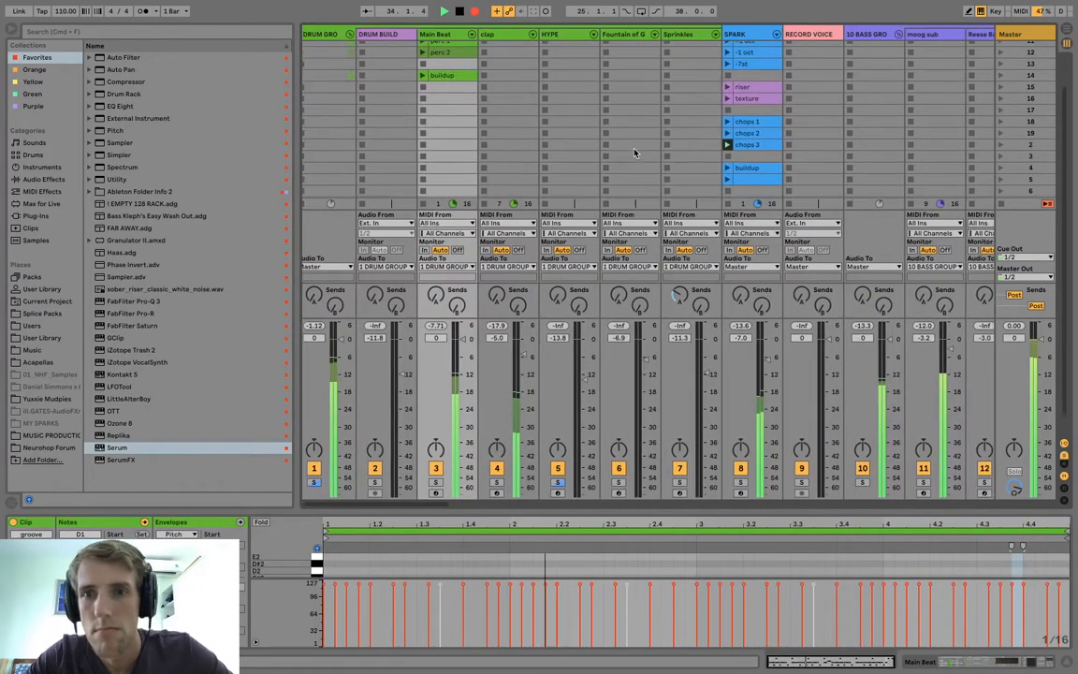
scroll(633, 152, up, 1)
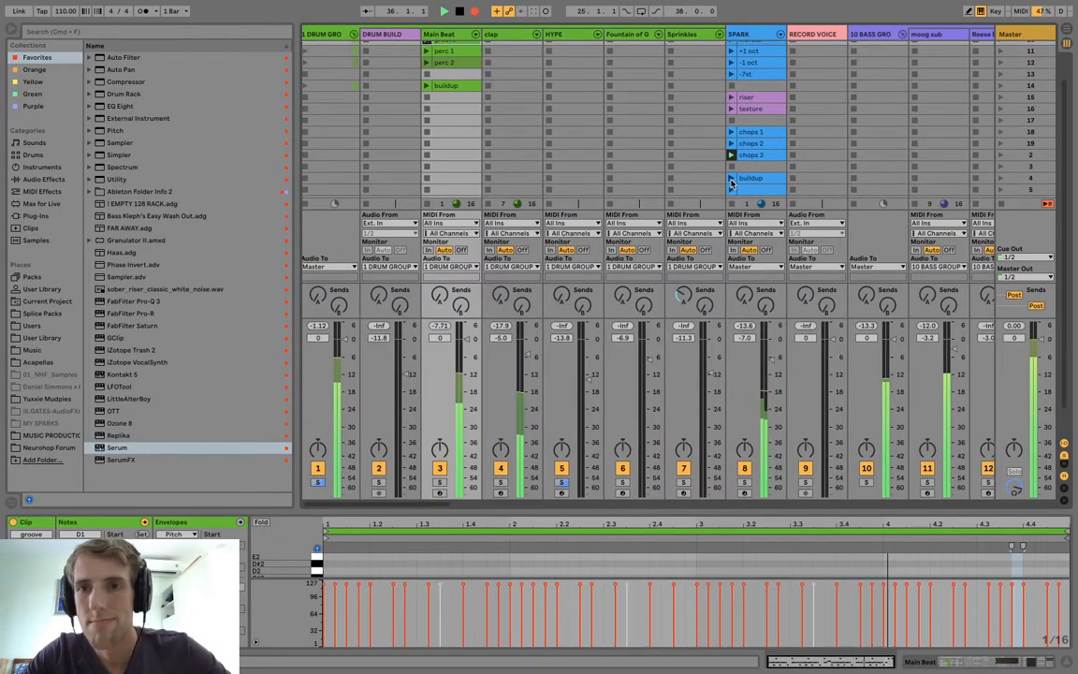
click(731, 178)
click(428, 86)
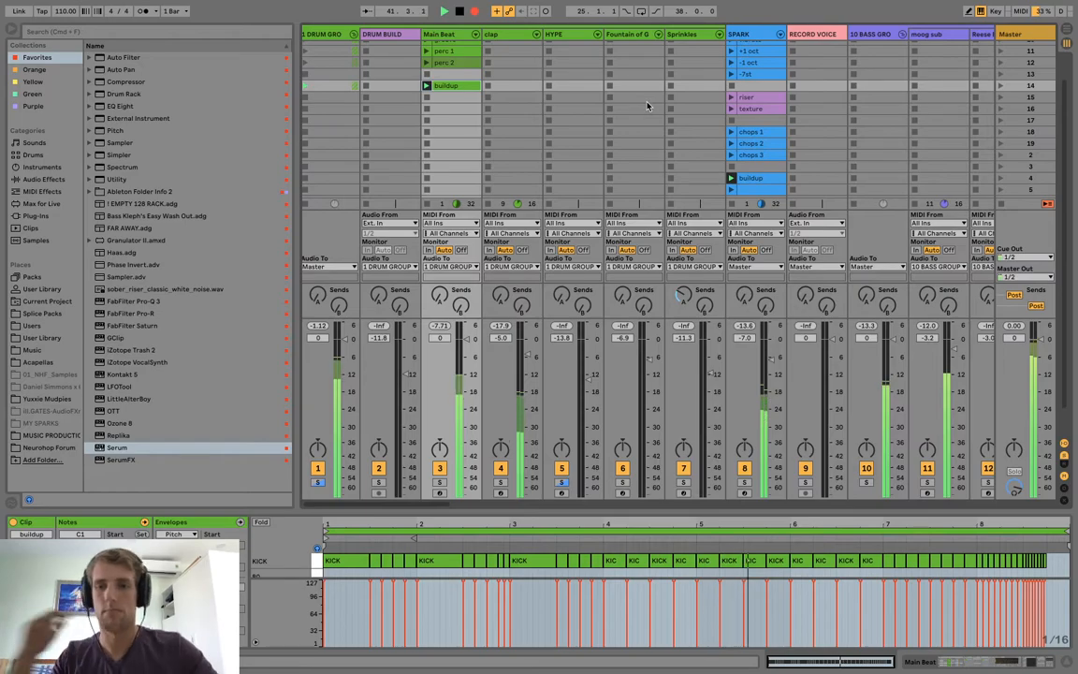
Drop out of the buildup by launching SPARK's full 4 bar clip and Main Beat's kick snare clip.
scroll(658, 89, up, 2)
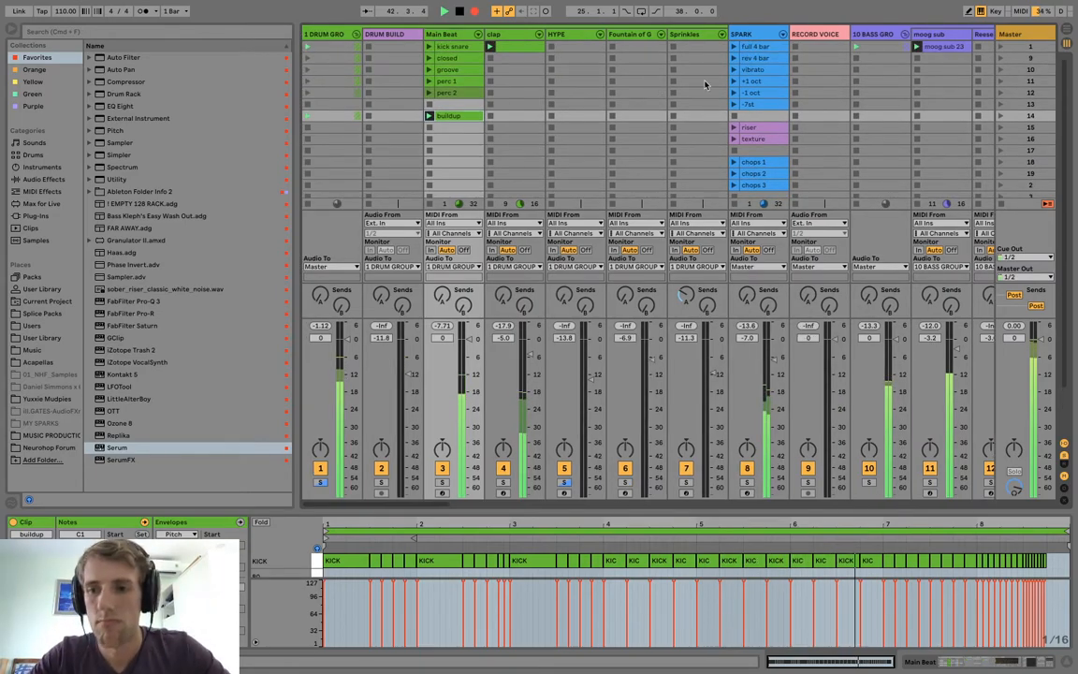
click(744, 47)
click(430, 47)
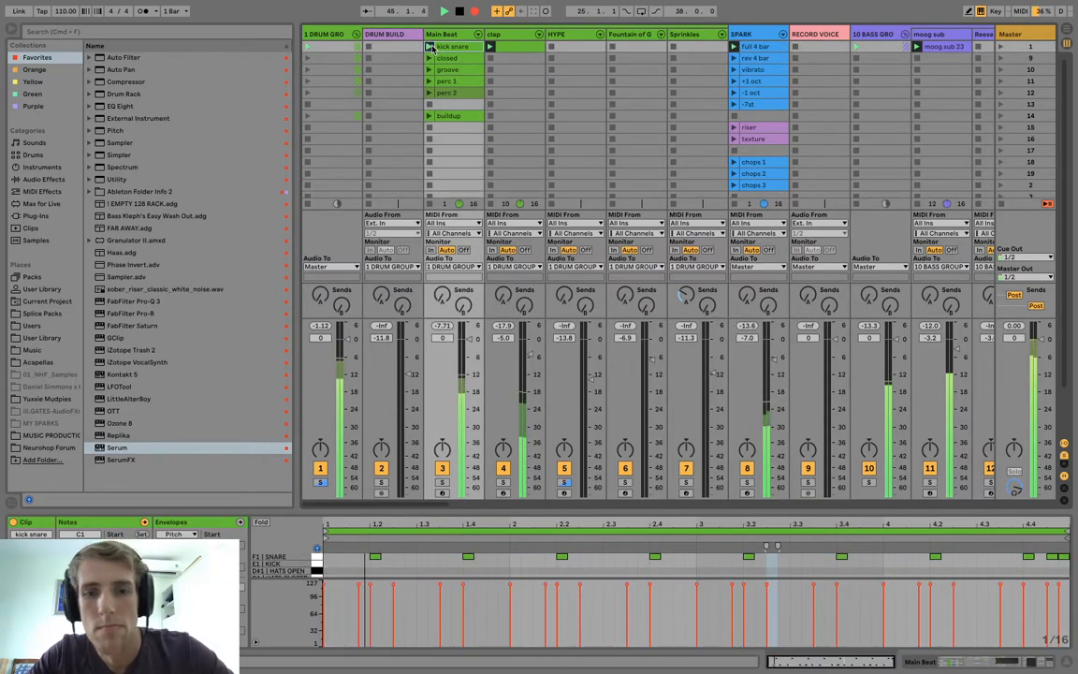
Switch the melody from trap lead to gypsy's scene 9 clip, and on to dendo's scene 9 and scene 1 clips.
scroll(803, 126, right, 5)
scroll(803, 126, right, 3)
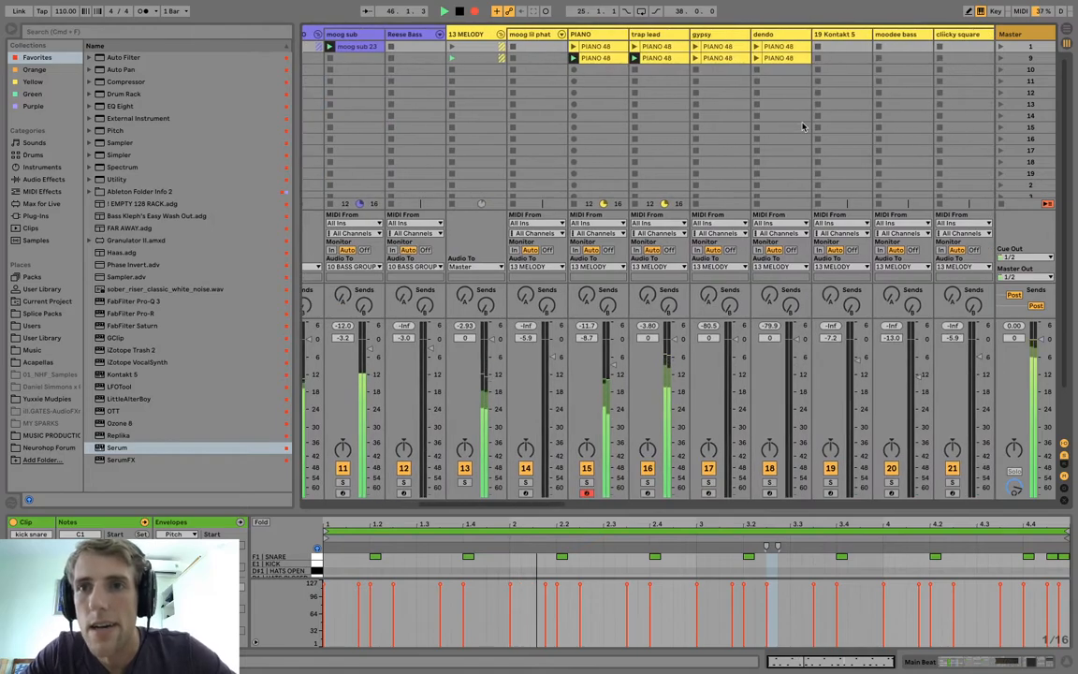
scroll(674, 53, right, 2)
scroll(674, 53, right, 1)
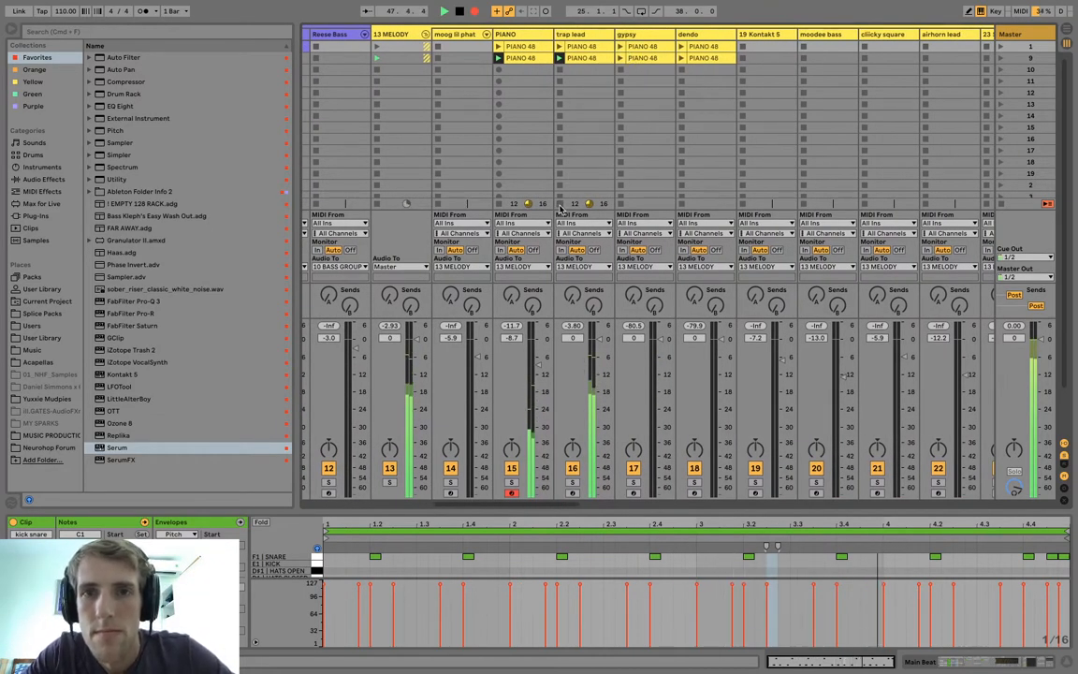
click(620, 60)
click(619, 58)
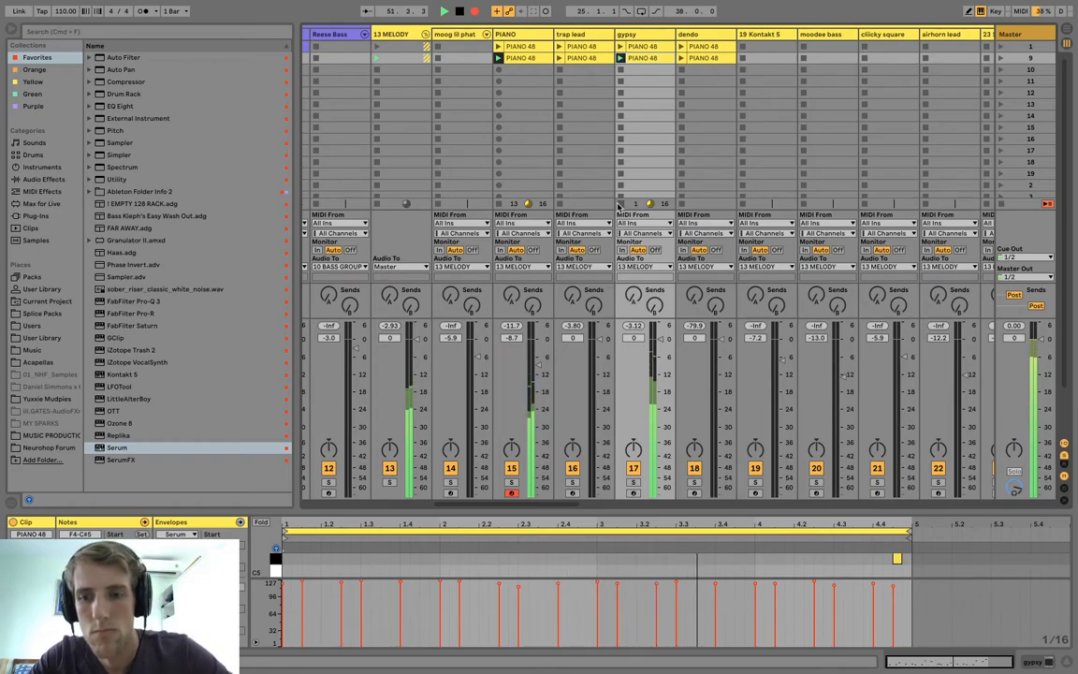
click(688, 58)
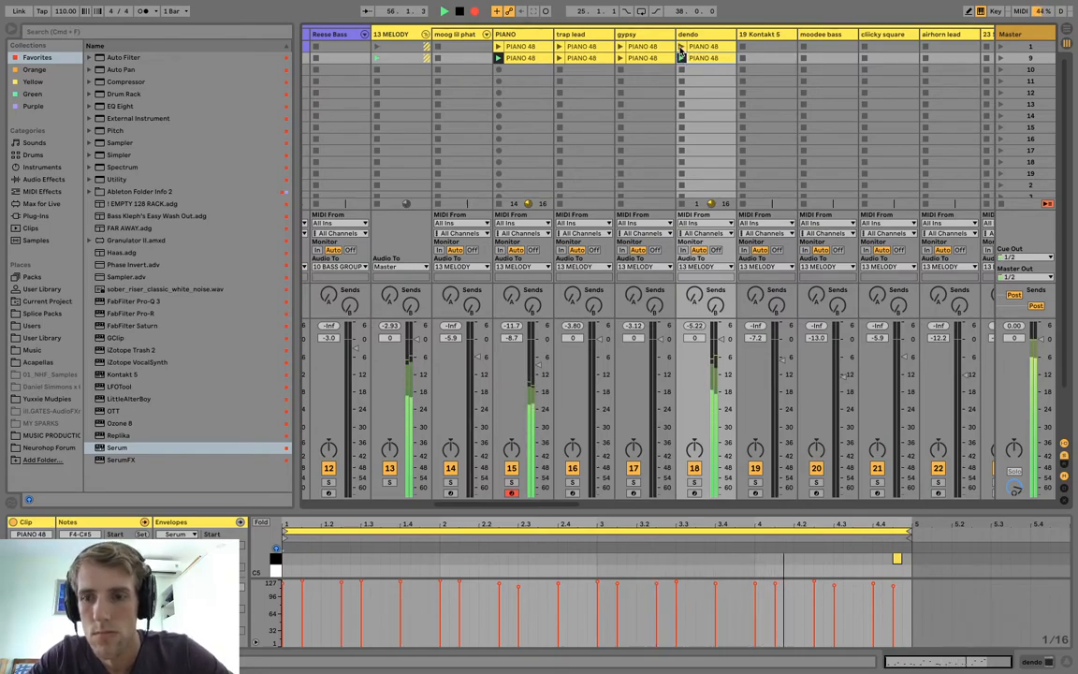
click(682, 47)
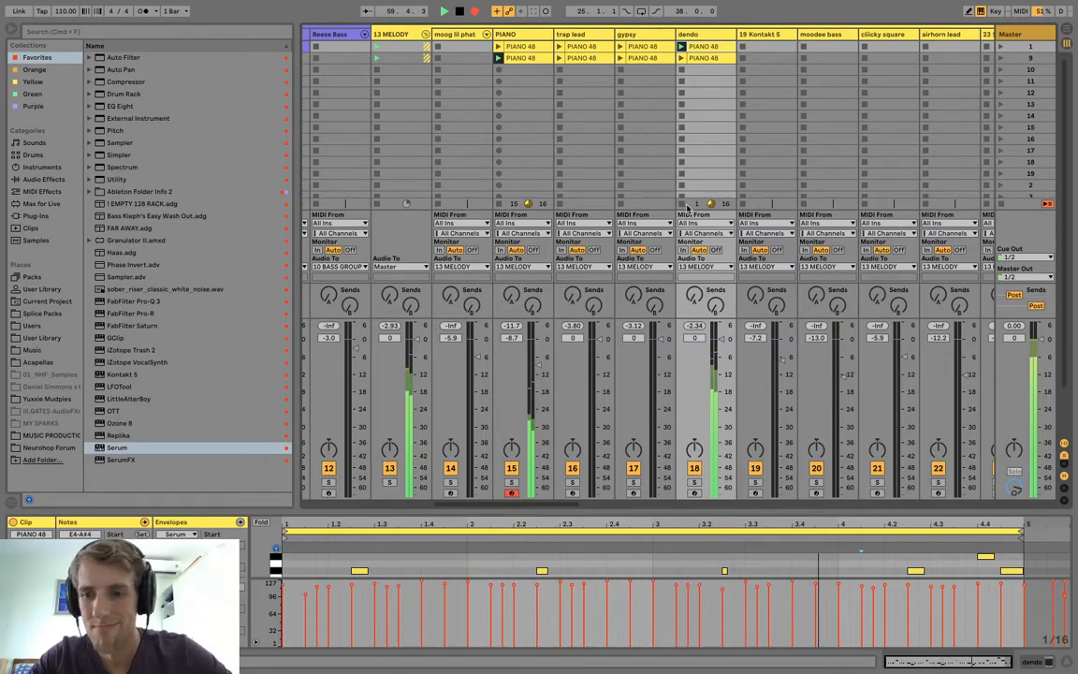
Finish the melody performance with the scene 1 clips of gypsy, trap lead and PIANO in turn, stopping dendo and gypsy along the way.
click(620, 47)
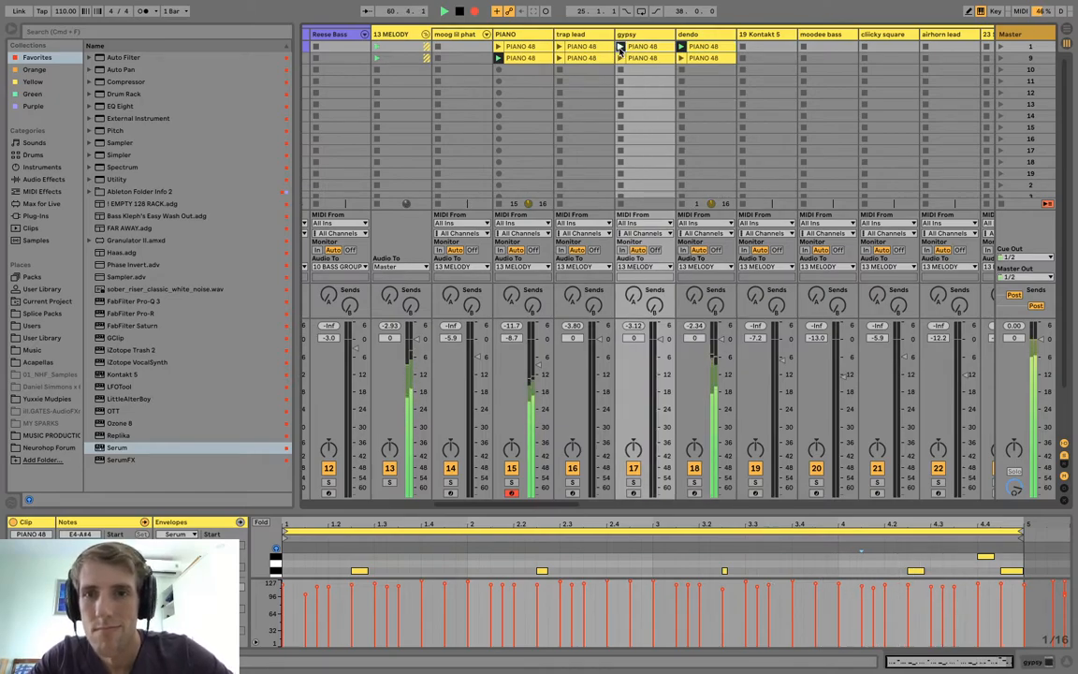
click(681, 205)
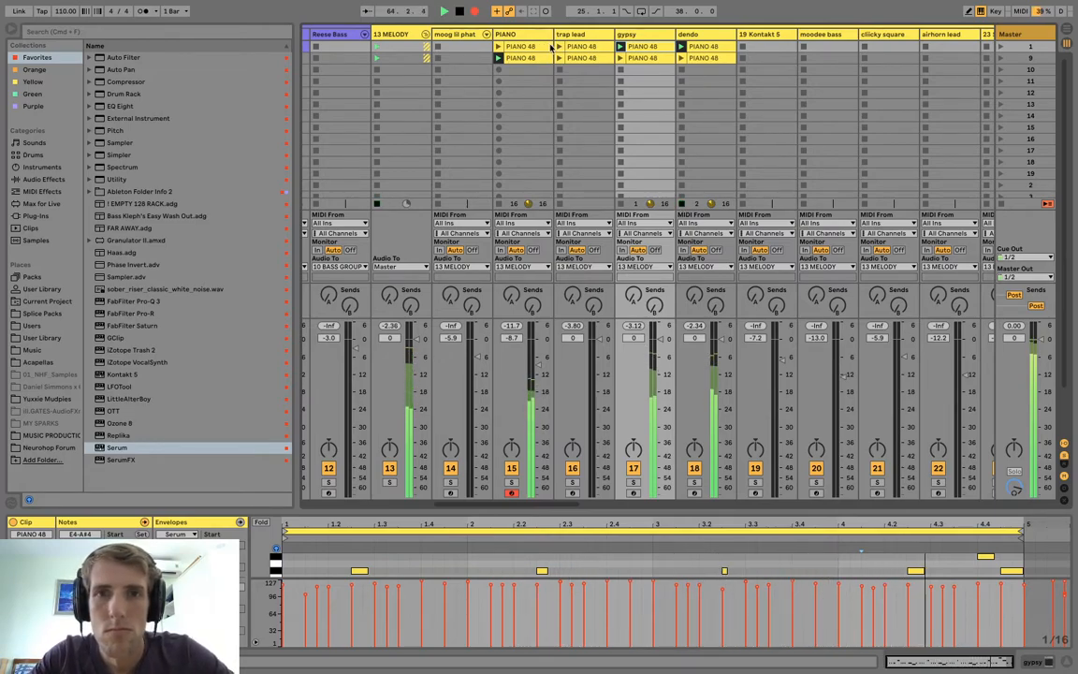
click(558, 47)
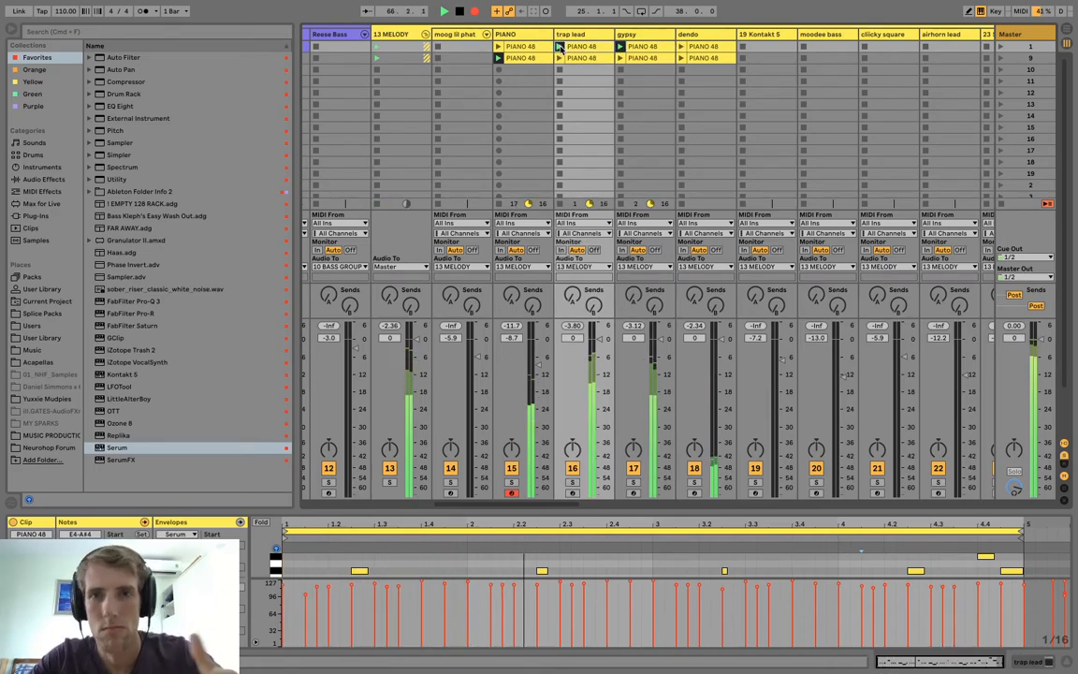
click(621, 204)
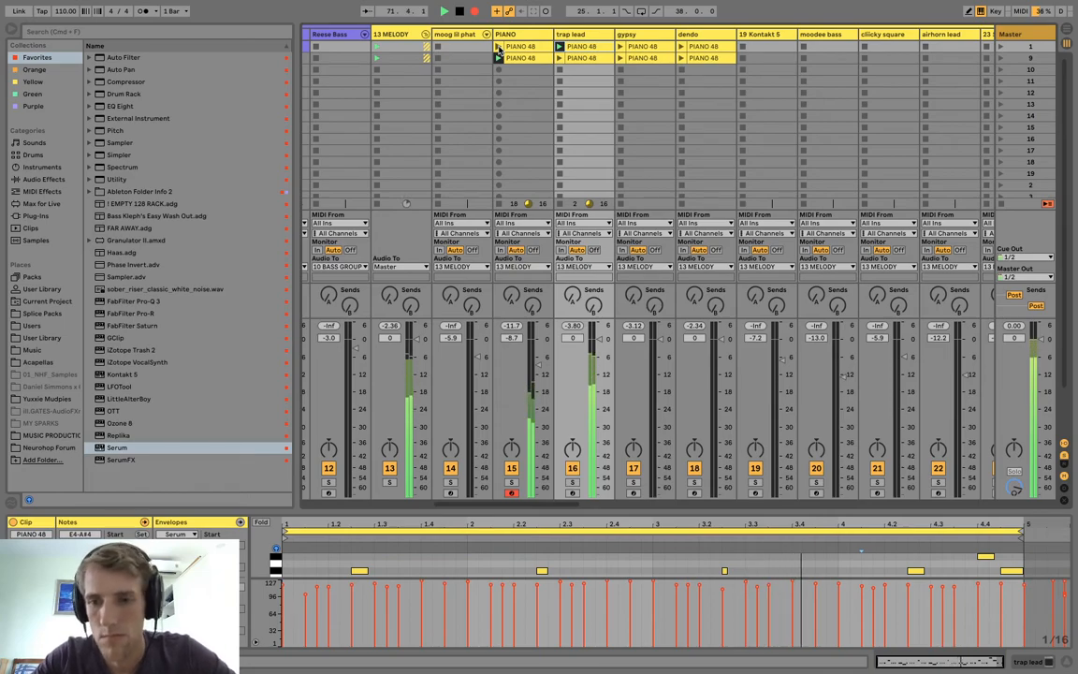
click(506, 56)
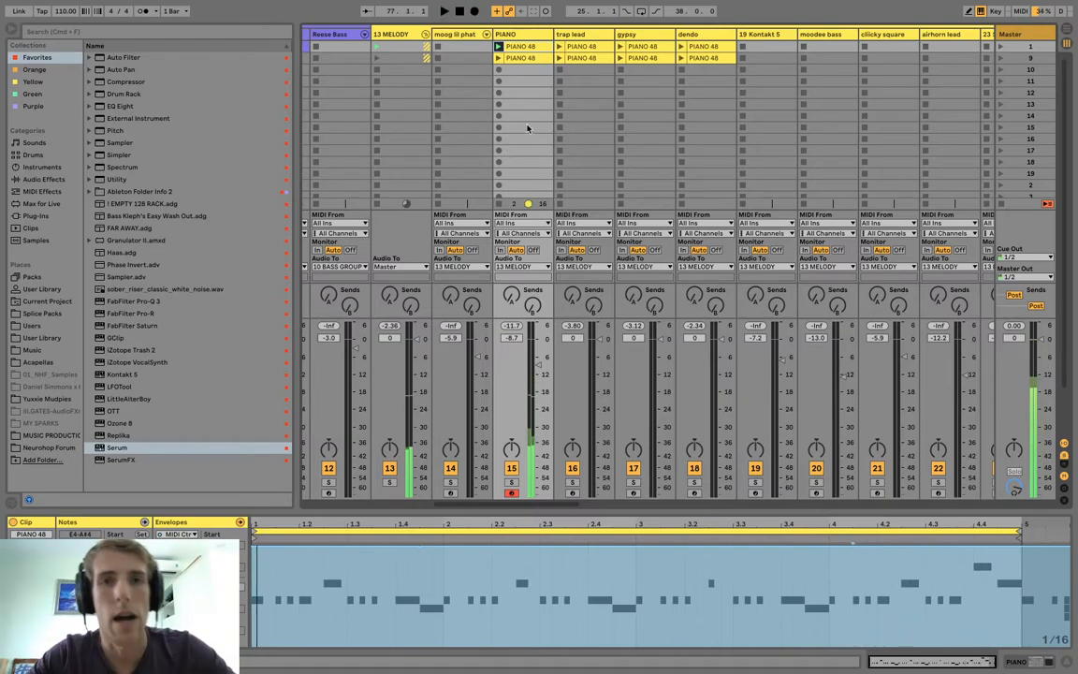
Switch to the Arrangement View and return all tracks to playing the recorded arrangement.
scroll(497, 118, left, 5)
scroll(497, 119, left, 6)
key(Tab)
scroll(814, 83, up, 12)
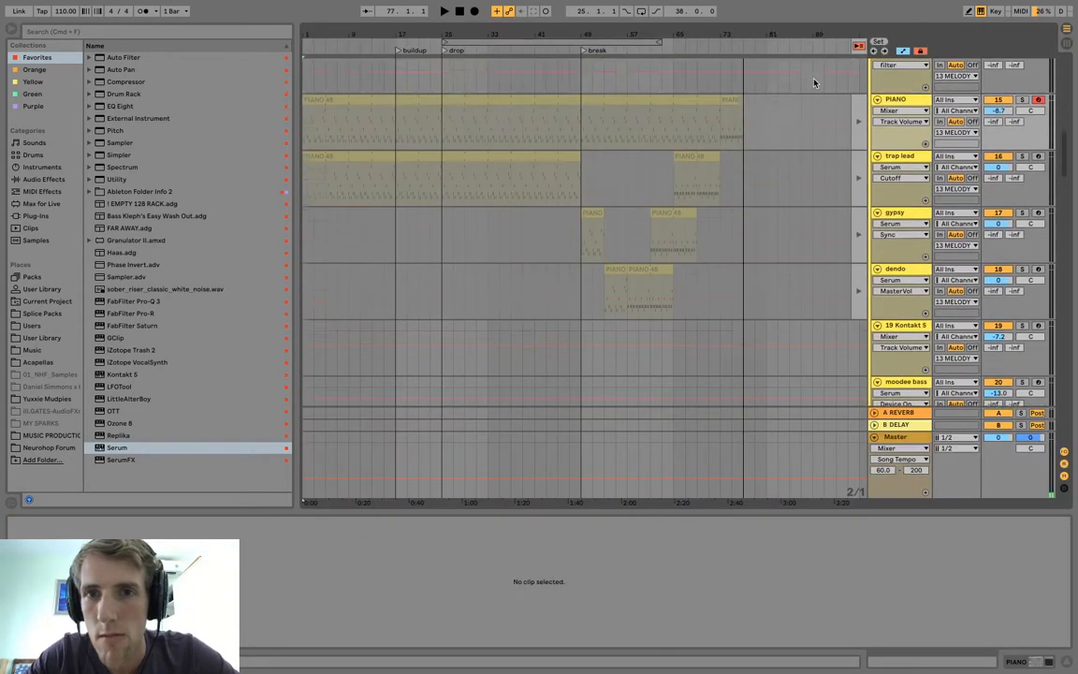
scroll(816, 84, down, 15)
scroll(577, 282, up, 20)
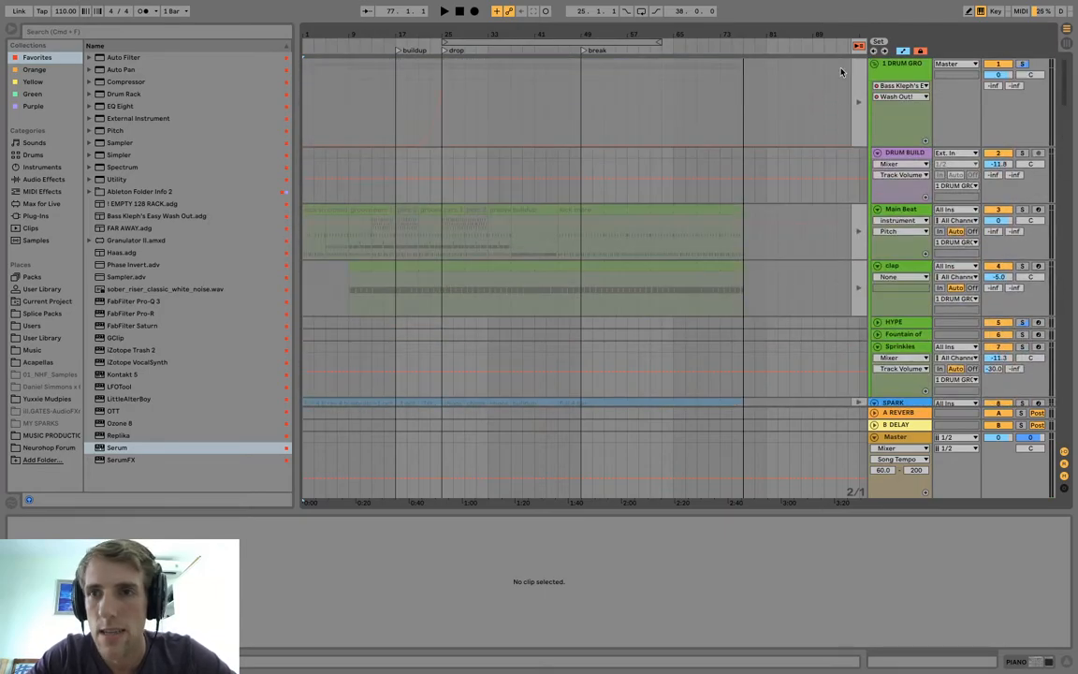
click(859, 47)
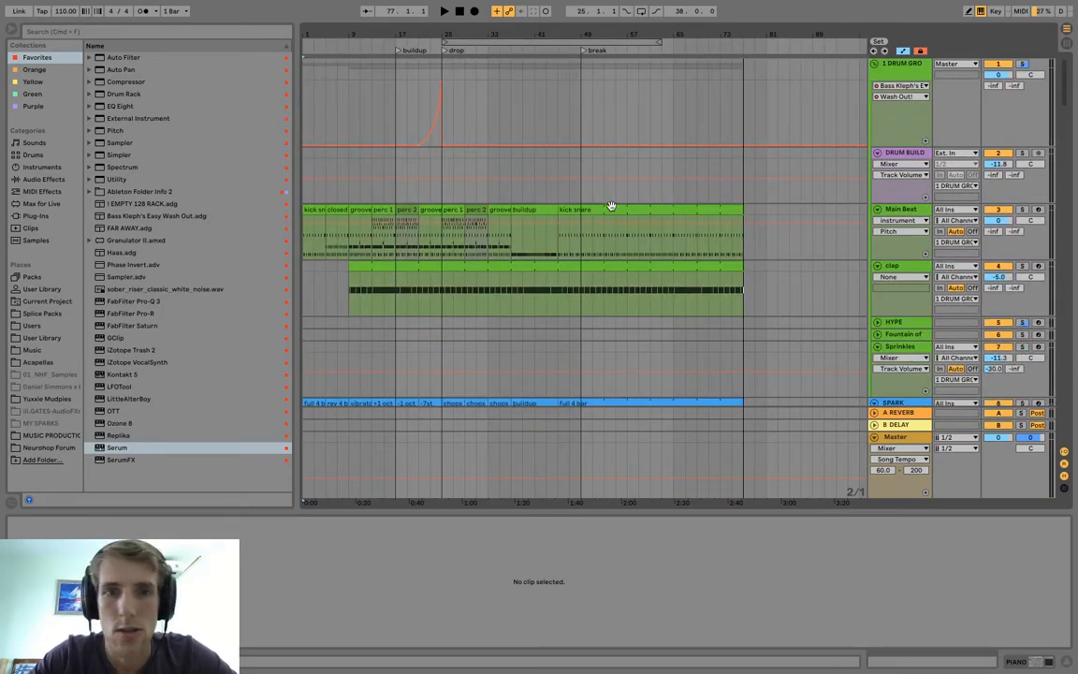
Deactivate the PIANO and trap lead clips from the song's start up to the buildup marker at bar 17.
click(328, 257)
scroll(347, 281, down, 8)
scroll(352, 293, down, 5)
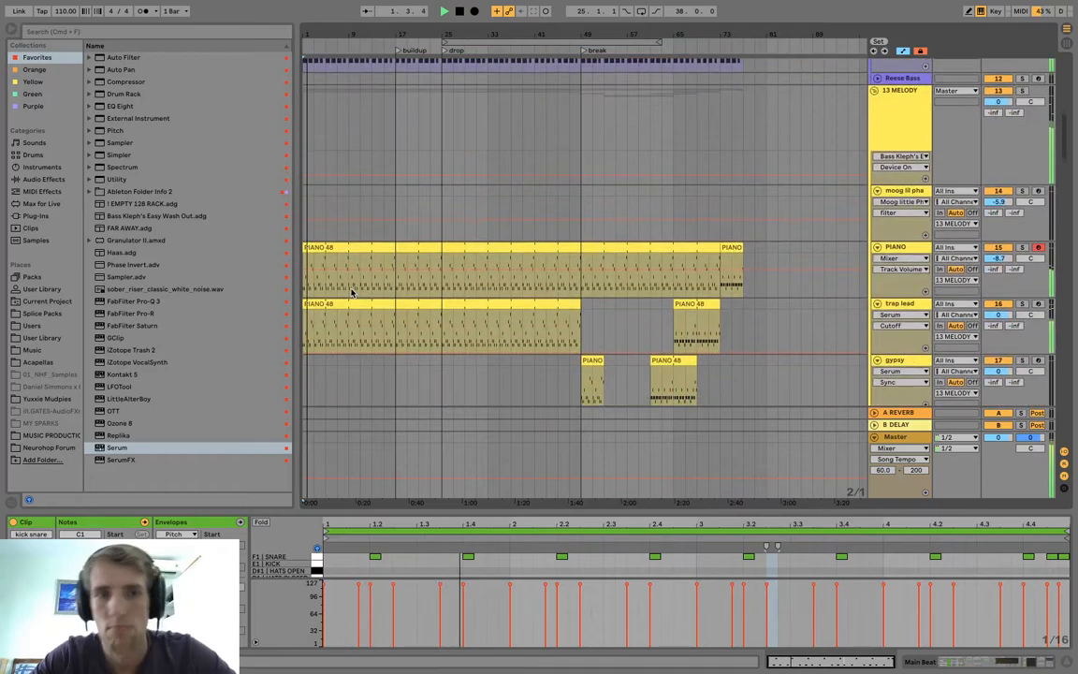
click(301, 291)
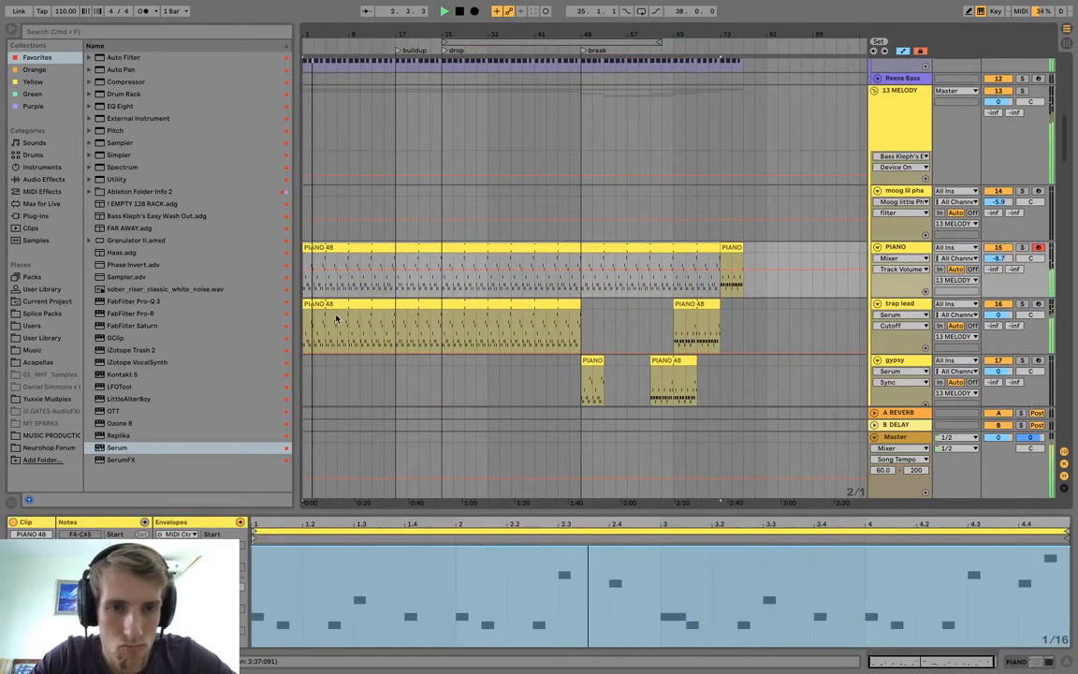
drag(397, 334, 213, 237)
key(space)
key(0)
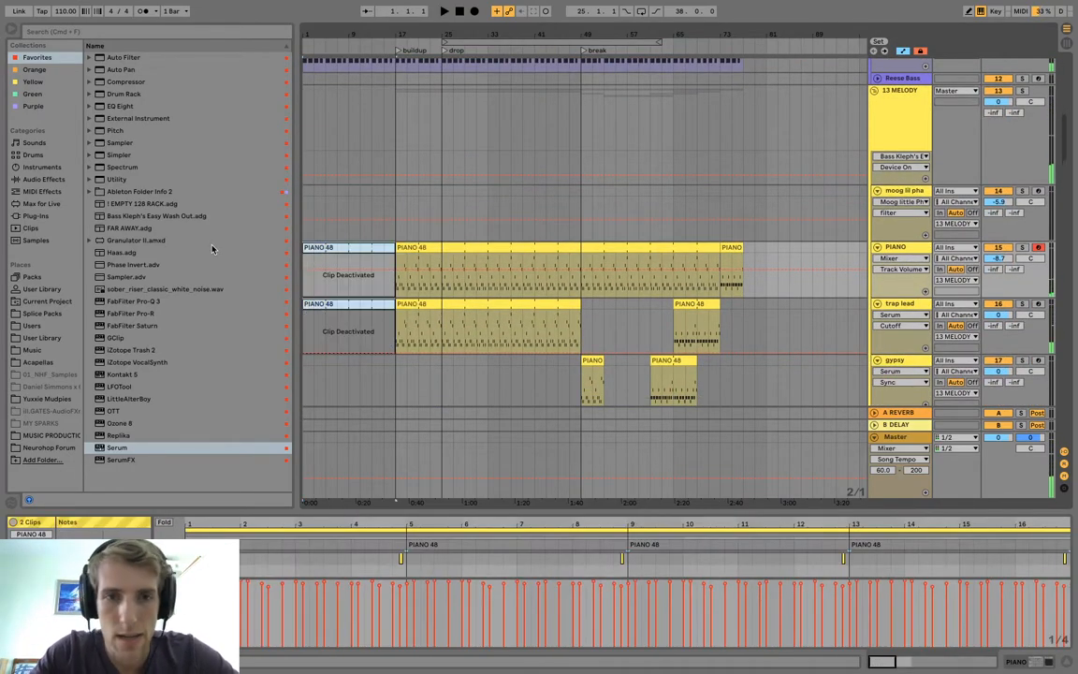
Show the CHOPS track's instrument rack, and arm the VOCAL CHANTS track for recording.
click(367, 203)
scroll(367, 203, down, 10)
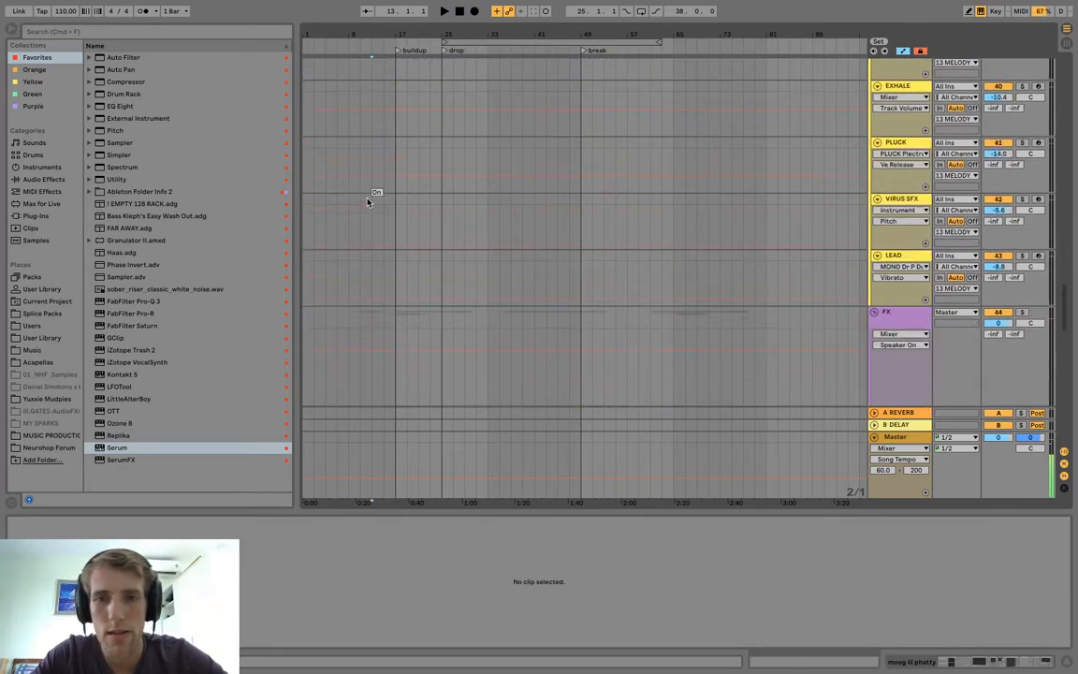
click(884, 274)
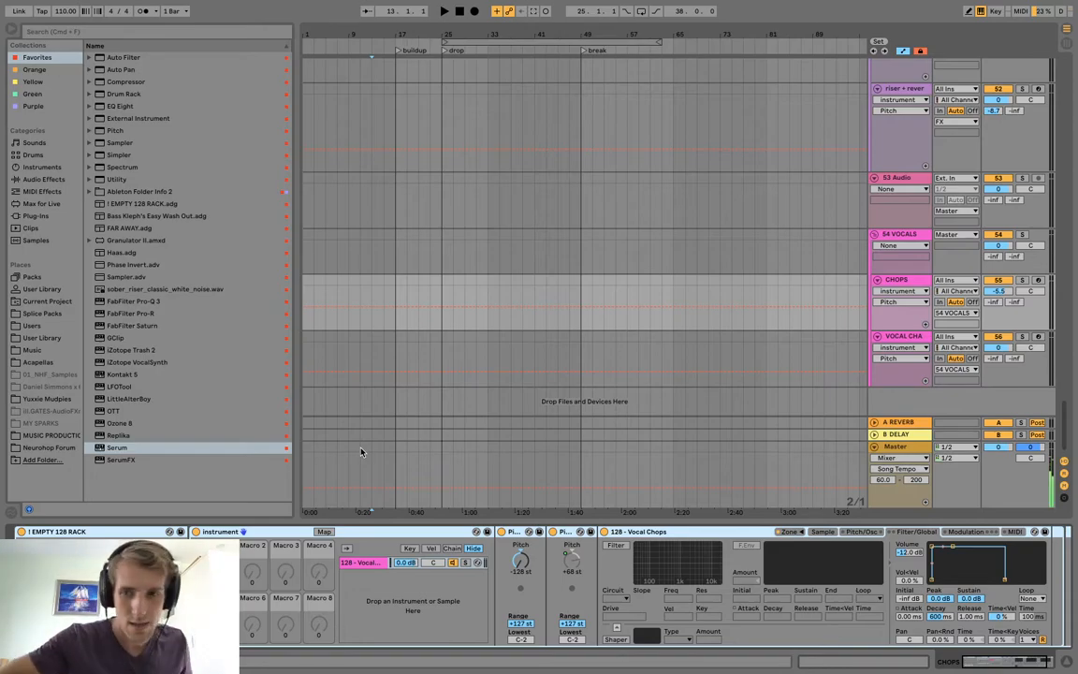
click(1030, 333)
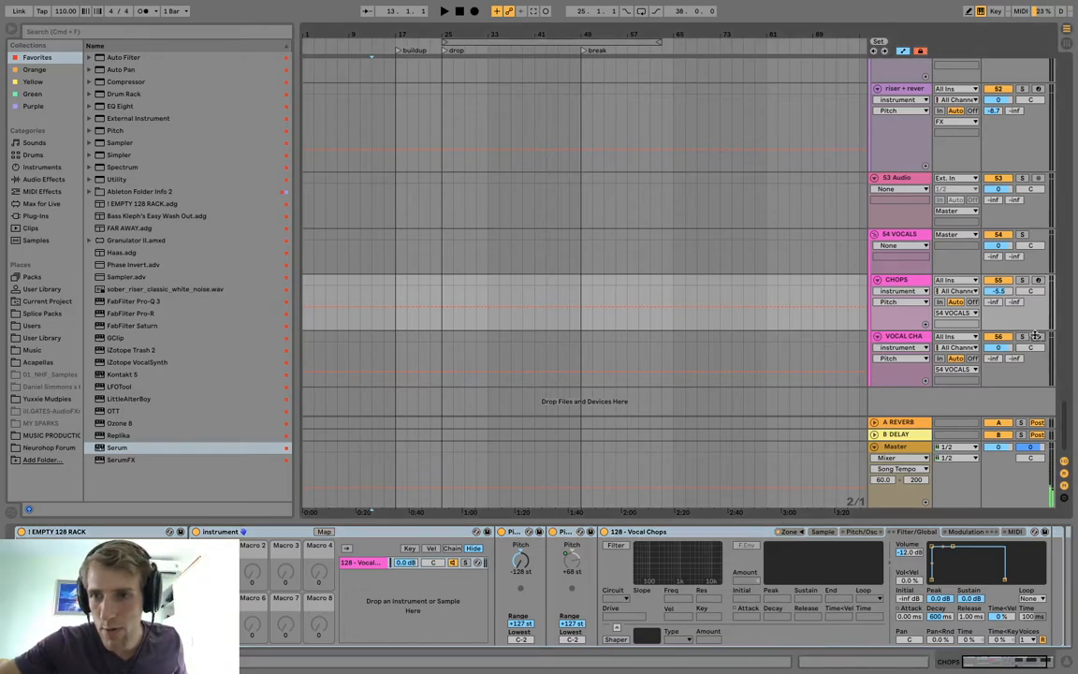
scroll(919, 290, down, 3)
double_click(896, 263)
key(Delete)
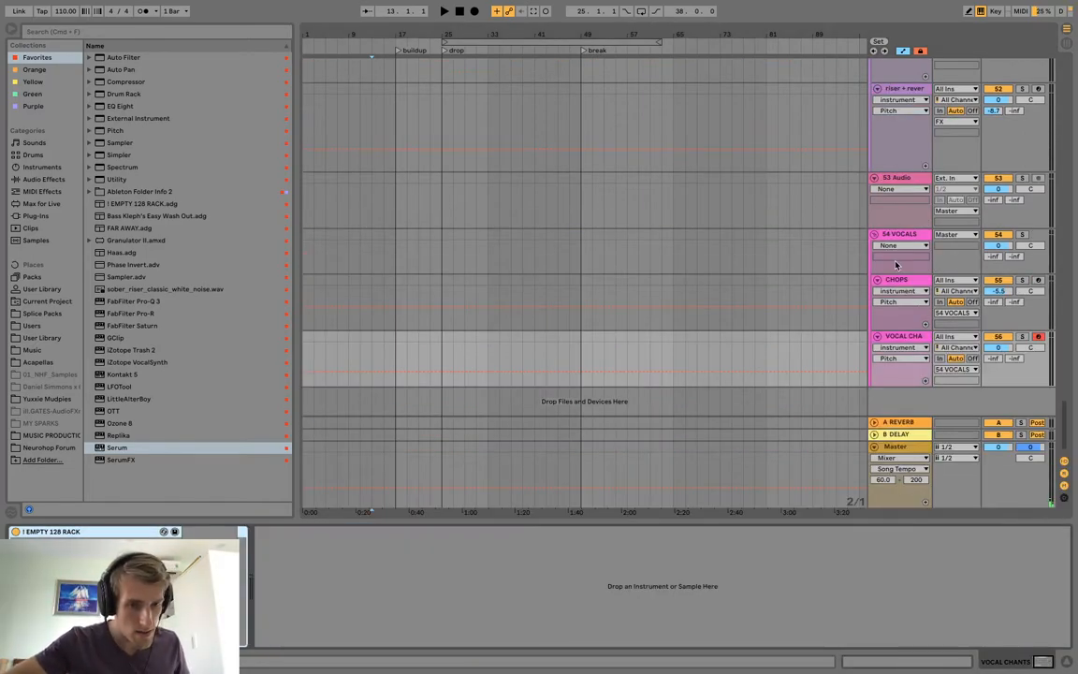
Audition the vocal chant samples through the VOCAL CHANTS rack's second Pitch device and set its pitch to +47 st.
key(super+z)
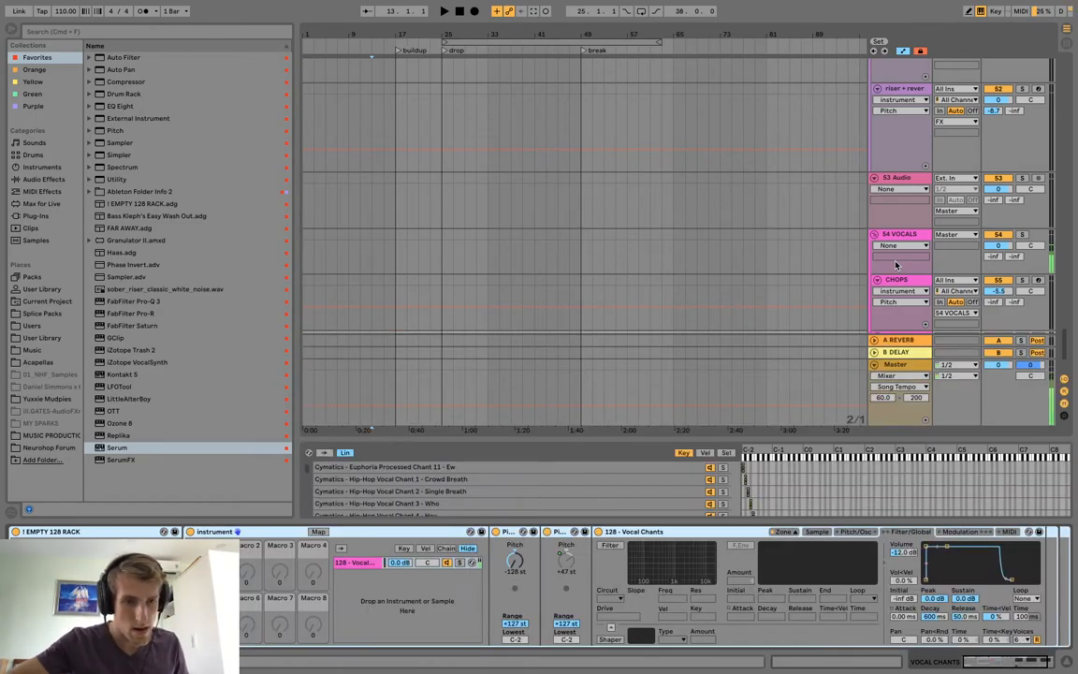
key(super+shift+z)
key(super+z)
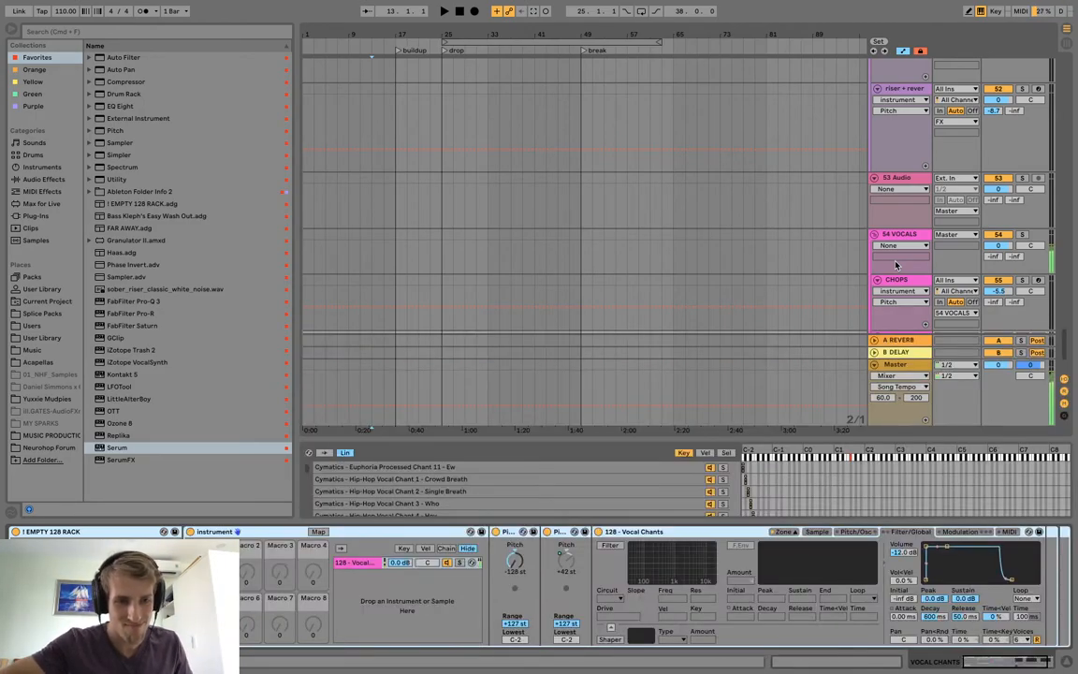
drag(215, 571, 214, 530)
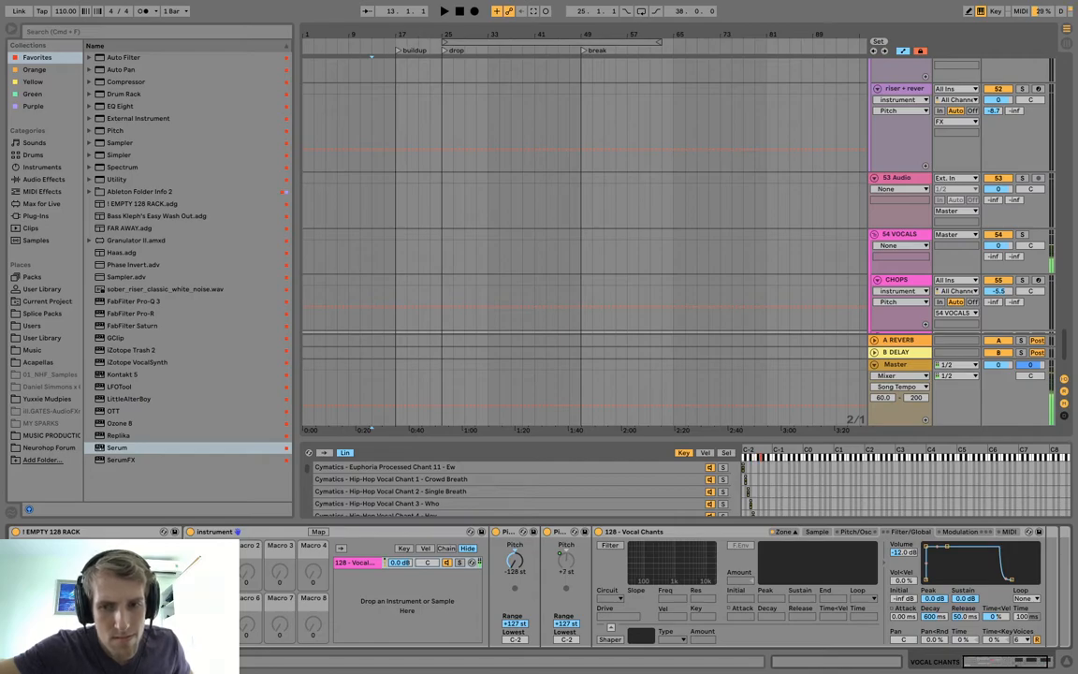
drag(566, 560, 566, 552)
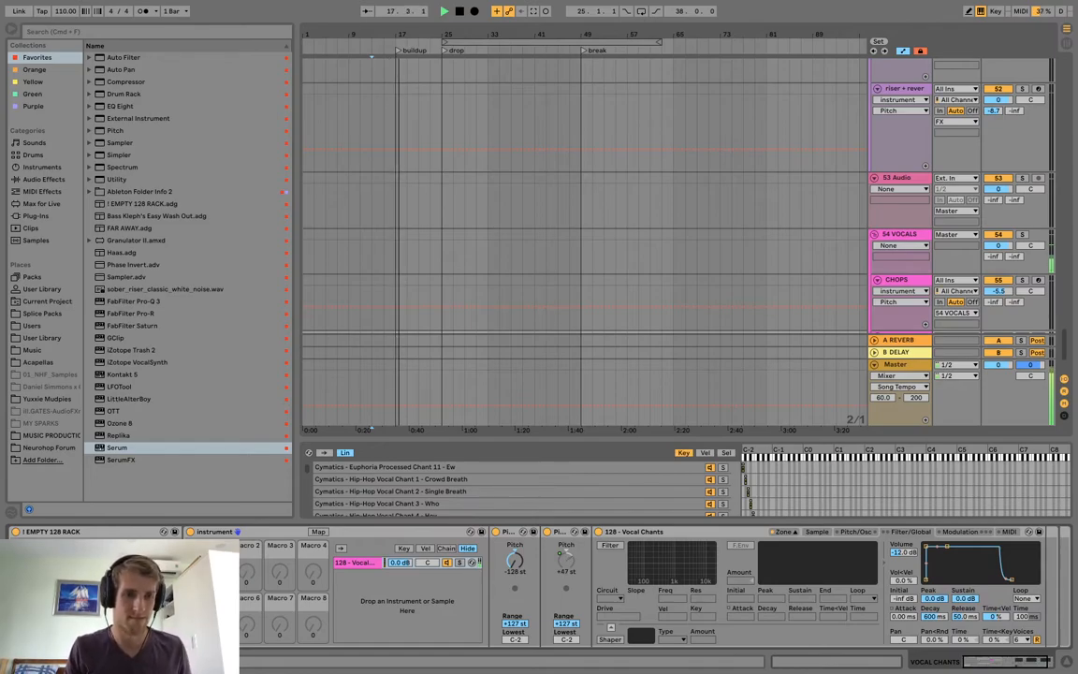
key(Delete)
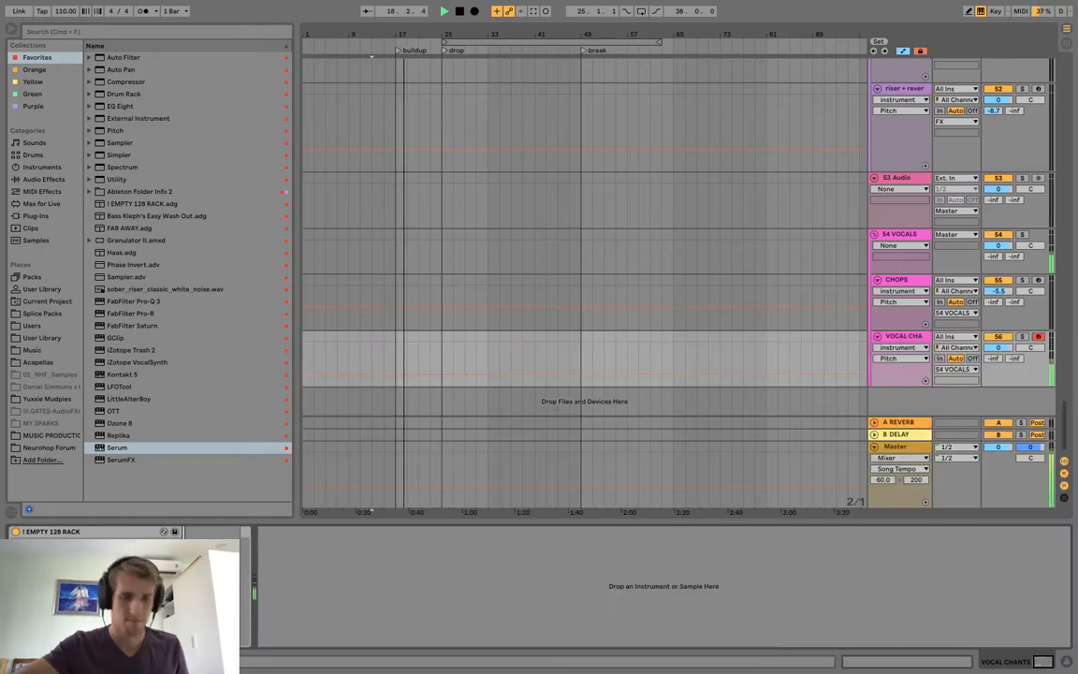
key(ctrl+z)
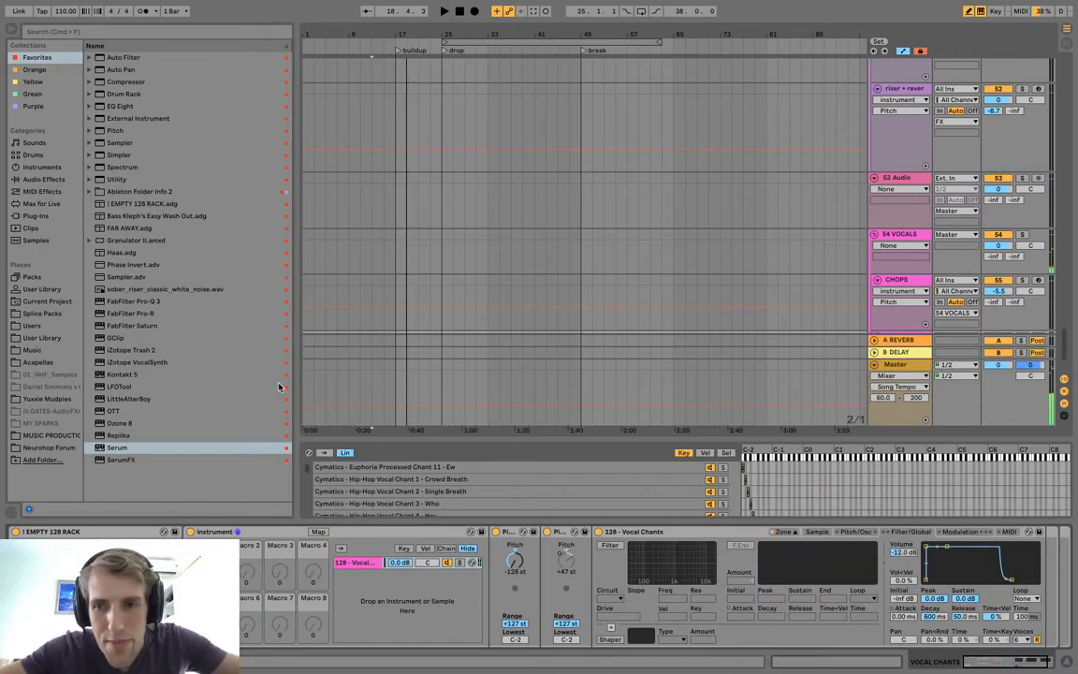
Record a vocal chant performance on the VOCAL CHANTS track from the buildup at bar 17 to about bar 33.
scroll(362, 273, down, 3)
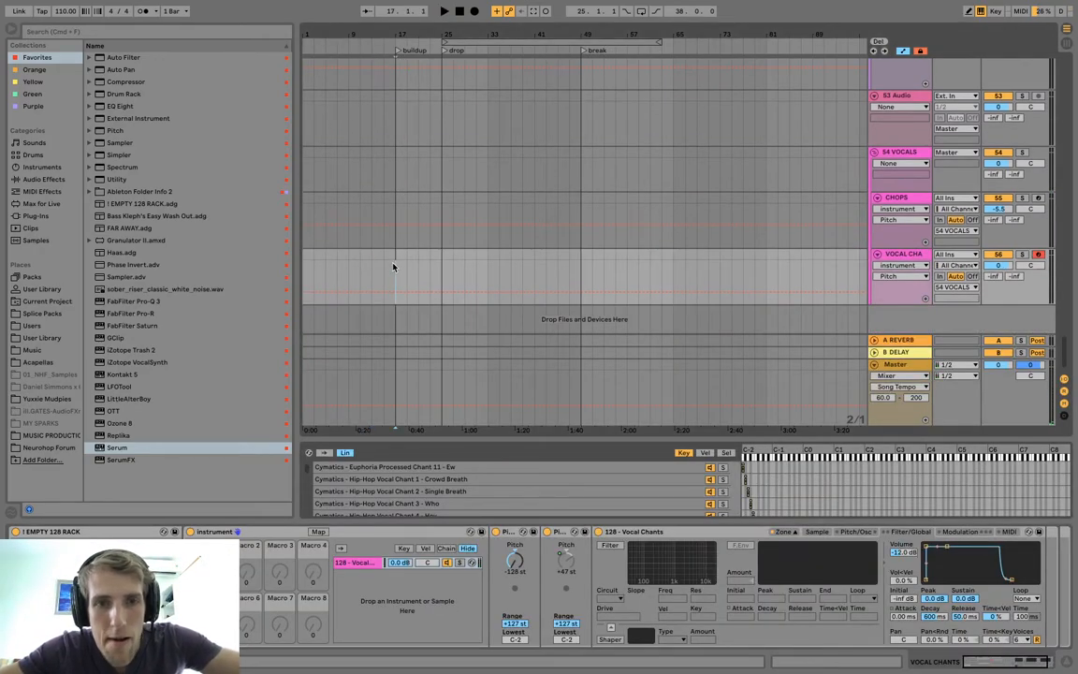
click(476, 10)
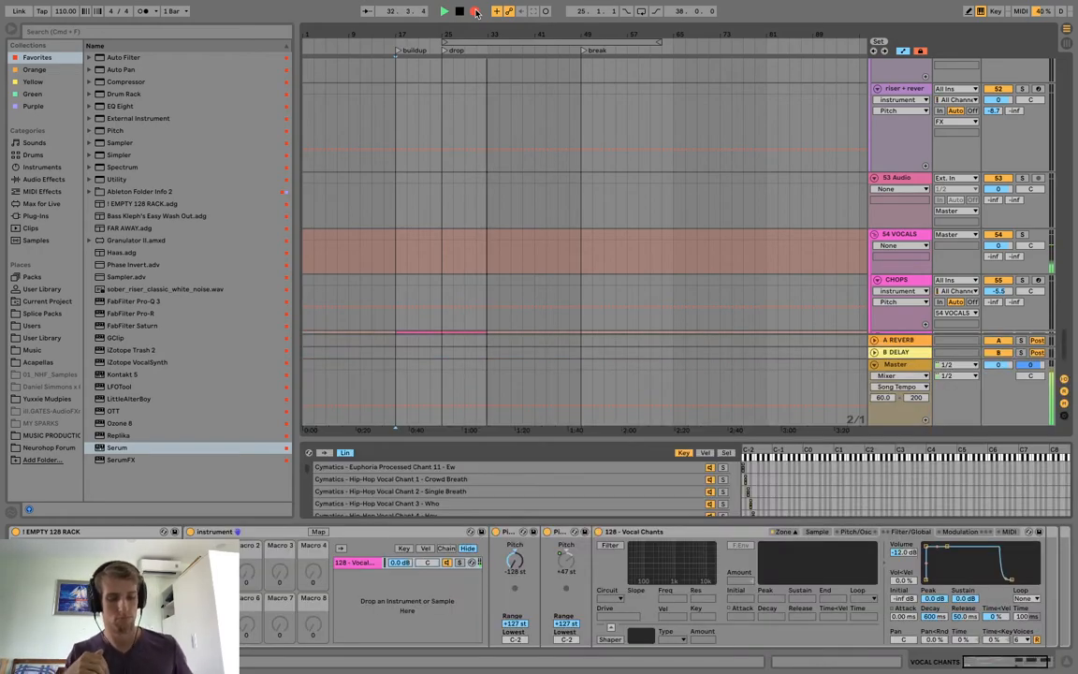
click(474, 11)
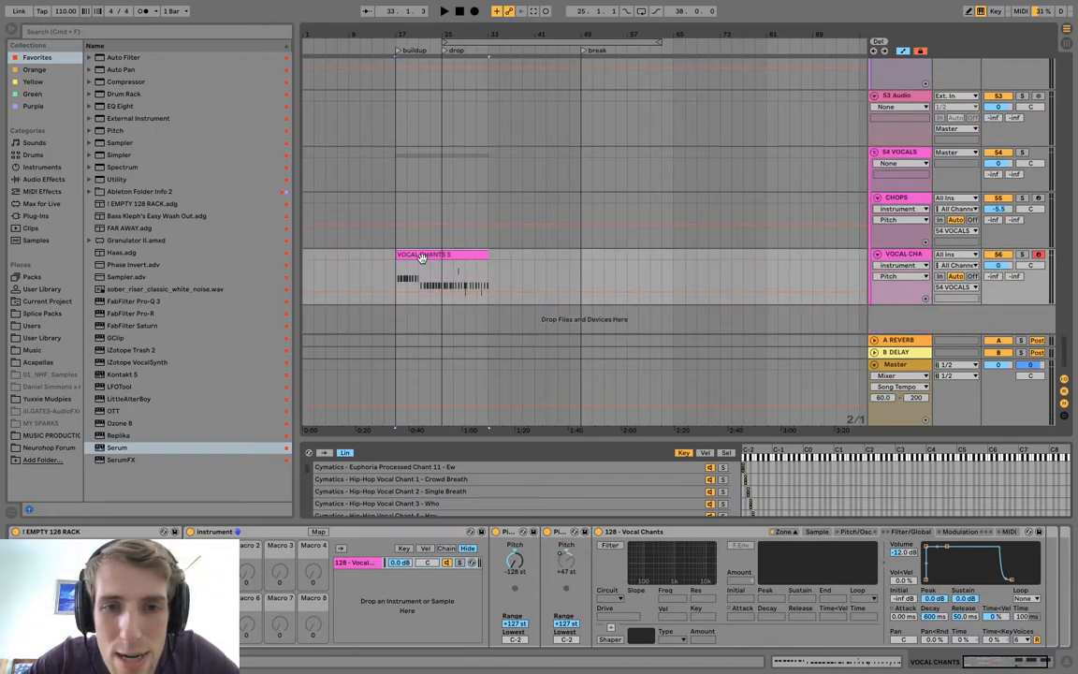
Delete the stray notes above and below the C1 and C#1 chants in the recorded vocal chants clip.
key(space)
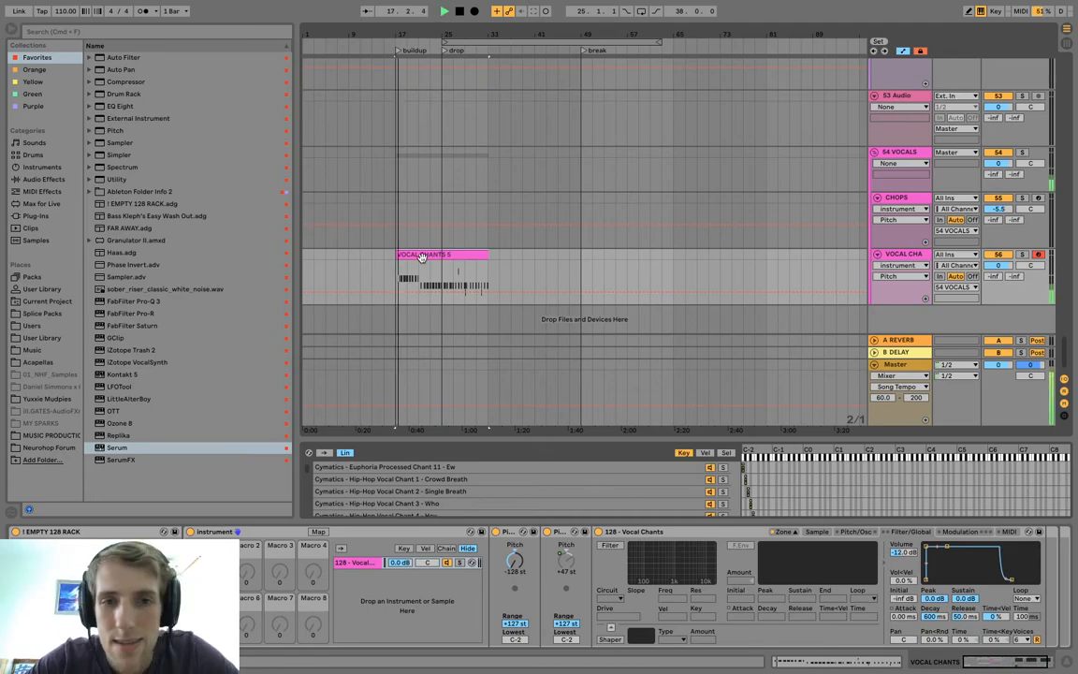
click(440, 256)
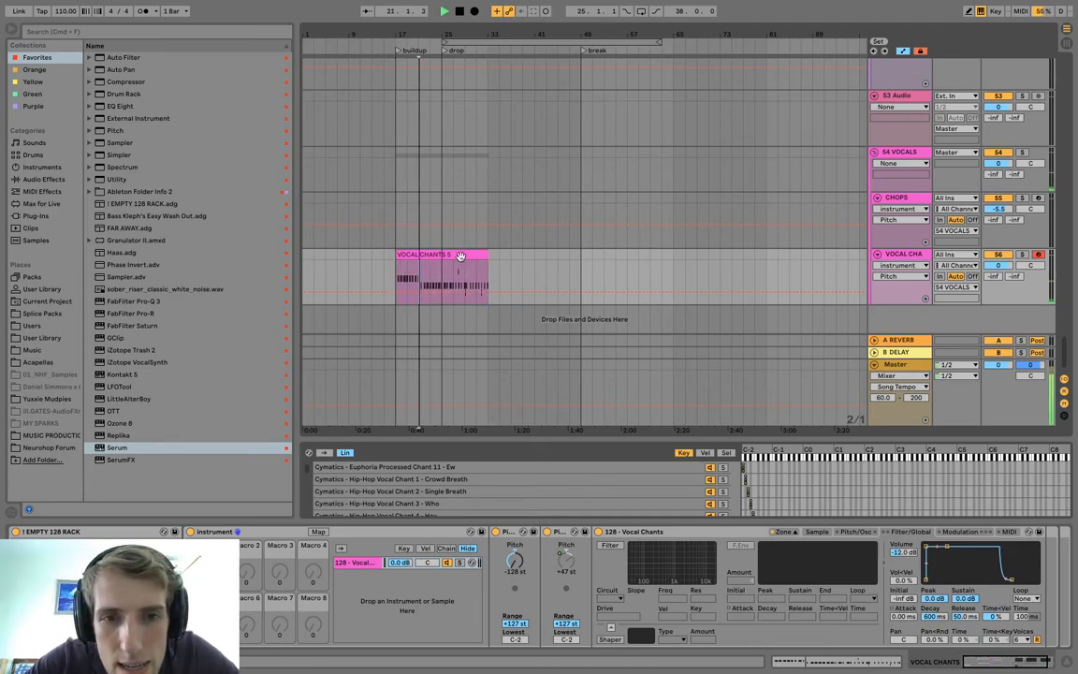
double_click(459, 259)
drag(835, 559, 773, 440)
key(Delete)
drag(863, 536, 1077, 540)
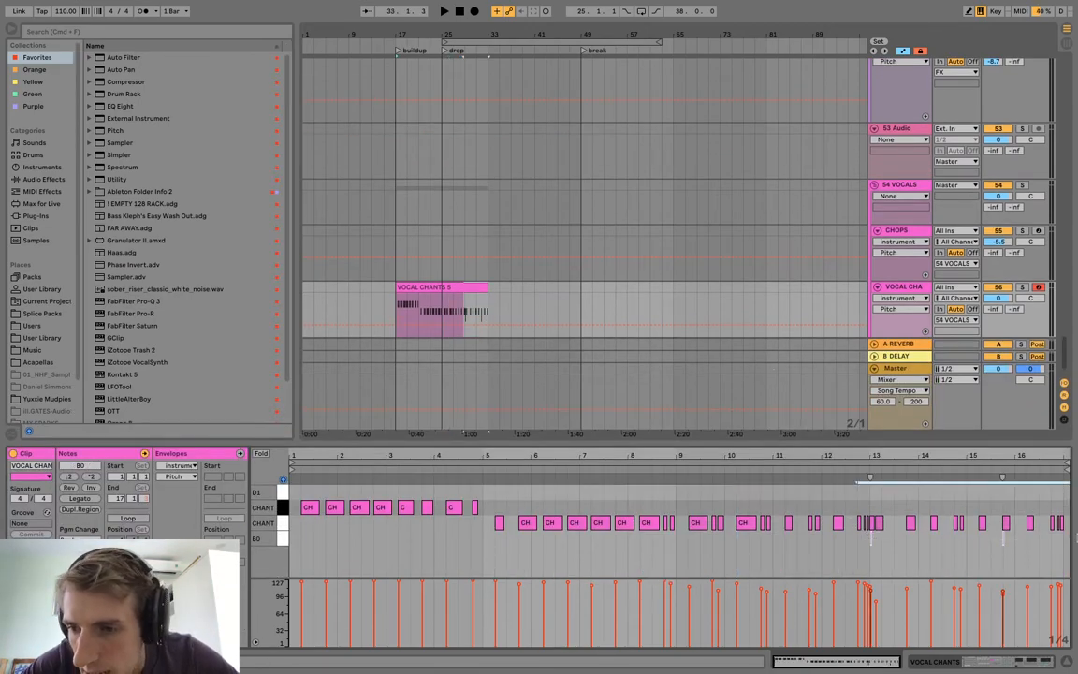
key(Delete)
Play the arrangement from the buildup marker at bar 17 to check the chants against the drum tracks.
key(space)
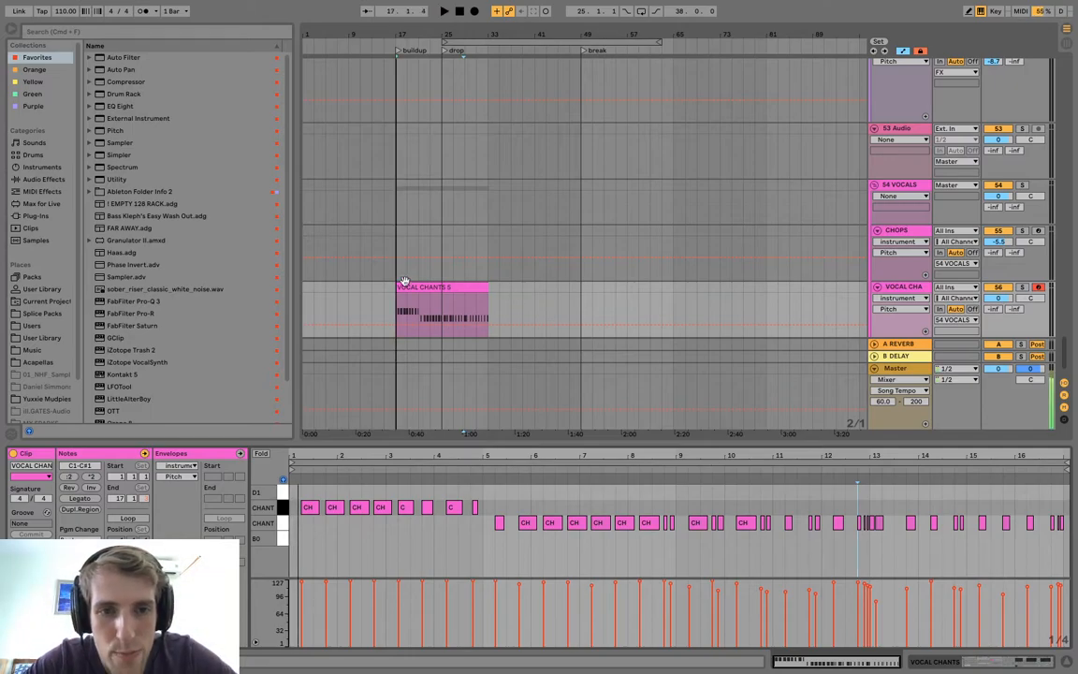
scroll(356, 266, up, 5)
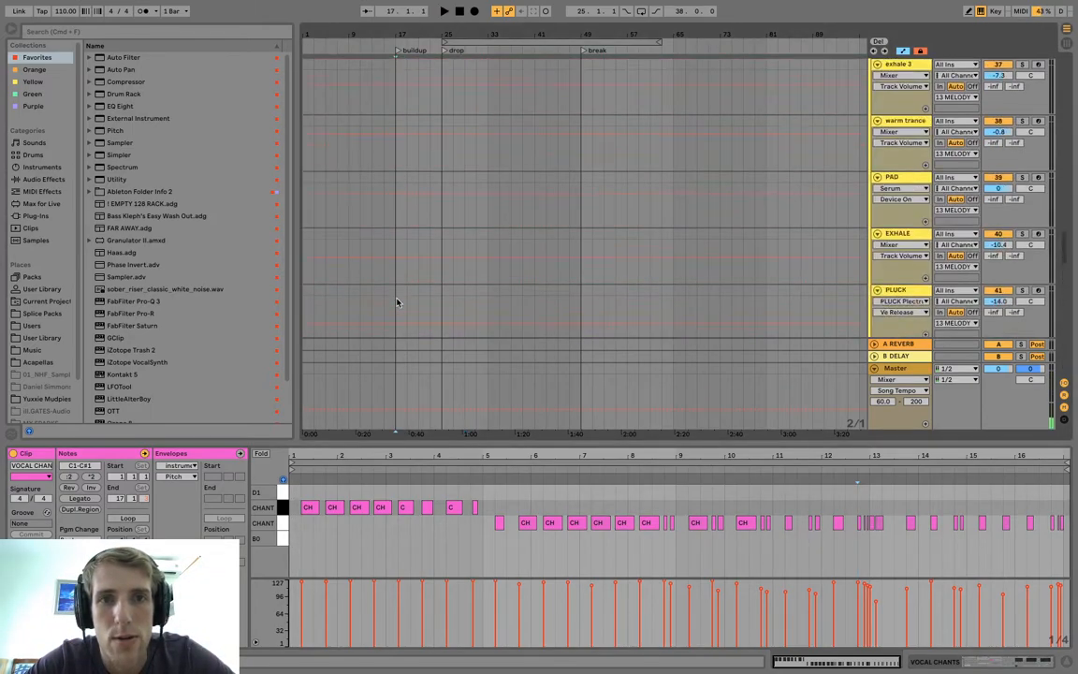
key(space)
scroll(803, 276, up, 15)
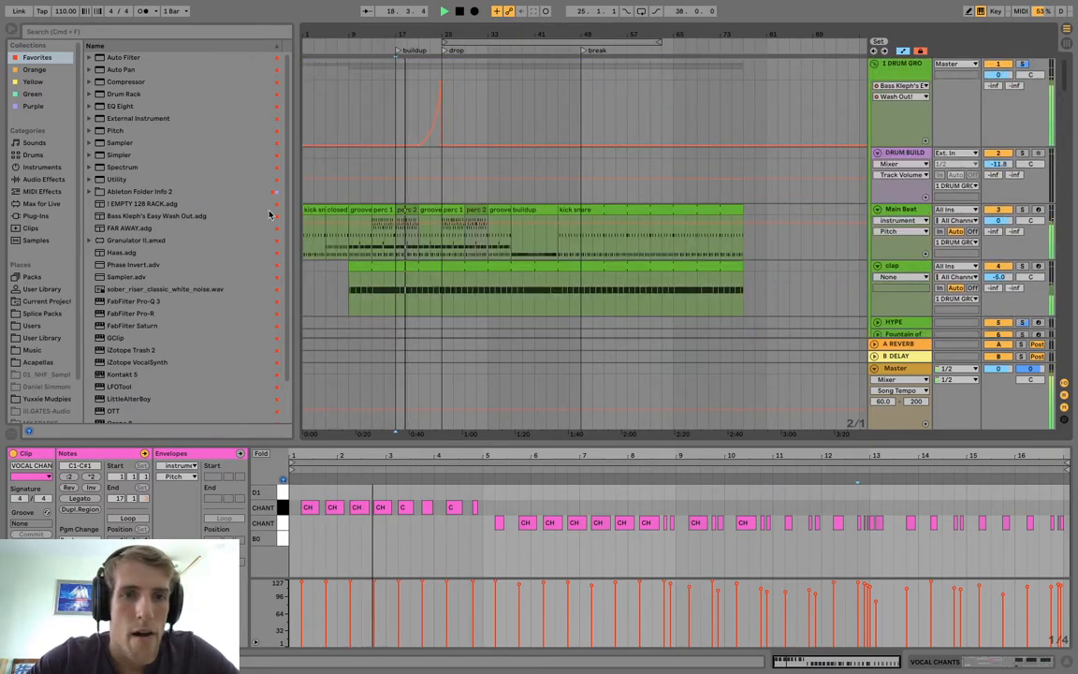
Play the arrangement from bar 1 and examine the clips on the SPARK track.
click(316, 209)
key(space)
key(space)
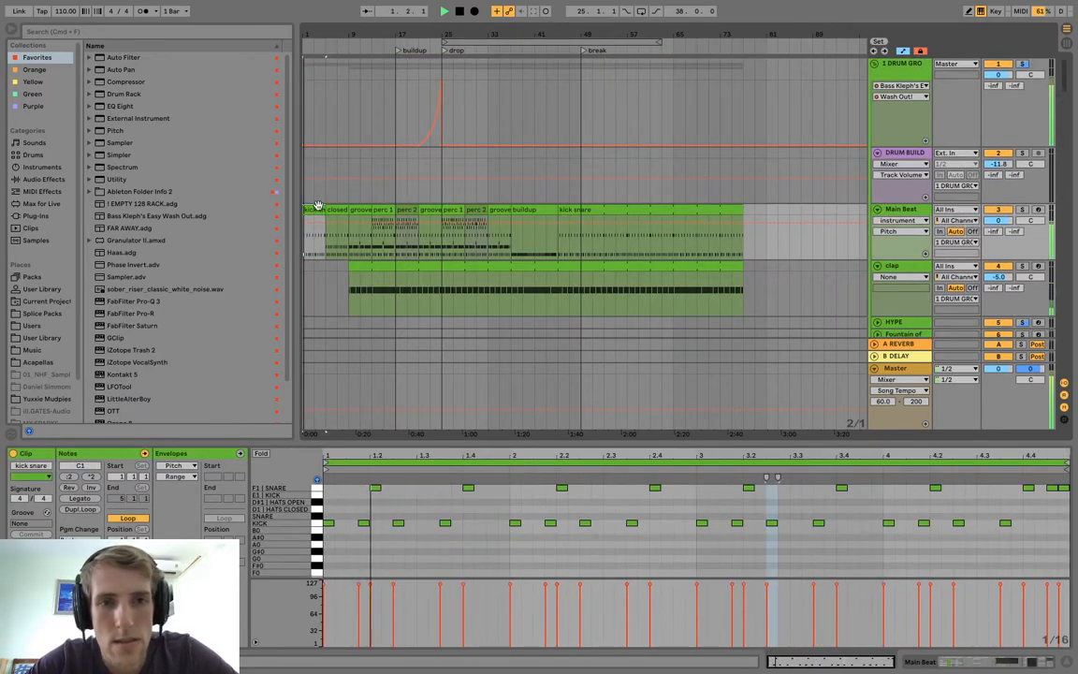
scroll(330, 244, down, 5)
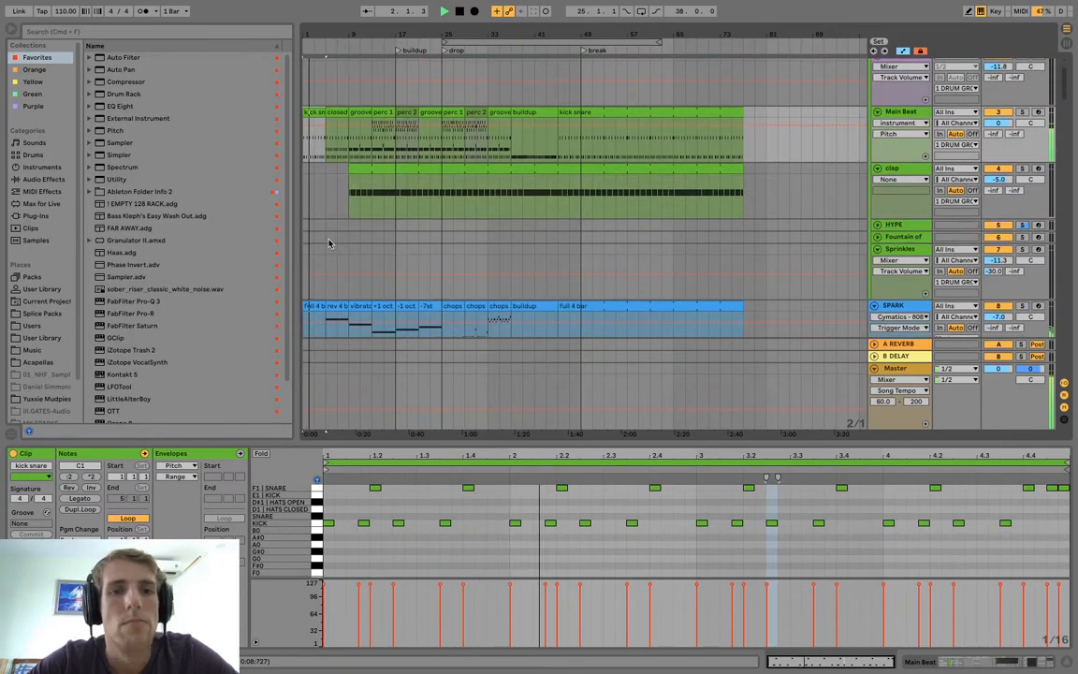
click(335, 271)
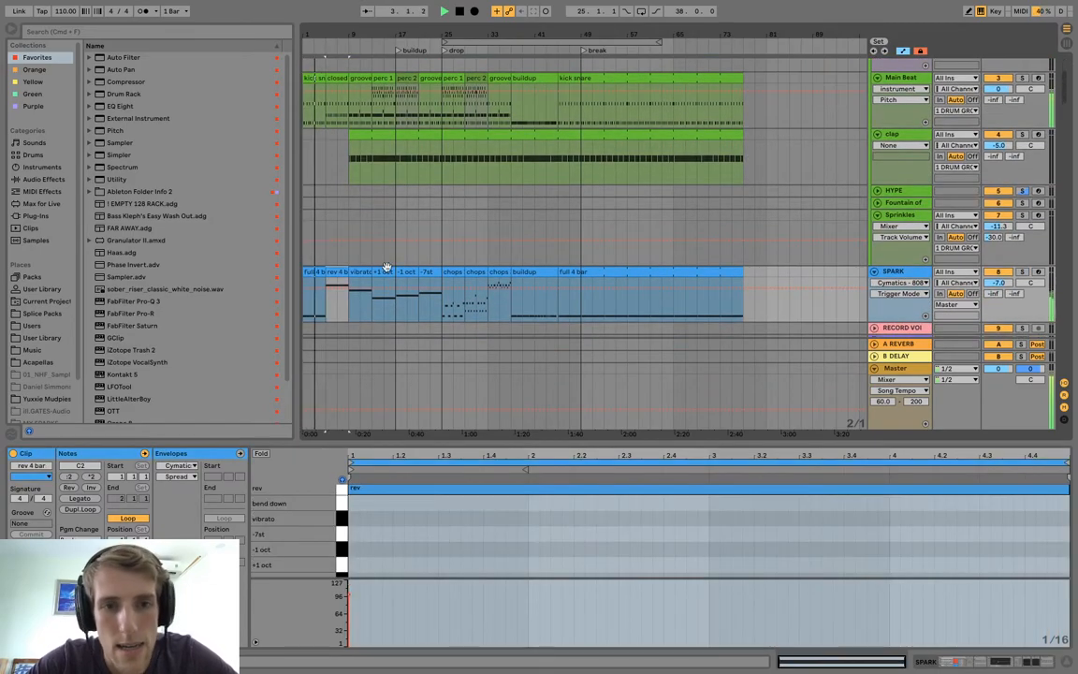
click(407, 280)
click(431, 280)
click(456, 276)
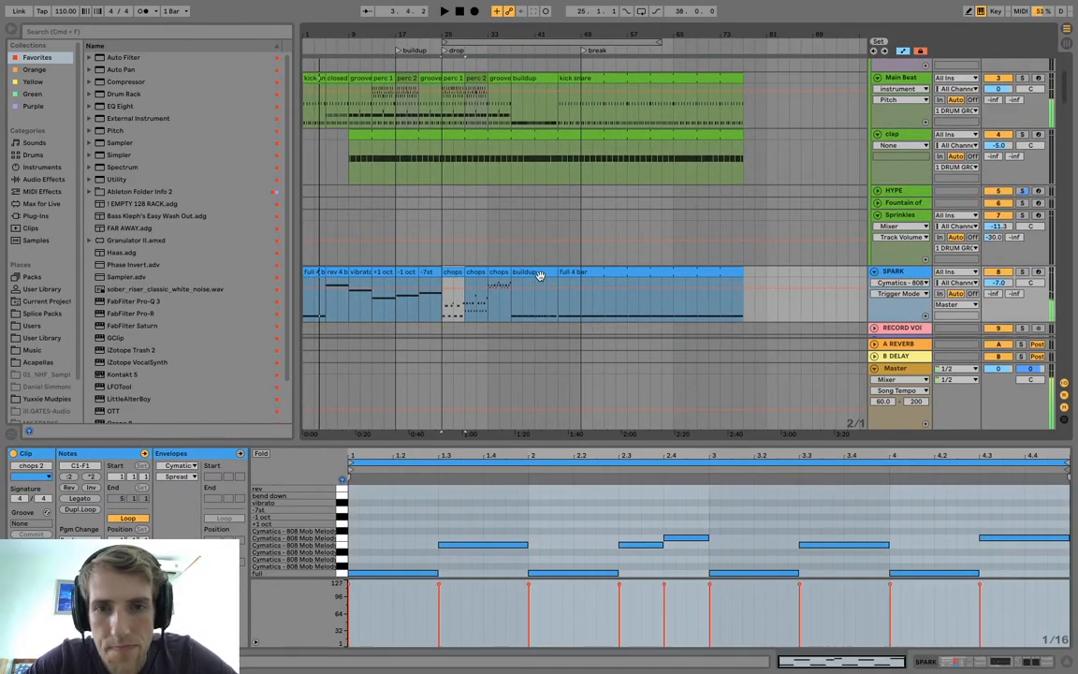
key(space)
On the SPARK track, move the -1 oct and -7st clips out to bar 87 and put the buildup clip at bar 17.
click(432, 271)
click(406, 271)
shift+click(425, 271)
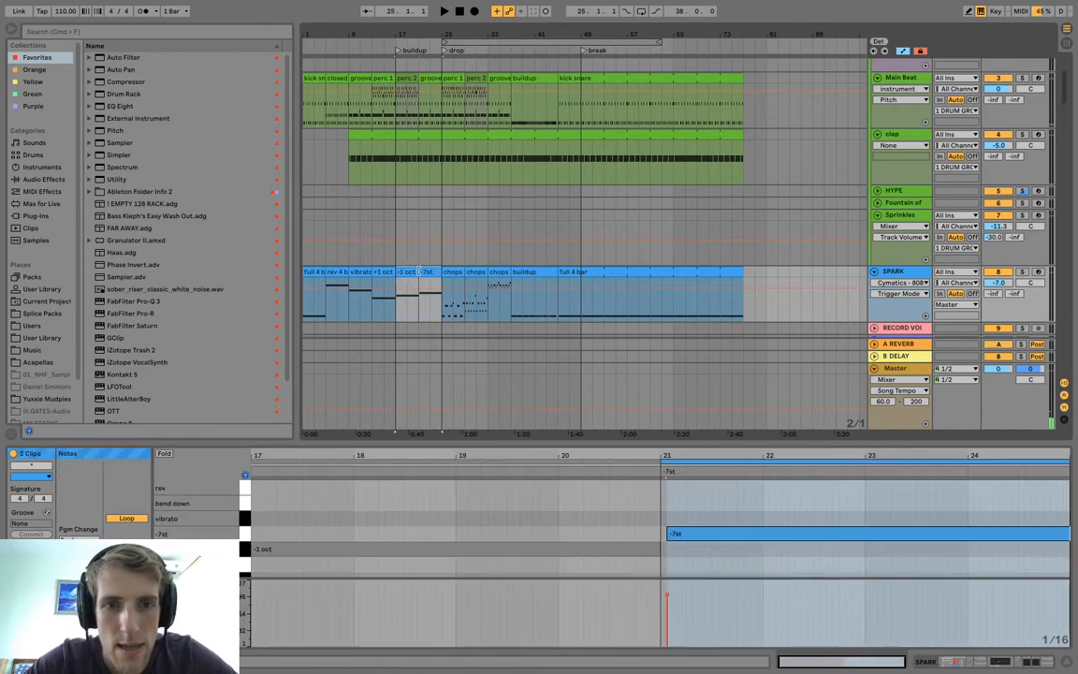
drag(409, 272, 814, 280)
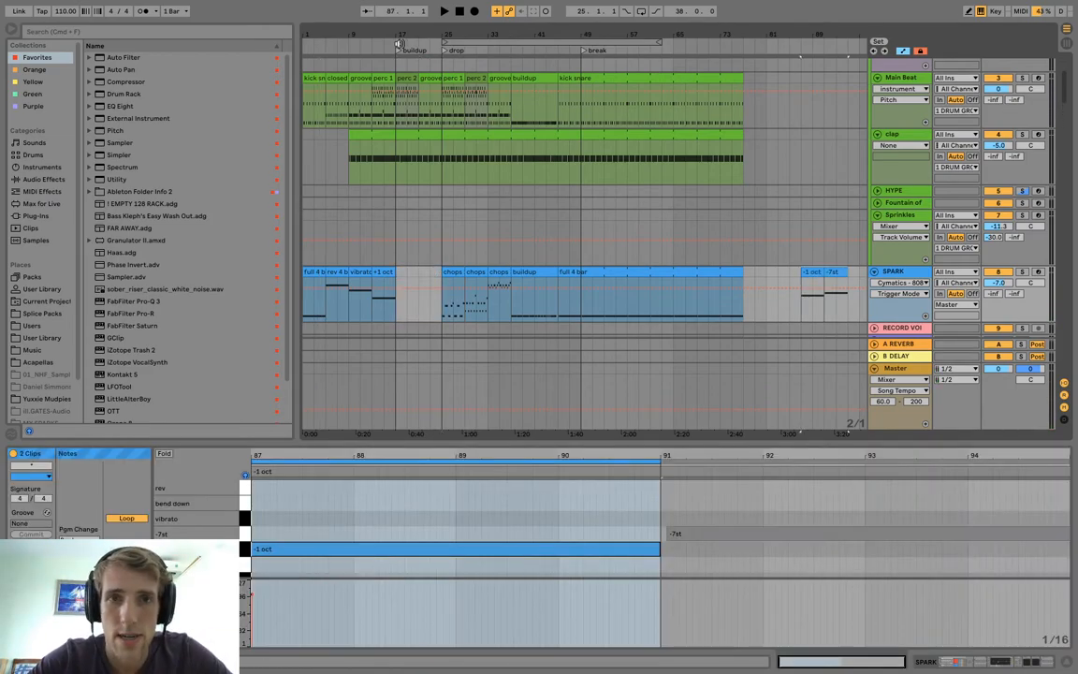
mouse_move(550, 271)
mouse_down()
mouse_move(416, 282)
mouse_move(434, 281)
mouse_up()
click(393, 250)
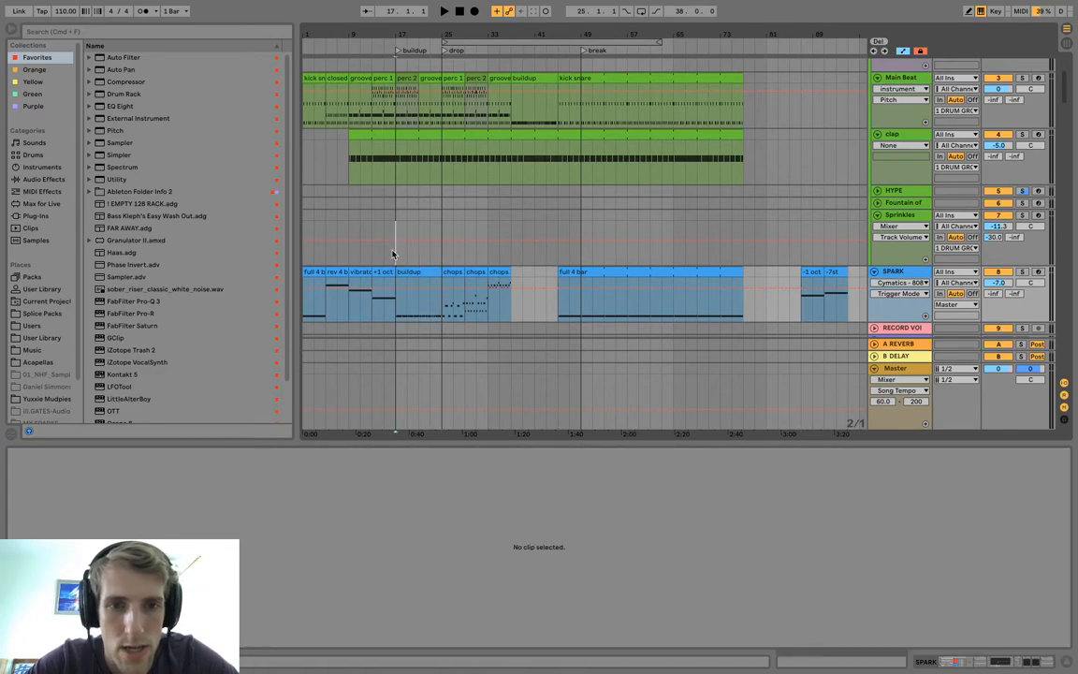
On the Main Beat track, move the perc 2 and groove clips after the last kick snare clip and put the buildup clip at bar 17.
scroll(402, 255, up, 4)
scroll(420, 110, down, 5)
scroll(420, 109, up, 5)
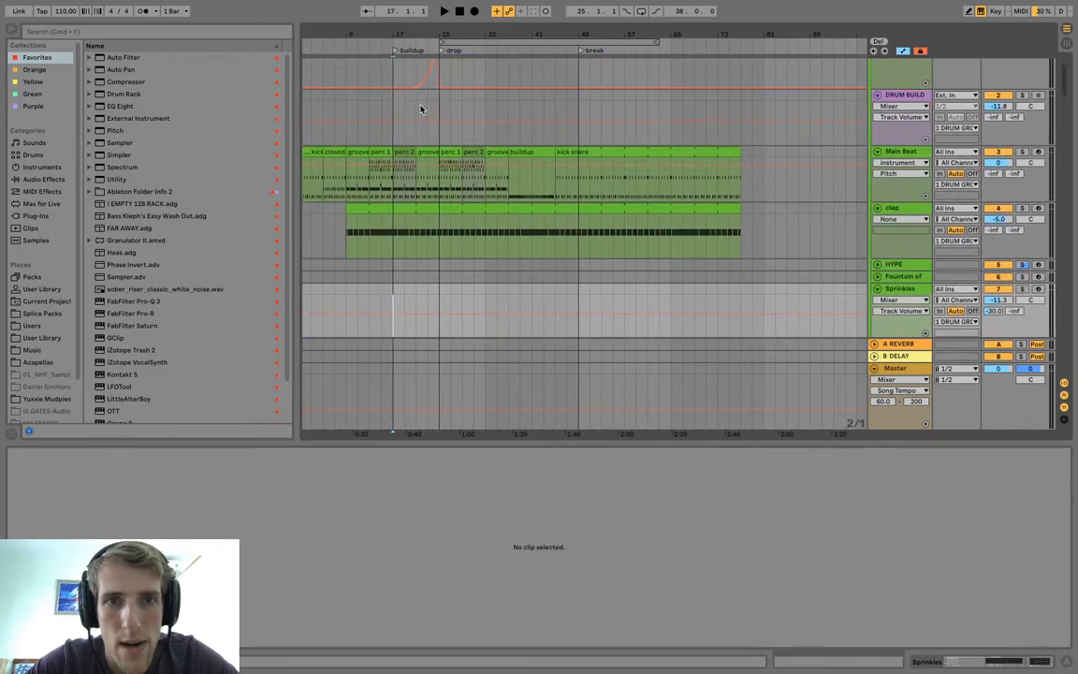
click(402, 168)
drag(554, 155, 755, 166)
drag(521, 153, 402, 152)
Play the buildup from bar 17 and look through the tracks that sound in it.
click(416, 214)
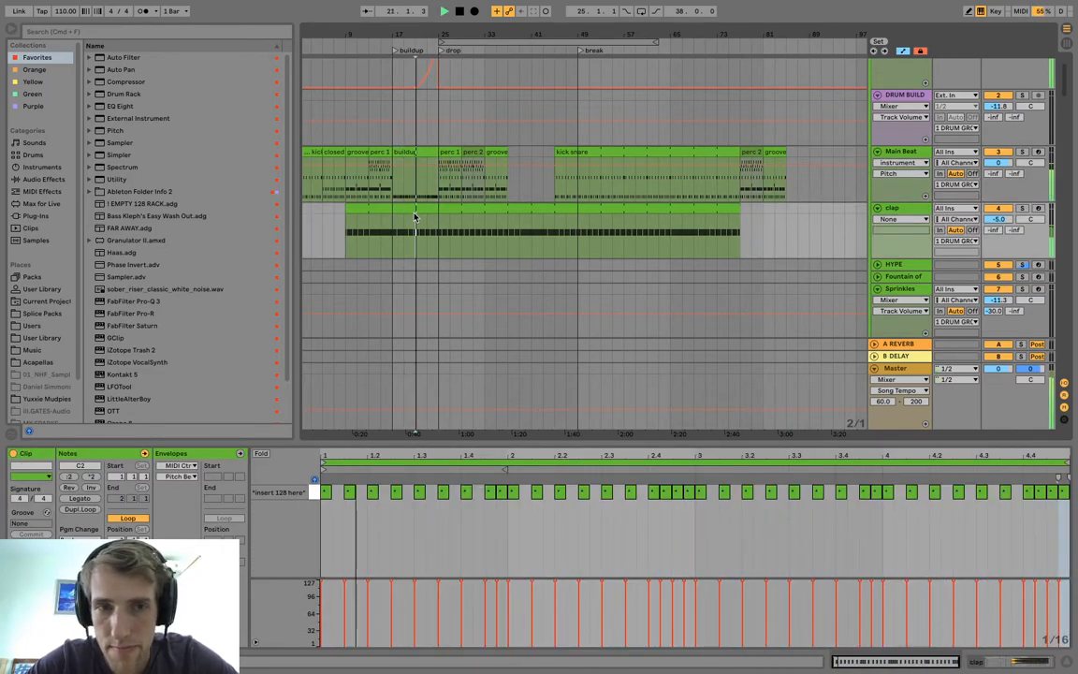
key(space)
scroll(393, 222, down, 15)
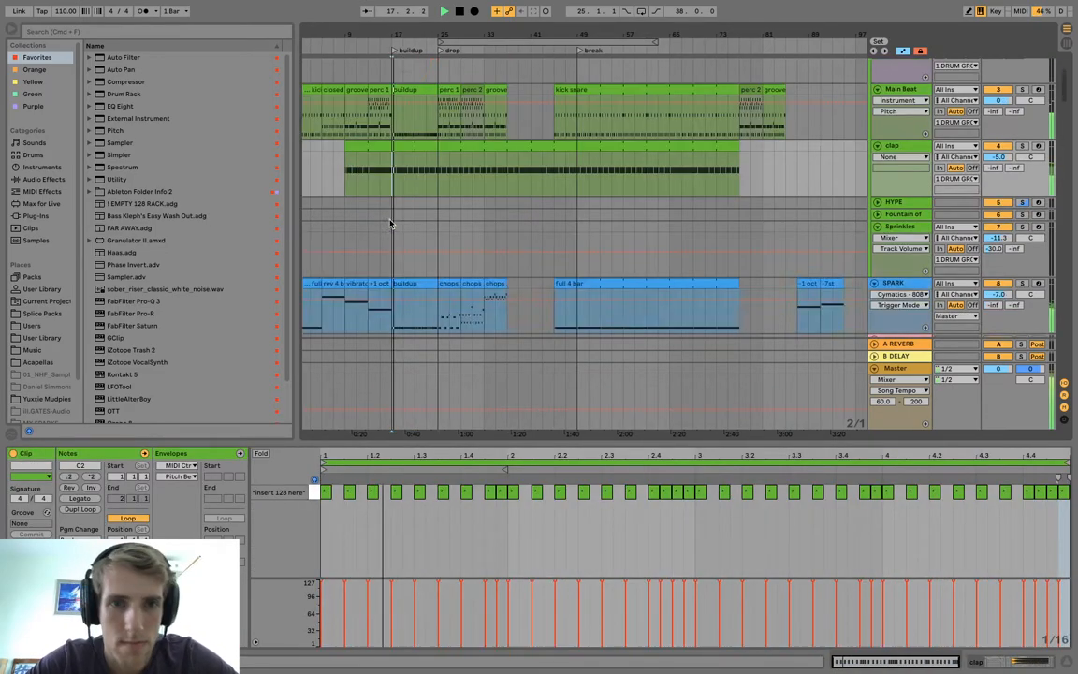
scroll(391, 222, down, 8)
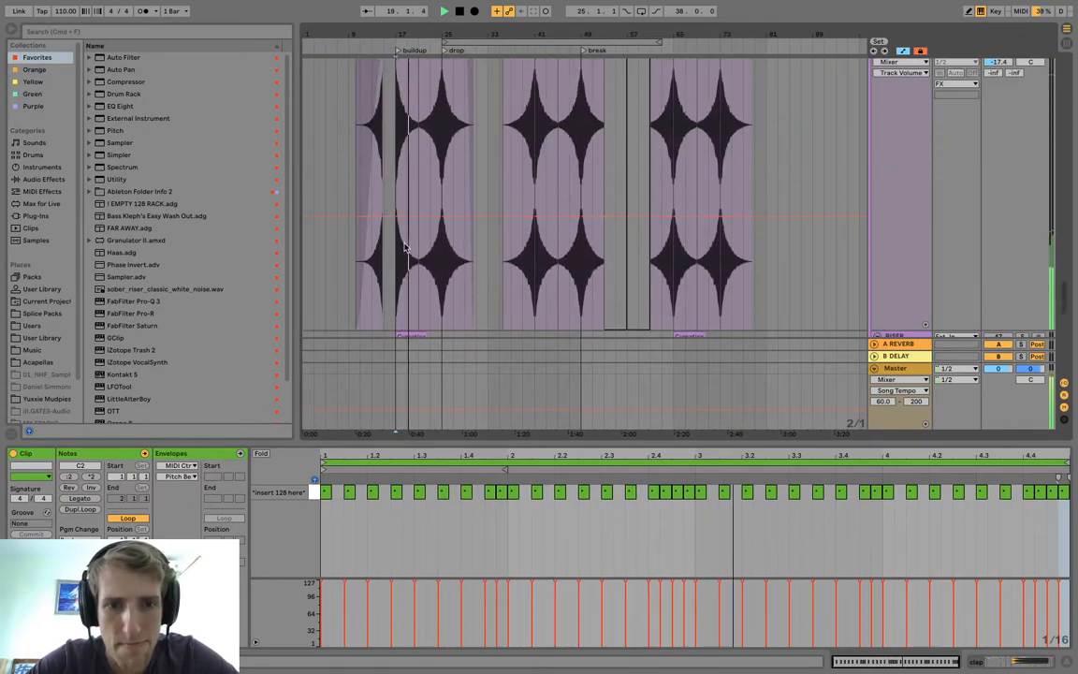
scroll(412, 225, down, 3)
Activate the RISER track and move its first Cymatics riser clip from bar 17 toward the drop.
click(917, 251)
click(1005, 251)
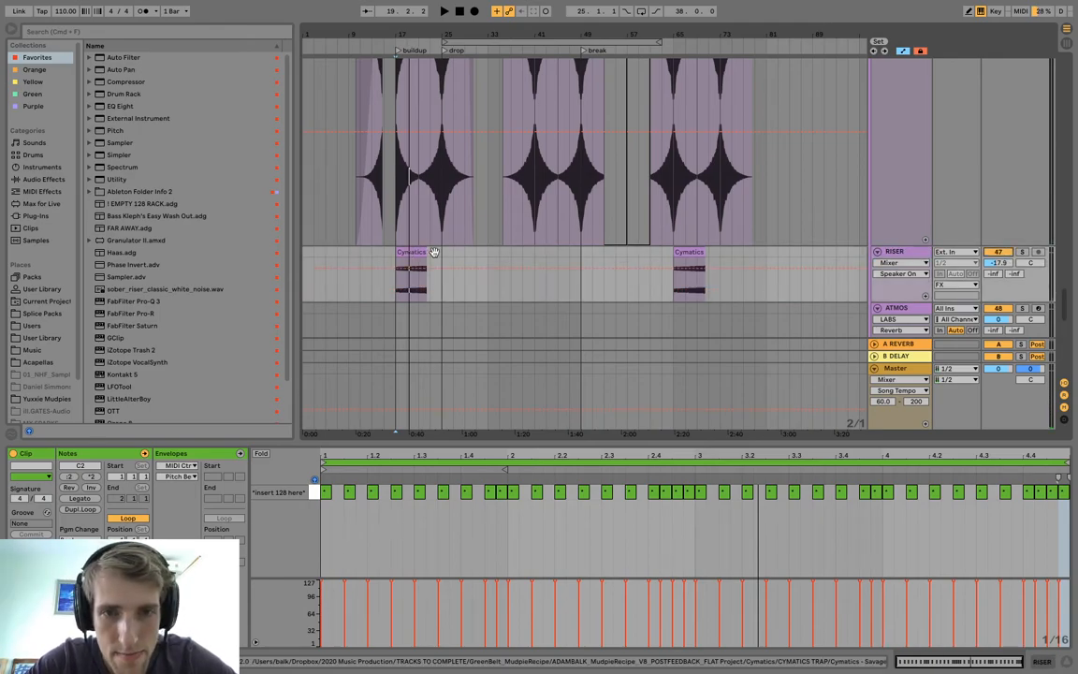
drag(415, 35, 417, 103)
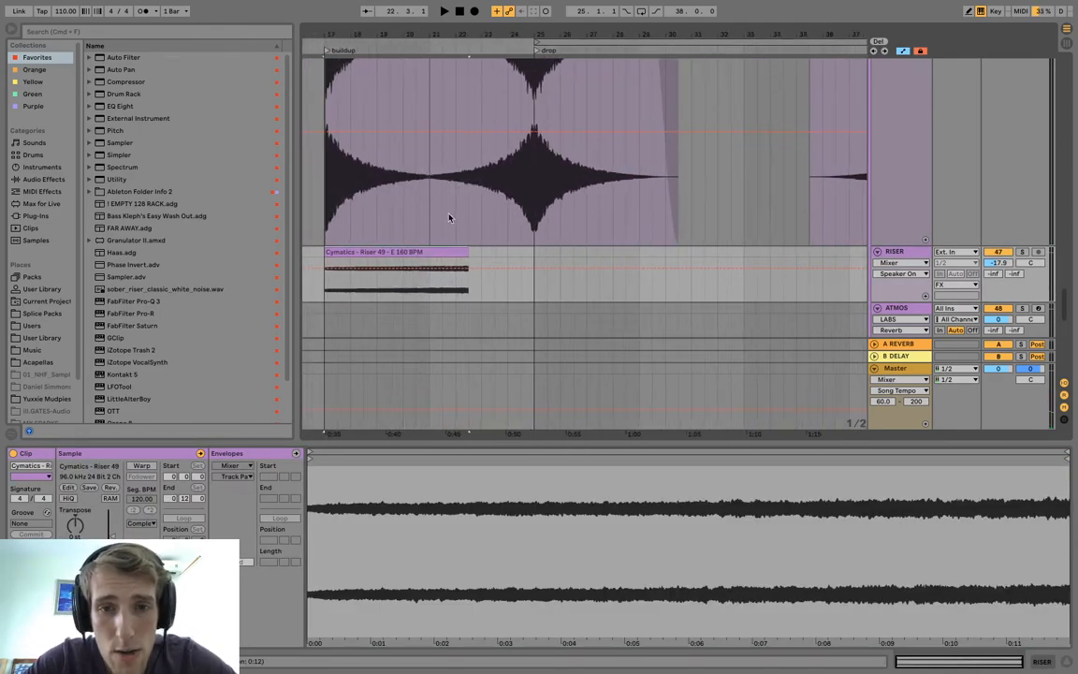
click(525, 264)
mouse_move(431, 255)
mouse_down()
mouse_move(496, 254)
mouse_move(480, 250)
mouse_up()
key(space)
key(space)
Cut the last beat before the drop at bar 25 out of the white noise on the WHITE NOISE track.
drag(544, 34, 508, 162)
scroll(521, 68, up, 2)
click(513, 97)
click(499, 161)
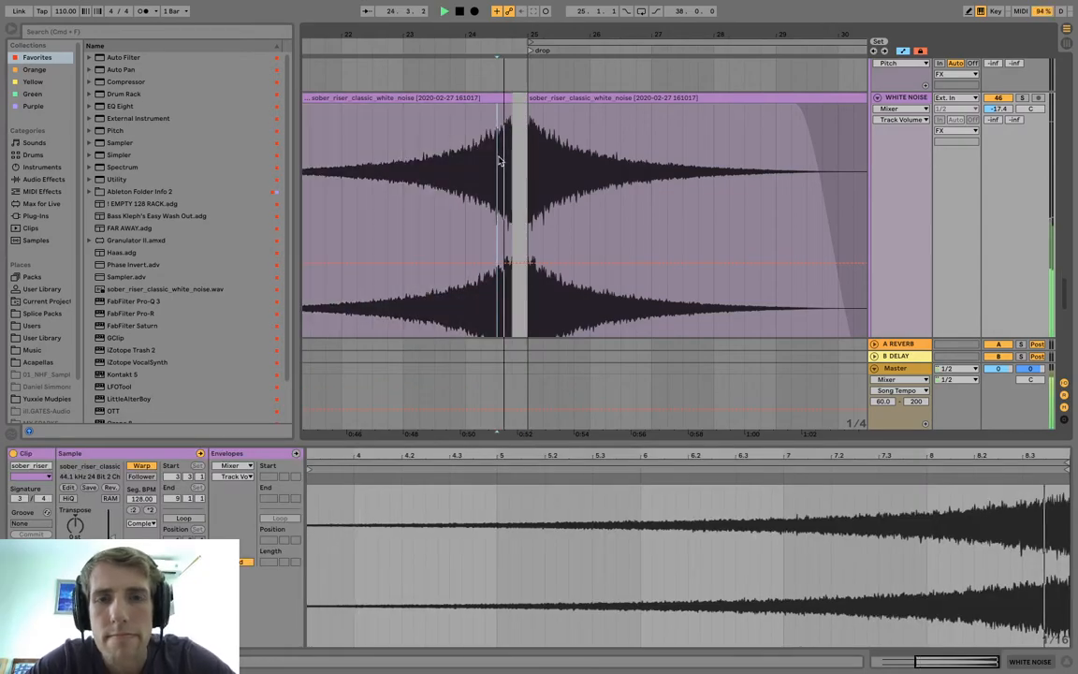
Align the end of the Cymatics riser clip with the white noise cut, one beat before the drop, and play it back.
scroll(500, 159, down, 5)
drag(476, 190, 493, 190)
click(418, 237)
key(space)
scroll(419, 240, up, 3)
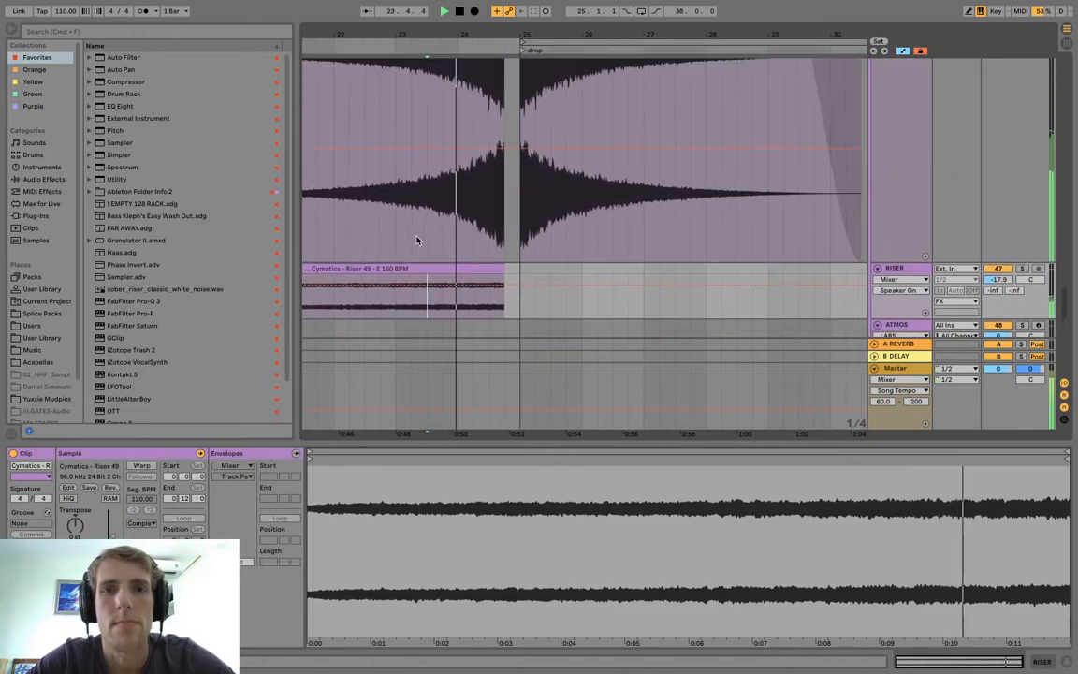
Check the RISER track soloed and in the mix, and set its volume to -4.0.
scroll(439, 247, left, 3)
scroll(439, 248, left, 5)
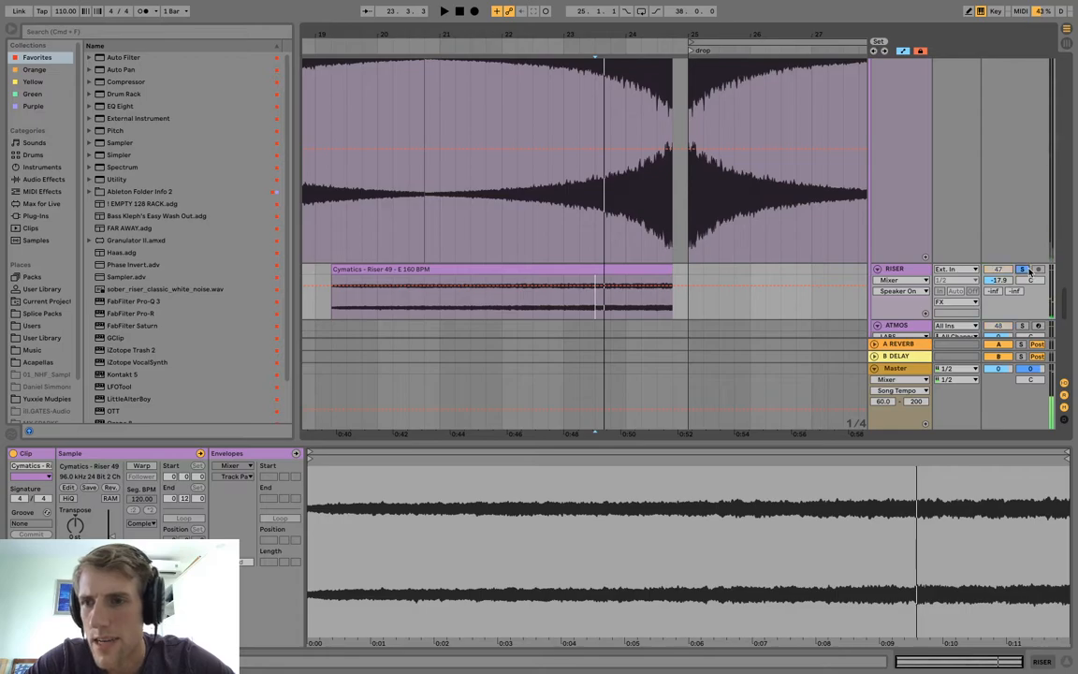
click(506, 300)
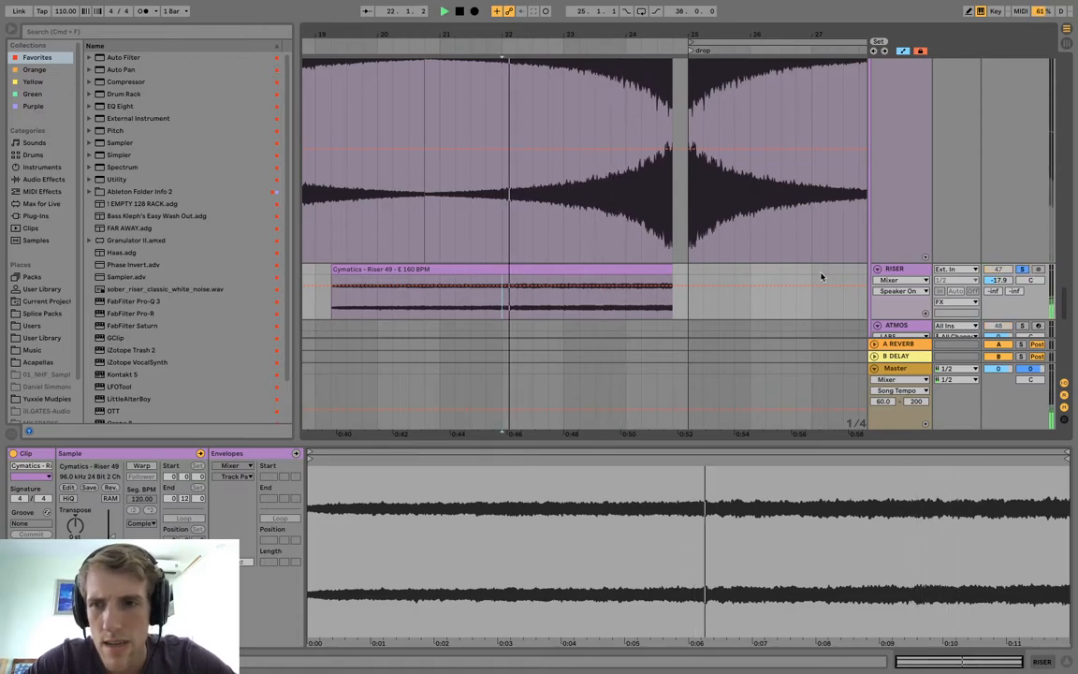
click(1023, 269)
key(space)
key(space)
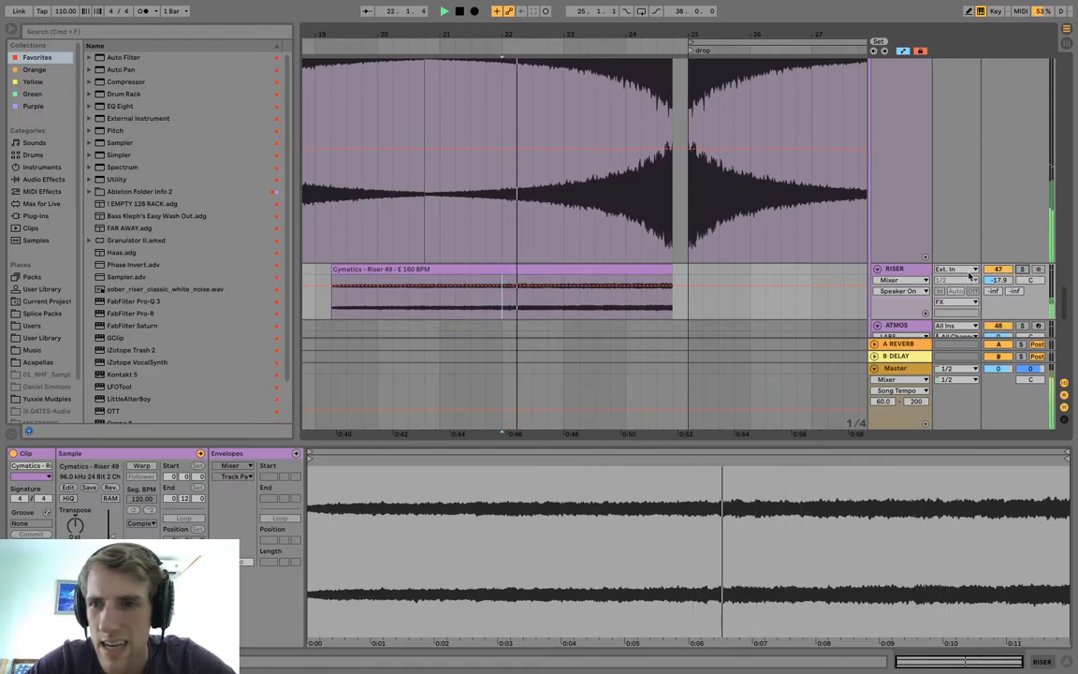
drag(999, 281, 999, 243)
key(space)
key(space)
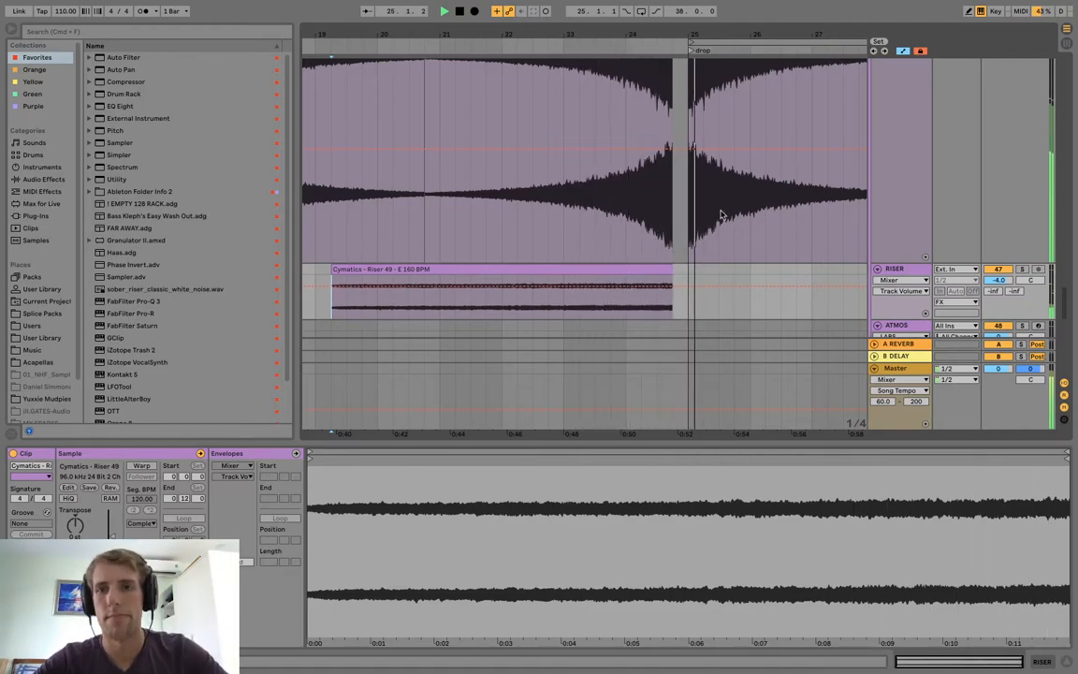
key(space)
Deactivate the last beat before the drop on the Main Beat and clap tracks.
scroll(683, 200, up, 10)
scroll(682, 201, down, 5)
drag(637, 174, 622, 90)
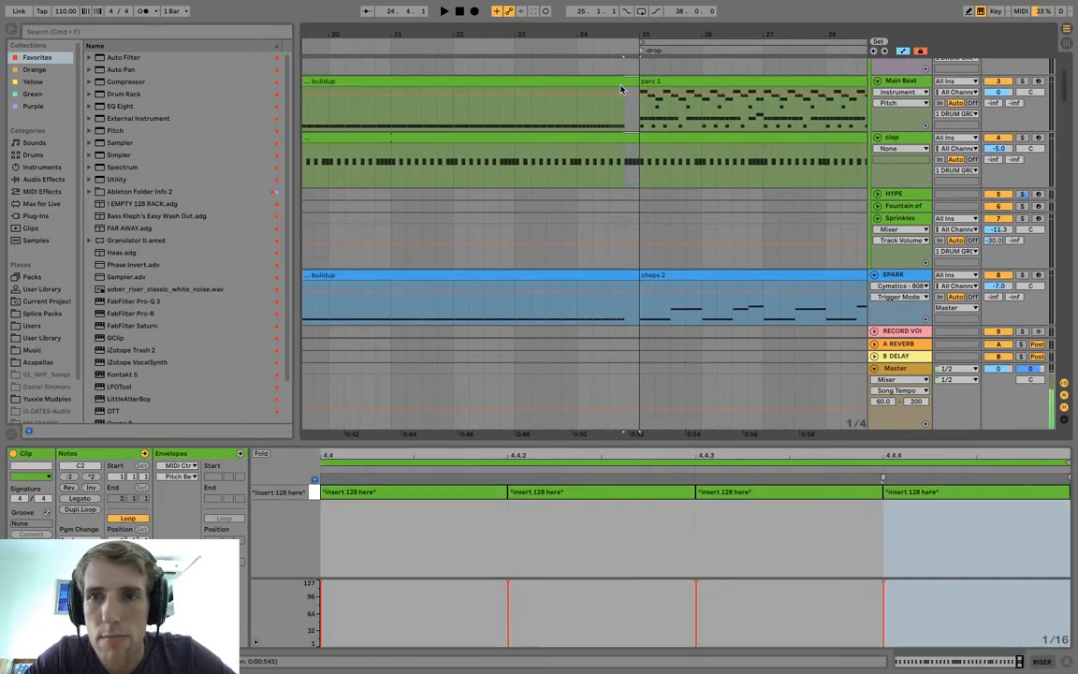
key(0)
Move the peak of the drum group's Wash Out automation back to one beat before the drop.
click(602, 154)
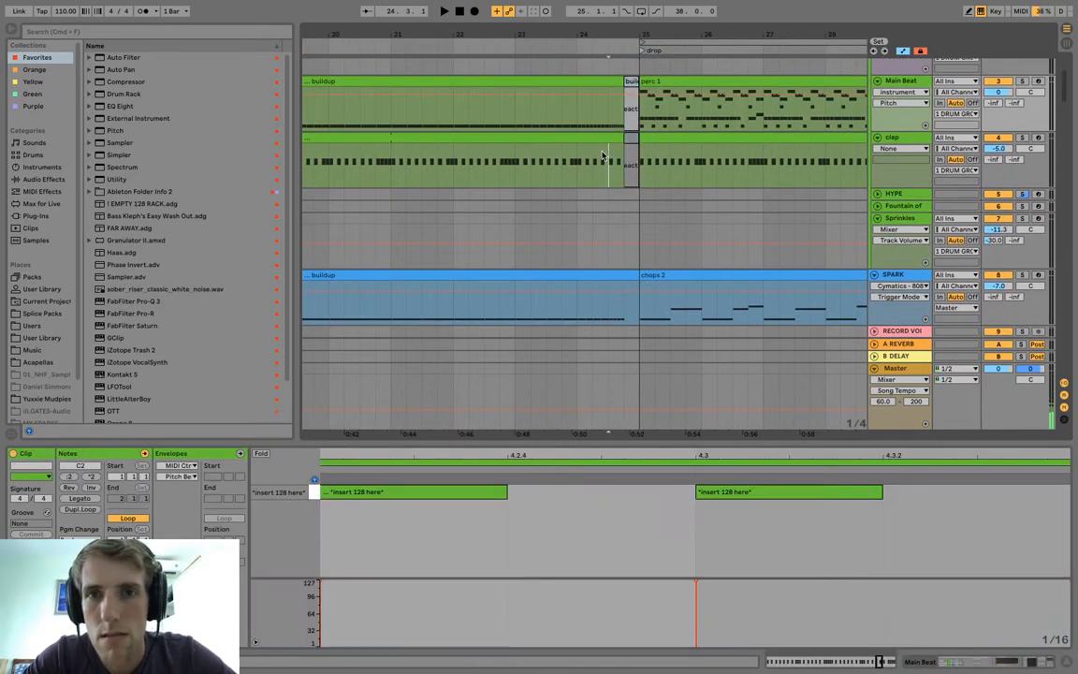
scroll(602, 155, up, 3)
drag(633, 83, 617, 85)
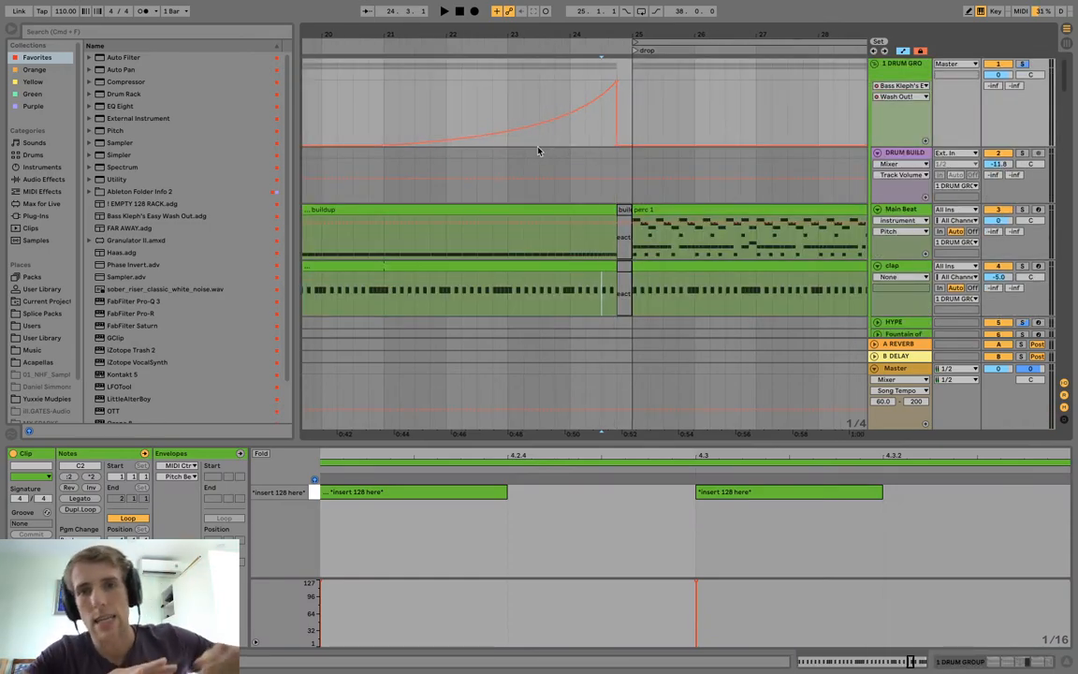
Shorten the SPARK track's buildup clip so it ends one beat before the drop.
scroll(664, 149, down, 5)
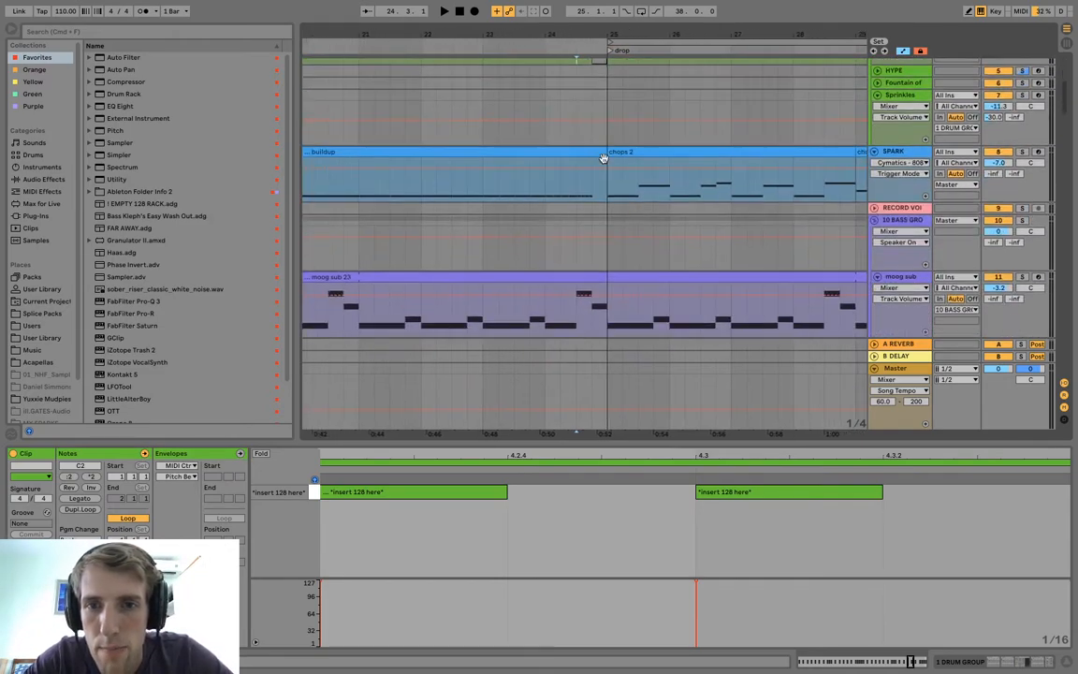
scroll(600, 152, up, 1)
click(591, 156)
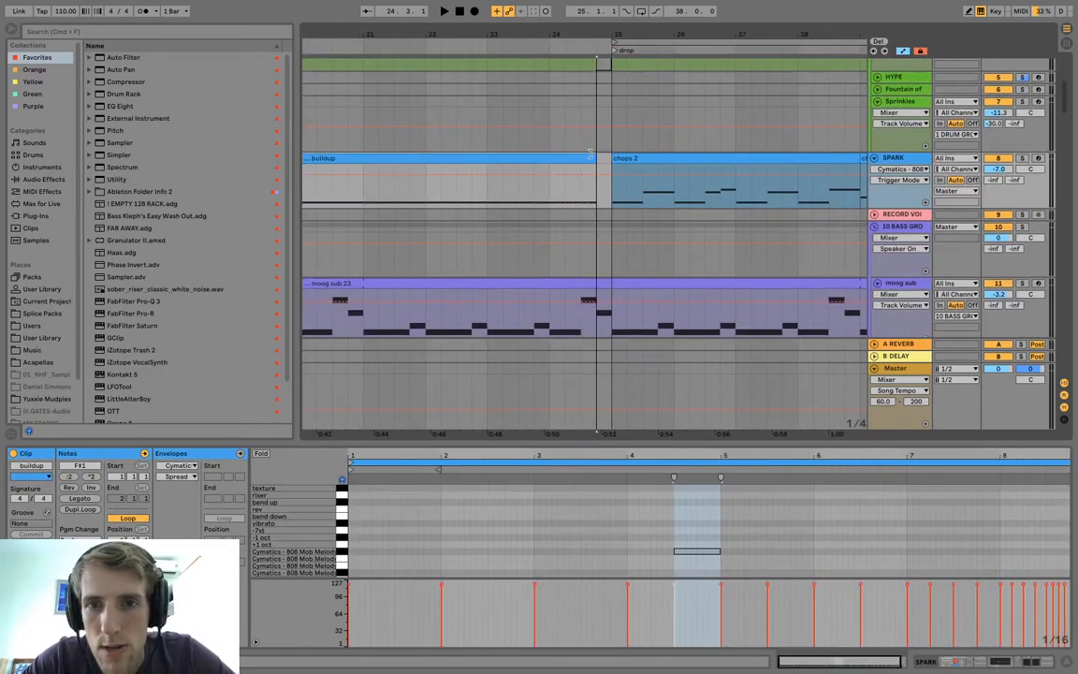
Deactivate the last beat before the drop on the moog sub, PIANO and trap lead tracks.
click(607, 281)
drag(607, 281, 600, 282)
key(0)
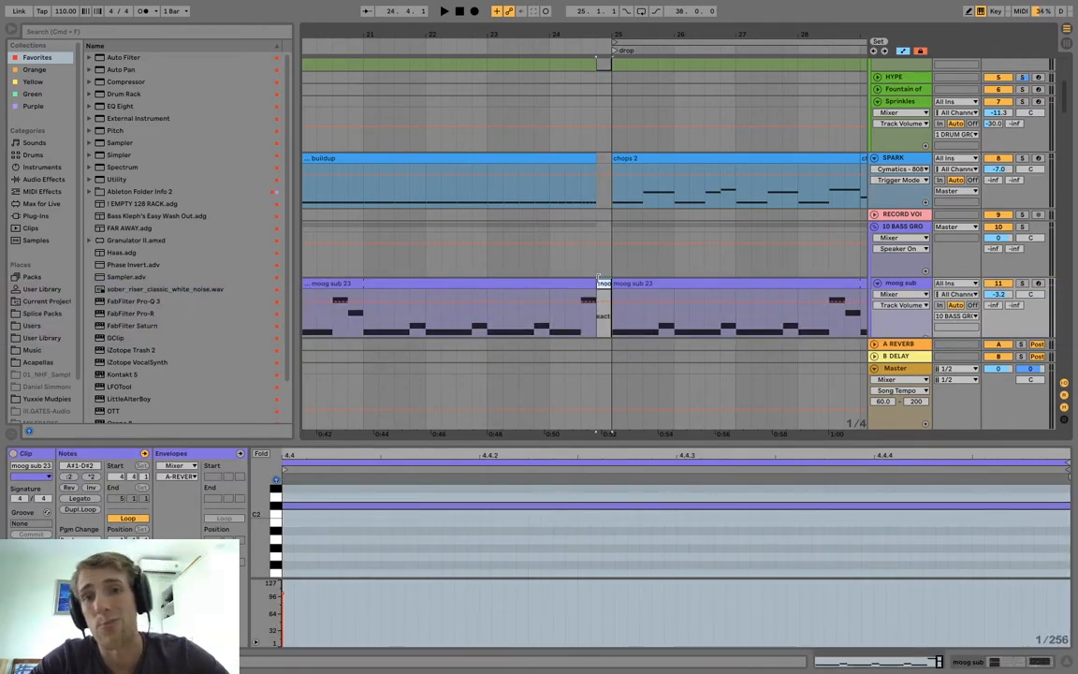
scroll(603, 255, down, 10)
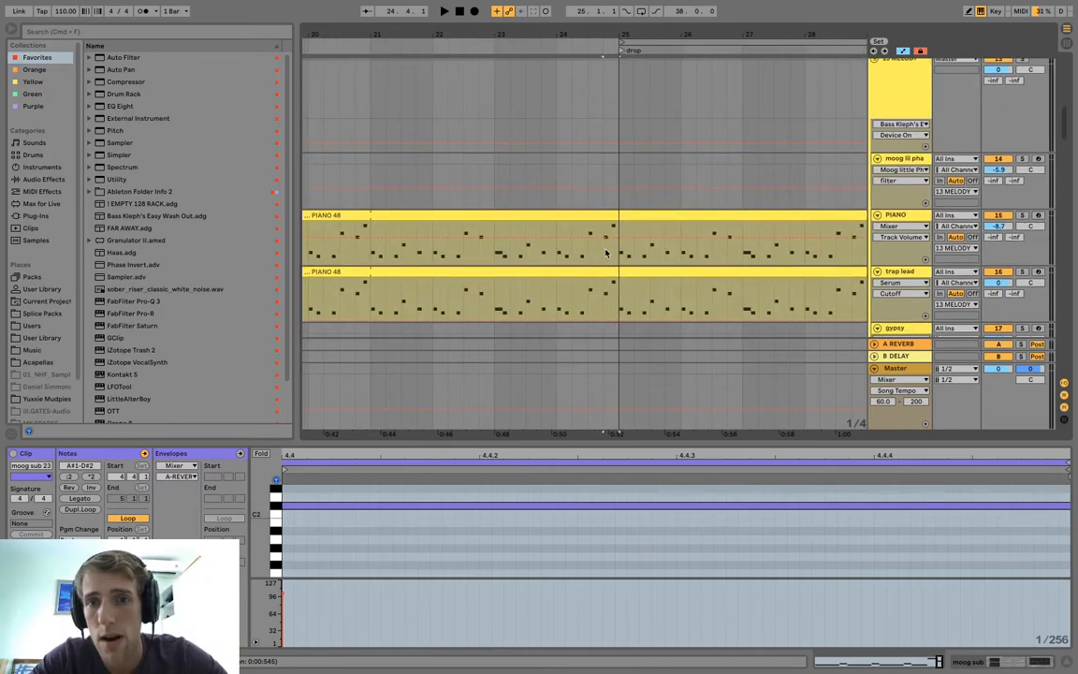
drag(613, 312, 599, 228)
key(0)
Play the transition from bar 24 into the drop and find the tracks still sounding in the one-beat gap.
scroll(601, 222, down, 5)
scroll(601, 221, down, 20)
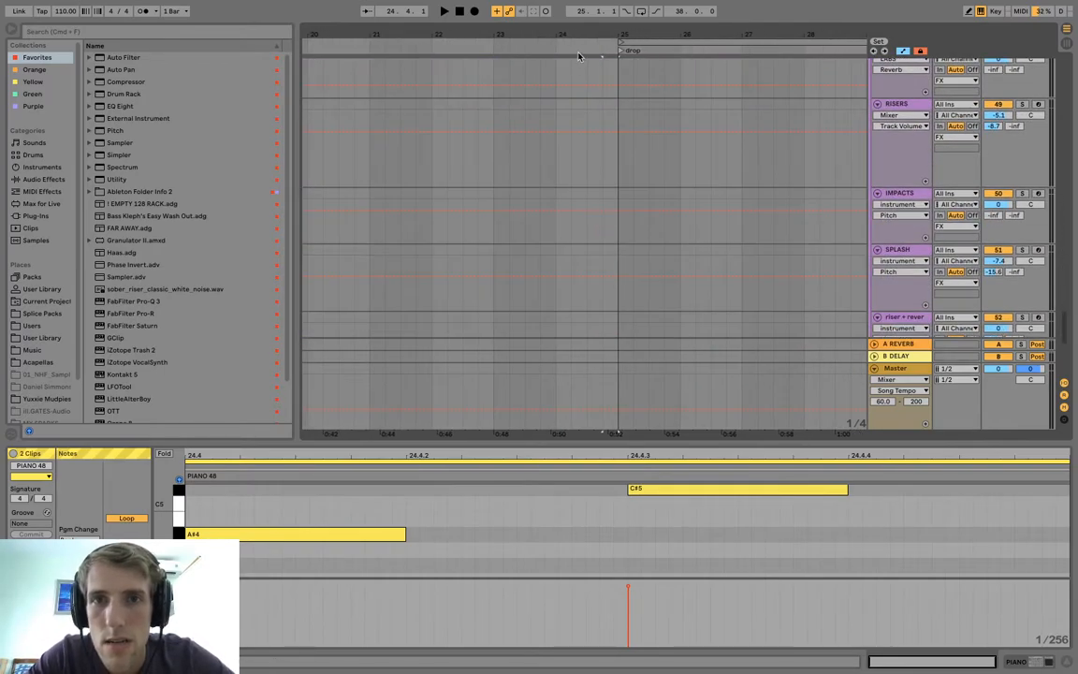
click(568, 67)
key(space)
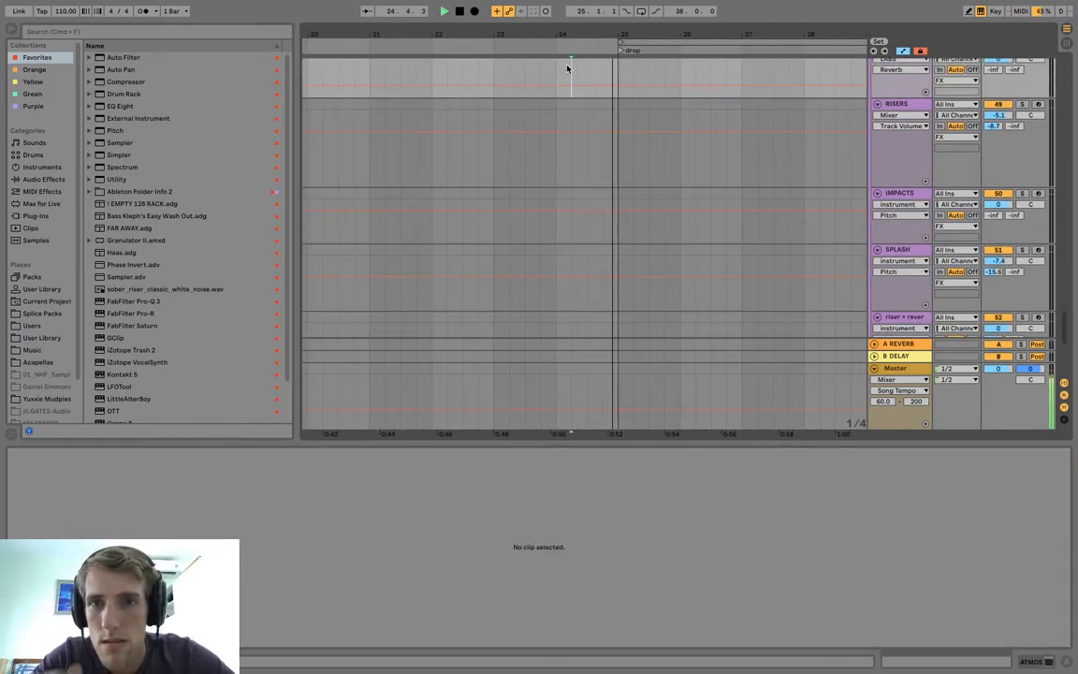
scroll(572, 154, down, 10)
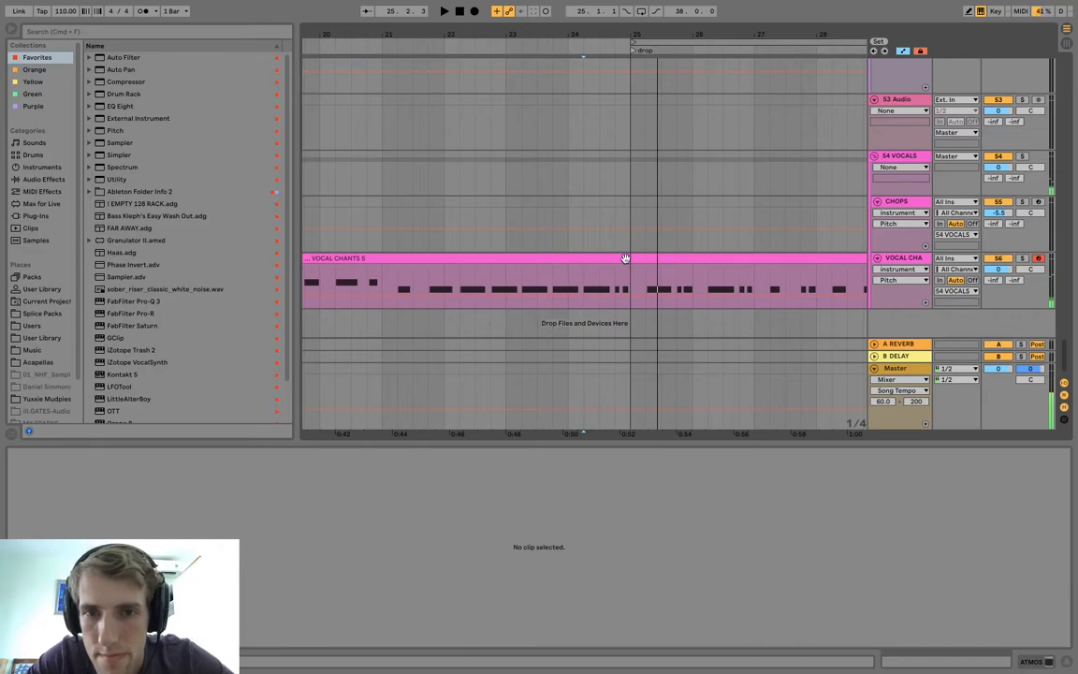
Split off and deactivate the last beat before the drop on the VOCAL CHANTS track, and play back the transition.
click(625, 294)
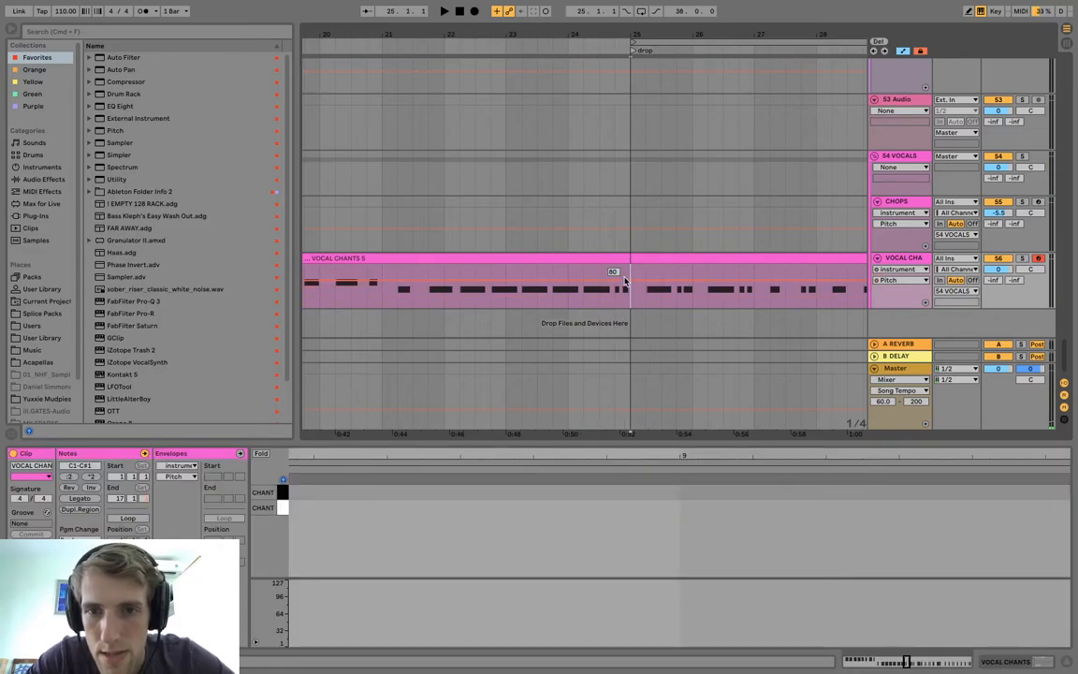
drag(629, 286, 615, 268)
key(ctrl+e)
click(606, 241)
key(space)
scroll(607, 243, up, 10)
scroll(607, 243, down, 10)
key(space)
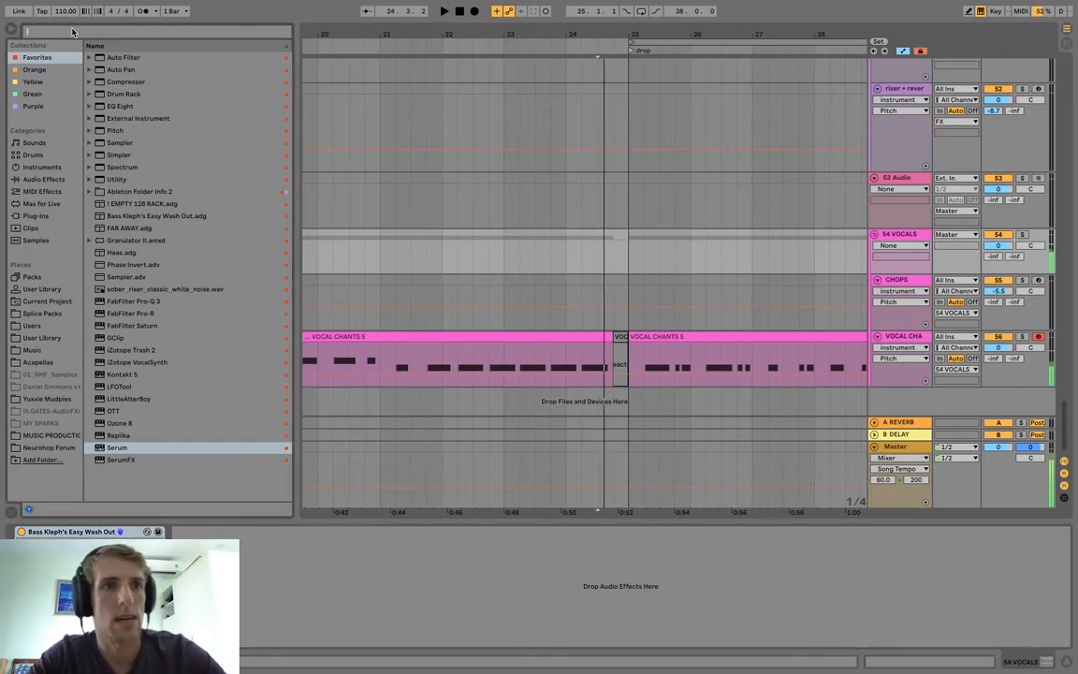
Add a Utility device to the 54 VOCALS group and automate its Mute over the last beat before the drop.
click(73, 31)
text(utility)
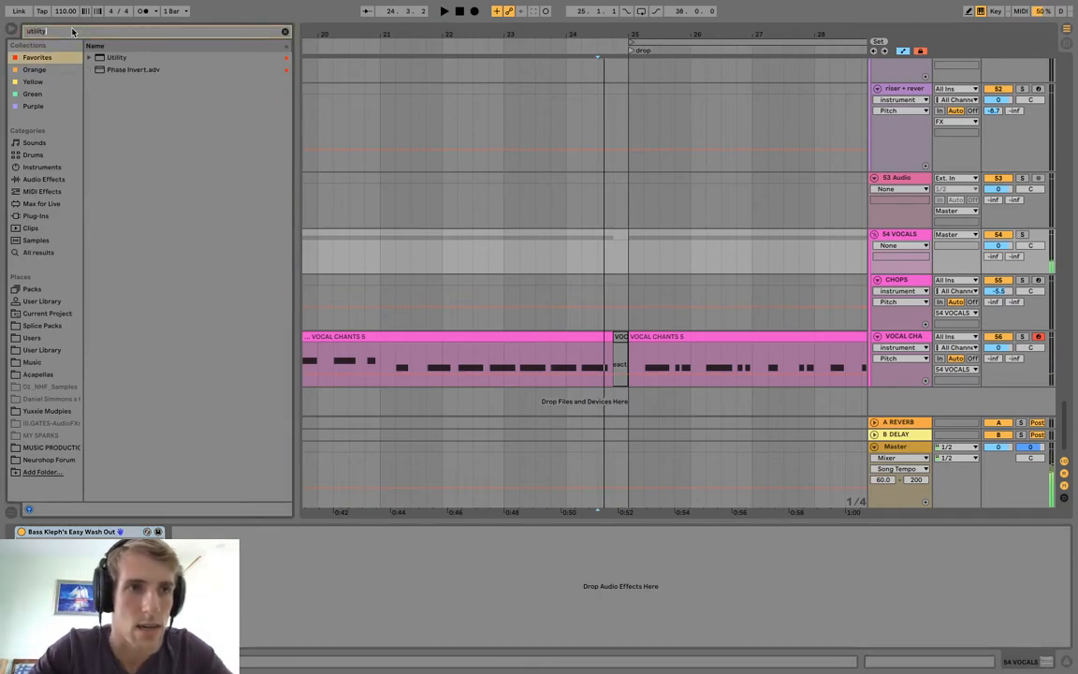
click(117, 58)
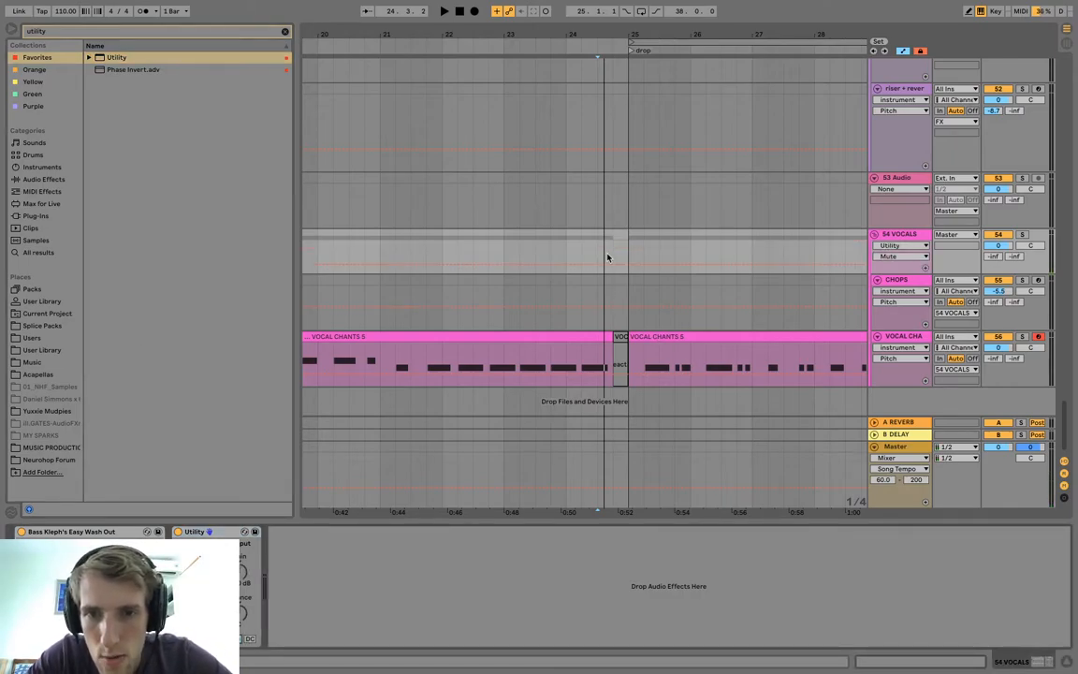
key(a)
mouse_move(613, 263)
mouse_down()
mouse_move(610, 252)
mouse_move(628, 265)
mouse_up()
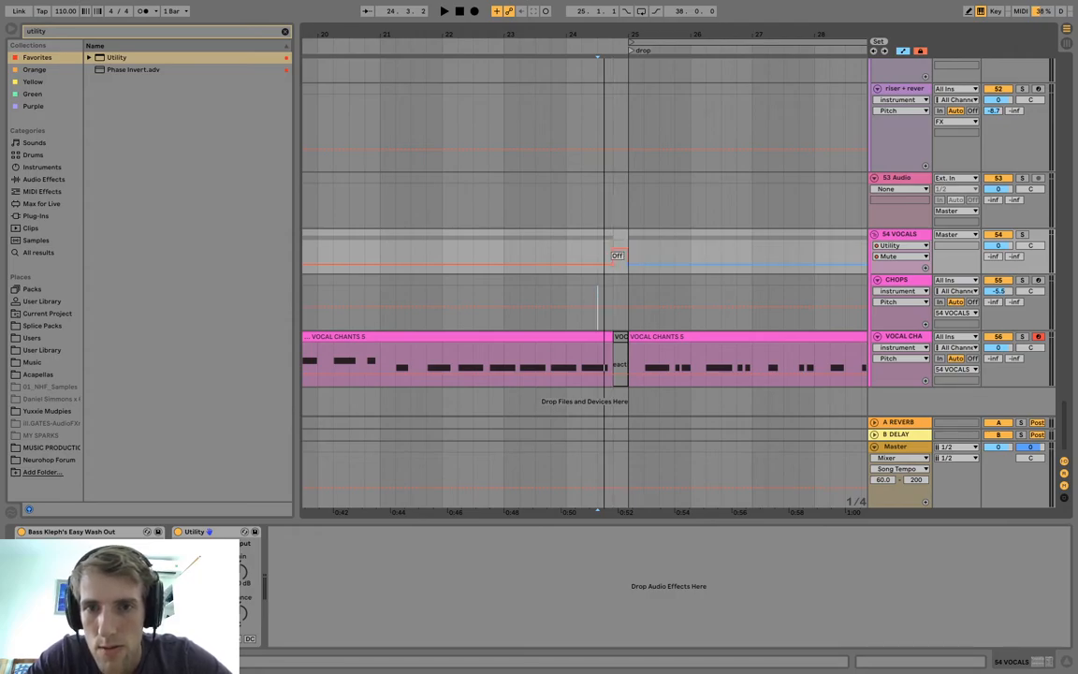
scroll(551, 176, up, 10)
scroll(551, 178, up, 20)
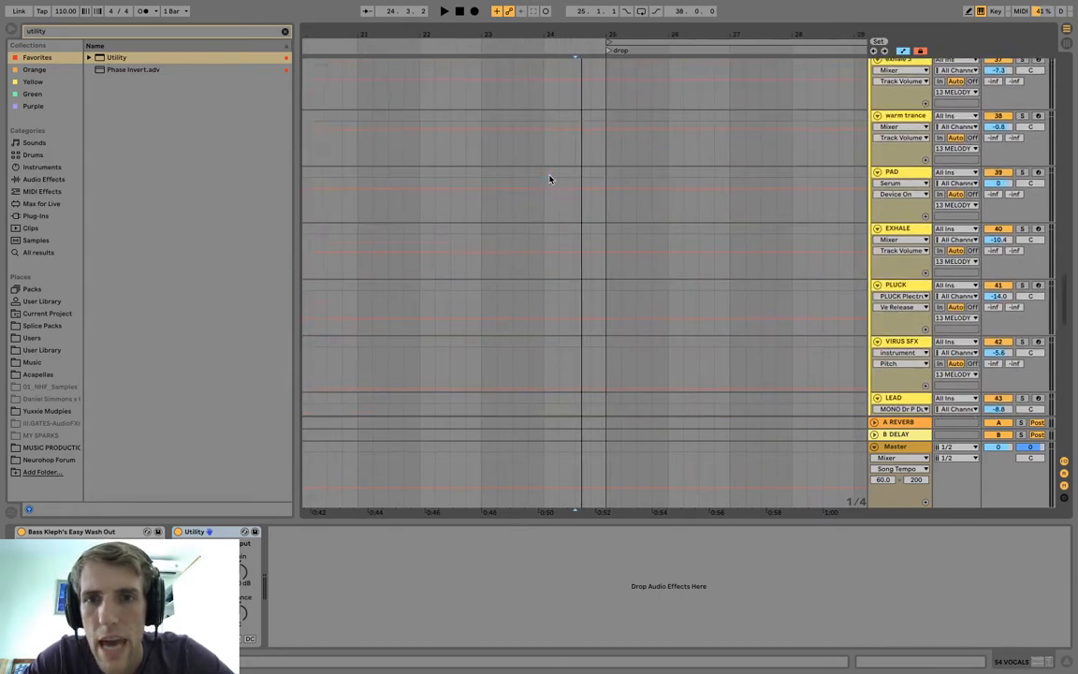
Paste the Mute-automated Utility device at the end of the 13 MELODY group's device chain.
scroll(551, 176, up, 8)
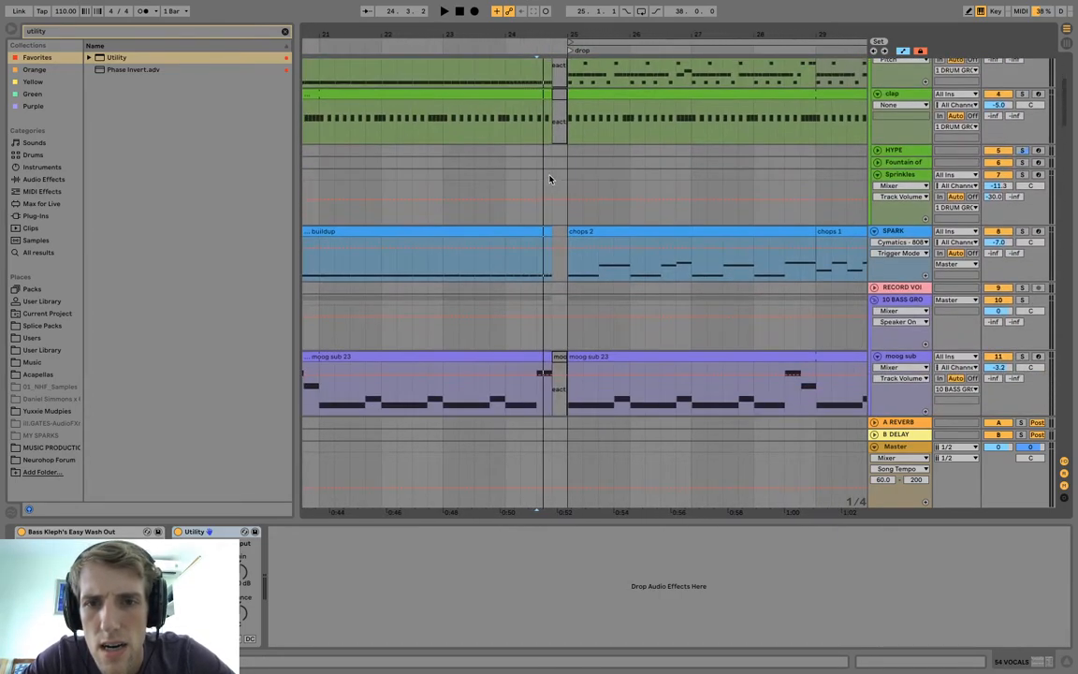
scroll(551, 176, down, 6)
click(926, 216)
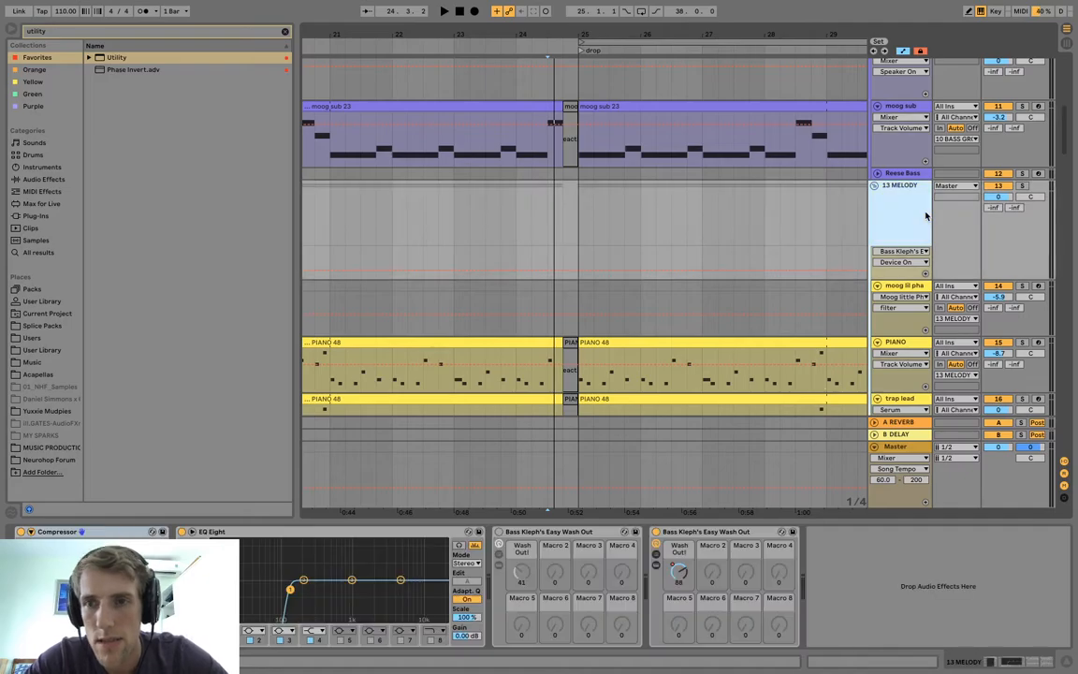
click(834, 605)
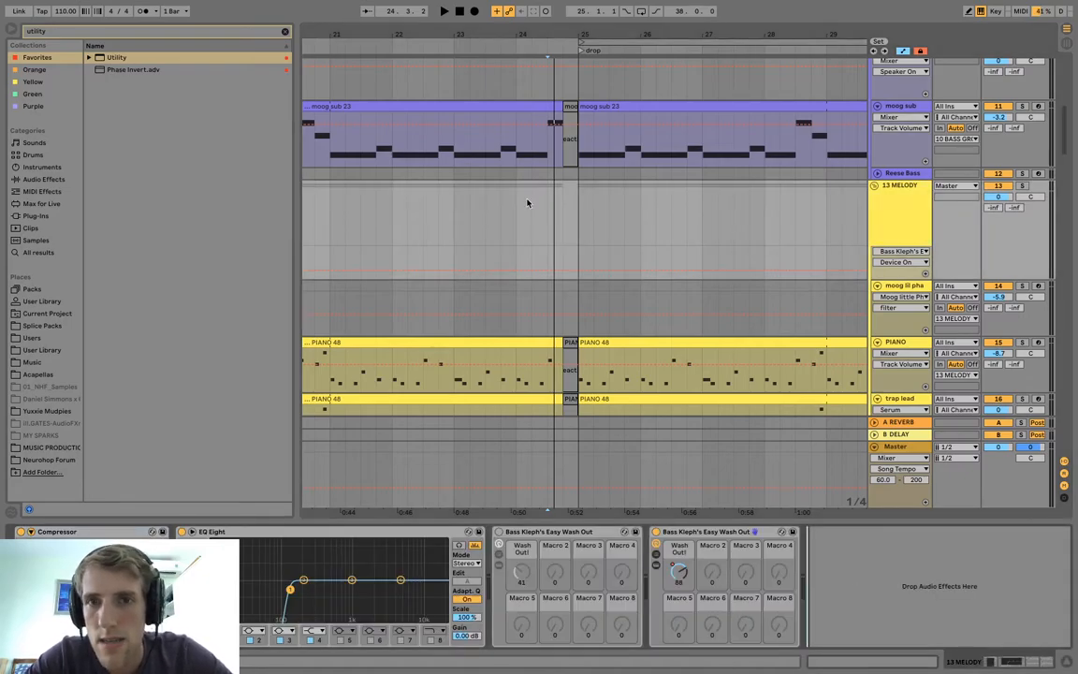
key(Return)
Paste the same Utility device after Bass Kleph's Easy Wash Out on the SPARK track.
scroll(527, 203, up, 5)
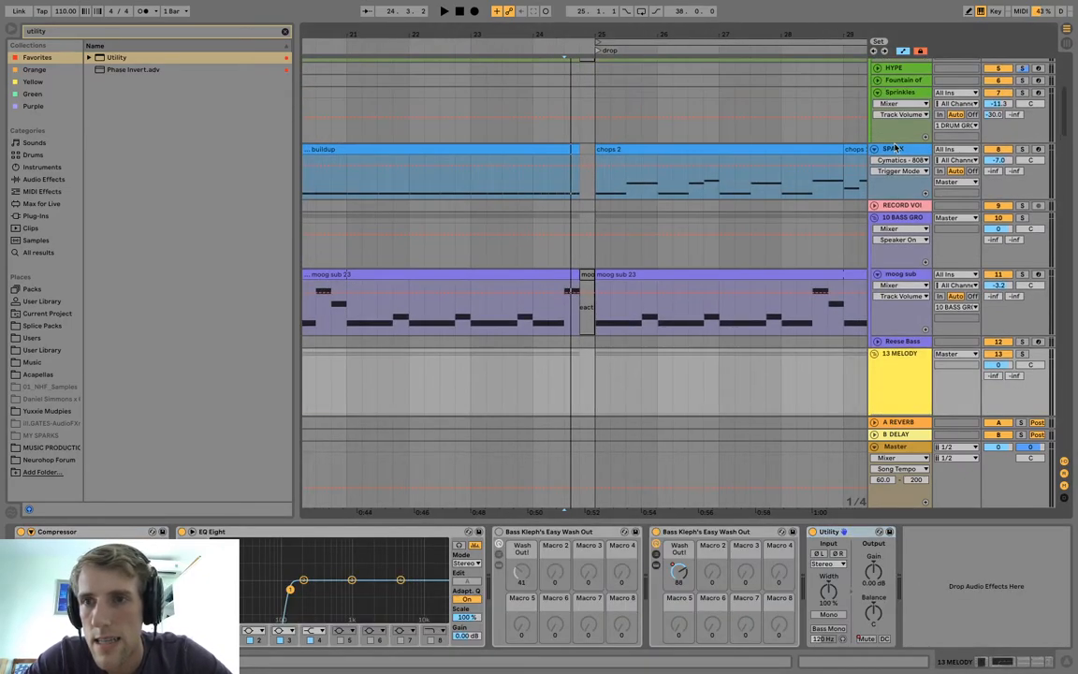
click(894, 152)
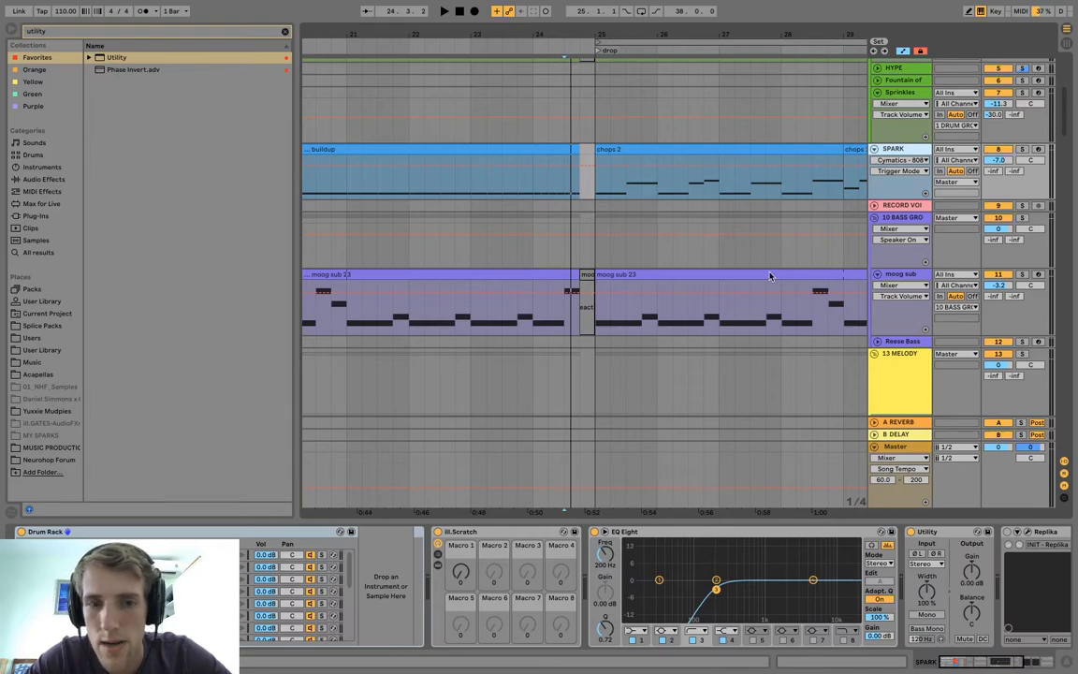
scroll(845, 585, right, 5)
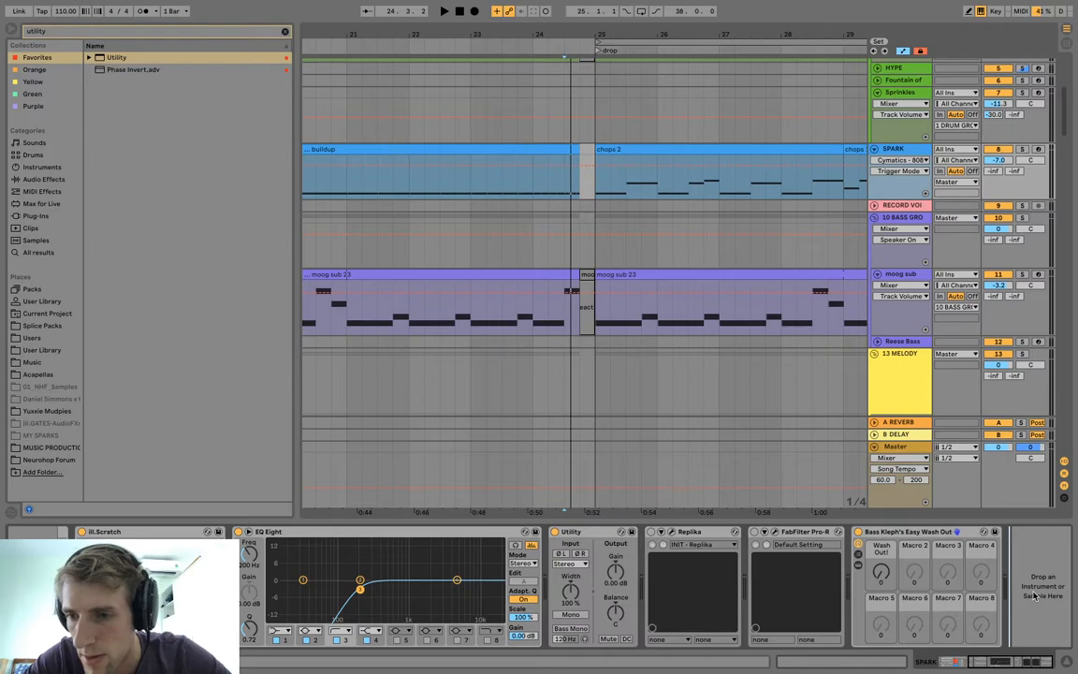
drag(1035, 595, 1035, 597)
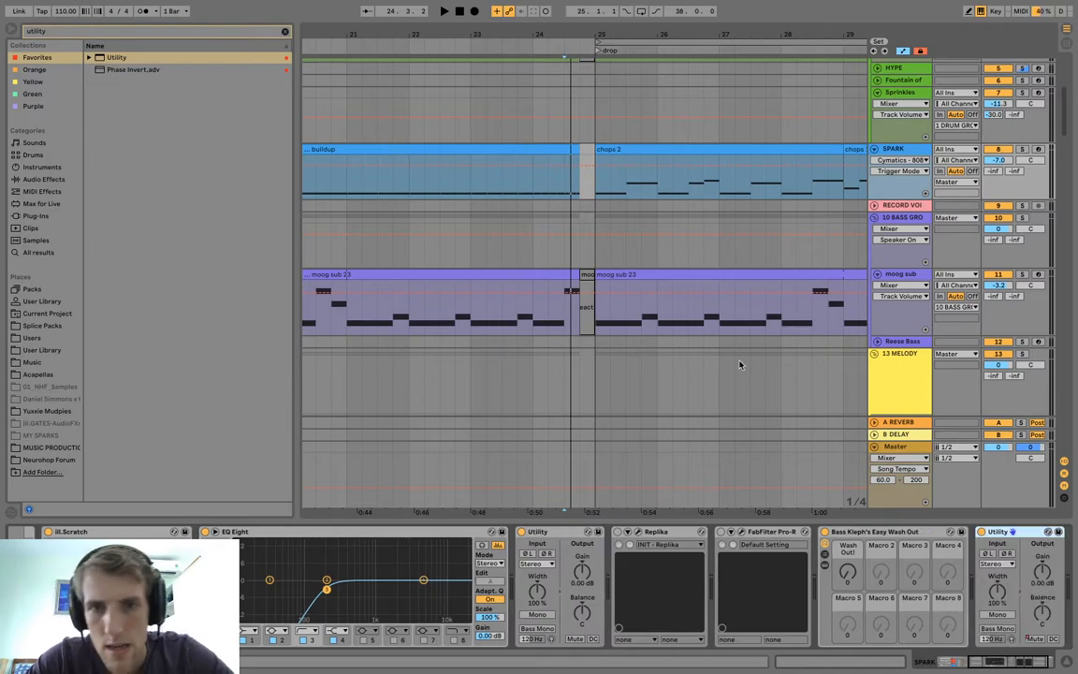
Paste the same Utility device at the end of the 1 DRUM GROUP's device chain.
scroll(740, 364, up, 5)
click(900, 81)
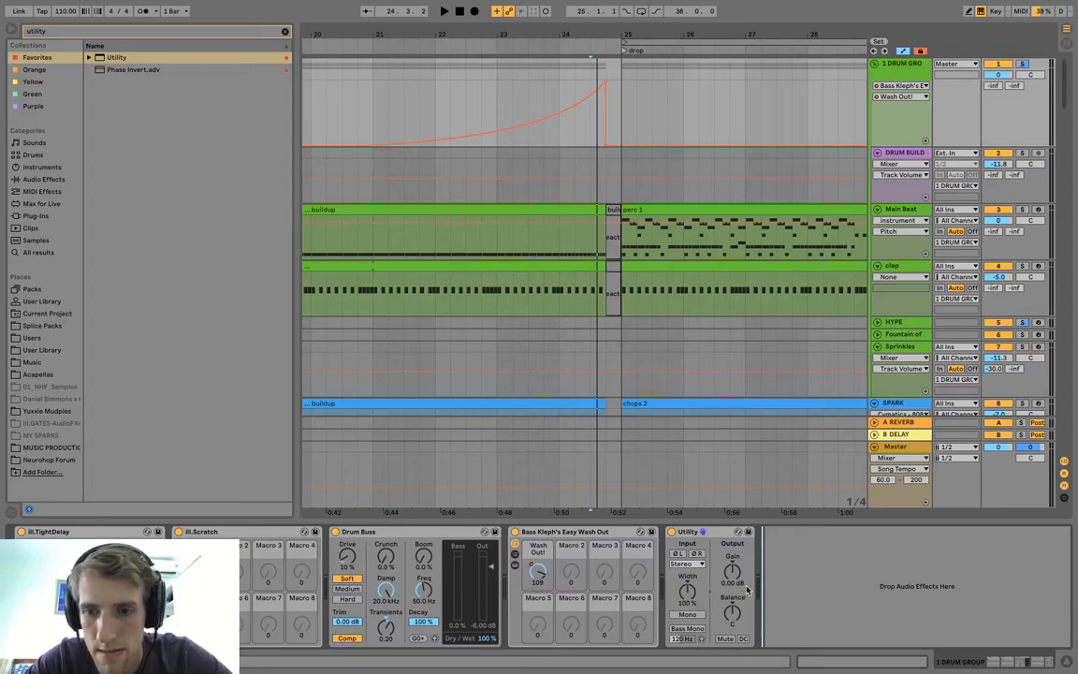
key(super+v)
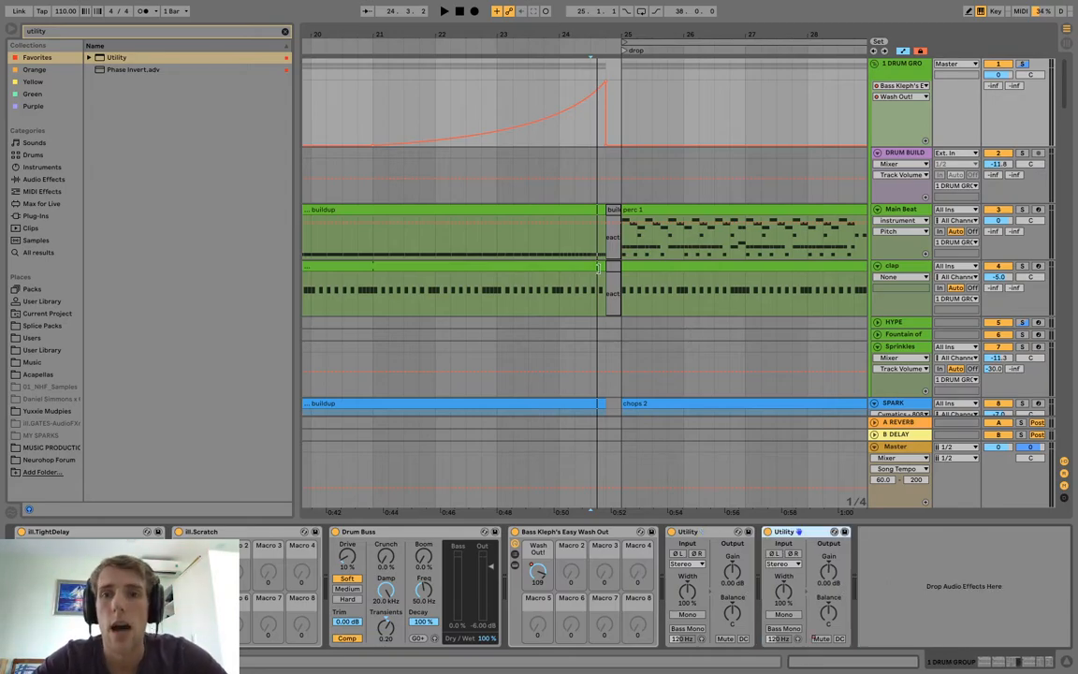
Play the end of the buildup from bar 24 and move the start point back to late bar 23.
key(space)
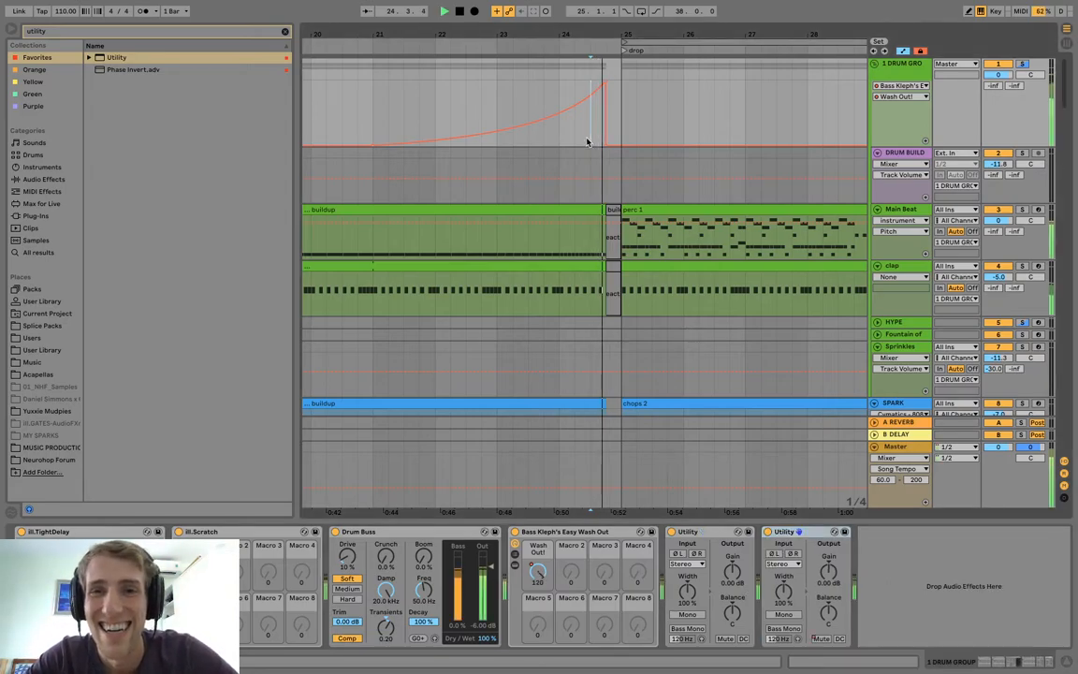
scroll(557, 147, down, 1)
click(536, 149)
Select the 53 Audio track and search all browser results for "vocal".
scroll(536, 149, down, 15)
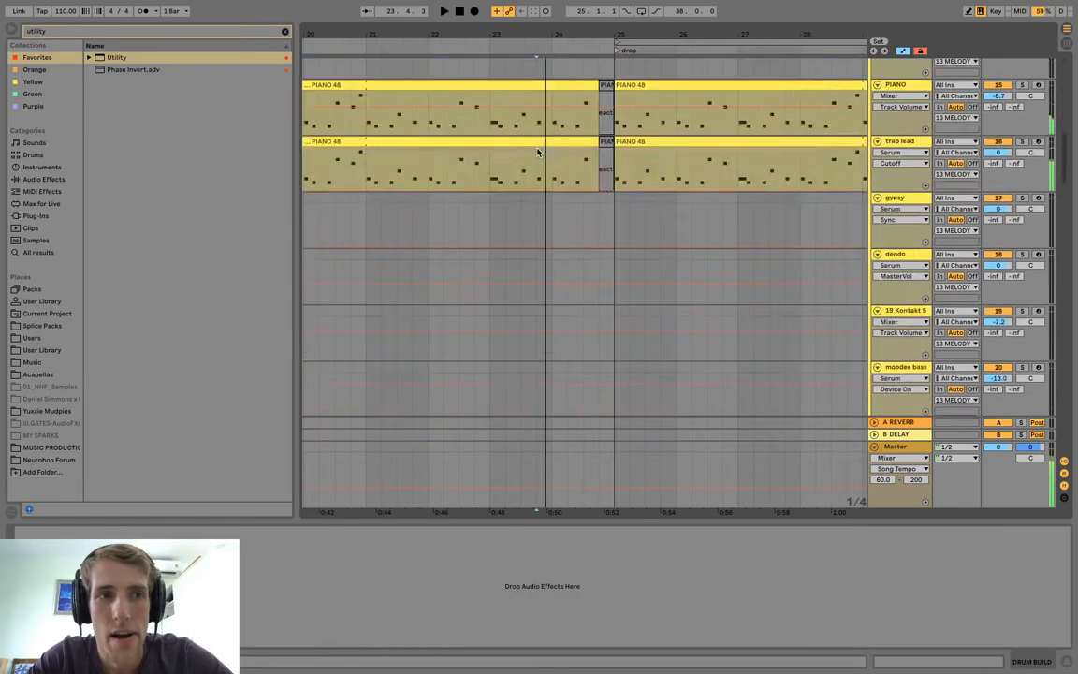
click(168, 30)
text(vocal)
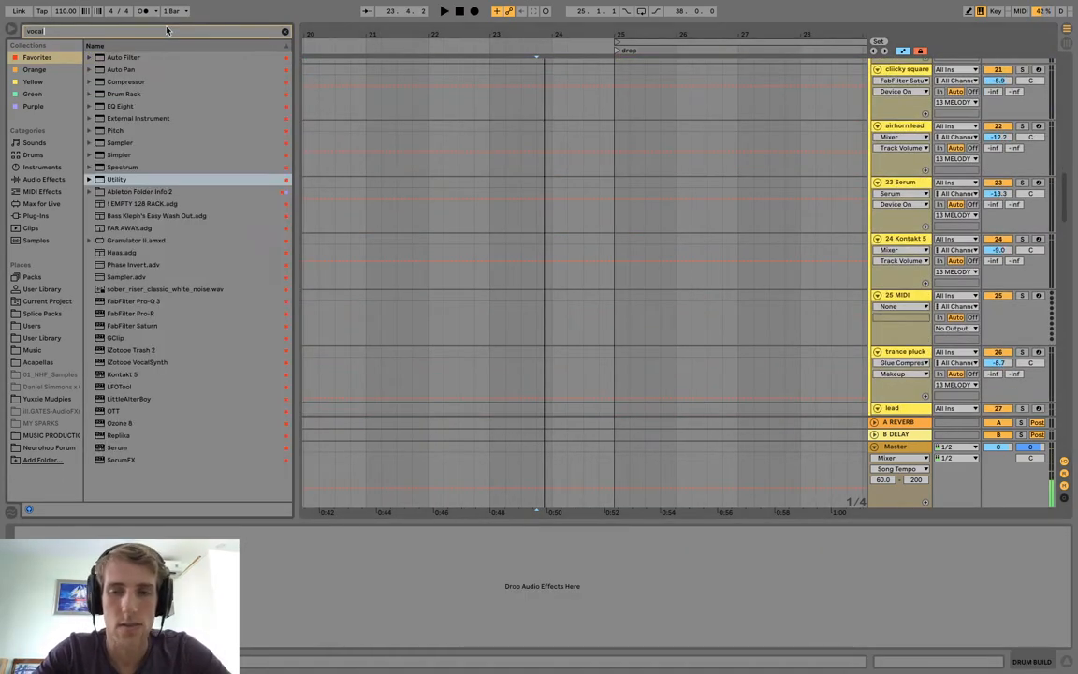
scroll(445, 175, down, 20)
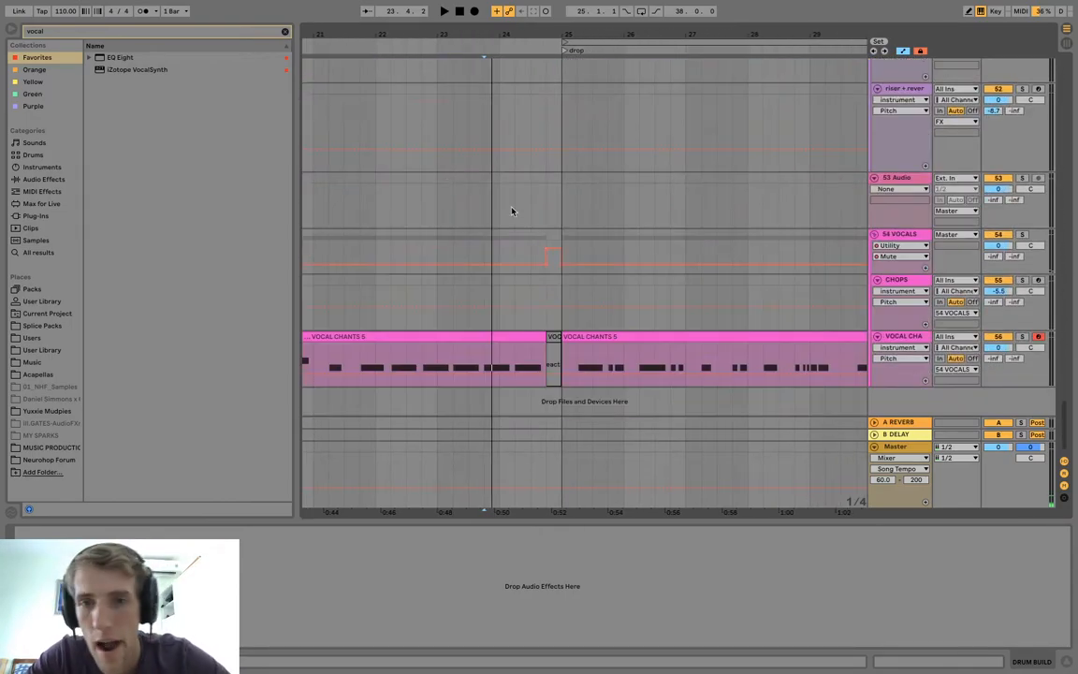
click(904, 200)
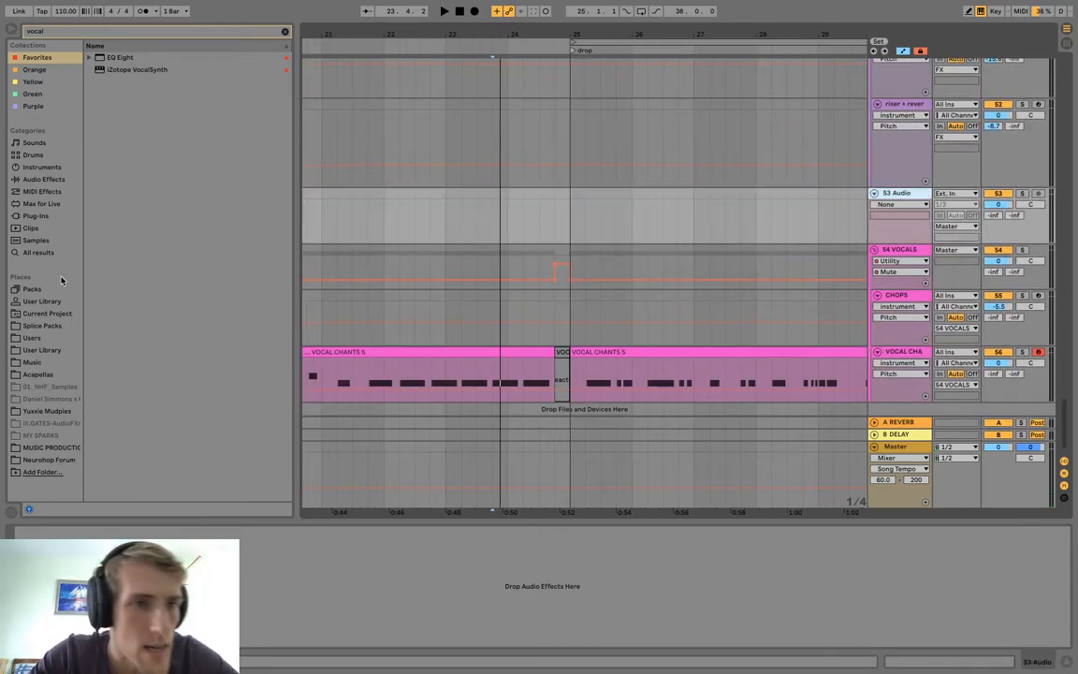
click(82, 34)
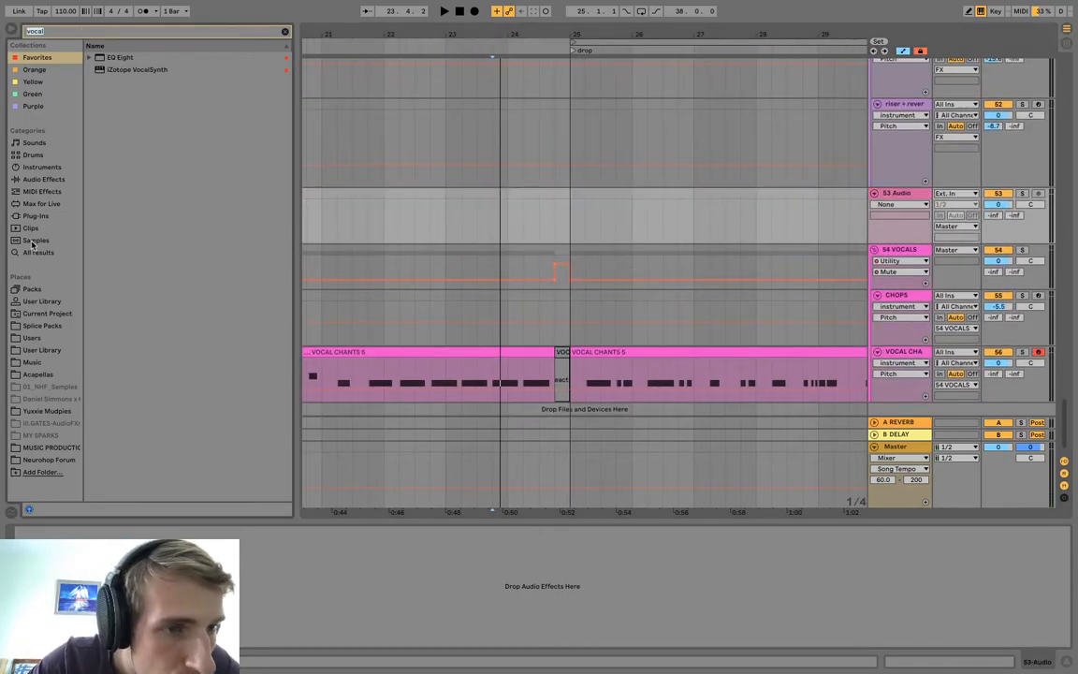
click(37, 252)
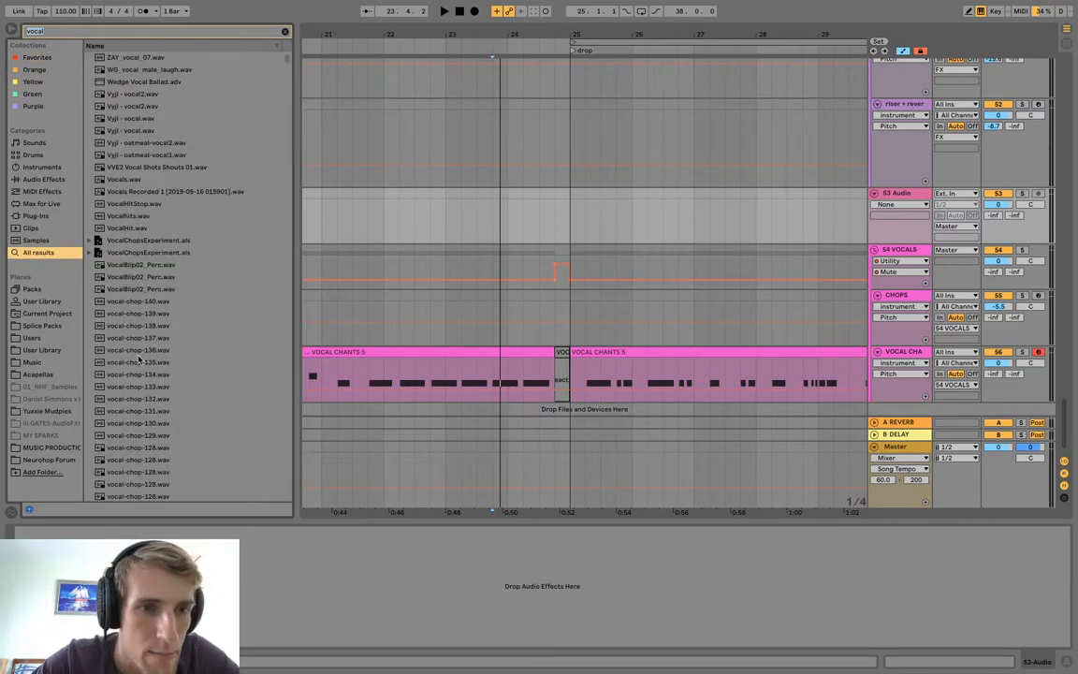
Audition vocal samples from the search results, including Vyji - vocal.wav, Vocals.wav and VocalHitStop.wav.
click(137, 84)
click(137, 118)
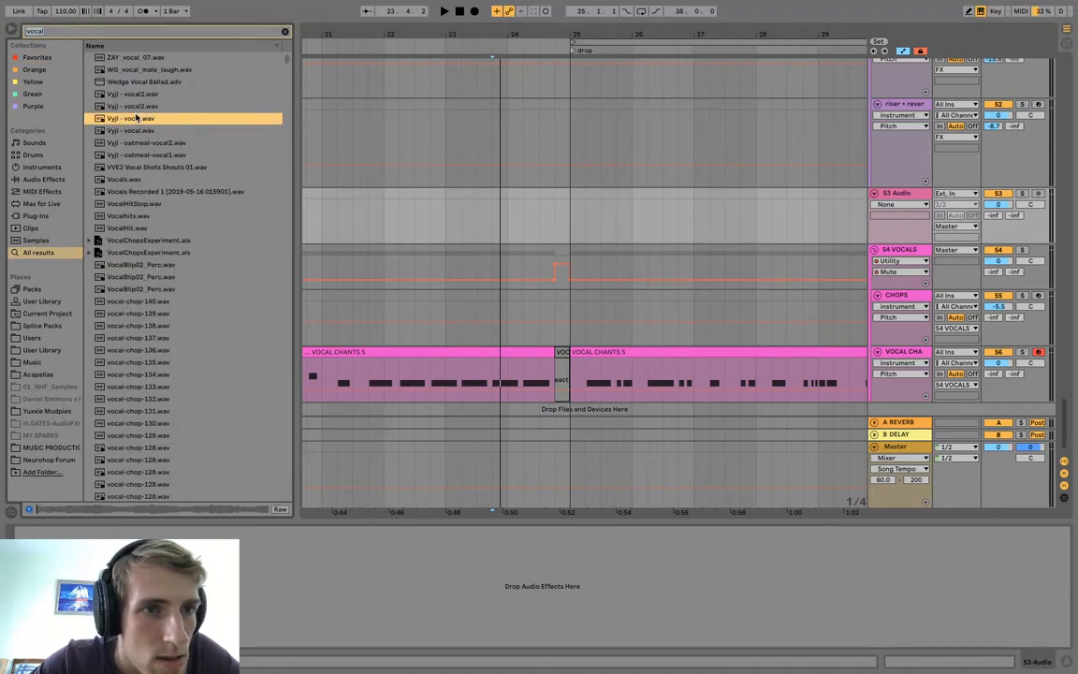
click(147, 179)
click(153, 252)
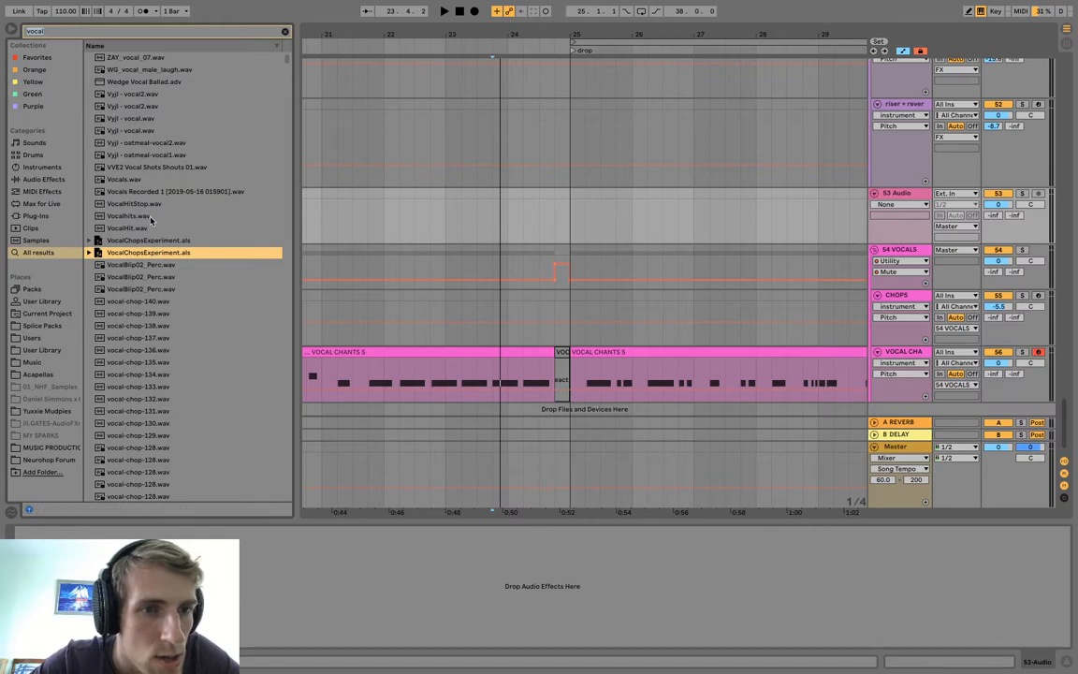
click(134, 203)
Limit the browser search to Splice Packs, peek into Chill Trap & Melodic RnB, and search for "YO".
click(42, 324)
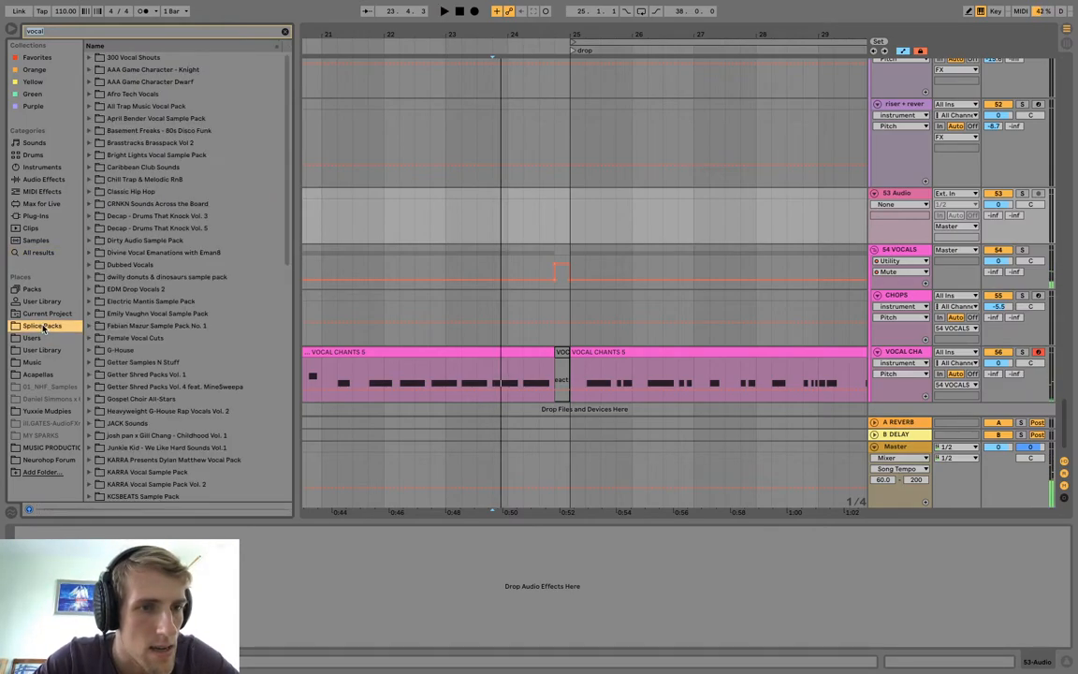
click(90, 179)
click(89, 179)
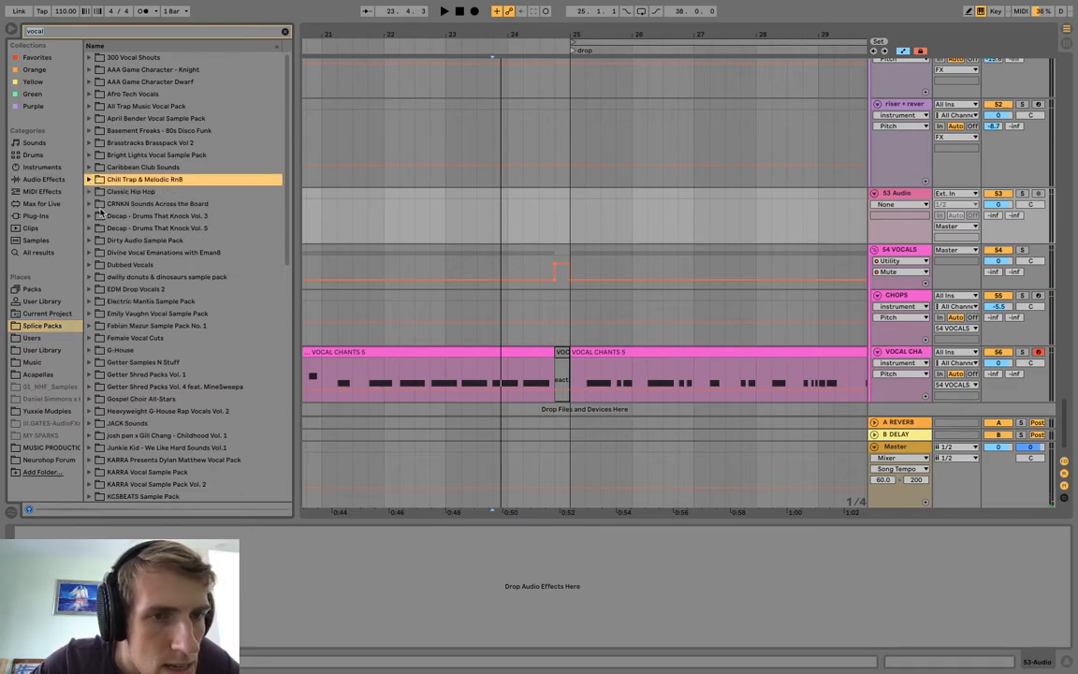
click(115, 32)
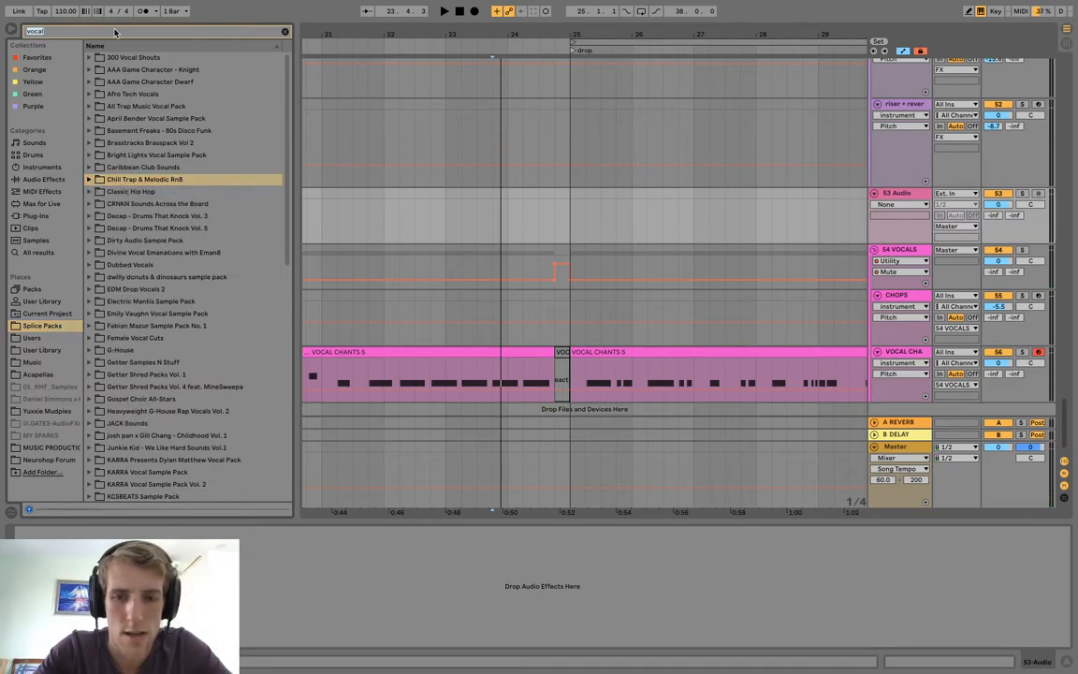
text(yo)
Audition the female dry phrase sample in the Words_And___Phrases folder of Vocal Shouts Edition 2.
click(90, 166)
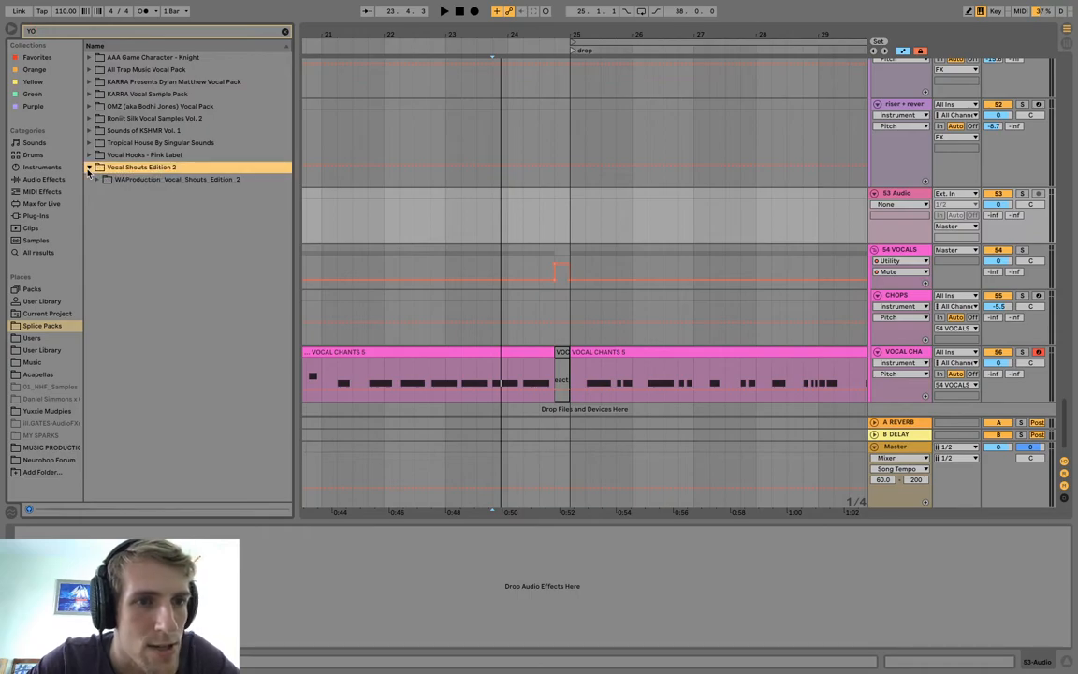
click(97, 179)
click(103, 192)
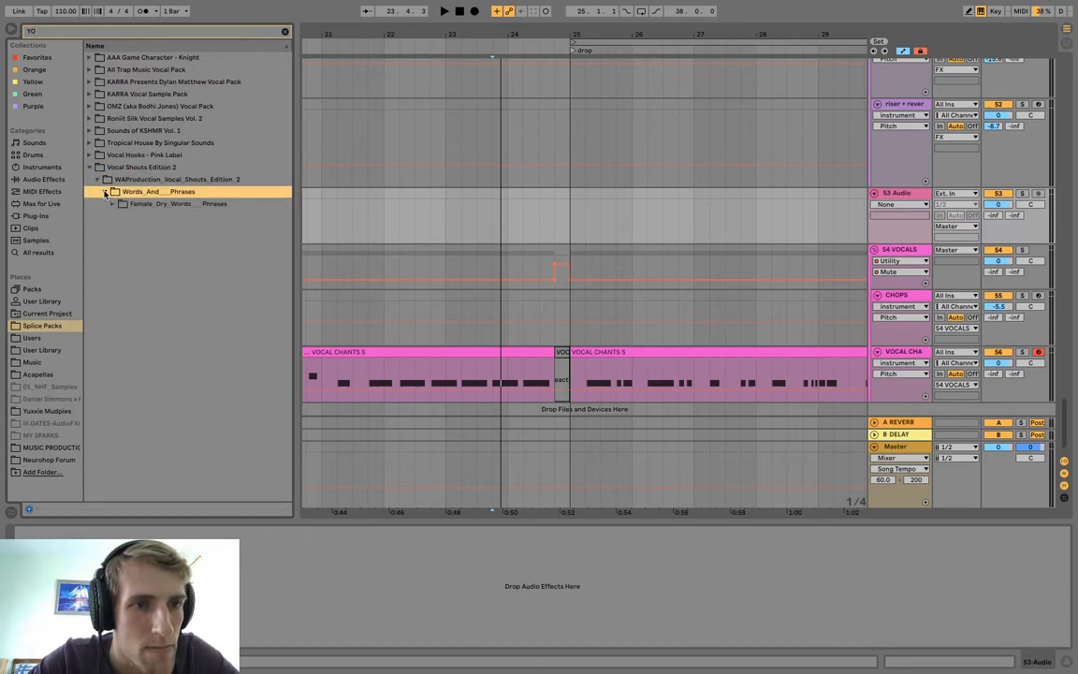
click(112, 203)
click(122, 217)
Browse the Vocal Hooks - Pink Label pack down to its Vocal_Hooks folder.
click(90, 155)
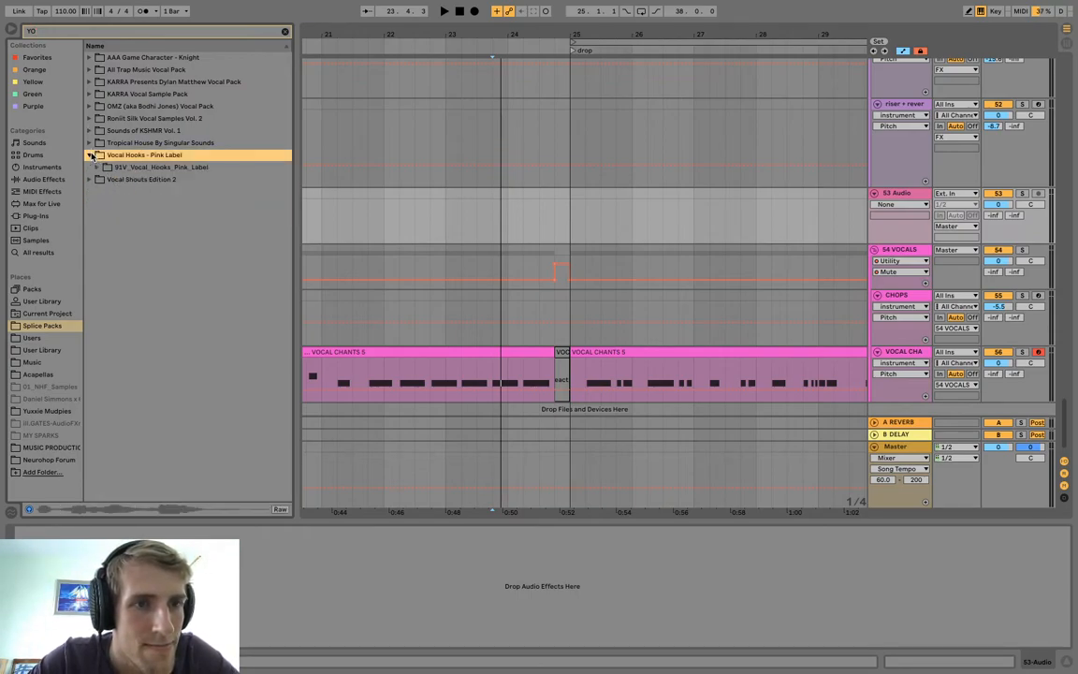
click(97, 166)
click(104, 178)
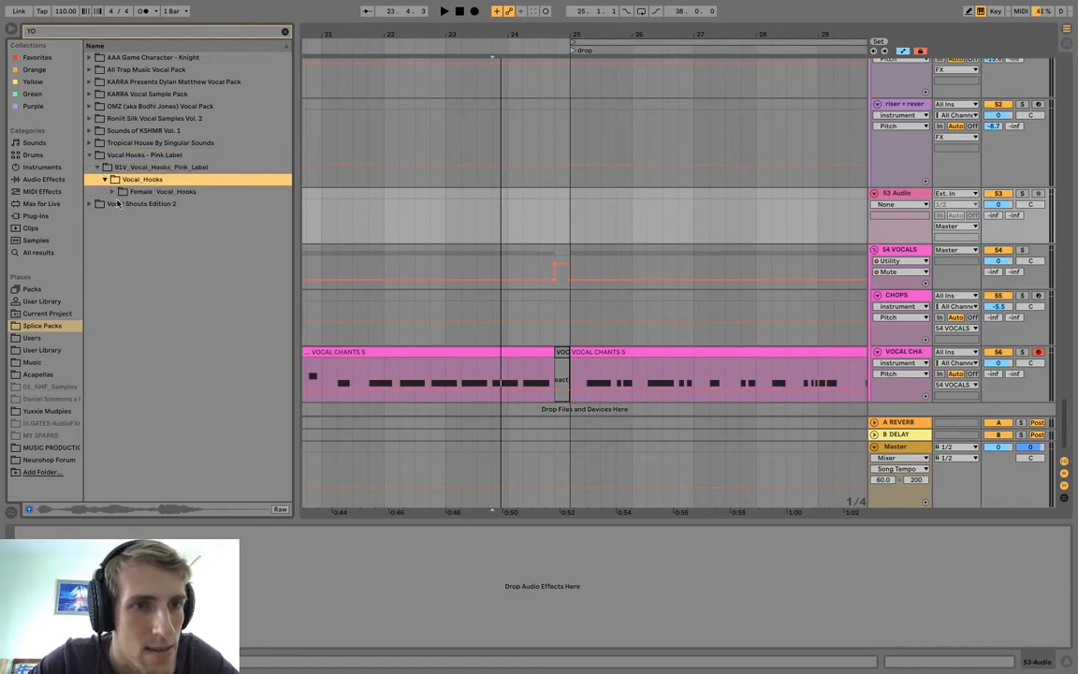
Audition the sung "want it" and yelled "you feelin good" phrases in the OMZ Vocal Pack.
click(89, 106)
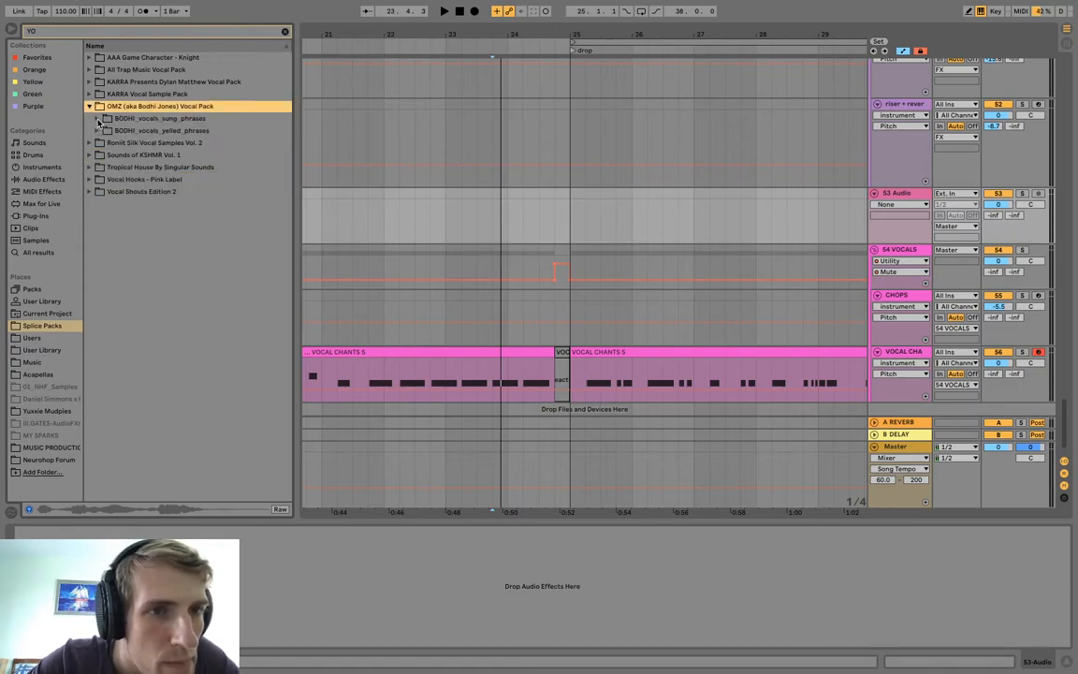
click(99, 117)
click(114, 131)
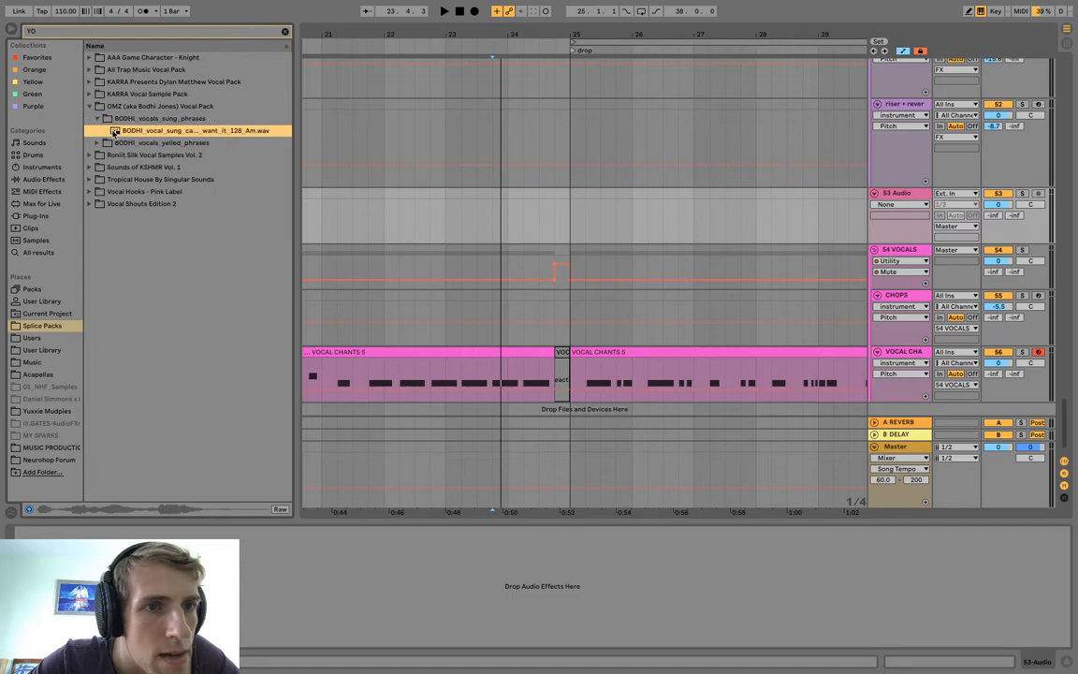
click(110, 143)
click(116, 143)
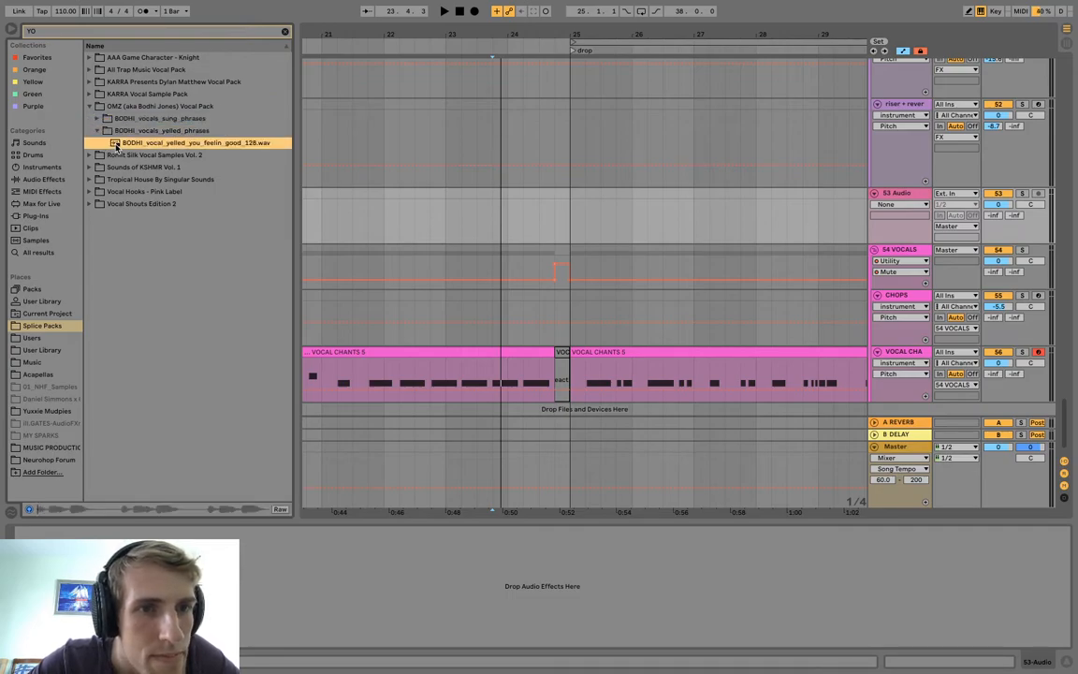
Search Splice Packs for "GETTER" and audition the two GET_shouts samples in Getter Shred Packs Vol. 1.
click(77, 31)
text(GETTE)
click(88, 69)
click(96, 81)
click(104, 93)
click(112, 106)
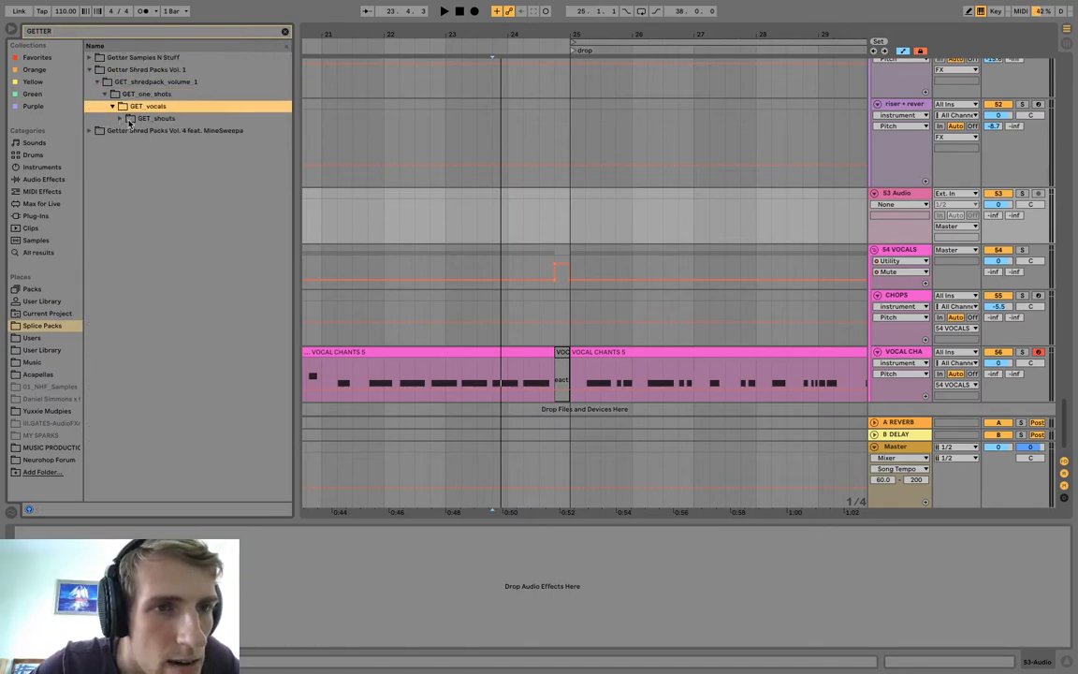
click(120, 118)
click(149, 131)
click(161, 143)
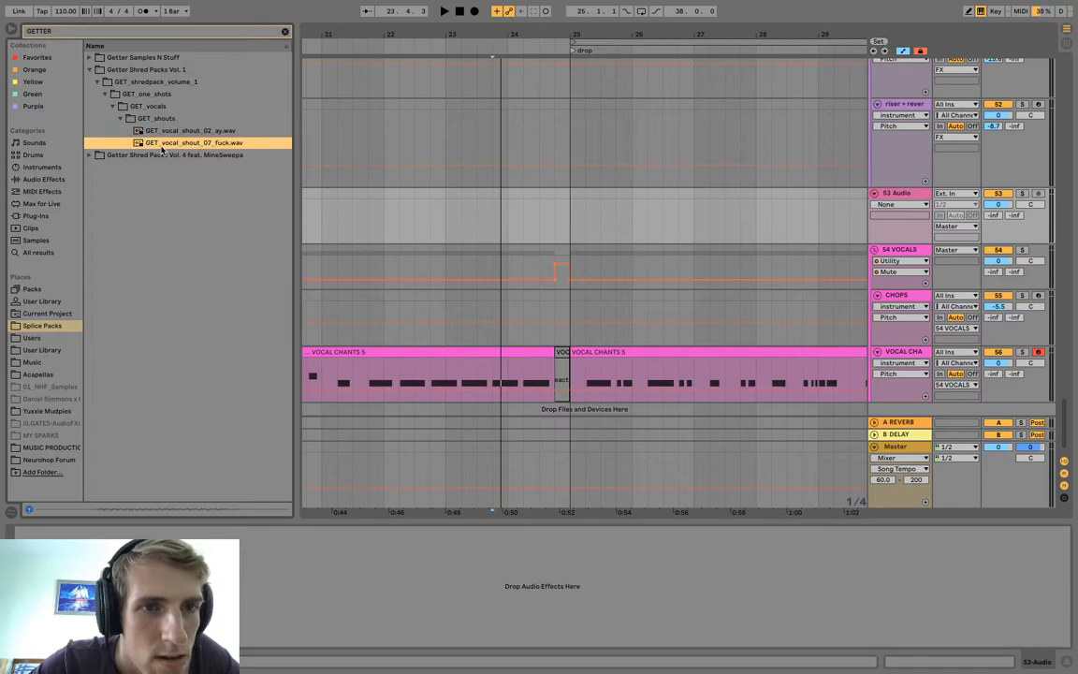
Audition MINESWEEPA_vocal_okay_03.wav in Getter Shred Packs Vol. 4 feat. MineSweepa.
click(89, 155)
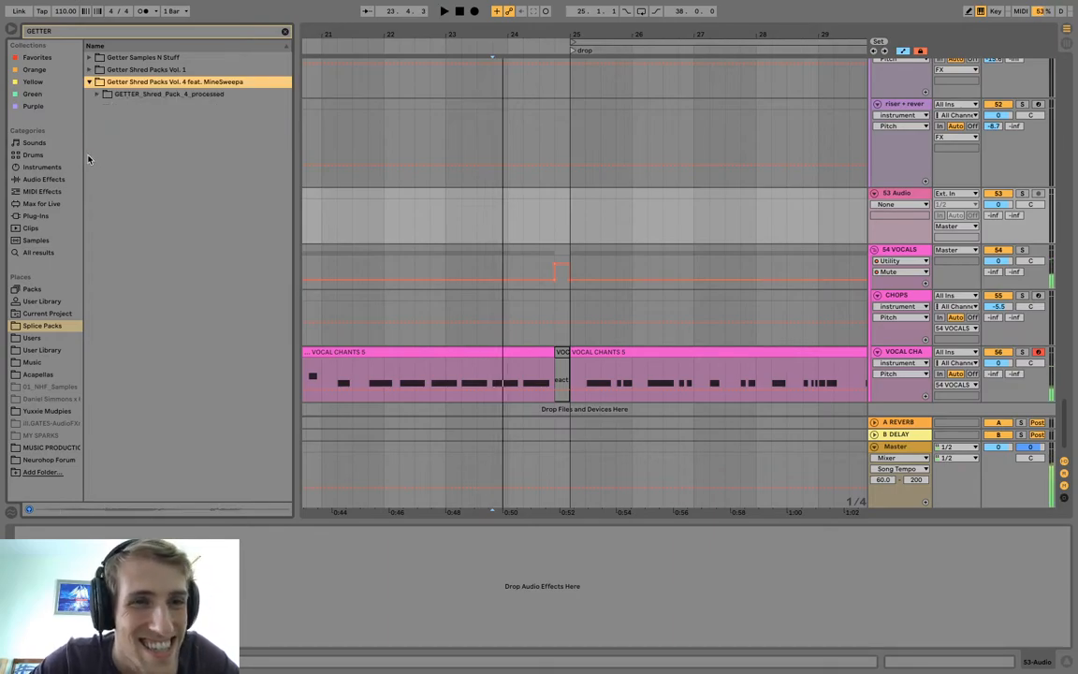
click(95, 95)
click(104, 107)
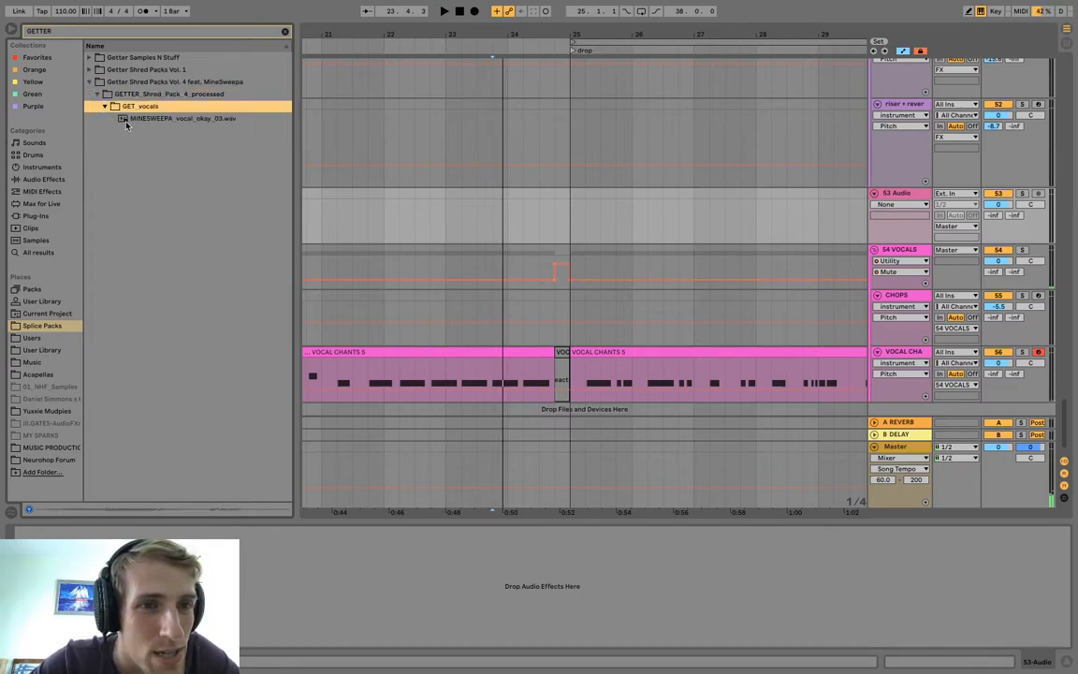
click(127, 122)
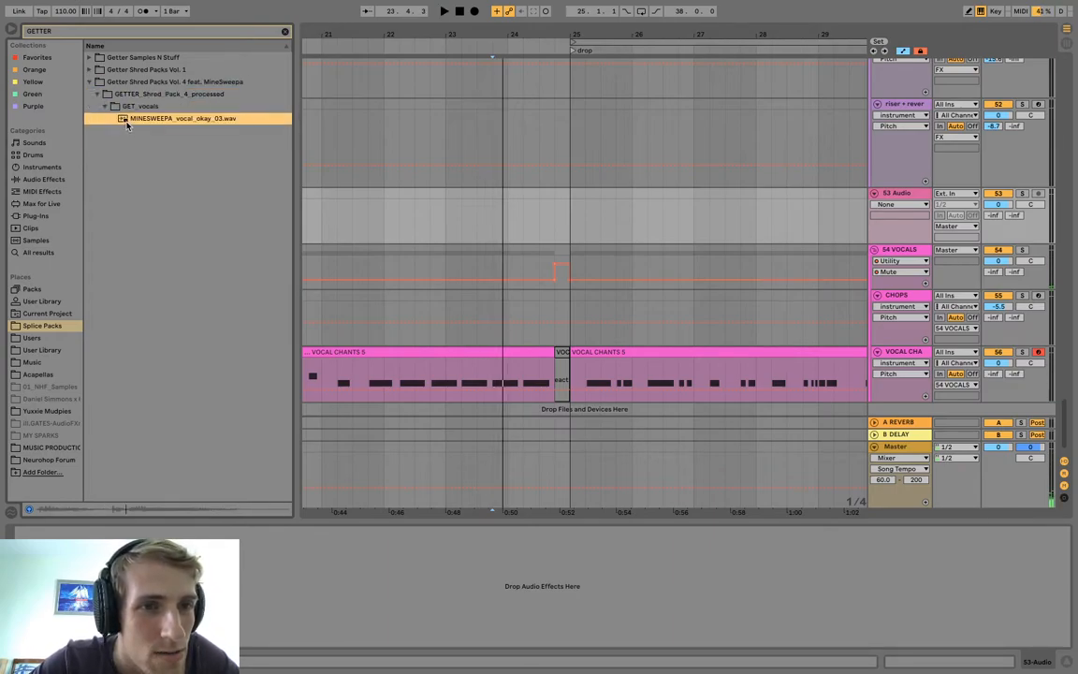
Audition the chant_5, go and come_on vocals from the GET_vocals folder of Getter Samples N Stuff.
click(91, 58)
click(95, 70)
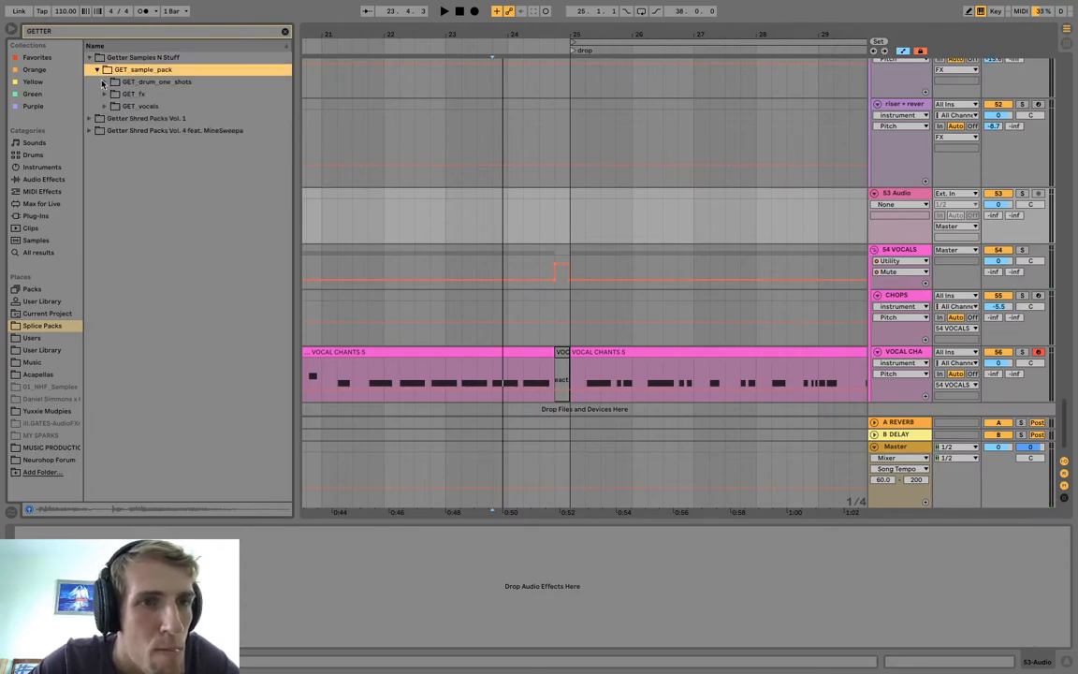
click(104, 107)
click(137, 143)
click(148, 180)
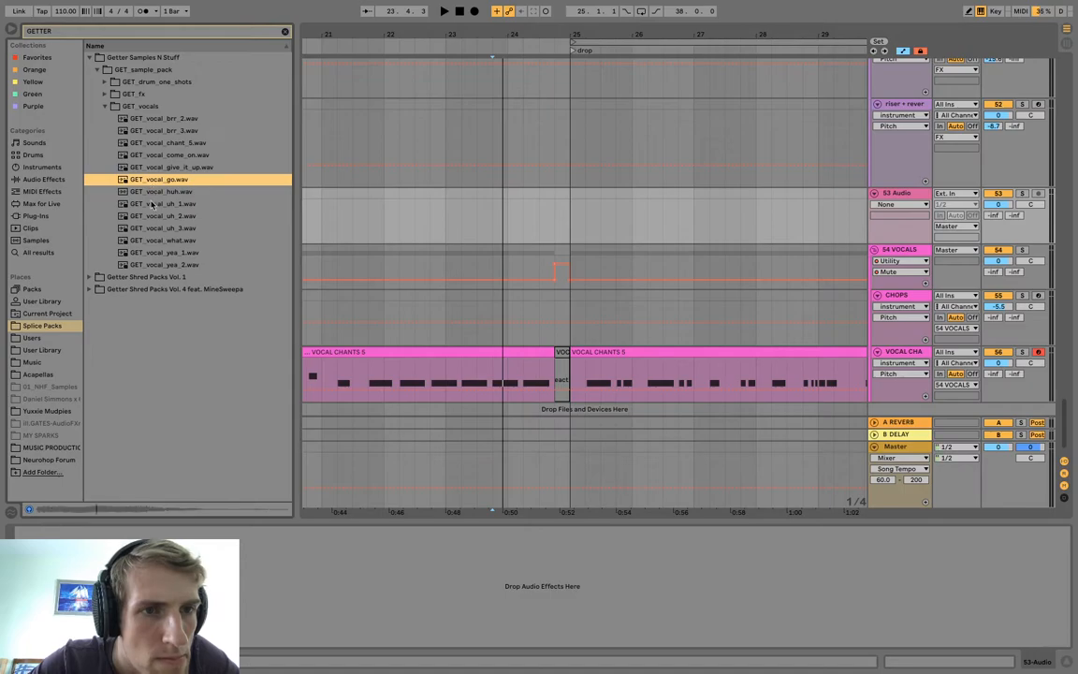
click(154, 155)
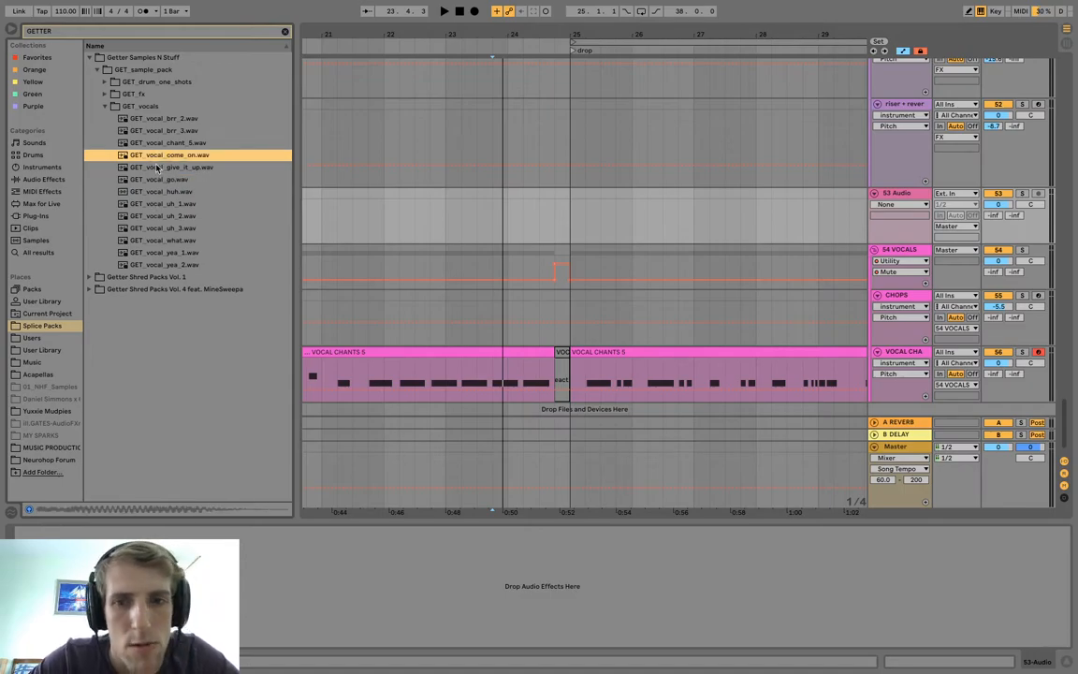
Place GET_vocal_come_on.wav on audio track 53 at 24.4.1, in the silent beat before the drop, and play it in context.
scroll(426, 299, right, 3)
scroll(426, 300, down, 1)
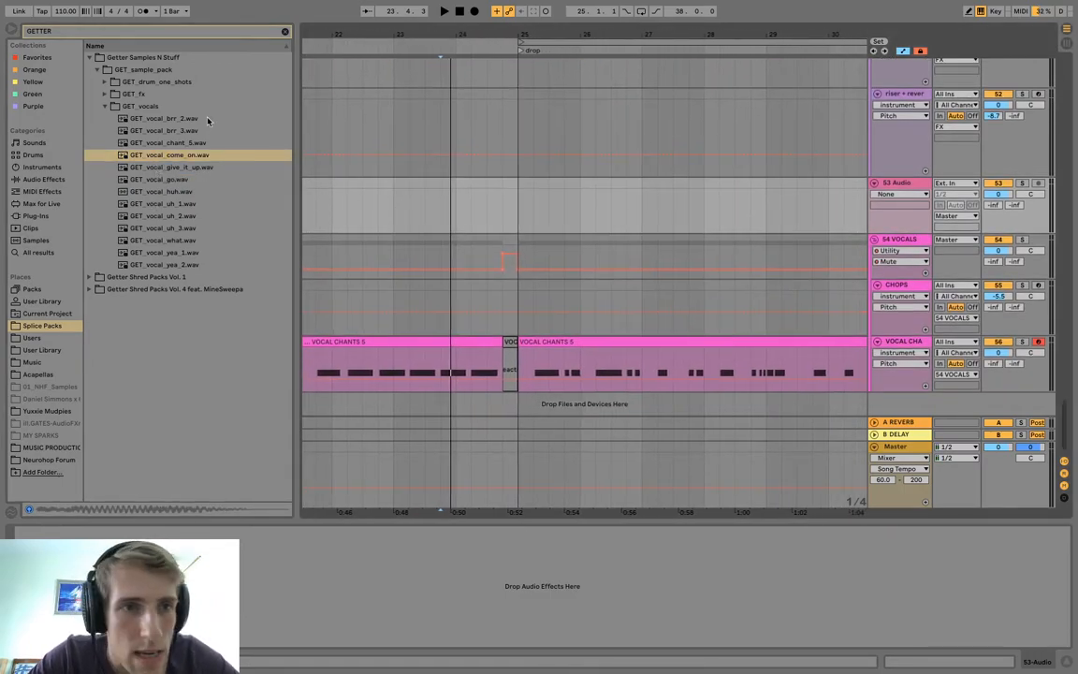
drag(177, 156, 504, 197)
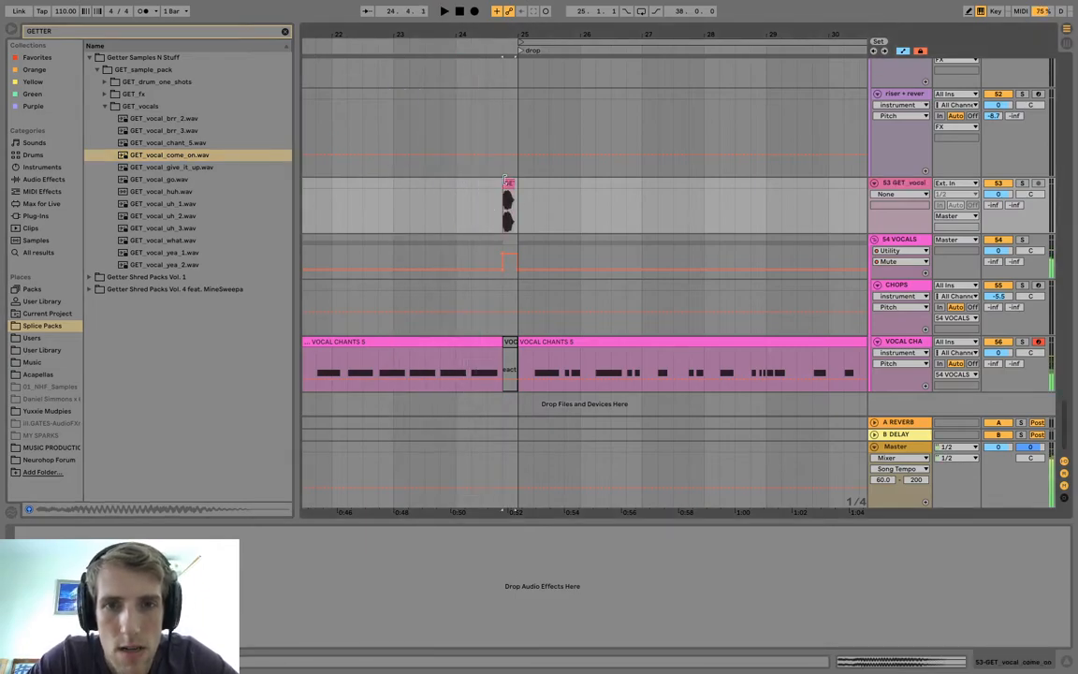
double_click(507, 181)
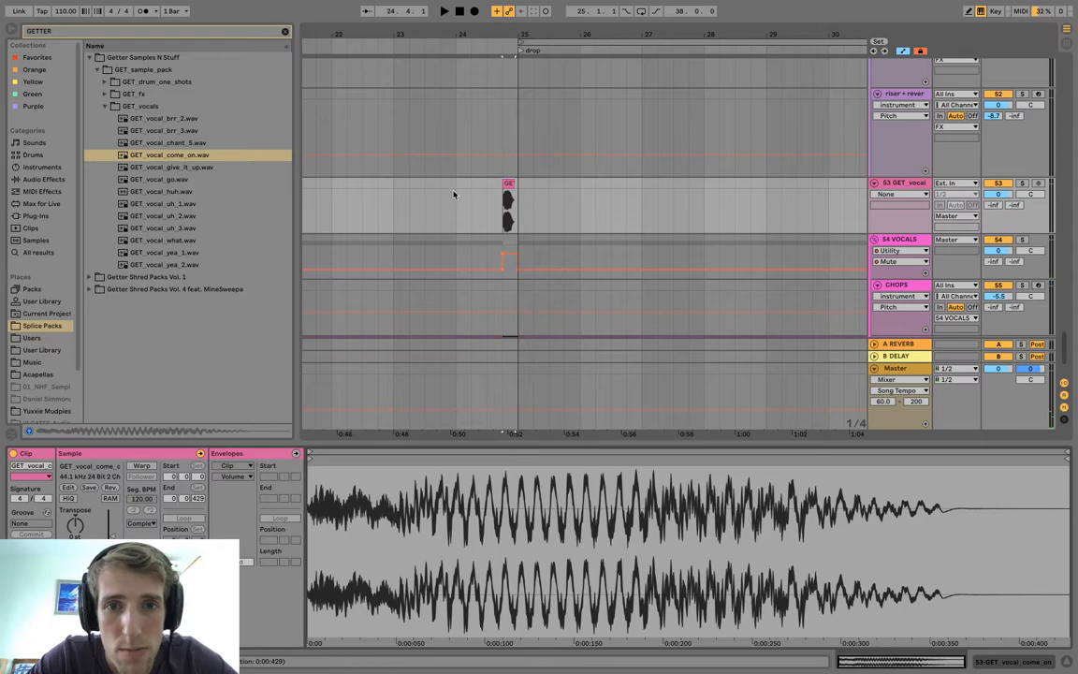
click(453, 195)
key(space)
drag(518, 35, 518, 56)
key(space)
key(space)
key(space)
Warp the come_on vocal clip with a segment BPM of 137, extend its end to the drop, and play the transition.
click(503, 185)
click(141, 465)
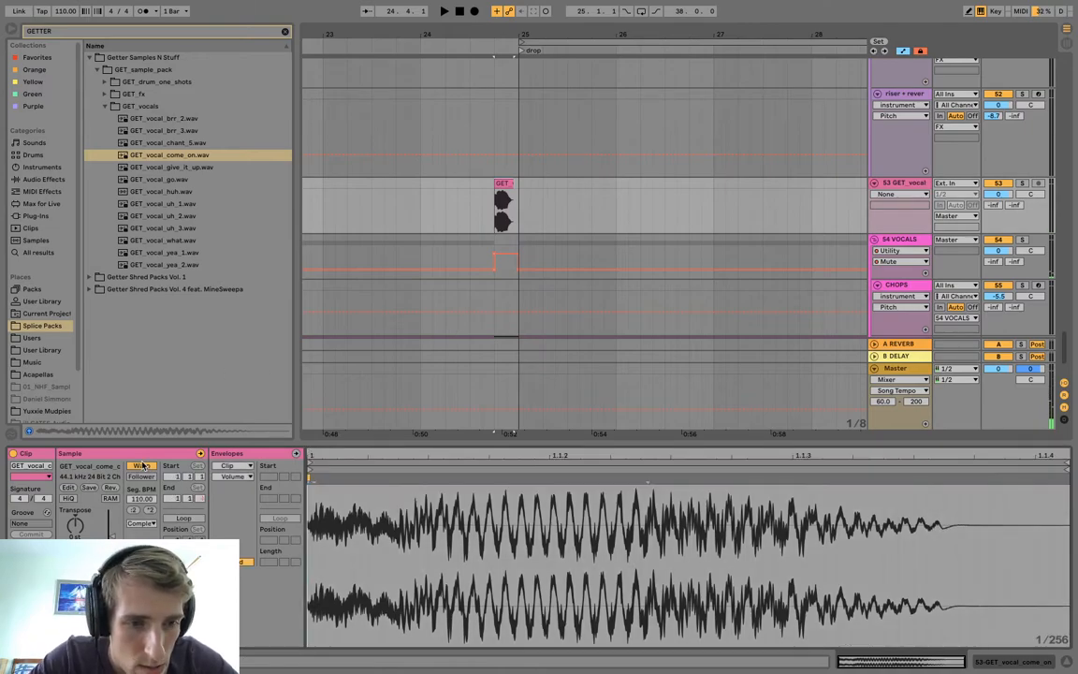
drag(150, 501, 150, 503)
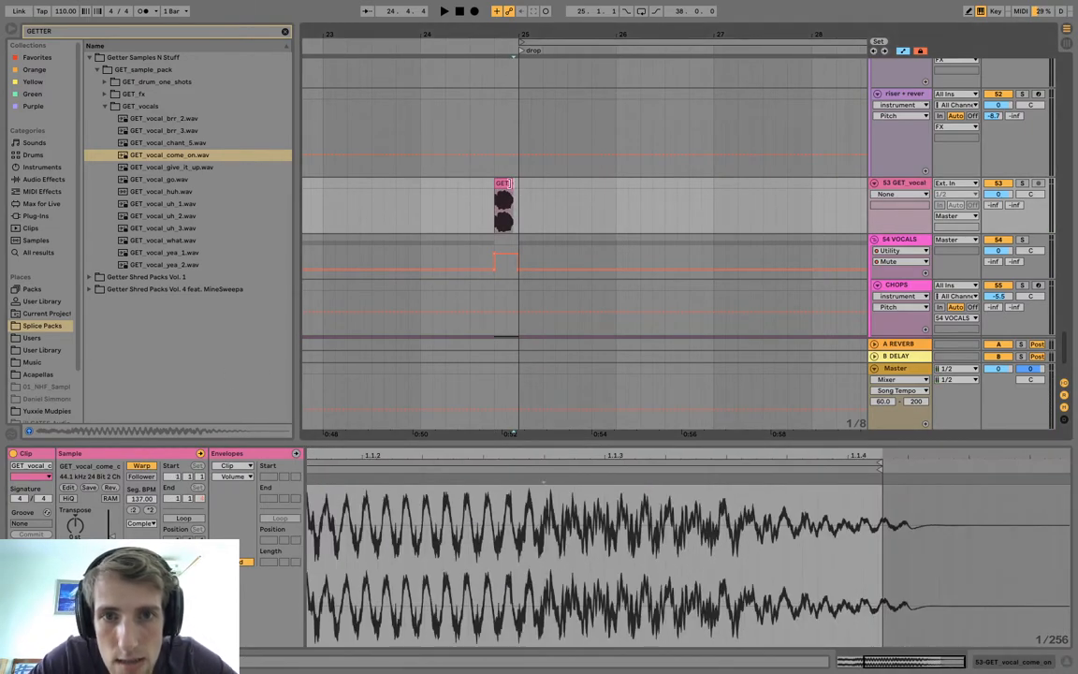
click(408, 202)
key(space)
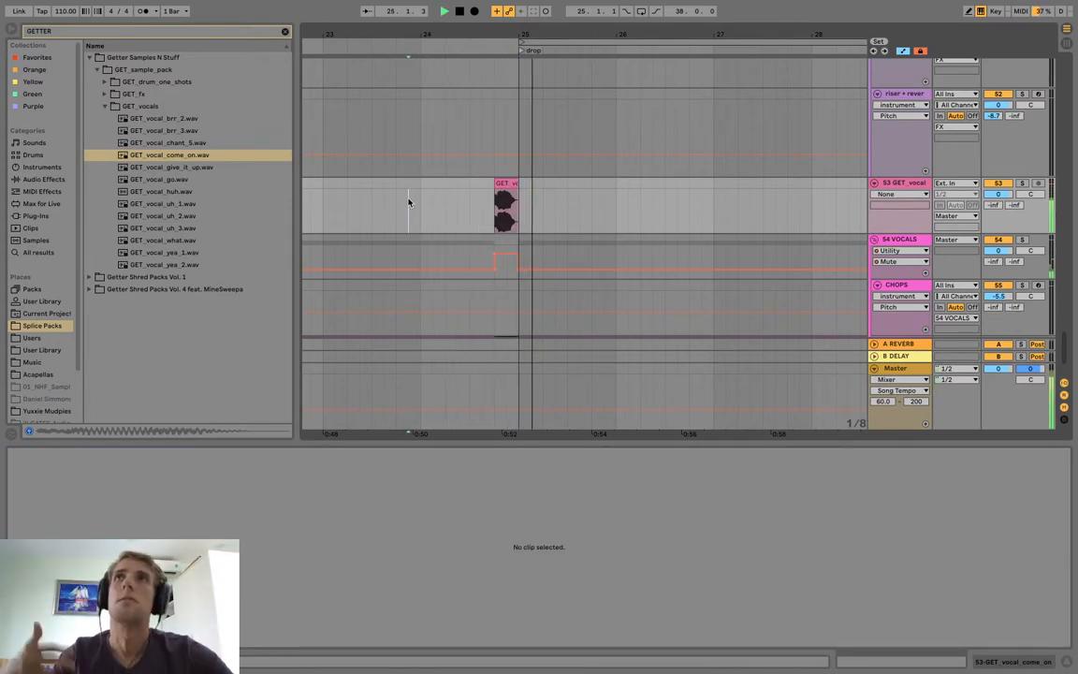
Listen to the transition into the drop and to the start of the buildup at bar 17.
scroll(475, 111, up, 15)
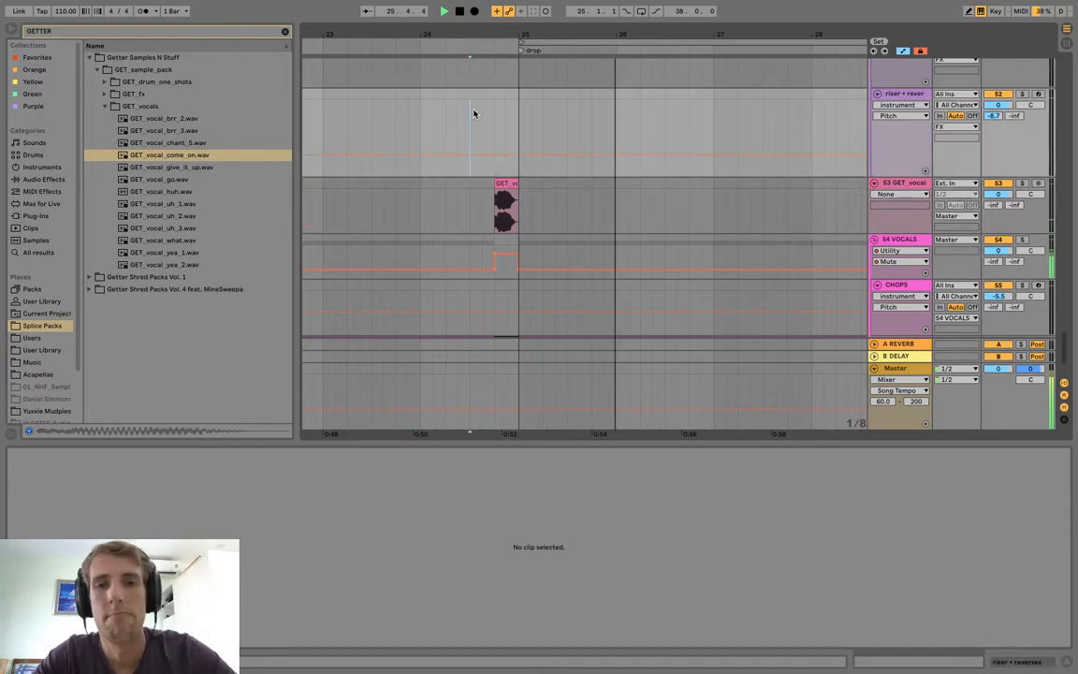
scroll(476, 124, up, 5)
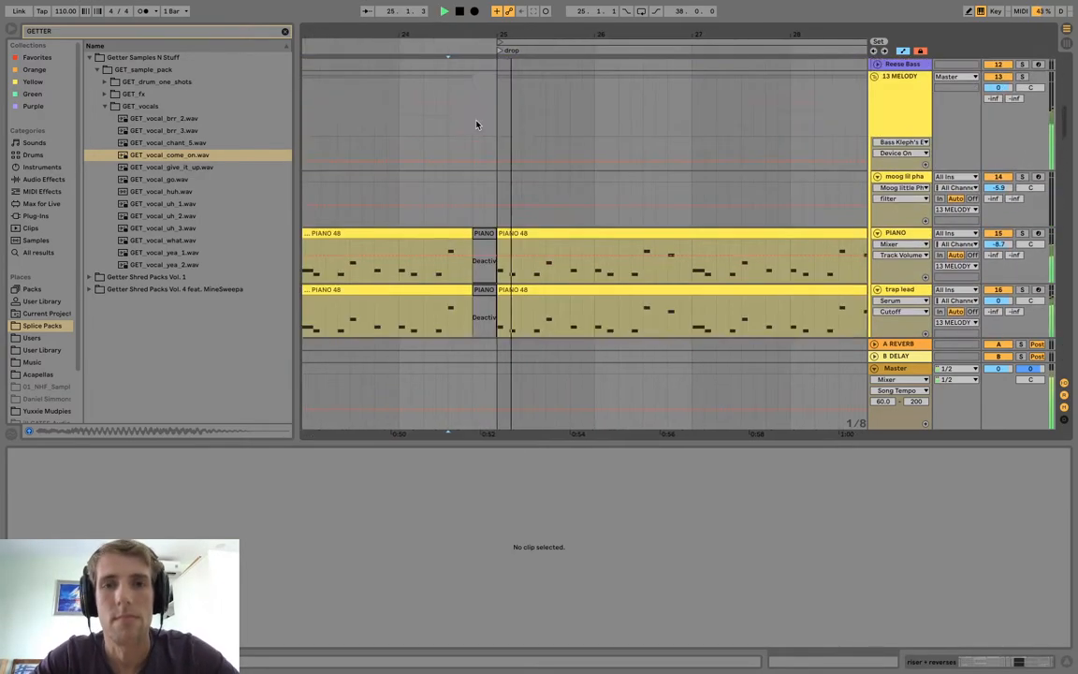
drag(461, 36, 462, 9)
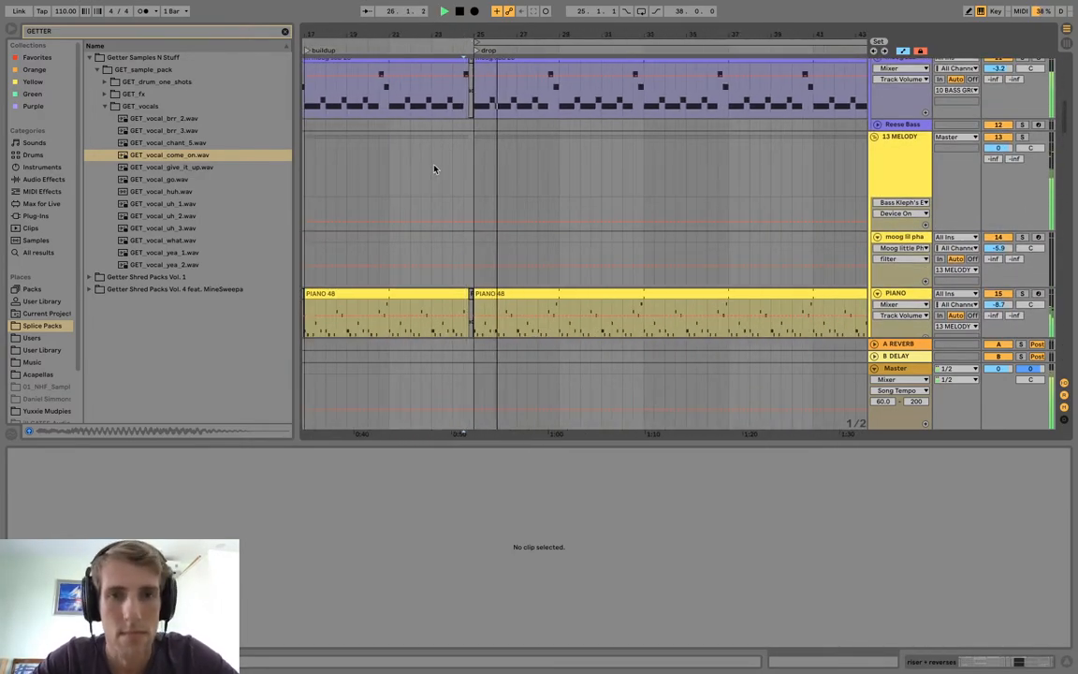
click(428, 175)
key(space)
key(space)
scroll(428, 176, up, 3)
scroll(428, 176, left, 3)
click(431, 117)
key(space)
key(space)
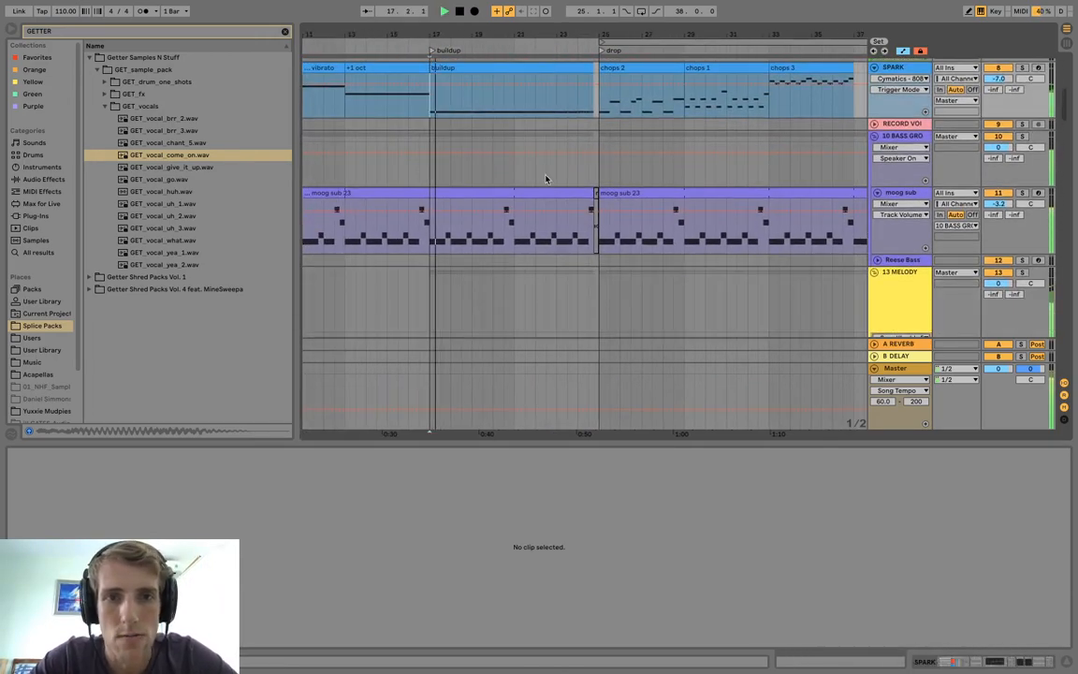
scroll(517, 180, down, 5)
key(space)
Copy Bass Kleph's Easy Wash Out from the drum group to the end of the MELODY group's effect chain.
click(895, 116)
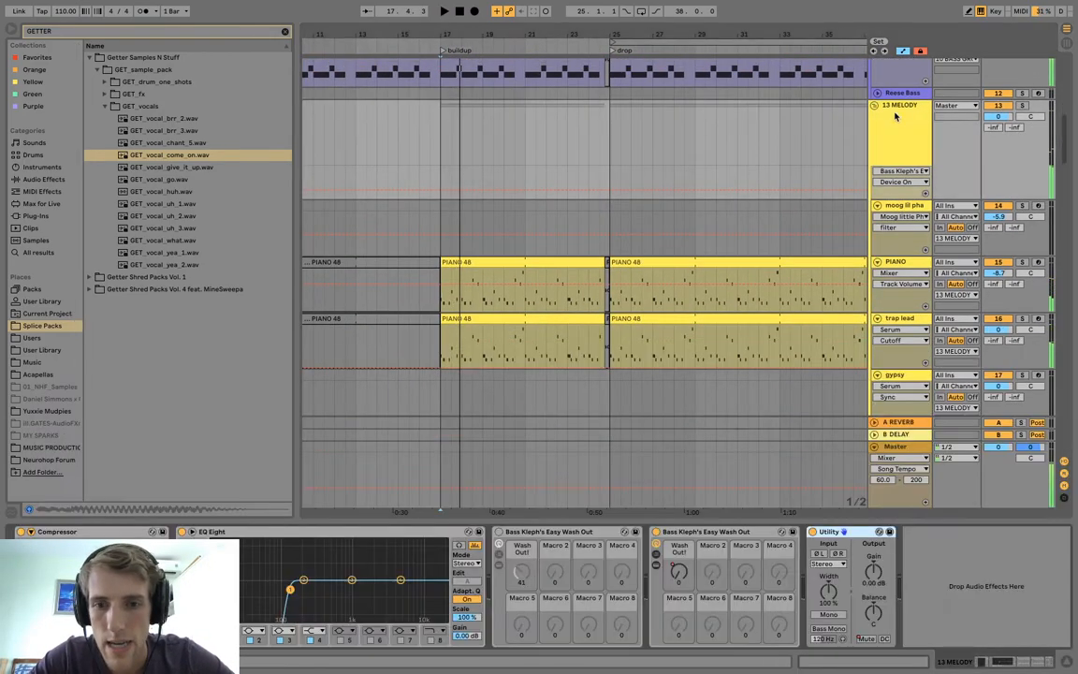
scroll(896, 116, up, 8)
click(895, 76)
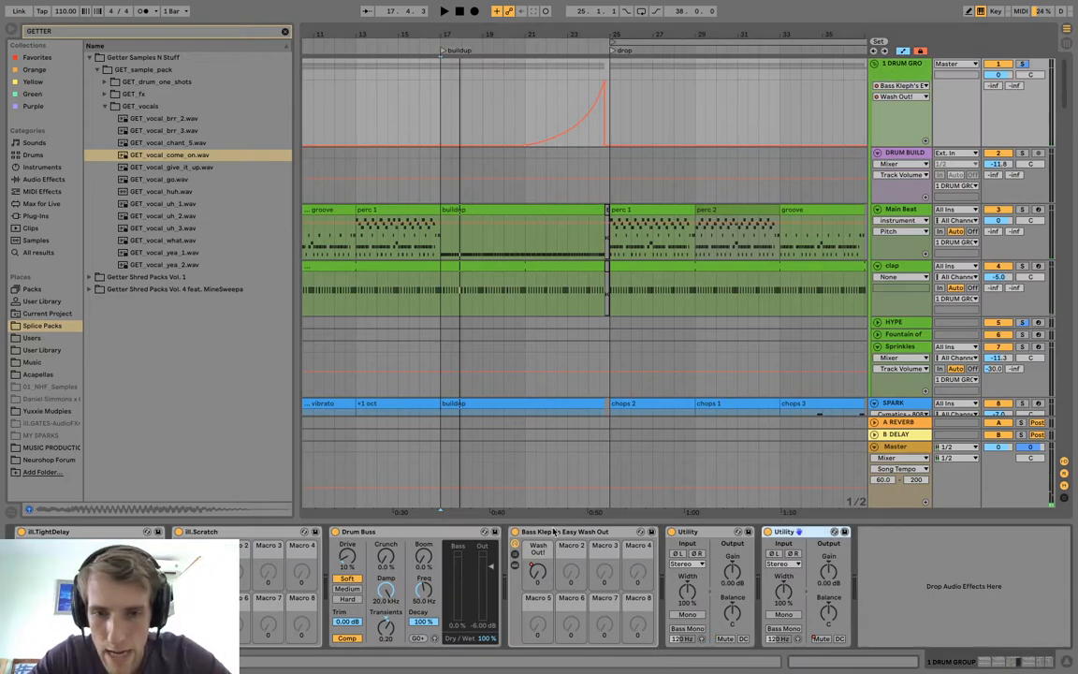
scroll(717, 302, down, 8)
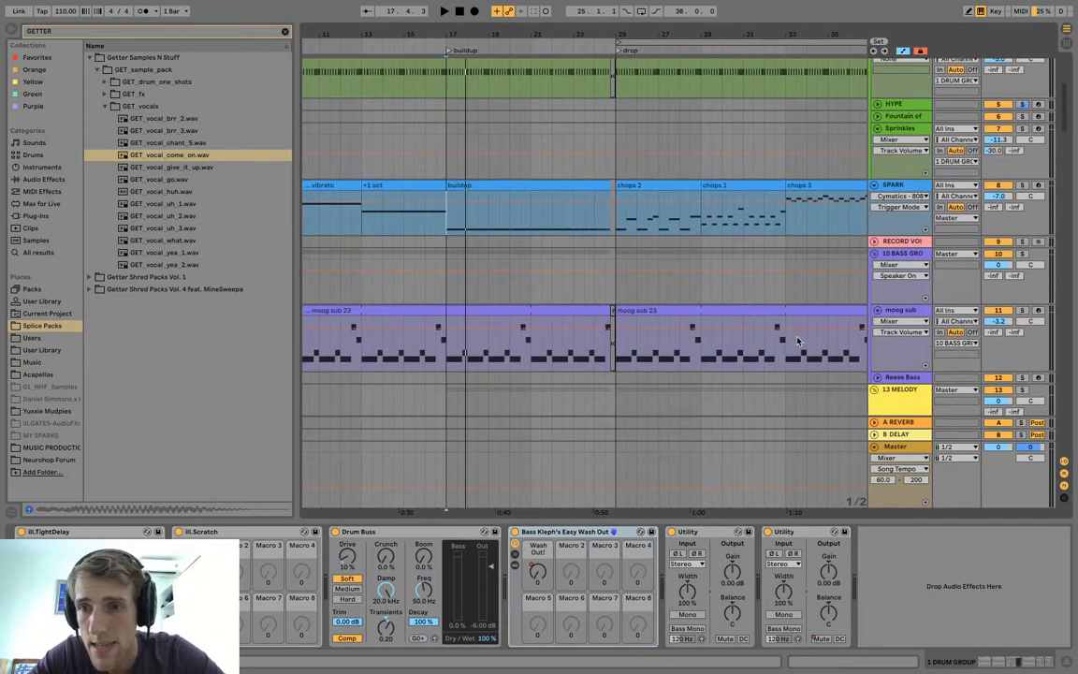
click(921, 270)
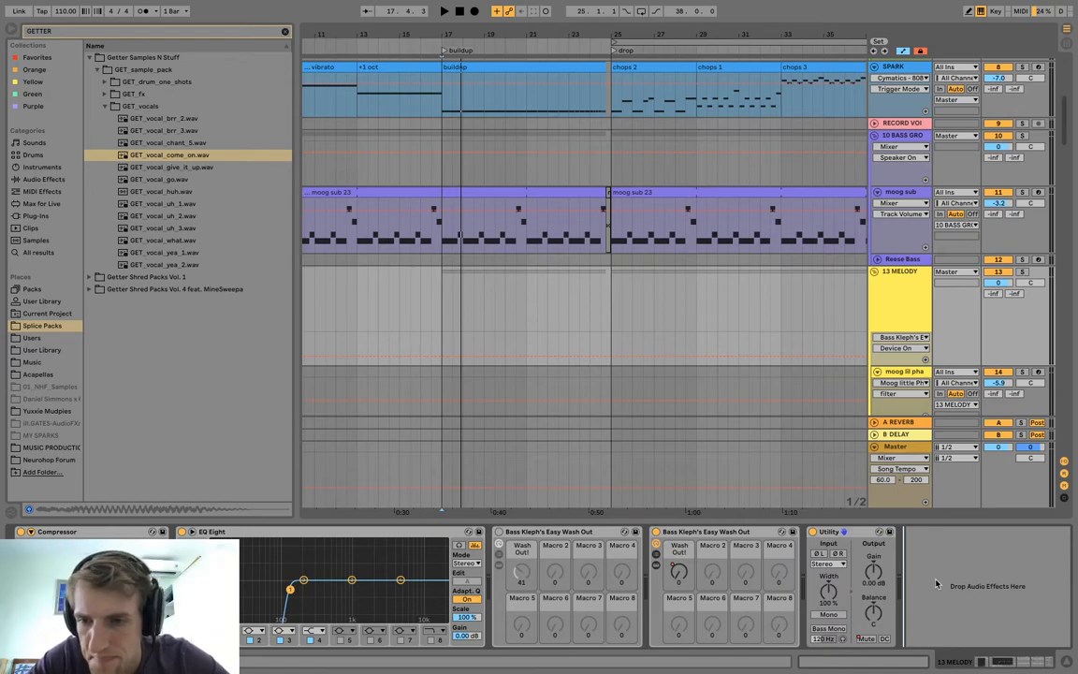
key(super+v)
key(space)
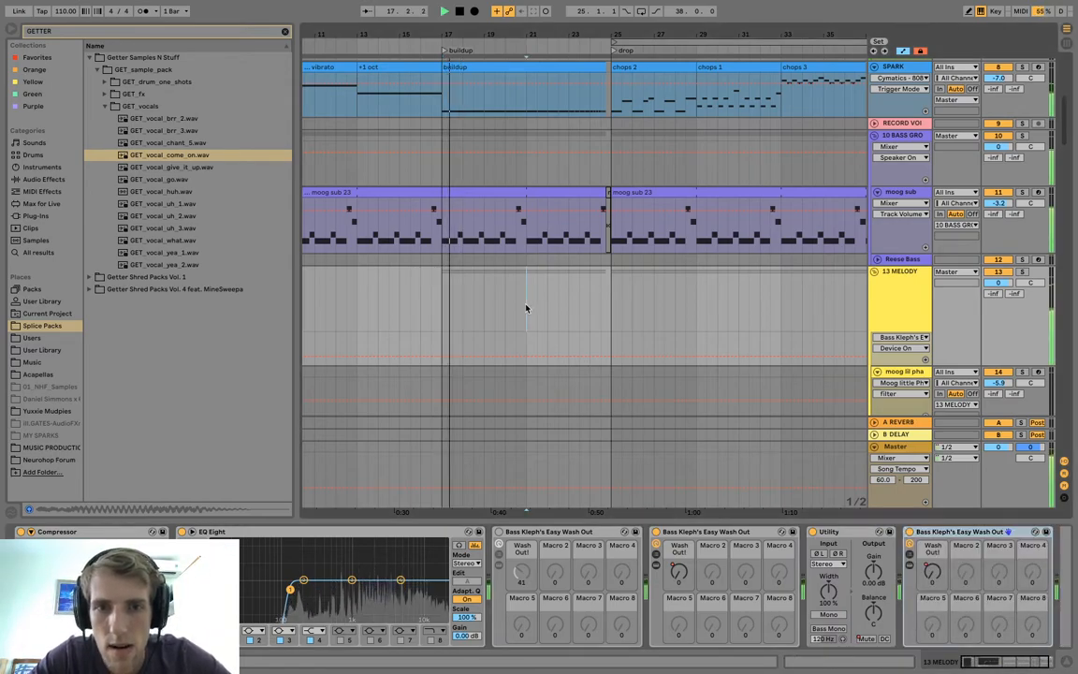
Trim the start of the trap lead's buildup clip to bar 21, leaving its first four bars empty.
scroll(529, 306, down, 5)
click(548, 218)
key(space)
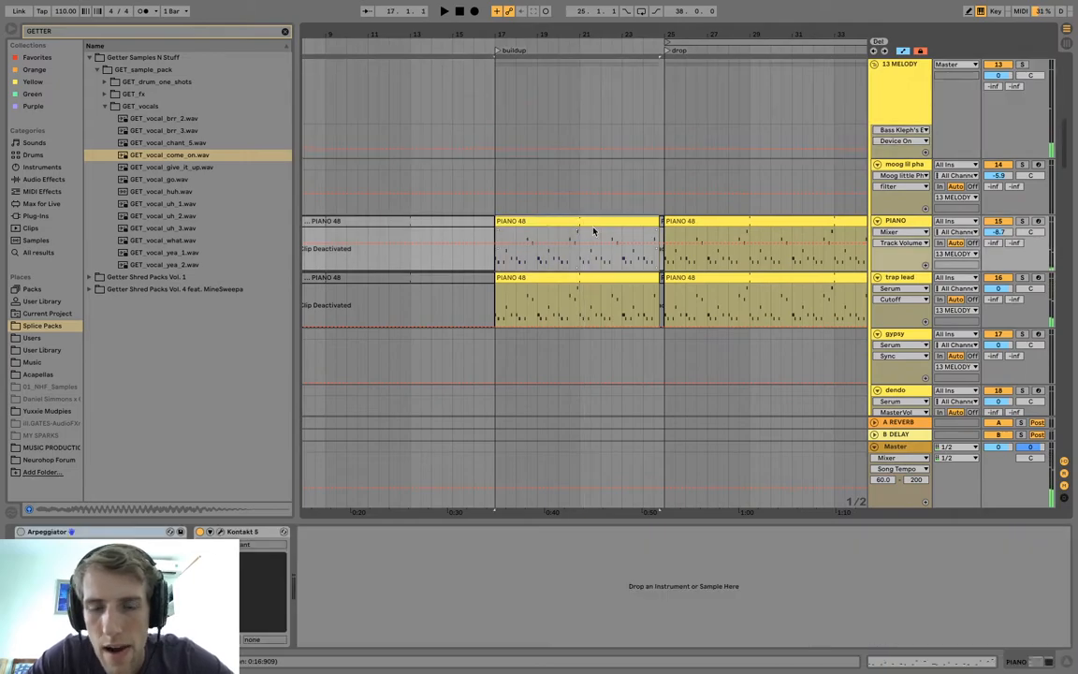
click(565, 277)
key(0)
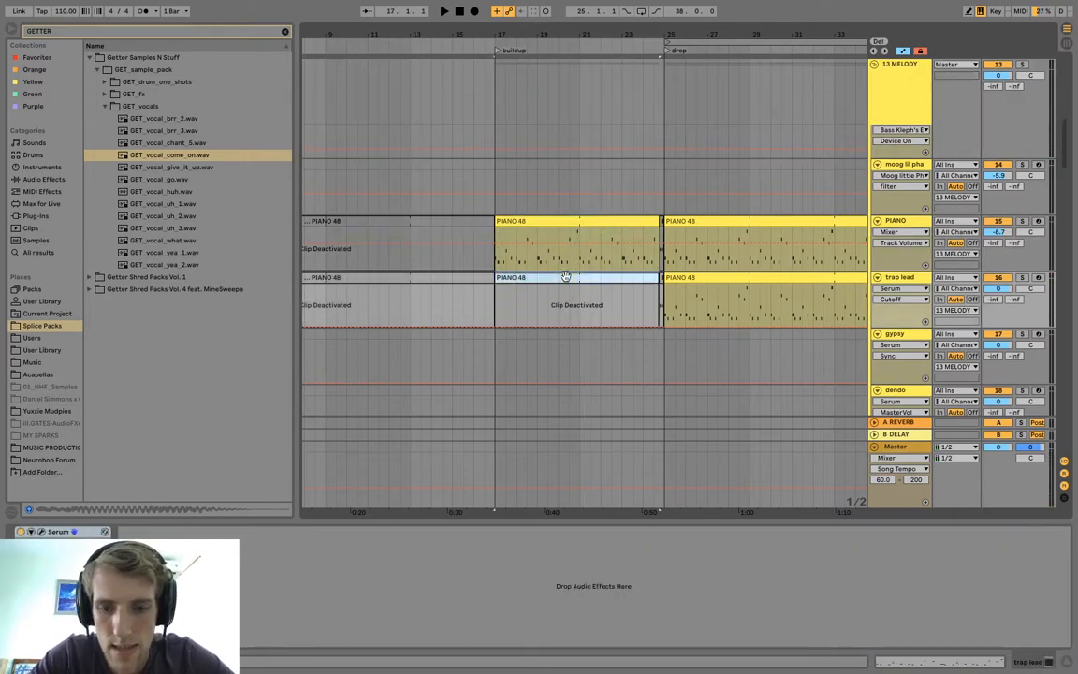
key(0)
drag(496, 278, 581, 278)
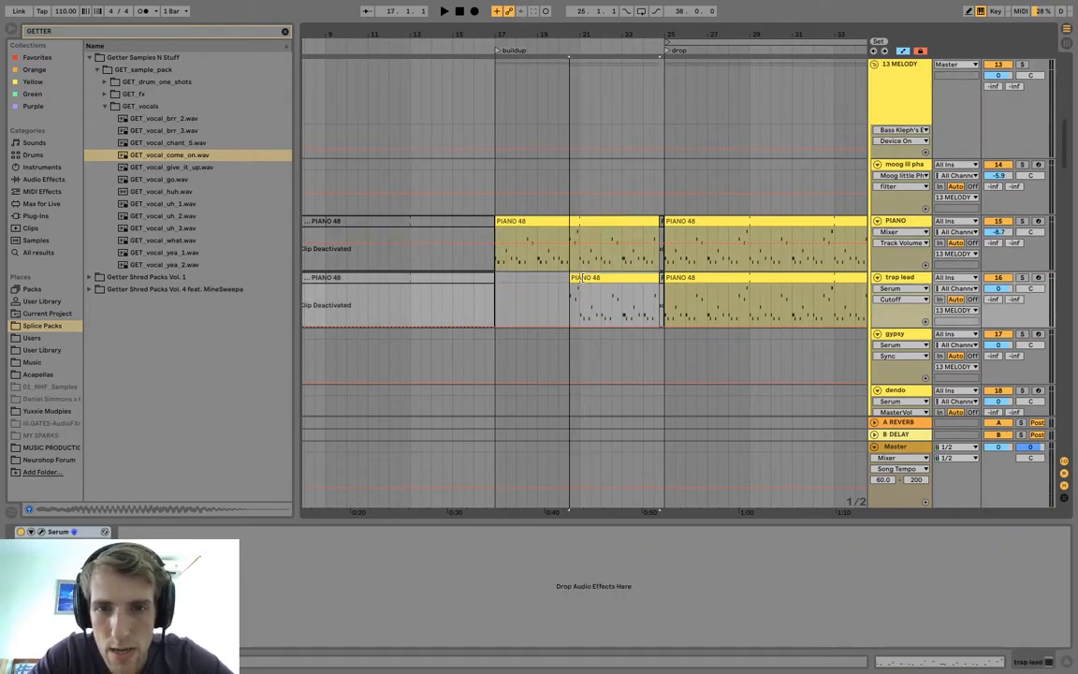
Play the buildup from bar 17 and from the trap lead's entry at bar 21.
key(space)
click(498, 259)
key(space)
key(space)
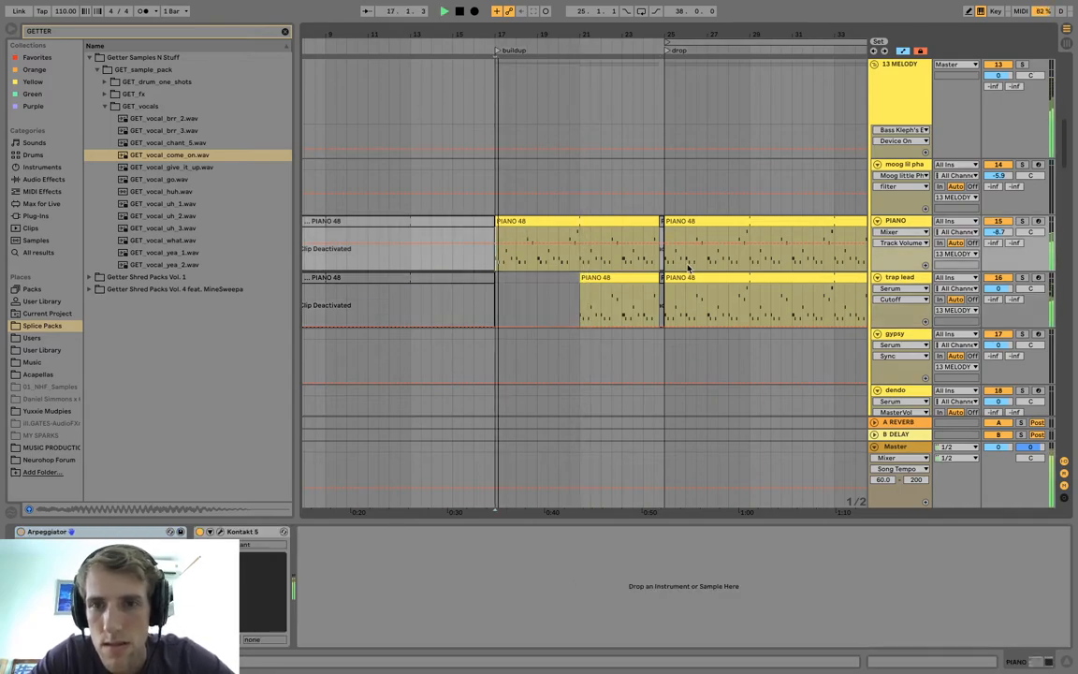
click(592, 268)
key(space)
key(space)
click(570, 263)
click(605, 277)
key(space)
key(space)
key(space)
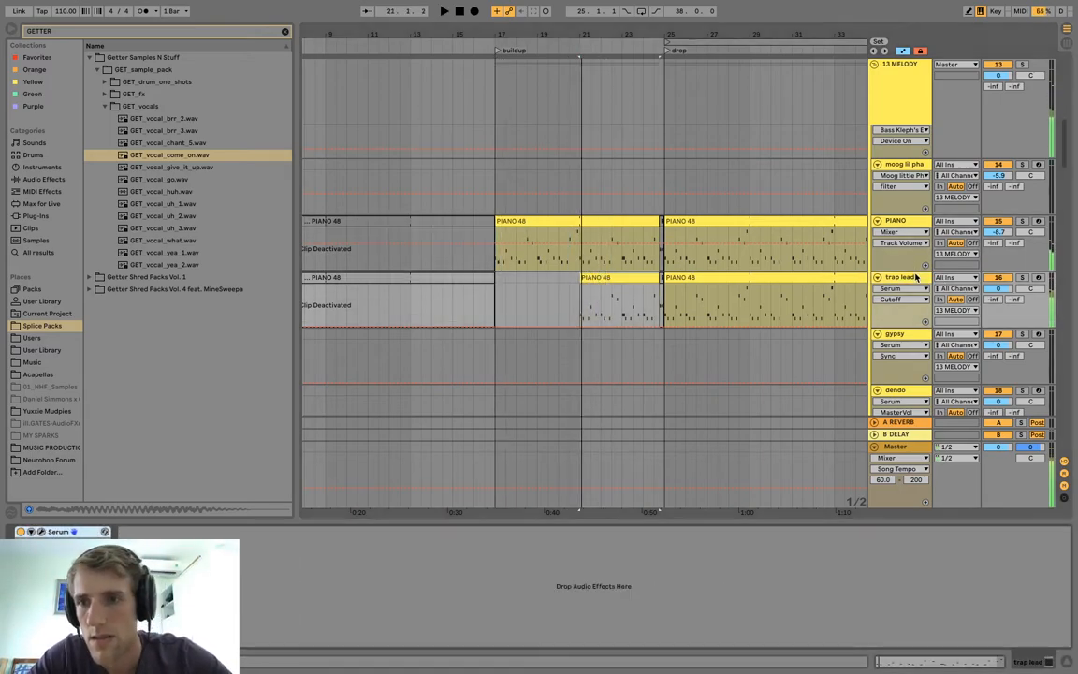
Search Favorites for "auto filter", add Auto Filter to the trap lead track, and lower its frequency to 234 Hz while playing bar 21.
click(47, 30)
text(auto)
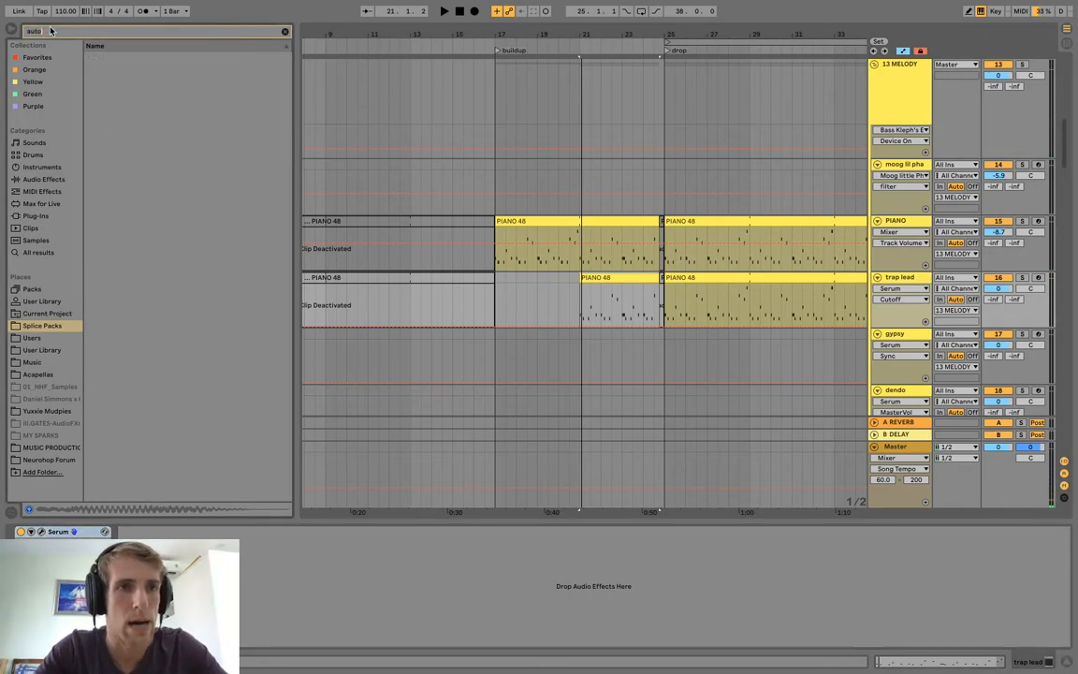
text( filter)
click(47, 57)
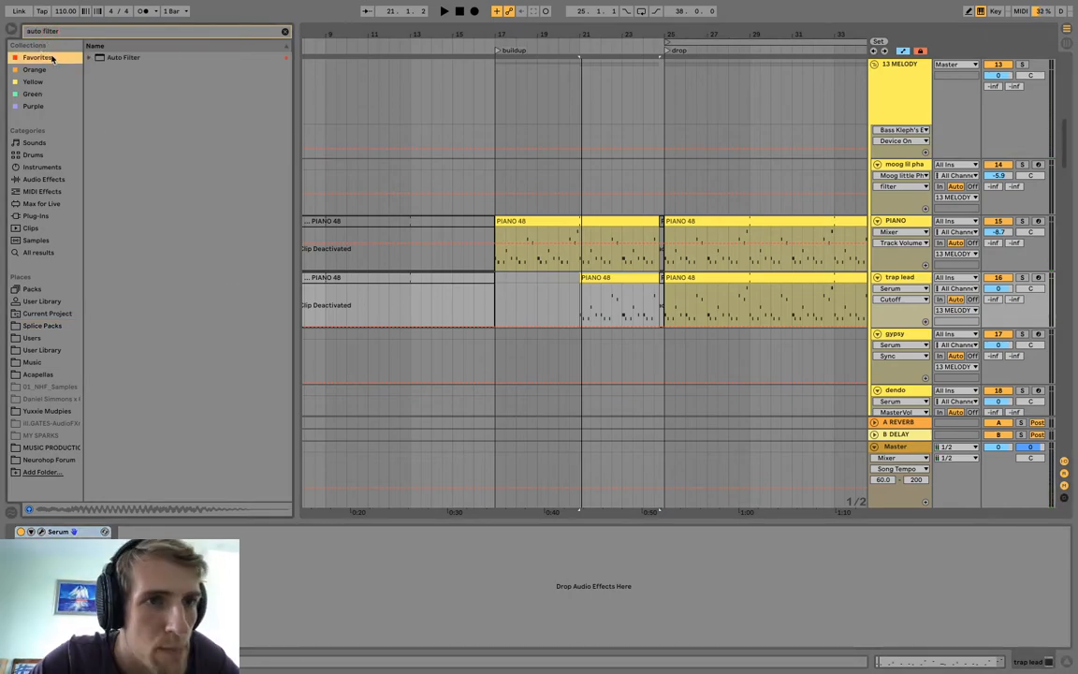
click(115, 57)
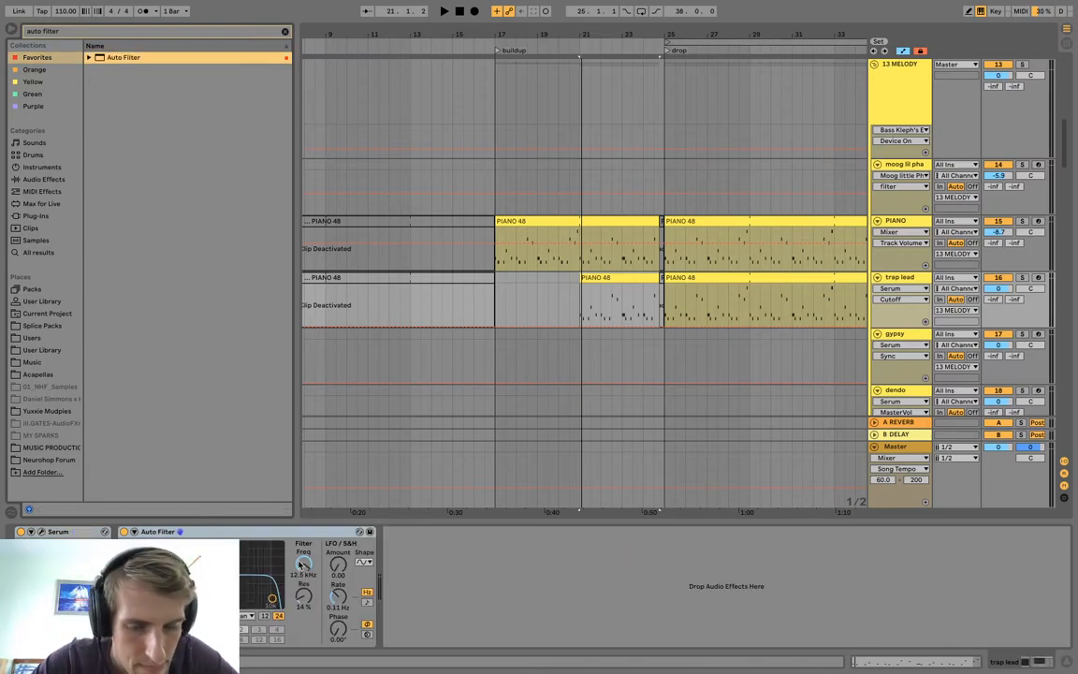
key(space)
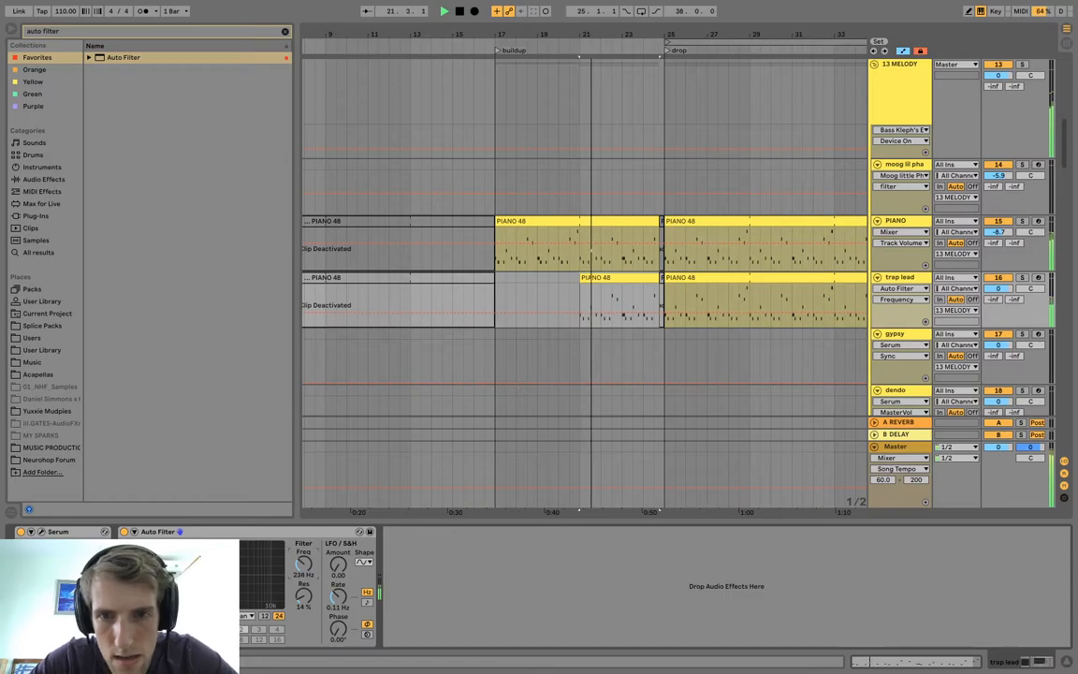
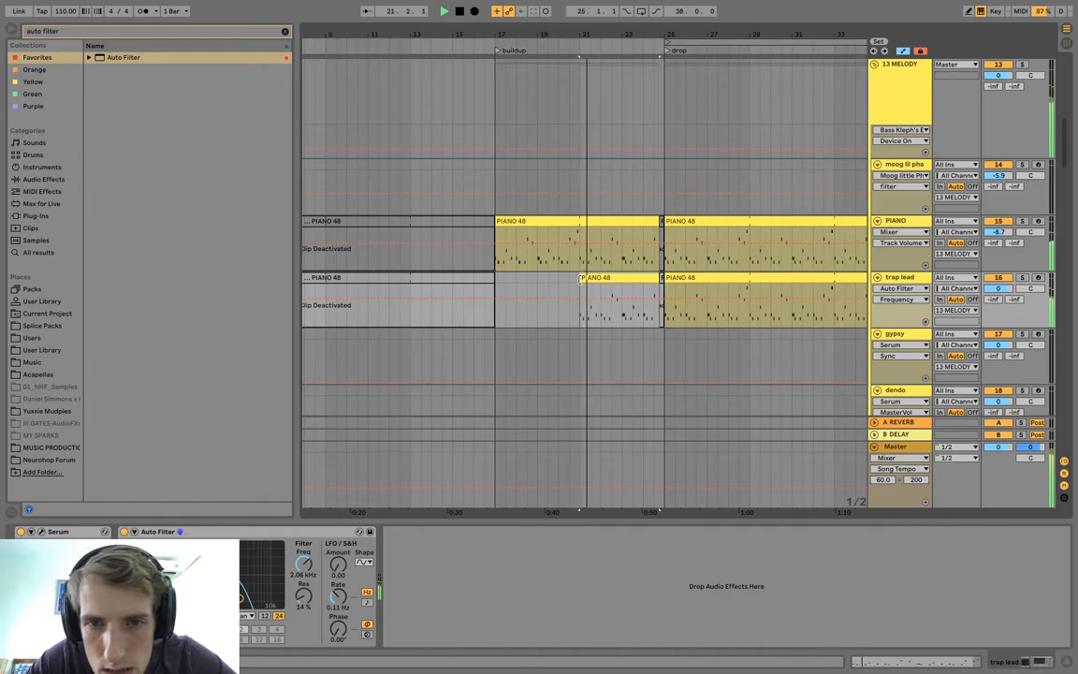
Trim the trap lead's buildup clip to start at bar 23 and automate its Auto Filter to switch off at the drop, bar 25.
drag(580, 290, 621, 290)
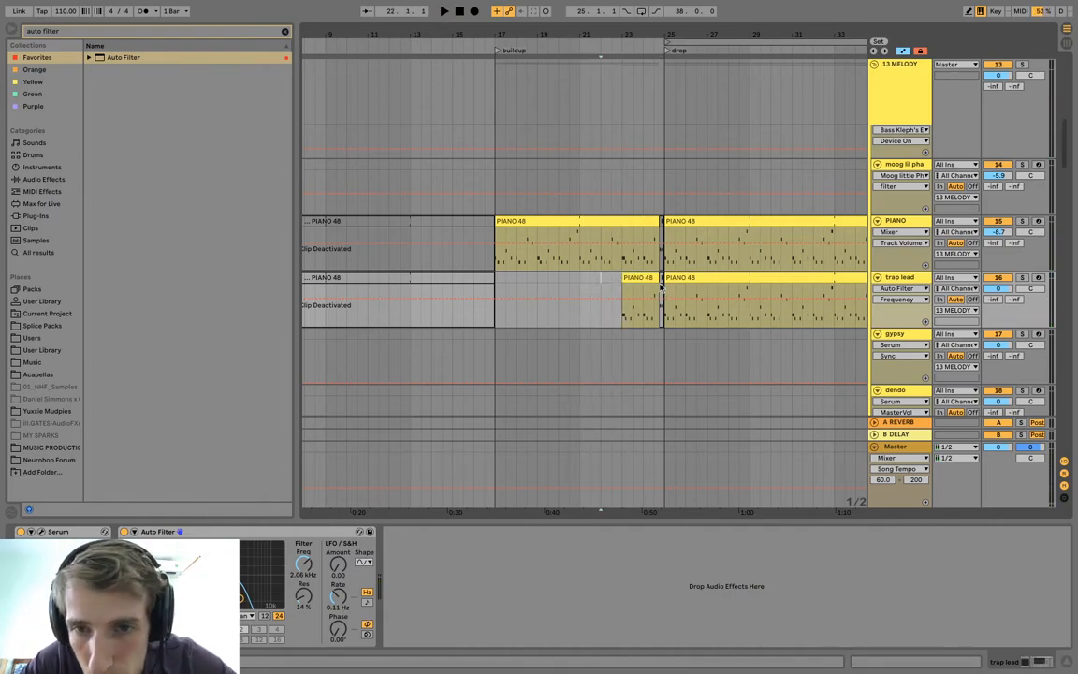
click(900, 300)
click(903, 304)
click(903, 304)
click(894, 308)
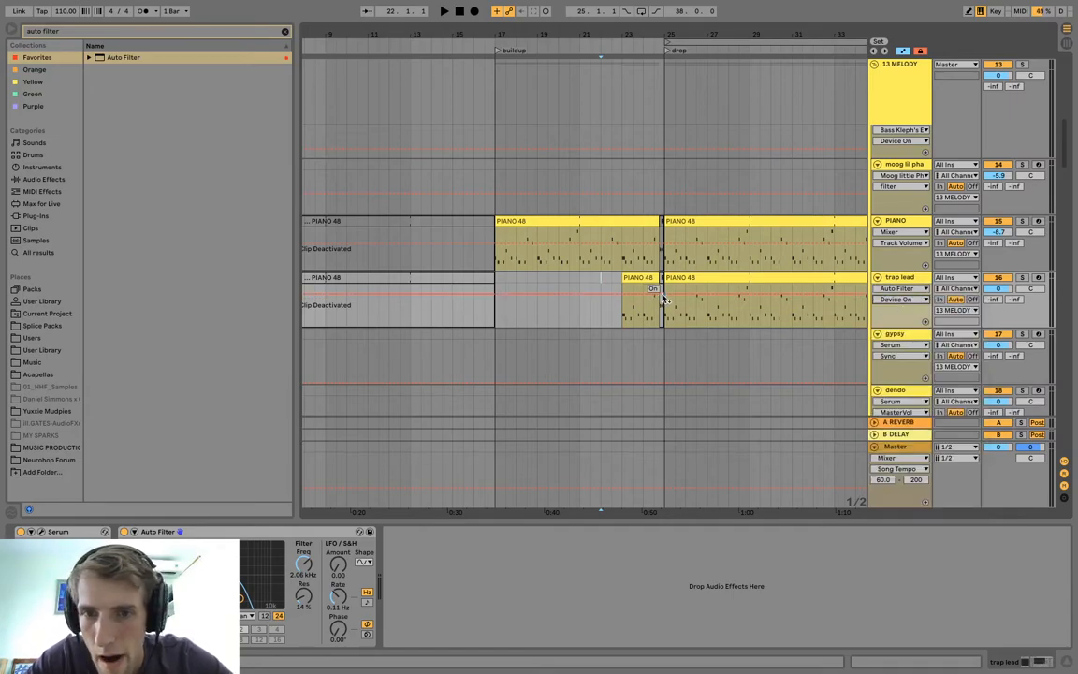
click(664, 294)
drag(677, 294, 664, 317)
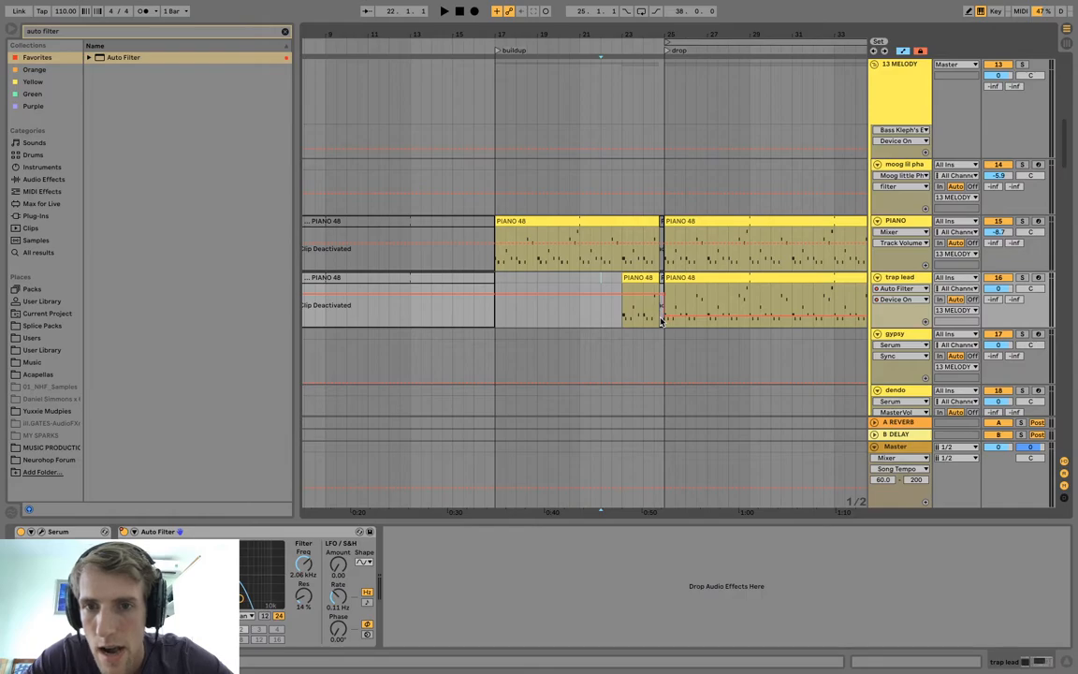
click(624, 313)
key(space)
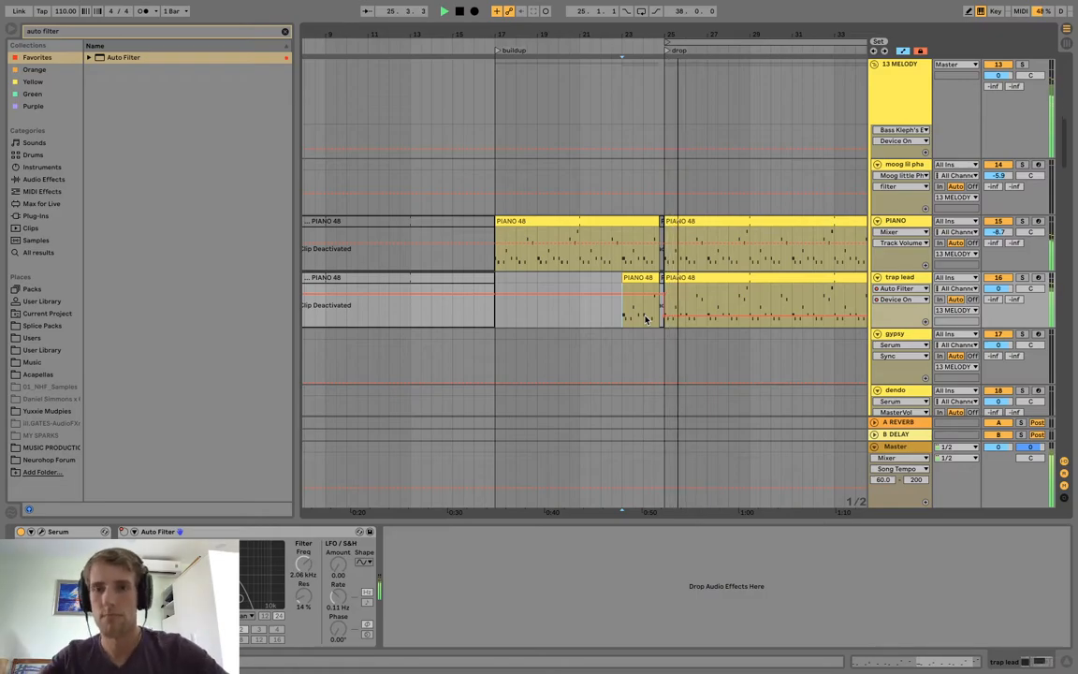
Play the opening section and listen to the SPARK clips from bars 1 and 5.
drag(694, 34, 491, 15)
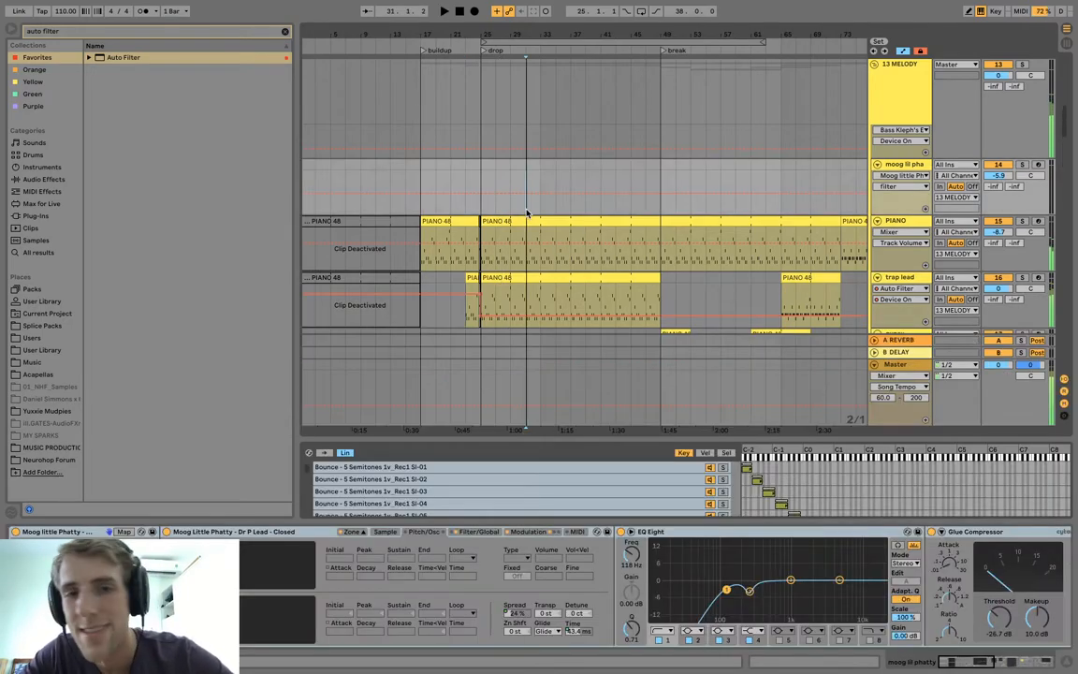
scroll(529, 213, up, 8)
scroll(529, 213, down, 1)
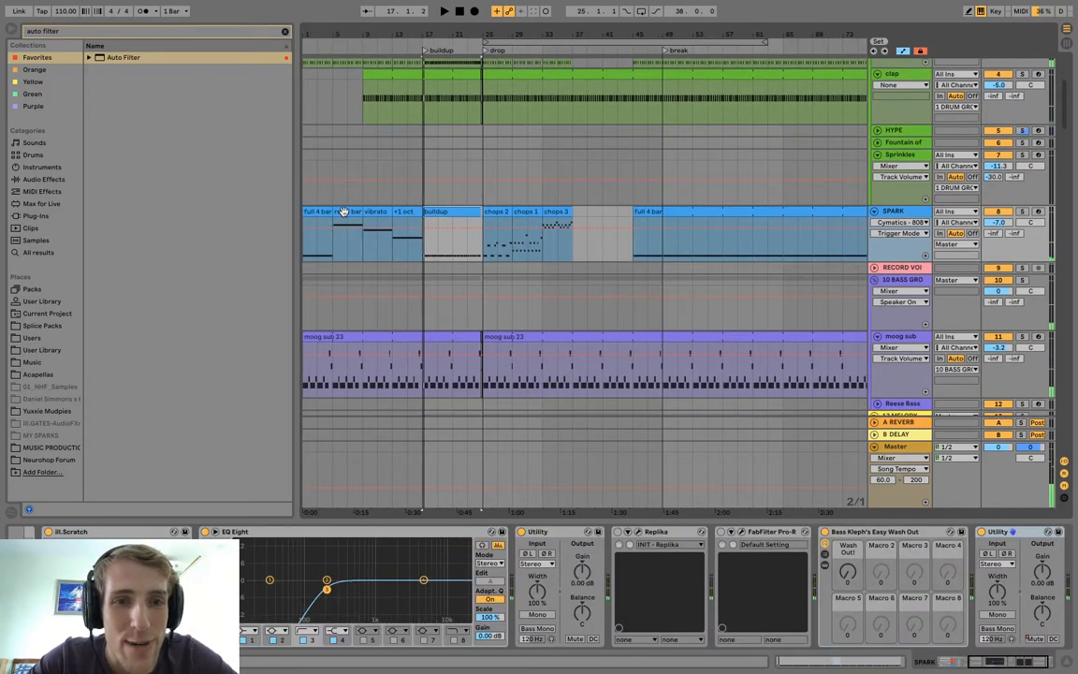
click(344, 211)
key(space)
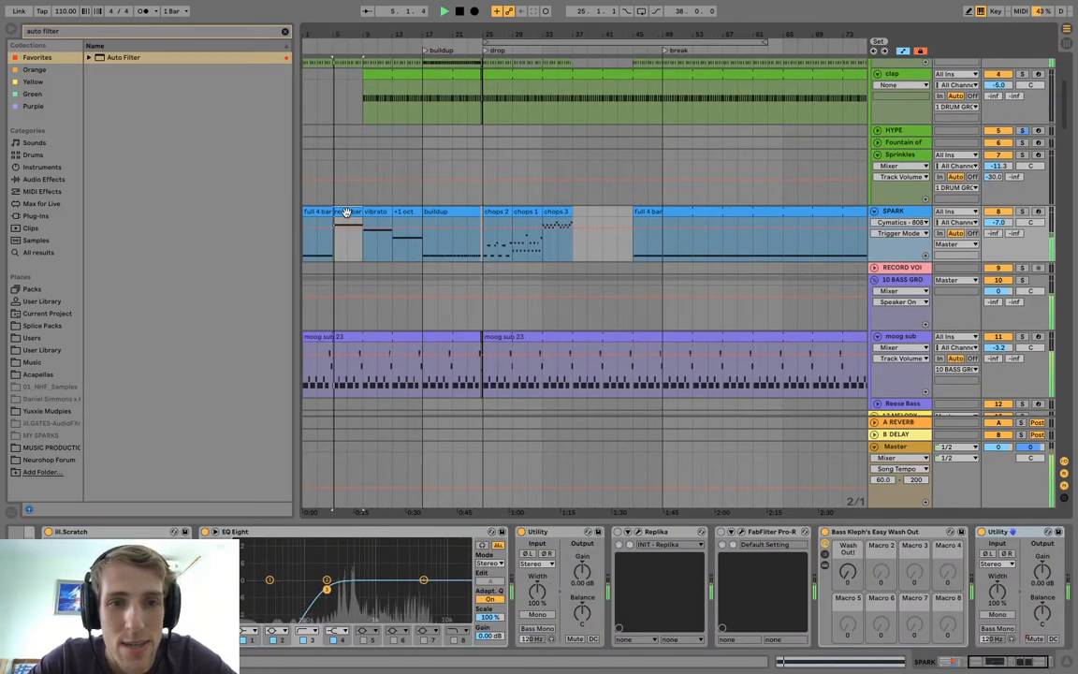
click(320, 211)
key(space)
key(space)
Move SPARK's vibrato and +1 oct clips from the intro into the drop gap, at bars 37 and 41.
click(344, 213)
click(377, 212)
click(403, 212)
shift+click(384, 210)
key(space)
drag(390, 211, 620, 214)
key(ctrl+z)
shift+click(410, 208)
drag(371, 212, 581, 215)
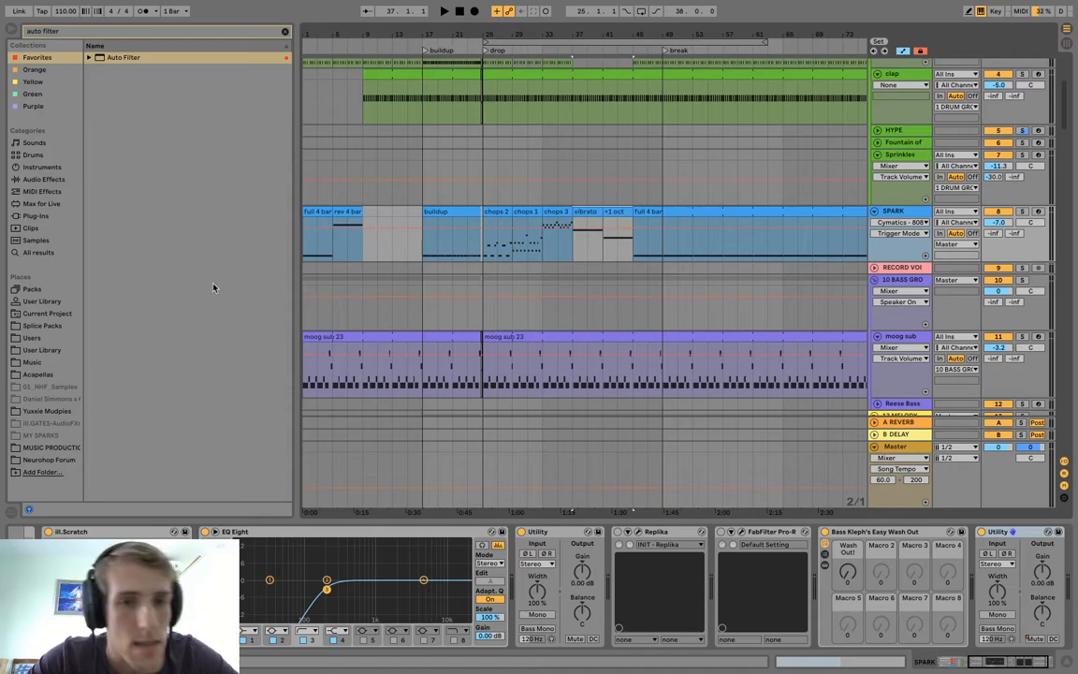
Move SPARK's rev 4 bar clip to bar 9, repeat it at bar 13, and duplicate the full 4 bar clip at bar 5.
double_click(349, 210)
drag(351, 211, 375, 211)
key(ctrl+d)
click(318, 212)
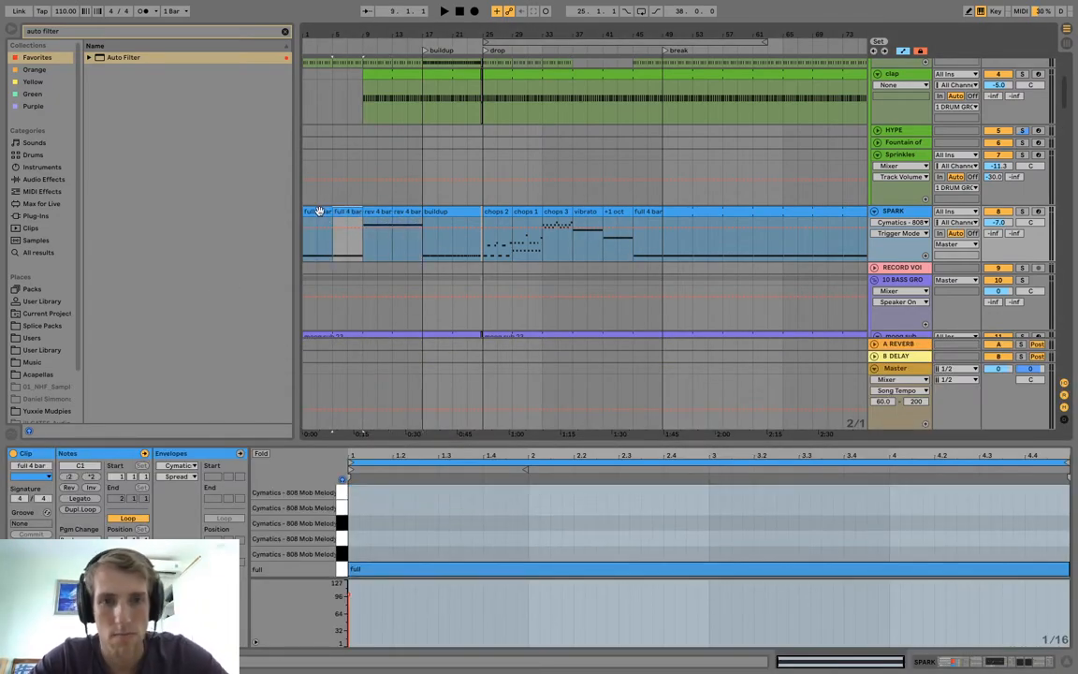
Play the rearranged SPARK intro from bar 5 and from bar 9.
click(333, 246)
key(space)
click(361, 256)
key(space)
key(space)
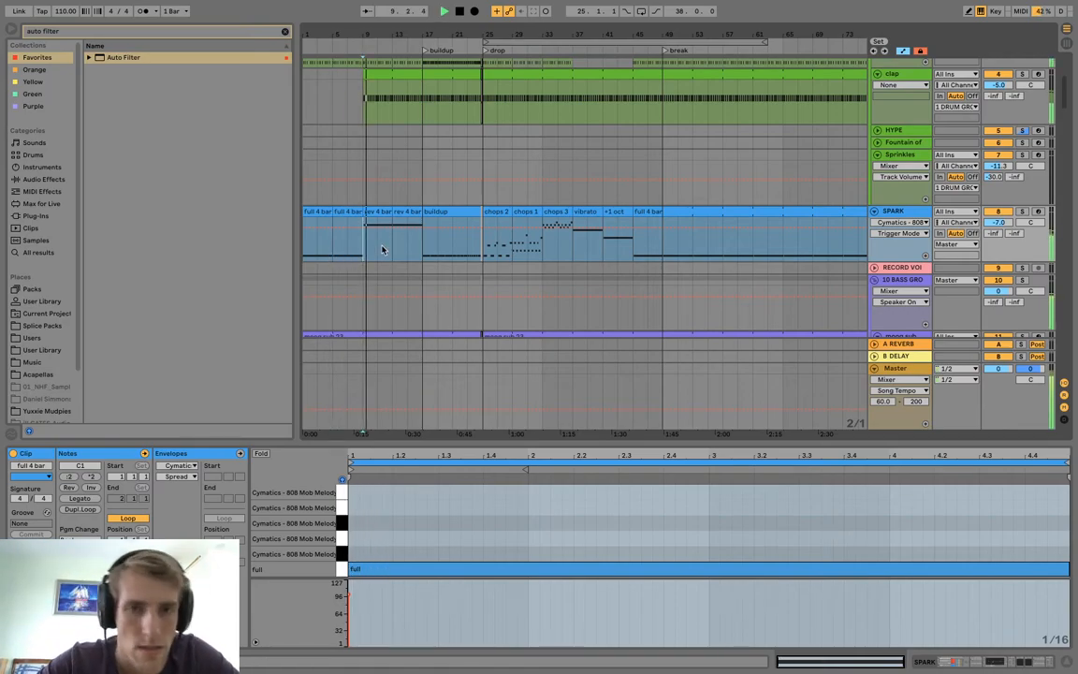
Add Auto Filter to the clap track and lower its frequency to 472 Hz while playing from bar 9.
scroll(394, 247, up, 3)
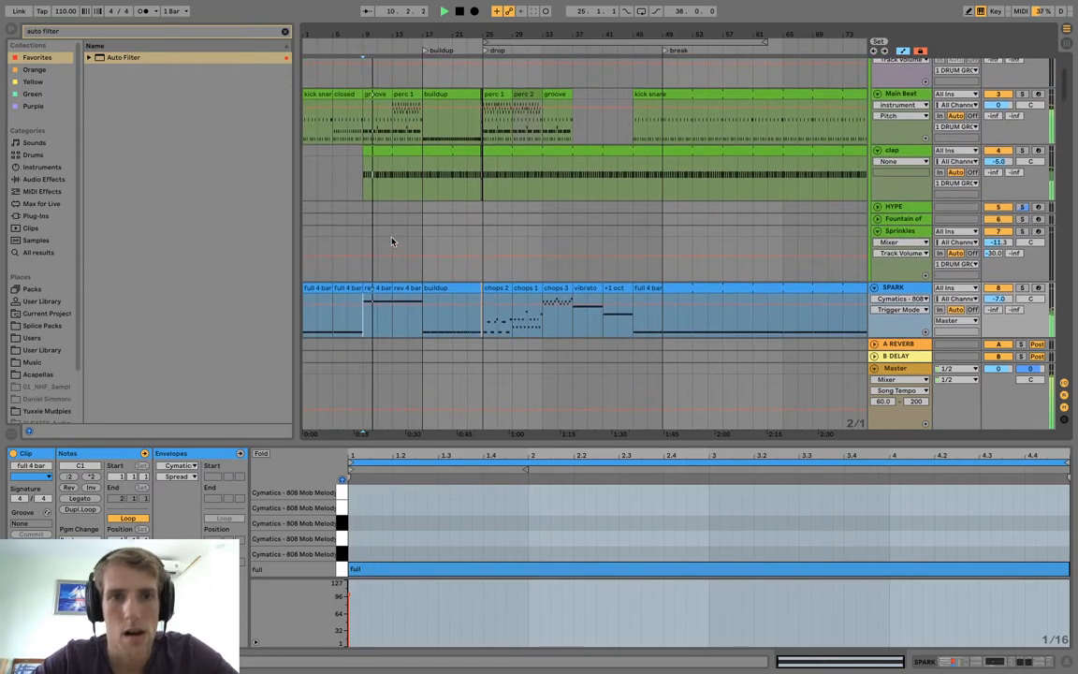
click(394, 159)
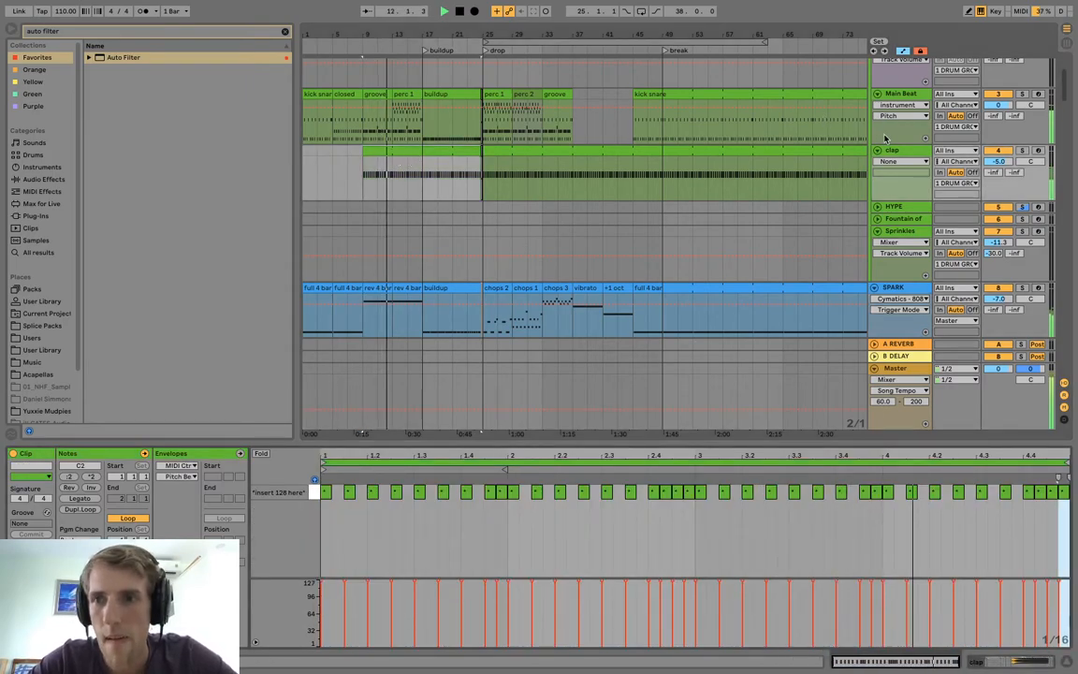
key(shift+Tab)
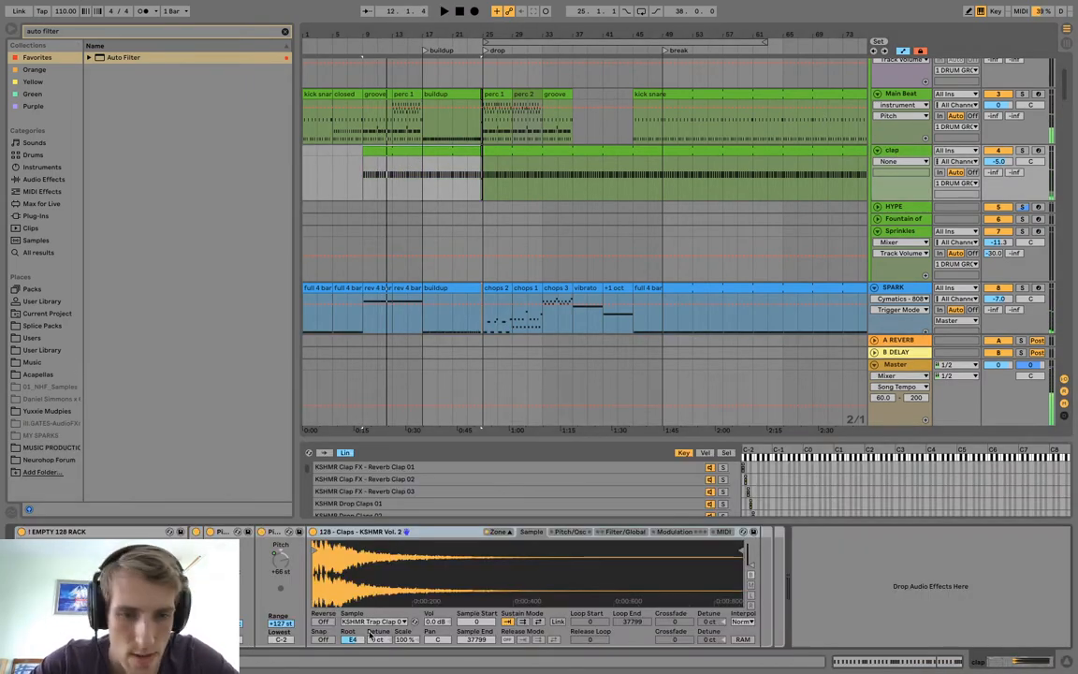
click(110, 57)
drag(1011, 538, 976, 618)
key(space)
drag(976, 564, 976, 580)
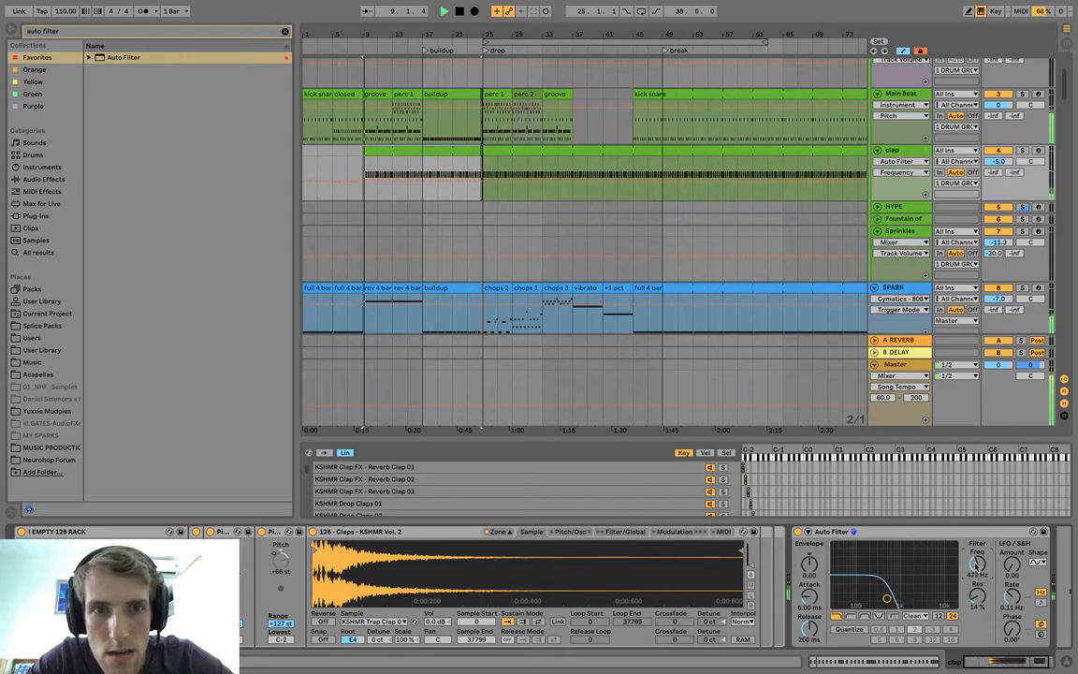
Automate the clap's Auto Filter frequency from 472 Hz at bar 9 to 19.9 kHz at bar 17, switching the filter off from bar 17.
click(366, 184)
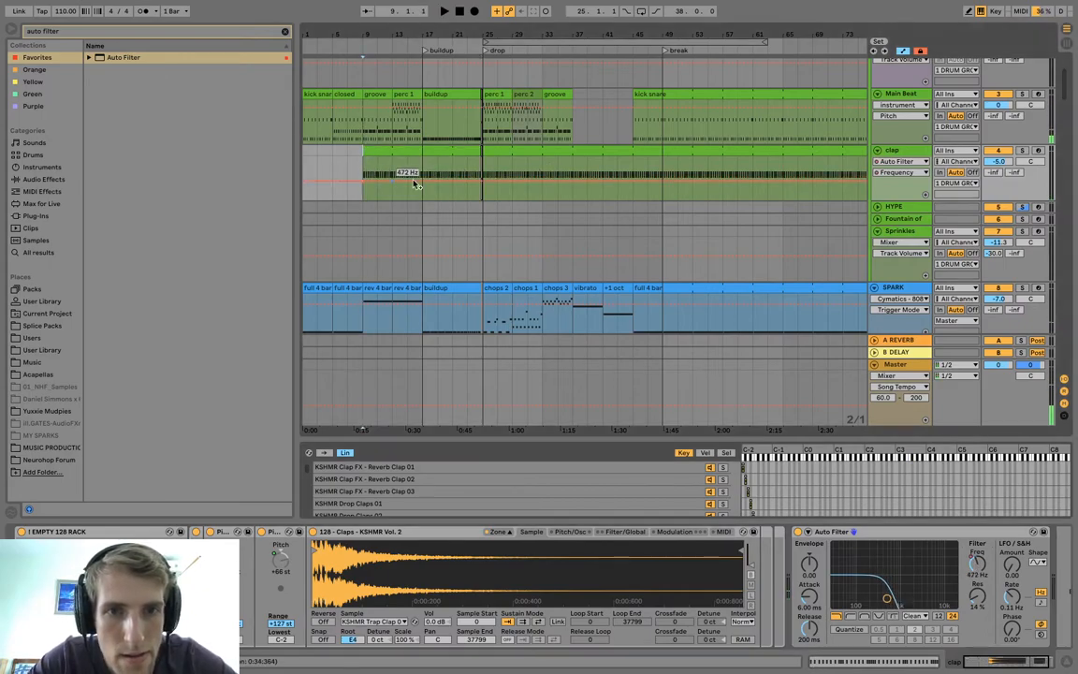
drag(481, 180, 422, 167)
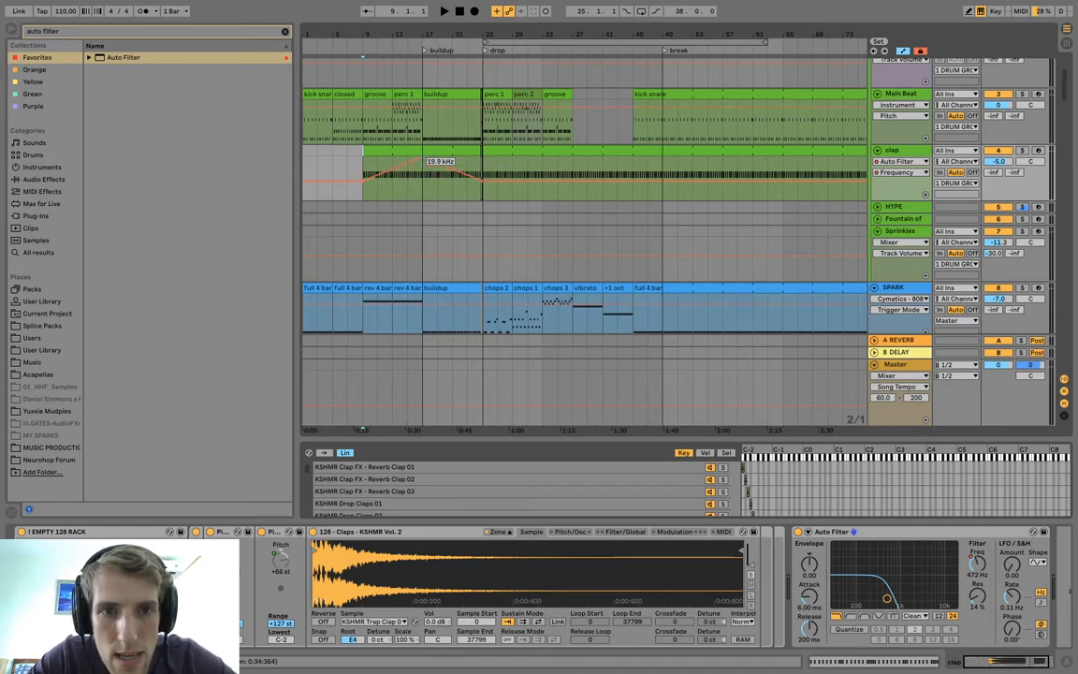
drag(482, 181, 423, 180)
key(space)
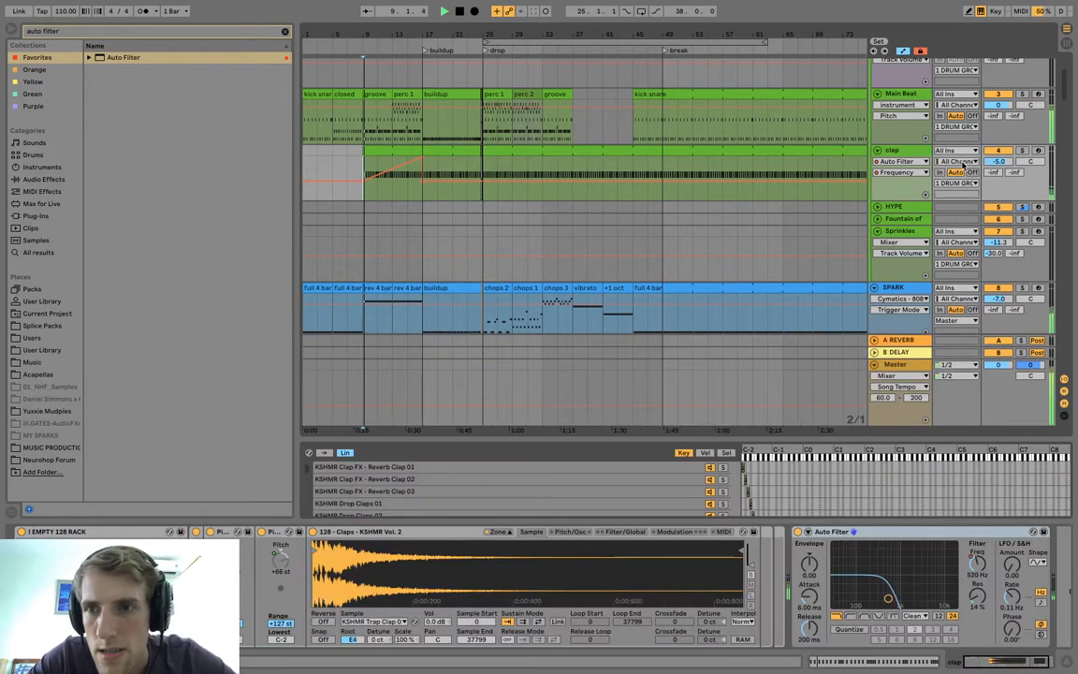
click(904, 172)
click(896, 182)
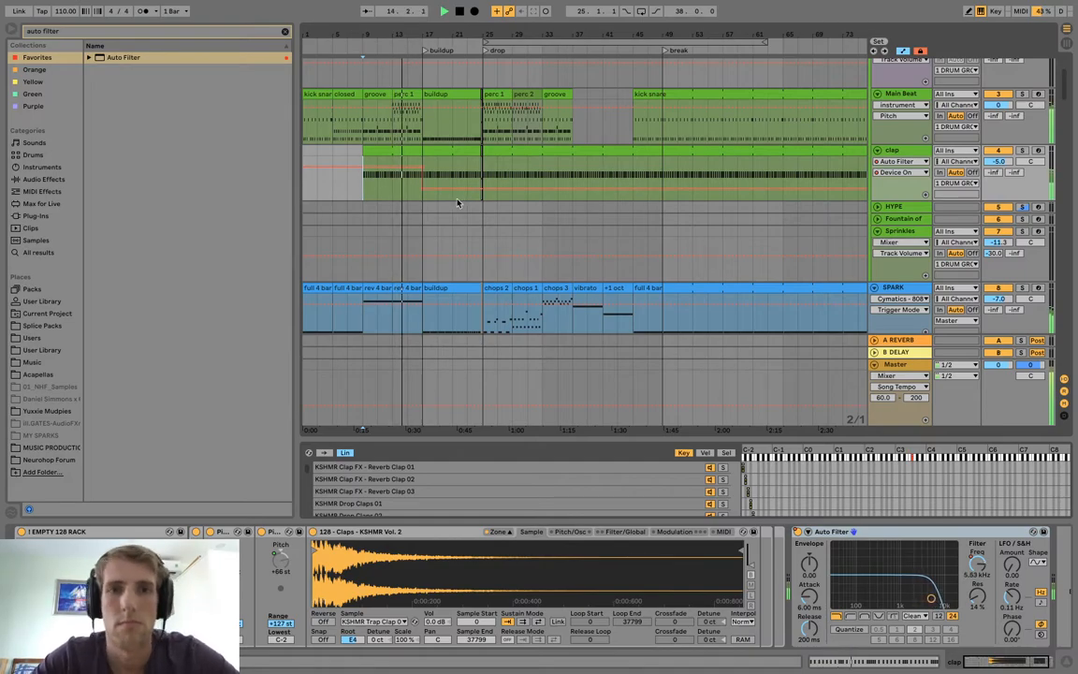
Move the Main Beat's perc 1 clip from bar 13 to bar 39 and its groove clip from bar 33 to bar 45.
click(409, 94)
drag(411, 95, 606, 99)
click(552, 93)
key(space)
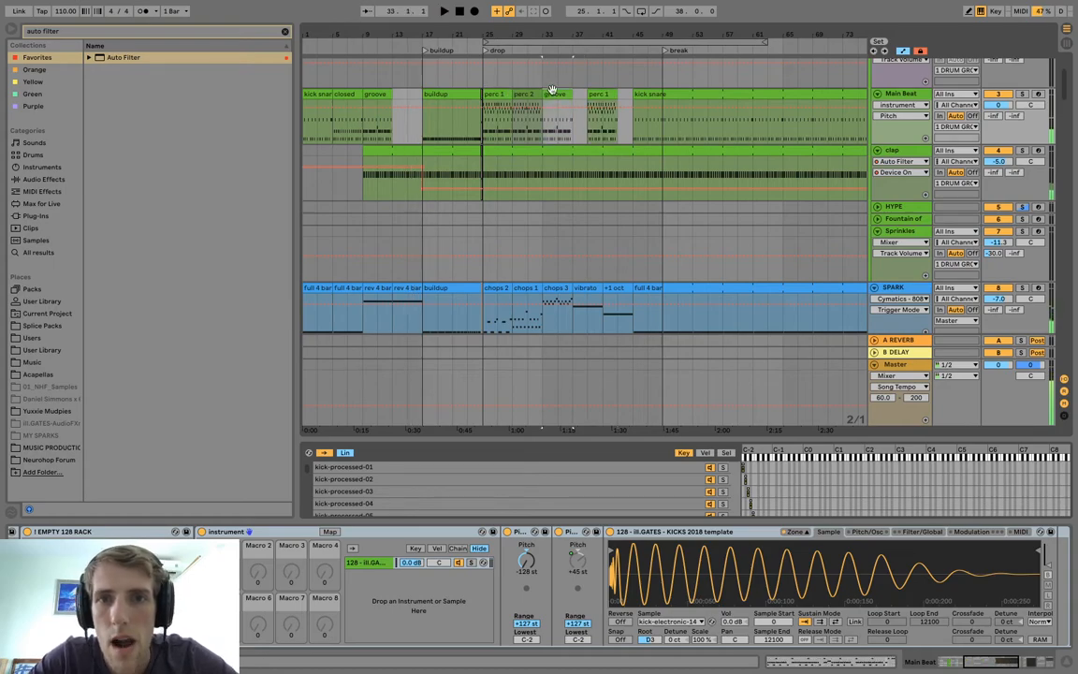
drag(566, 94, 647, 100)
Arrange the drop's Main Beat as groove at bar 25, perc 1 at bar 29 and perc 2 at bar 33, and duplicate the sequence at bar 37.
click(522, 94)
shift+click(497, 94)
drag(497, 94, 526, 97)
drag(377, 95, 497, 95)
click(564, 93)
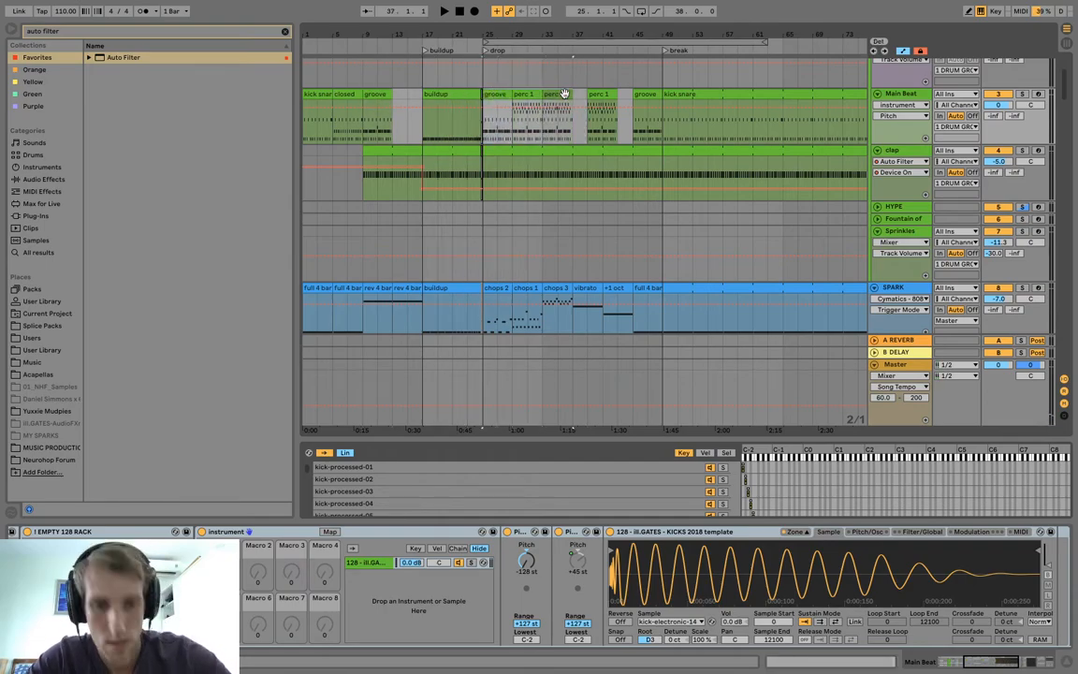
key(ctrl+d)
Play the arrangement from bar 1 and duplicate the Main Beat's intro groove clip at bar 13.
click(383, 94)
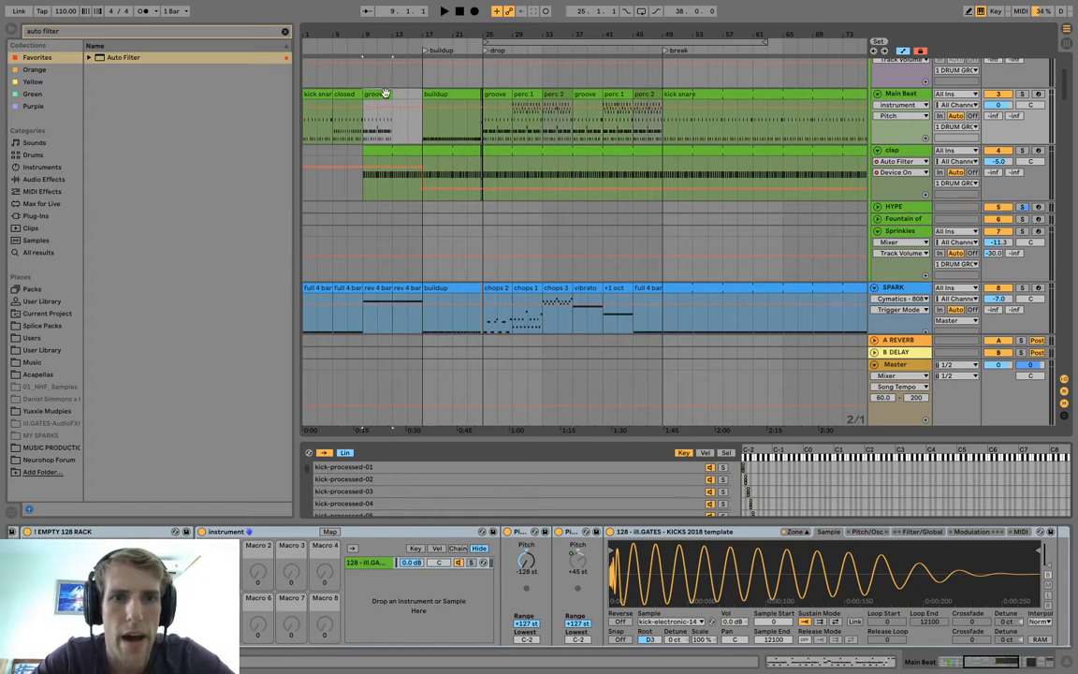
click(323, 94)
key(space)
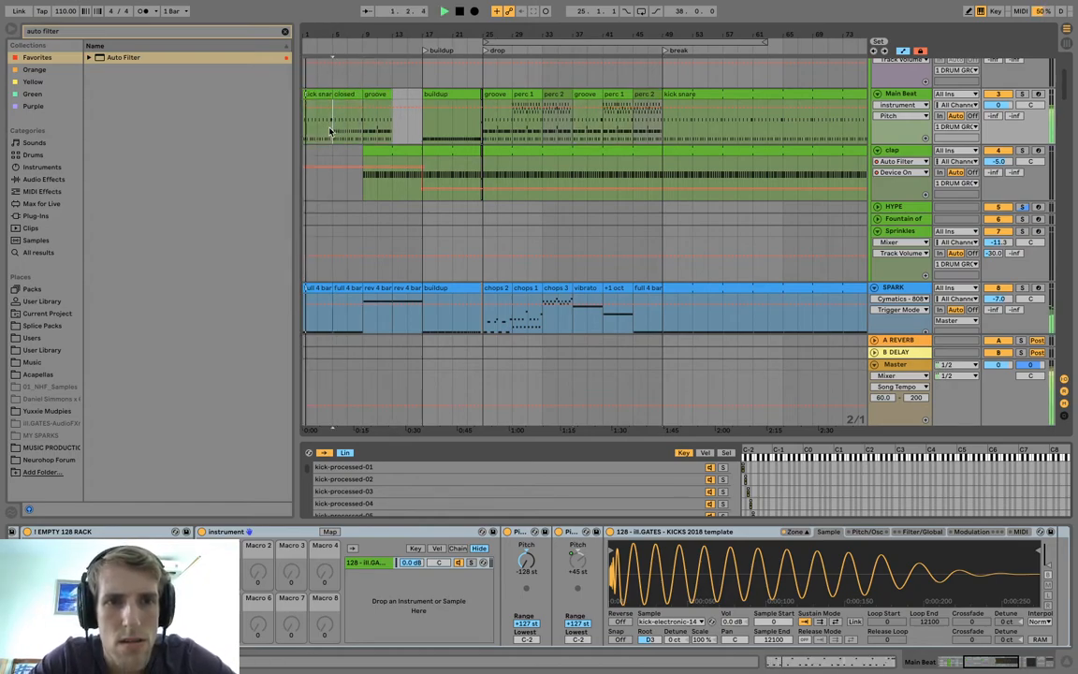
click(400, 95)
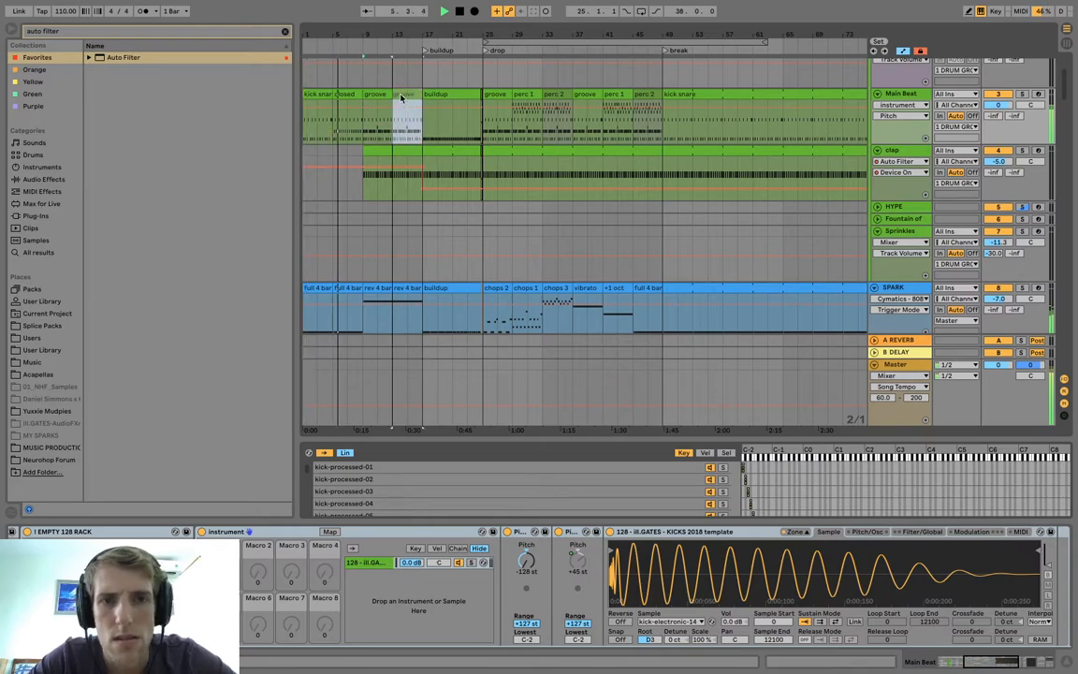
Copy the WHITE NOISE riser clip from bar 17 to bar 1, keeping the original in place.
scroll(348, 159, down, 10)
scroll(349, 159, up, 5)
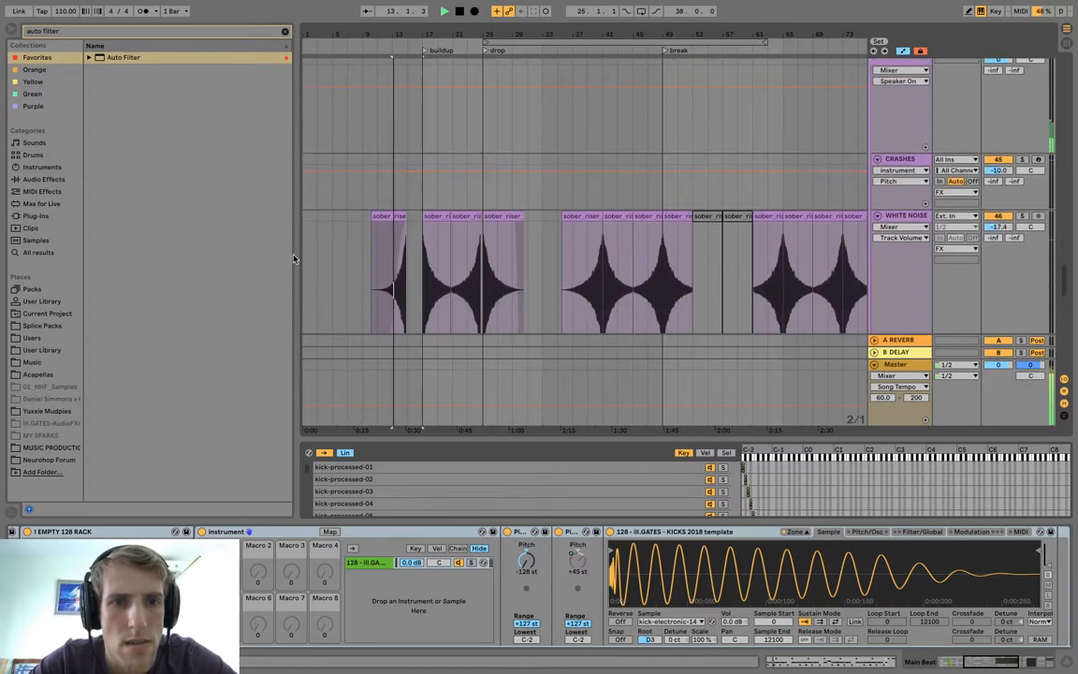
click(310, 251)
key(space)
click(440, 218)
drag(441, 218, 323, 236)
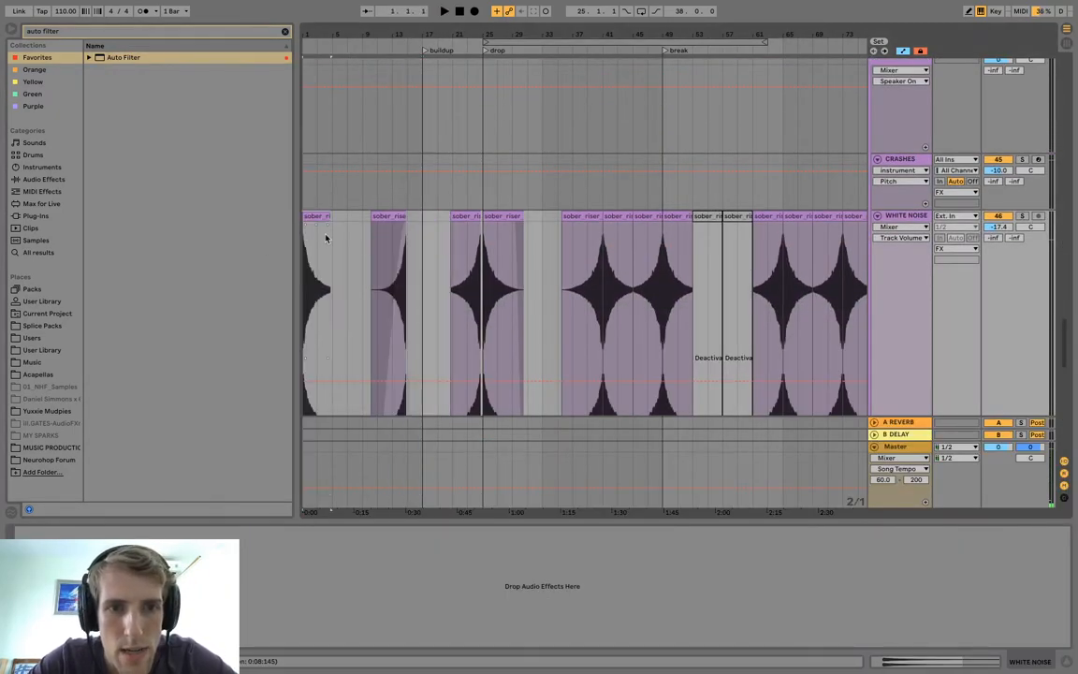
key(super+z)
drag(441, 218, 313, 225)
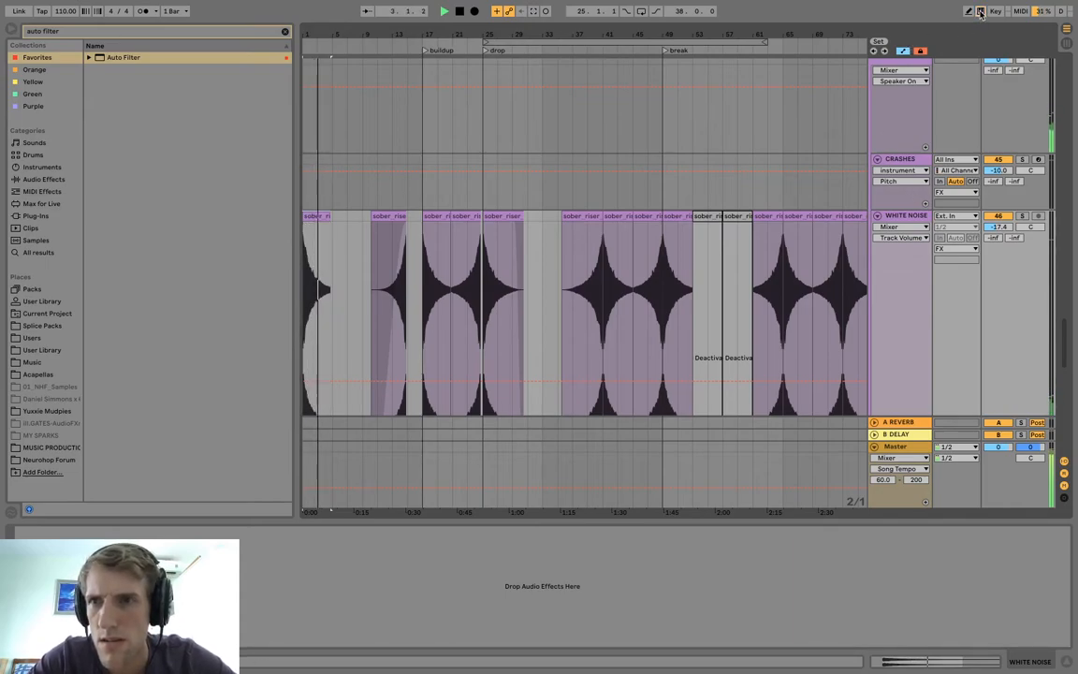
Hide the automation lanes and extend the fade-out of the white noise clip at bar 1 back to its start.
key(space)
key(space)
key(space)
key(a)
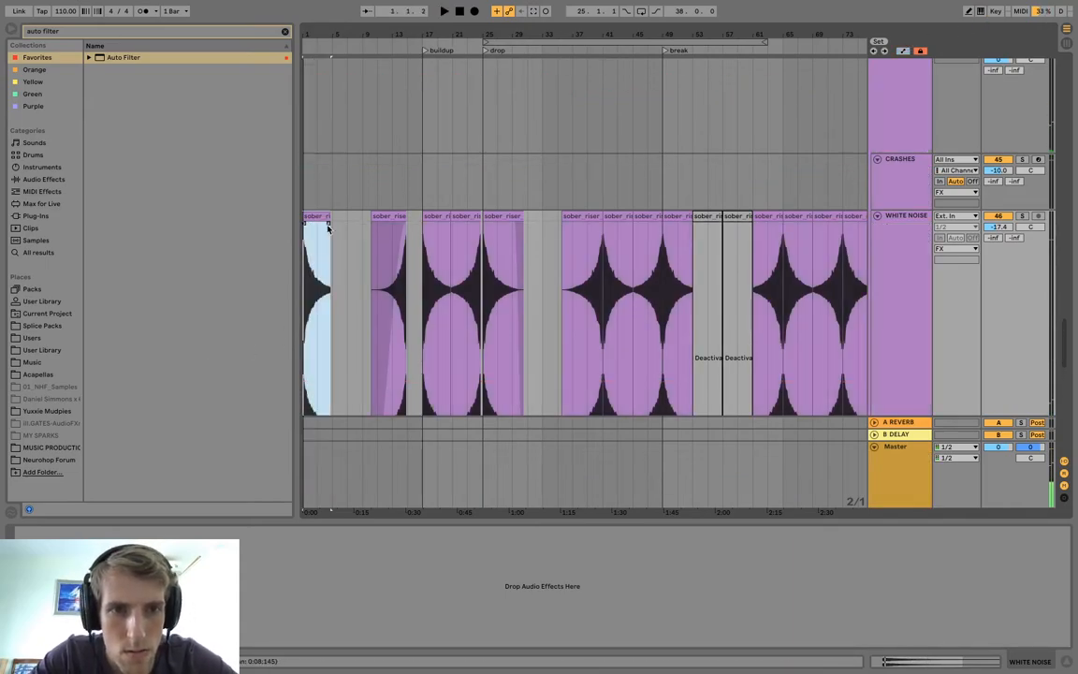
drag(329, 225, 210, 228)
key(space)
Play the arrangement from the buildup and from points in the drop, and review the melody tracks around the break.
key(space)
scroll(406, 214, down, 3)
click(426, 214)
key(space)
click(480, 214)
key(space)
key(space)
click(524, 214)
scroll(561, 215, right, 2)
scroll(551, 205, down, 5)
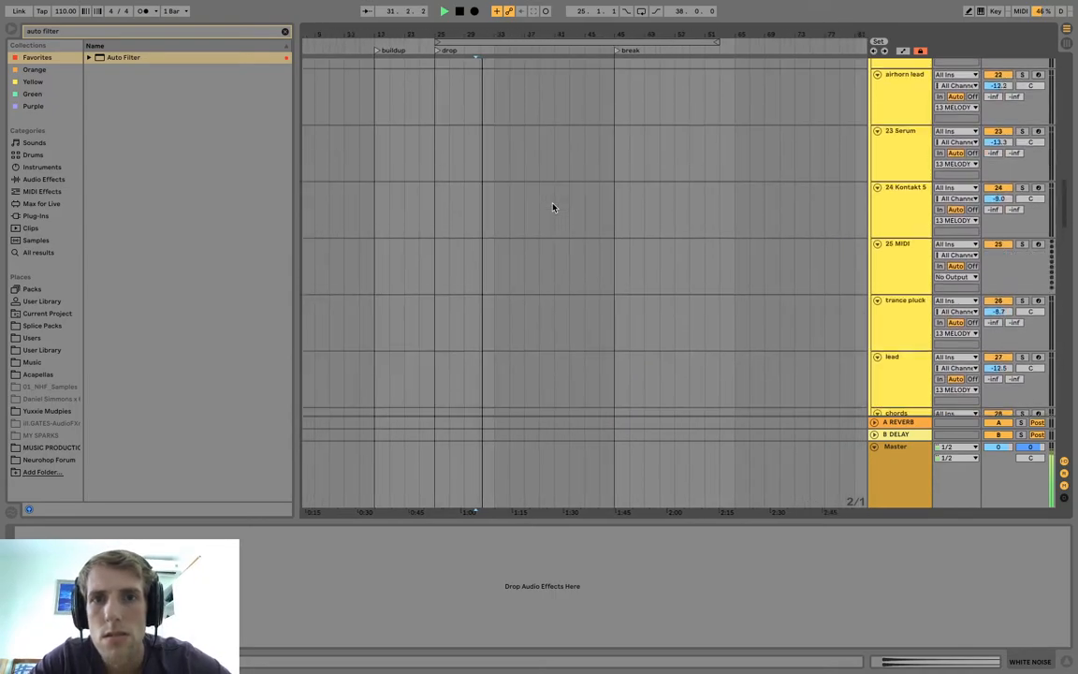
scroll(553, 207, up, 10)
scroll(553, 207, right, 3)
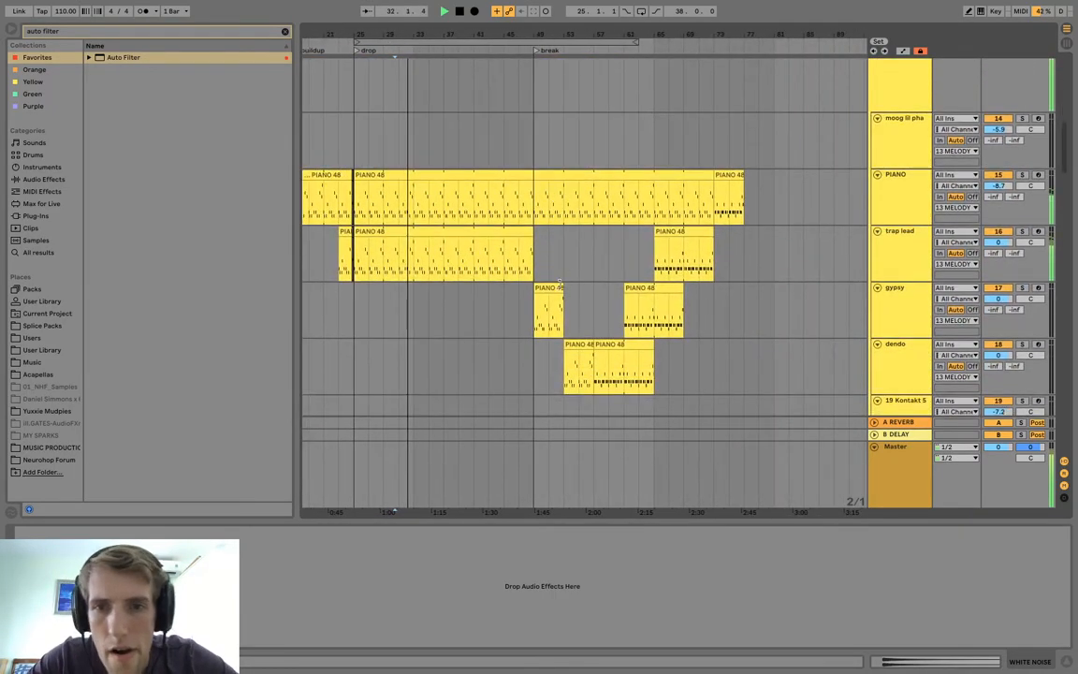
Play the gypsy and dendo clips in the break, and move the dendo clip from bar 57 to bar 33.
click(557, 288)
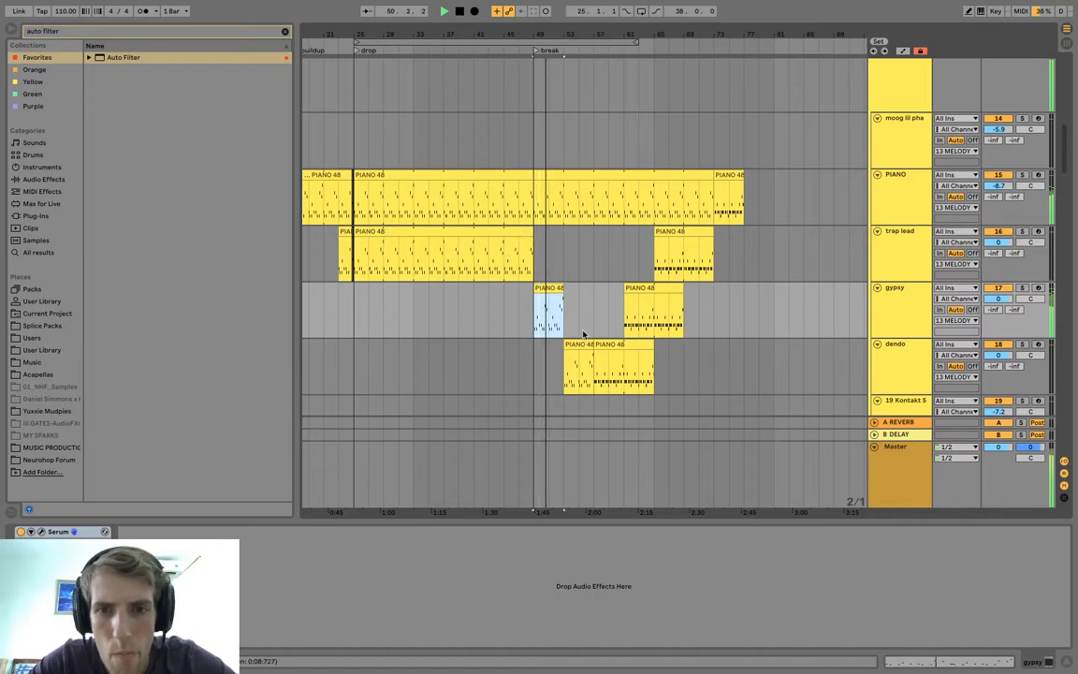
click(612, 344)
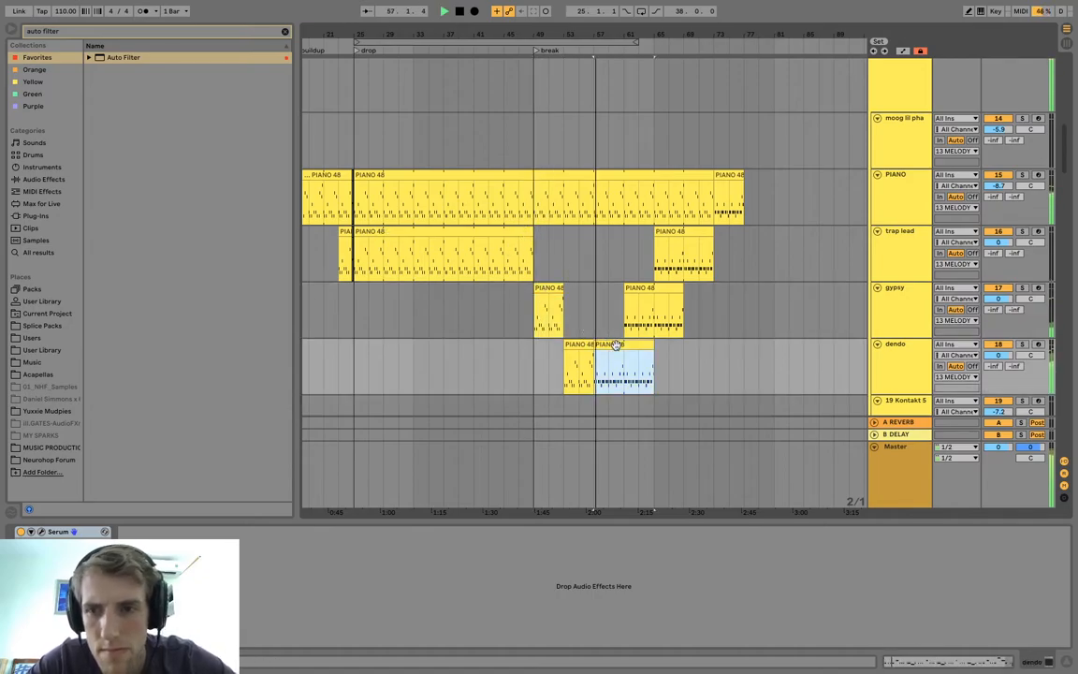
drag(617, 344, 435, 351)
key(space)
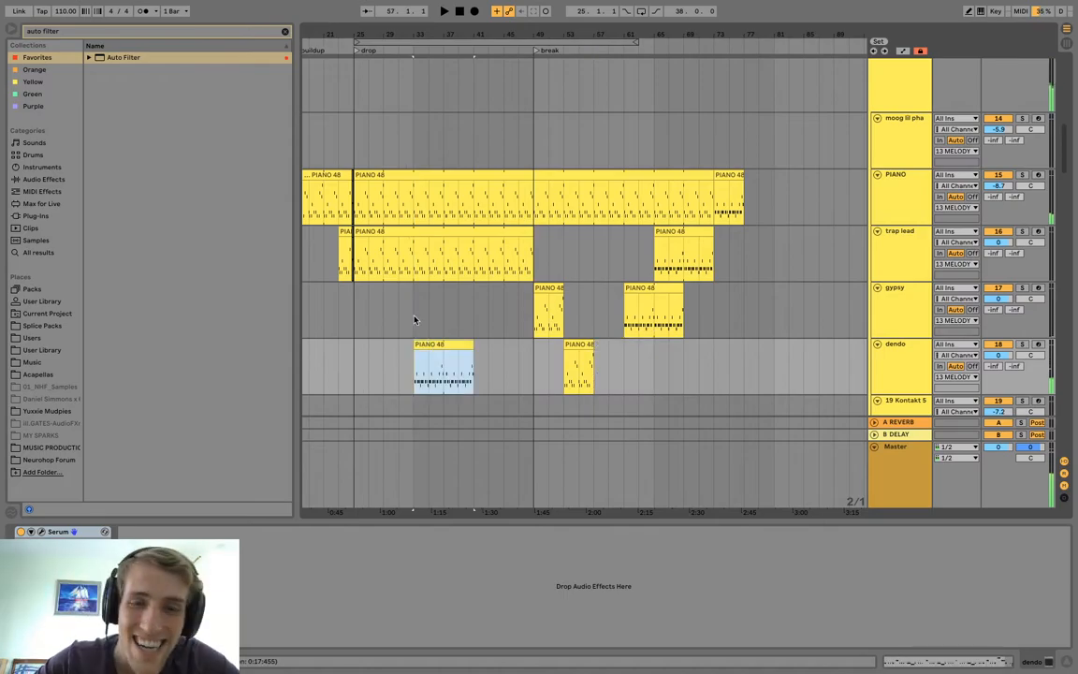
Shorten the trap lead's drop clip to end at bar 33 and play the transition into the dendo clip.
drag(527, 229, 414, 234)
click(409, 345)
click(405, 328)
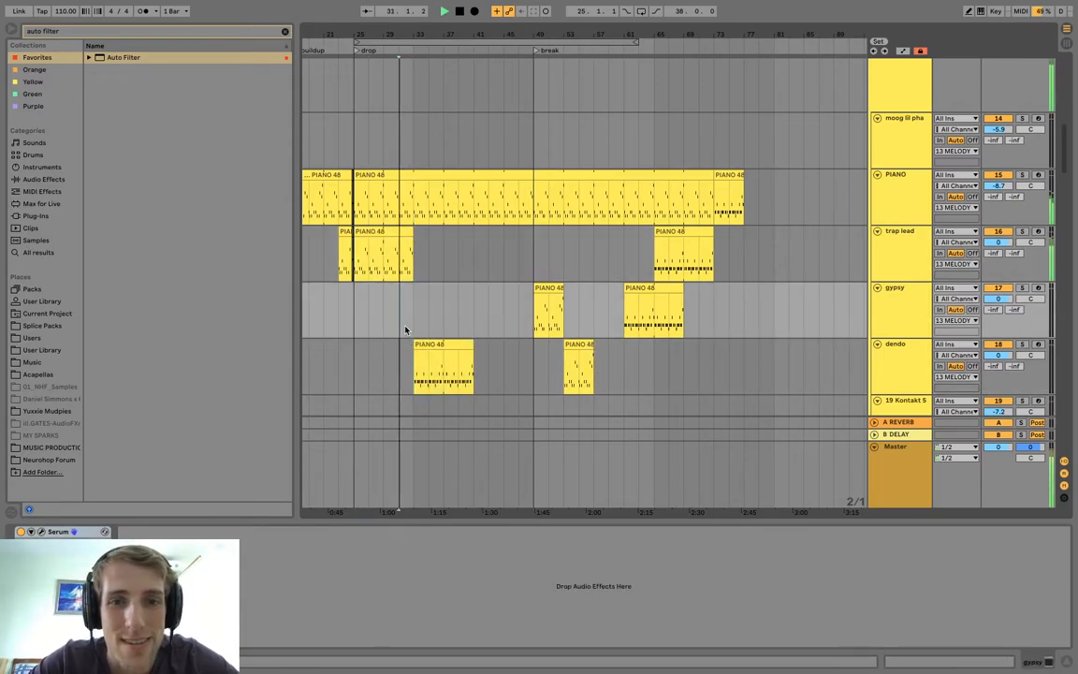
key(space)
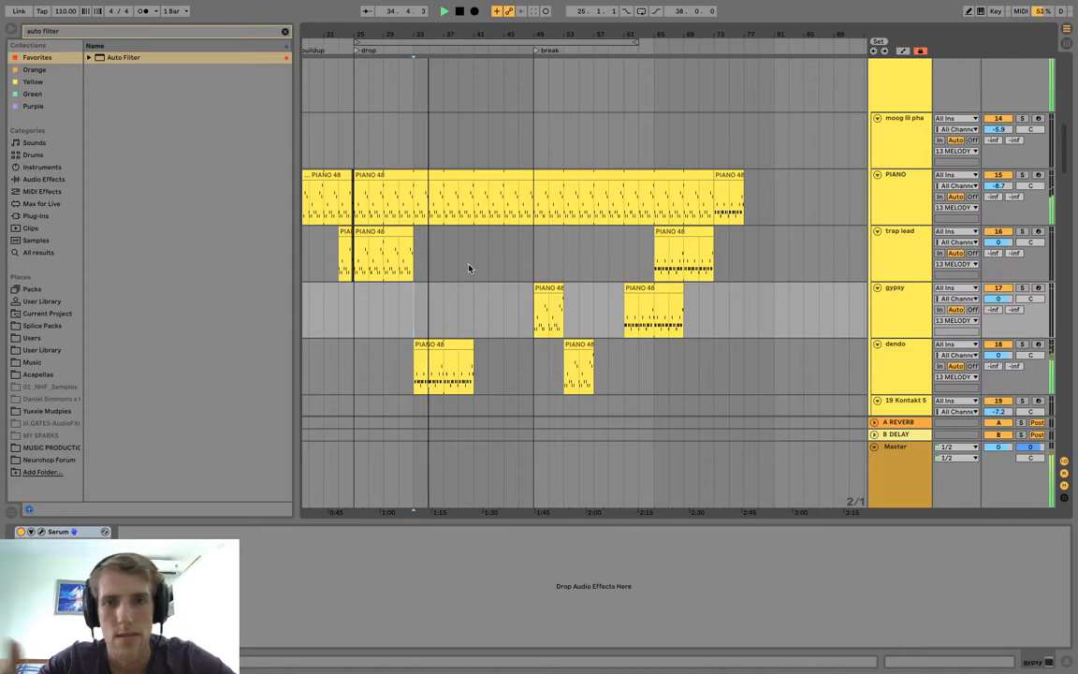
scroll(468, 268, up, 10)
scroll(469, 269, down, 1)
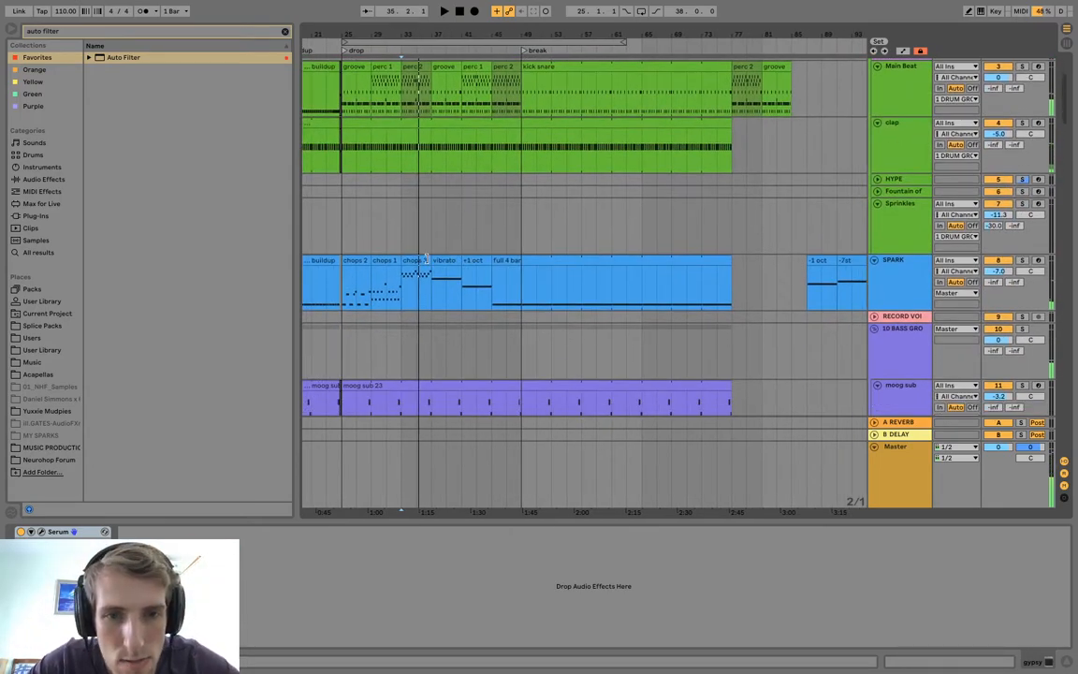
Move the SPARK vibrato and +1 oct clips out of the drop to bar 77 and duplicate the chops 3 clip at bar 37.
click(426, 261)
click(452, 260)
shift+click(474, 262)
drag(454, 269, 755, 276)
click(412, 261)
key(ctrl+d)
key(space)
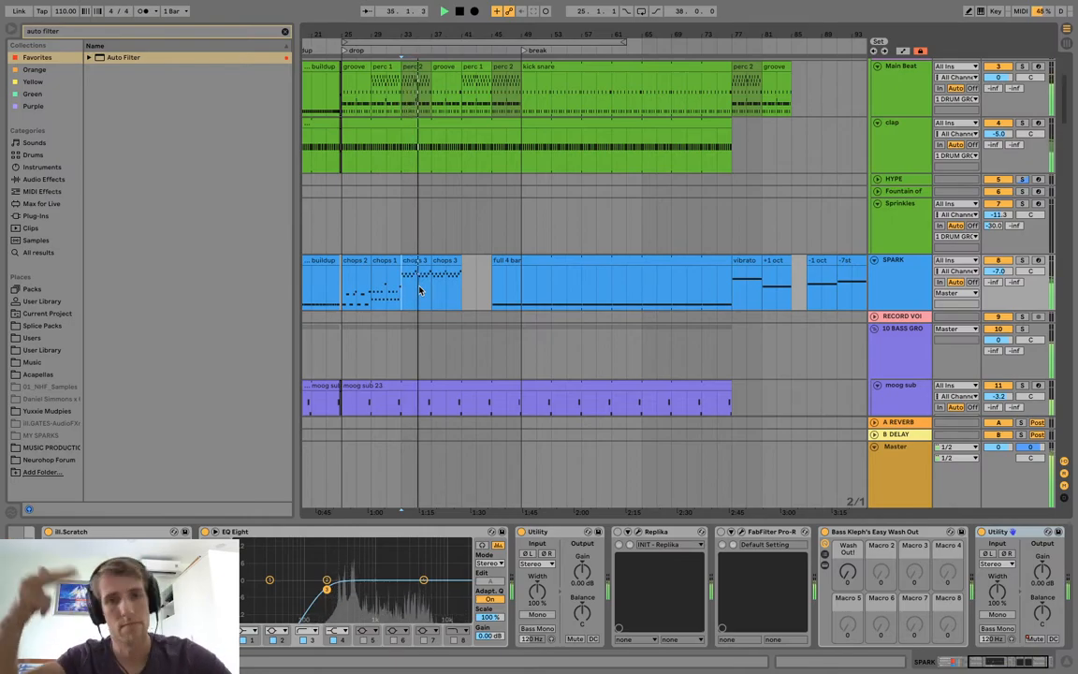
Play the drop around bar 41 and move the SPARK vibrato clip from bar 77 to bar 41.
scroll(448, 291, down, 4)
scroll(448, 291, up, 2)
click(481, 270)
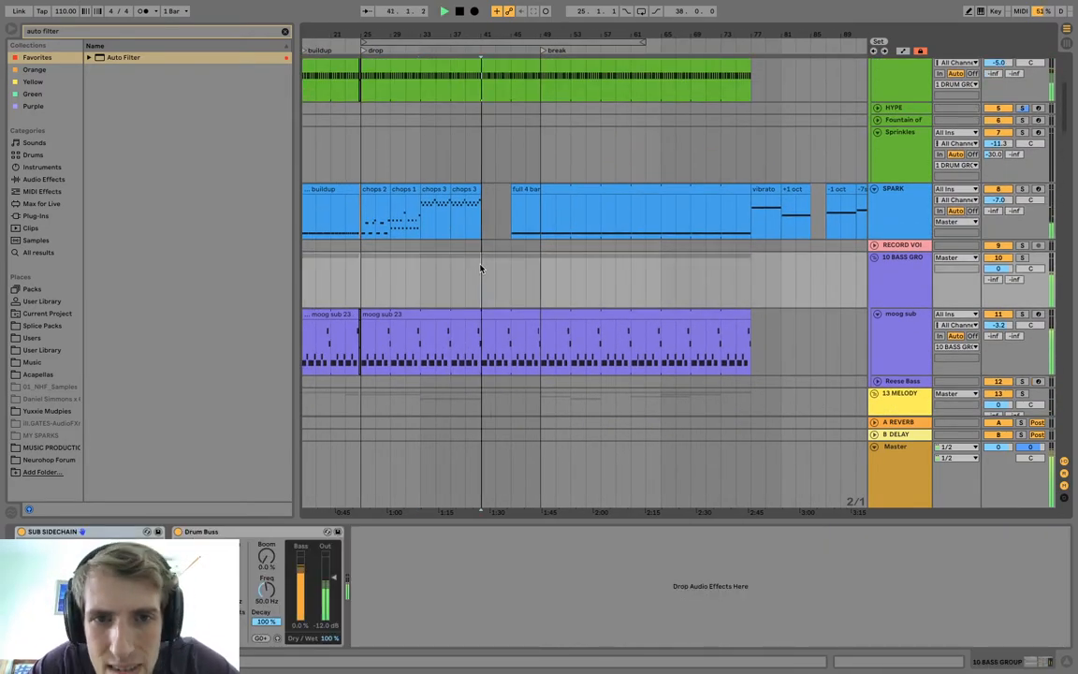
scroll(481, 267, down, 2)
click(483, 172)
key(space)
key(space)
drag(774, 161, 516, 164)
drag(510, 165, 508, 165)
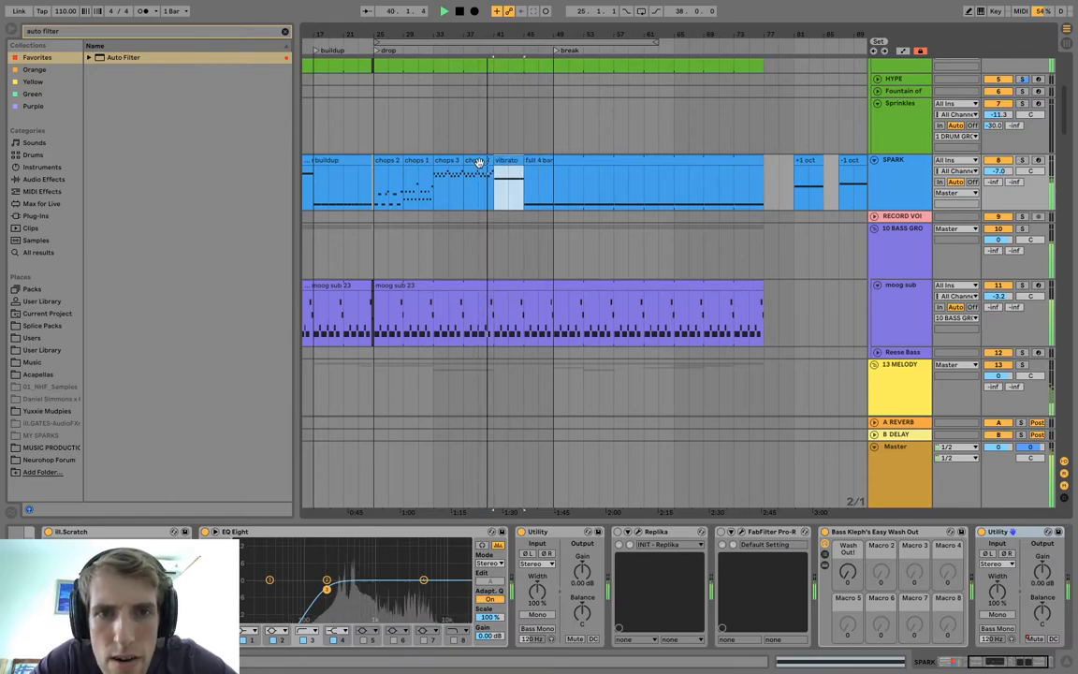
Play the two chops 3 clips at bars 33 and 37 to compare them in context.
click(476, 163)
click(451, 170)
click(450, 160)
key(space)
key(space)
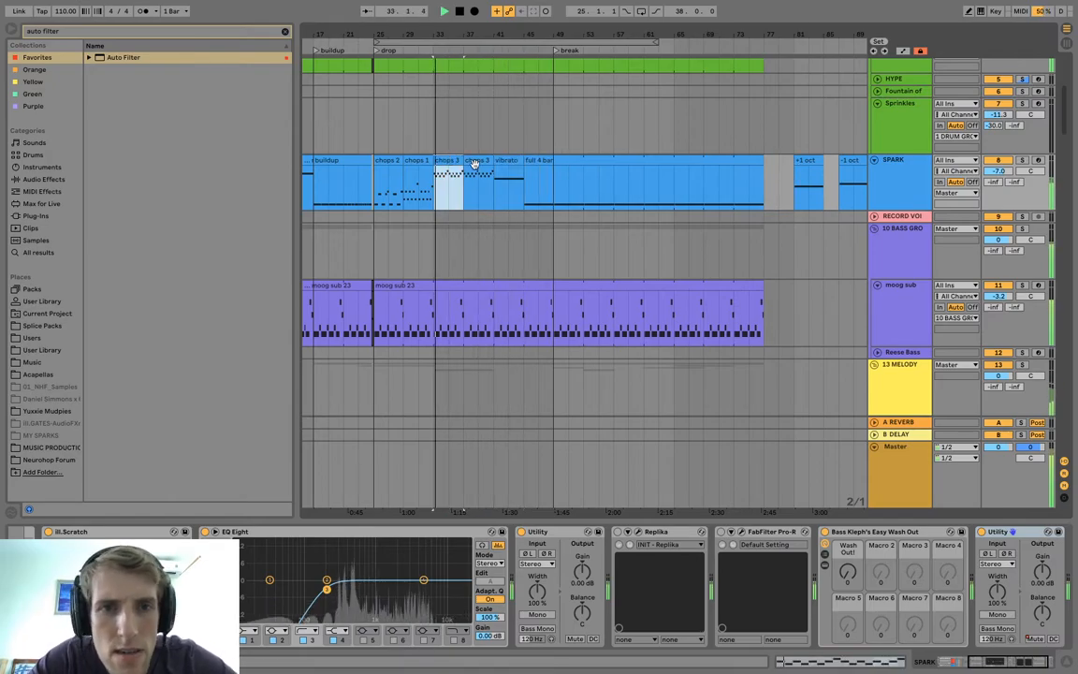
click(477, 163)
key(space)
Duplicate the SPARK track, then freeze and flatten the copy to audio.
click(876, 169)
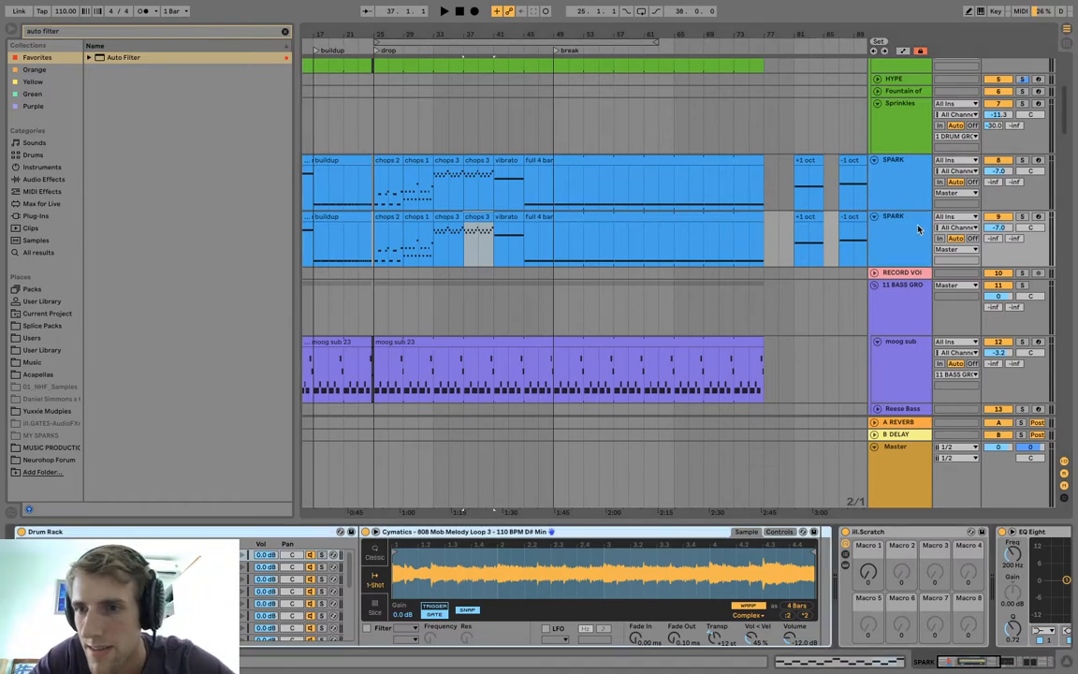
right_click(917, 229)
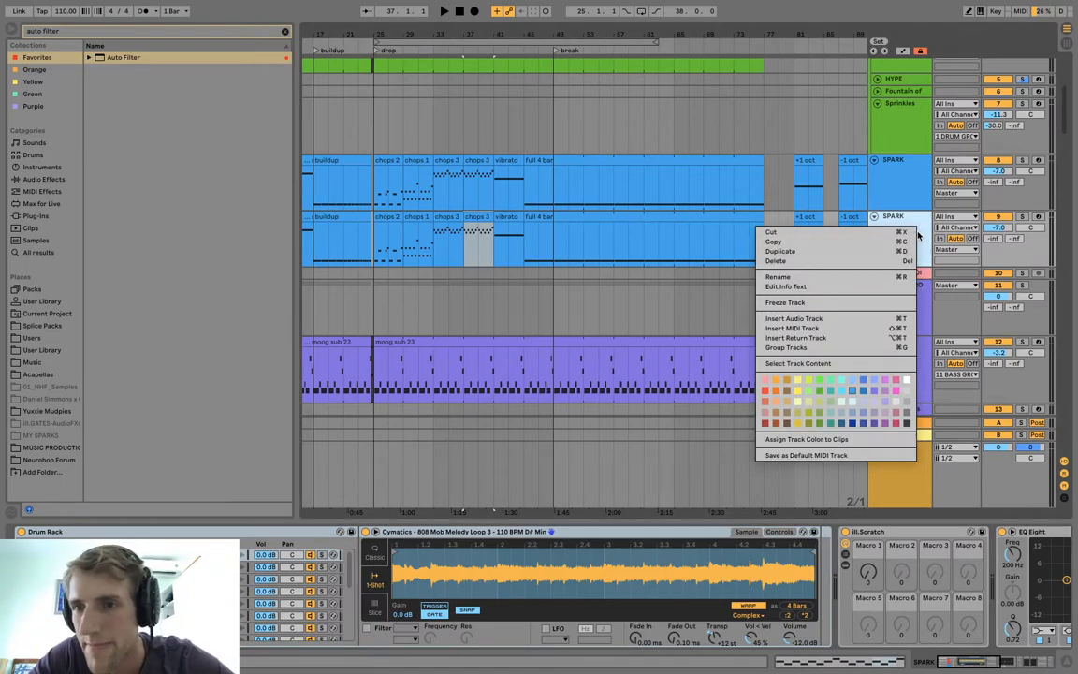
click(821, 303)
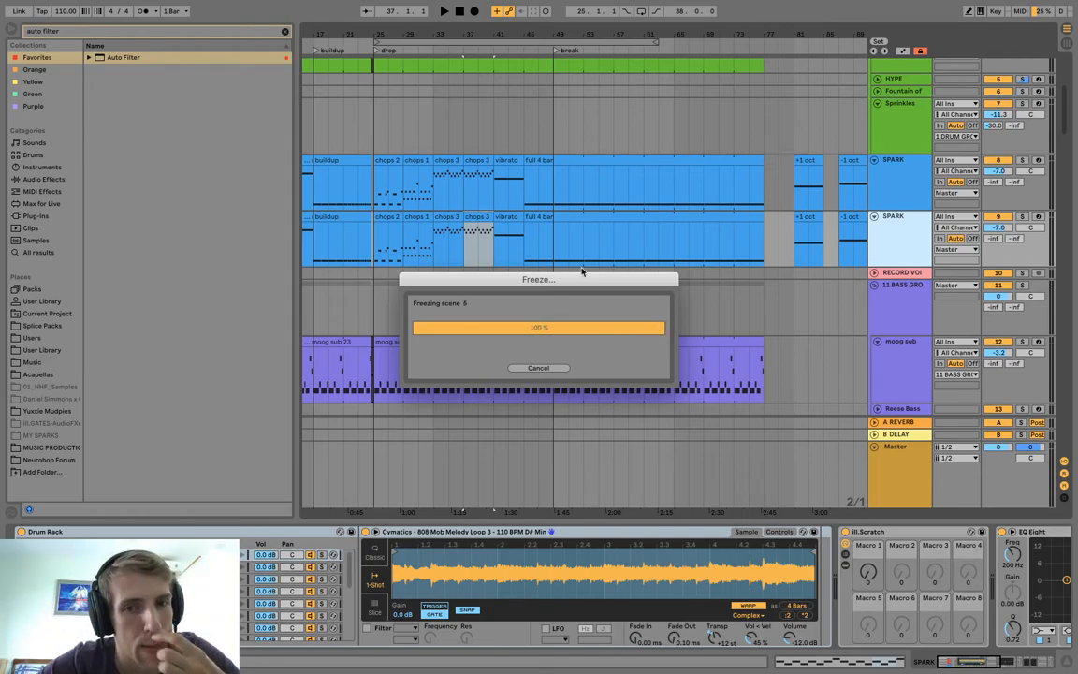
right_click(889, 225)
click(889, 225)
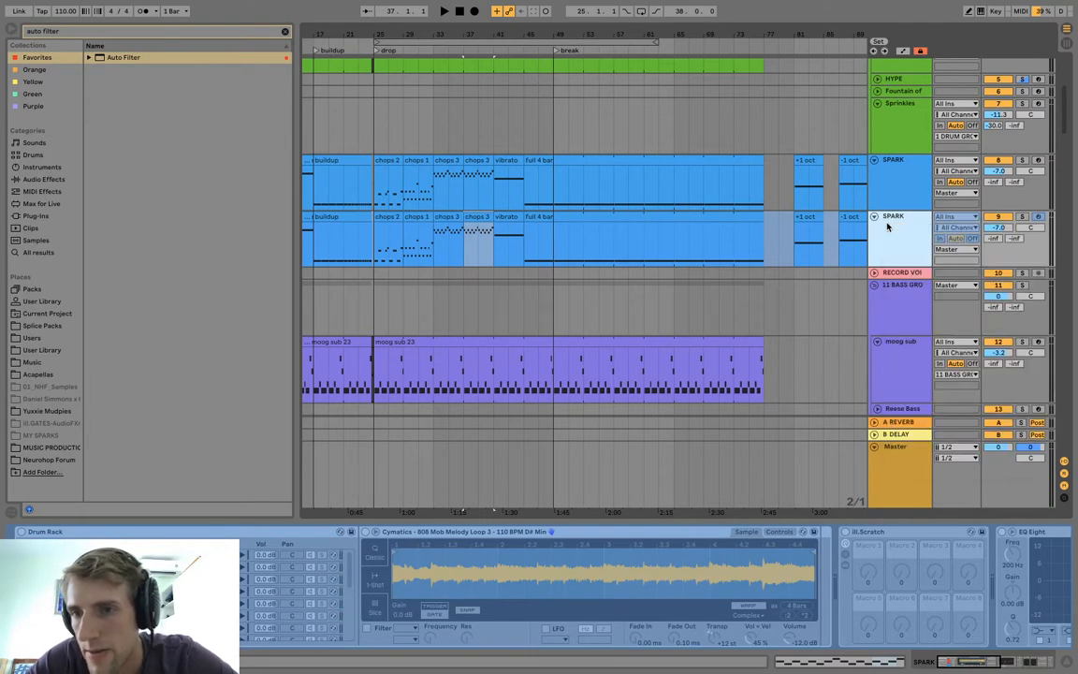
right_click(894, 255)
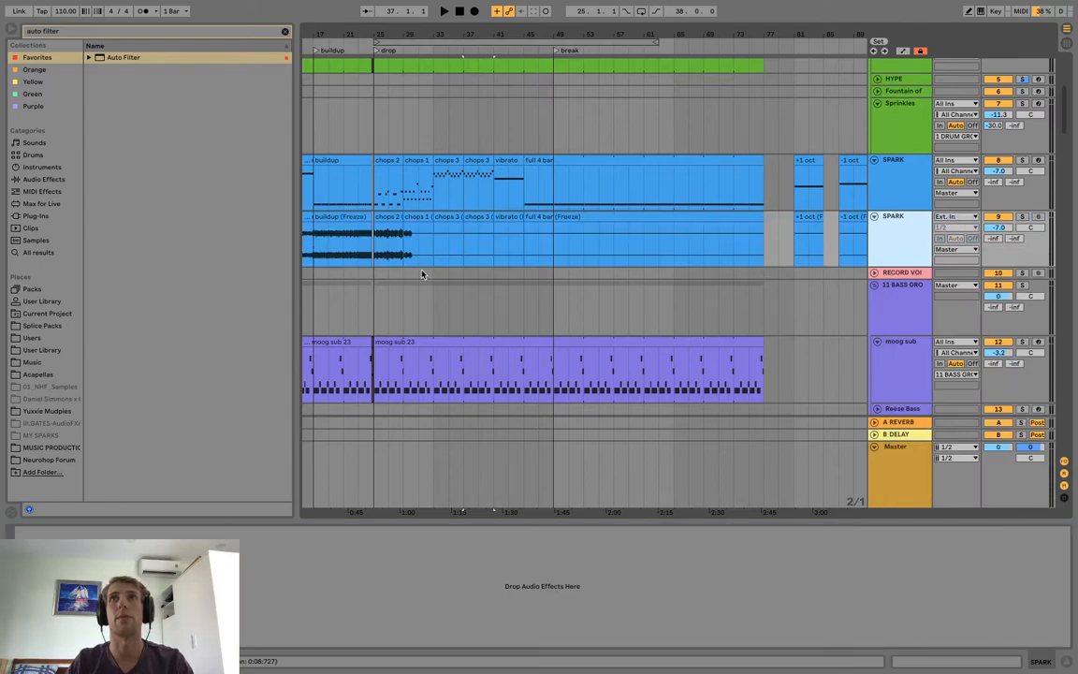
Deactivate the flattened SPARK clips up to bar 77 except the one at bar 37, and deactivate the original chops 3 clip there.
click(441, 219)
drag(360, 31, 428, 31)
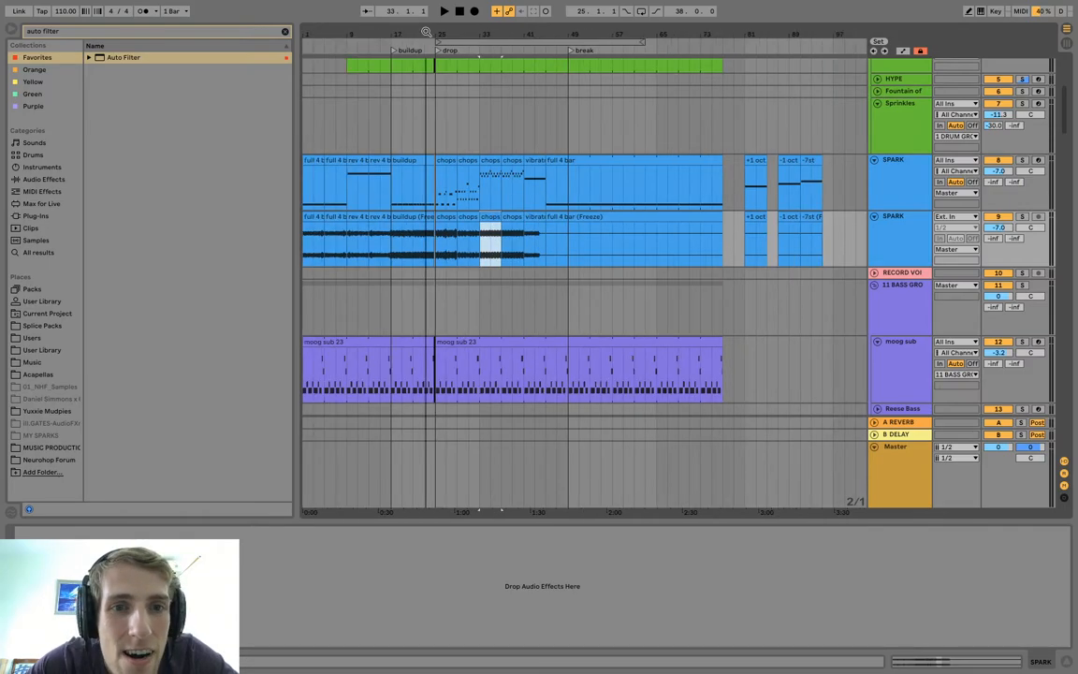
shift+click(316, 218)
key(0)
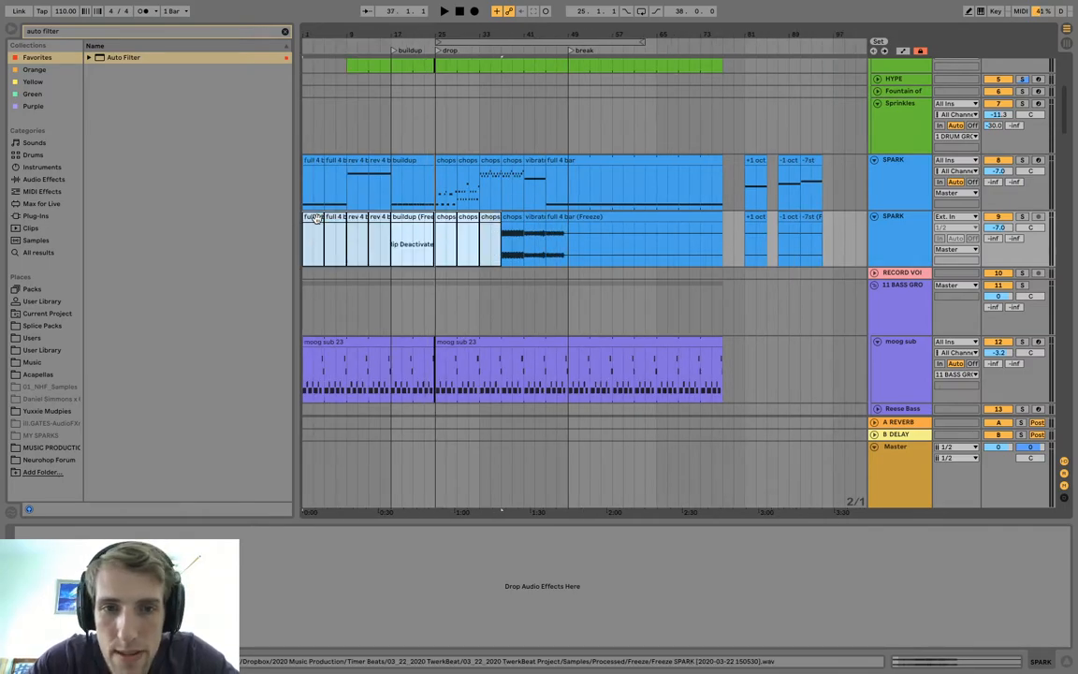
click(535, 219)
shift+click(653, 219)
key(0)
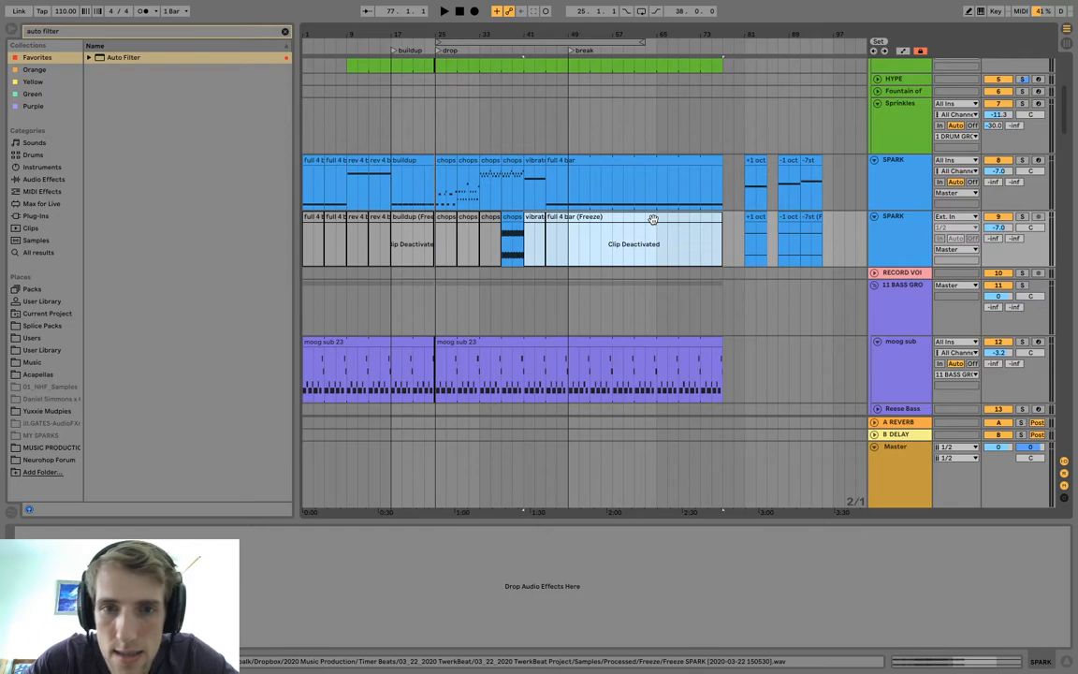
click(512, 168)
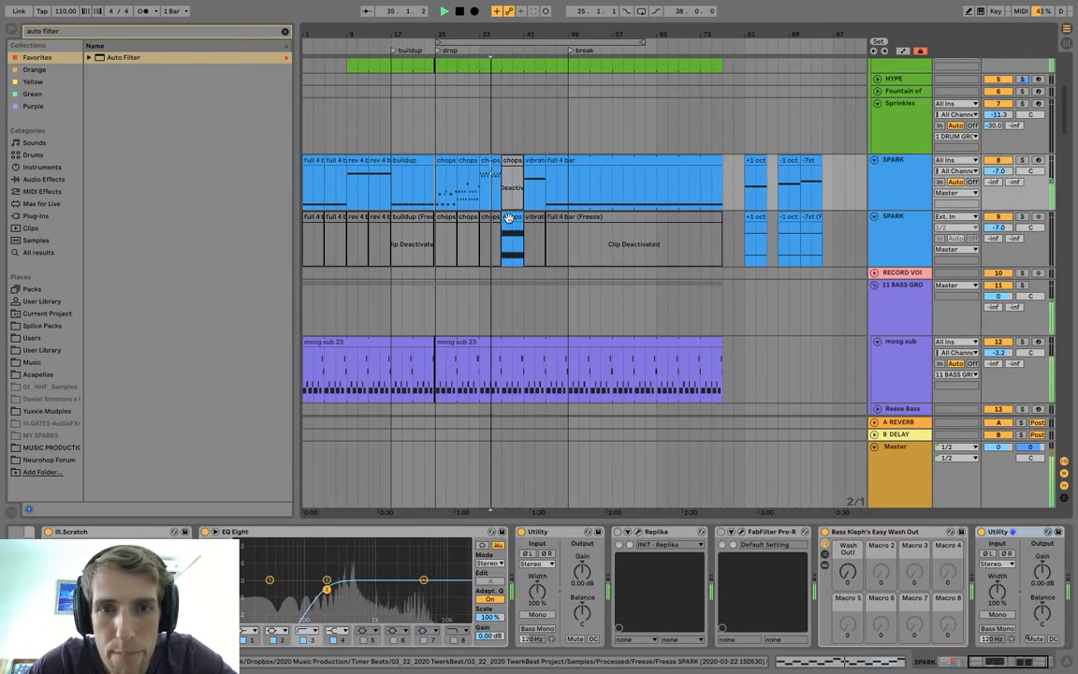
Transpose the flattened chops 3 audio clip at bar 37 to 12 st and play it from the preceding clip.
click(476, 320)
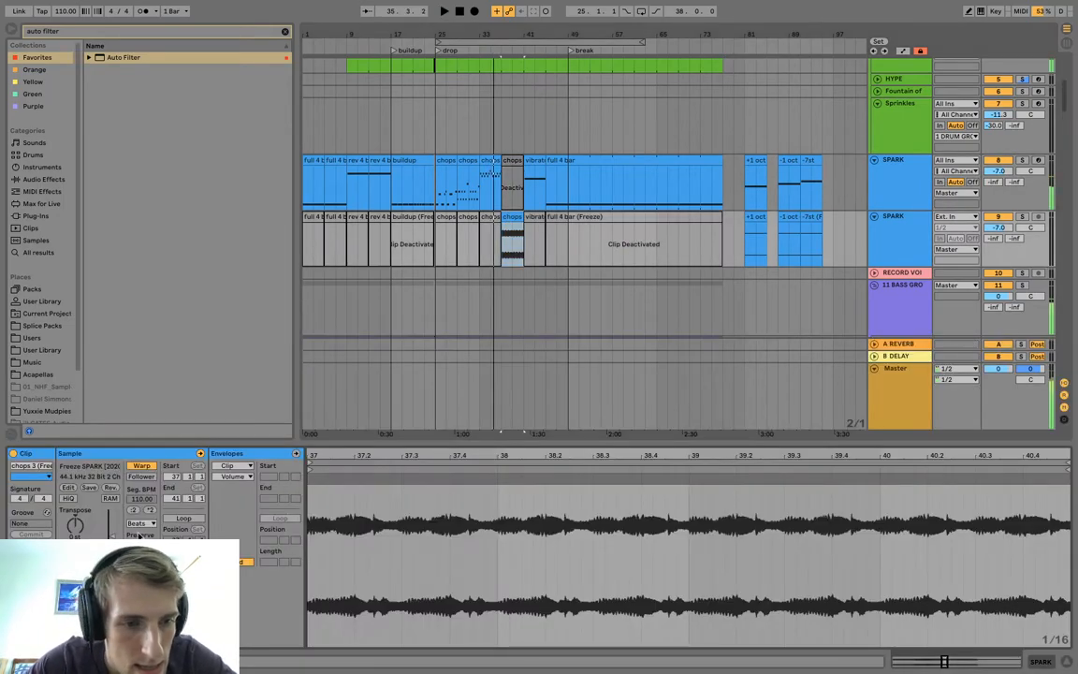
drag(75, 525, 77, 518)
key(space)
key(space)
key(Up)
key(Up)
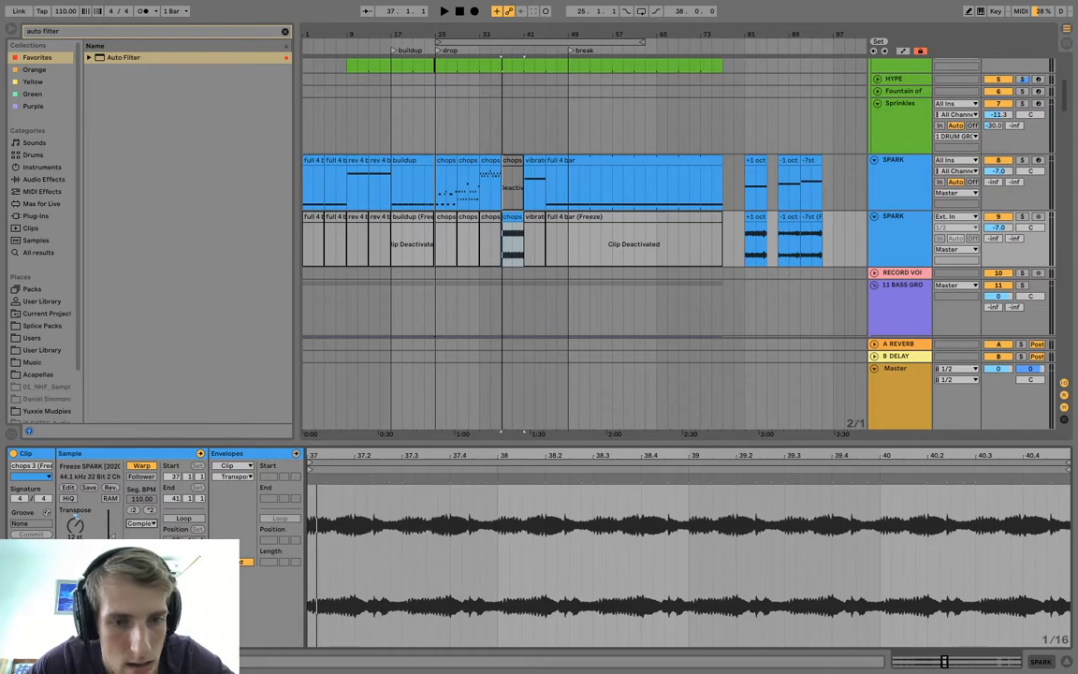
click(488, 206)
key(space)
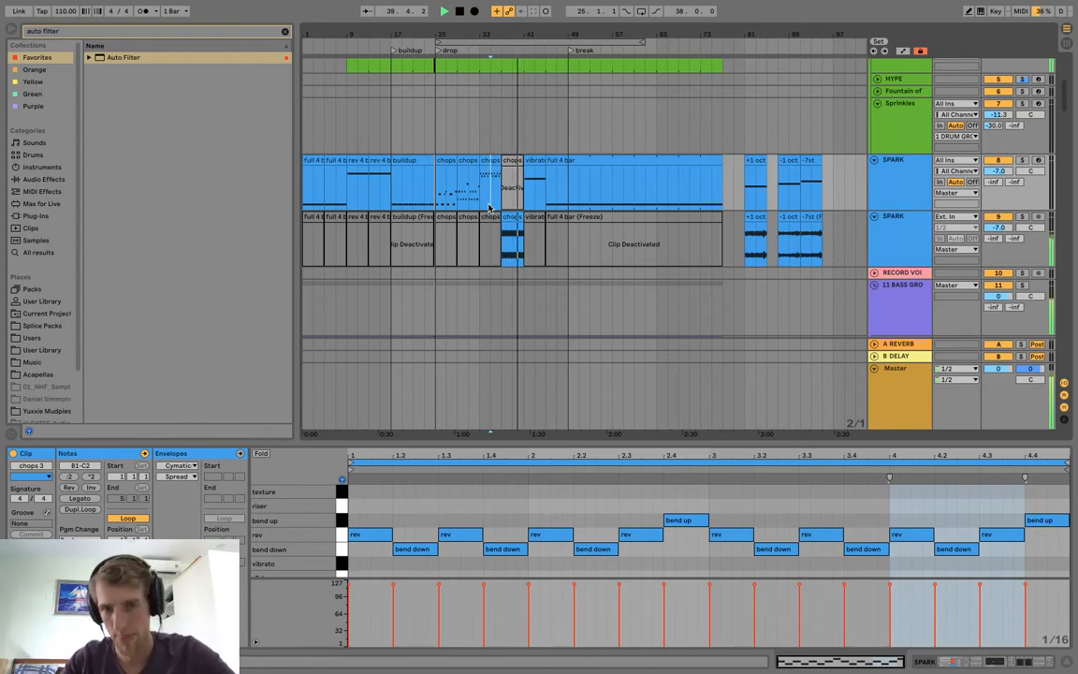
Duplicate the SPARK vibrato clip from bar 41 to bar 45 and play from there.
click(538, 165)
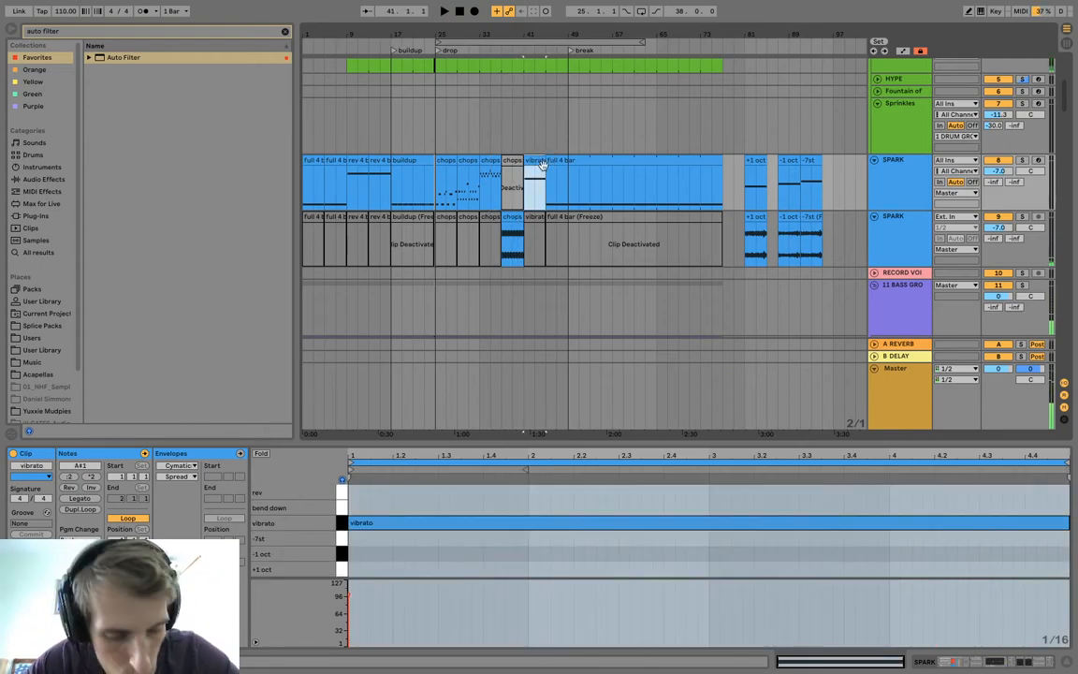
key(super+d)
click(592, 161)
click(545, 177)
key(space)
Move the trap lead clip from bar 65 to bar 41 and play it.
scroll(546, 199, down, 8)
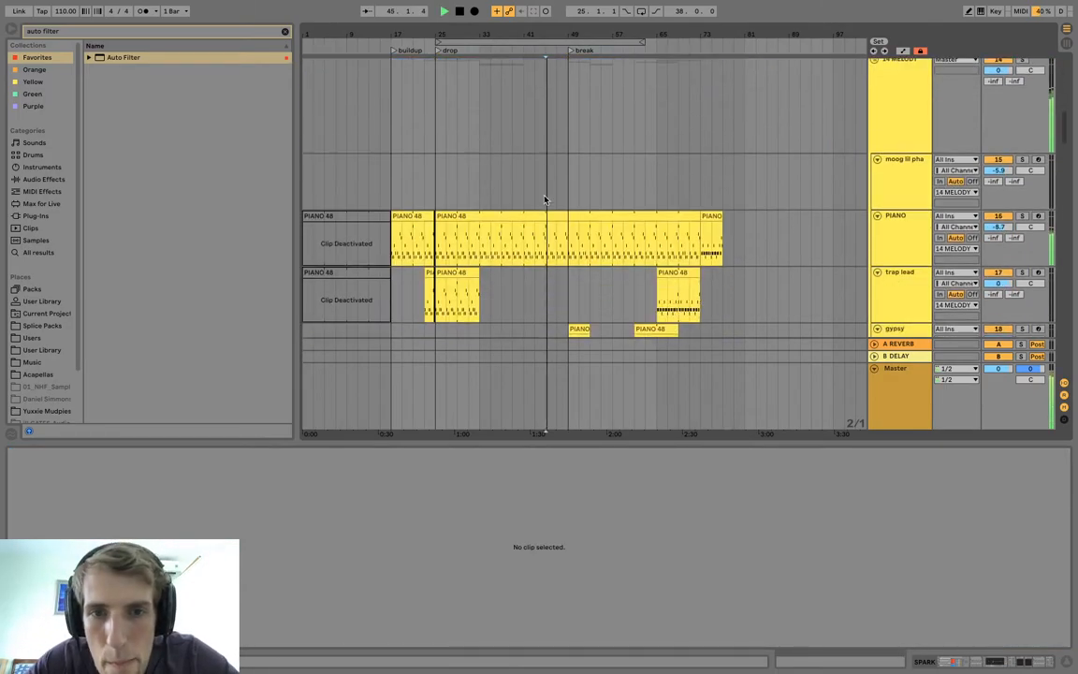
scroll(544, 199, down, 4)
click(524, 193)
key(space)
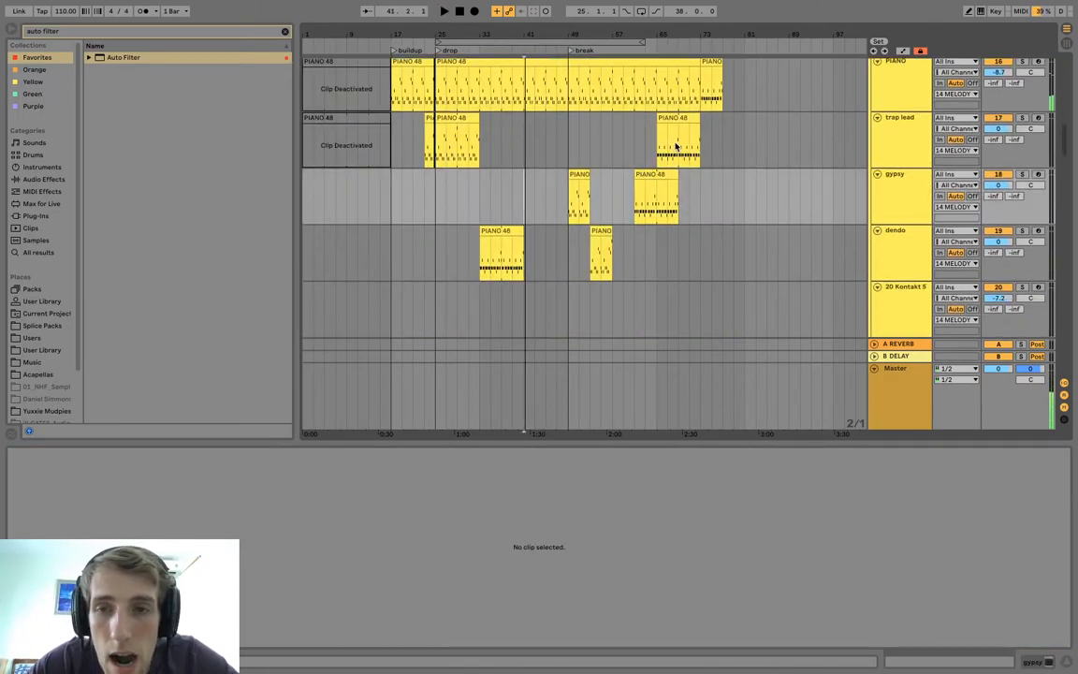
drag(677, 122, 543, 140)
key(space)
scroll(486, 112, up, 2)
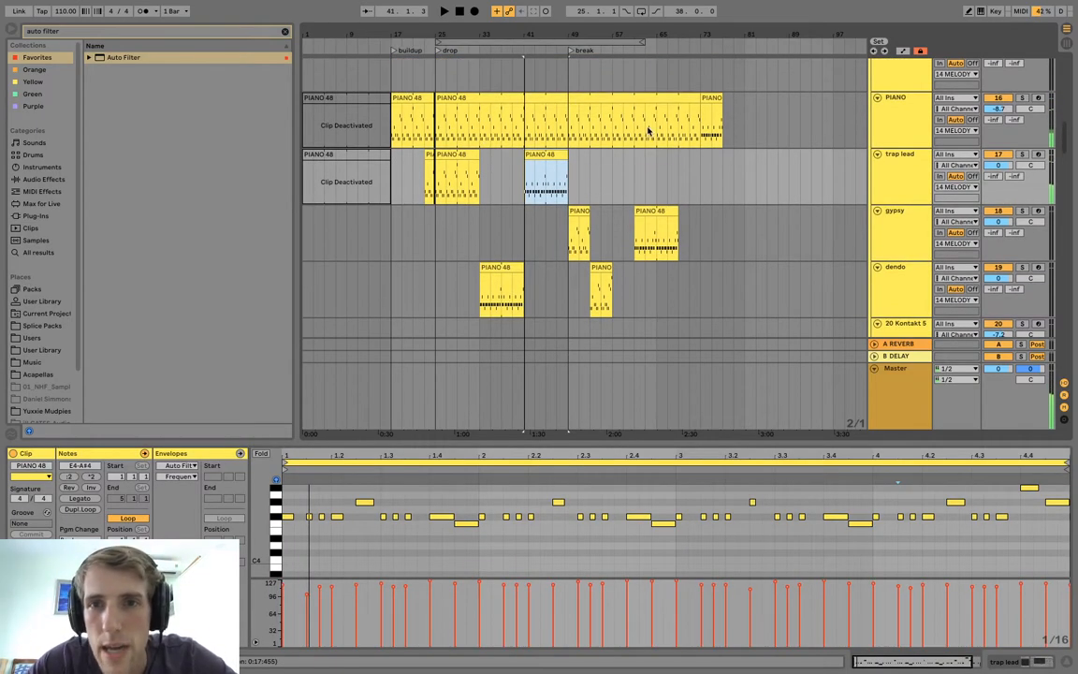
Fill bars 33 to 49 of the PIANO track with the pattern from bar 73 and recolour that clip pale yellow.
click(713, 100)
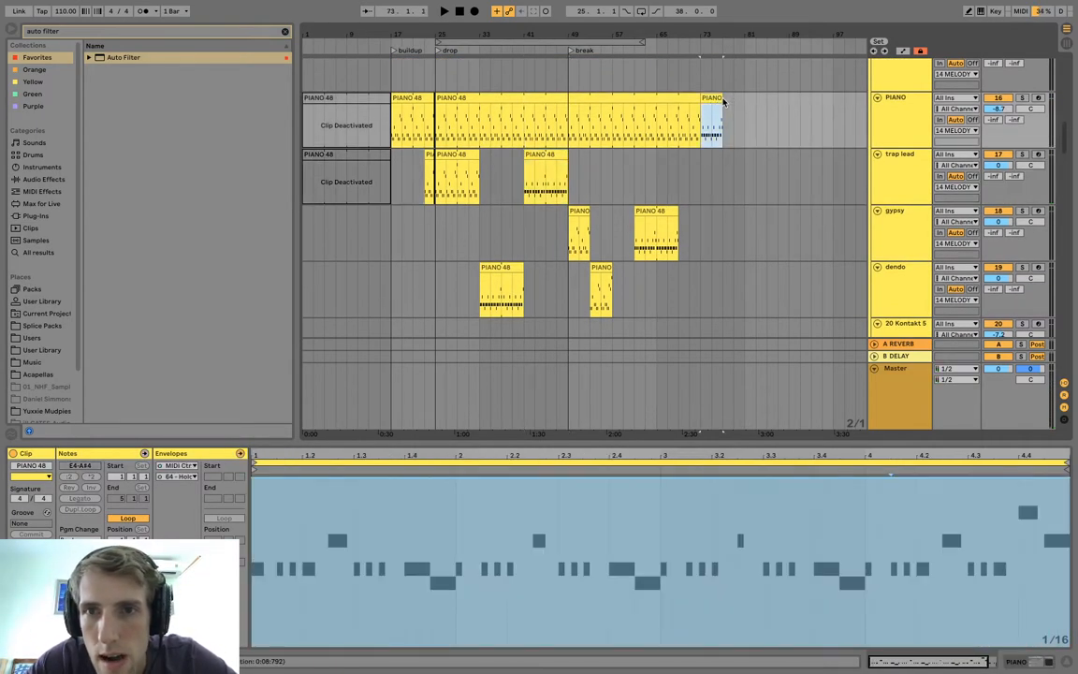
drag(719, 98, 567, 97)
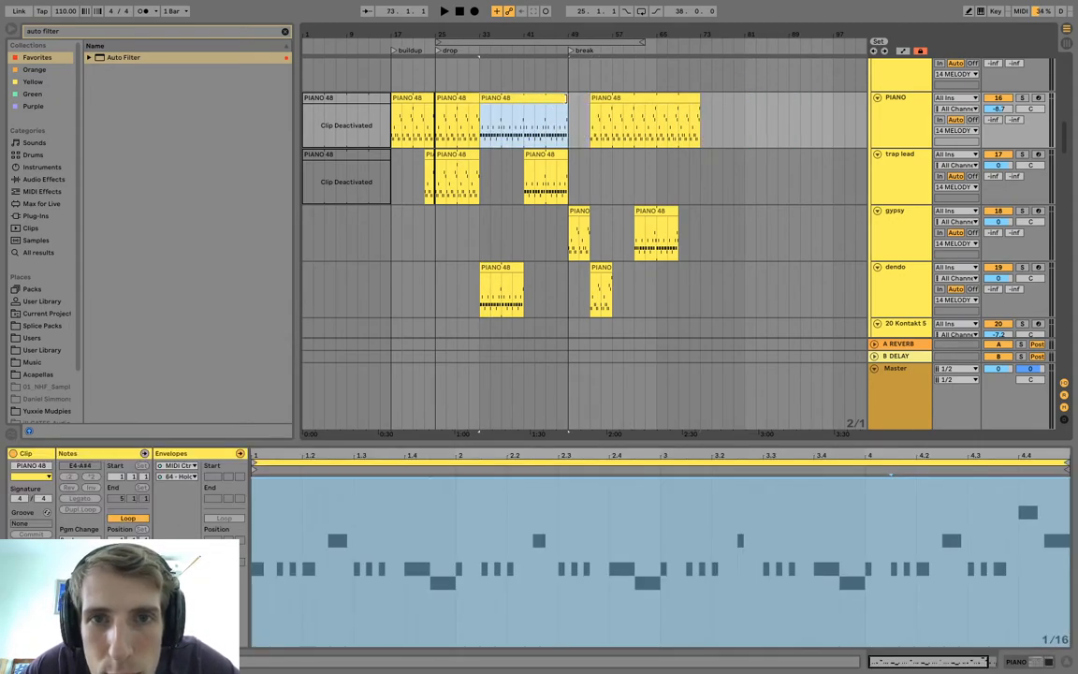
right_click(496, 100)
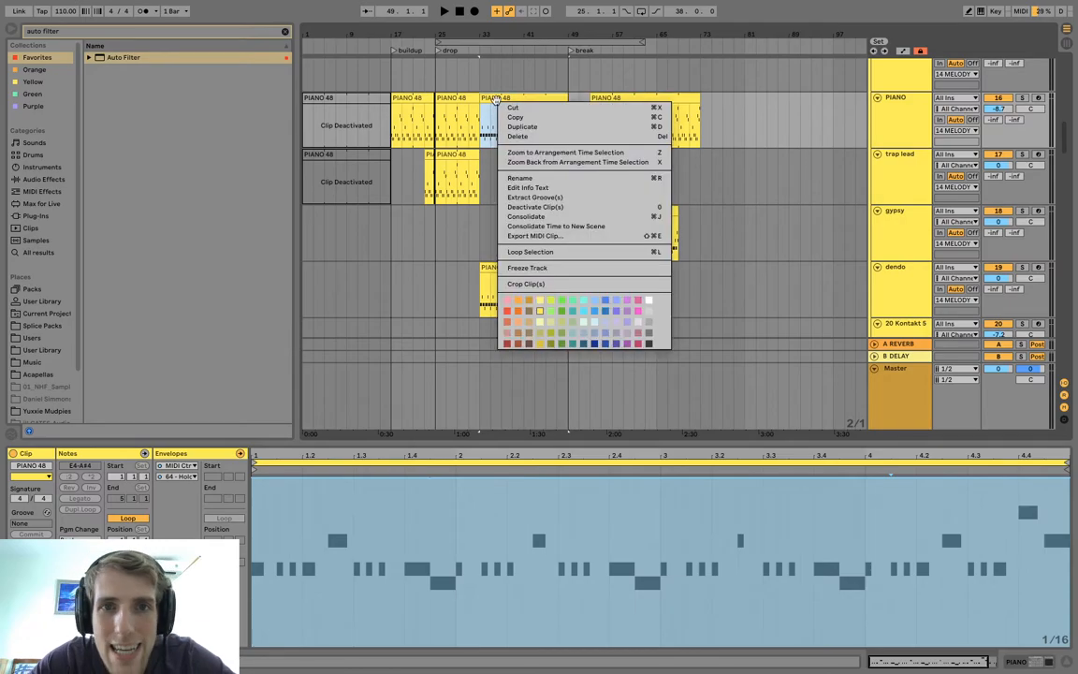
click(541, 303)
click(480, 127)
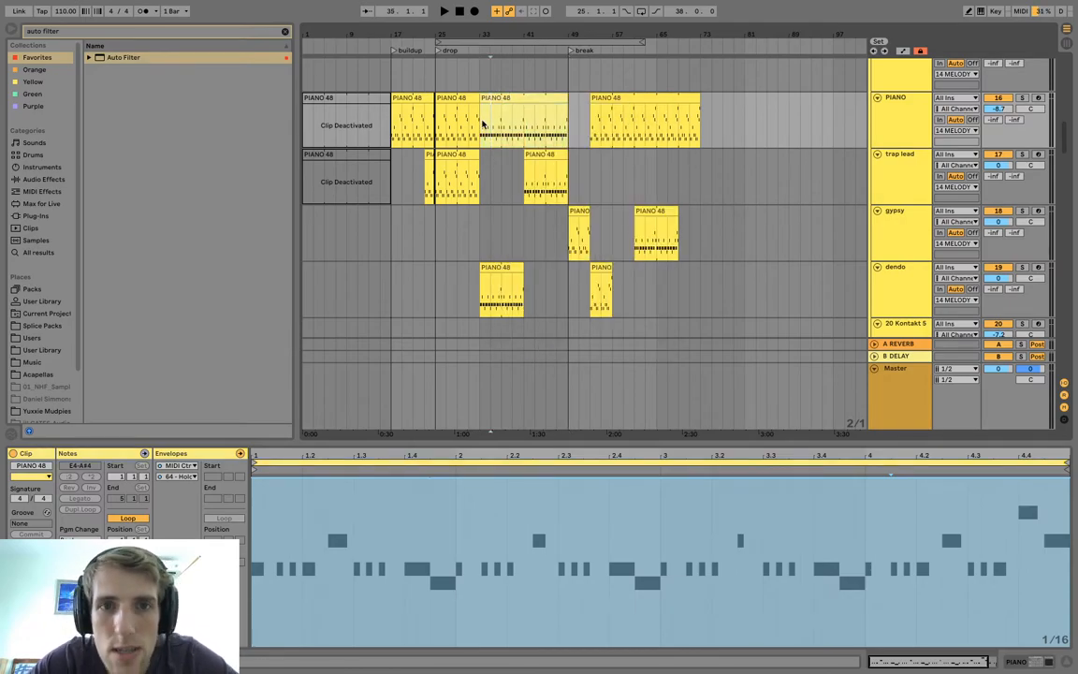
key(space)
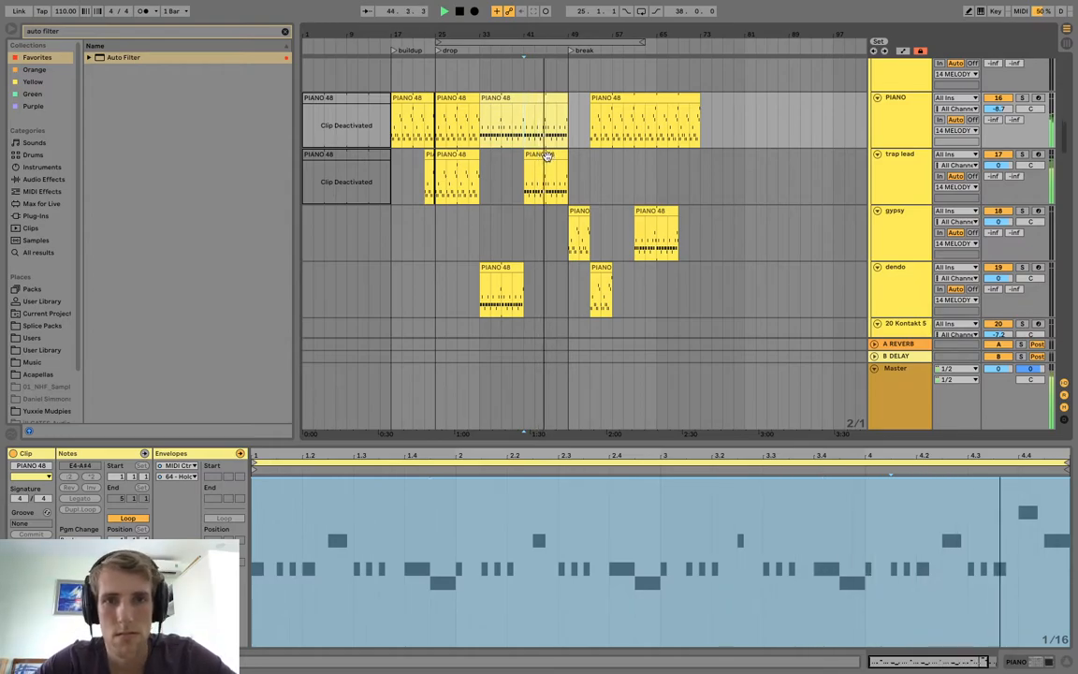
drag(546, 156, 607, 159)
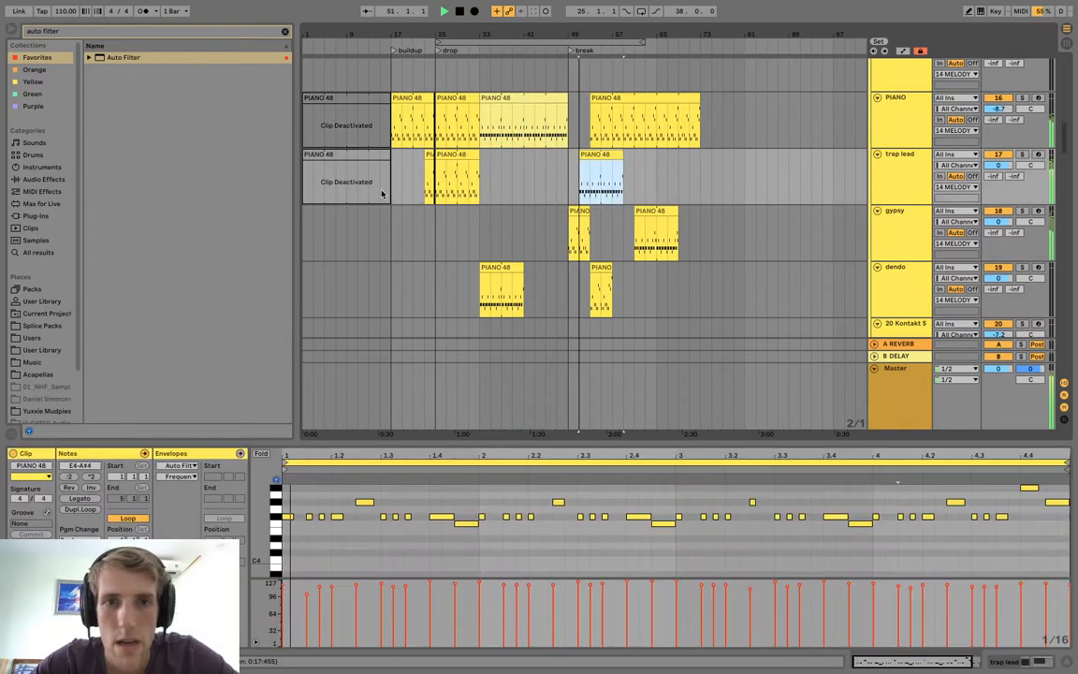
click(439, 177)
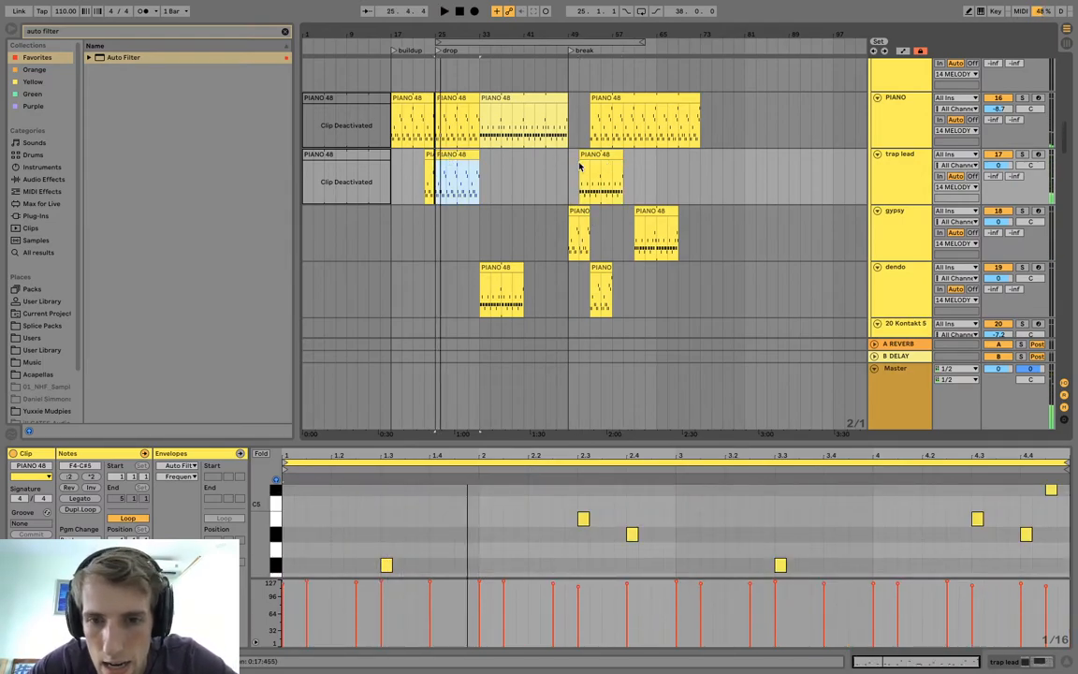
drag(587, 169, 534, 172)
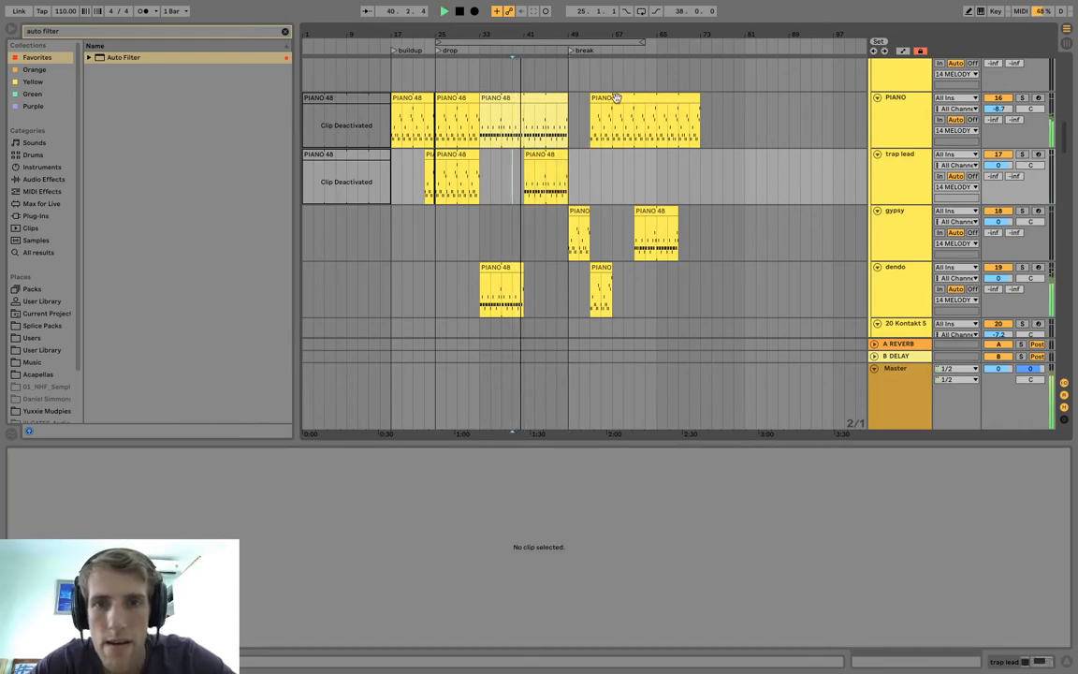
Play the trap lead clip at bar 41 and inspect the track's devices and Auto Filter Device On automation.
scroll(549, 122, up, 10)
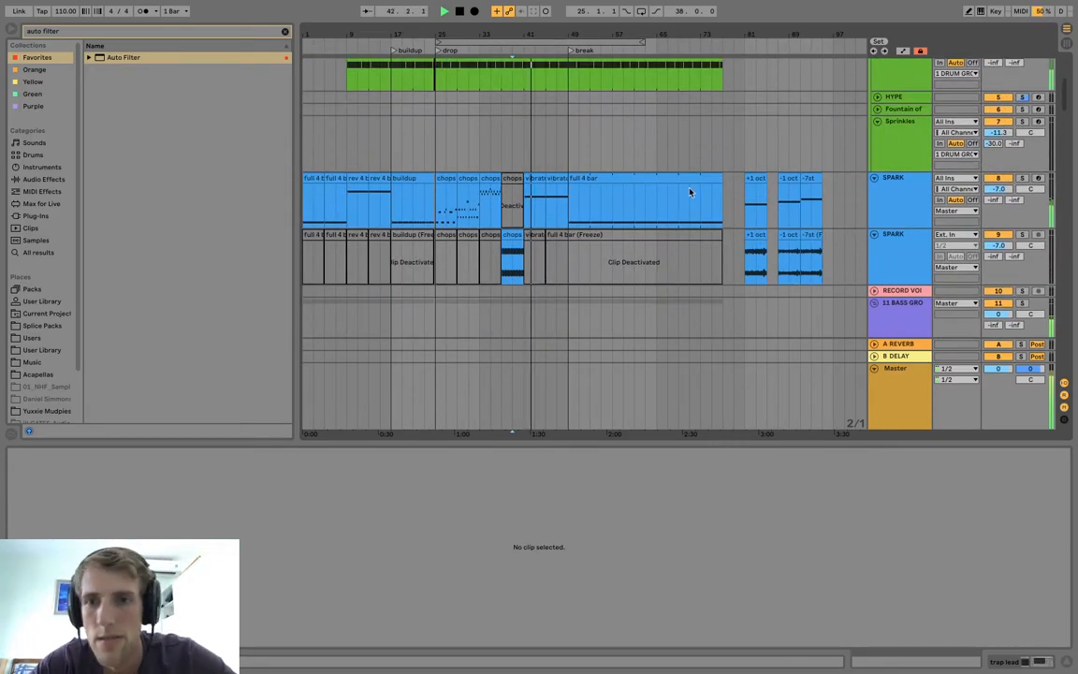
scroll(535, 272, down, 10)
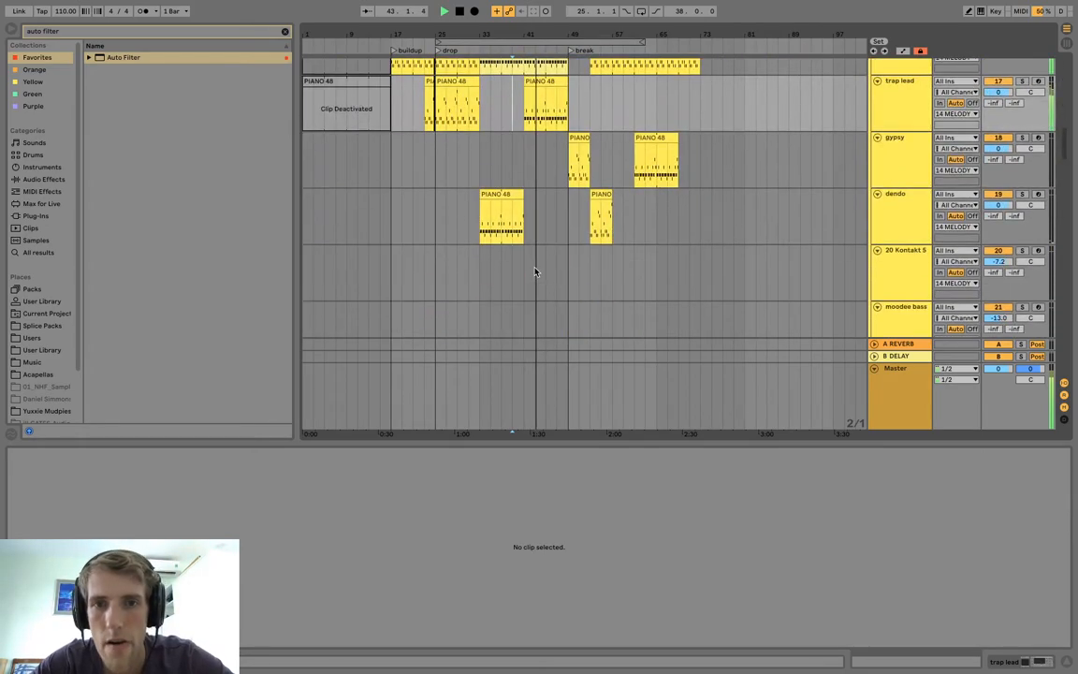
scroll(535, 272, up, 2)
click(541, 158)
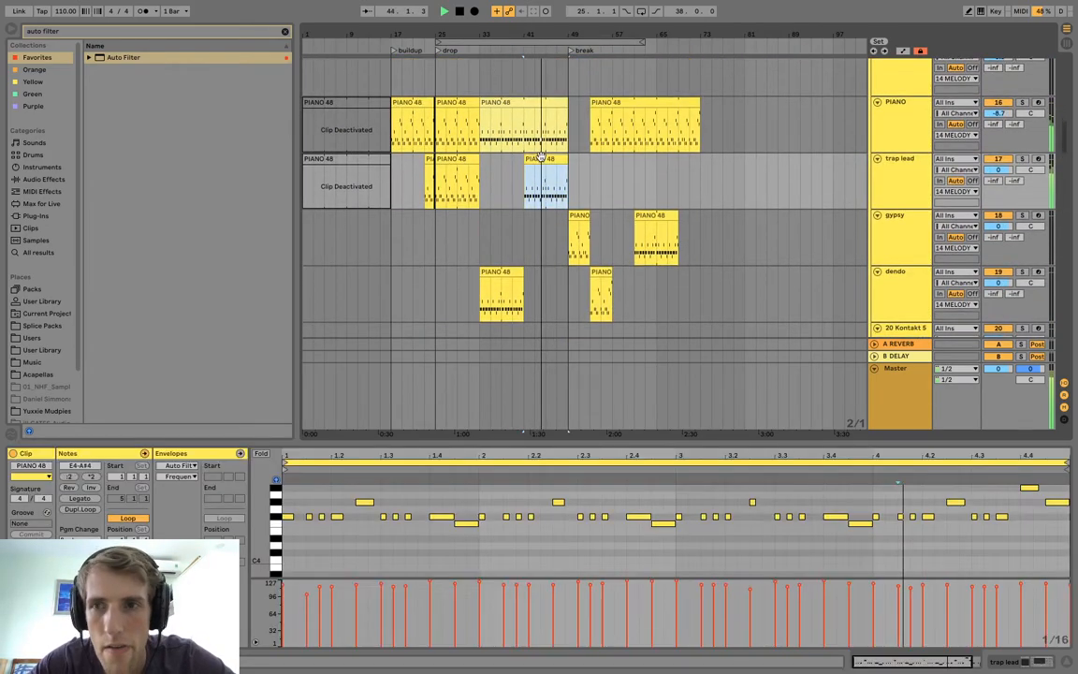
double_click(897, 193)
key(space)
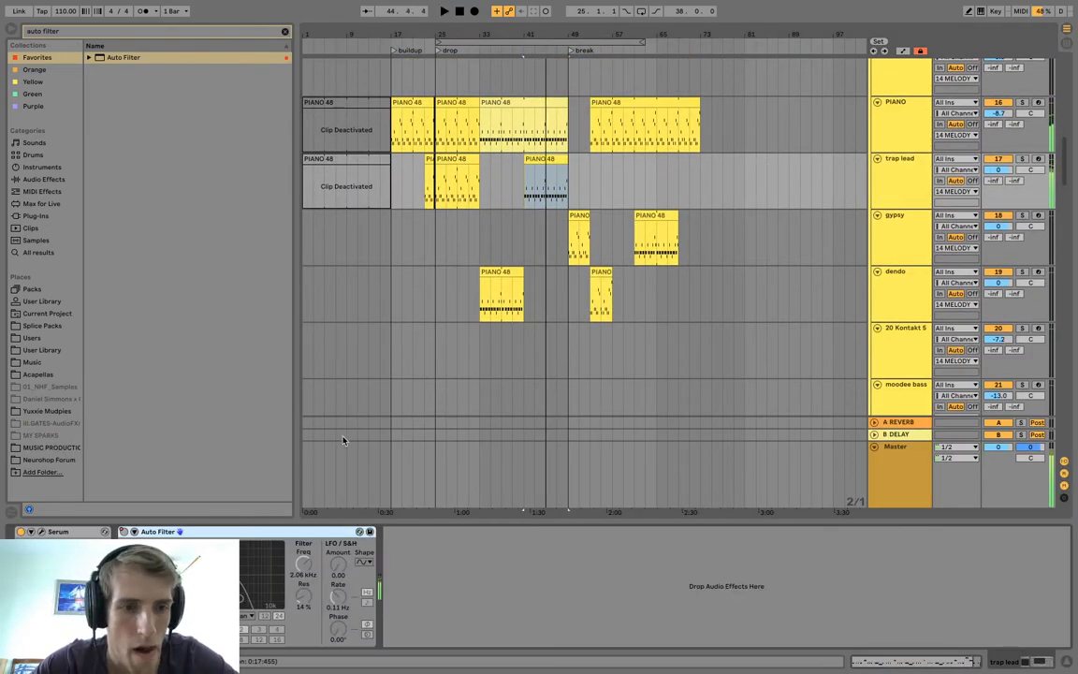
key(a)
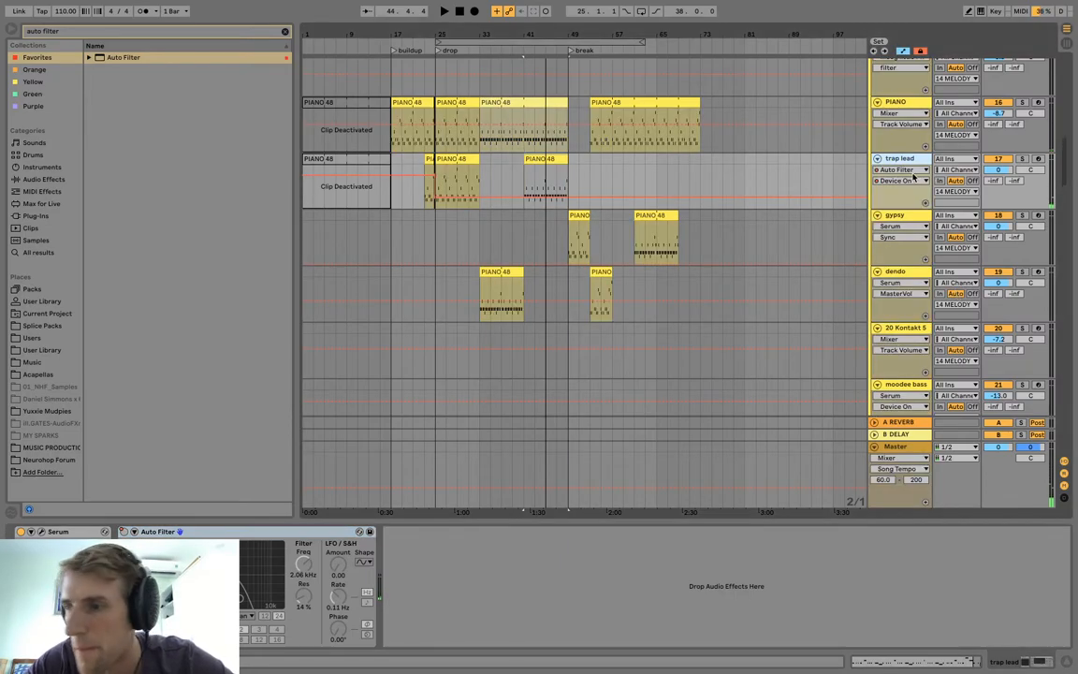
key(space)
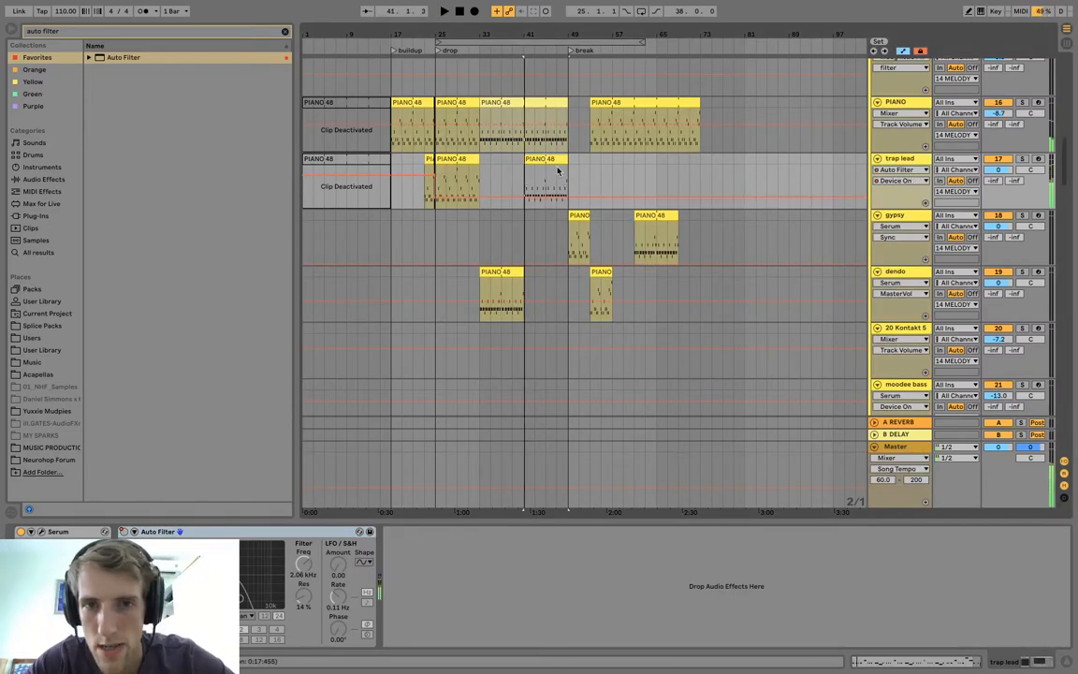
Extend the gypsy material at bar 49 to bar 57 and move the track's second clip from bar 61 to bar 65.
click(581, 215)
key(space)
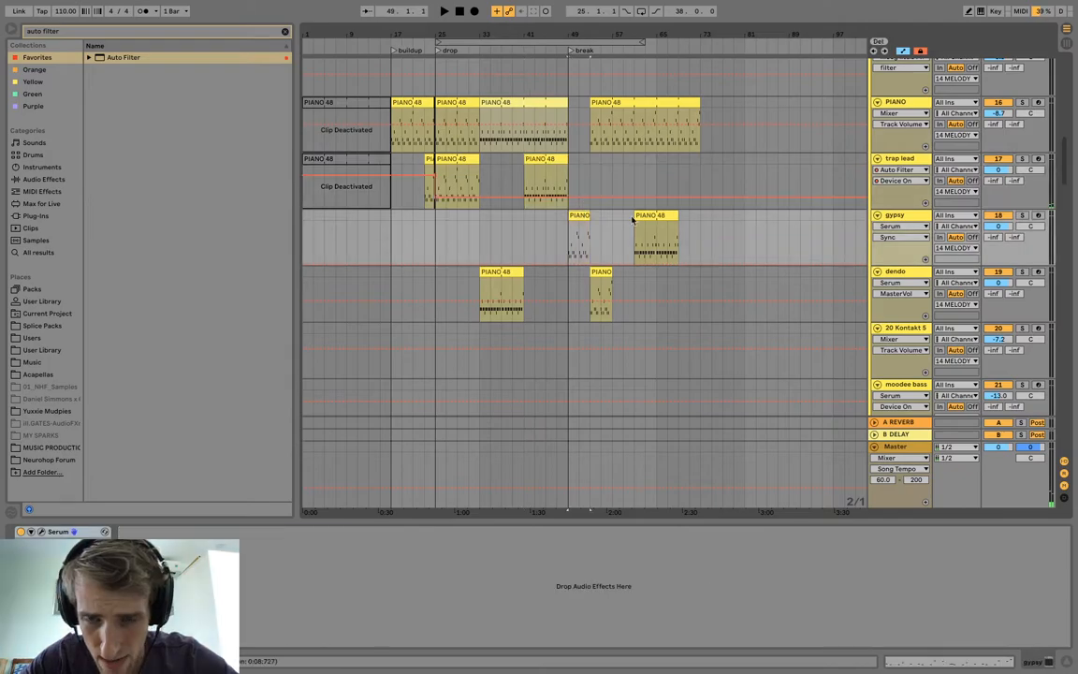
drag(652, 215, 615, 222)
drag(598, 216, 666, 216)
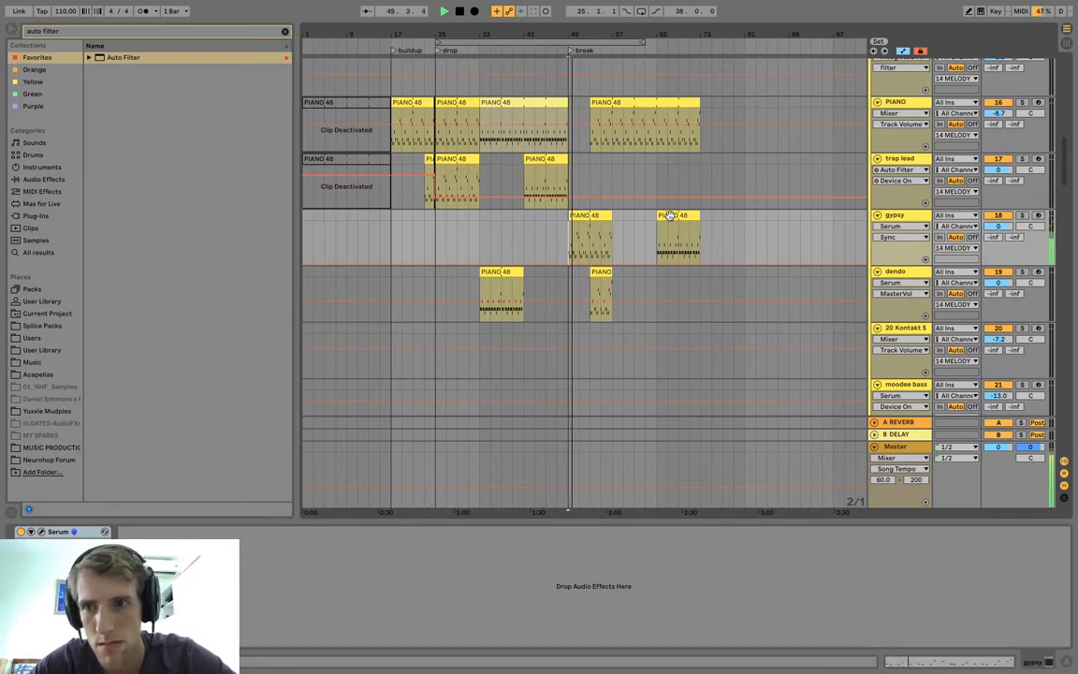
Move the gypsy clip at bar 65 to bar 53 and play the break.
click(584, 233)
drag(588, 228, 607, 221)
key(space)
key(space)
Deactivate the dendo clip at bar 53 and move the PIANO clip from bar 53 to bar 65.
key(space)
click(600, 273)
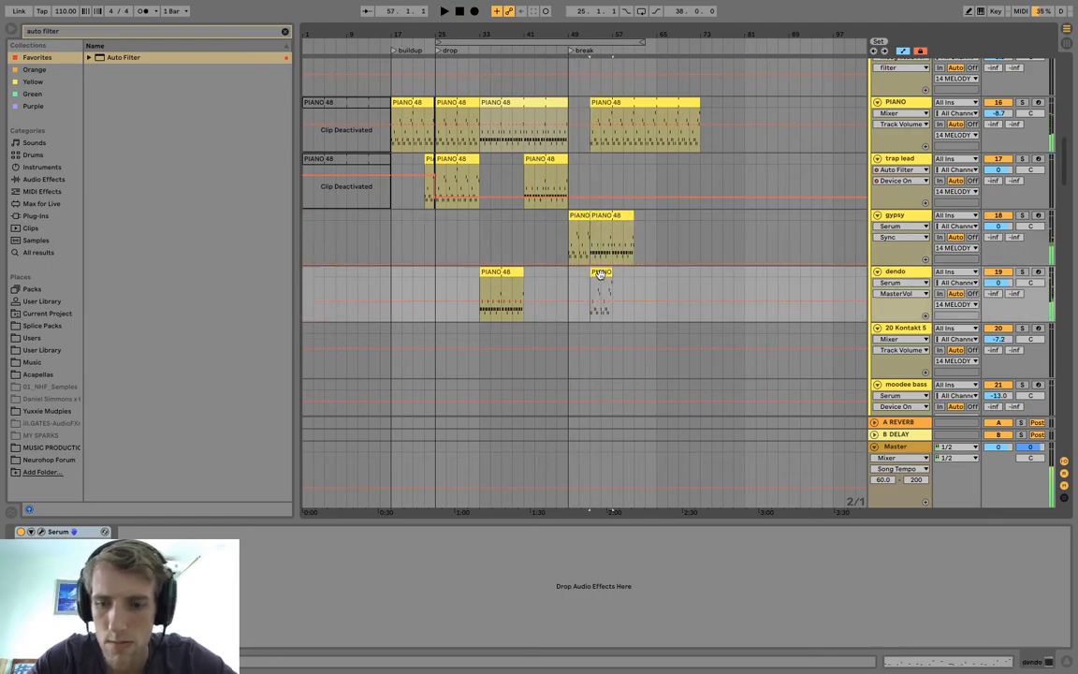
key(0)
key(space)
drag(625, 104, 695, 108)
Move the dendo clip from bar 33 to bar 49 and copy the trap lead clip at bar 25 into its place.
click(525, 227)
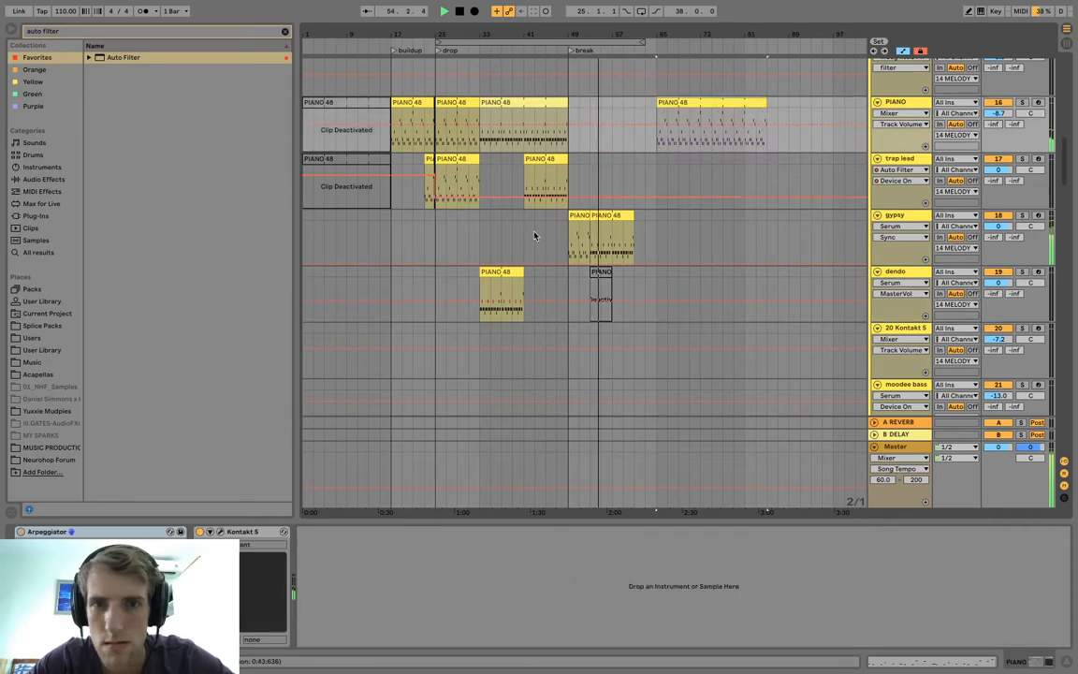
drag(504, 272, 594, 279)
drag(454, 160, 503, 288)
Move both gypsy clips so the pair starts at bar 57, and check the trap lead part.
click(591, 214)
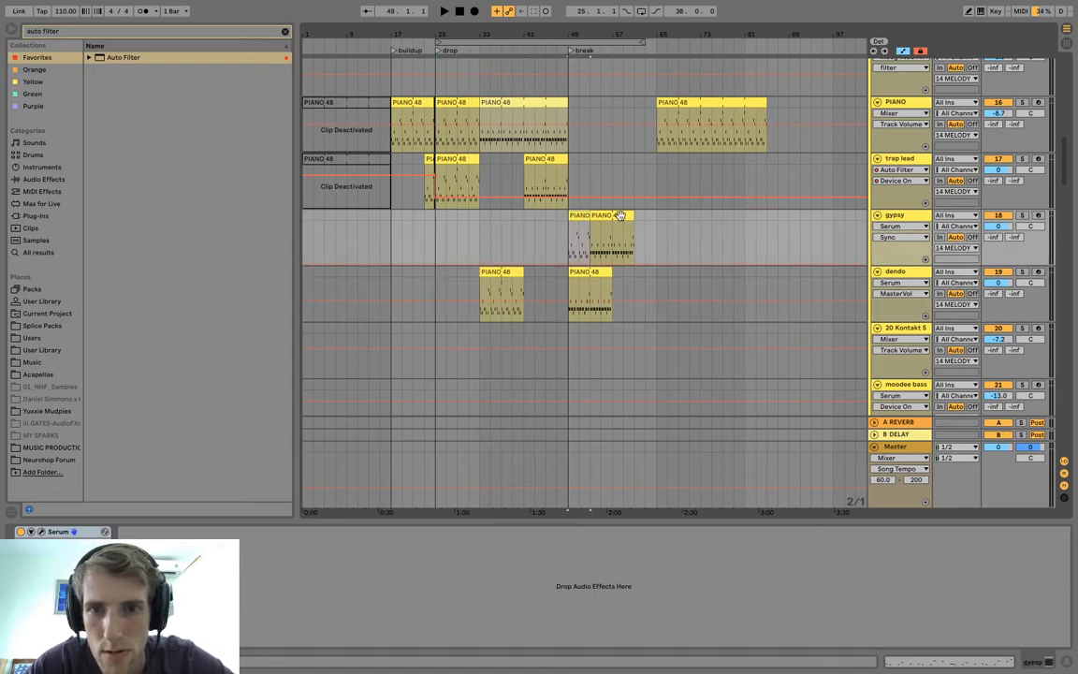
drag(580, 216, 625, 216)
click(485, 164)
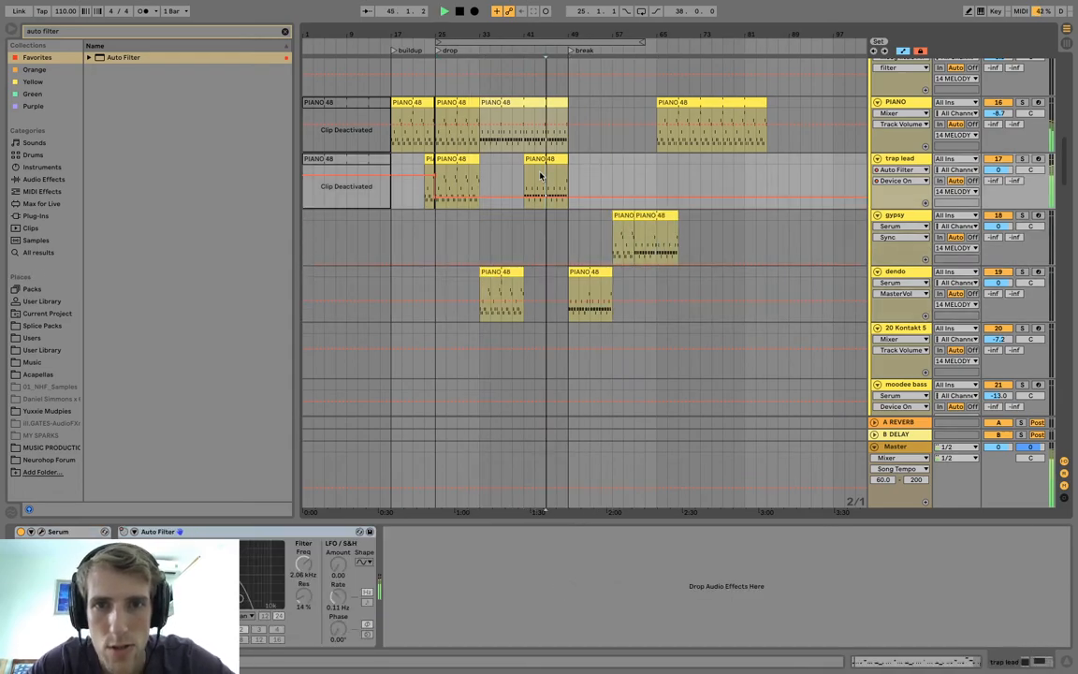
Move the pale yellow PIANO clip from bar 33 to bar 41, extend the bar 25 clip to meet it, and play from bar 33.
drag(493, 101, 536, 108)
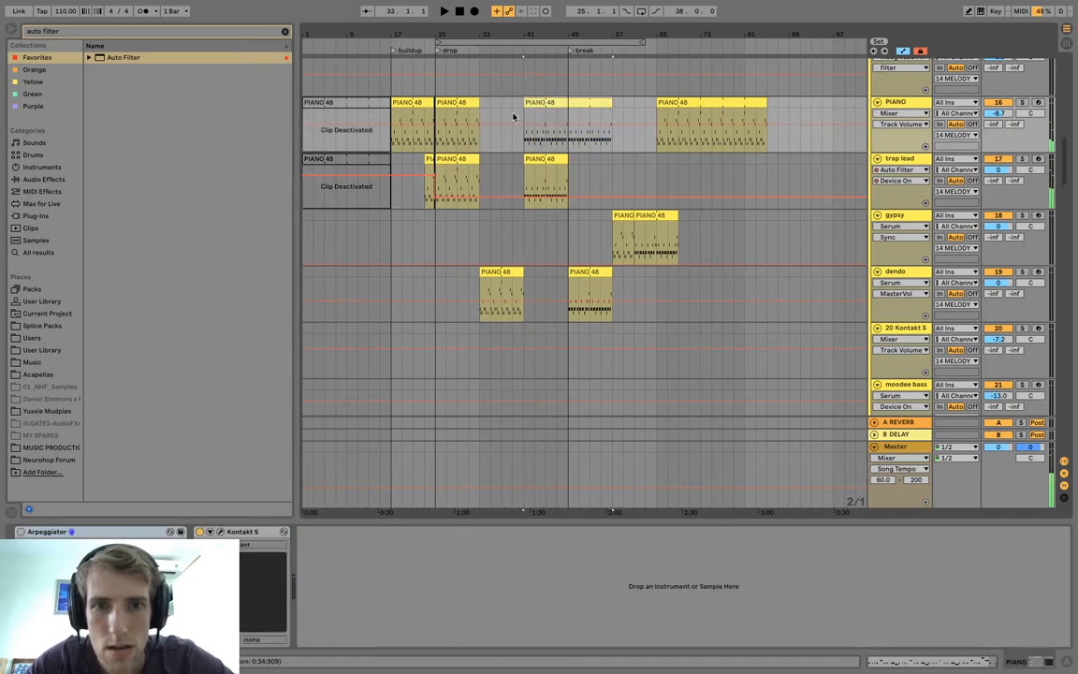
drag(471, 102, 514, 102)
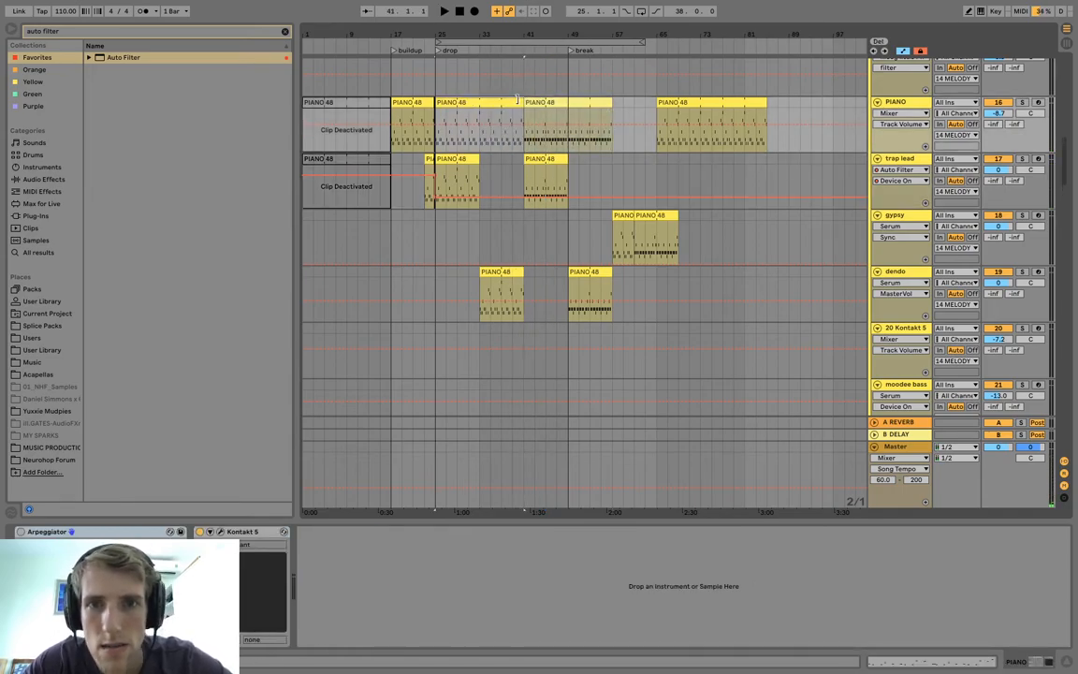
click(507, 158)
key(space)
click(479, 176)
key(space)
key(space)
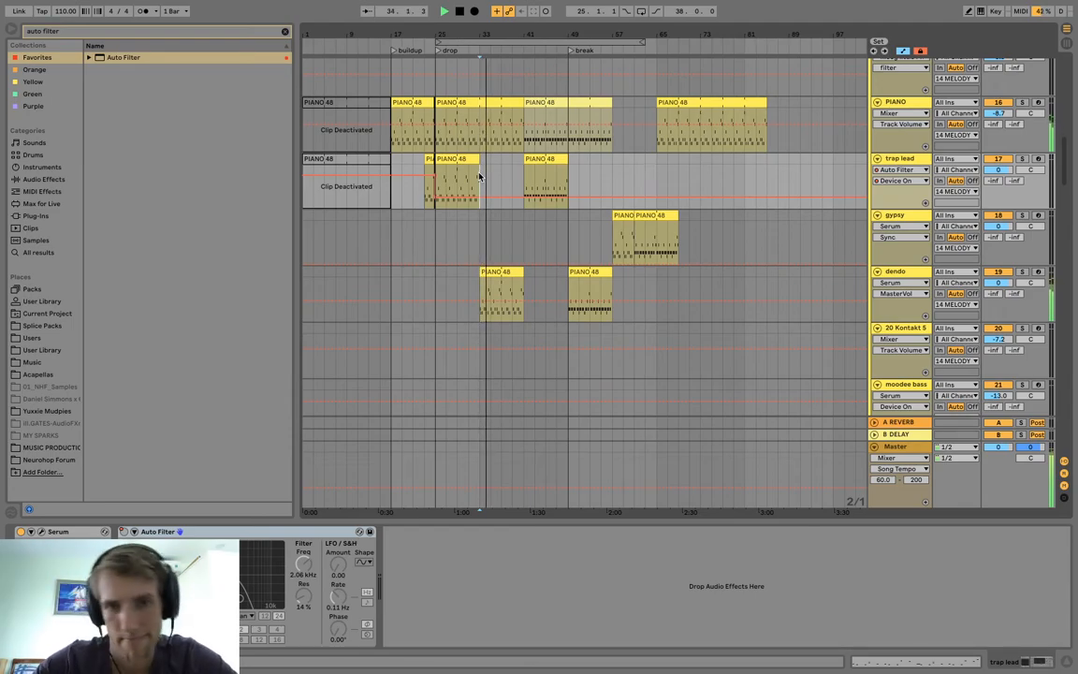
click(518, 181)
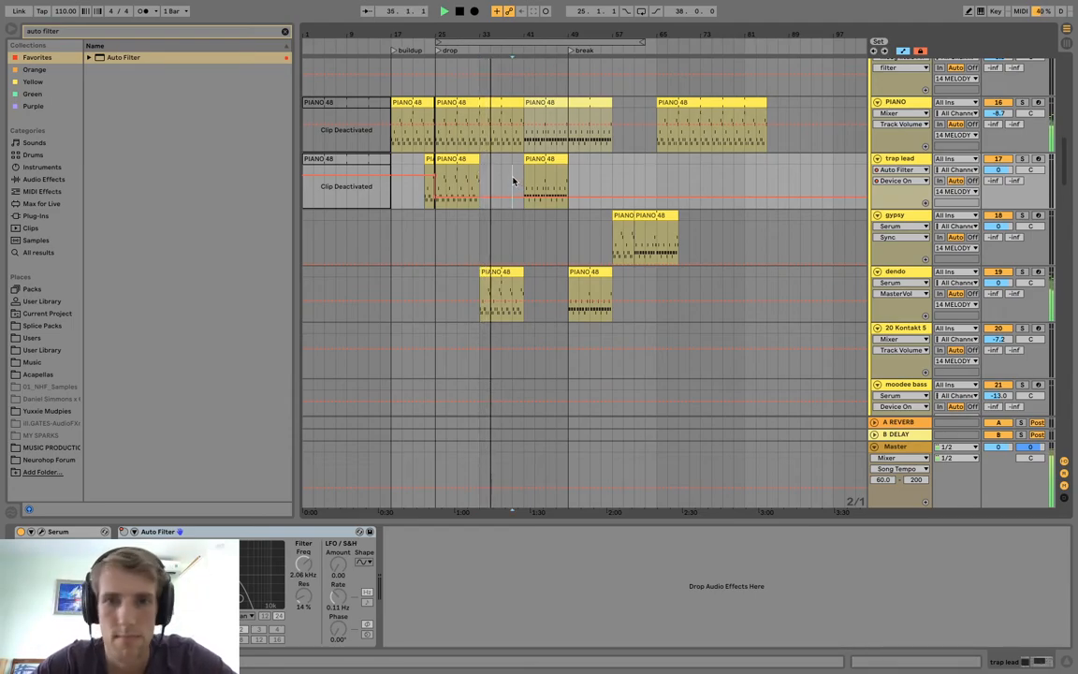
Shorten the SPARK full 4 bar clip and move the two vibrato clips from bar 41 to bar 49.
scroll(519, 181, up, 12)
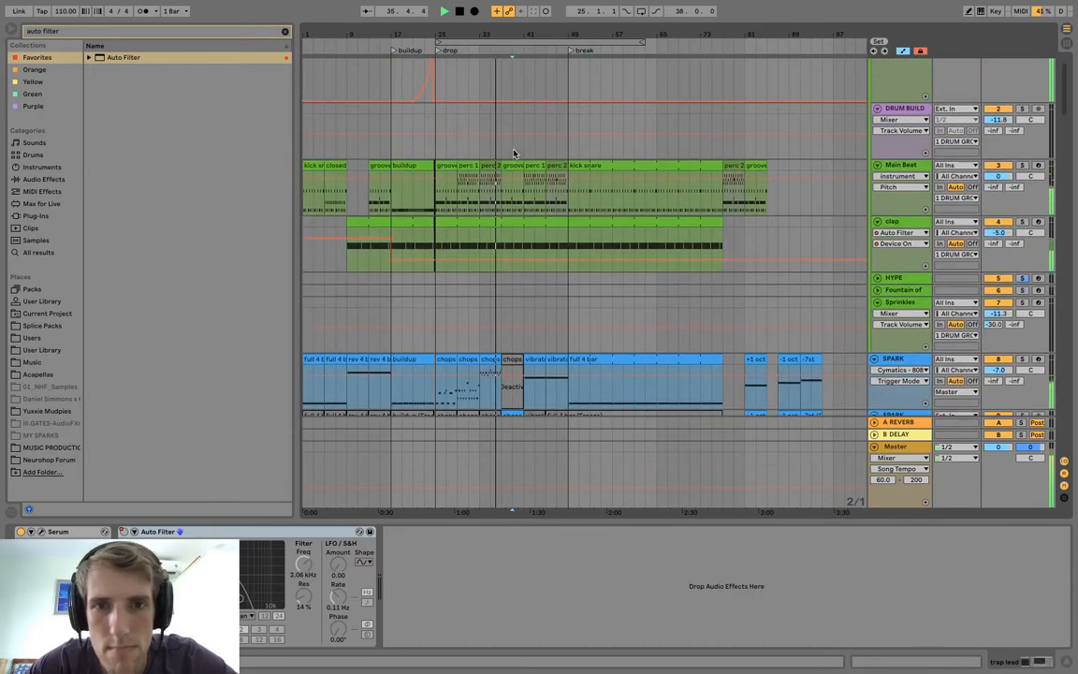
click(535, 207)
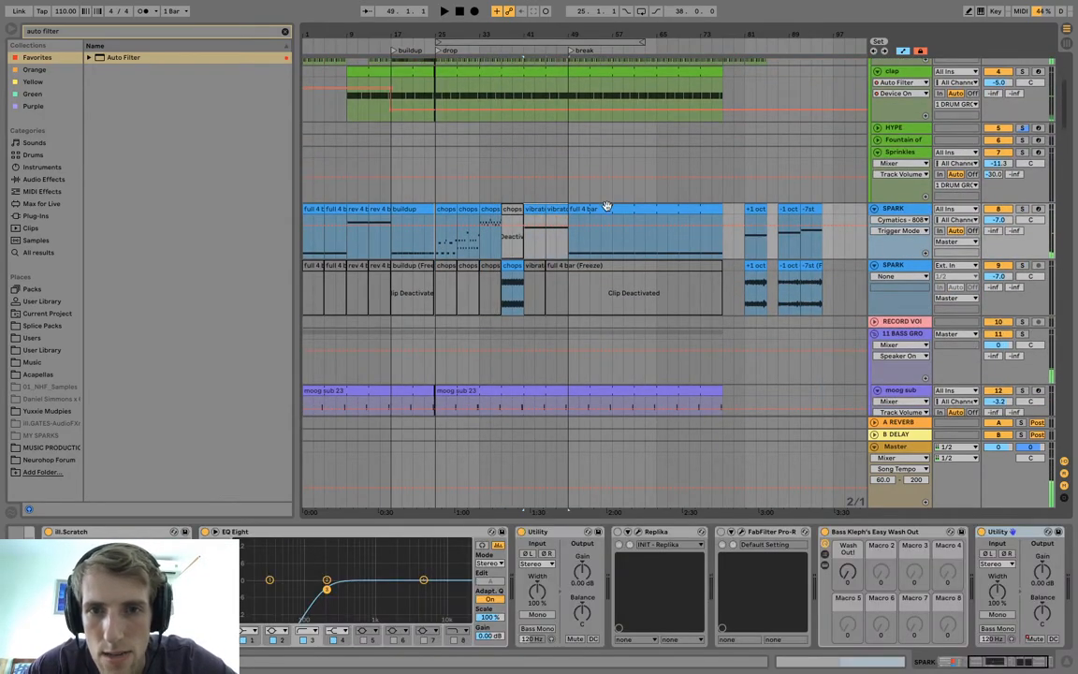
click(607, 209)
drag(725, 208, 625, 212)
click(532, 207)
click(556, 207)
Move the SPARK chops clips at bars 33 and 37 to bar 41 and the matching audio chops clip to bar 45.
shift+click(496, 208)
drag(496, 208, 542, 210)
drag(508, 267, 556, 273)
Place the shortened full 4 bar clip over bars 33 to 41 of the SPARK track and play from bar 39.
drag(637, 207, 508, 216)
key(super+z)
click(517, 275)
key(space)
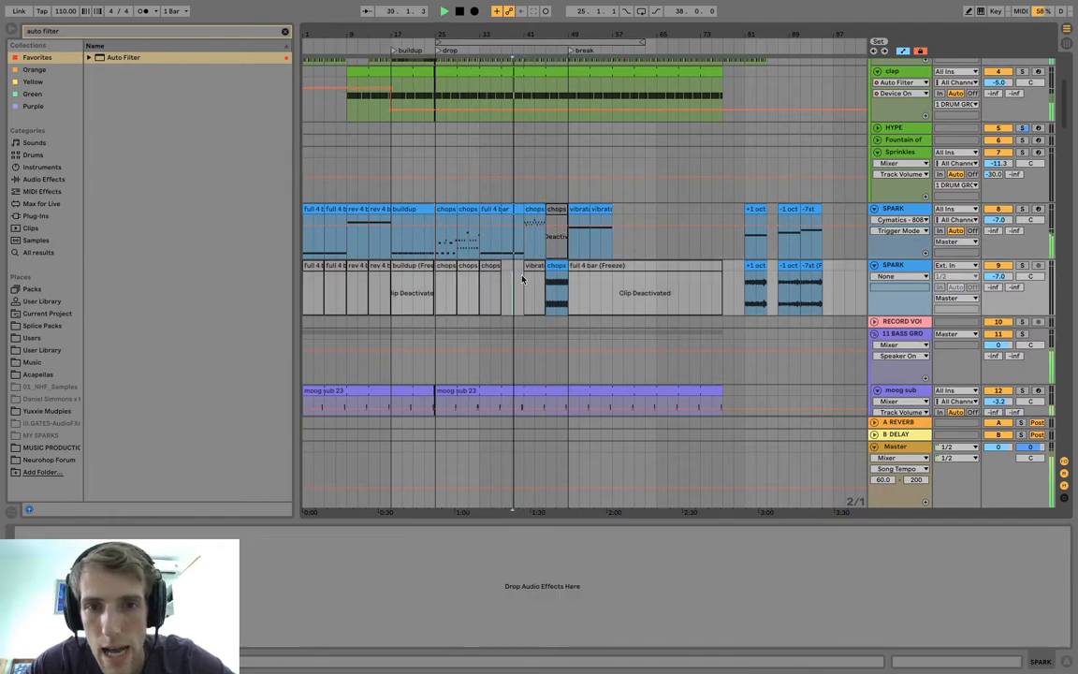
Stop playback and duplicate the Main Beat closed clip from bar 5 to bar 9.
scroll(594, 274, up, 4)
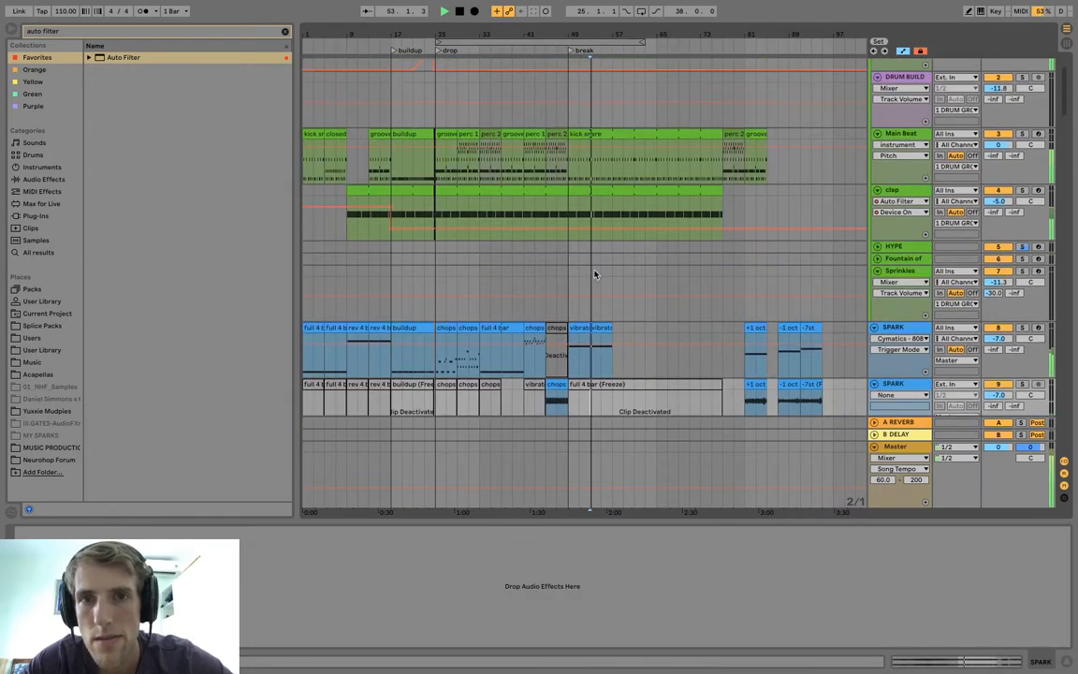
scroll(594, 274, up, 2)
key(space)
click(757, 180)
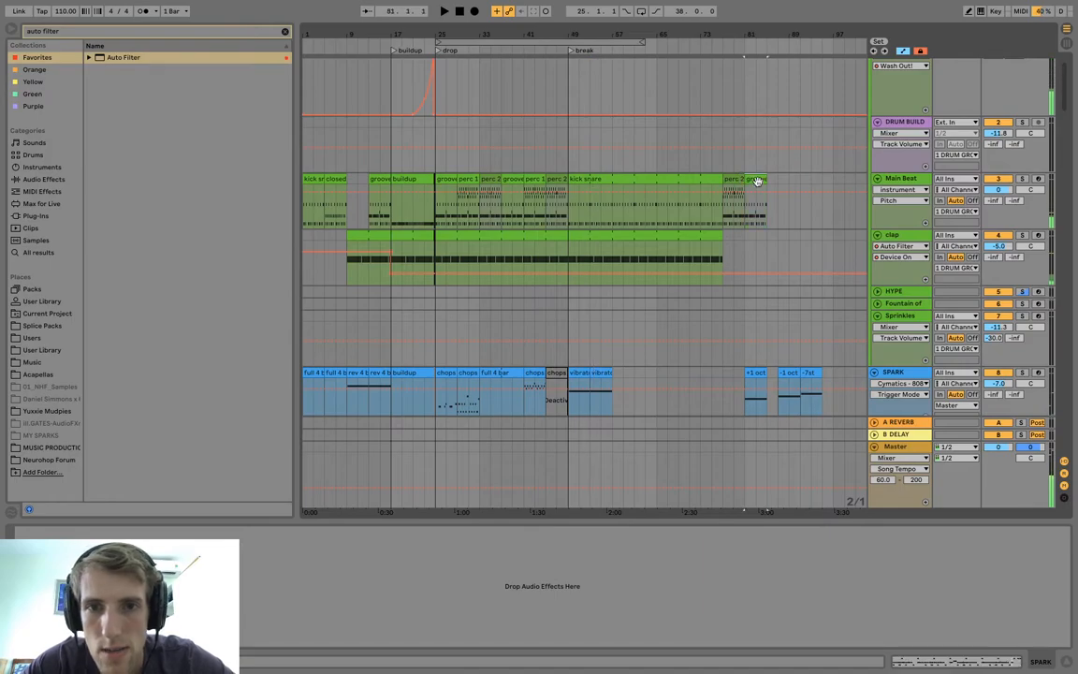
right_click(339, 184)
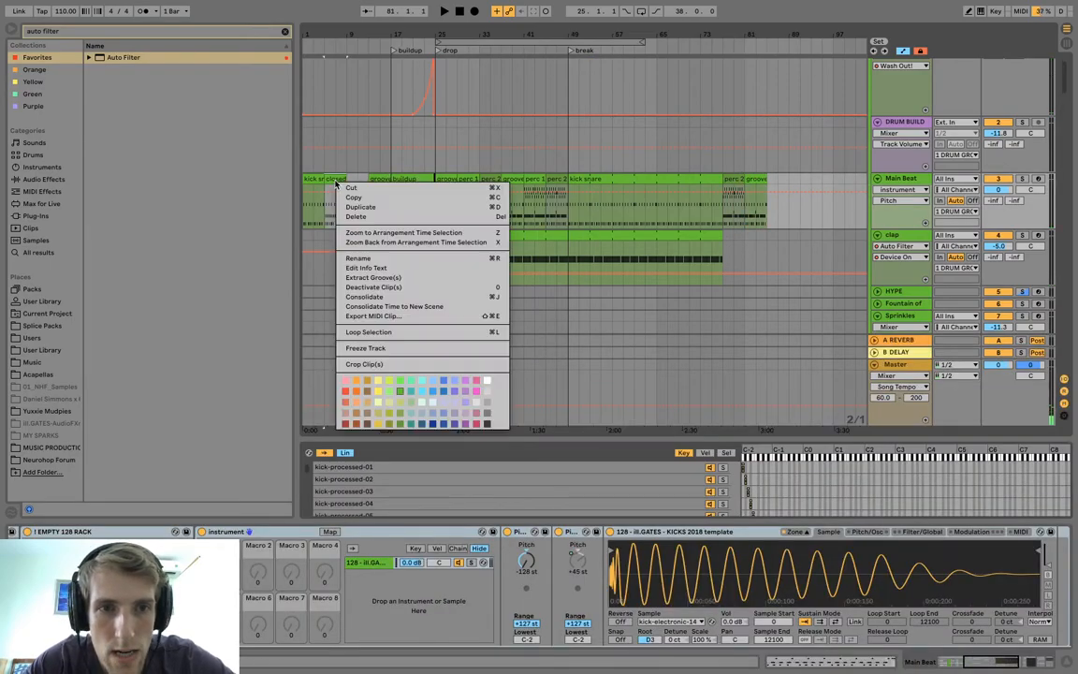
click(358, 180)
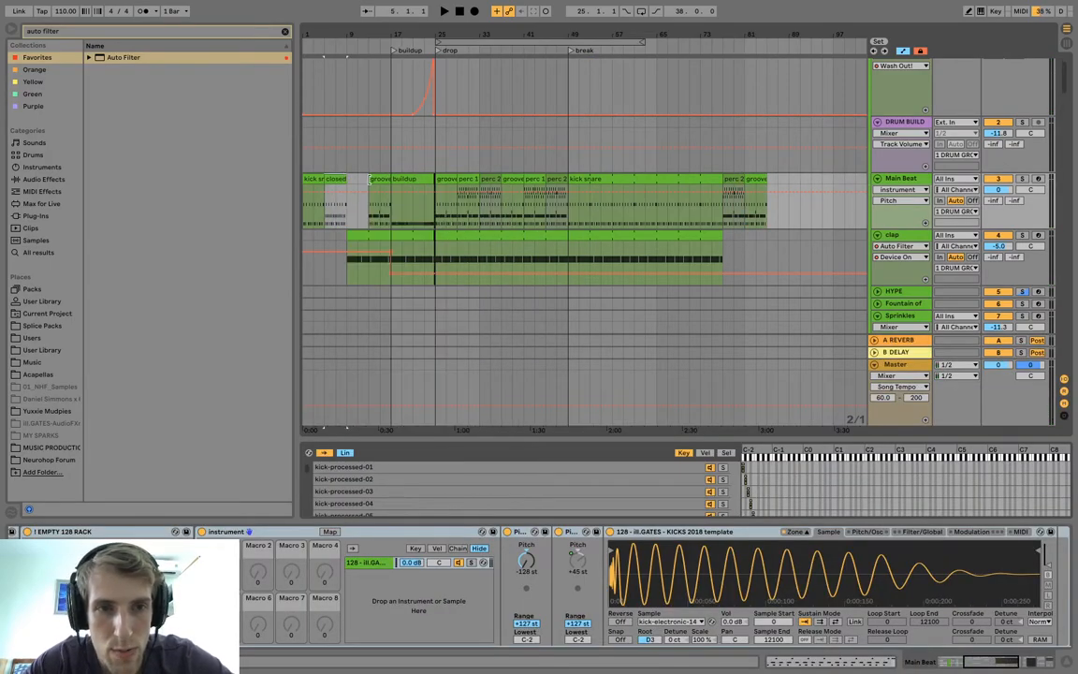
key(ctrl+d)
Fill Main Beat bars 49 to 57 with closed clips and 57 to 65 with kick snare clips, clearing everything beyond bar 65.
click(590, 201)
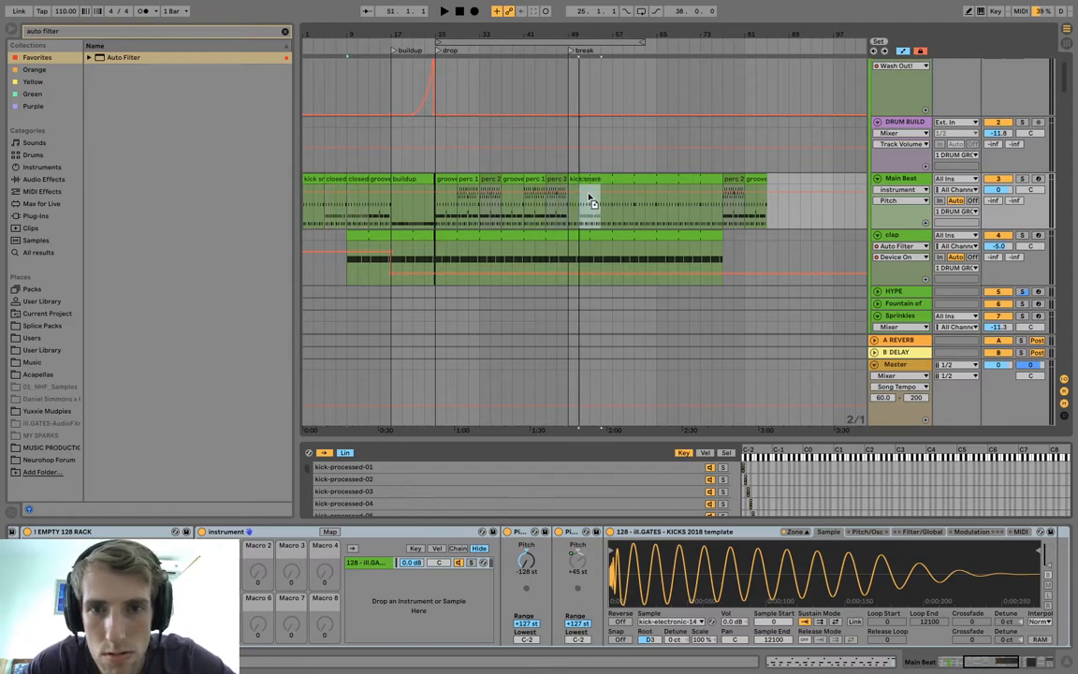
key(ctrl+d)
drag(310, 176, 775, 177)
key(Delete)
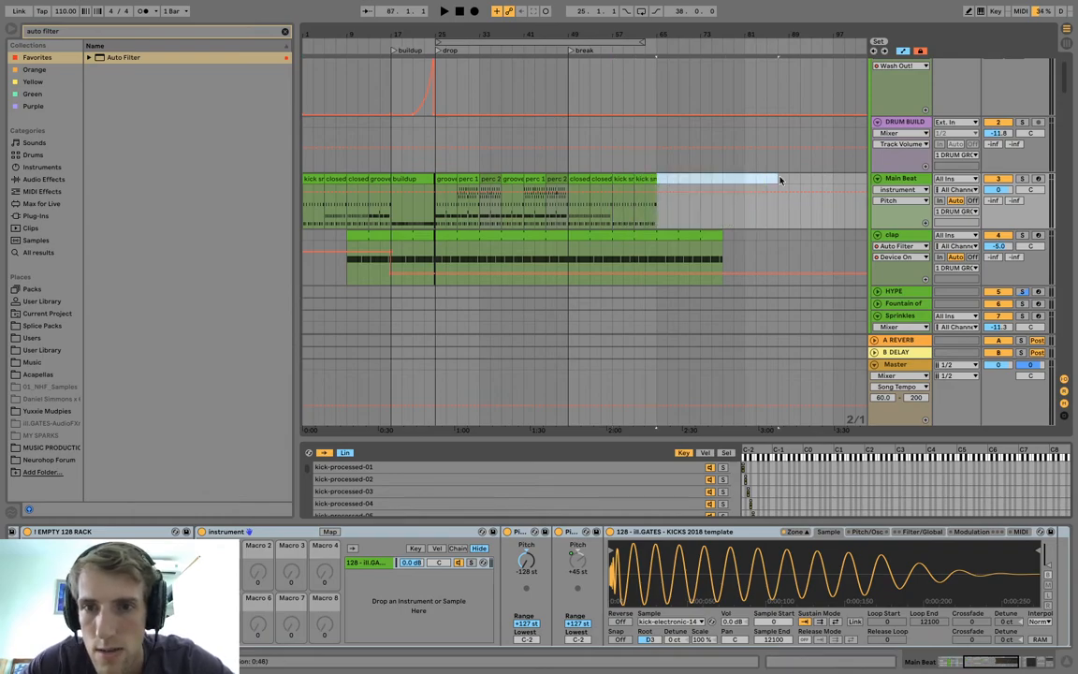
Shorten the clap clip to end at bar 61 and play from bar 57.
mouse_move(722, 237)
mouse_down()
mouse_move(621, 236)
mouse_move(634, 237)
mouse_up()
click(613, 247)
key(space)
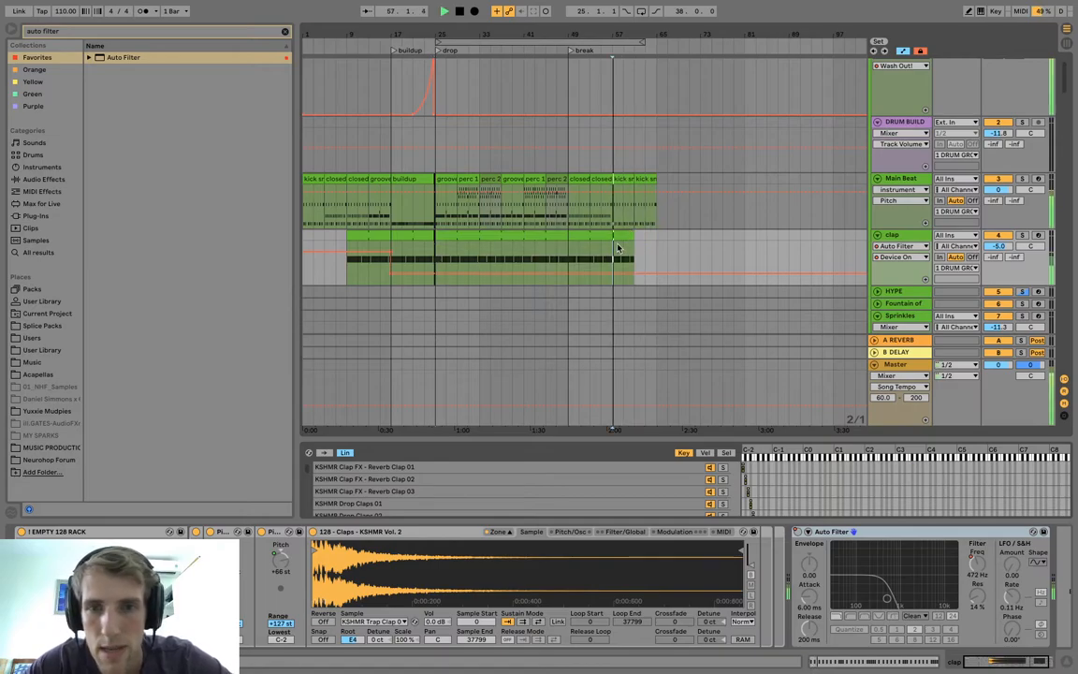
Automate the clap track's Auto Filter Device On to switch on at bar 57, and play it.
key(space)
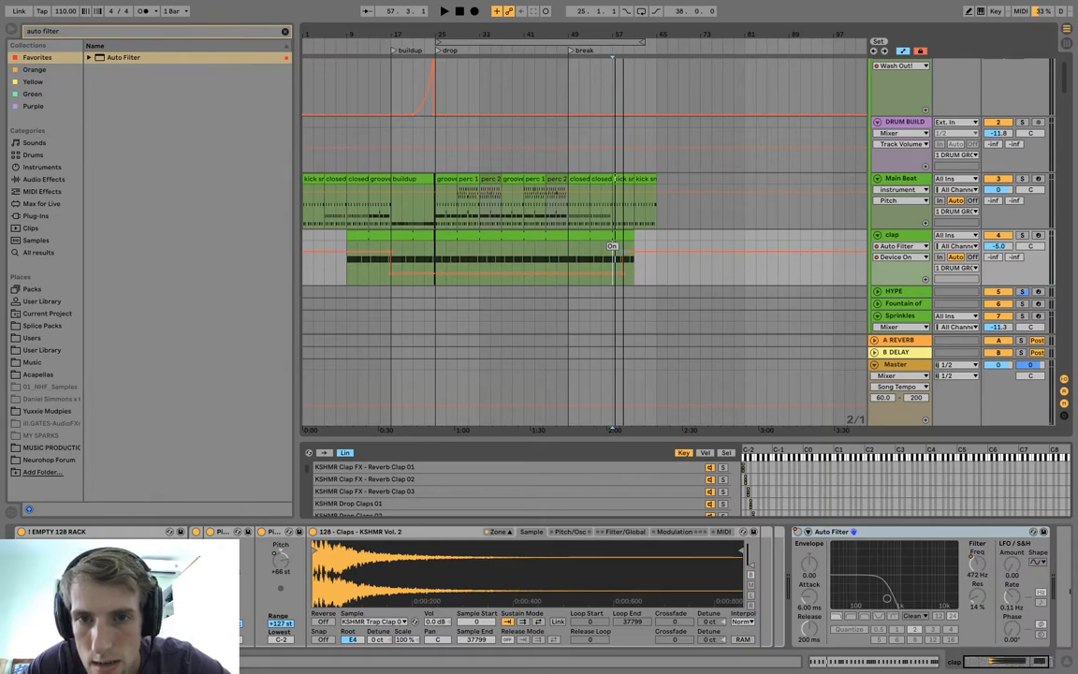
drag(614, 250, 590, 251)
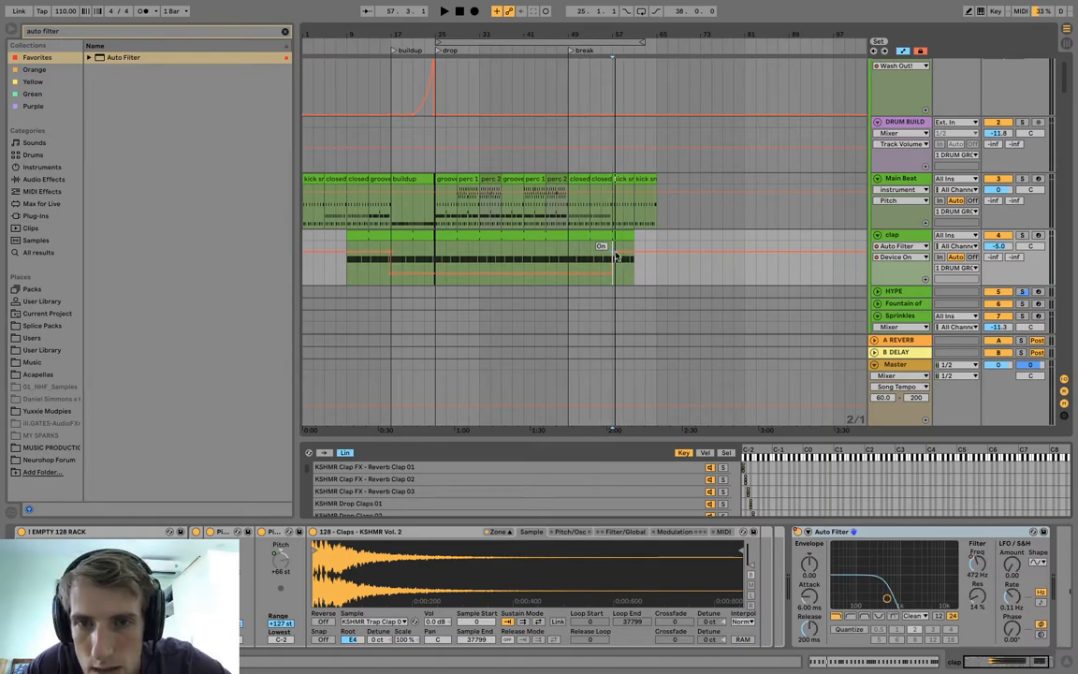
key(space)
Shorten the second moog sub clip to end at bar 65.
scroll(616, 272, down, 5)
scroll(616, 271, down, 8)
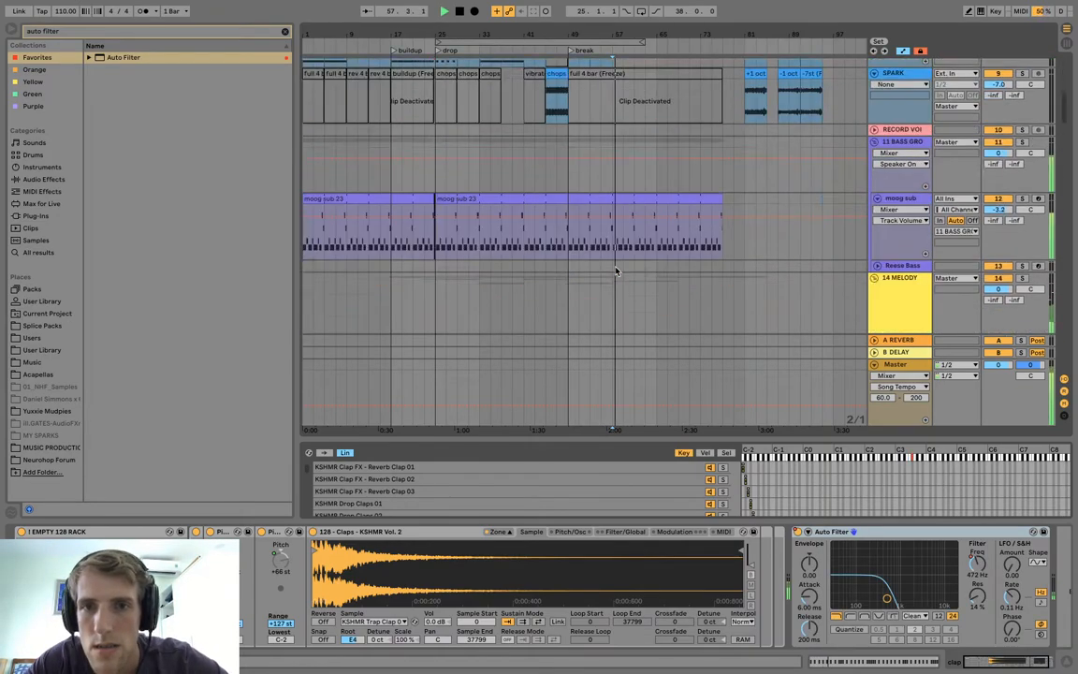
scroll(680, 150, up, 2)
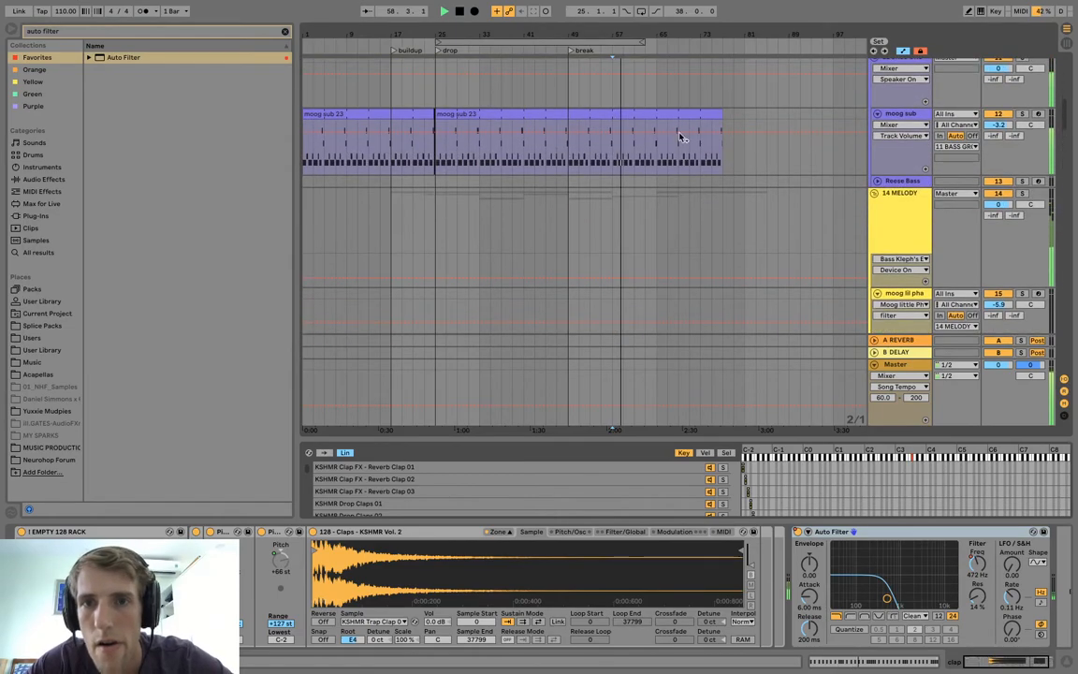
drag(718, 114, 656, 113)
Move the second gypsy clip from bar 61 to bar 57, replacing the first clip.
scroll(641, 319, down, 6)
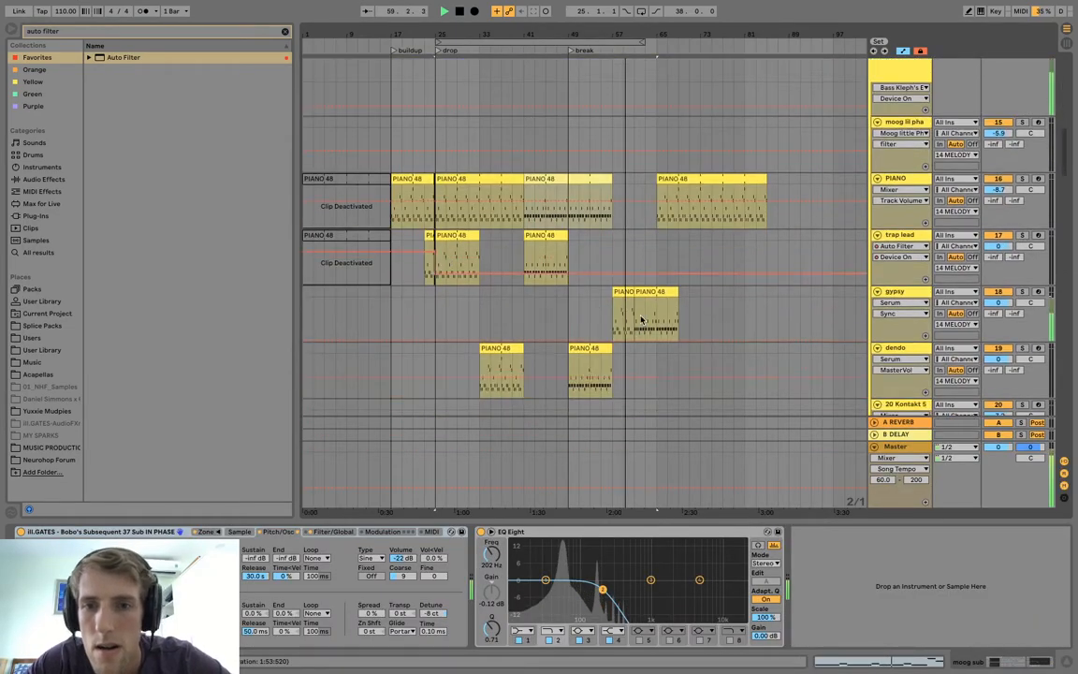
scroll(641, 319, up, 2)
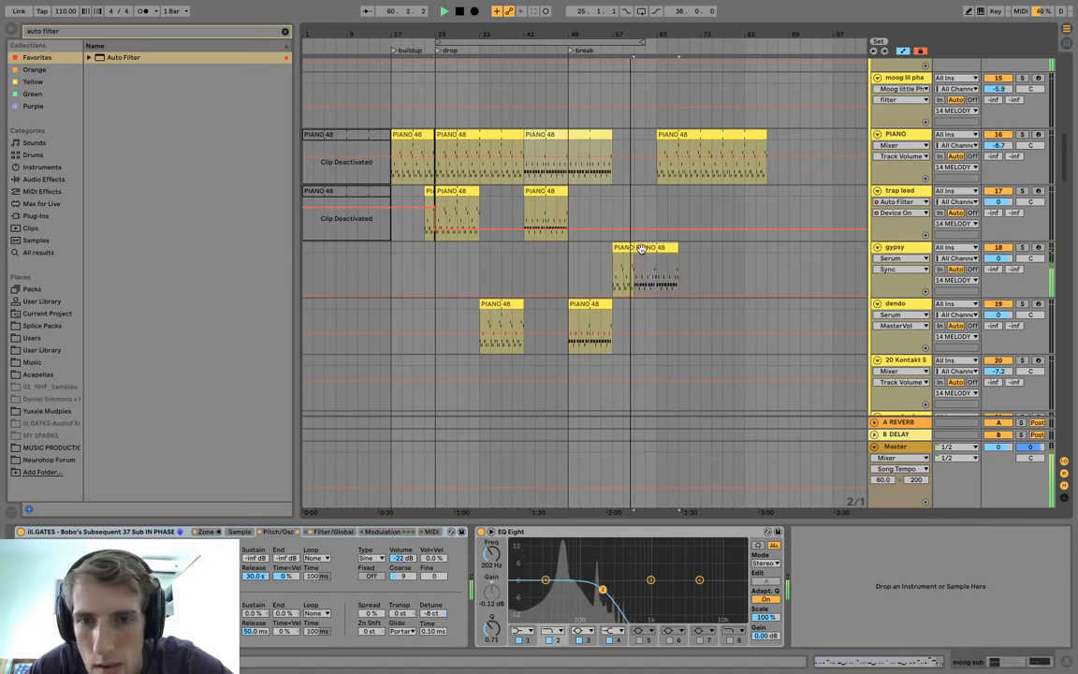
click(652, 248)
drag(652, 248, 629, 248)
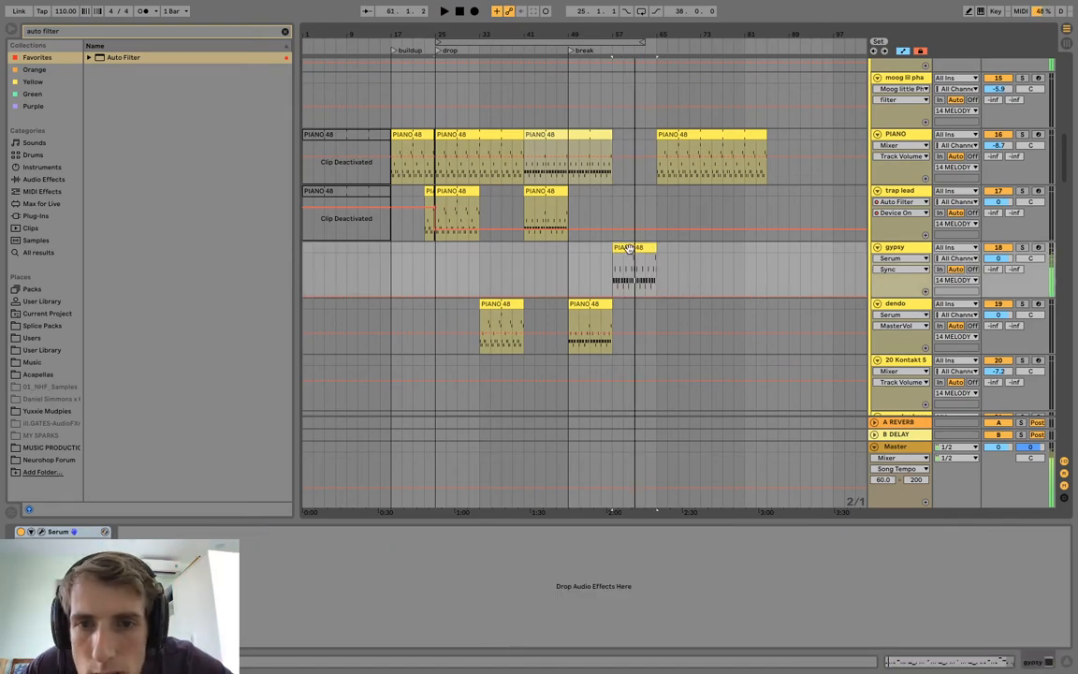
Add a four-bar copy of the dendo material at bar 57 and play it.
right_click(570, 300)
click(634, 302)
drag(593, 304, 637, 306)
key(space)
key(space)
Deactivate the PIANO clip at bar 65.
scroll(638, 304, up, 3)
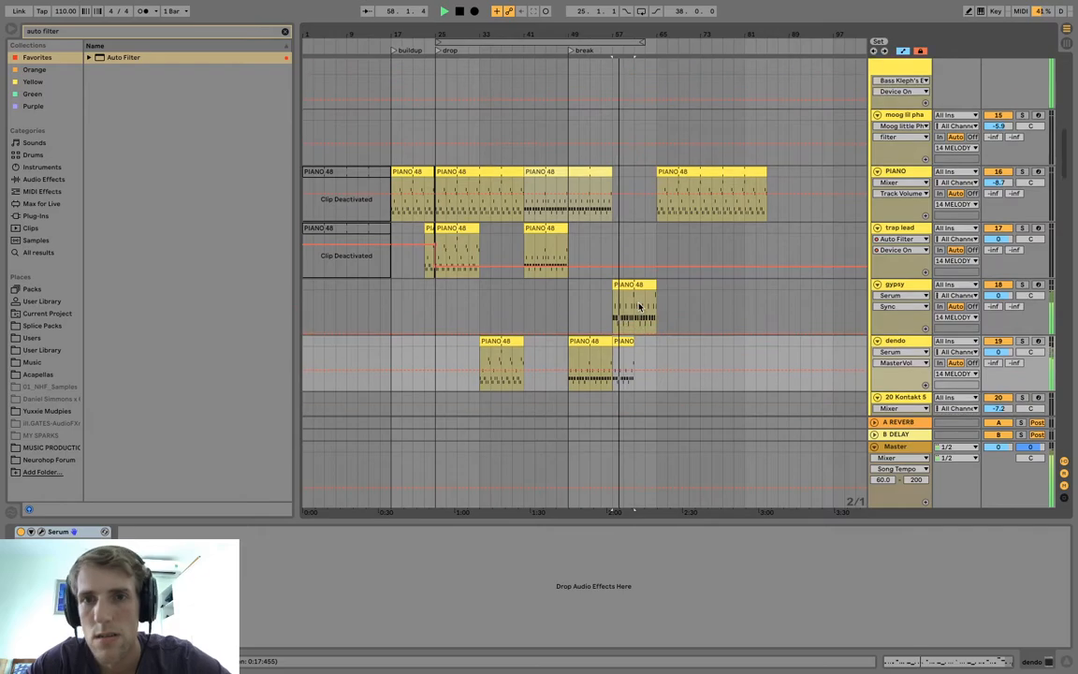
scroll(639, 306, up, 8)
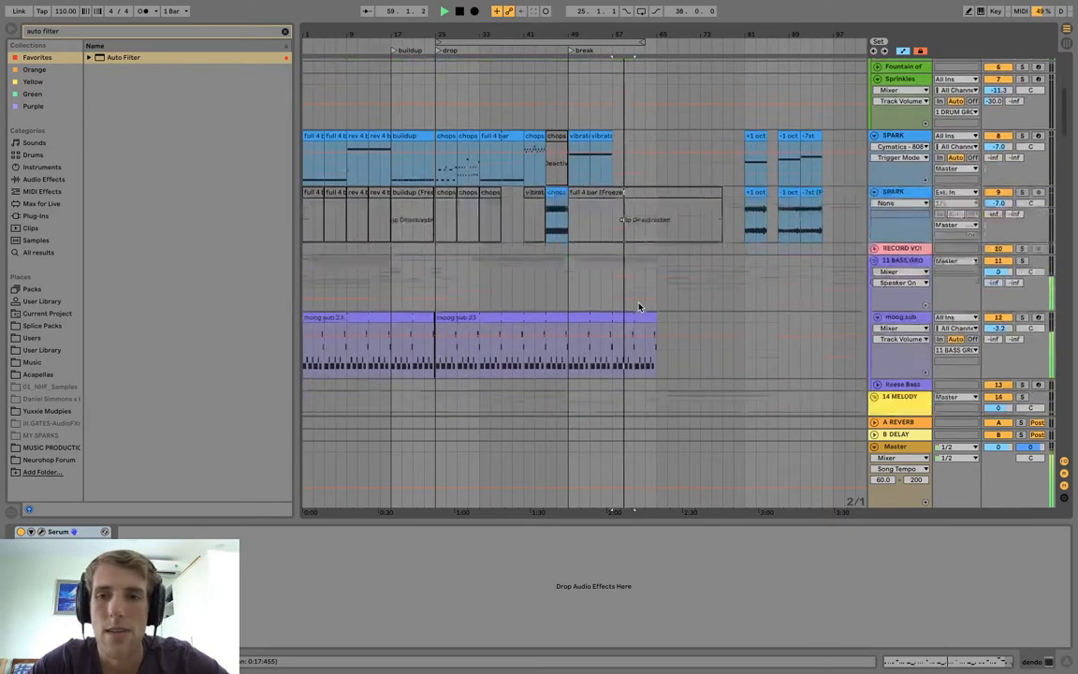
scroll(640, 306, down, 4)
click(672, 333)
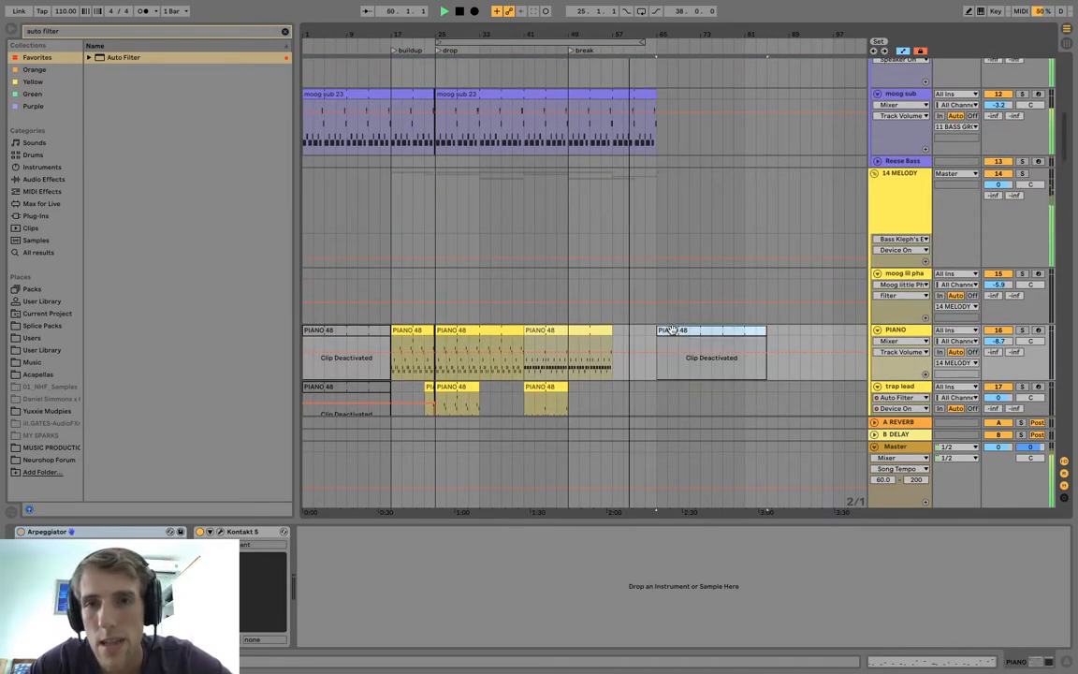
Deactivate the WHITE NOISE clips from bar 69 onward.
scroll(672, 334, up, 3)
scroll(672, 333, down, 15)
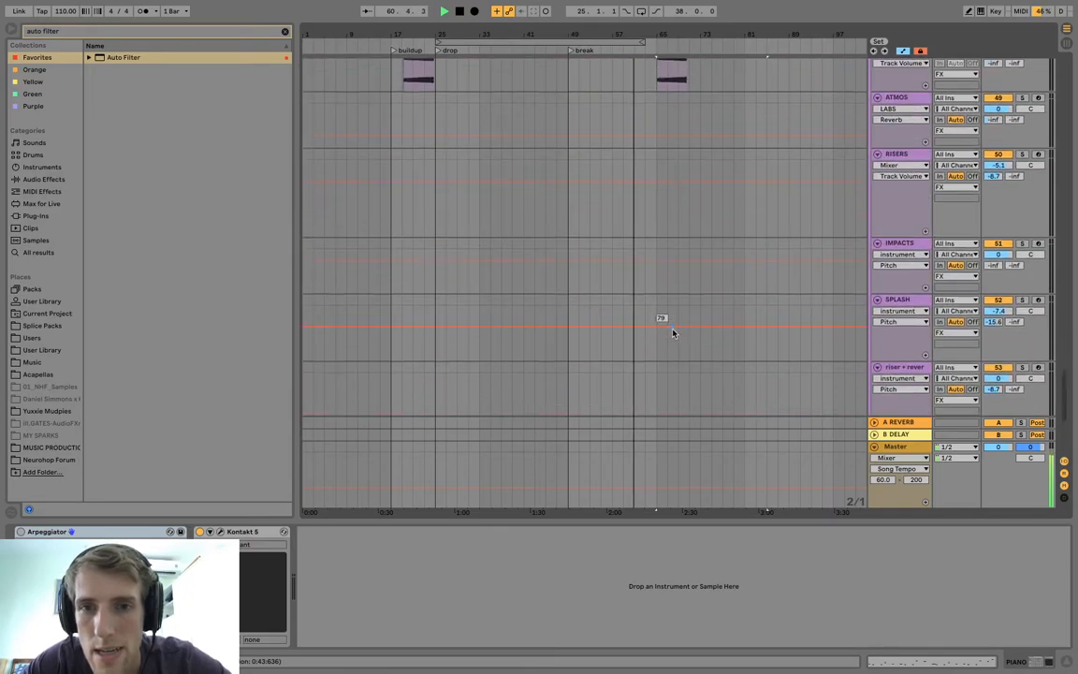
scroll(672, 333, up, 3)
click(656, 268)
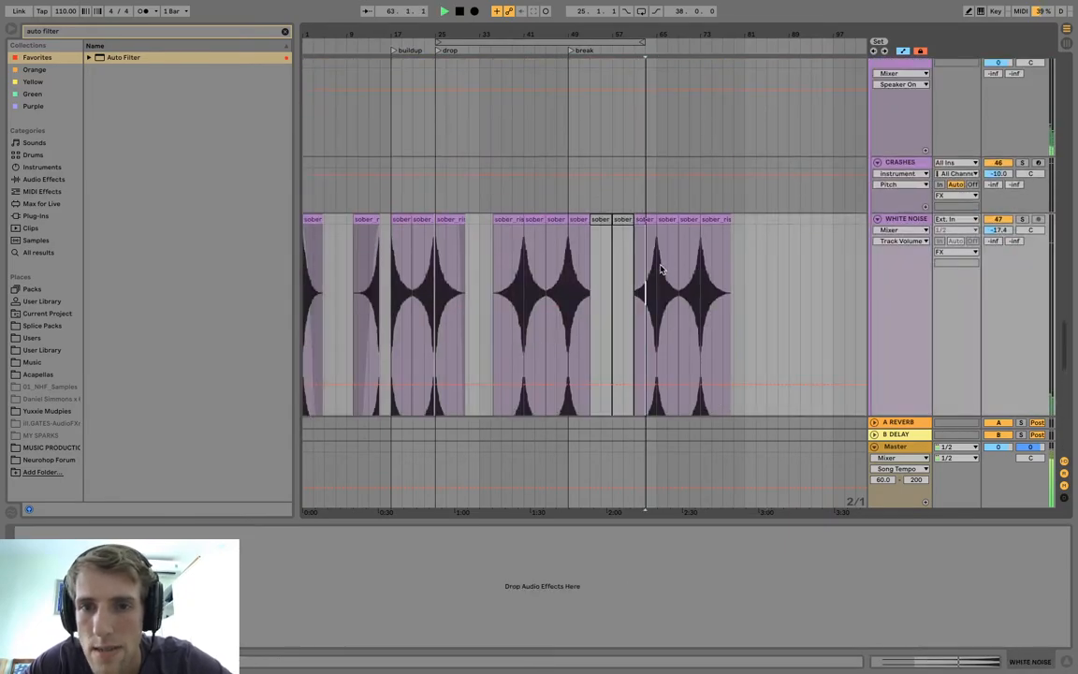
click(690, 219)
shift+click(722, 219)
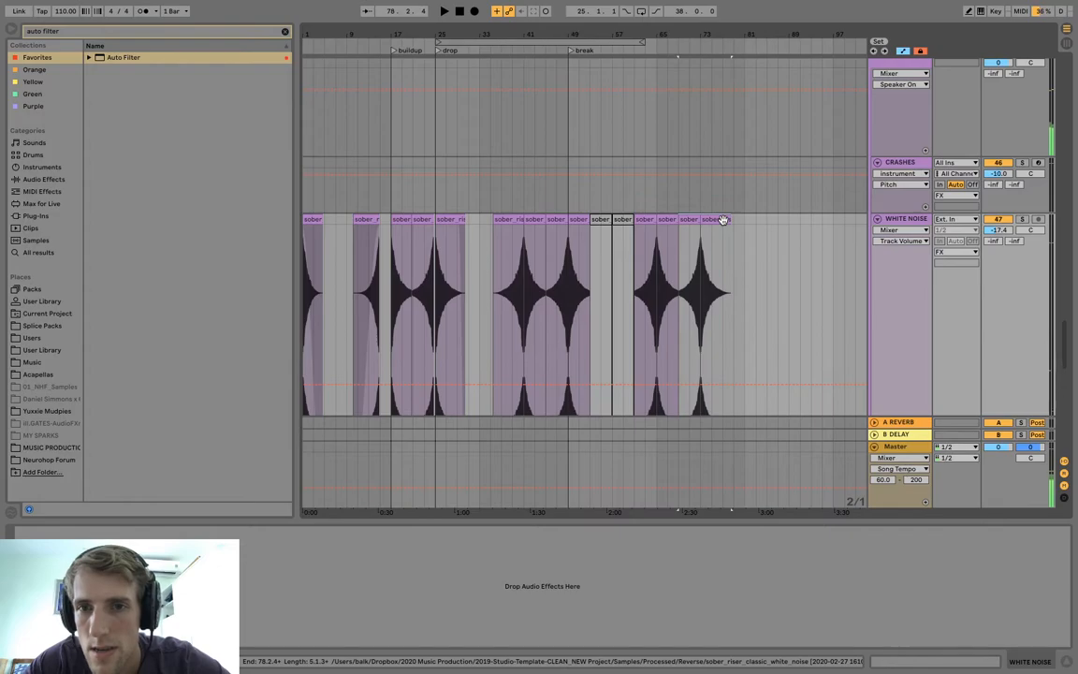
key(0)
Deactivate the Cymatics clip at bar 65 on the RISER track.
scroll(711, 224, down, 3)
click(674, 331)
key(0)
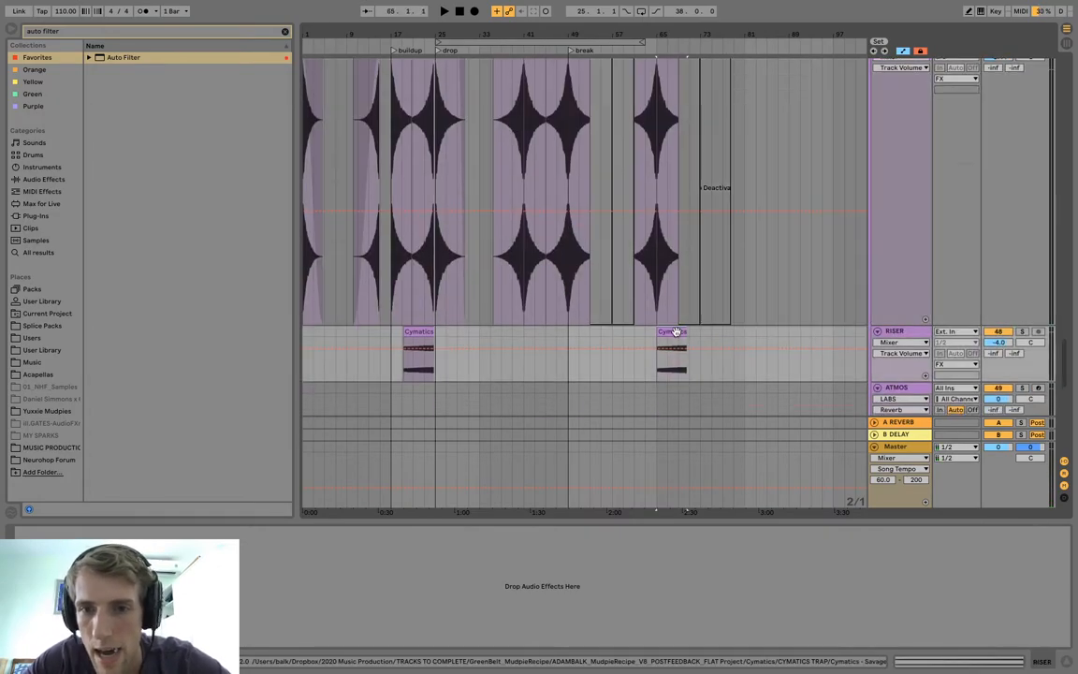
scroll(675, 333, up, 10)
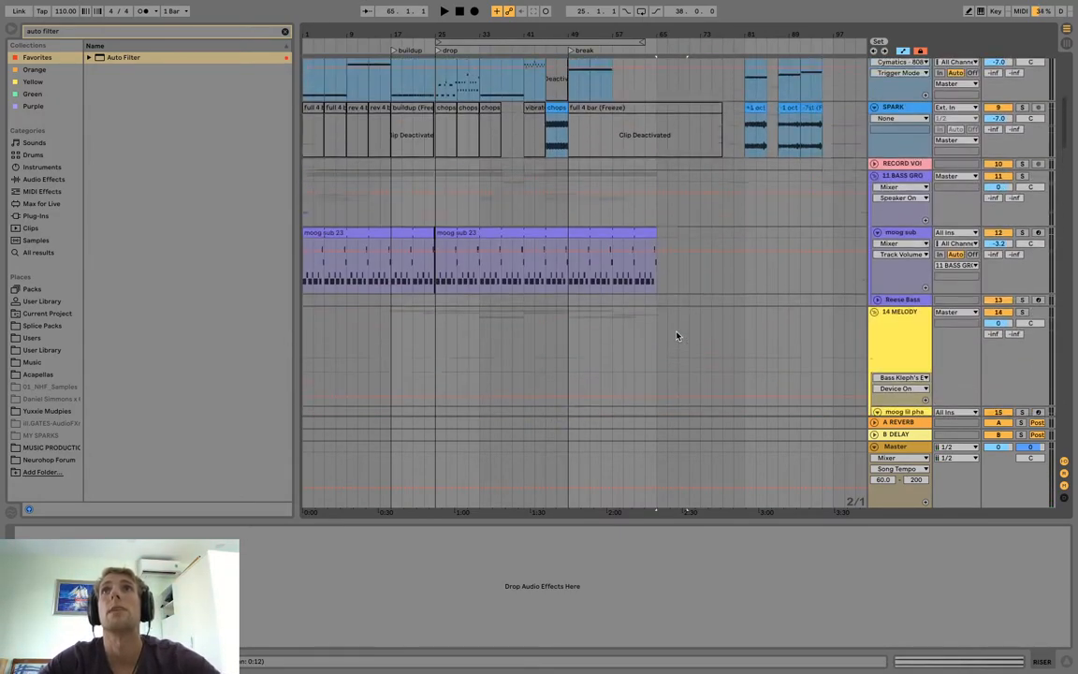
scroll(678, 335, down, 15)
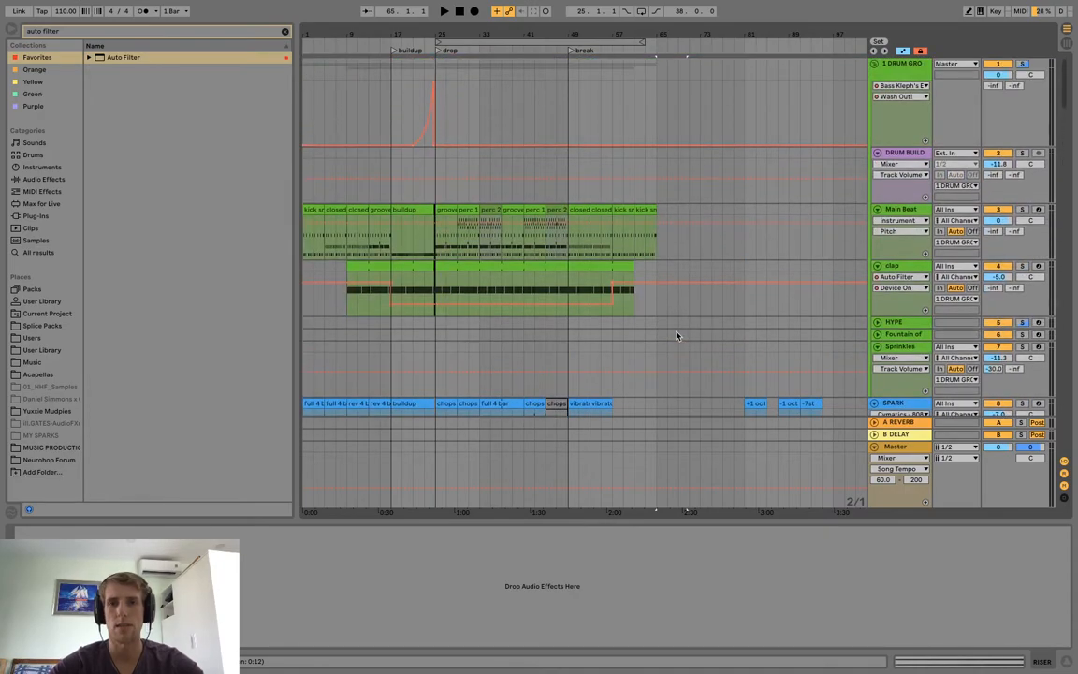
scroll(677, 335, down, 20)
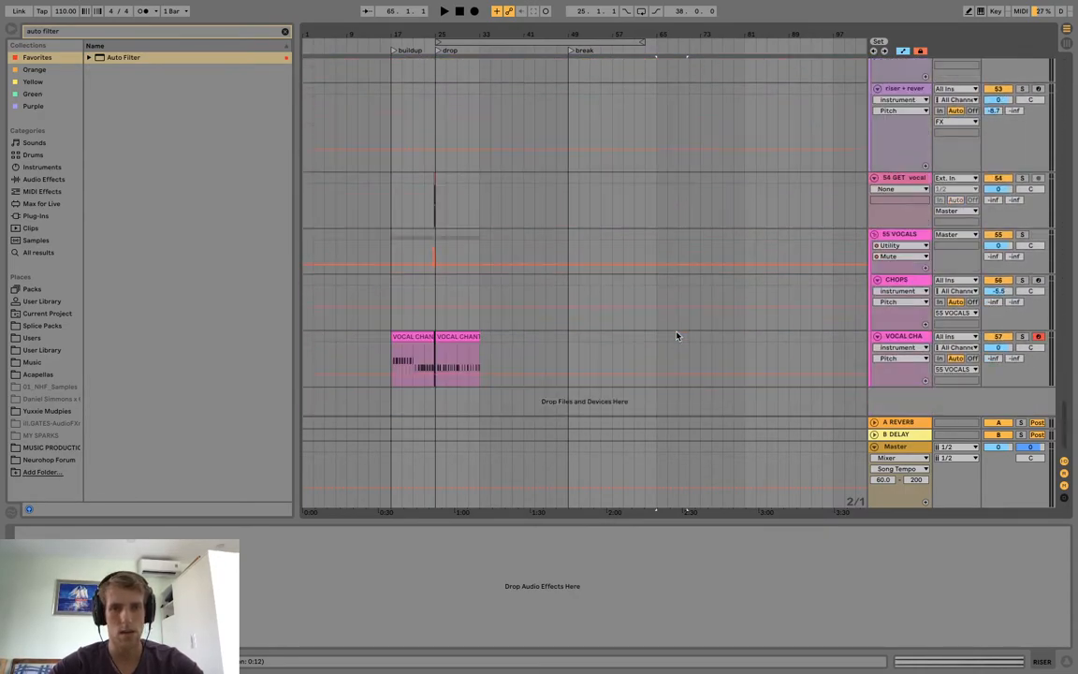
Duplicate the drop's VOCAL CHANTS clip twice so the chants continue up to the break.
click(473, 355)
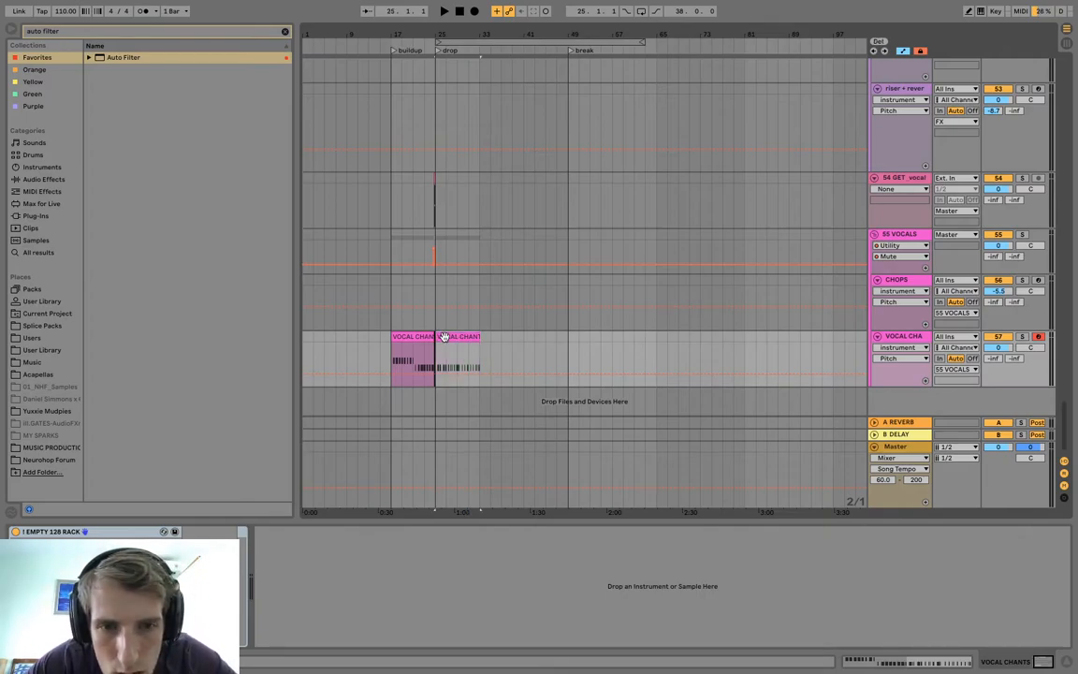
key(ctrl+d)
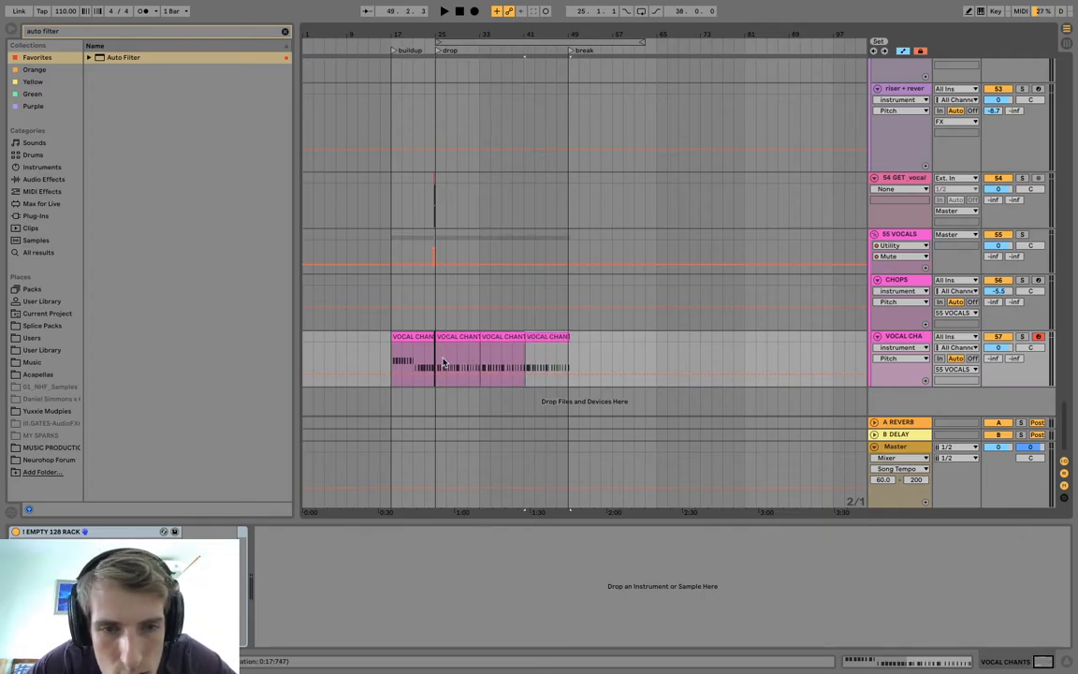
click(416, 337)
click(435, 353)
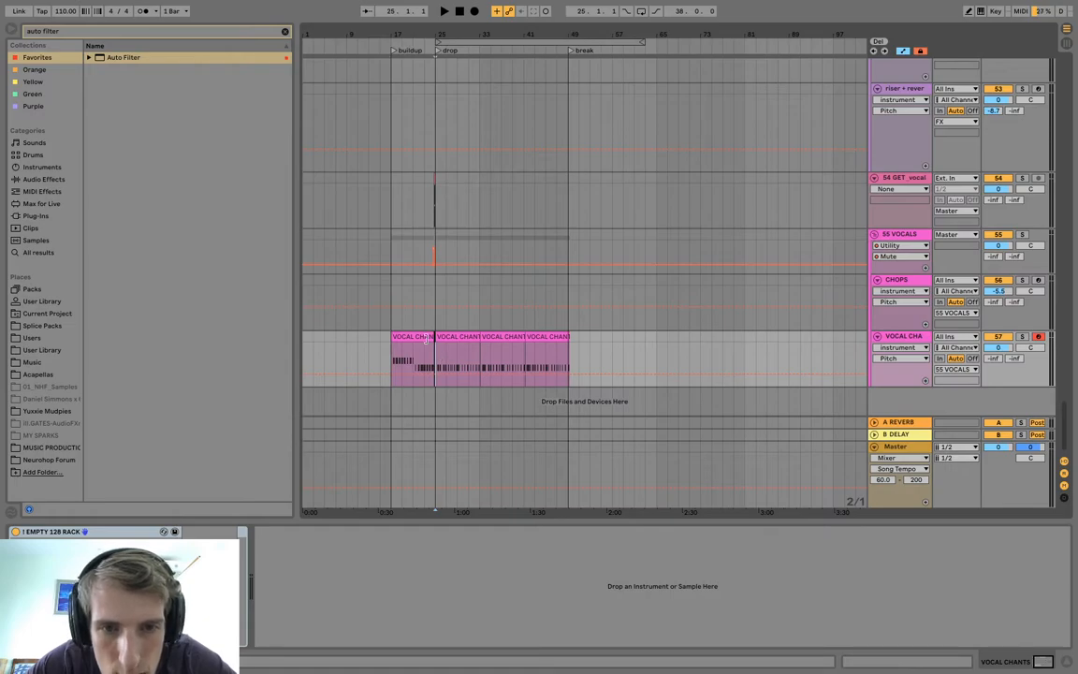
Play the arrangement from bar 1 through the intro and review the SPARK, bass and melody tracks.
drag(360, 34, 360, 36)
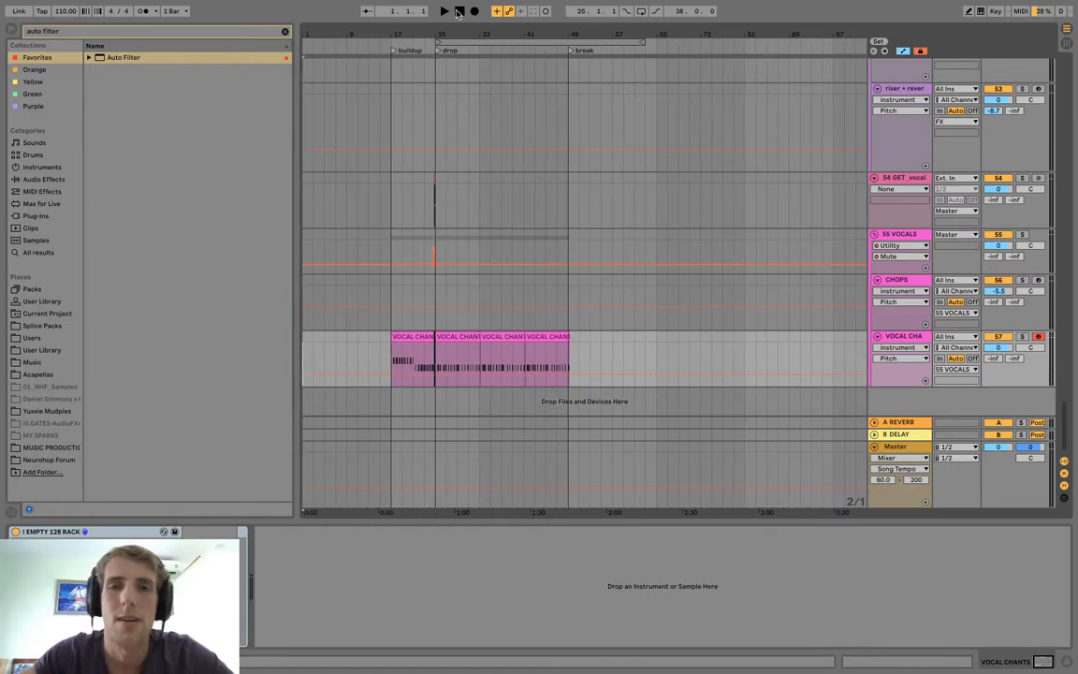
drag(420, 34, 447, 29)
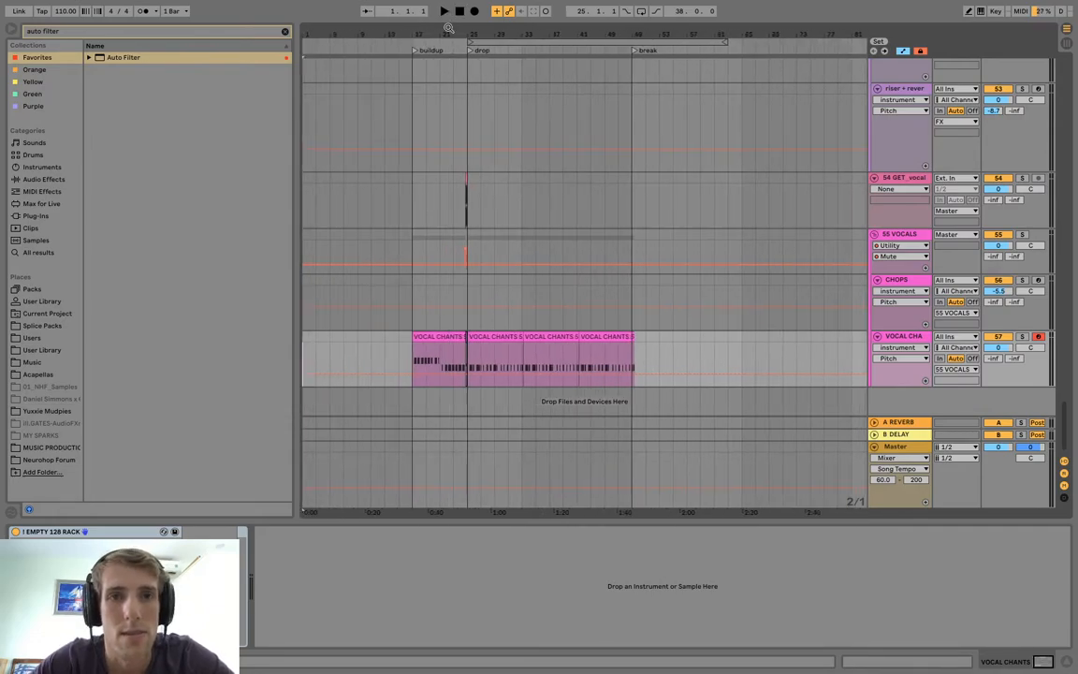
click(304, 102)
scroll(305, 102, up, 10)
scroll(305, 107, up, 5)
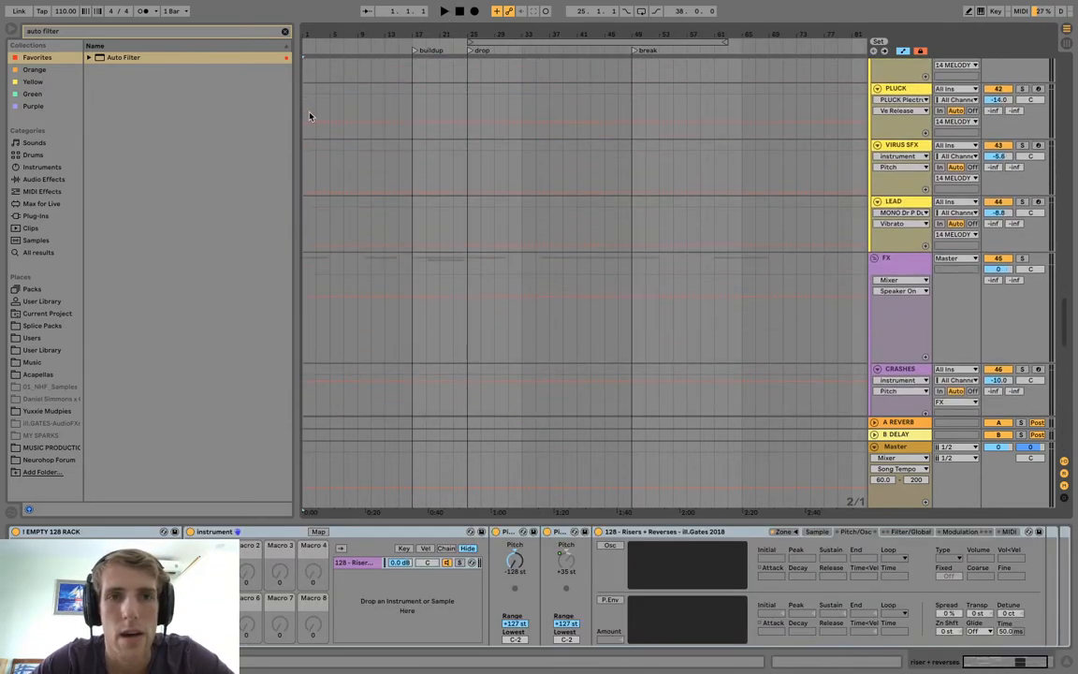
click(445, 11)
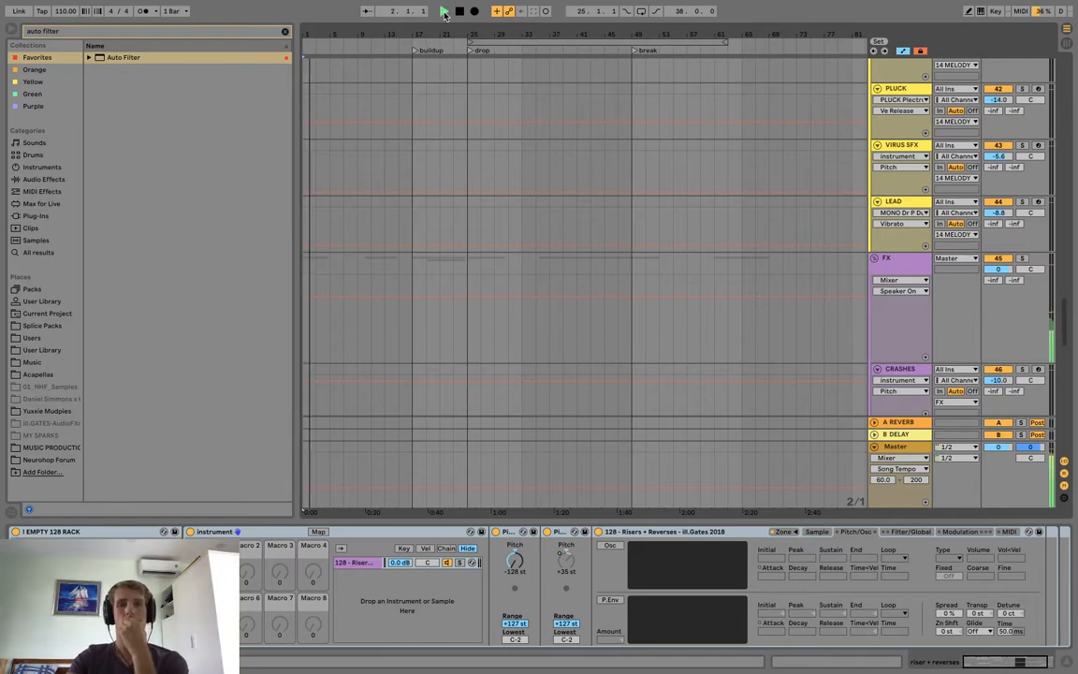
scroll(430, 153, up, 15)
scroll(430, 153, up, 10)
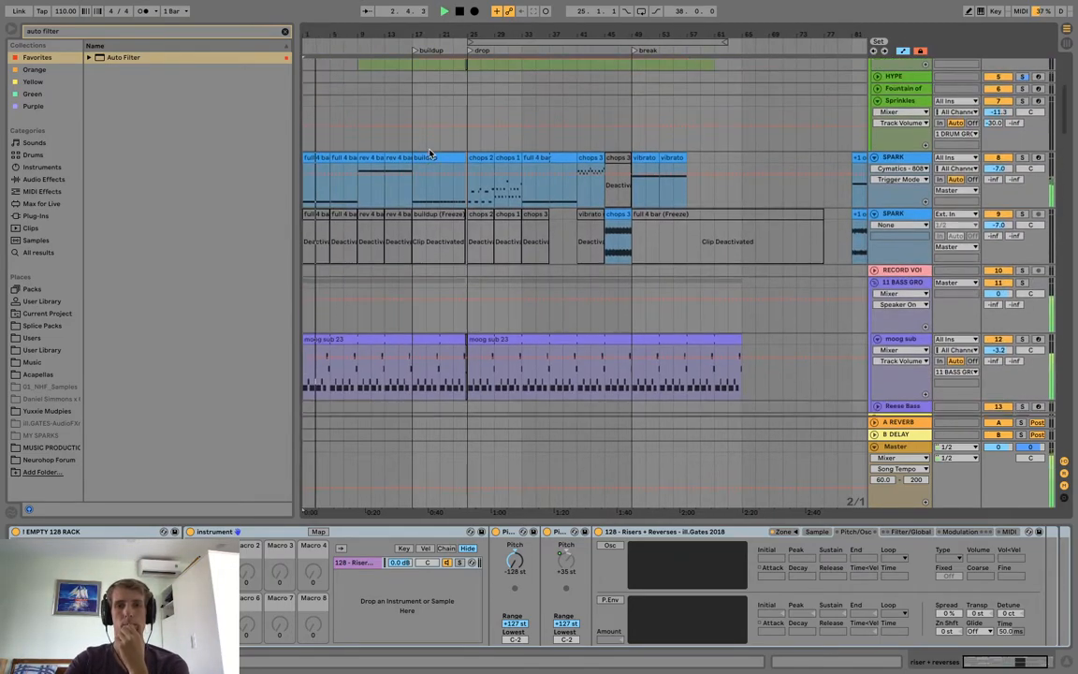
scroll(429, 152, down, 3)
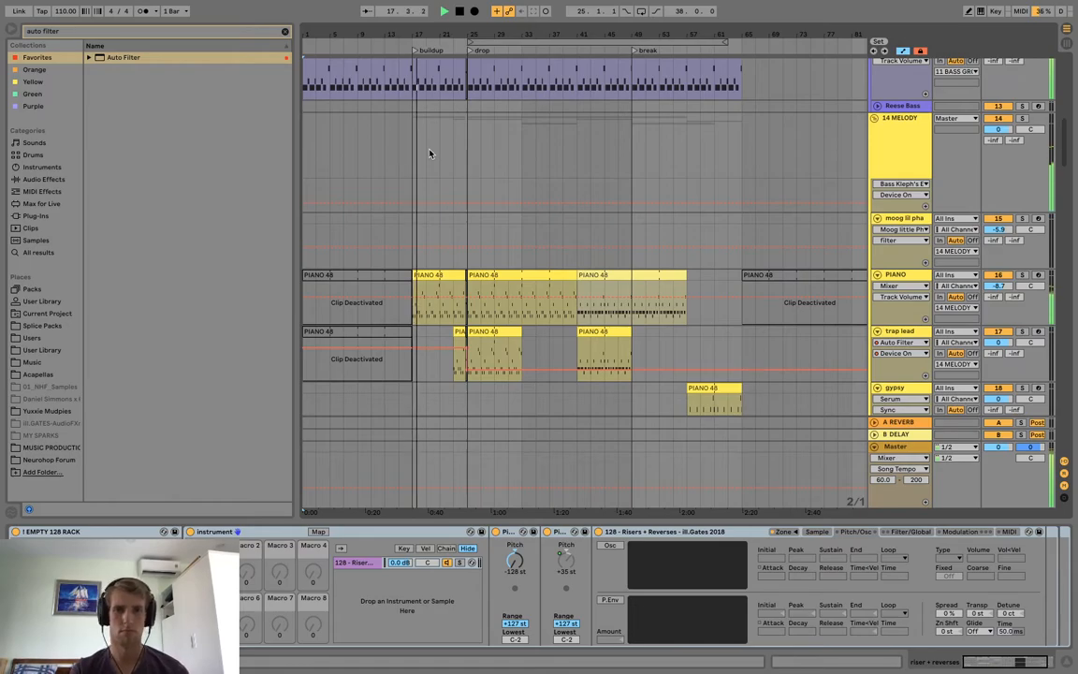
Deactivate the moog sub clip in the buildup, bars 17 to 25, and play from bar 15.
scroll(430, 152, up, 2)
scroll(430, 153, up, 1)
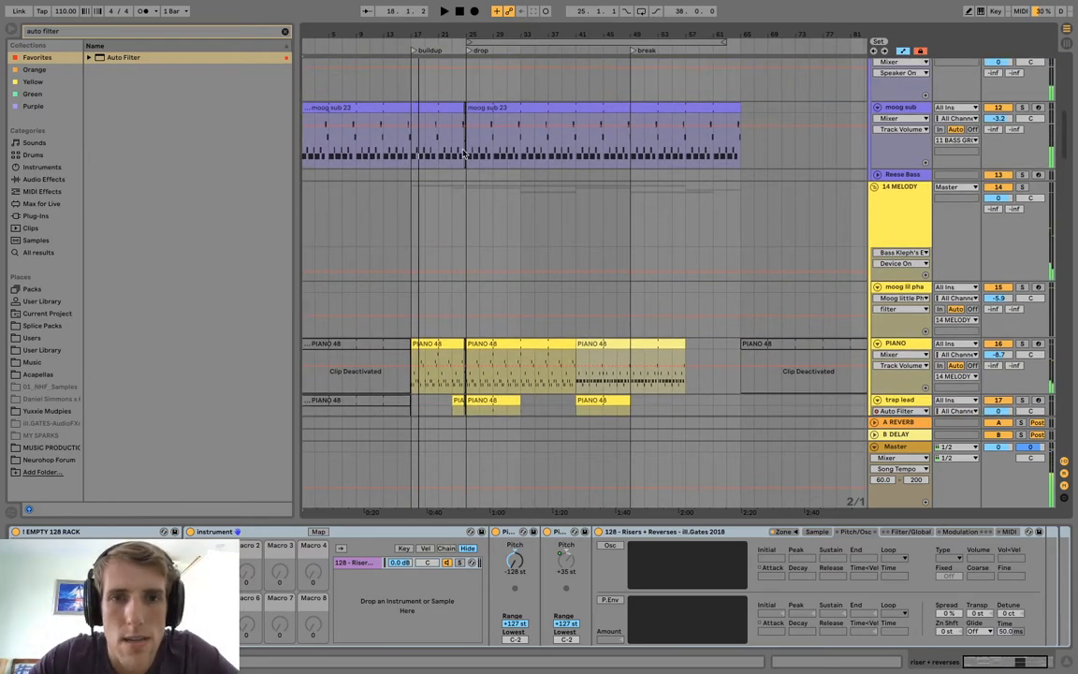
click(417, 108)
key(0)
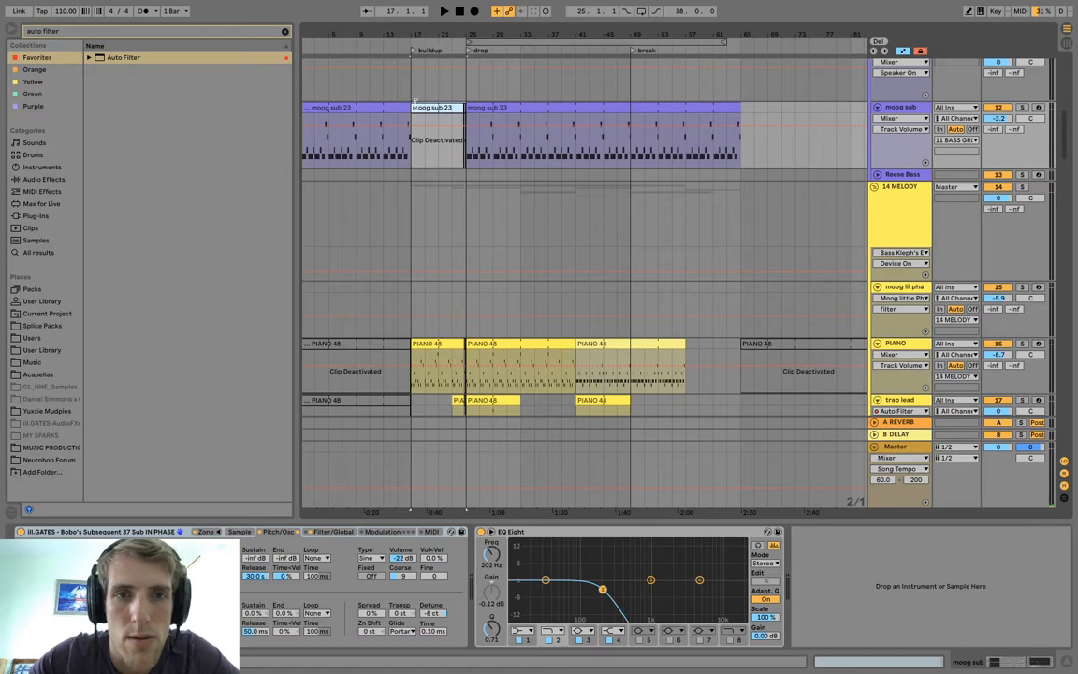
click(405, 91)
key(space)
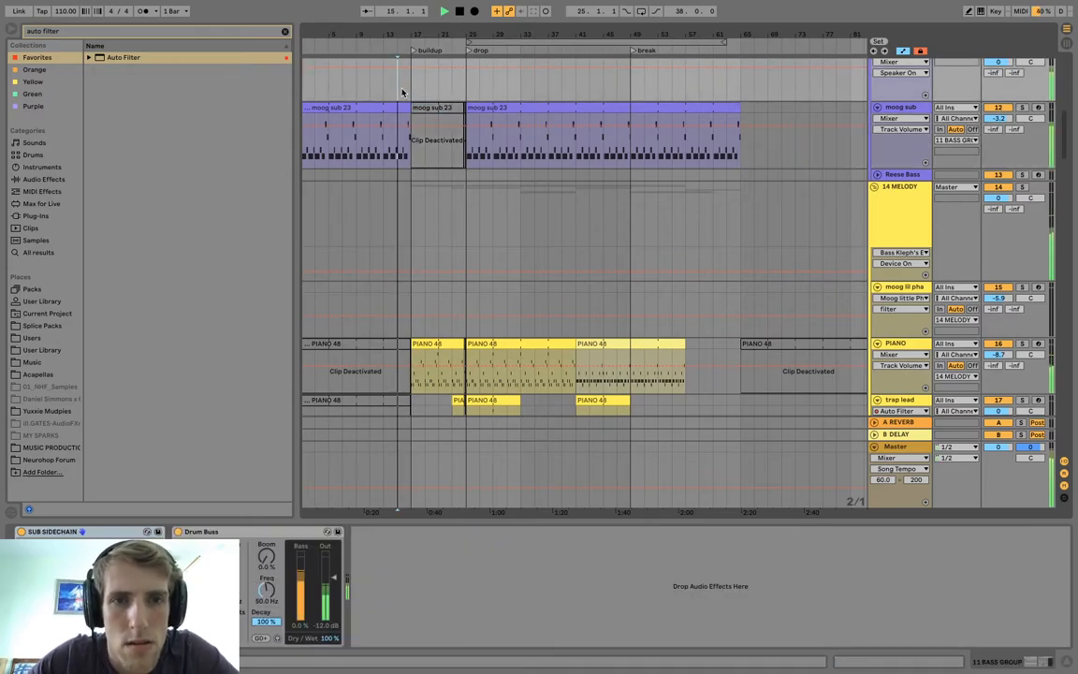
Lower the RISER track's volume to -10.2 dB and add a fade-in across the buildup's Cymatics clip.
scroll(419, 319, down, 6)
scroll(419, 319, down, 15)
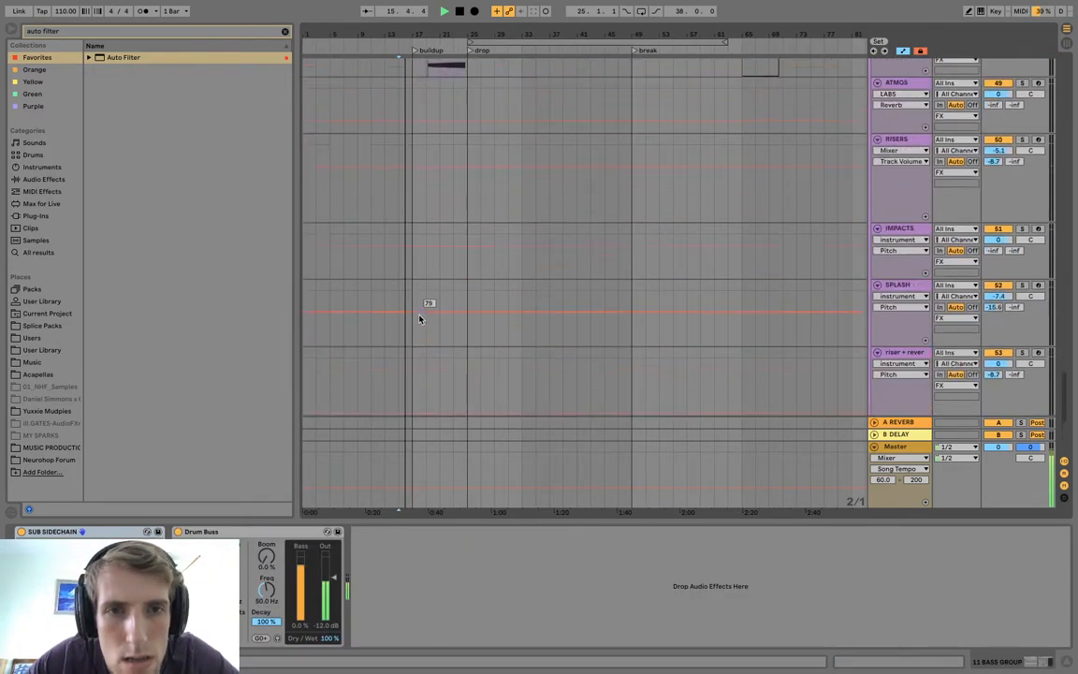
scroll(420, 319, up, 1)
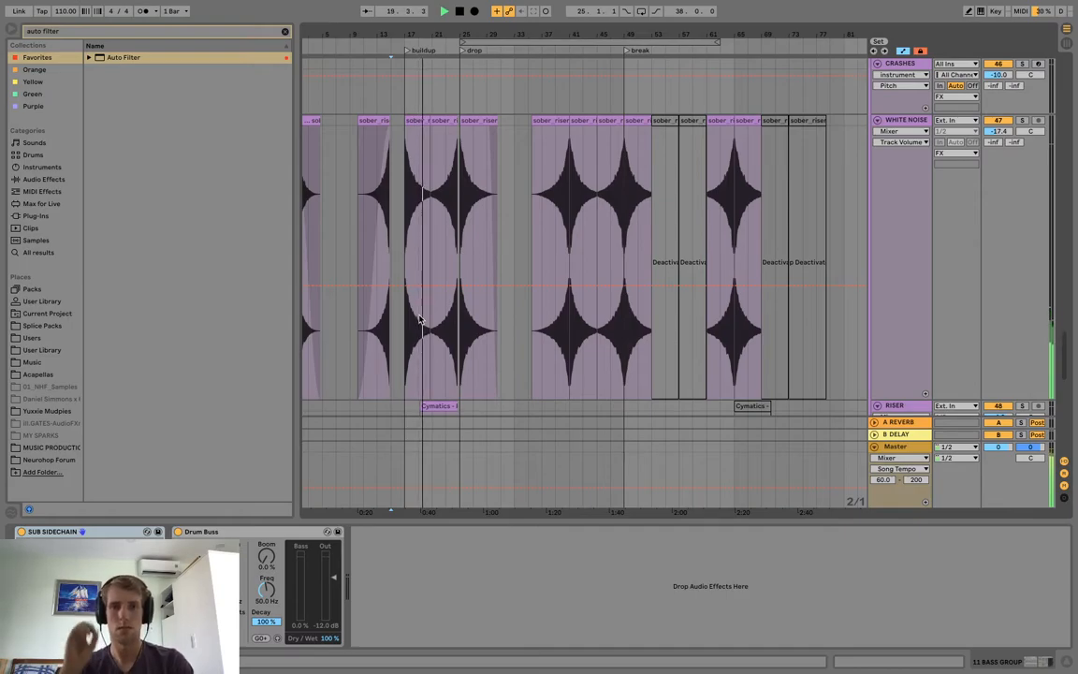
scroll(625, 270, down, 4)
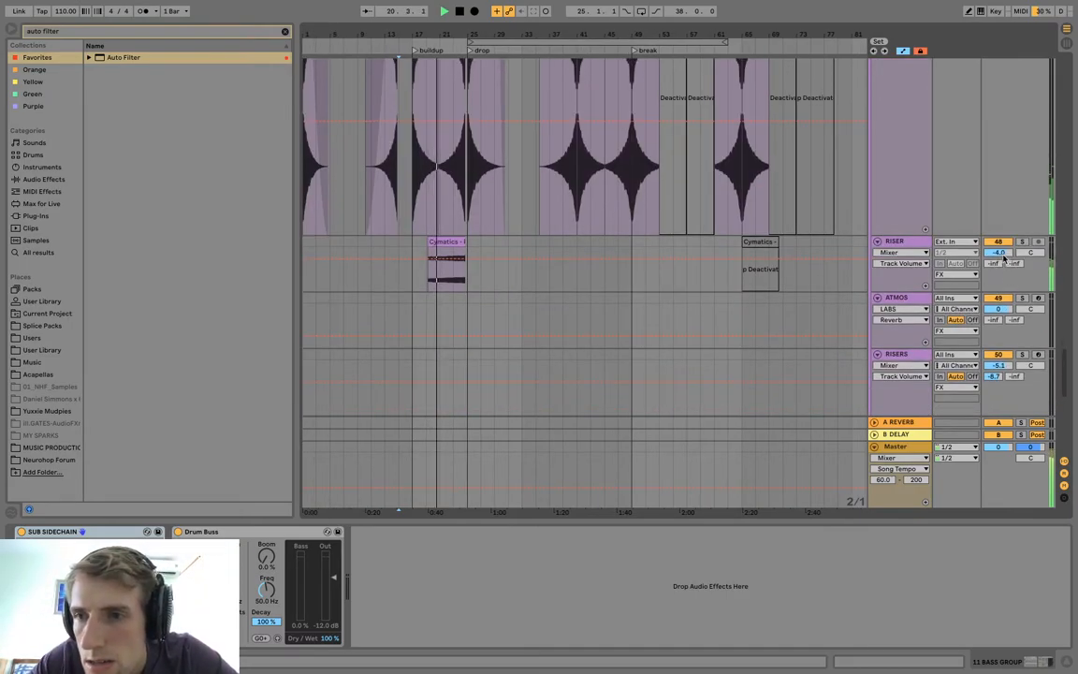
click(448, 237)
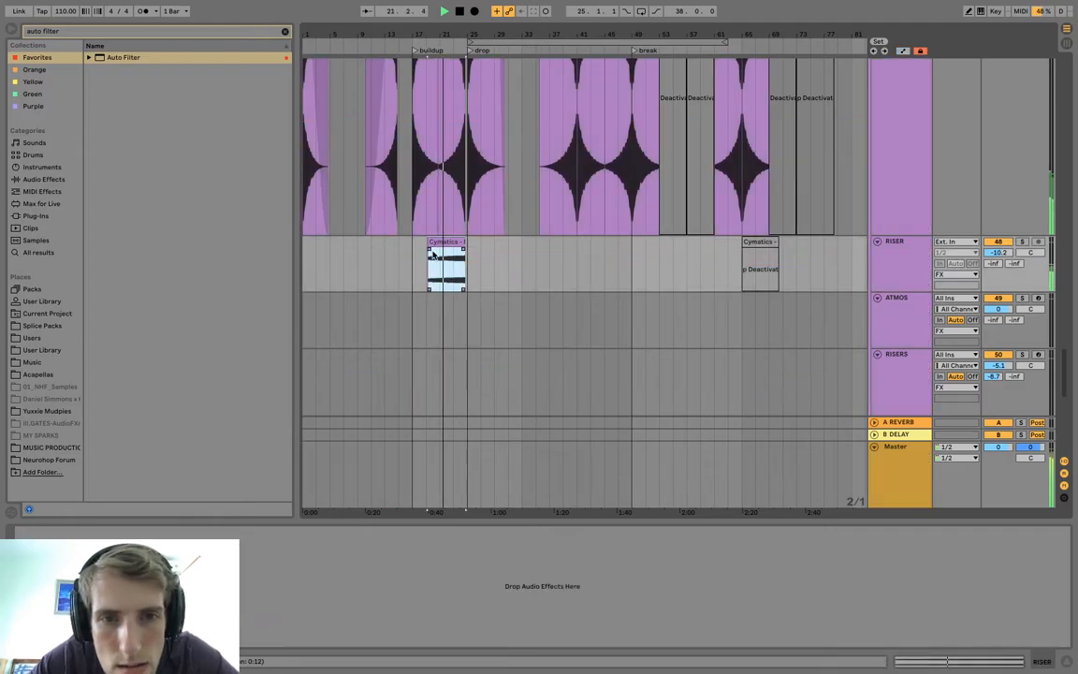
drag(431, 250, 463, 254)
Add an Auto Filter to the VOCAL CHANTS track and set its low-pass frequency to 383 Hz.
scroll(465, 349, down, 10)
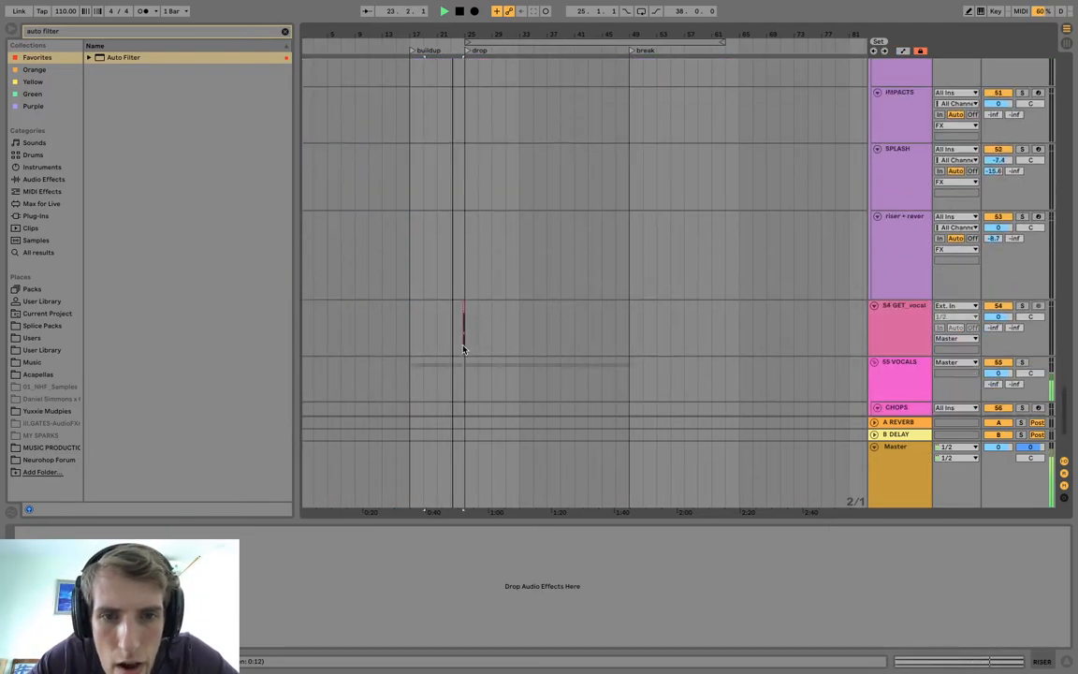
click(907, 355)
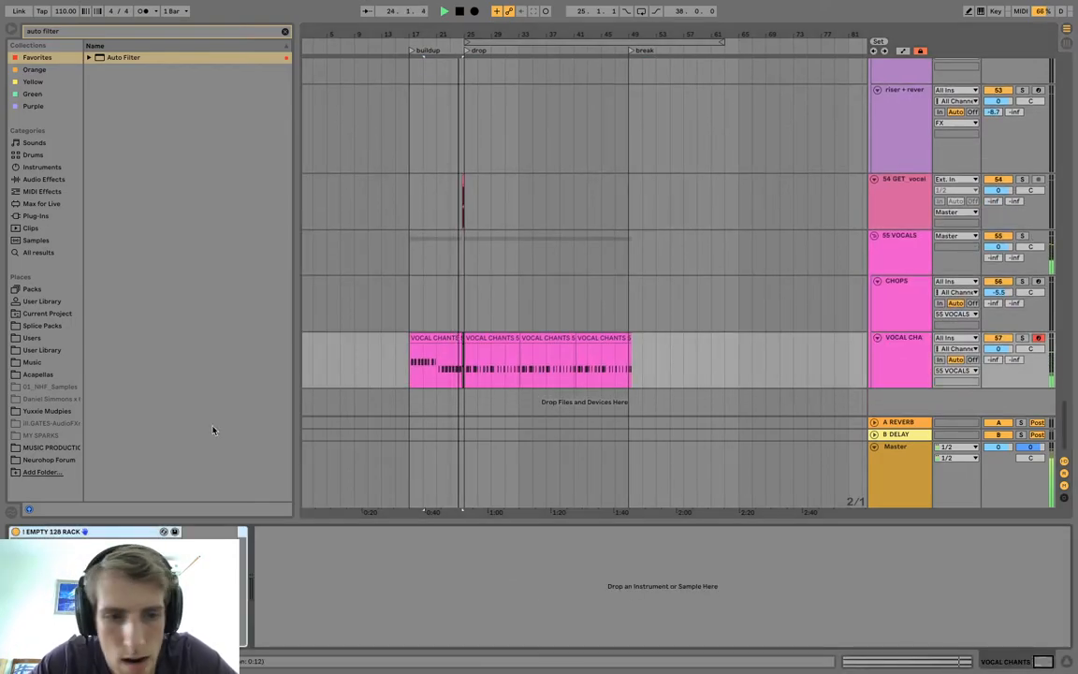
click(113, 57)
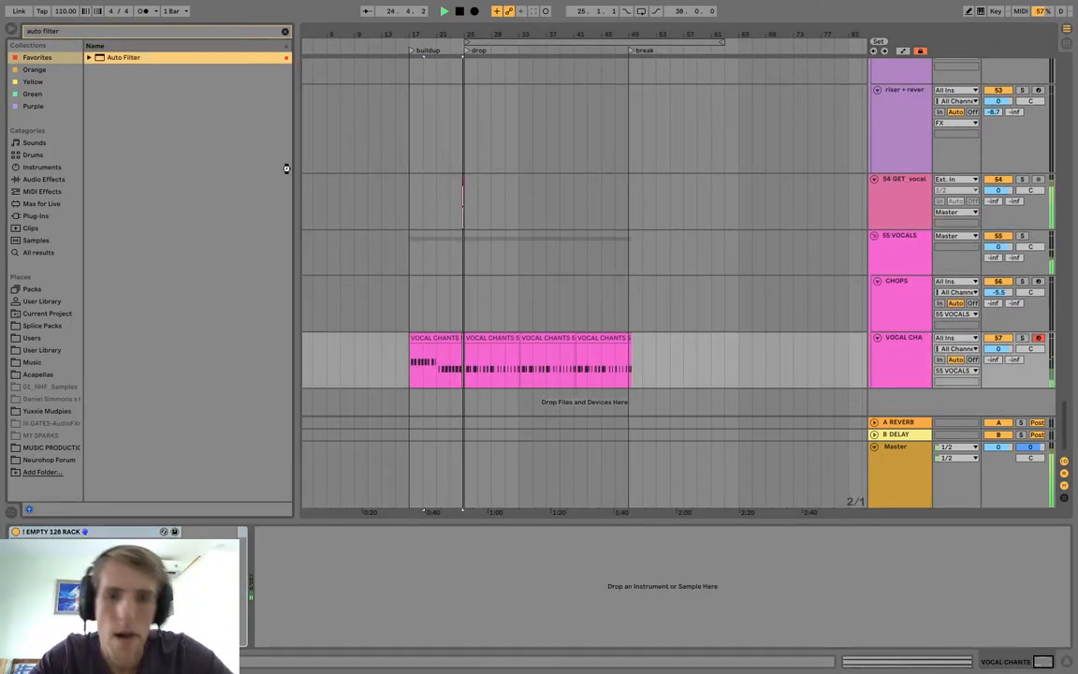
drag(424, 348, 424, 349)
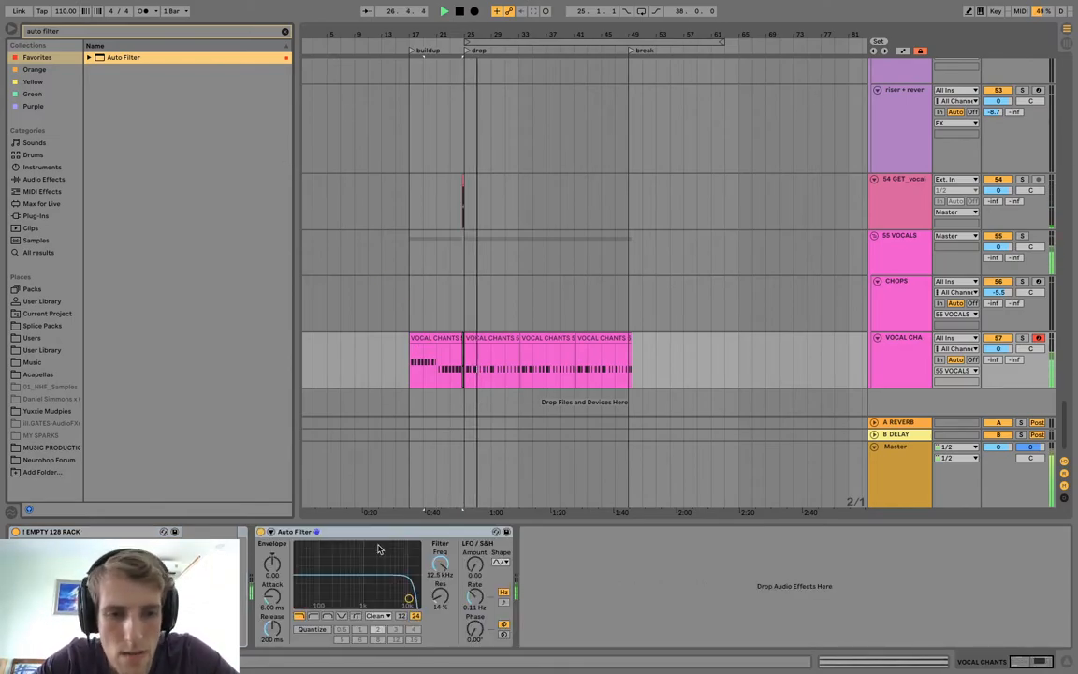
drag(408, 599, 345, 598)
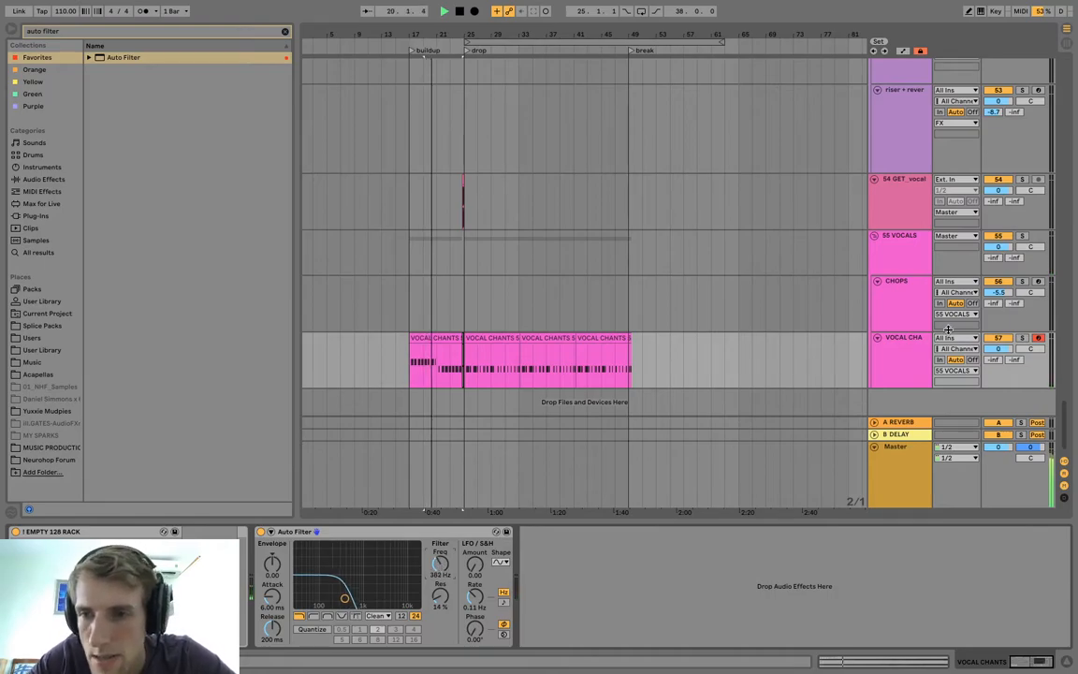
Automate the VOCAL CHANTS Auto Filter frequency to rise through the buildup, reaching 19.9 kHz at the drop.
key(a)
mouse_move(409, 374)
mouse_down()
mouse_move(474, 372)
mouse_move(466, 348)
mouse_up()
click(463, 348)
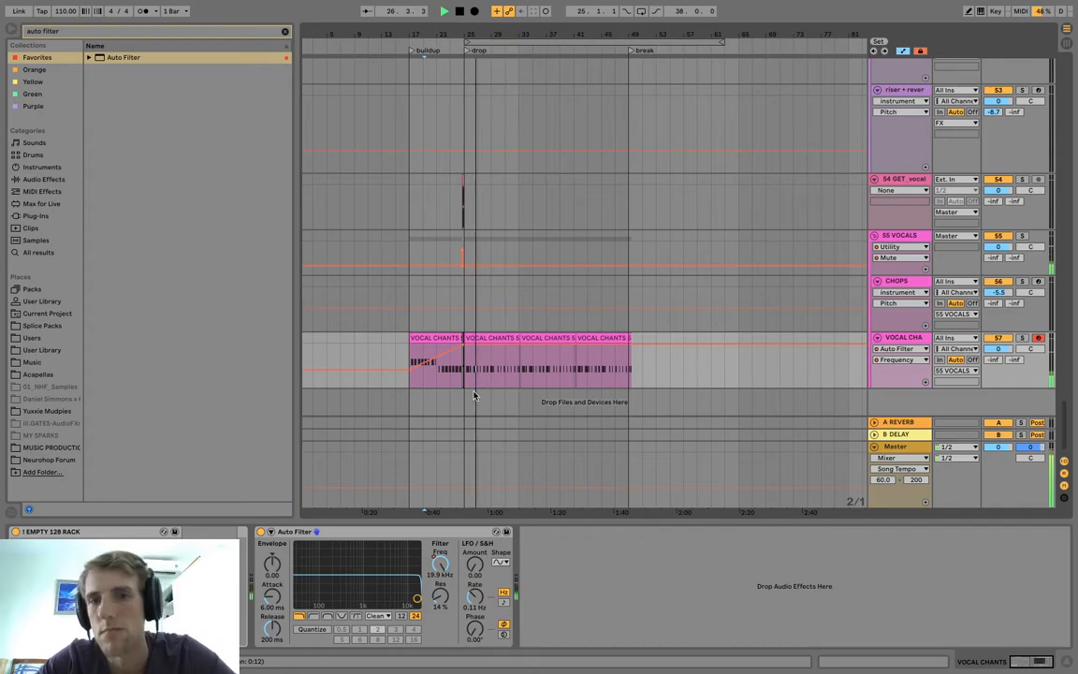
Trim the drop's first VOCAL CHANTS clip to bar 33 and repeat it back to back until the break at bar 49.
scroll(493, 291, up, 10)
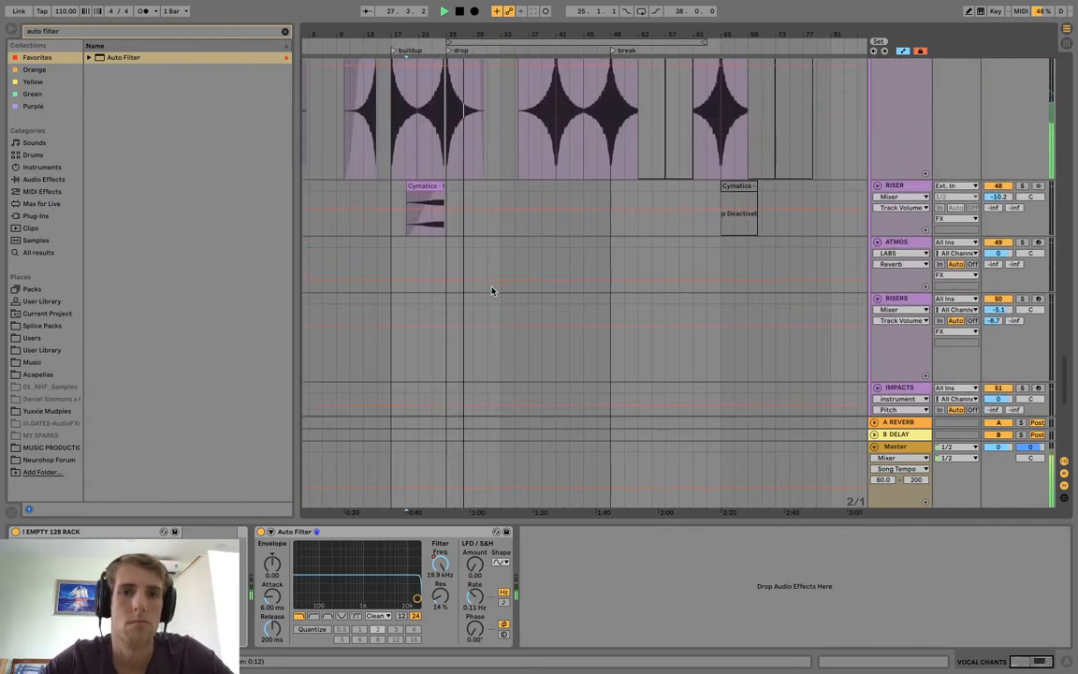
scroll(493, 291, up, 8)
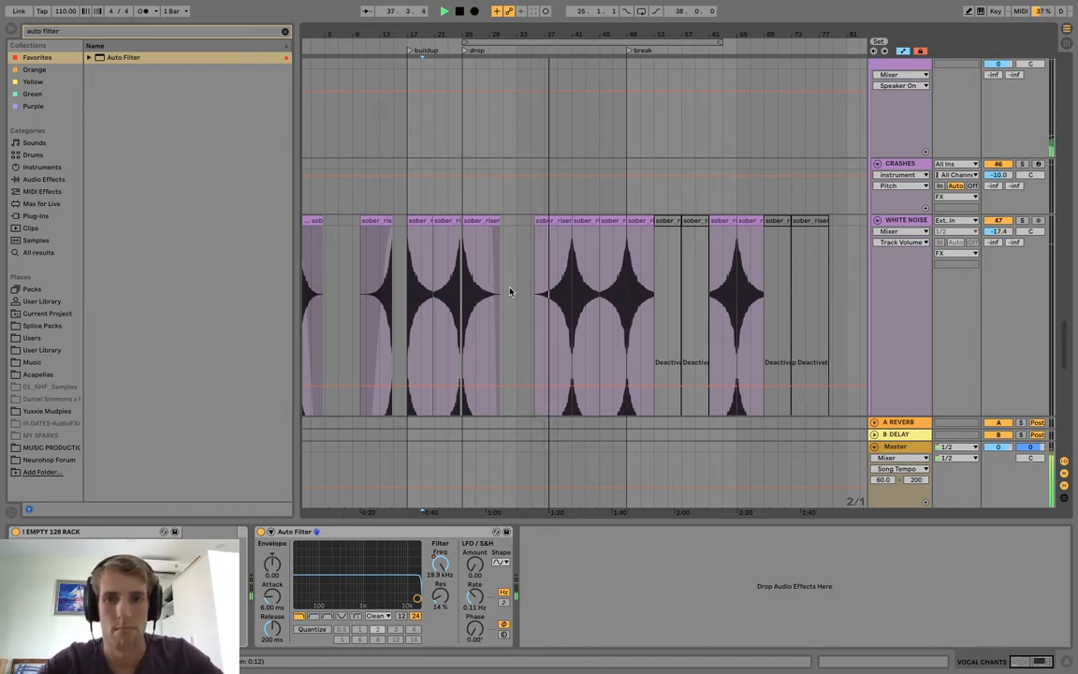
scroll(529, 295, down, 10)
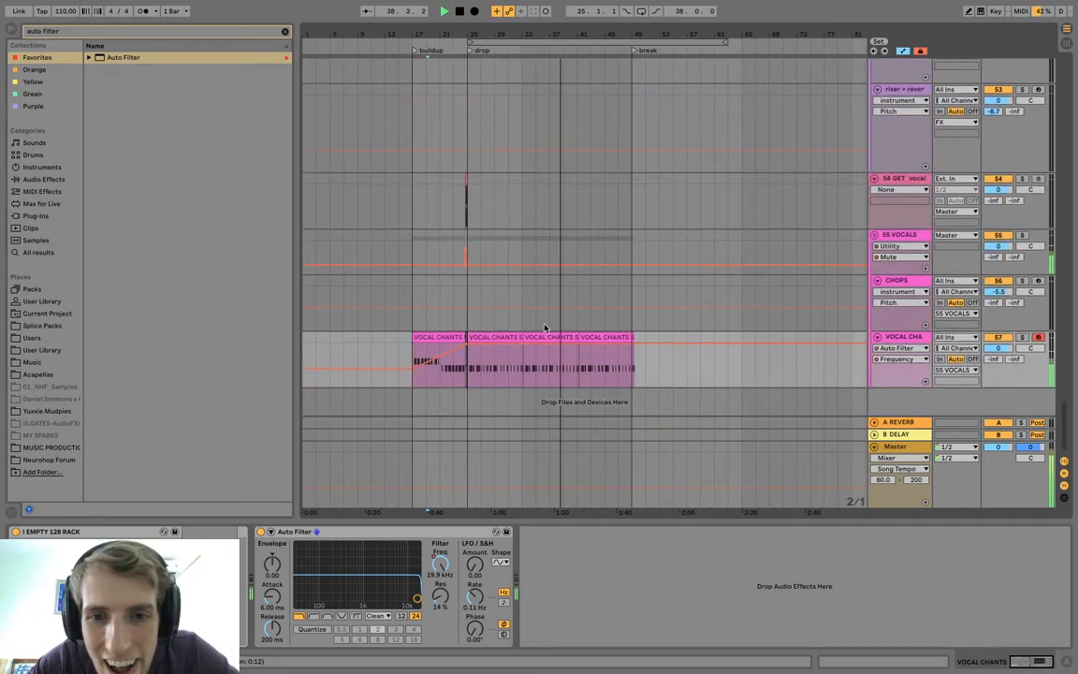
drag(565, 33, 691, 131)
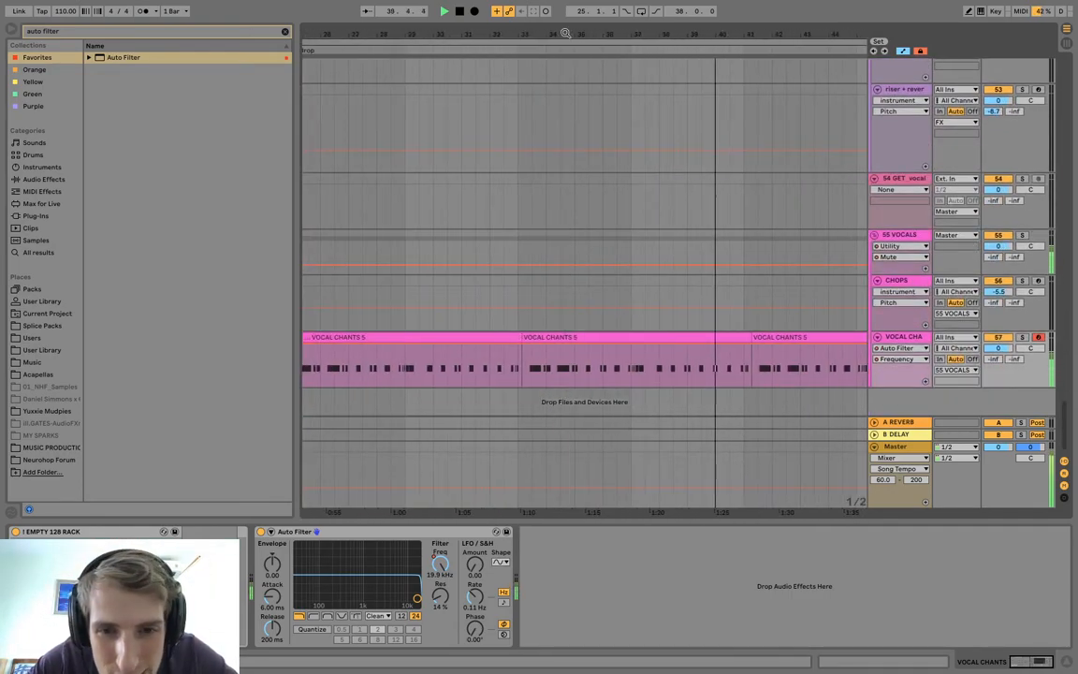
click(515, 339)
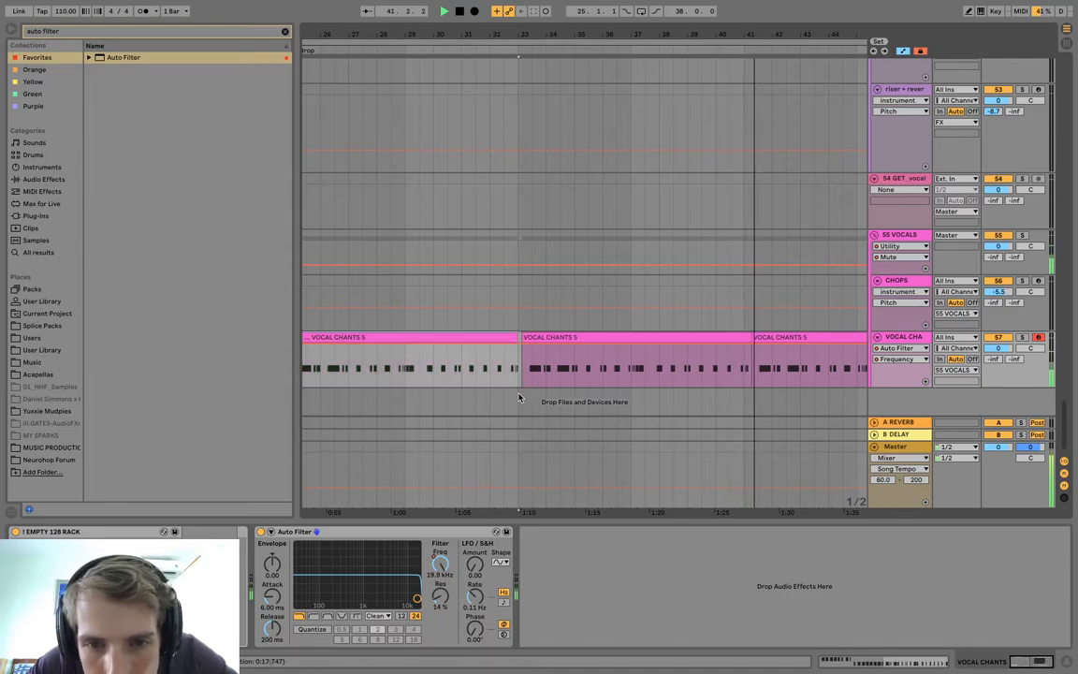
scroll(469, 350, left, 5)
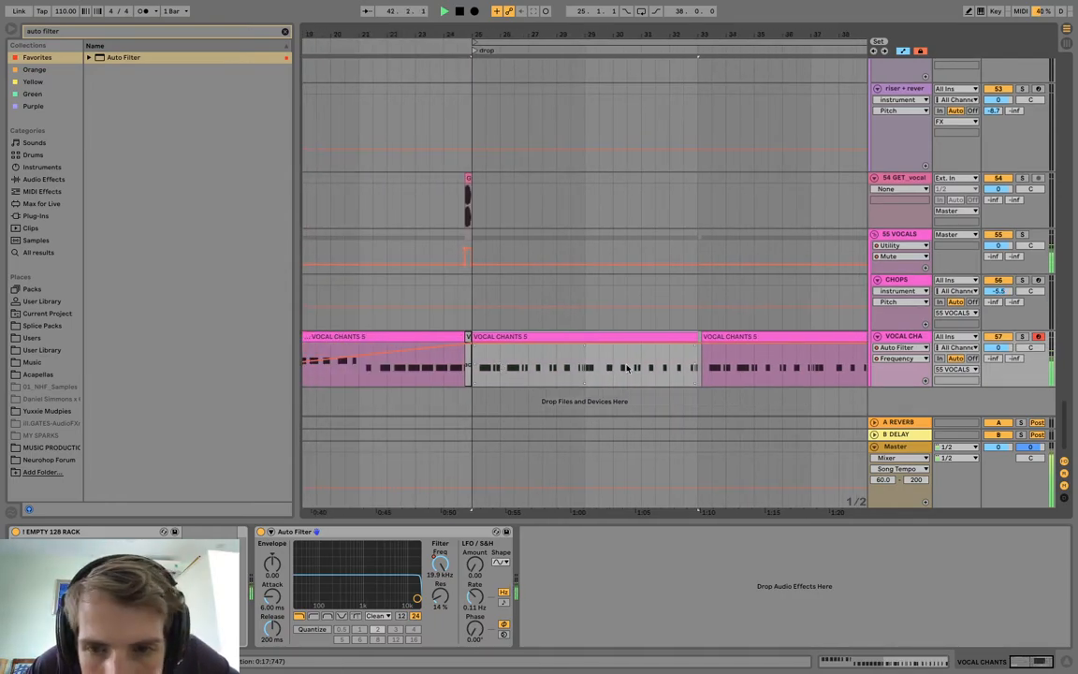
click(711, 344)
key(ctrl+d)
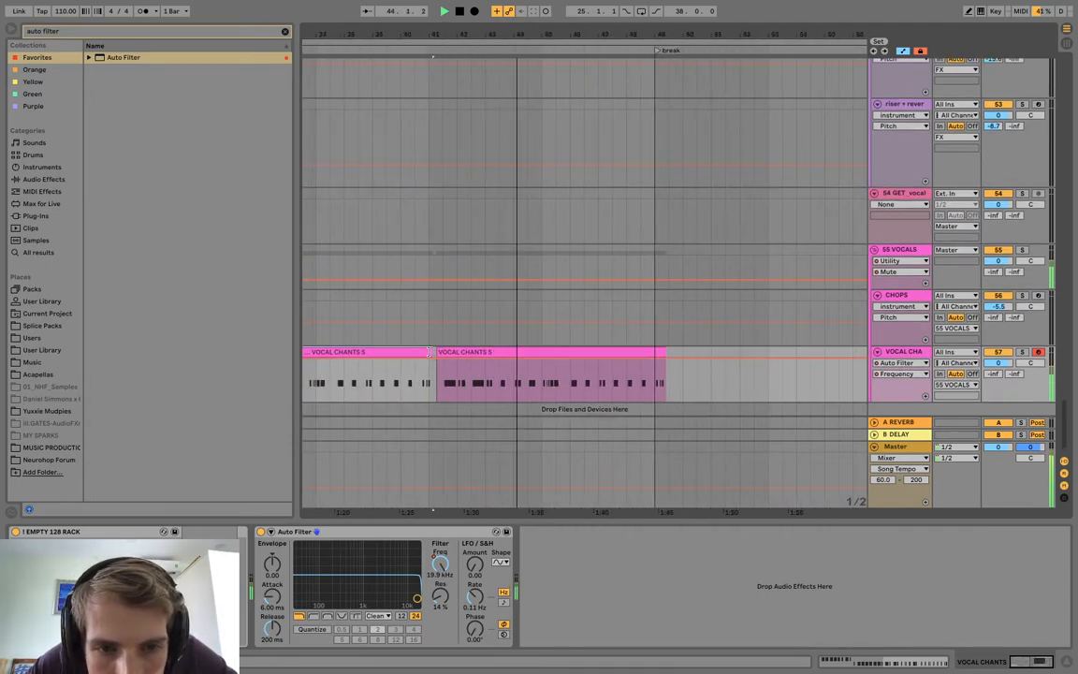
drag(445, 357, 440, 354)
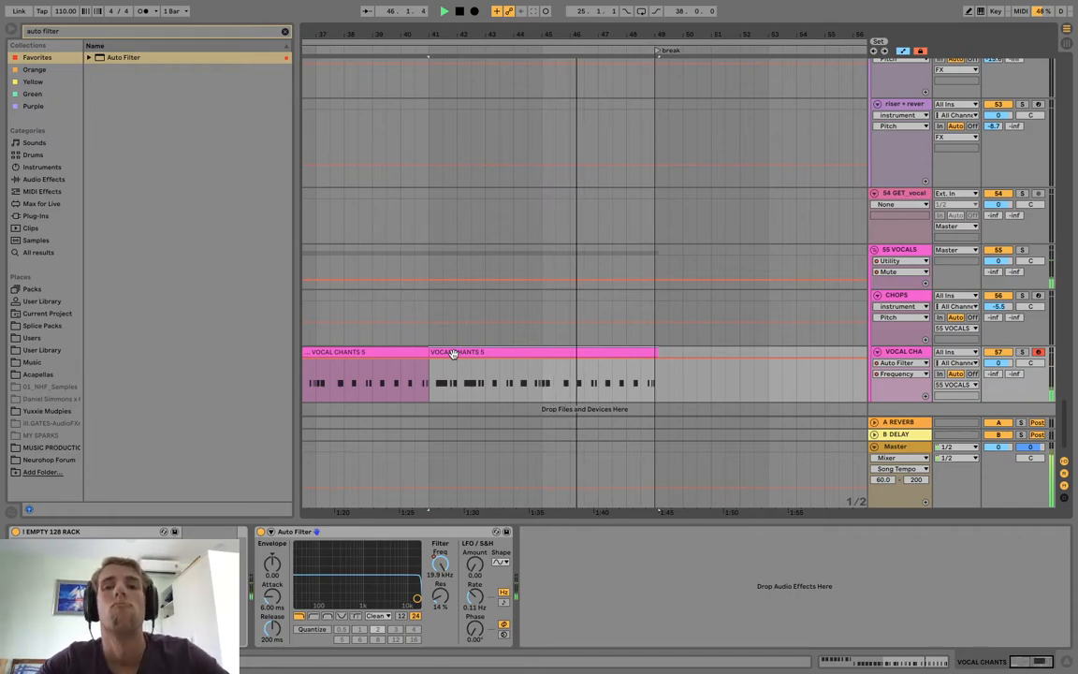
Copy the buildup's faded Cymatics riser clip along the RISER track so it ends exactly at the break, bar 49.
drag(613, 35, 613, 13)
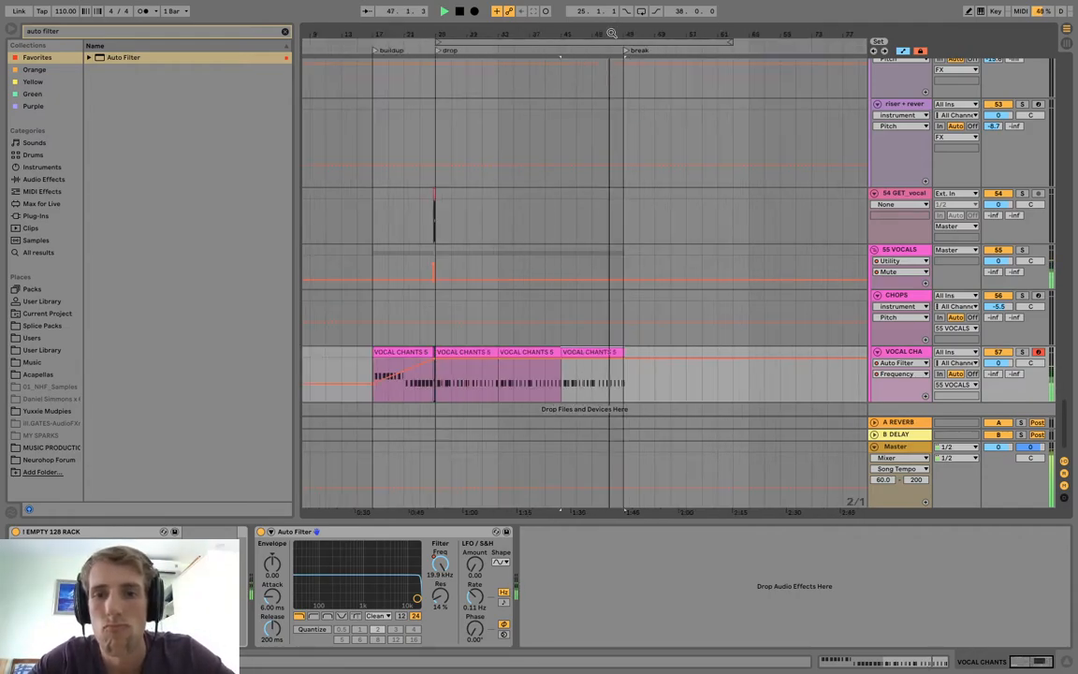
scroll(569, 250, down, 1)
scroll(599, 318, left, 1)
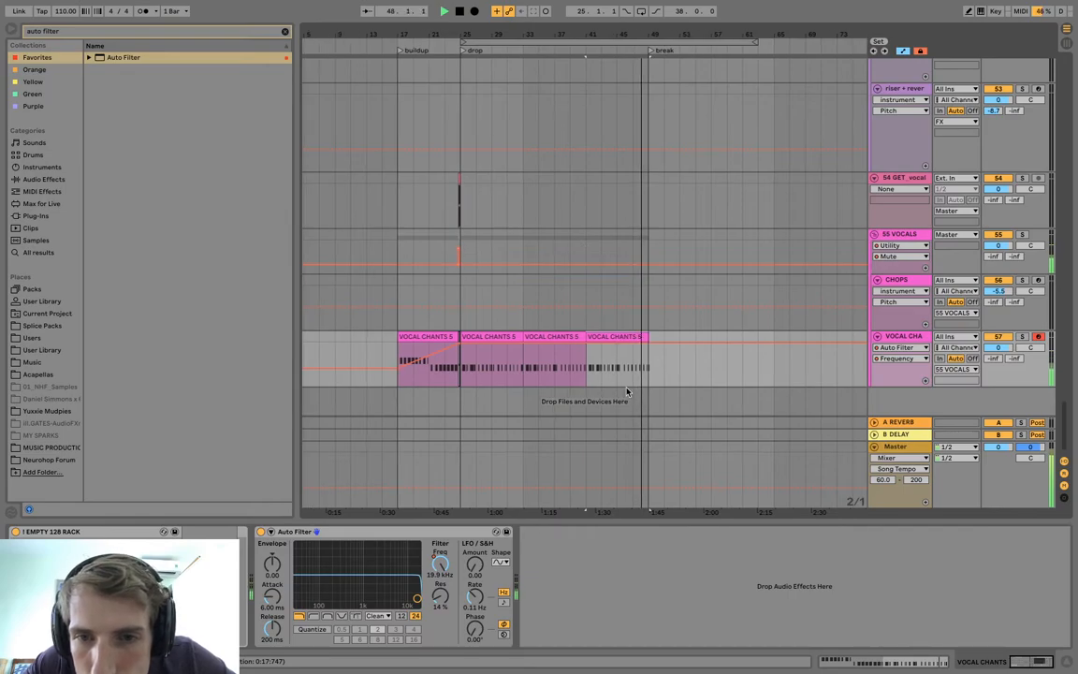
scroll(623, 385, up, 8)
scroll(627, 392, down, 1)
scroll(631, 285, down, 3)
drag(441, 344, 619, 358)
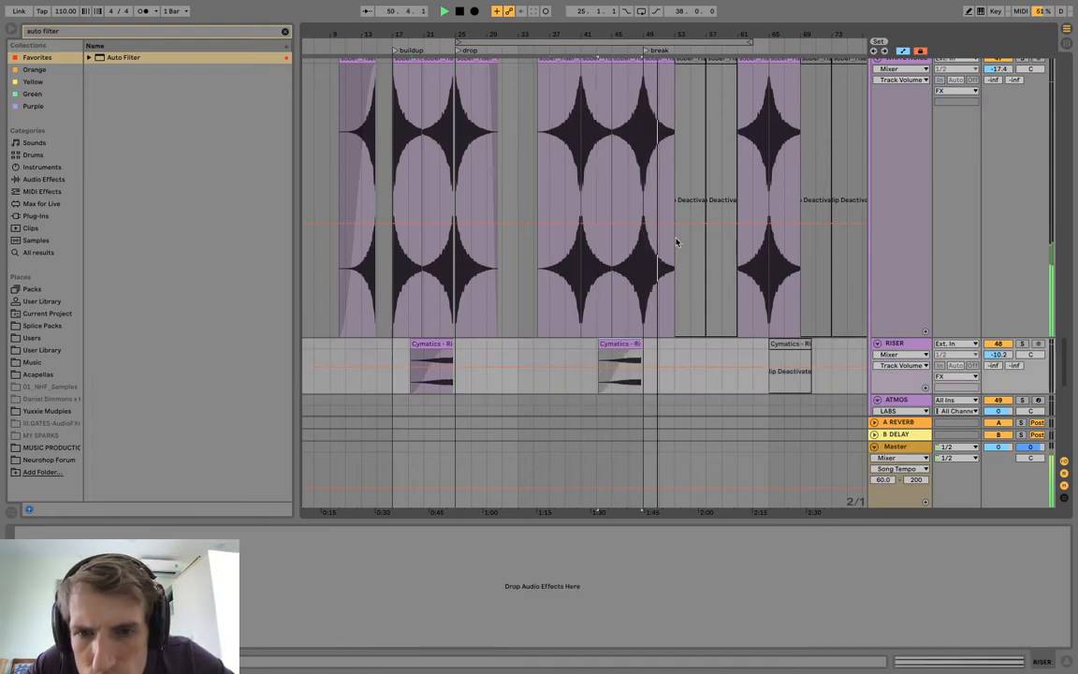
drag(648, 35, 644, 114)
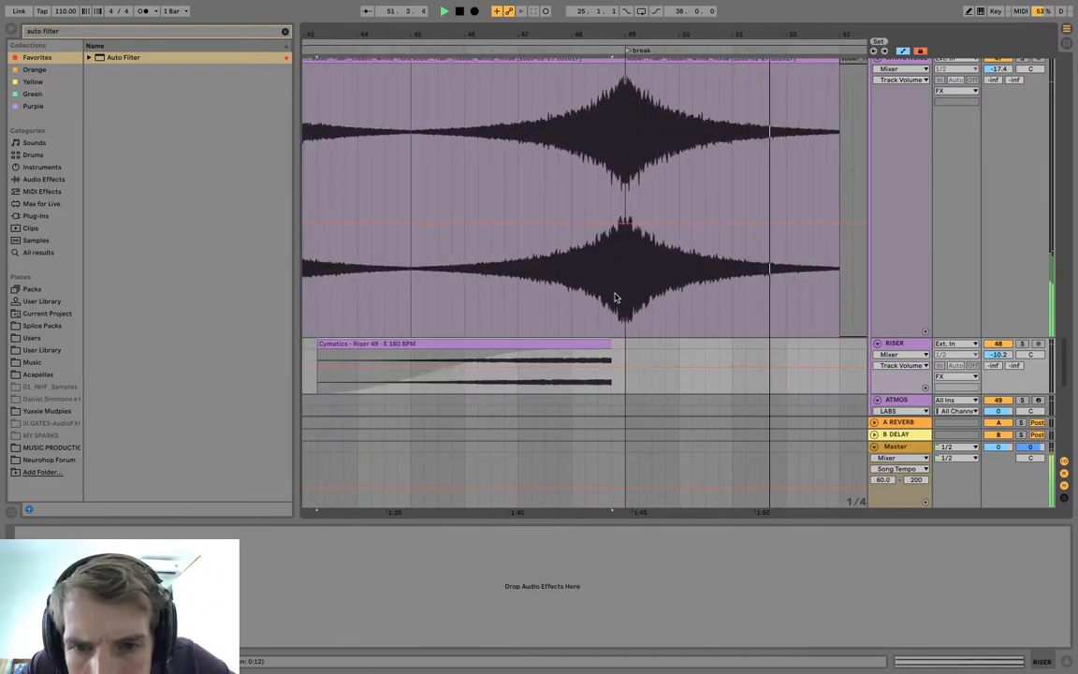
drag(603, 346, 614, 345)
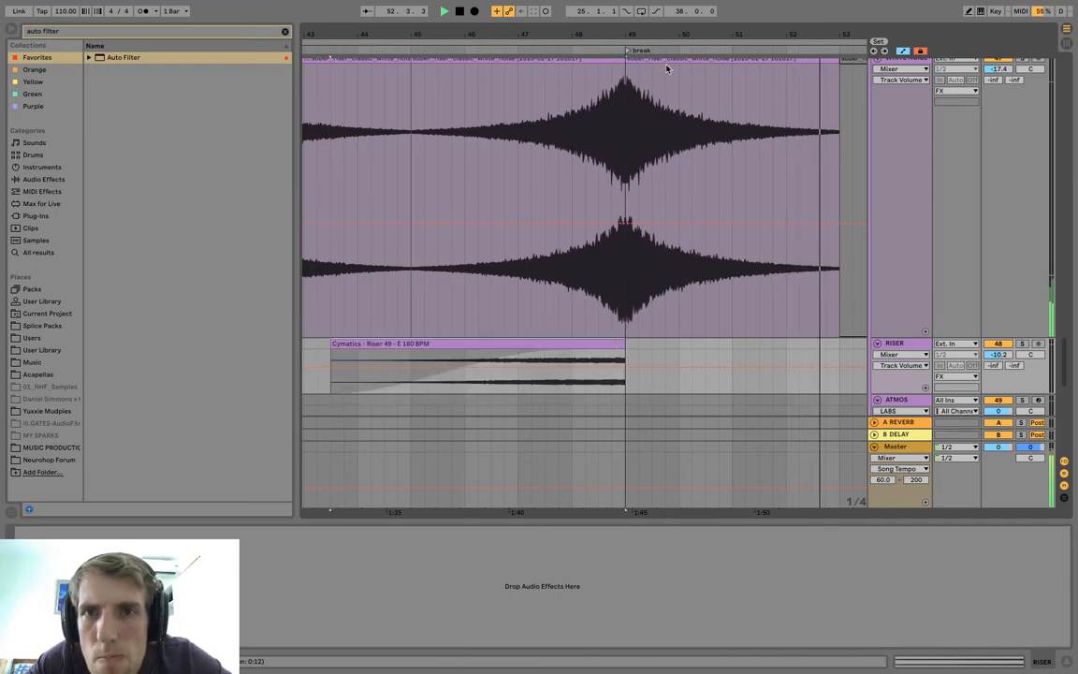
Open the dendo clip at bar 57 and display its clip envelopes for Serum.
drag(666, 36, 661, 4)
drag(578, 32, 578, 32)
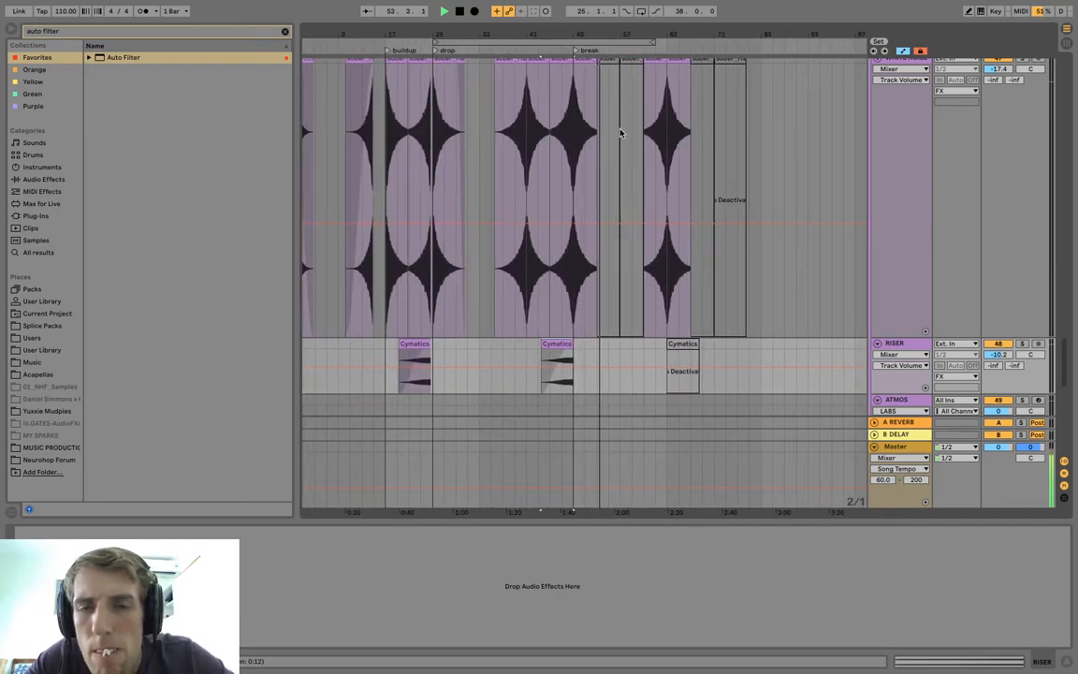
scroll(618, 134, up, 10)
scroll(618, 136, up, 15)
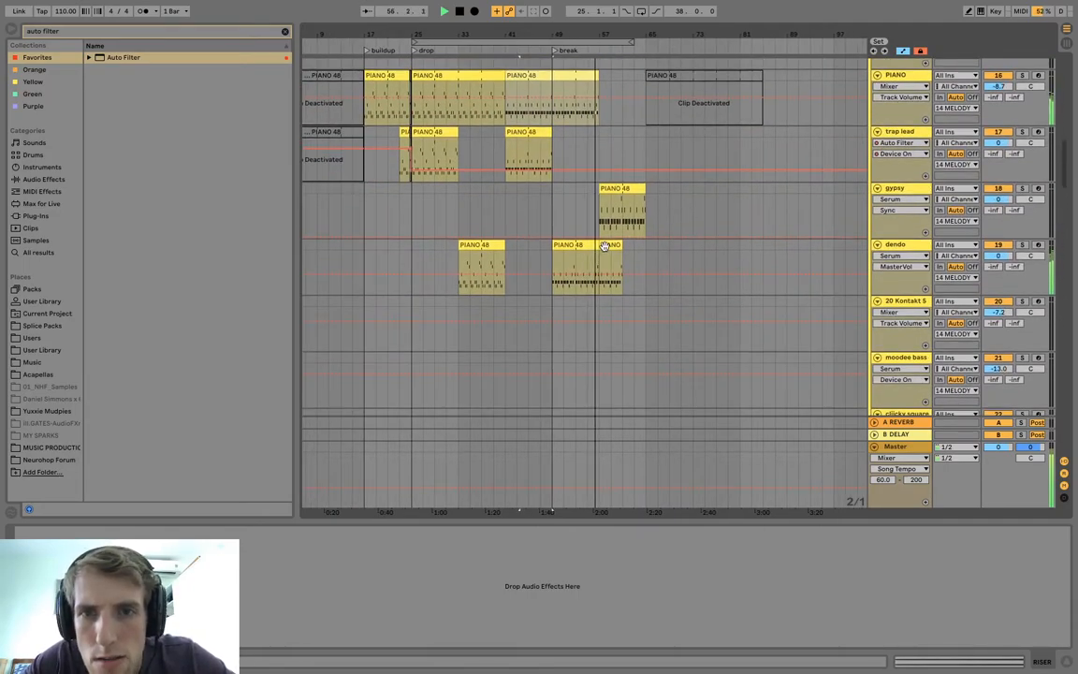
click(606, 245)
scroll(606, 245, up, 1)
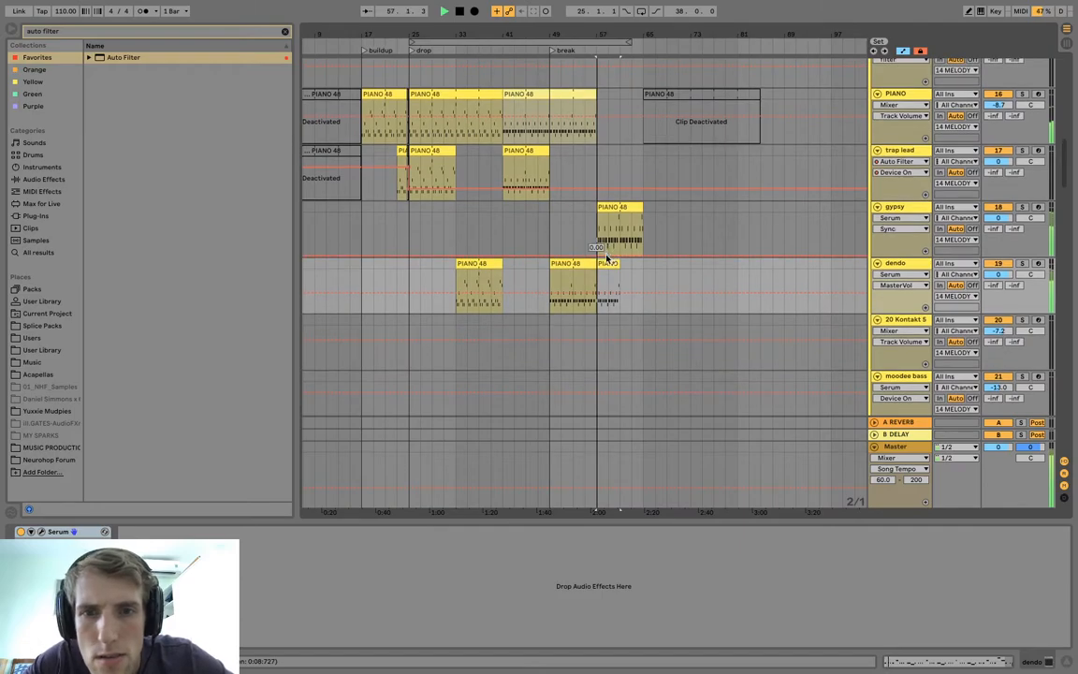
double_click(606, 265)
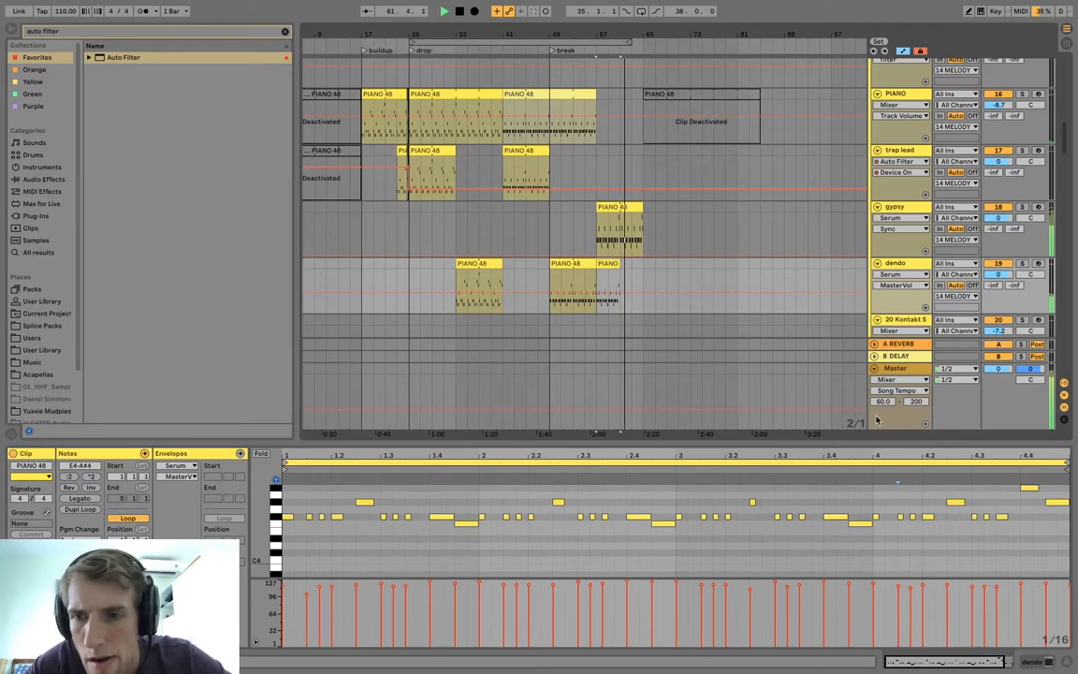
drag(839, 440, 840, 305)
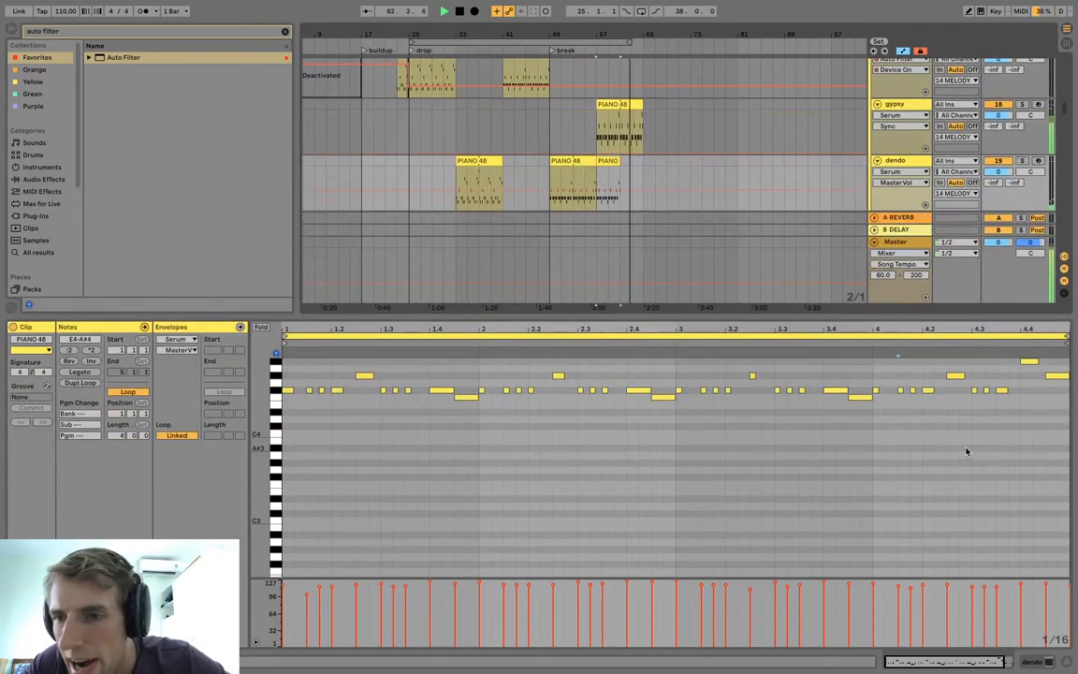
click(240, 327)
click(188, 340)
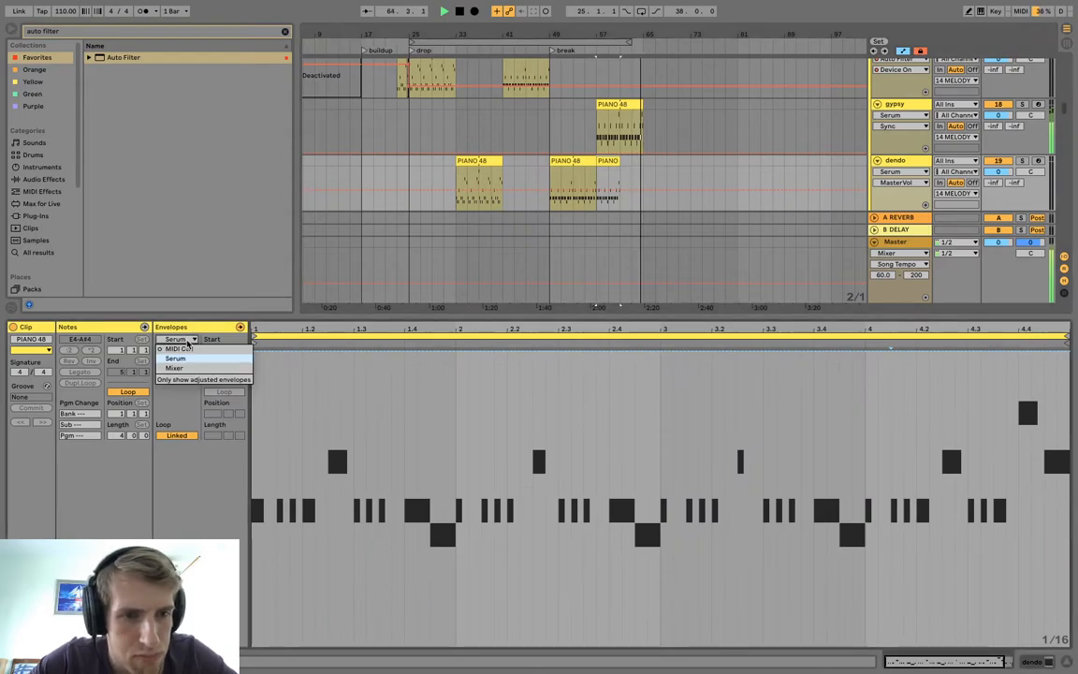
click(186, 361)
Set the pitch bend down range of the dendo track's Serum to -12 semitones.
key(shift+Tab)
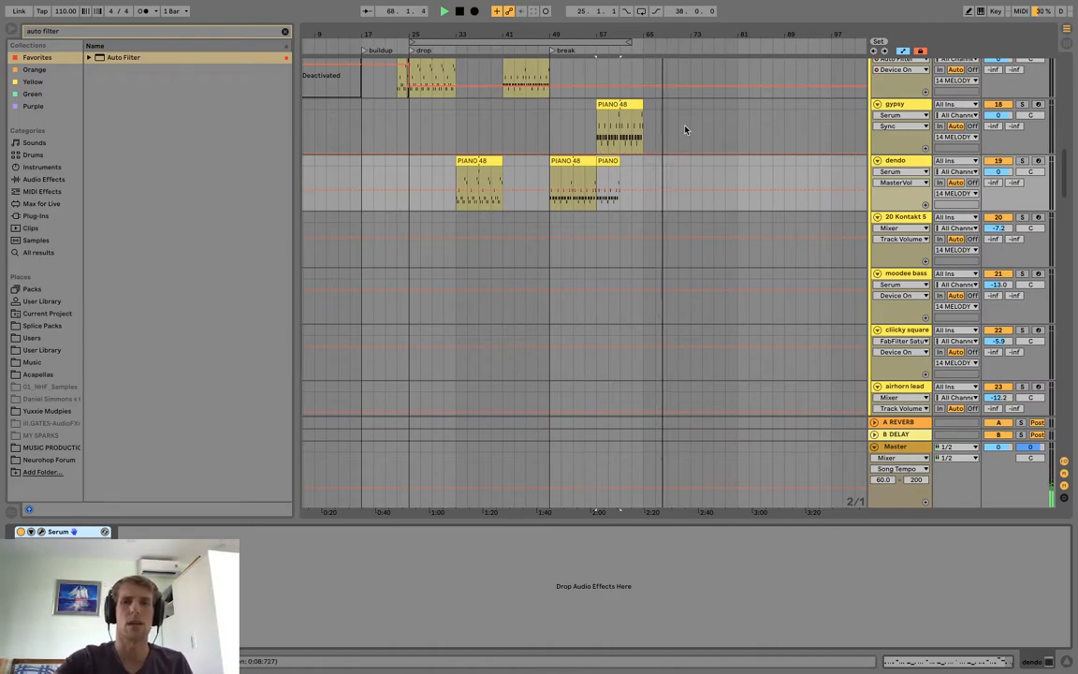
click(41, 531)
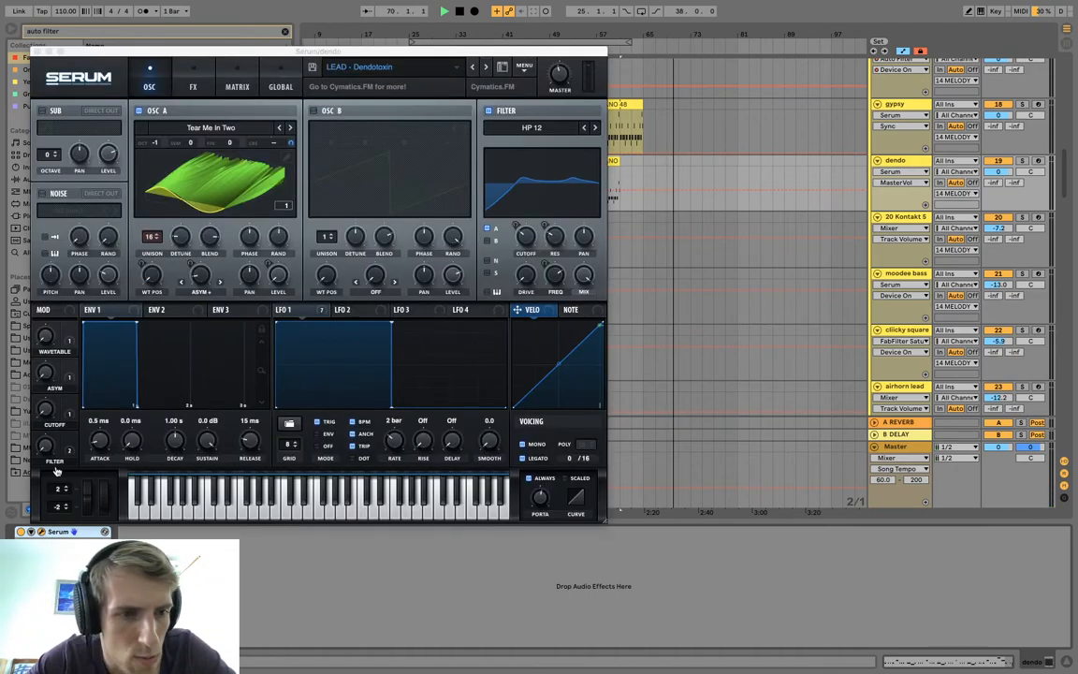
drag(64, 508, 64, 558)
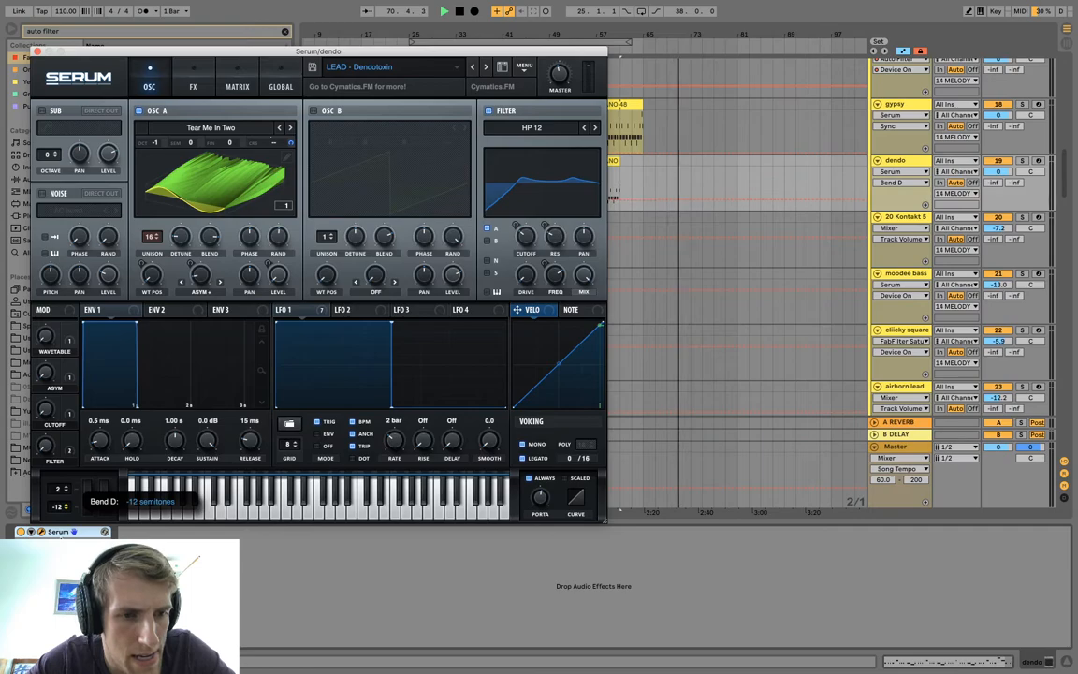
click(36, 52)
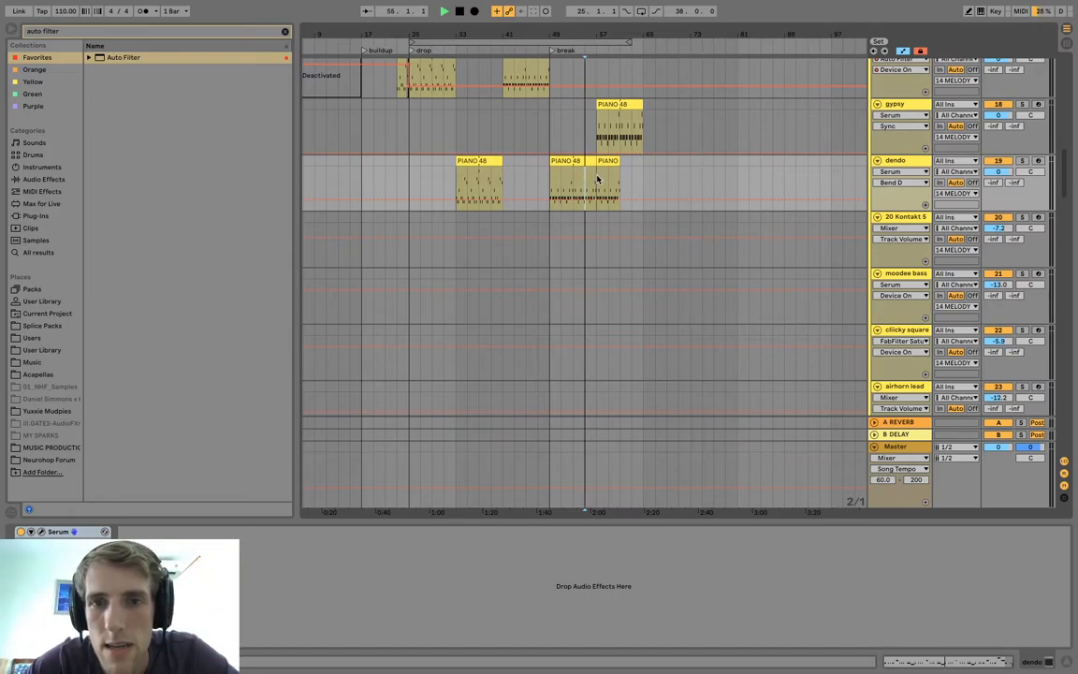
Play back the gypsy clip starting at bar 57.
click(622, 104)
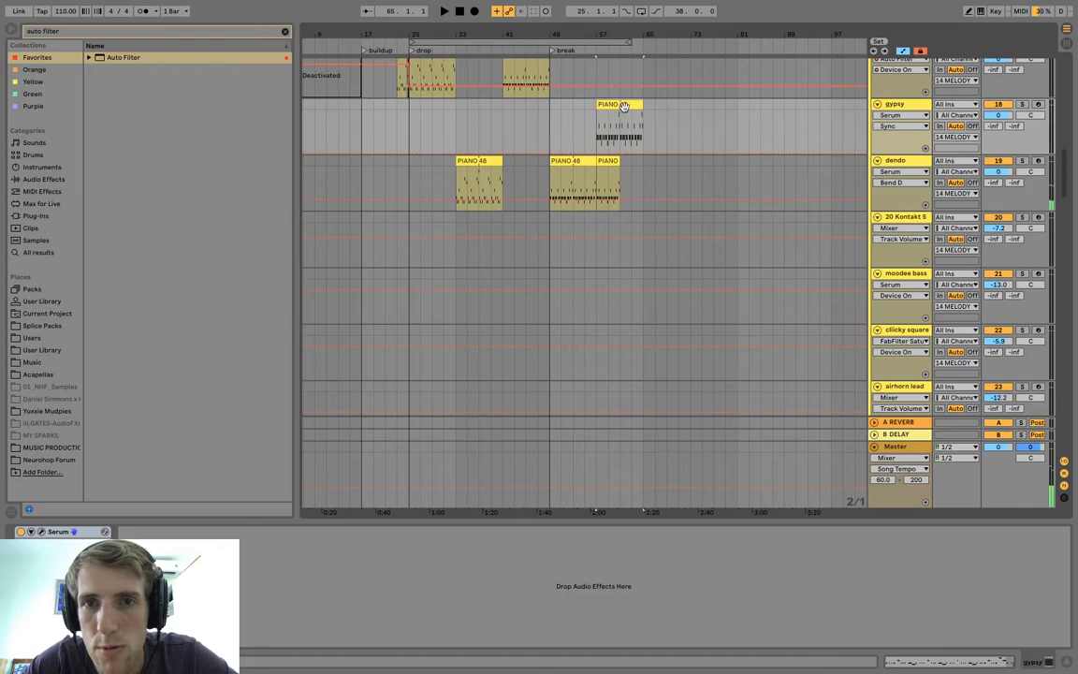
key(space)
key(space)
click(892, 174)
click(895, 192)
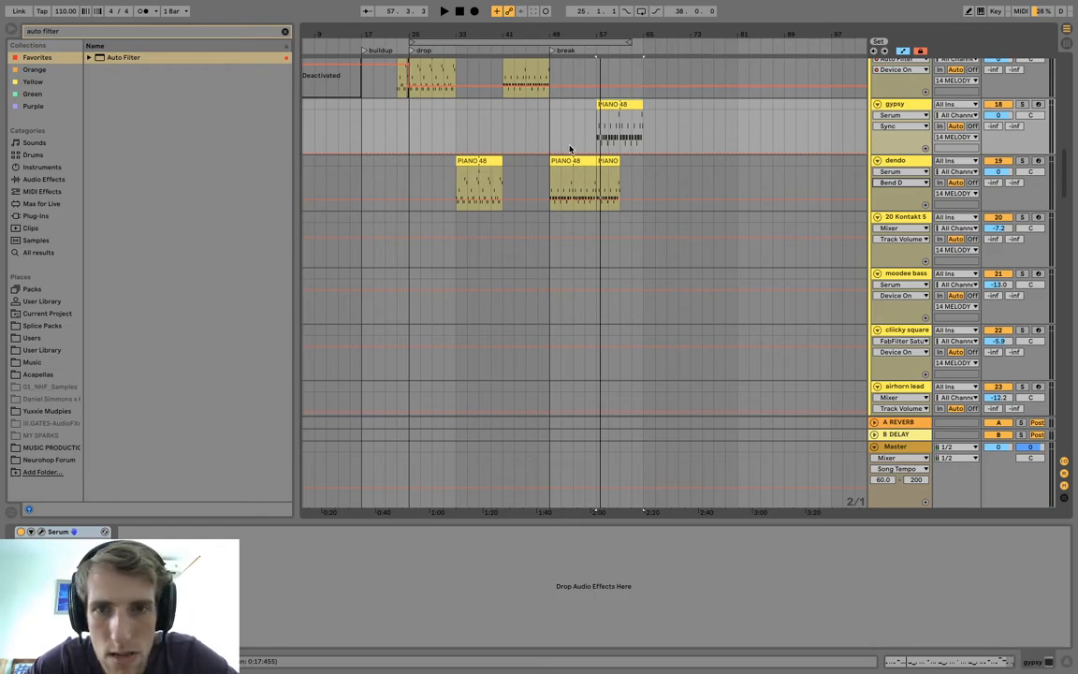
Open the dendo clip at bar 49 and show its MIDI Ctrl Pitch Bend envelope.
double_click(571, 187)
click(176, 339)
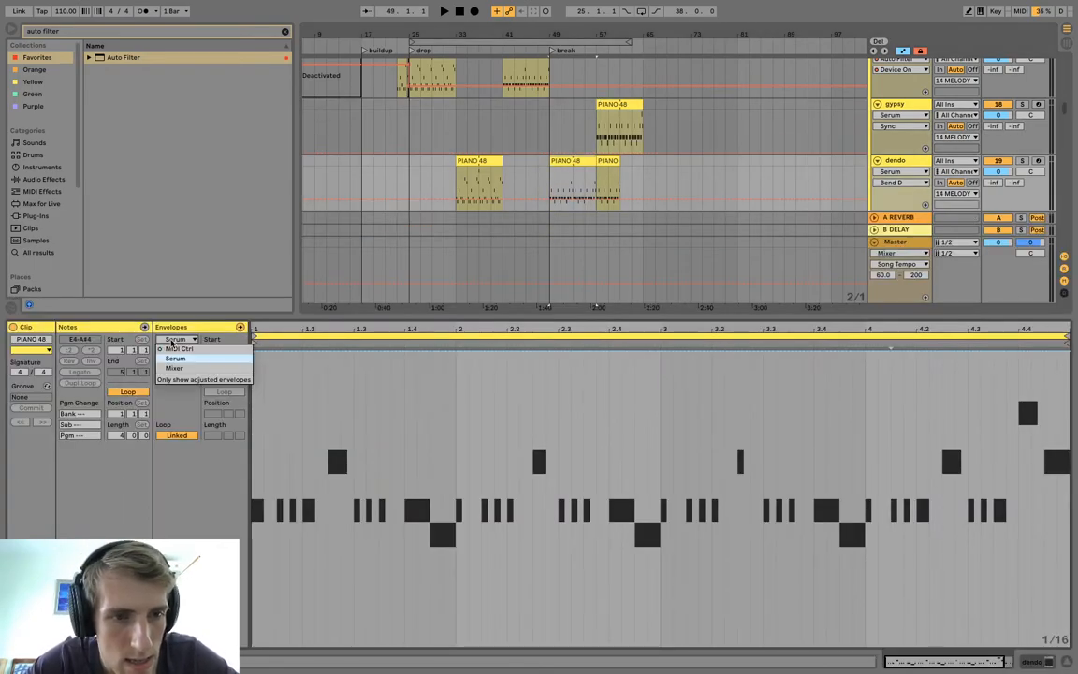
click(175, 349)
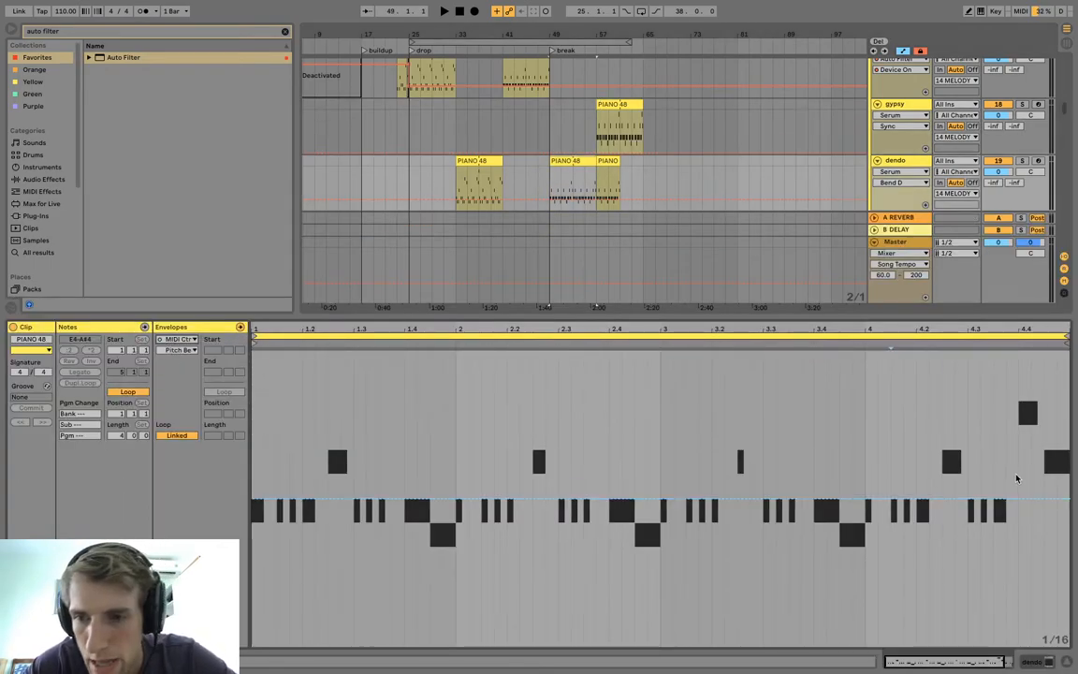
Try to ramp the pitch bend of the unsplit dendo clip at bar 49 down to -8191 over its last bar.
drag(1067, 503, 1038, 648)
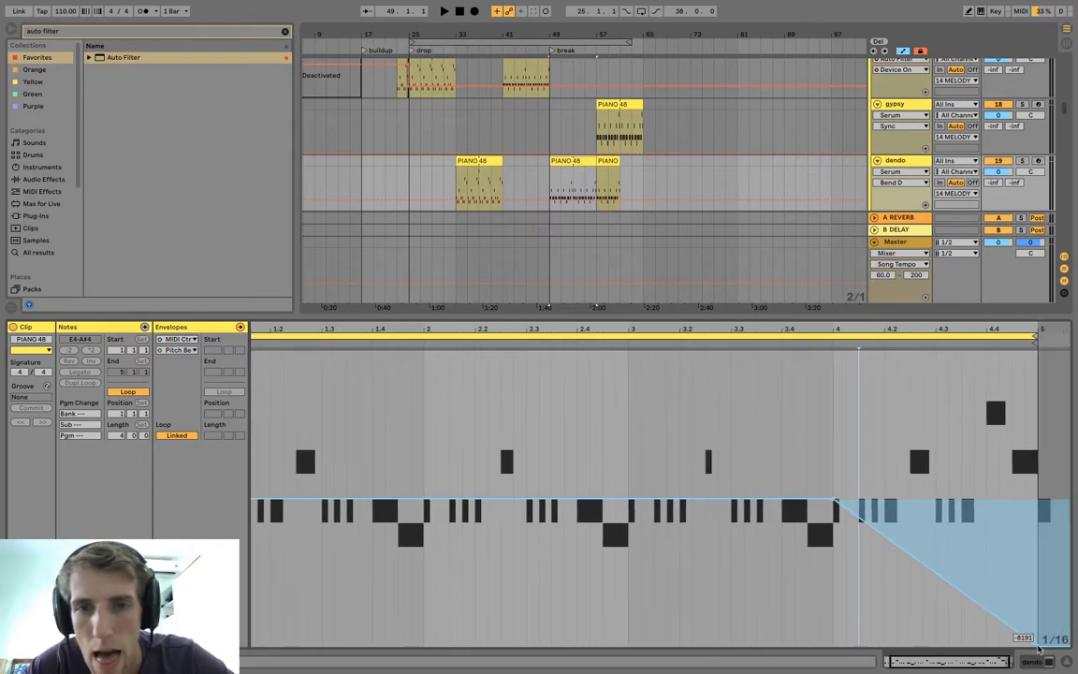
key(space)
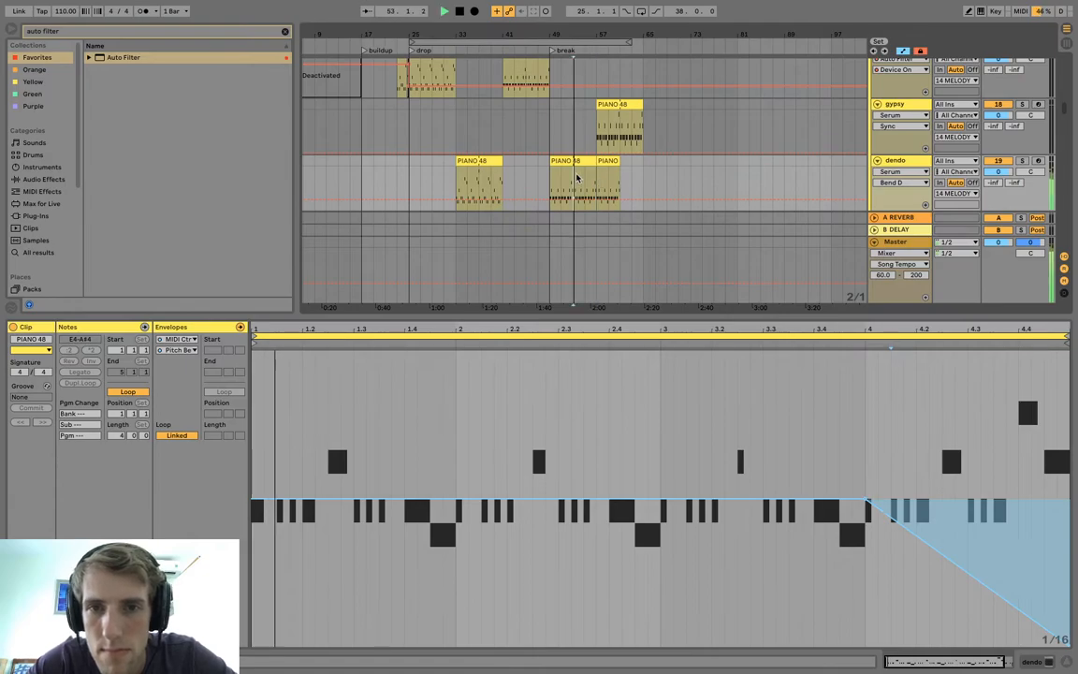
key(ctrl+z)
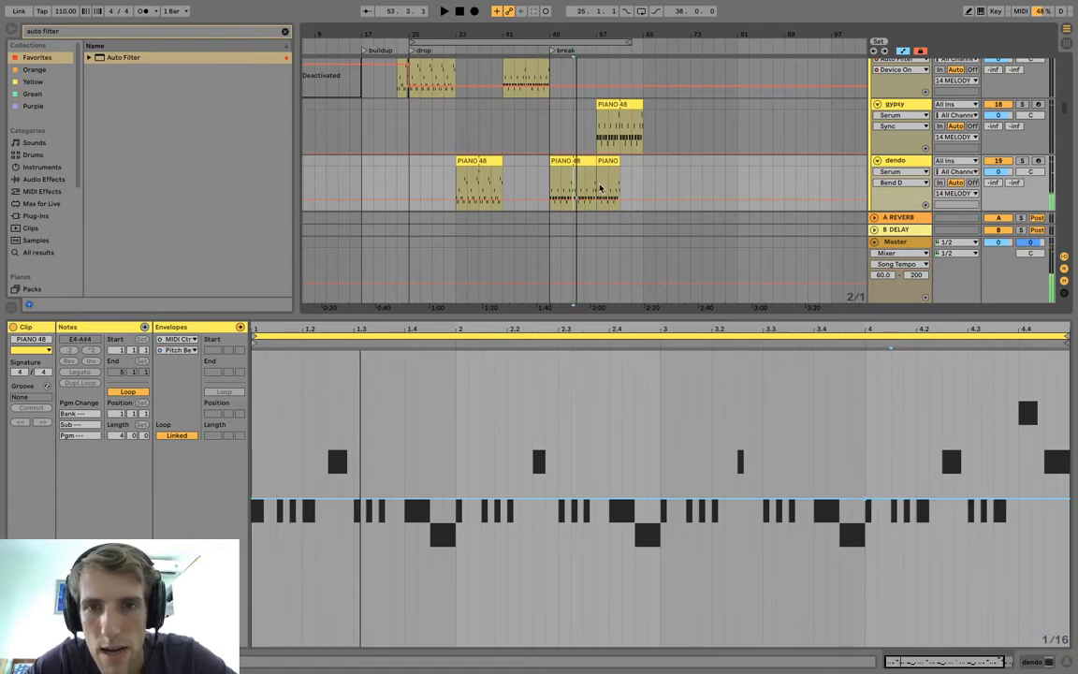
Split the dendo clip at bar 53 and ramp the second half's pitch bend down to its minimum over the last bar.
key(space)
drag(598, 187, 575, 162)
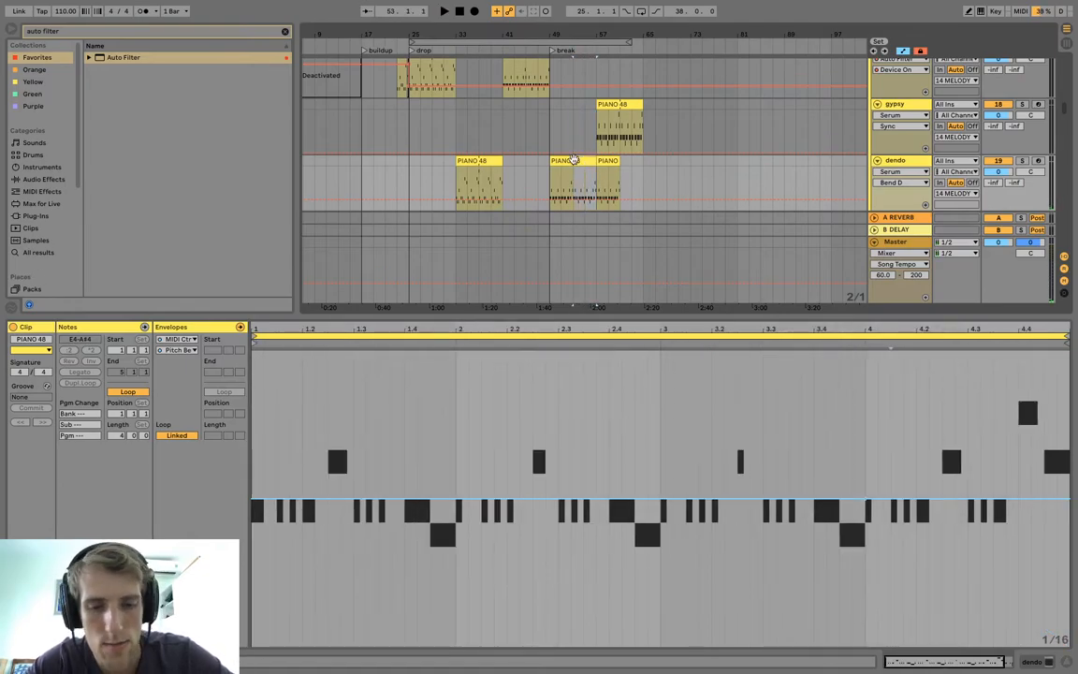
drag(1041, 506, 1070, 645)
key(space)
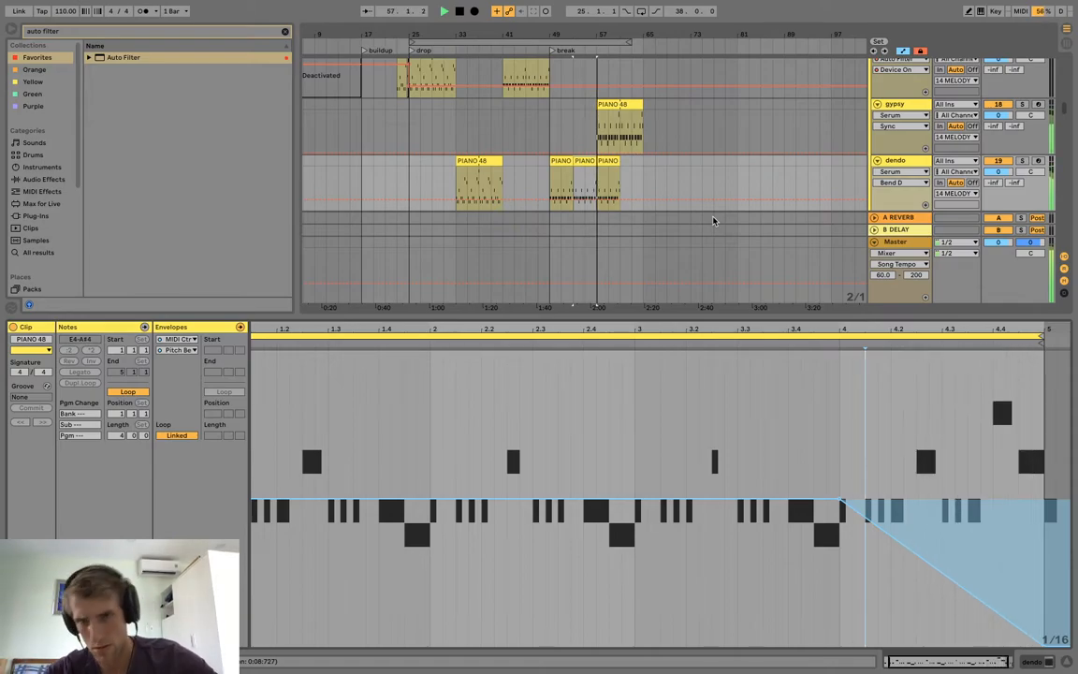
Lower the track volumes of gypsy to -4.3 dB and dendo to -3.2 dB.
click(614, 164)
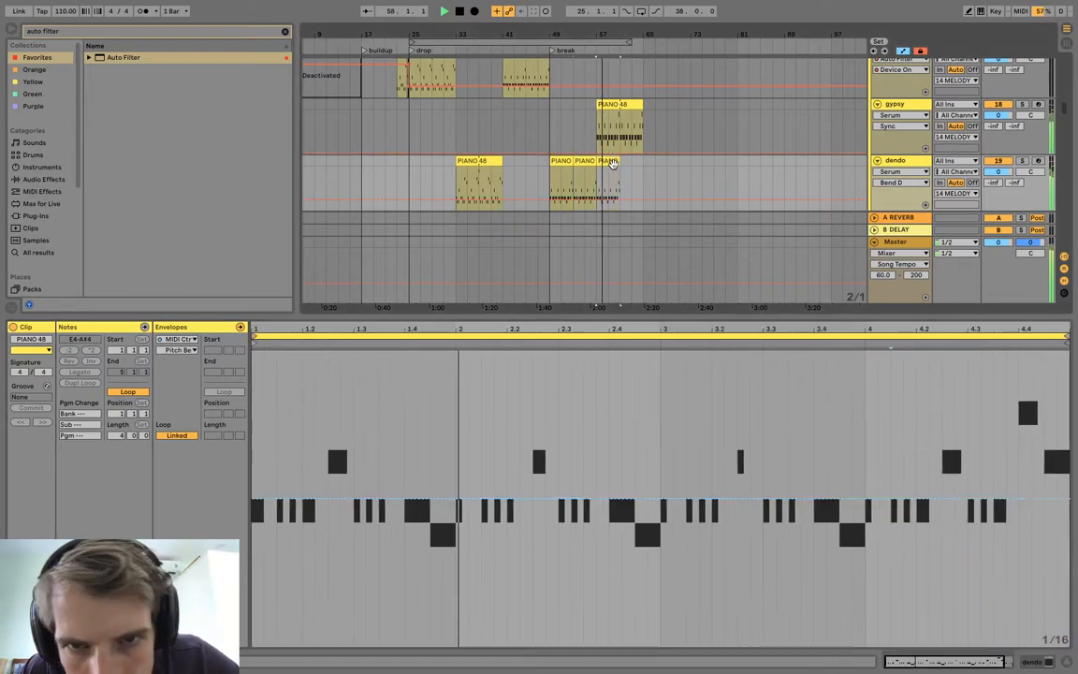
scroll(614, 166, up, 2)
scroll(614, 163, up, 2)
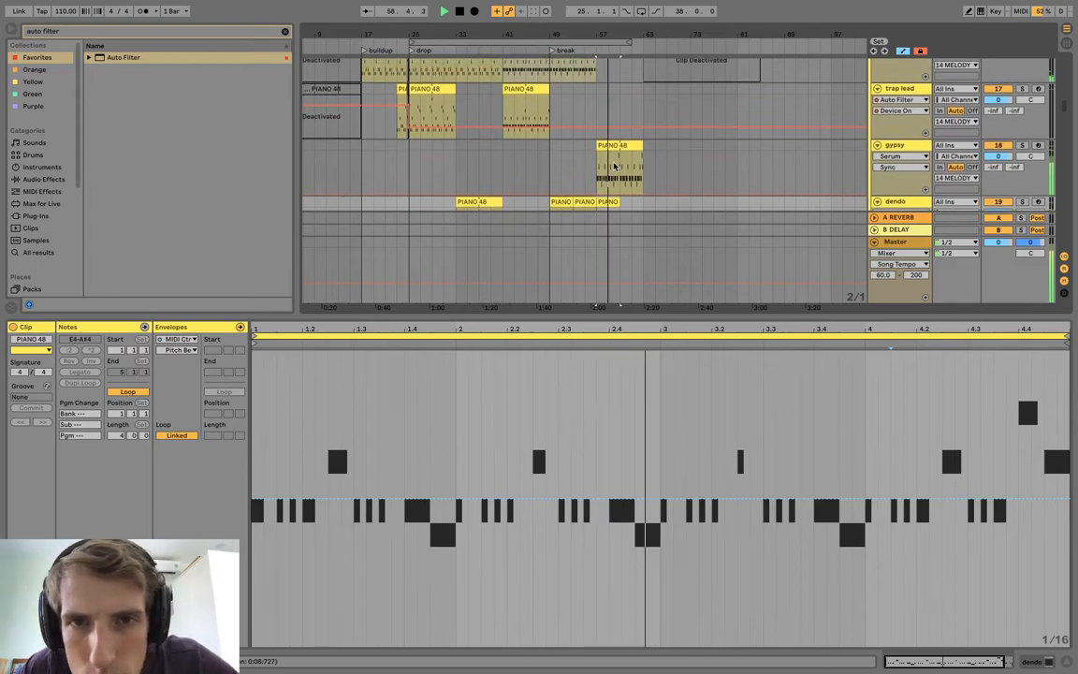
click(999, 154)
scroll(1003, 154, down, 2)
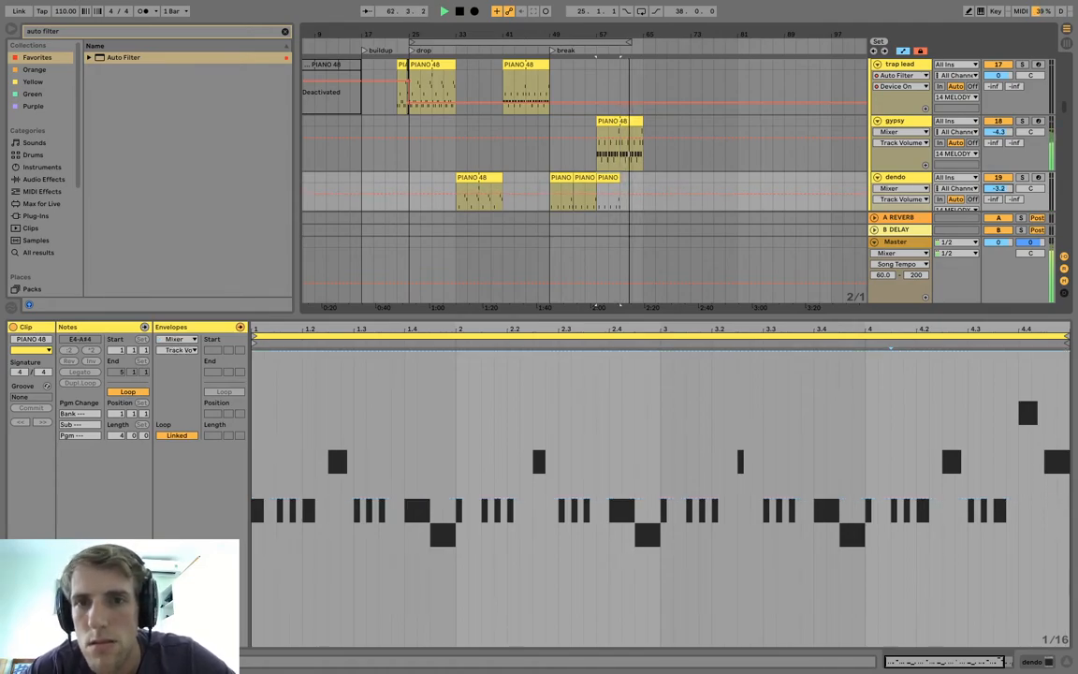
Split the gypsy clip at bar 61 and select its second half.
click(624, 120)
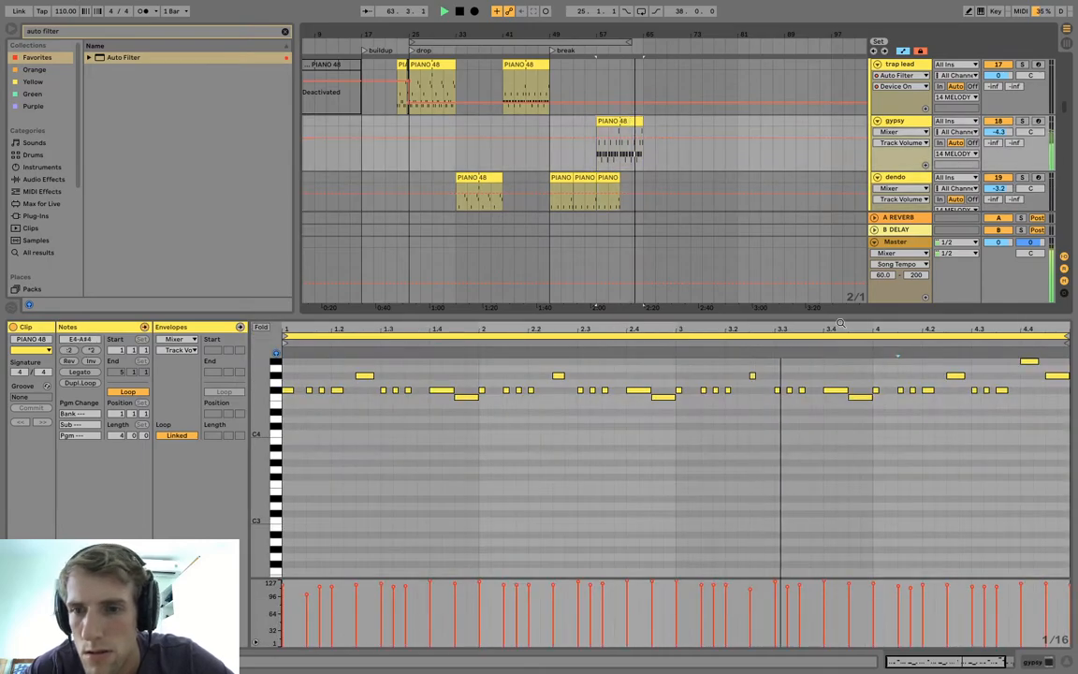
key(space)
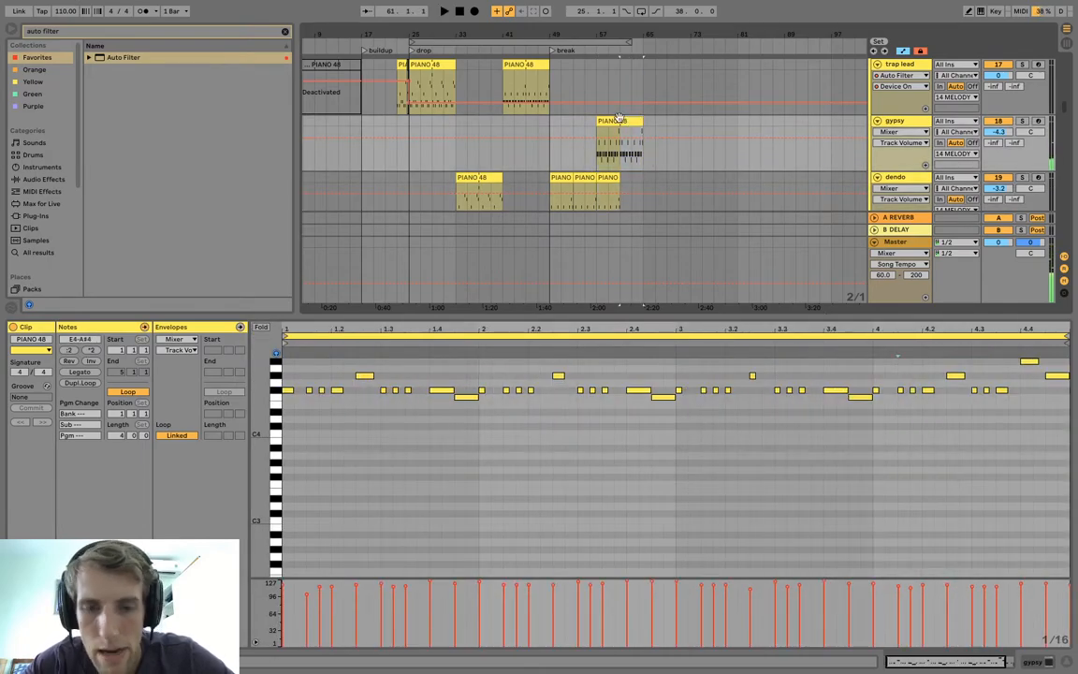
click(635, 121)
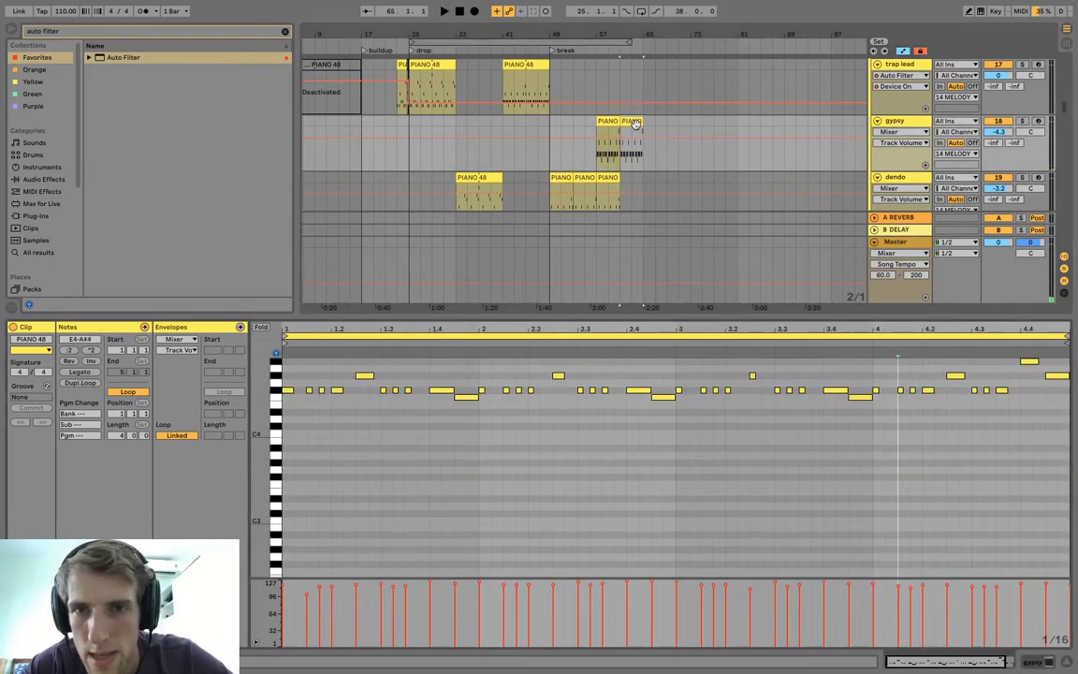
Set the pitch bend up range of the gypsy track's Serum to 12 semitones.
click(905, 121)
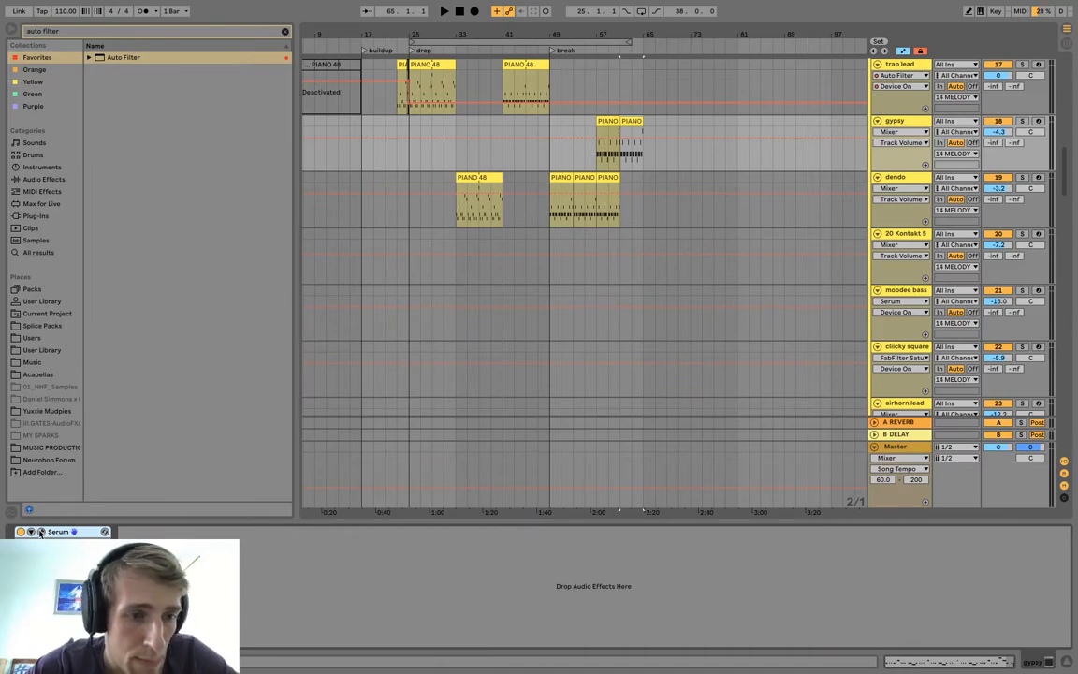
click(41, 532)
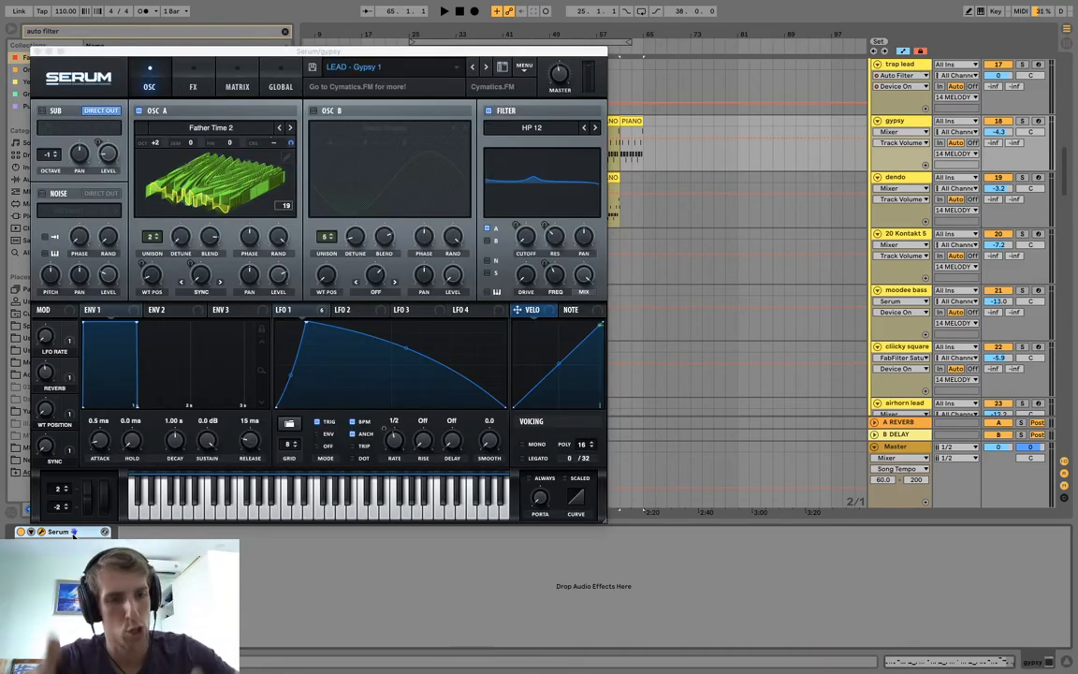
drag(58, 489, 64, 456)
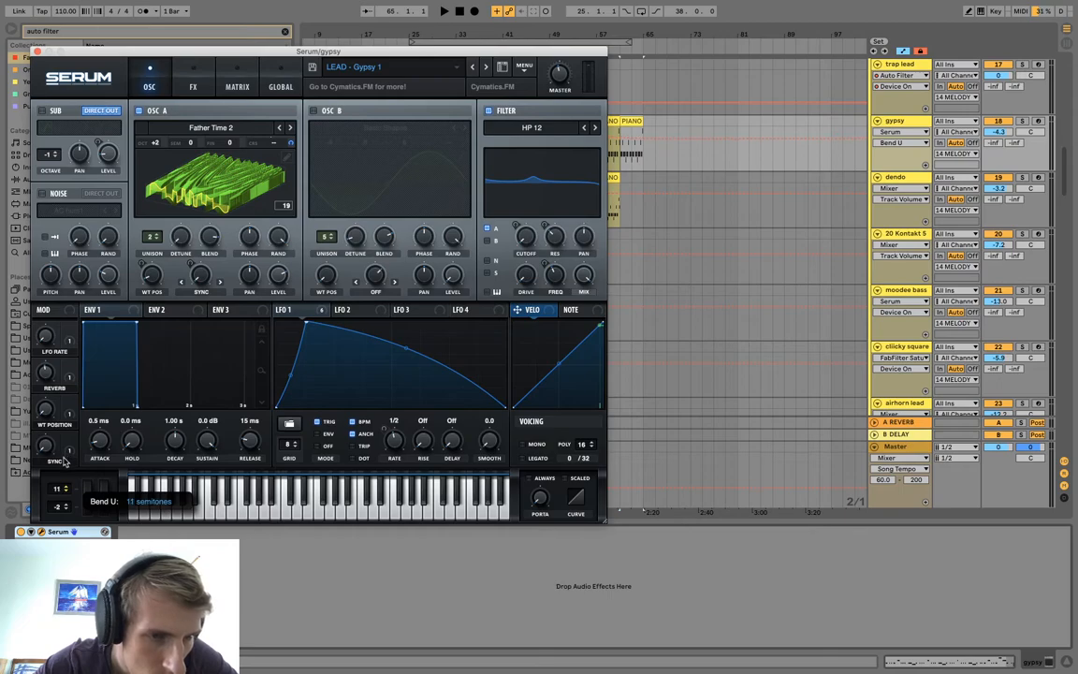
click(36, 52)
Ramp the MIDI pitch bend of the gypsy clip at bar 61 up to its maximum over the last bar.
double_click(631, 119)
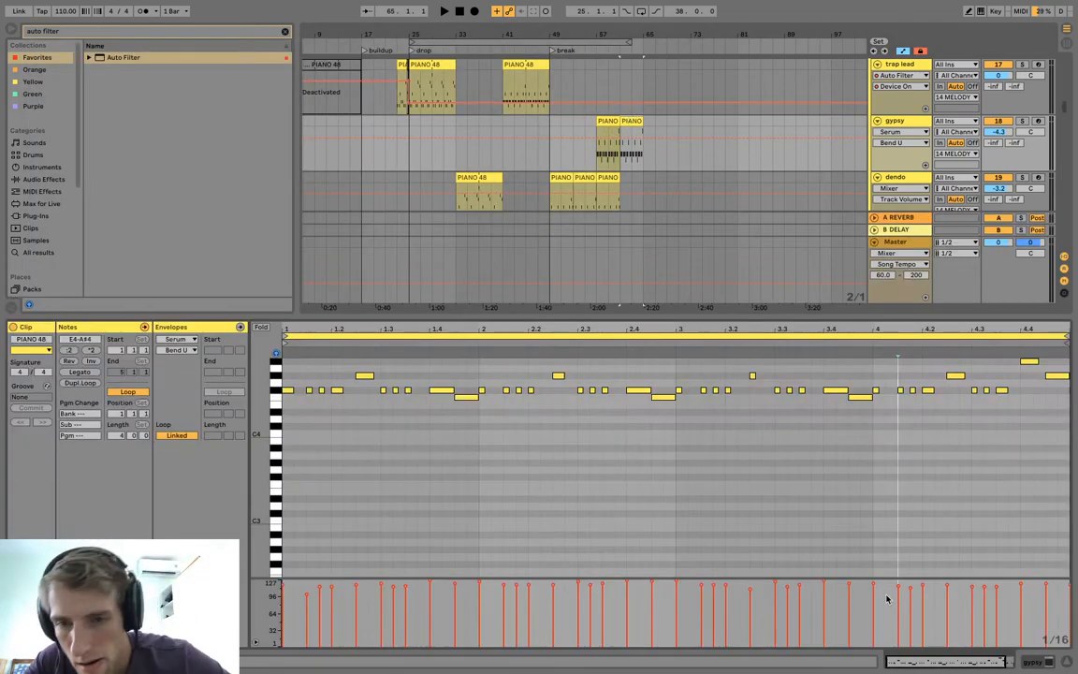
click(187, 340)
click(187, 349)
click(869, 499)
drag(1037, 501, 1043, 356)
key(space)
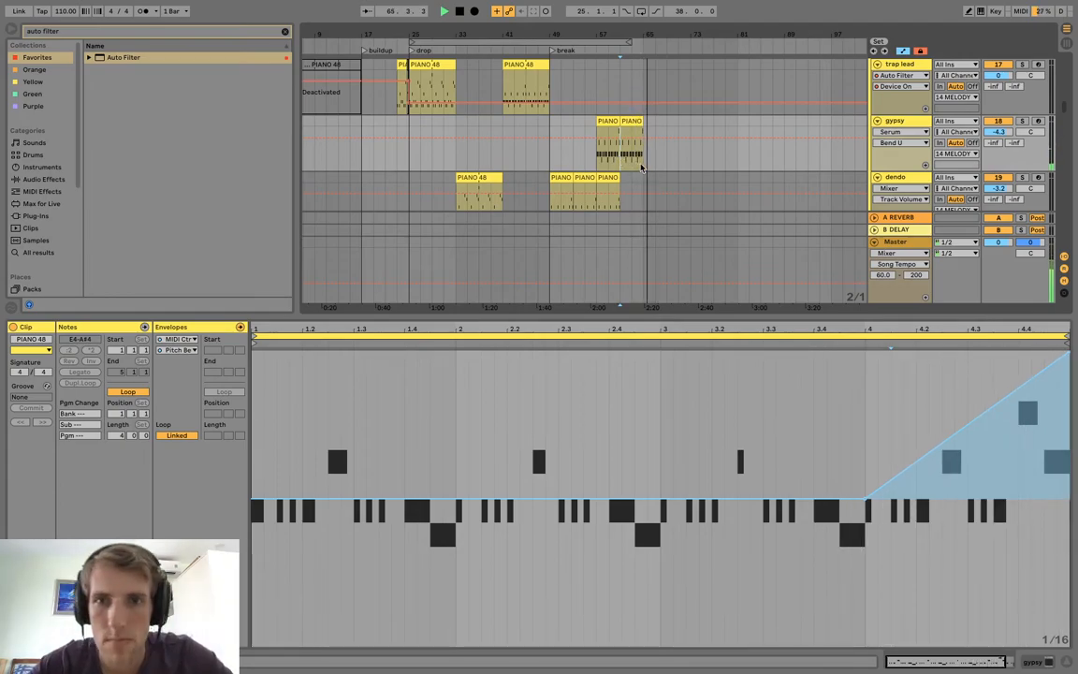
Insert an empty two-bar MIDI clip on the Main Beat track at bar 65 and bring its kick and snare rows into view.
scroll(617, 160, down, 8)
click(640, 158)
scroll(640, 157, up, 15)
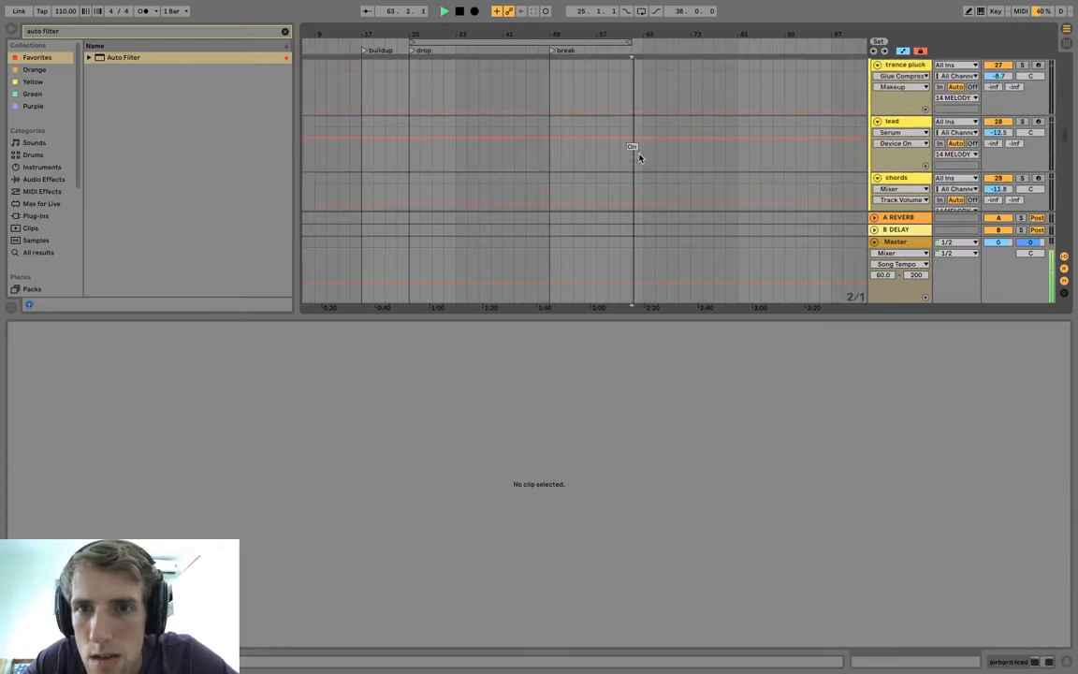
key(space)
scroll(638, 155, down, 1)
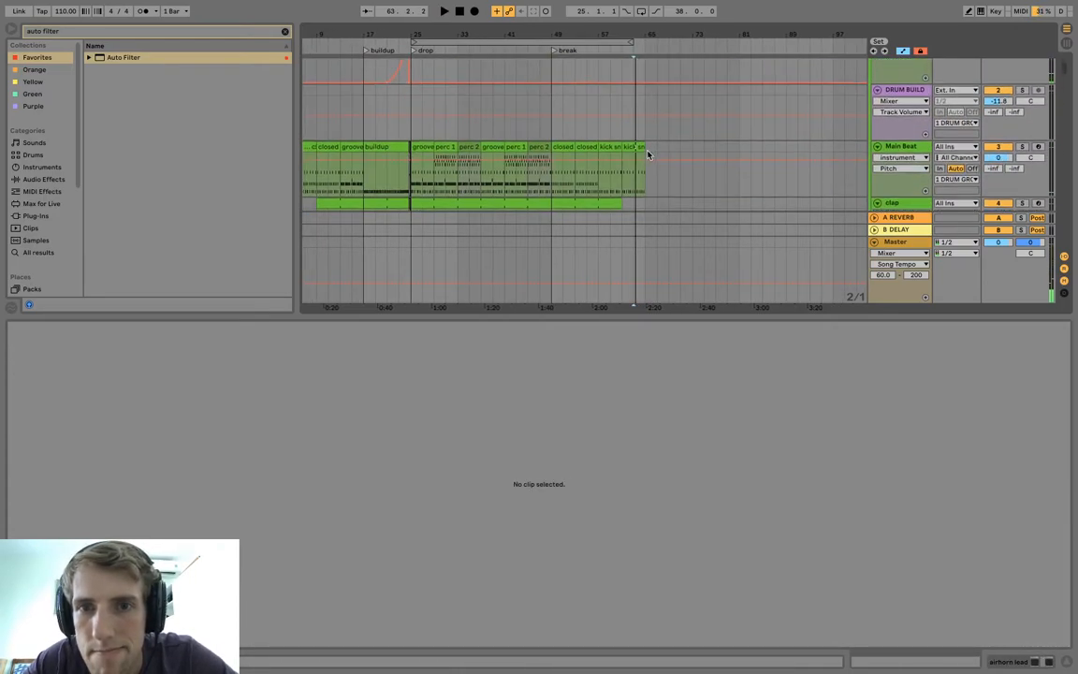
click(645, 152)
drag(652, 152, 660, 153)
key(super+shift+m)
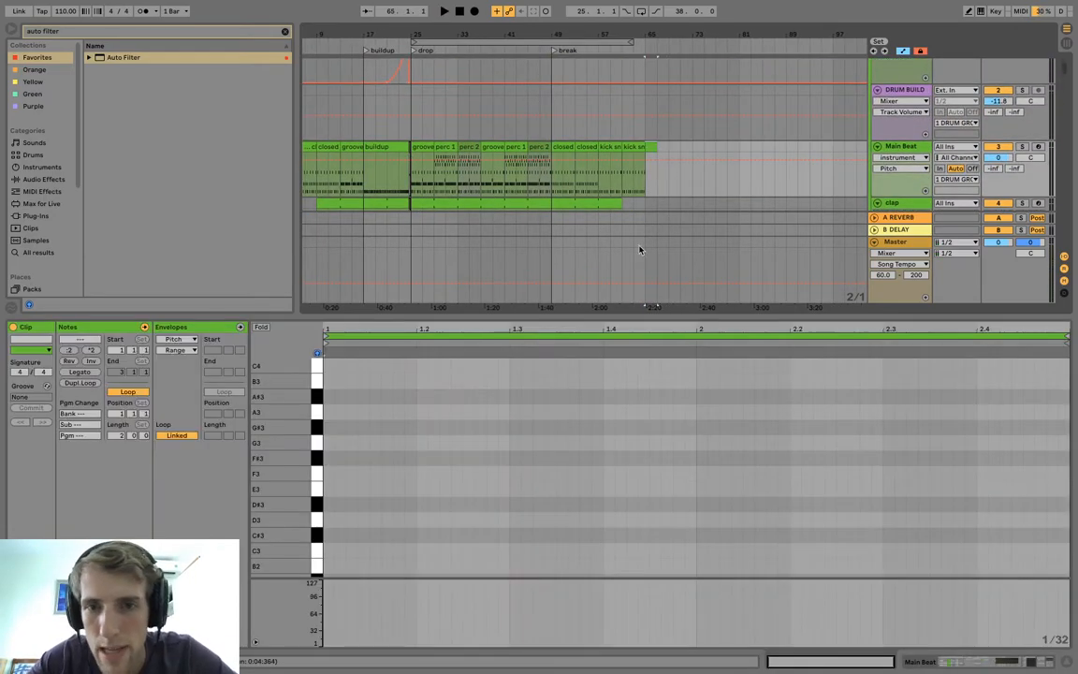
scroll(338, 481, down, 10)
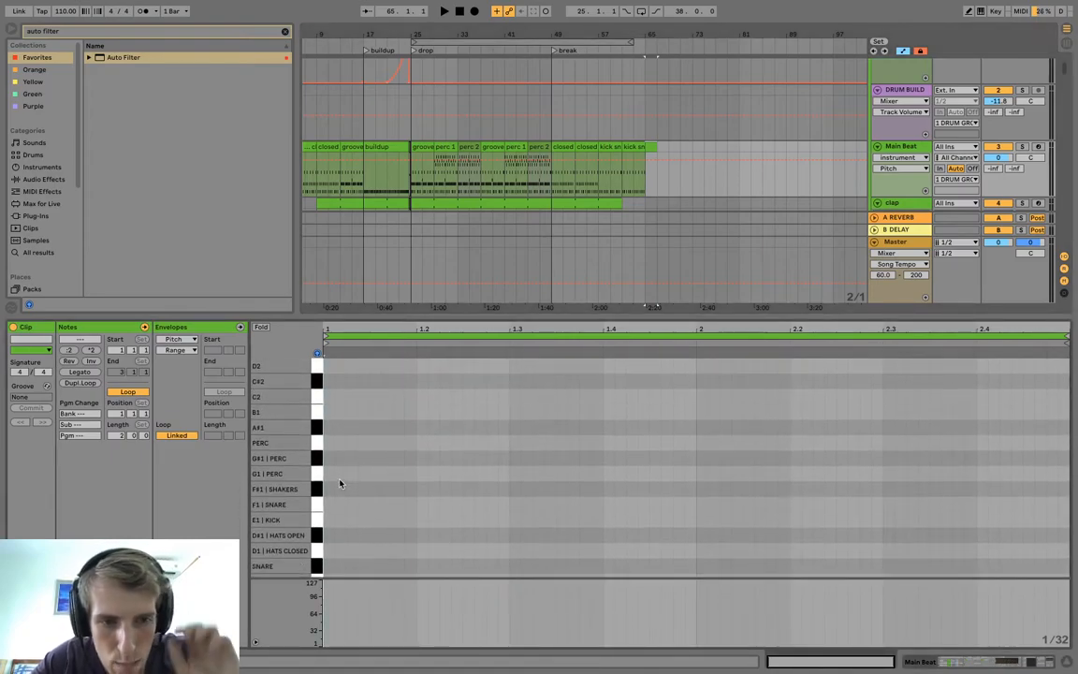
scroll(340, 483, up, 1)
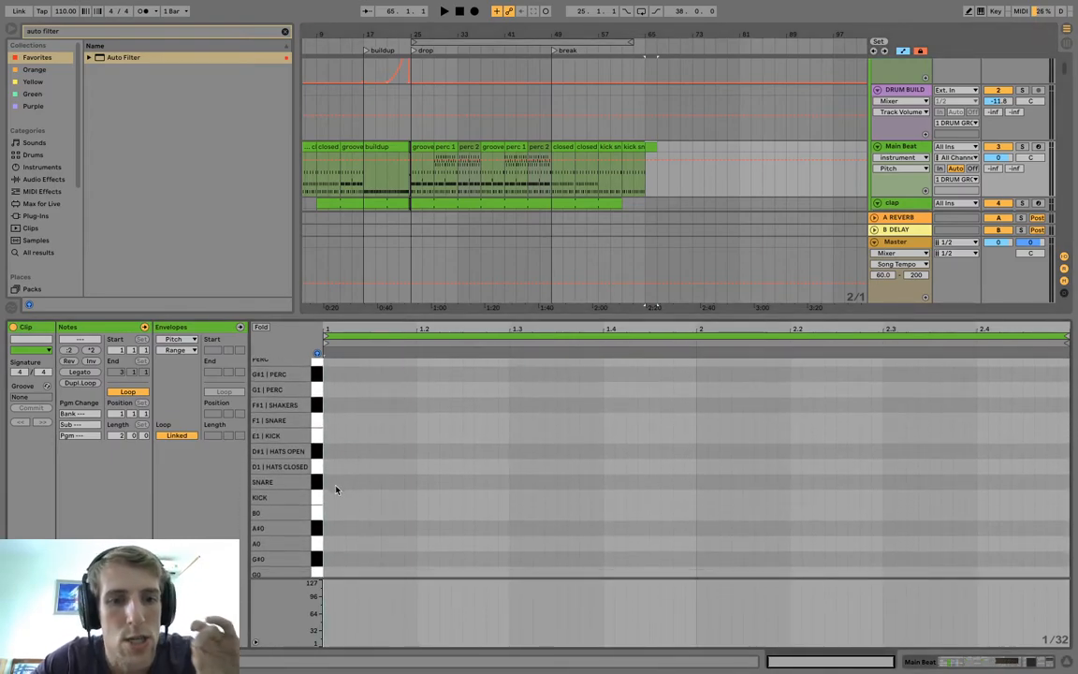
Add one kick note on the first beat of the two-bar Main Beat clip at bar 65 and listen to the transition.
double_click(329, 497)
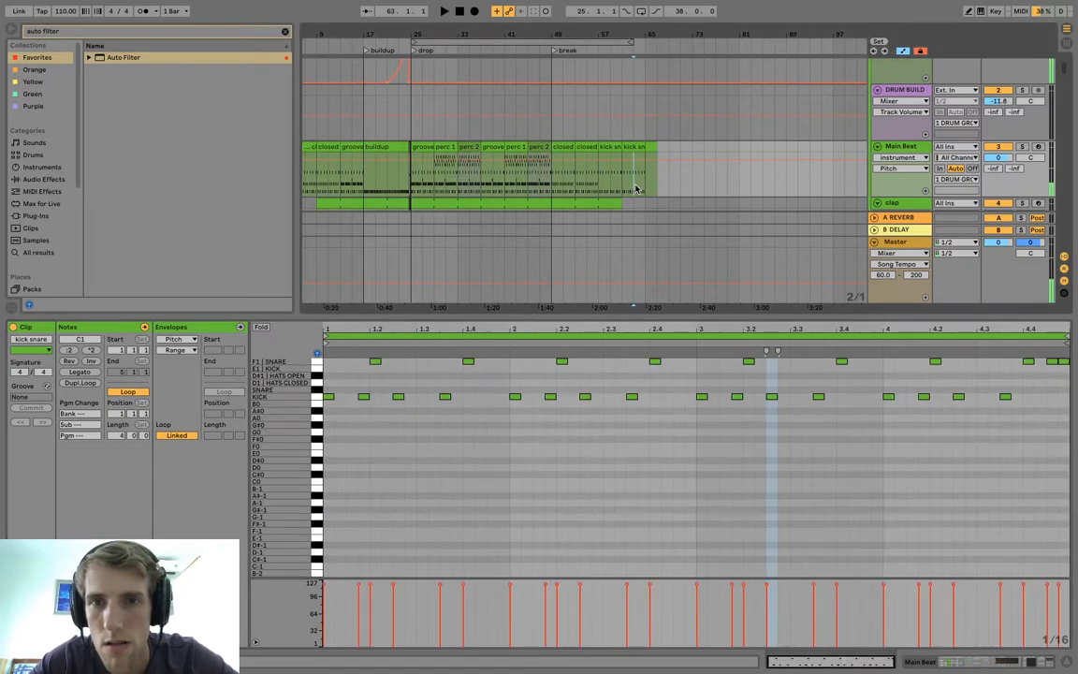
drag(669, 30, 670, 56)
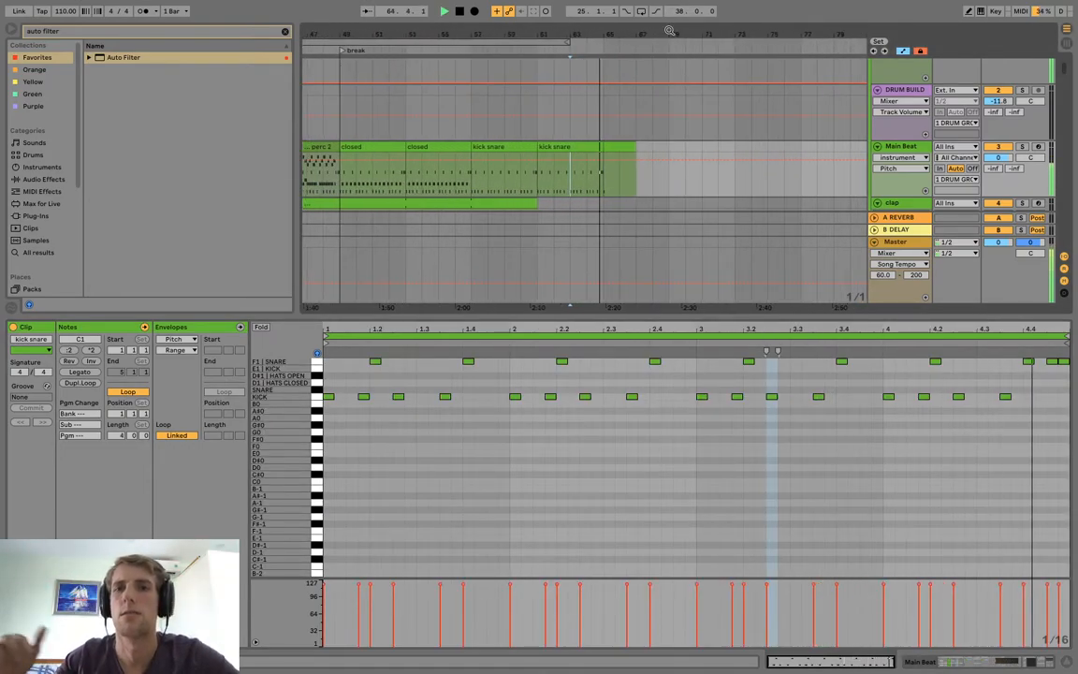
click(621, 147)
key(space)
Insert an audio track below the CRASHES track and search all browser results for "impact".
scroll(795, 140, down, 10)
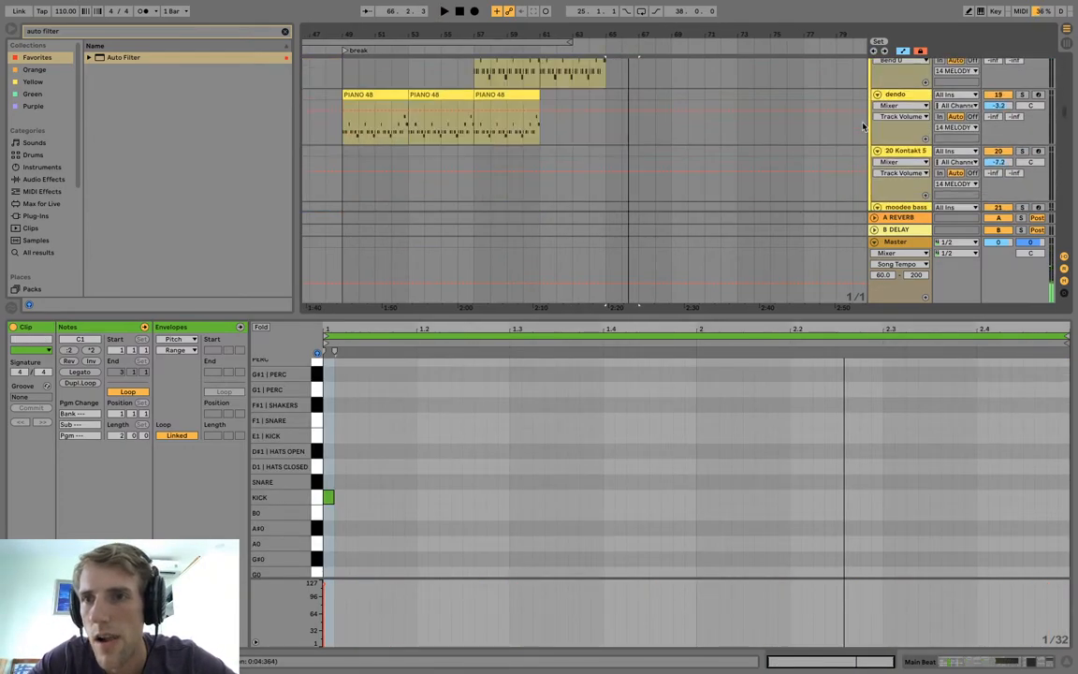
scroll(863, 125, down, 8)
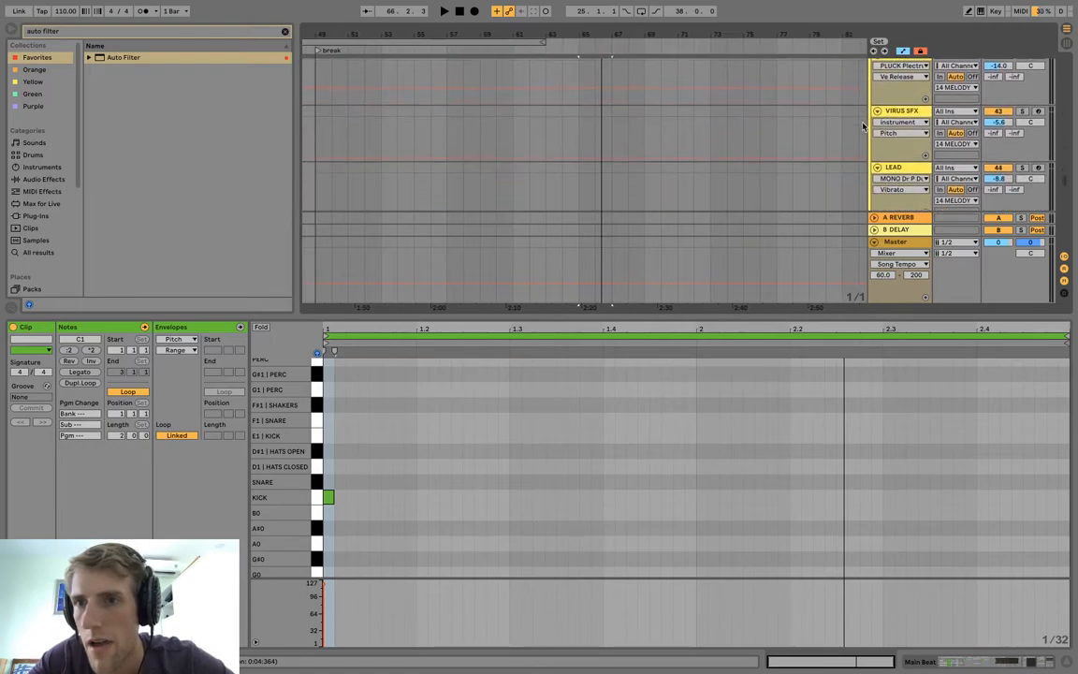
click(897, 115)
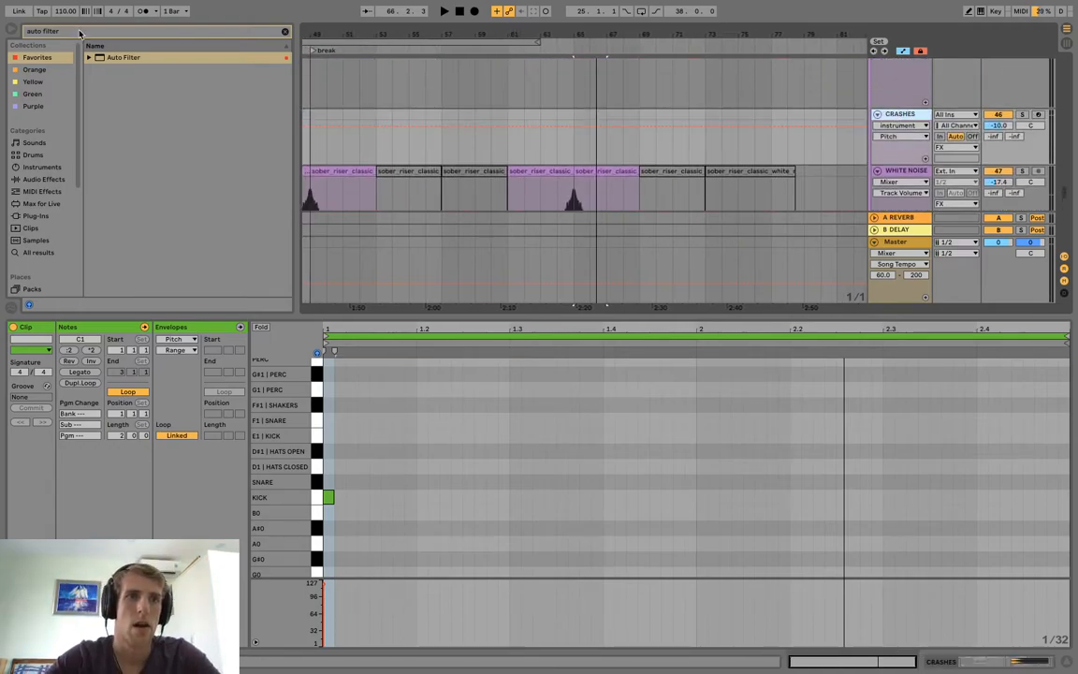
double_click(77, 32)
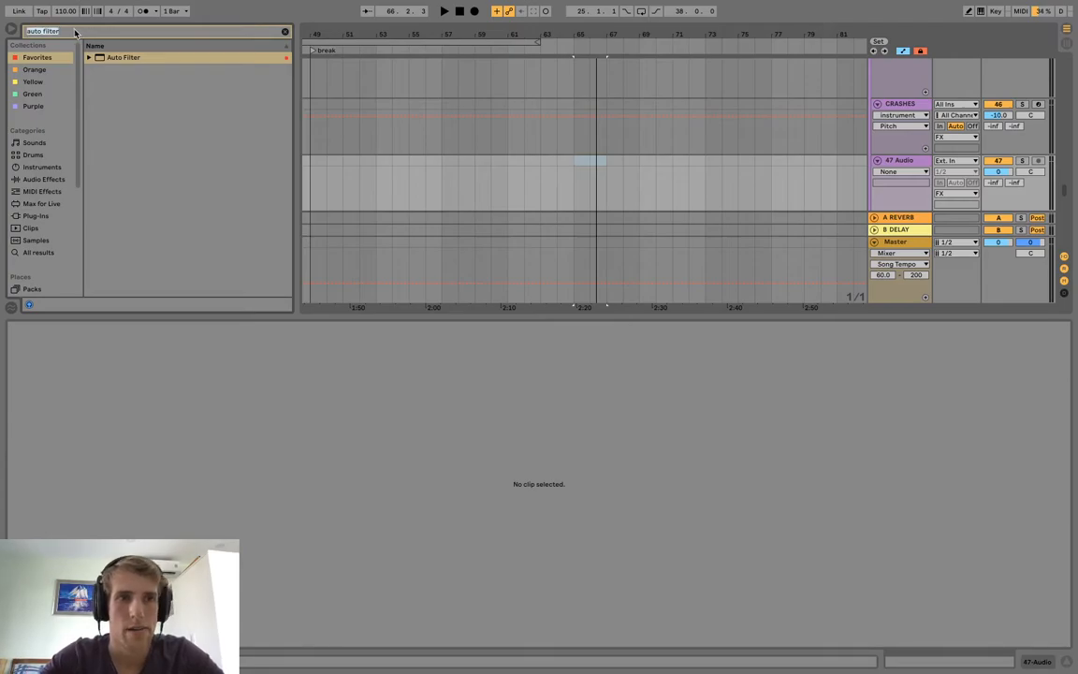
text(im)
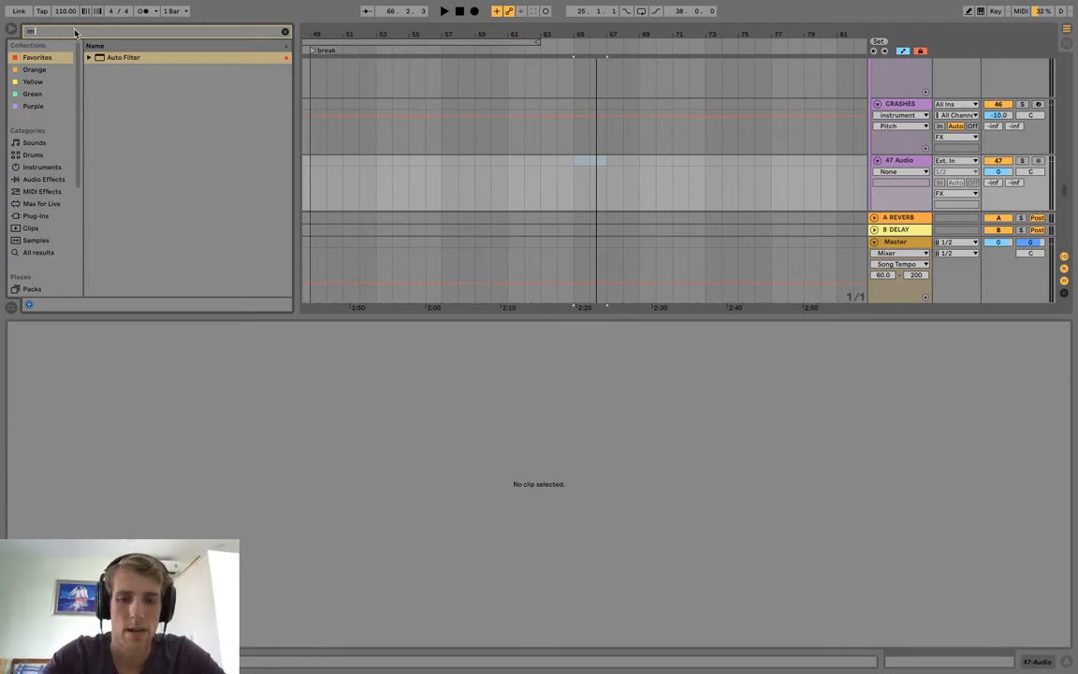
text(pact)
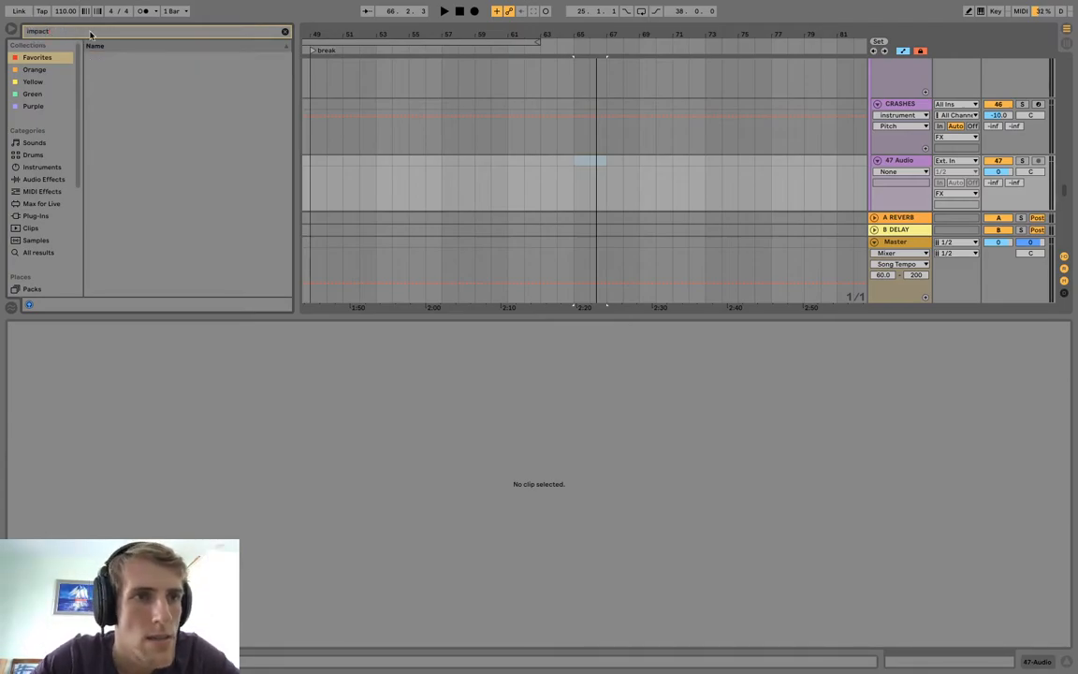
click(37, 253)
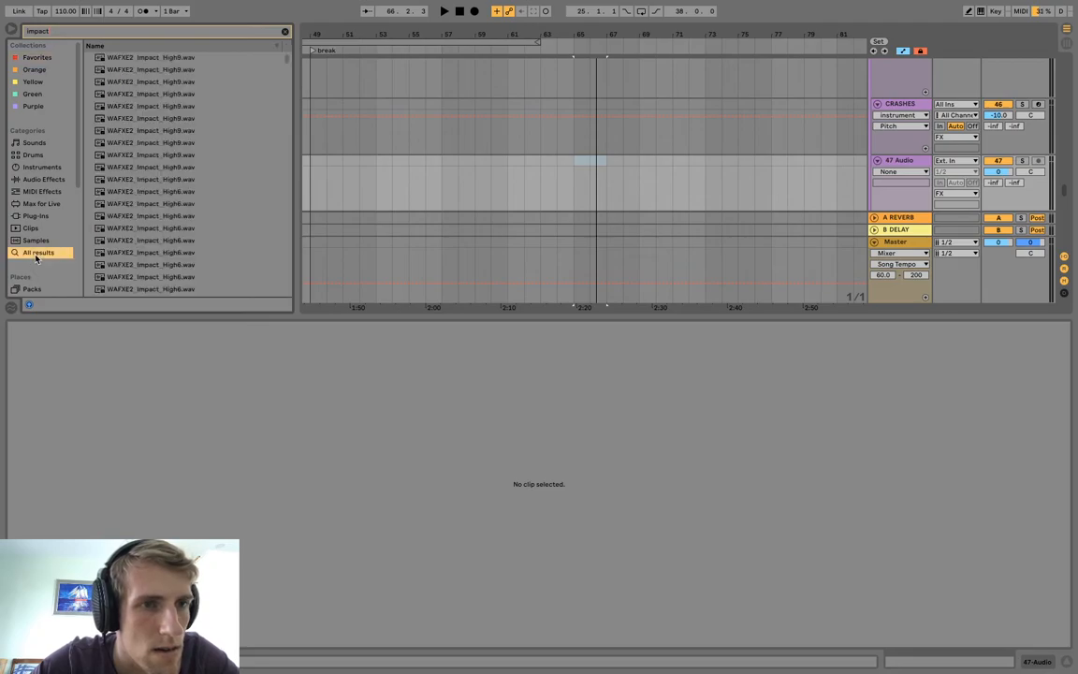
Audition the WAFXE2 Impact and VAD1 FX Impacts & Bombs samples to find a hit for the end of the break.
click(151, 169)
click(148, 253)
scroll(148, 253, down, 3)
click(148, 224)
click(133, 235)
click(135, 245)
scroll(137, 248, down, 5)
click(137, 257)
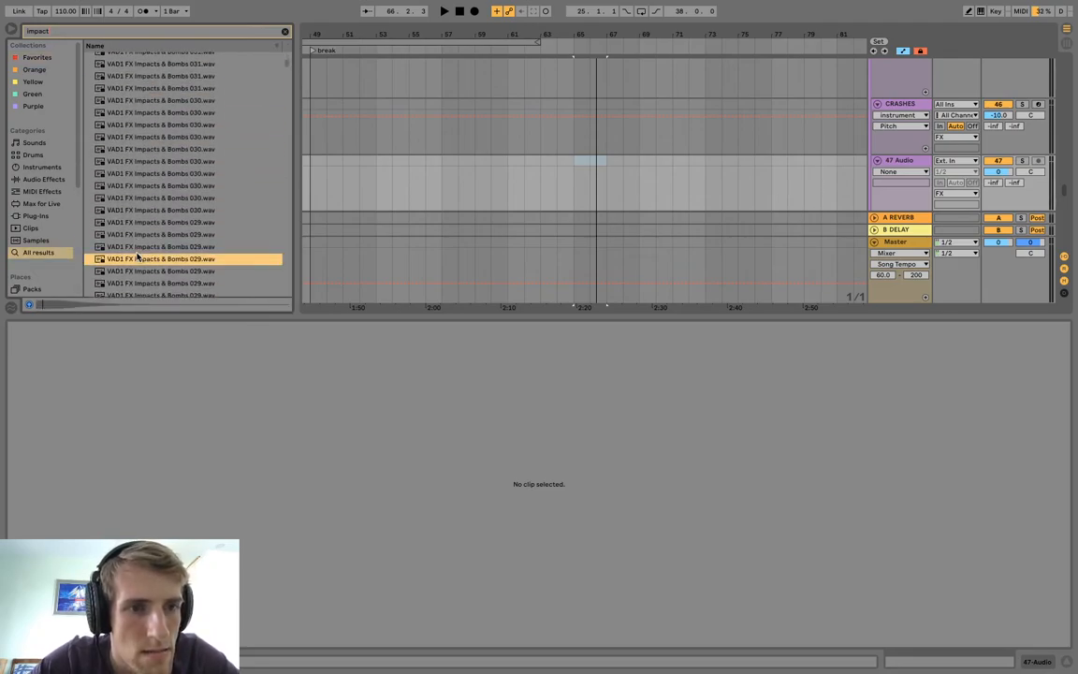
click(155, 246)
scroll(172, 128, up, 4)
click(172, 129)
scroll(173, 145, up, 3)
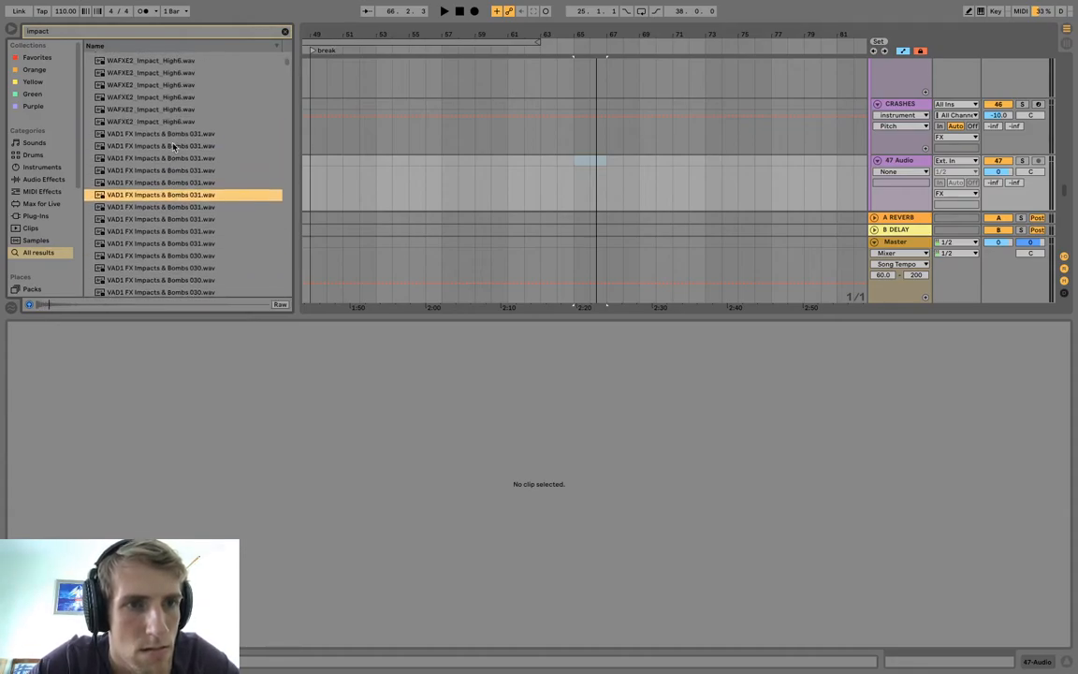
click(169, 129)
click(165, 143)
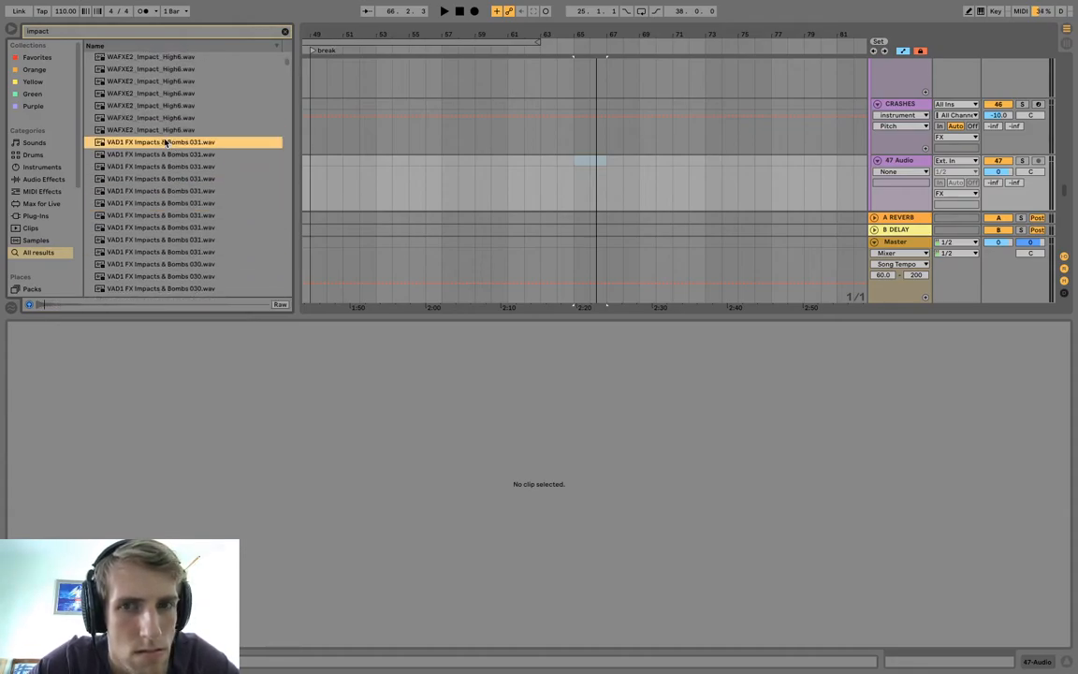
Place VAD1 FX Impacts & Bombs 031.wav at bar 65 on the new audio track, set its volume to -7.2 dB, and audition it.
mouse_move(708, 192)
mouse_down()
mouse_move(626, 182)
mouse_move(640, 186)
mouse_move(582, 161)
mouse_up()
click(612, 177)
key(space)
key(space)
click(556, 173)
key(space)
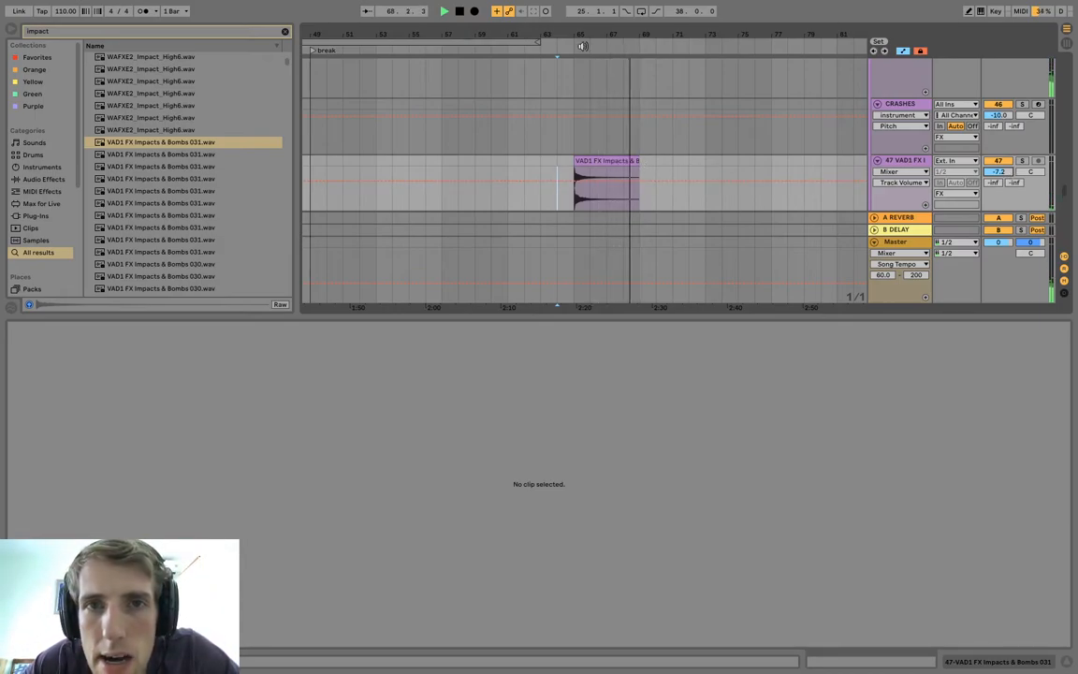
Hide the detail view and listen through the arrangement from the intro with all tracks in overview.
drag(577, 35, 658, 29)
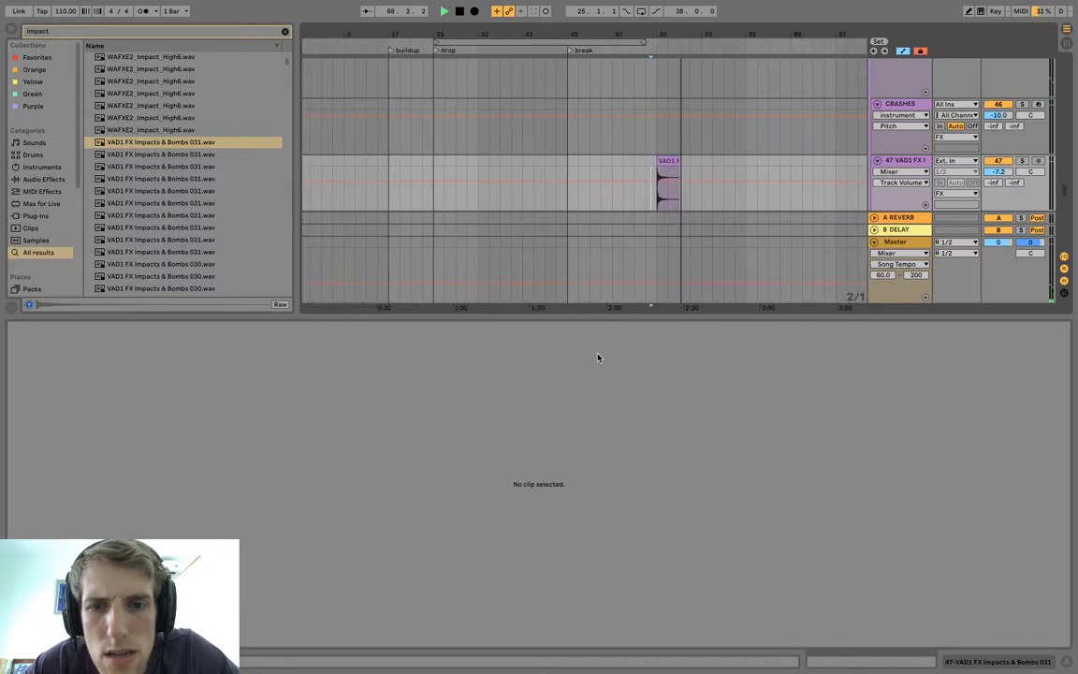
click(1066, 665)
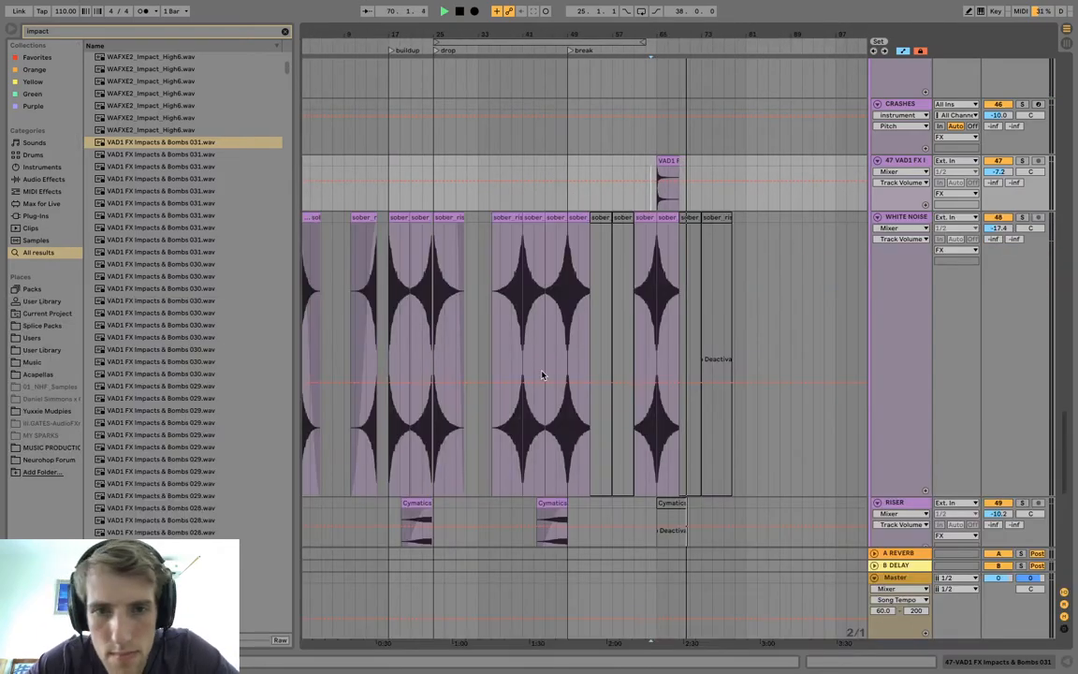
scroll(541, 375, up, 15)
scroll(541, 374, up, 15)
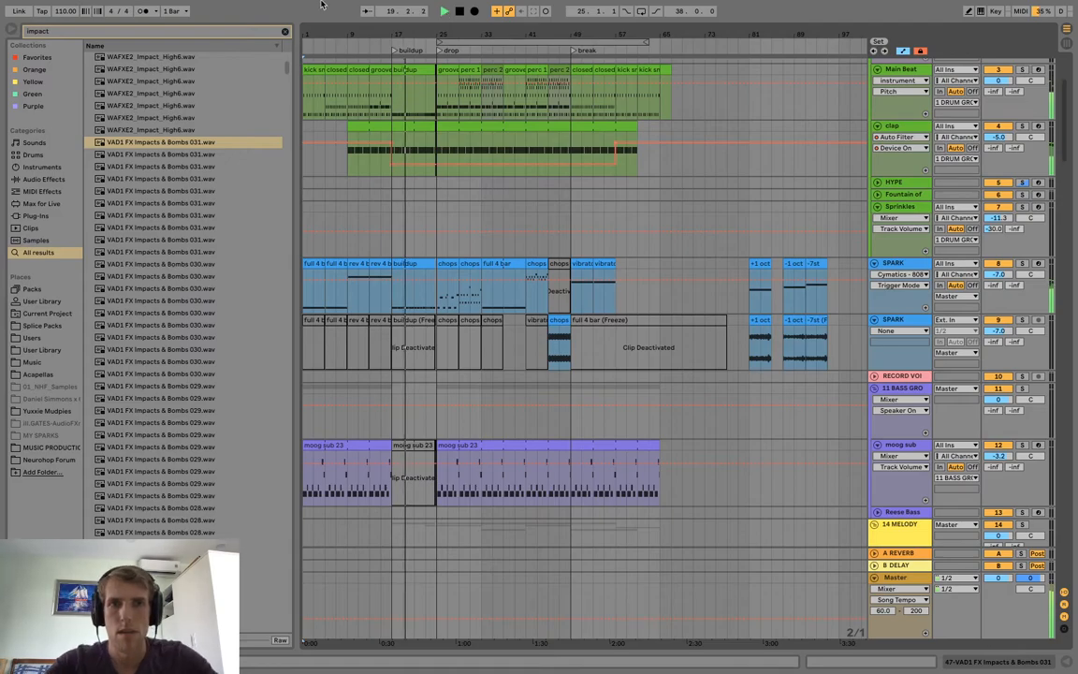
Set the trap lead track's volume to -1.8 dB while the drop plays.
drag(422, 35, 421, 117)
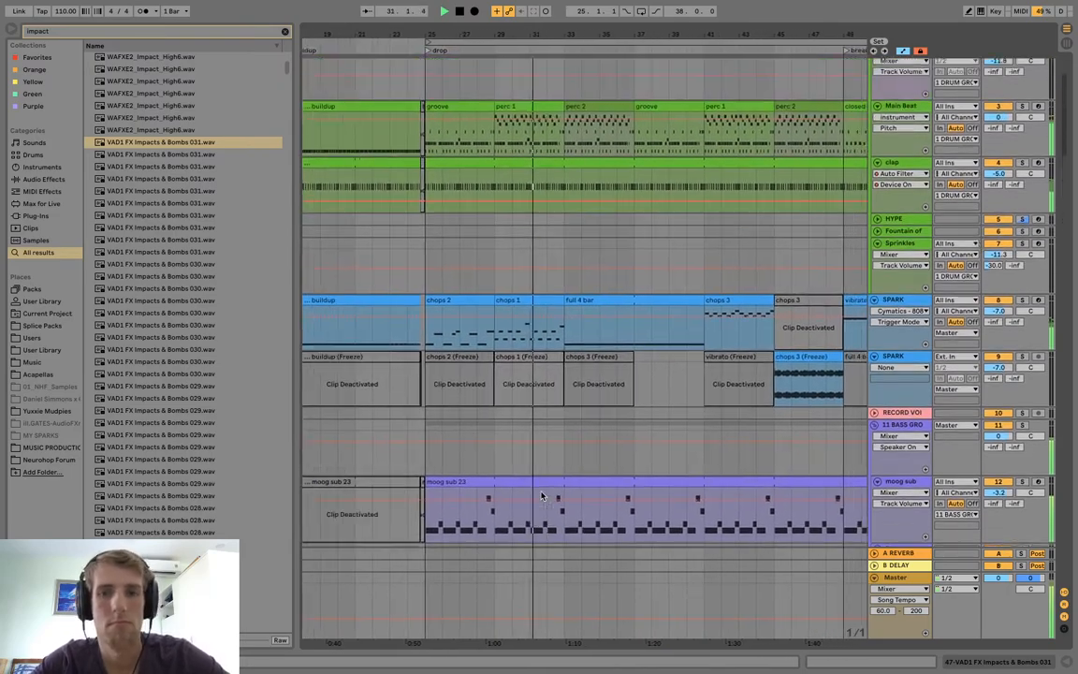
scroll(541, 496, down, 10)
scroll(541, 496, up, 2)
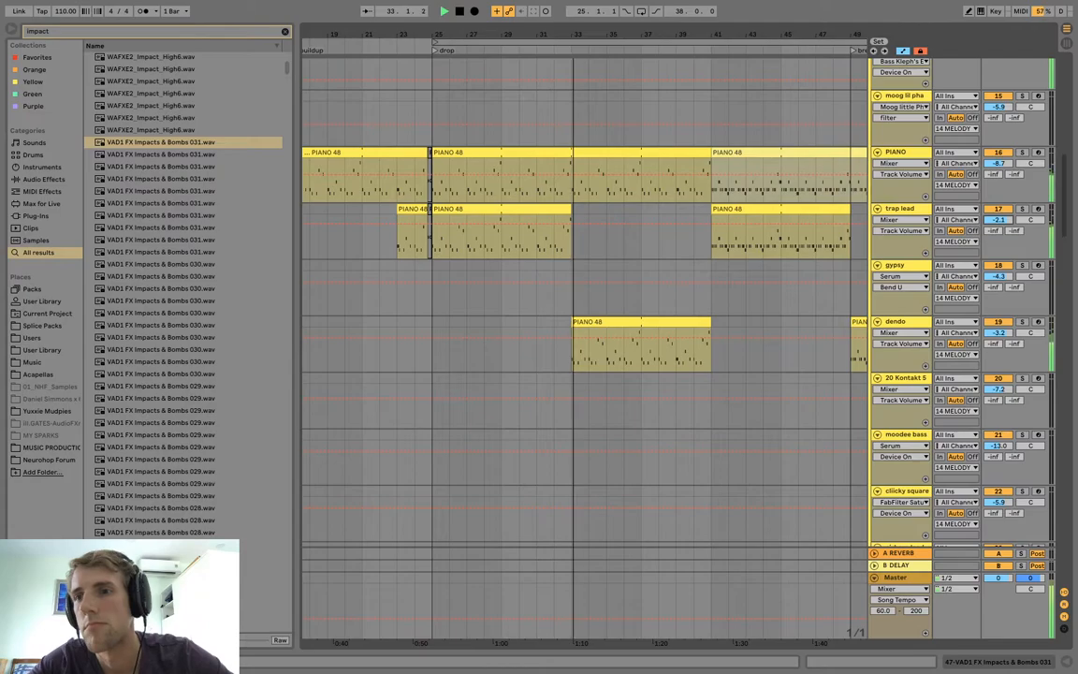
drag(1007, 221, 1008, 218)
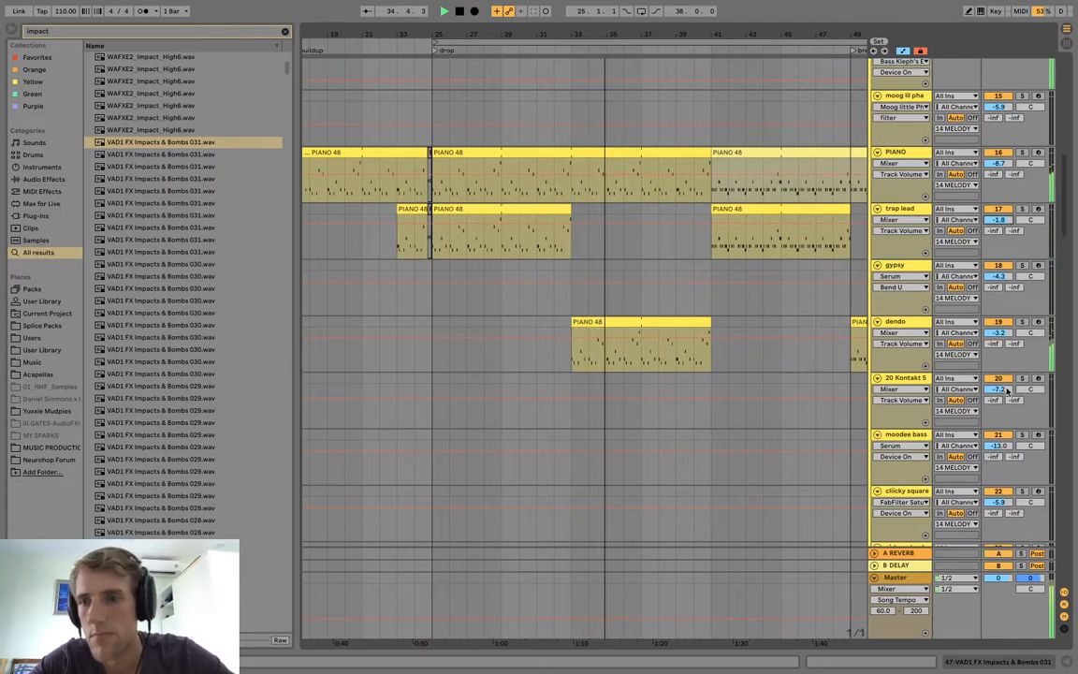
Set the vocal chants track's volume to -4.5 dB.
scroll(1006, 386, down, 20)
scroll(1006, 386, down, 15)
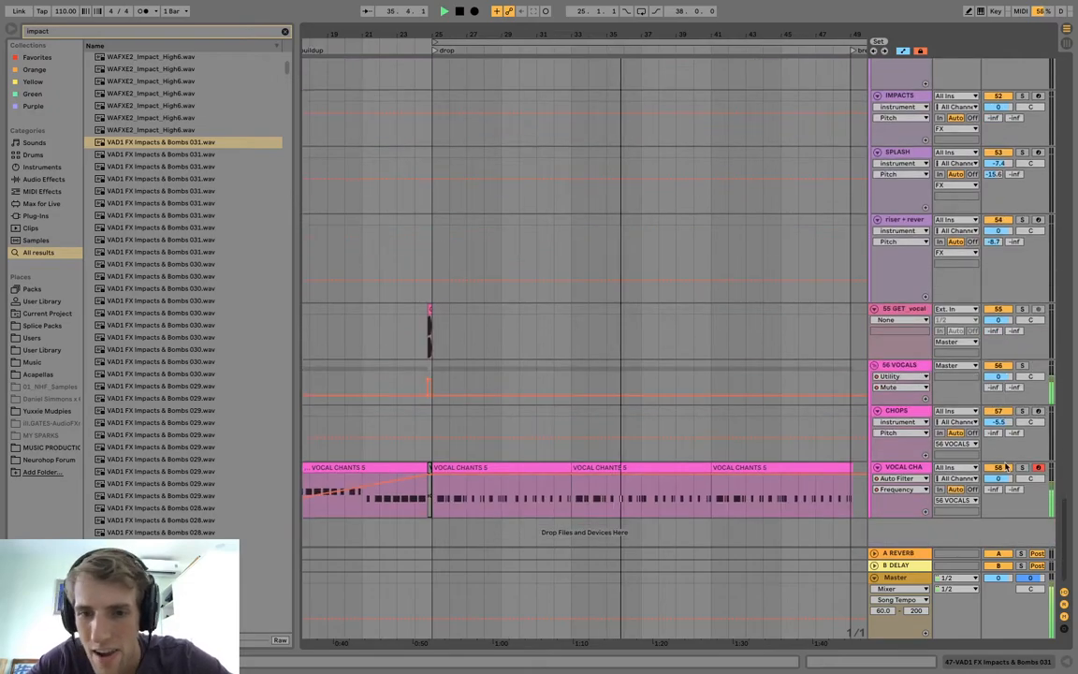
drag(1006, 481, 1006, 519)
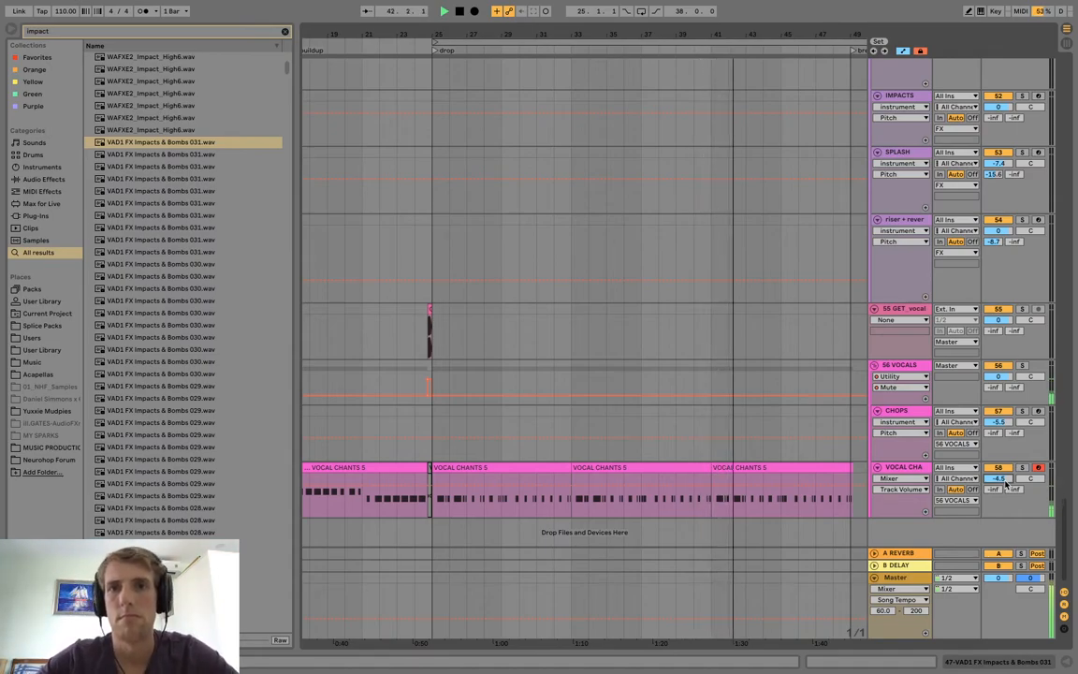
Reactivate the two WHITE NOISE riser clips between bars 53 and 61 and set the track's volume to -16.6 dB.
scroll(771, 197, up, 5)
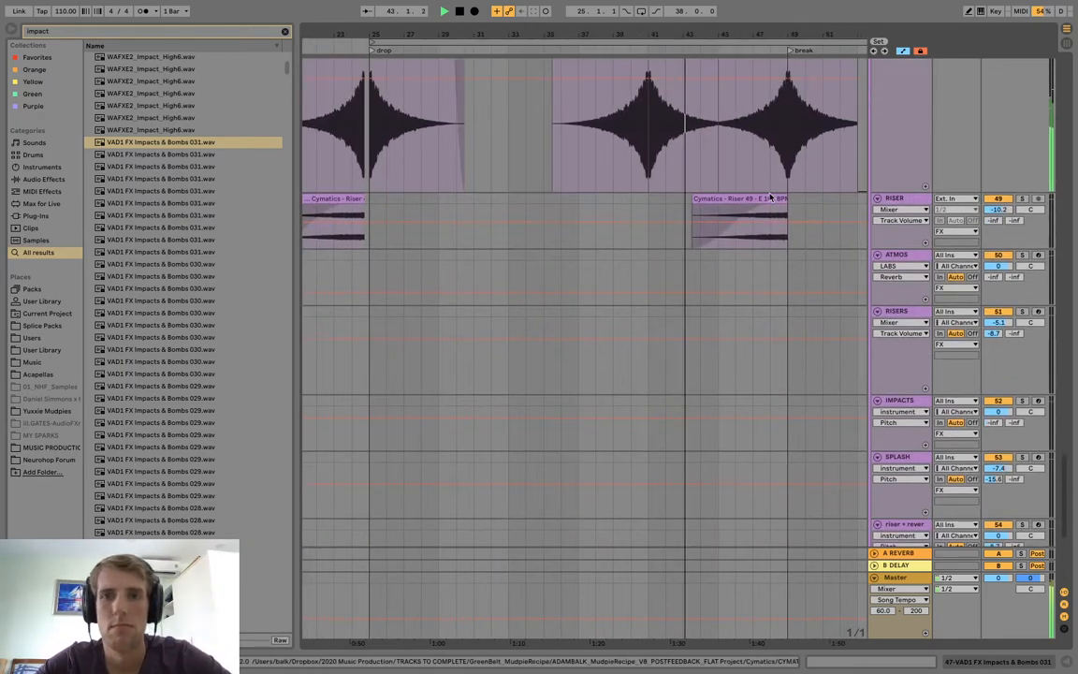
scroll(769, 197, up, 10)
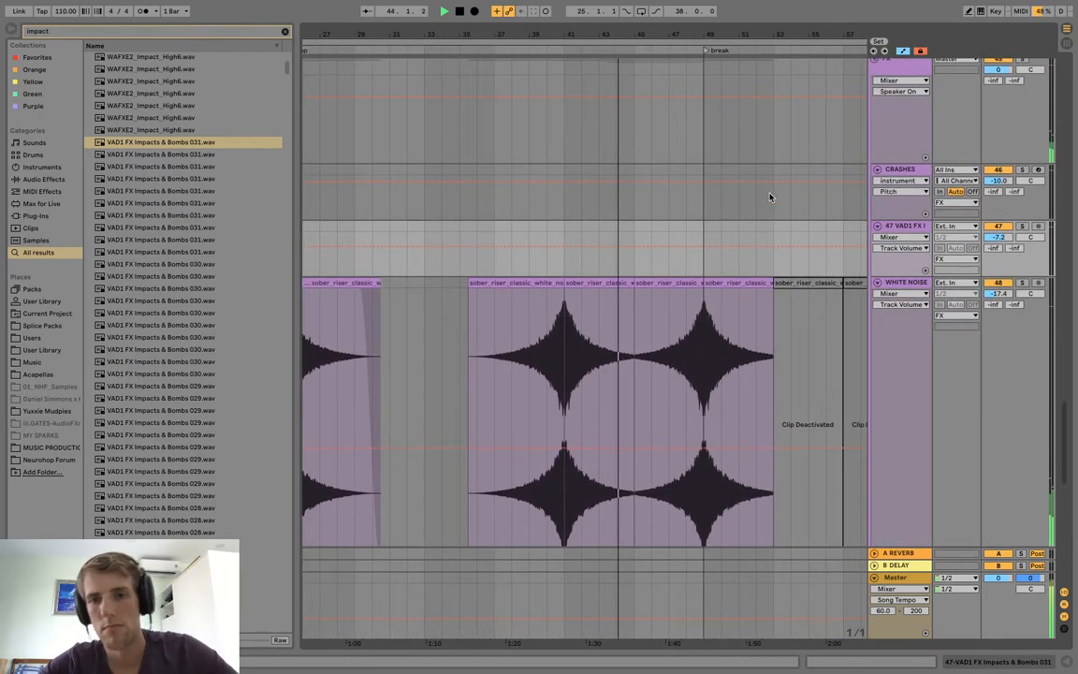
scroll(770, 197, up, 5)
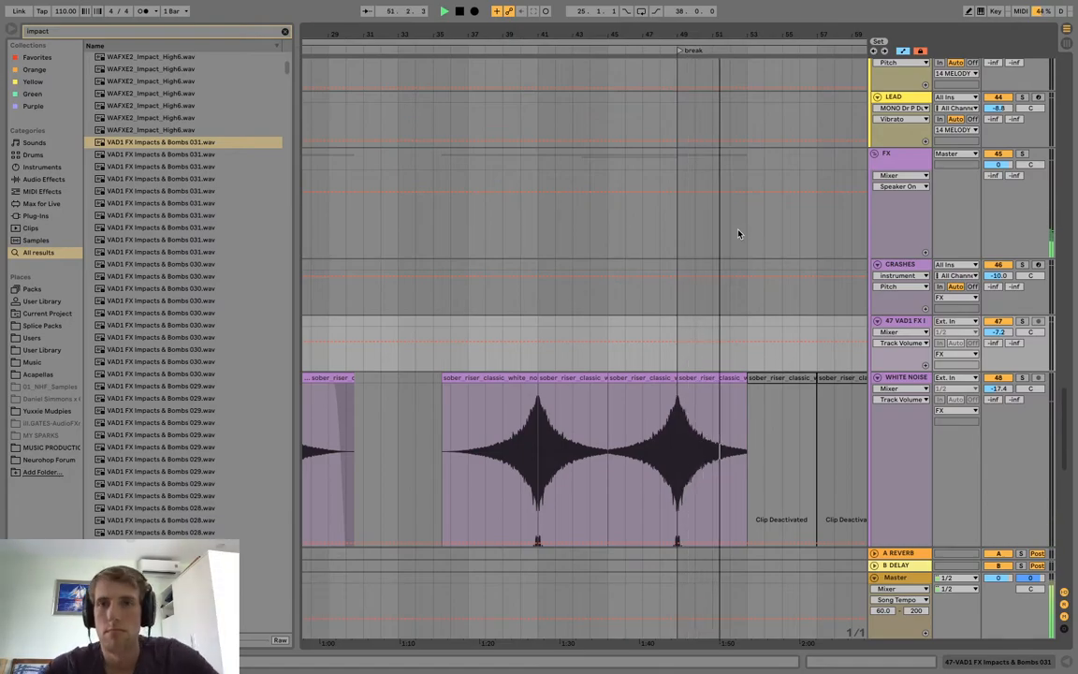
scroll(739, 234, down, 3)
scroll(740, 234, right, 3)
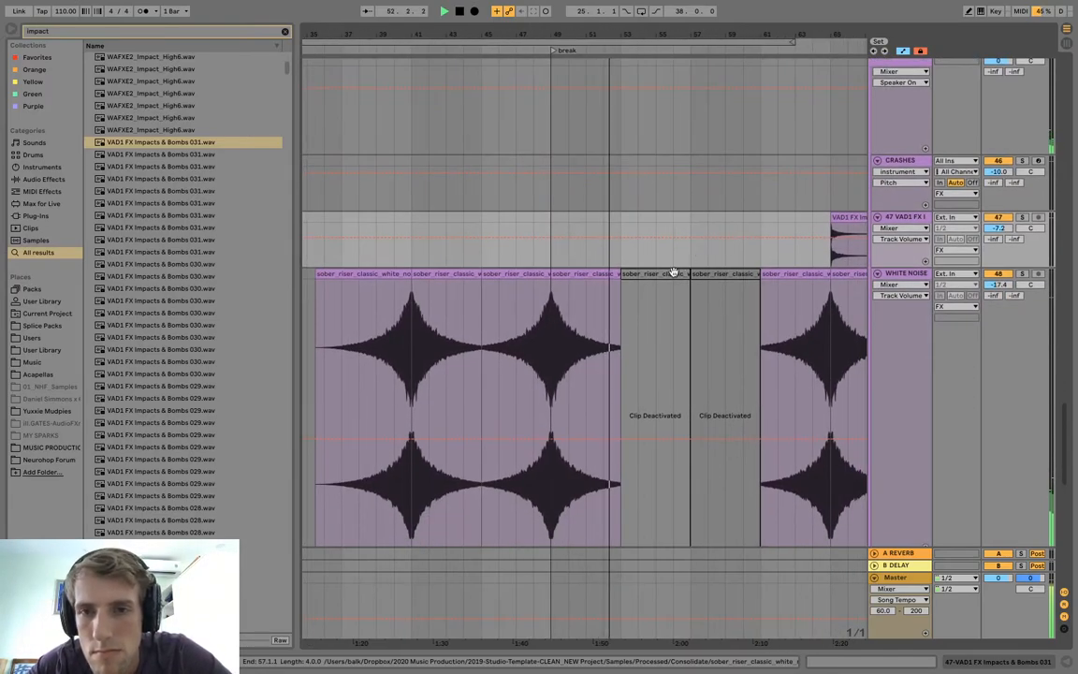
click(675, 273)
shift+click(698, 273)
key(0)
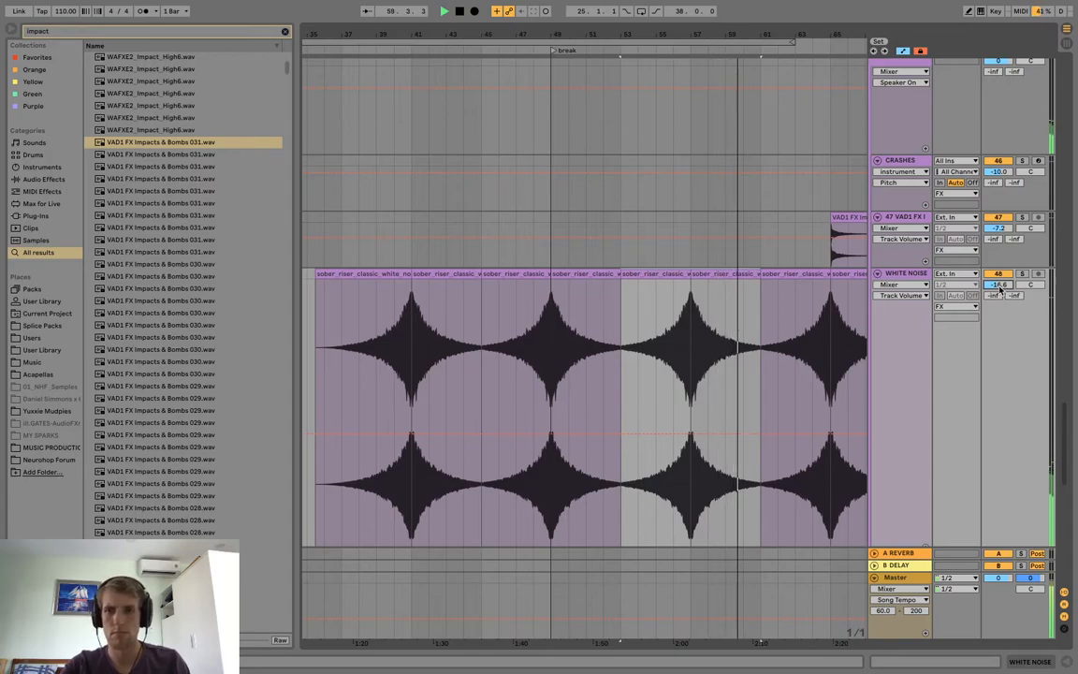
Examine the melody, bass and FX tracks around bar 65 while the end of the break plays.
scroll(1000, 290, up, 15)
scroll(999, 290, up, 10)
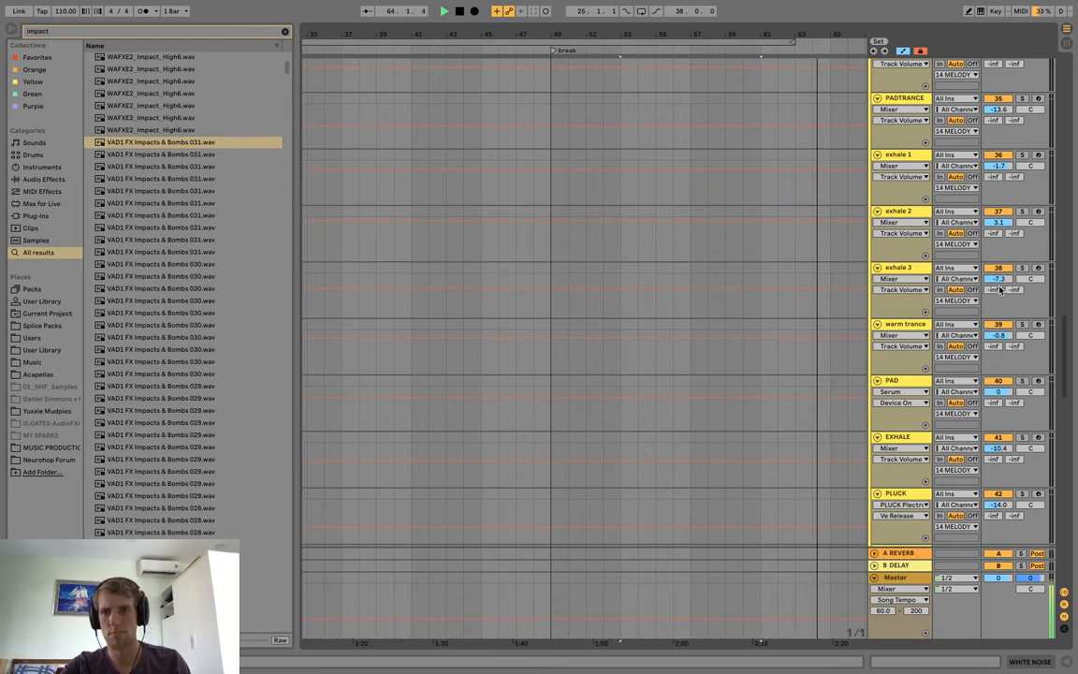
scroll(999, 289, up, 12)
scroll(999, 286, up, 10)
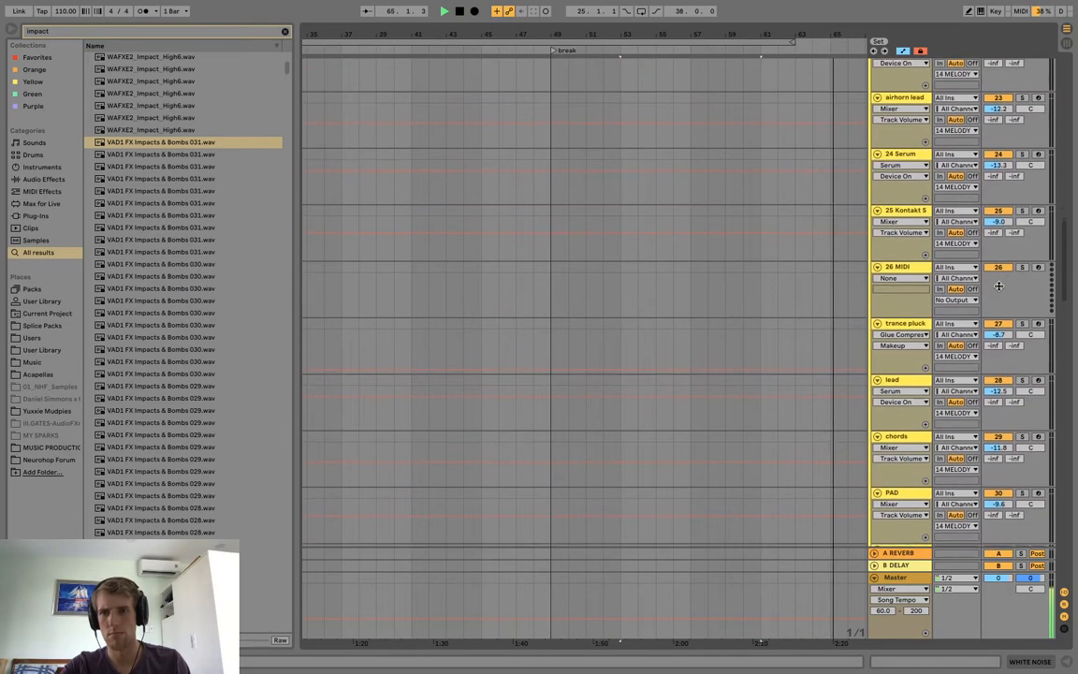
scroll(957, 239, up, 1)
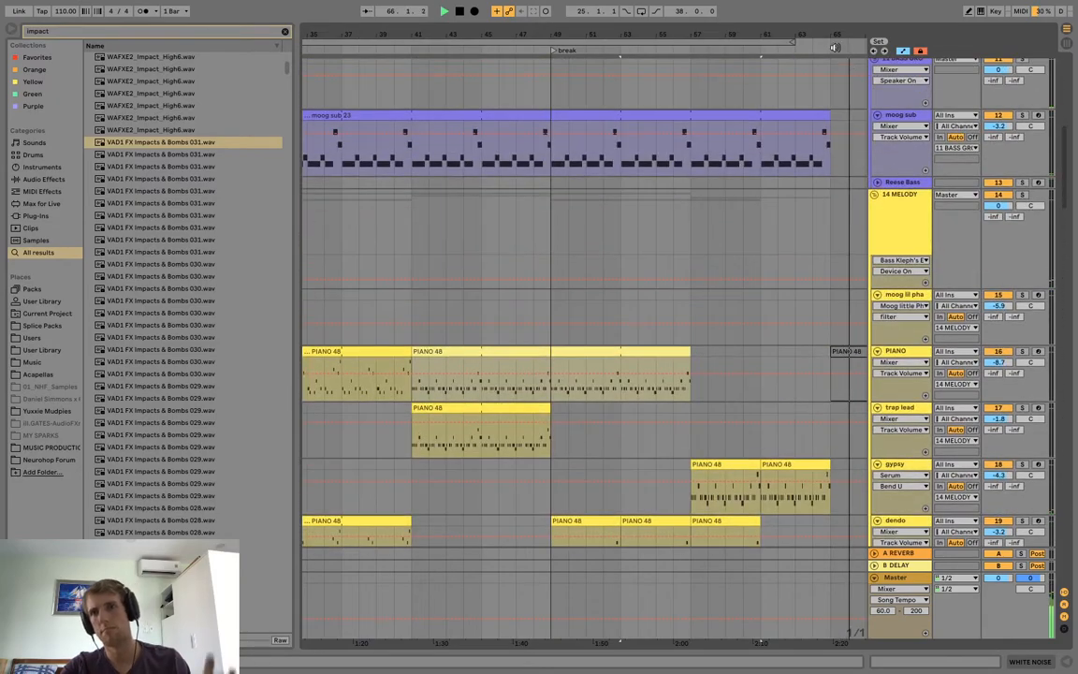
drag(830, 36, 657, 36)
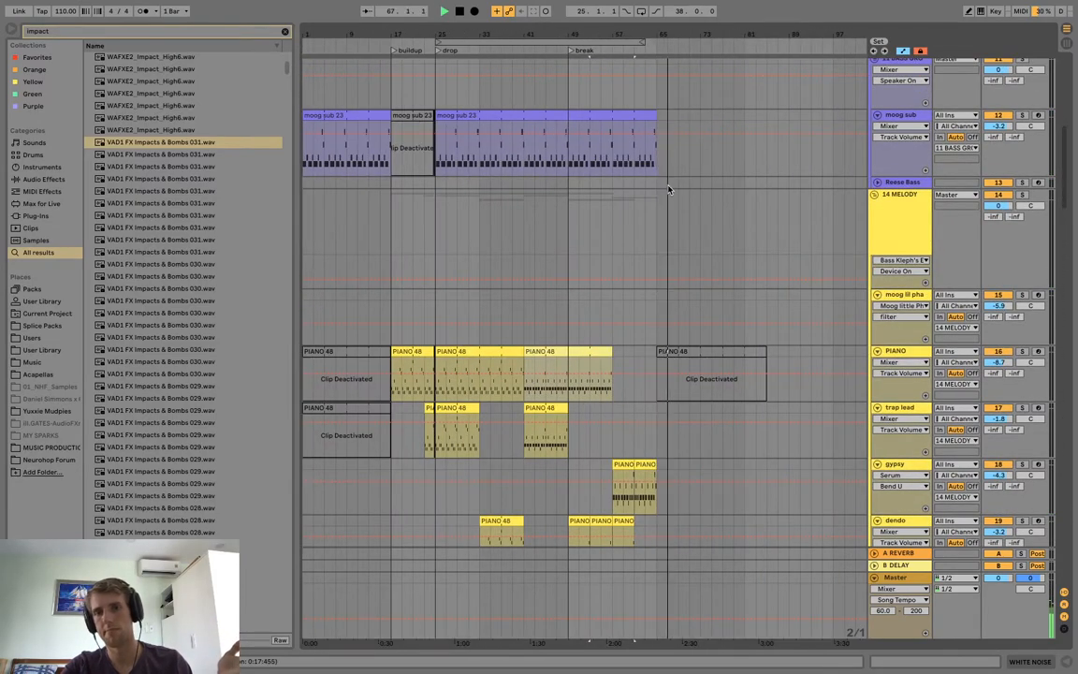
scroll(670, 187, down, 20)
scroll(668, 190, down, 1)
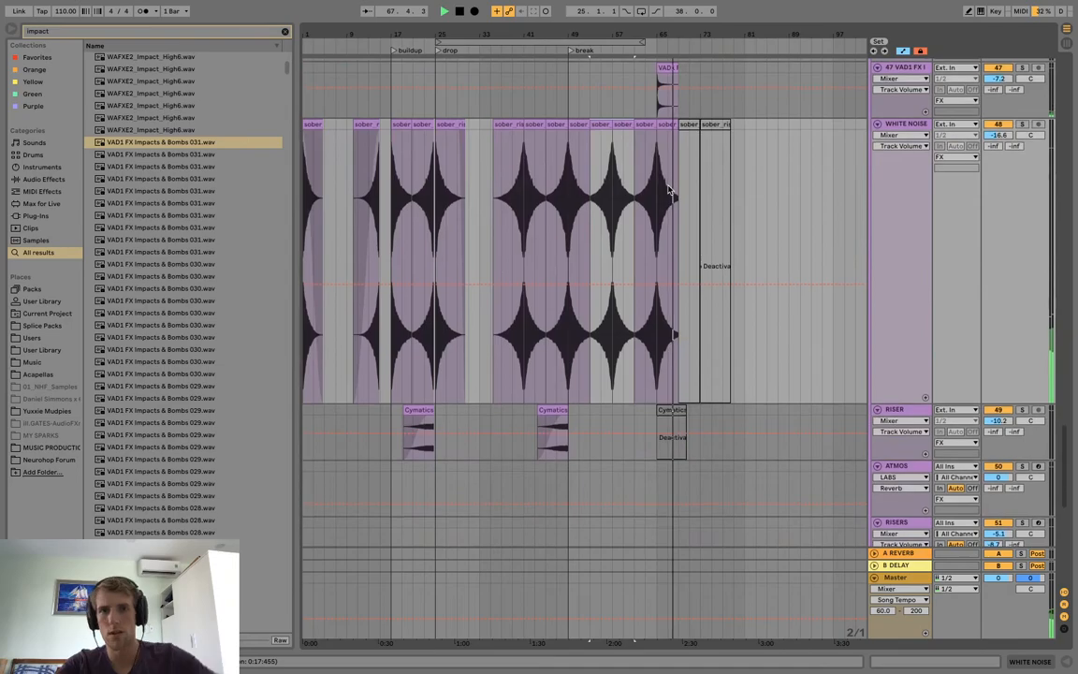
Turn off automation display and add a fade-out across the WHITE NOISE clip from bar 65 to bar 69.
drag(671, 36, 671, 73)
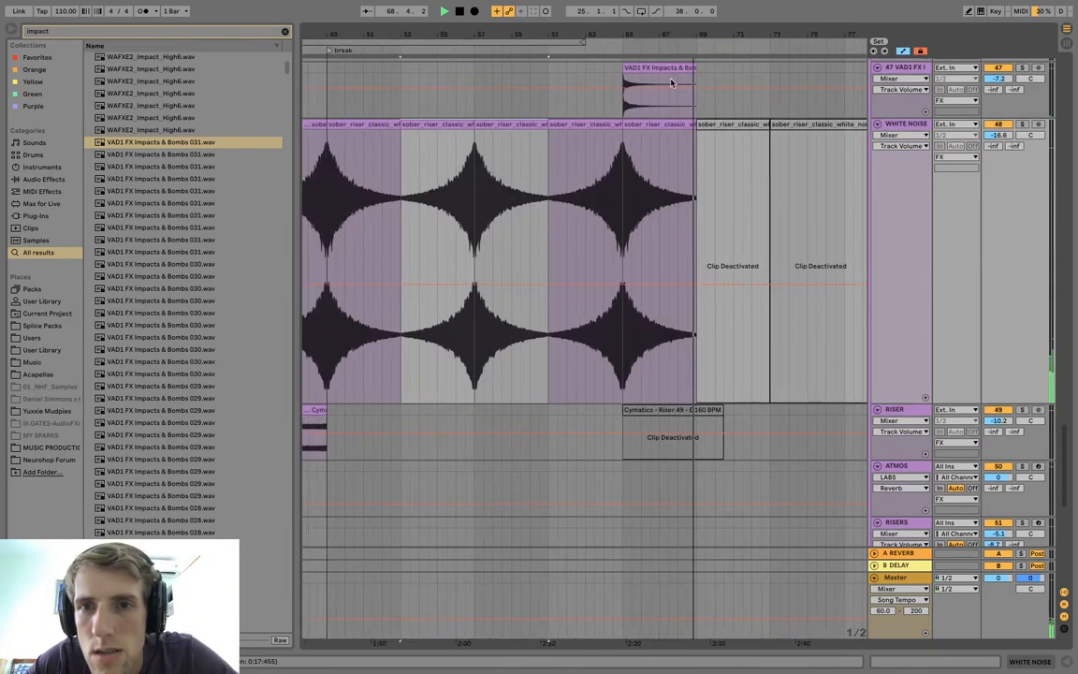
click(671, 125)
key(z)
key(x)
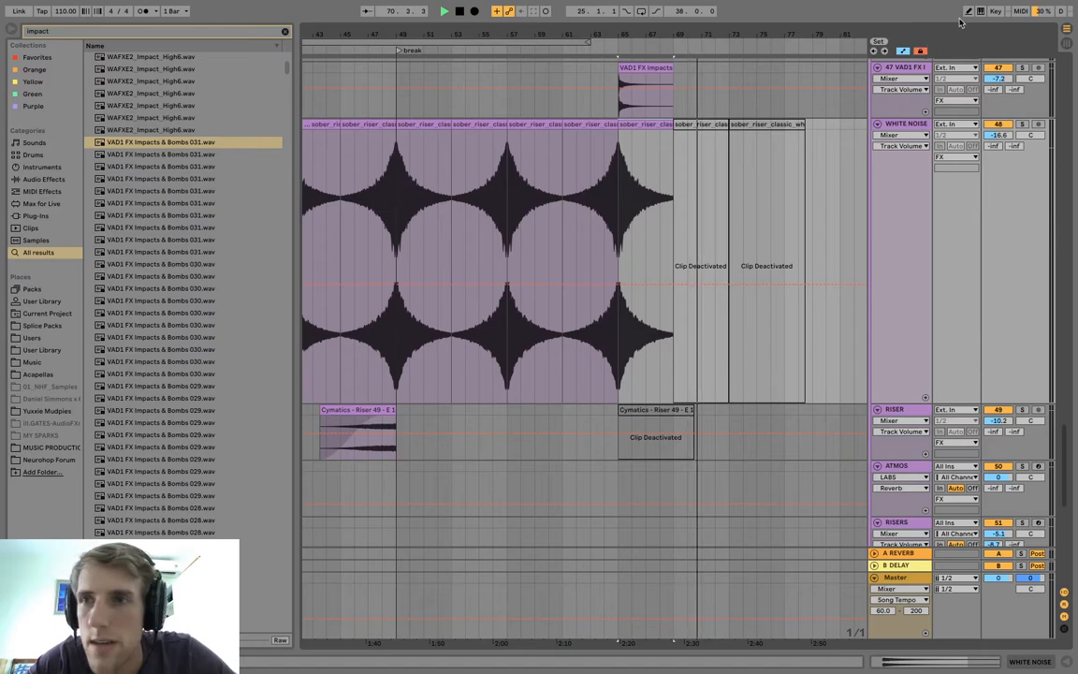
click(708, 140)
drag(672, 126, 622, 134)
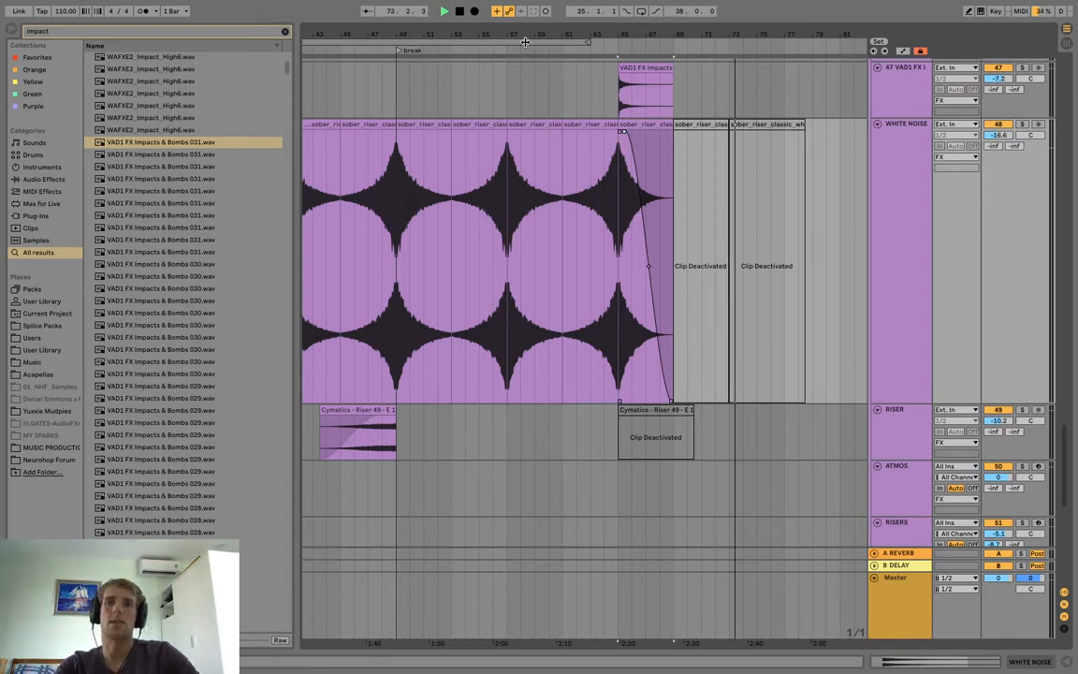
Listen on past the break and review the drum and SPARK tracks across the whole arrangement.
drag(521, 34, 620, 33)
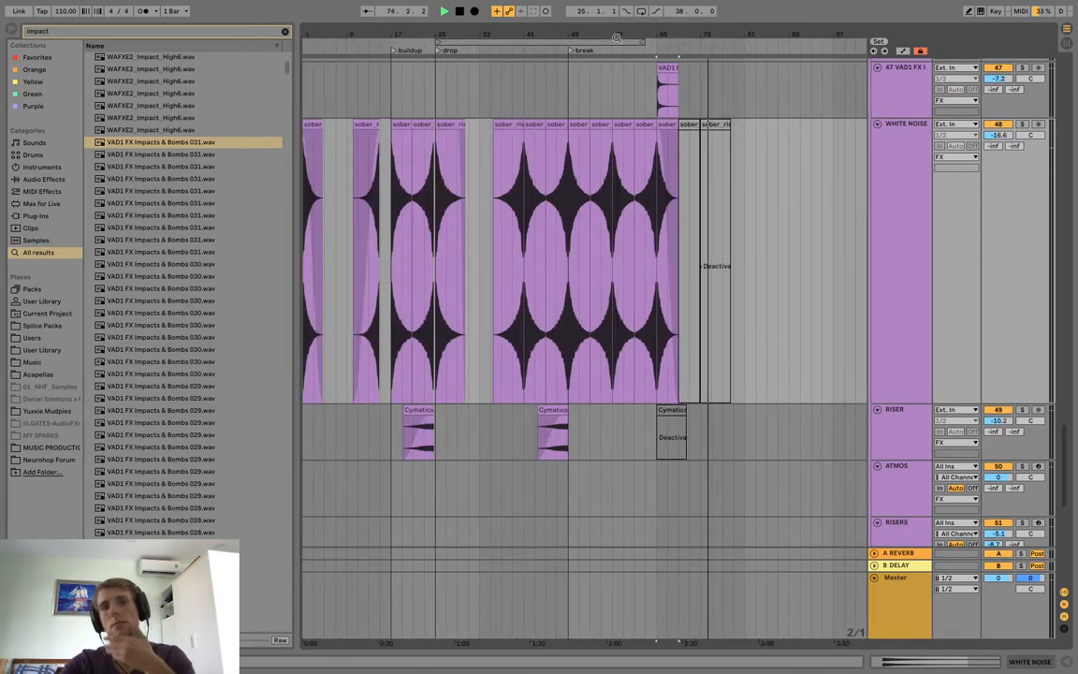
scroll(470, 153, up, 10)
scroll(471, 152, up, 15)
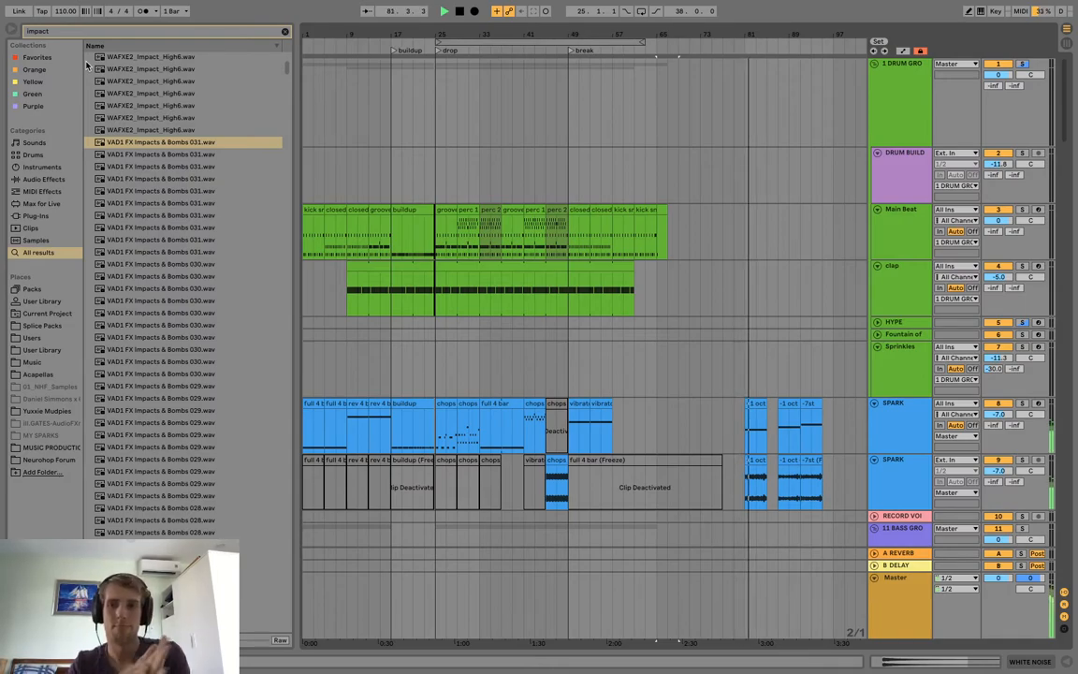
Stop playback and delete the leftover clips between bars 81 and 99 on both SPARK tracks.
key(space)
click(754, 404)
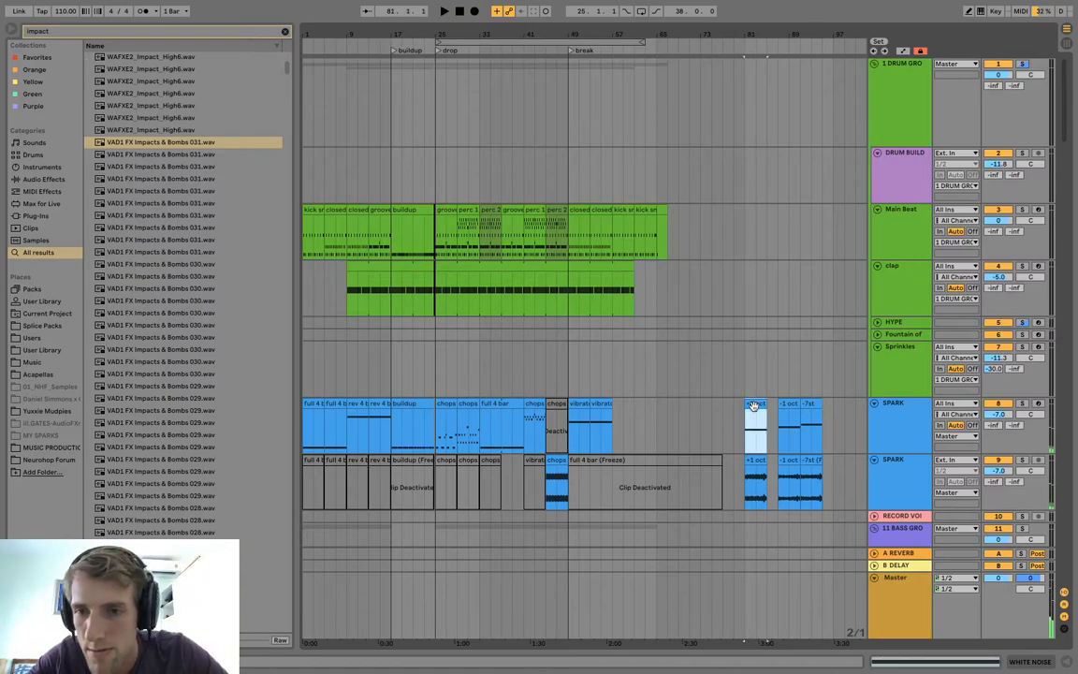
scroll(833, 446, down, 2)
shift+click(844, 434)
key(Delete)
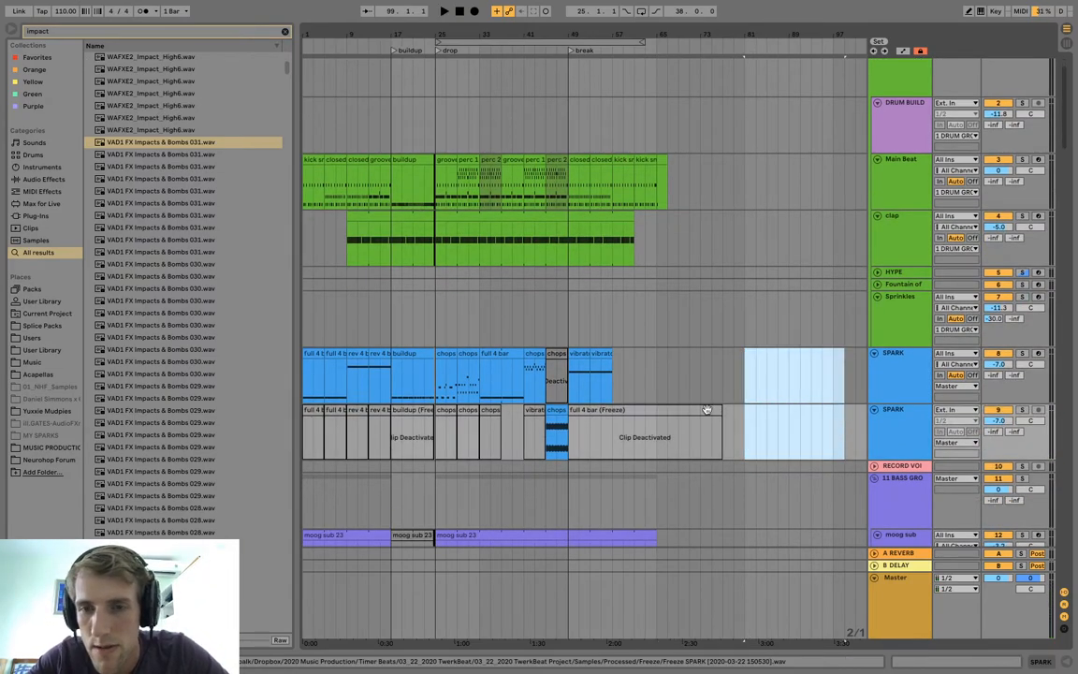
Save the Live Set.
scroll(708, 413, down, 15)
scroll(708, 414, up, 10)
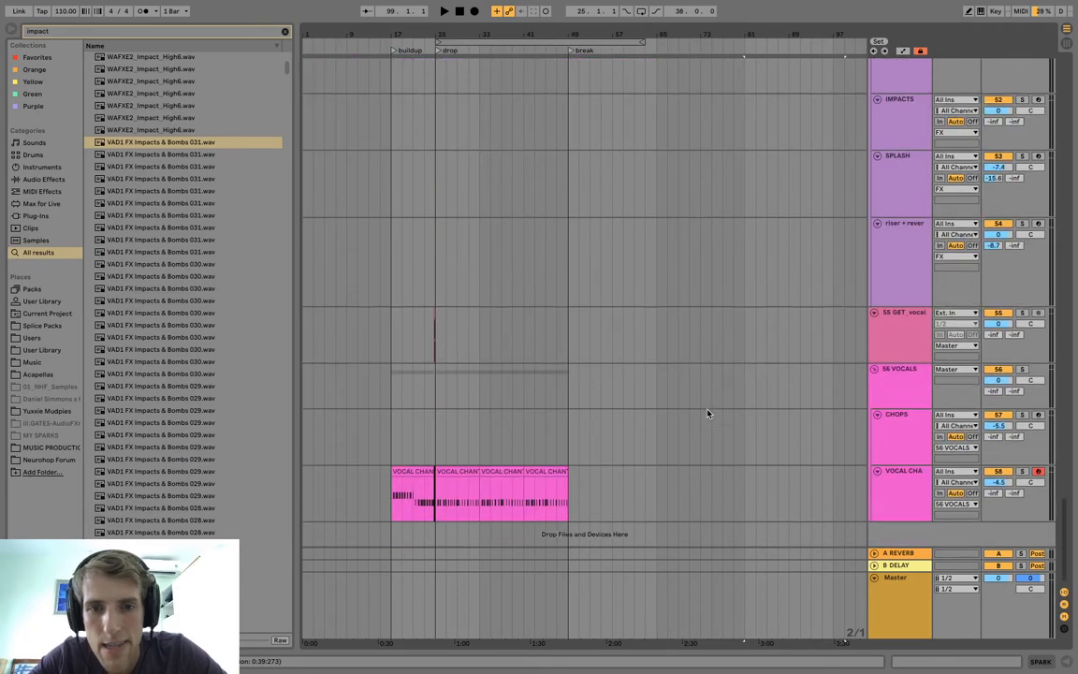
scroll(569, 404, up, 15)
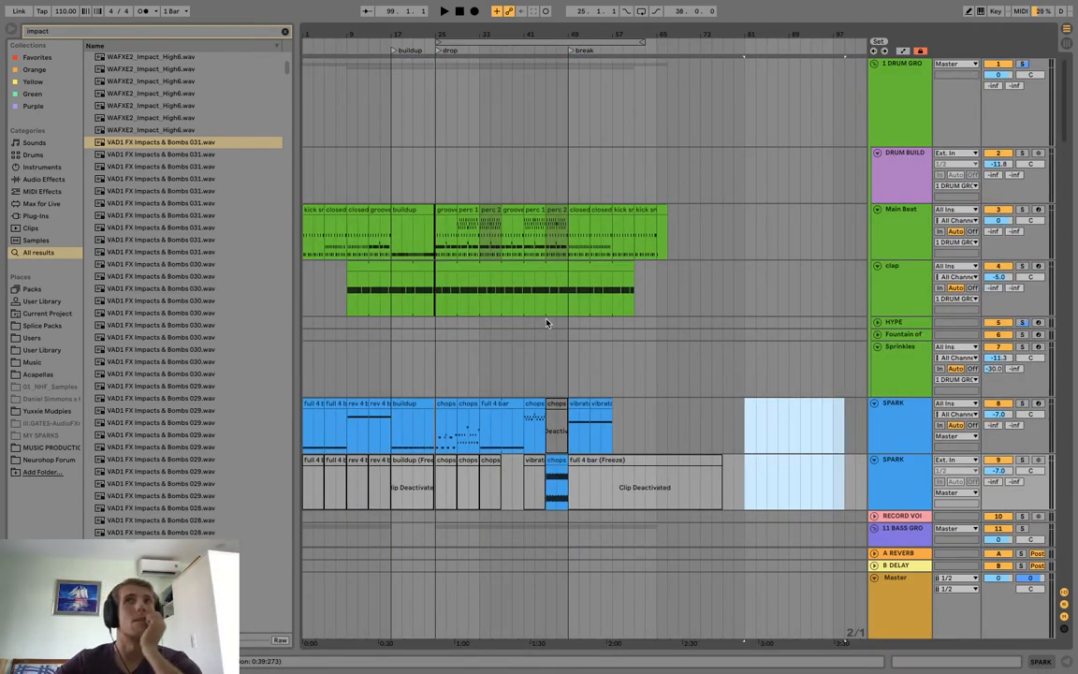
mouse_move(63, 4)
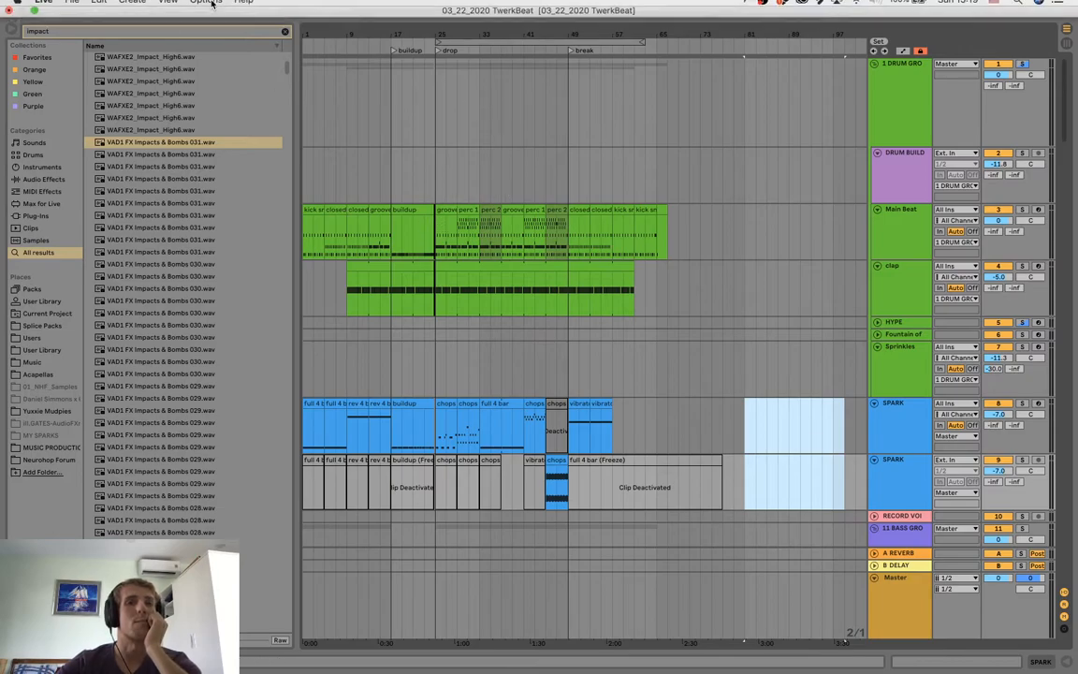
click(71, 7)
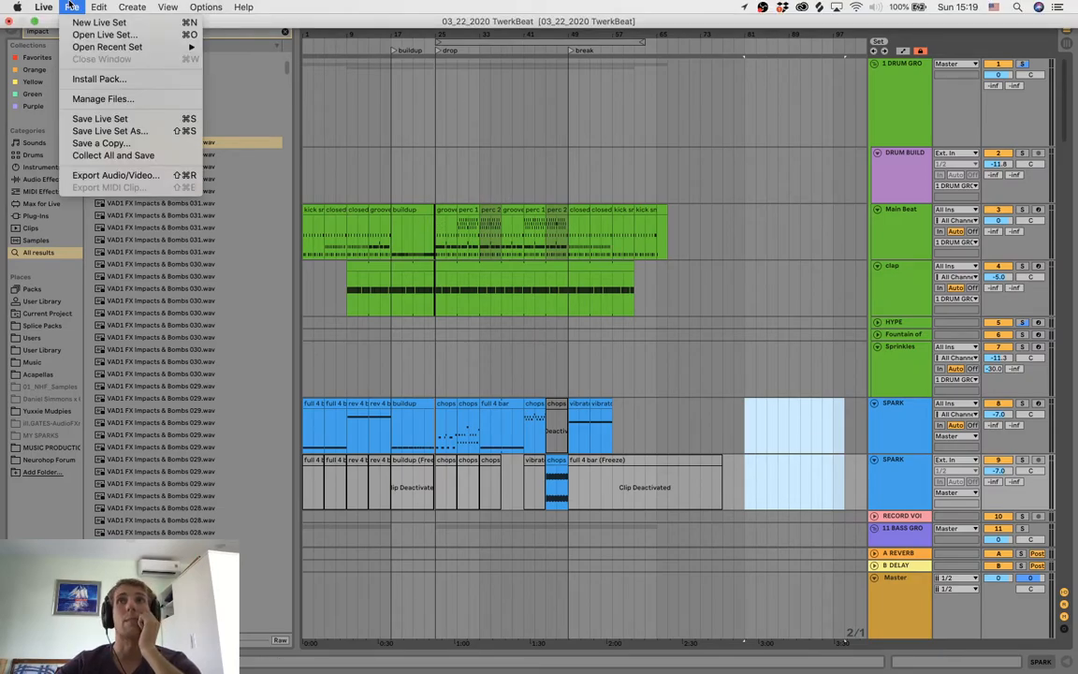
click(326, 104)
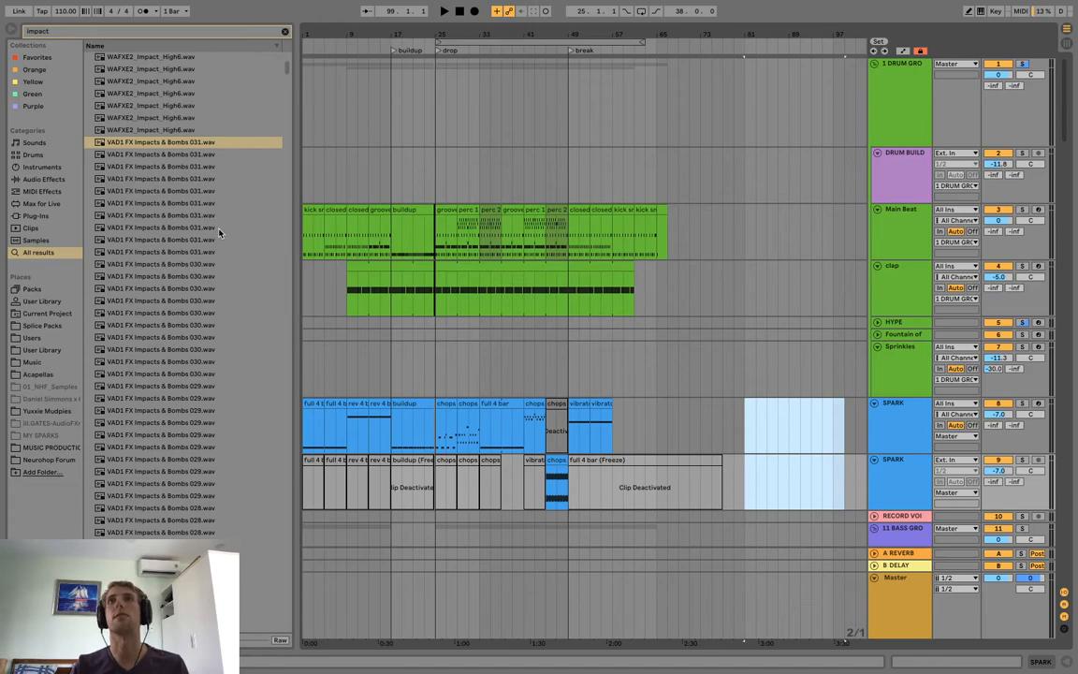
mouse_move(198, 6)
click(72, 7)
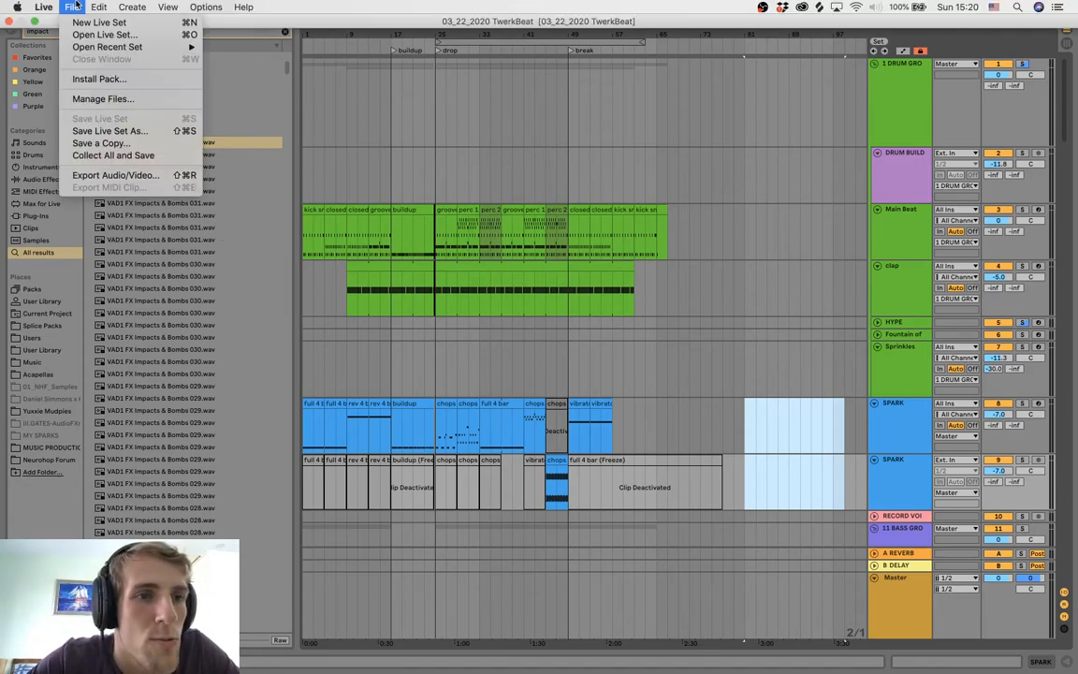
click(85, 176)
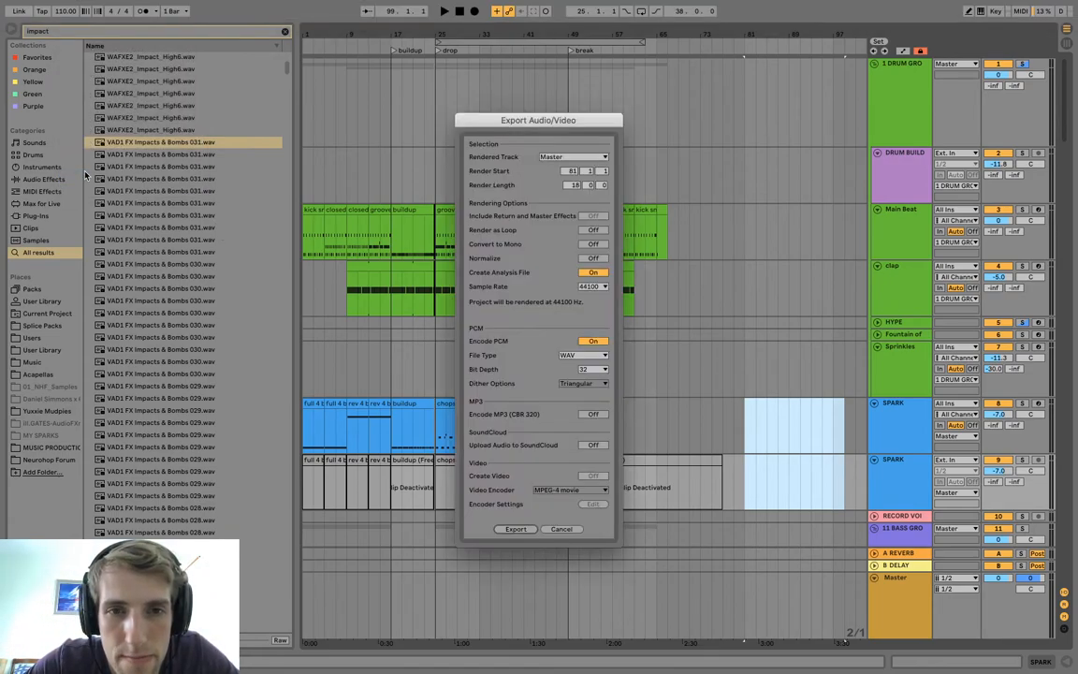
click(602, 157)
click(602, 164)
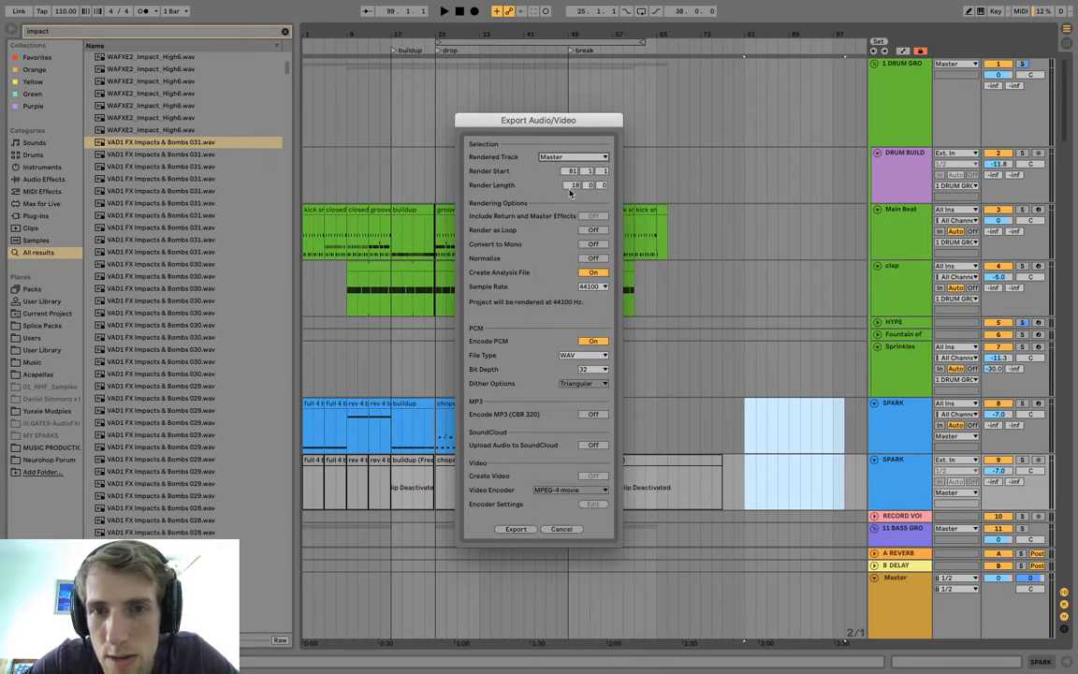
text(1)
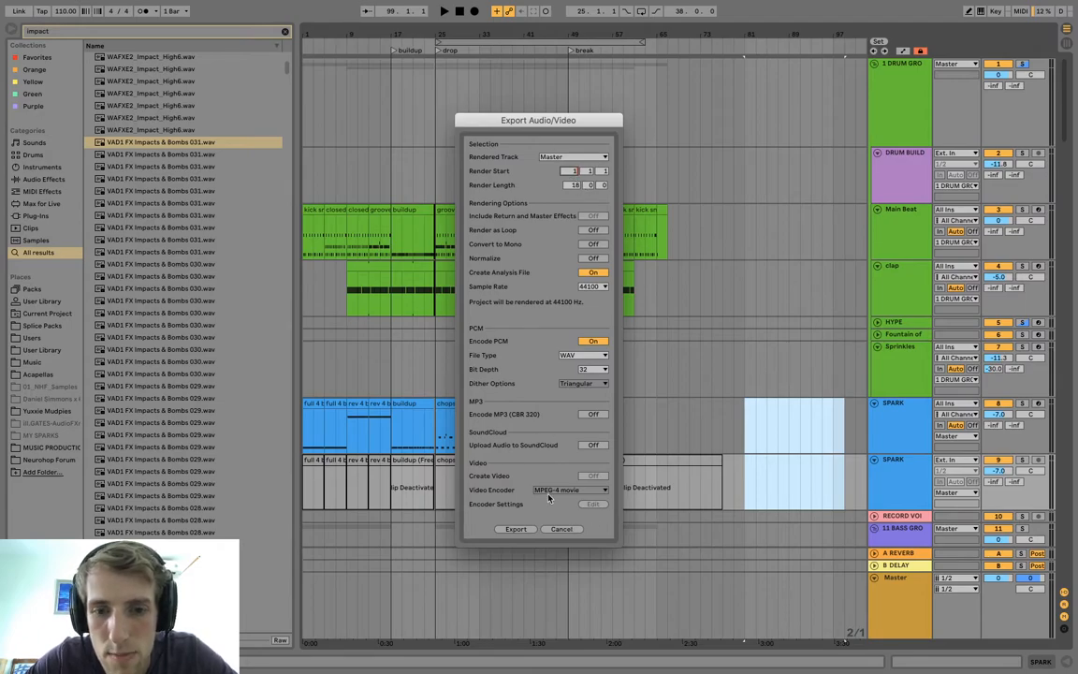
click(561, 530)
Play the arrangement from bar 65 onward to find where the closing sound tail ends.
click(657, 308)
key(space)
scroll(695, 291, down, 5)
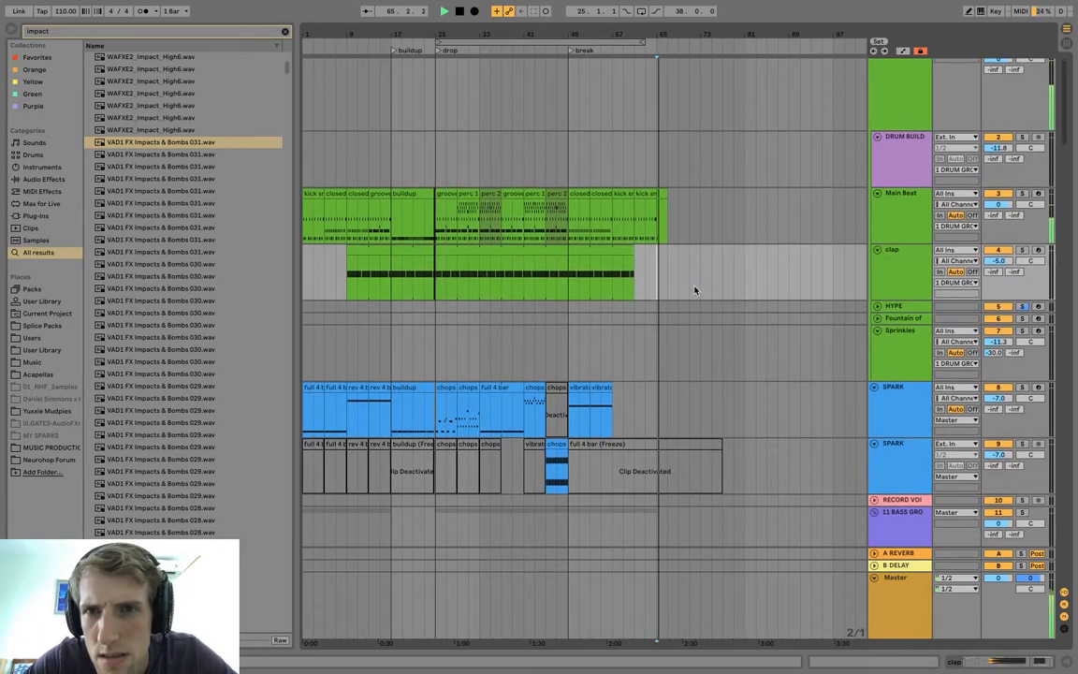
drag(682, 33, 682, 97)
click(650, 110)
key(space)
key(space)
click(667, 108)
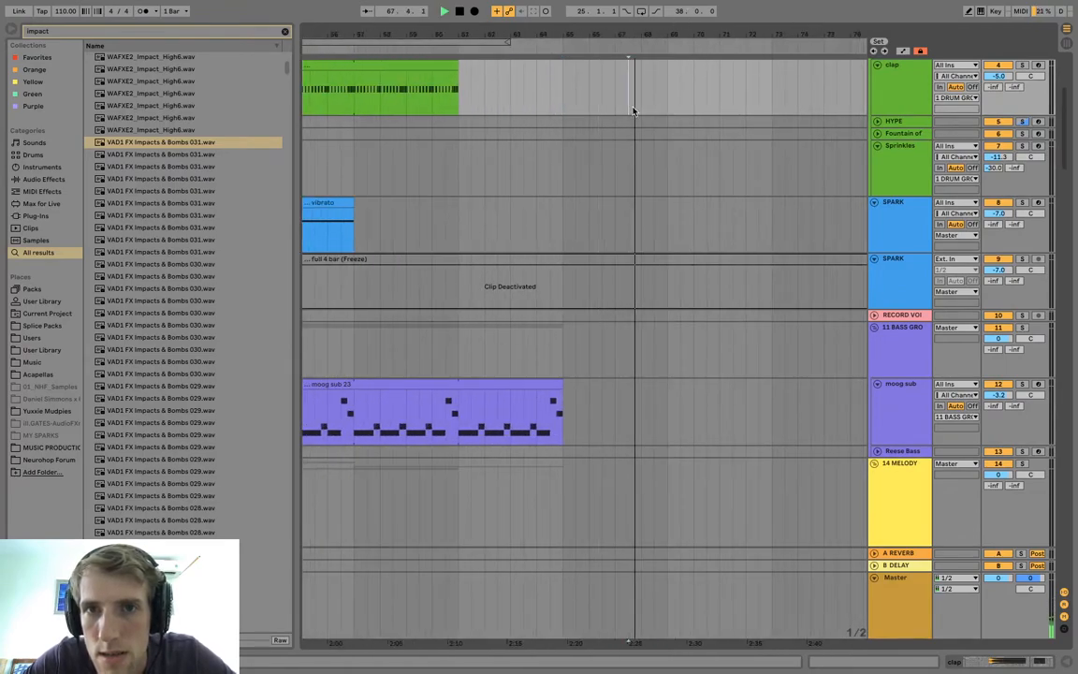
Export the Master track as a 44100 Hz, 32-bit WAV starting at bar 1 with a render length of 68 bars.
drag(649, 26, 714, 34)
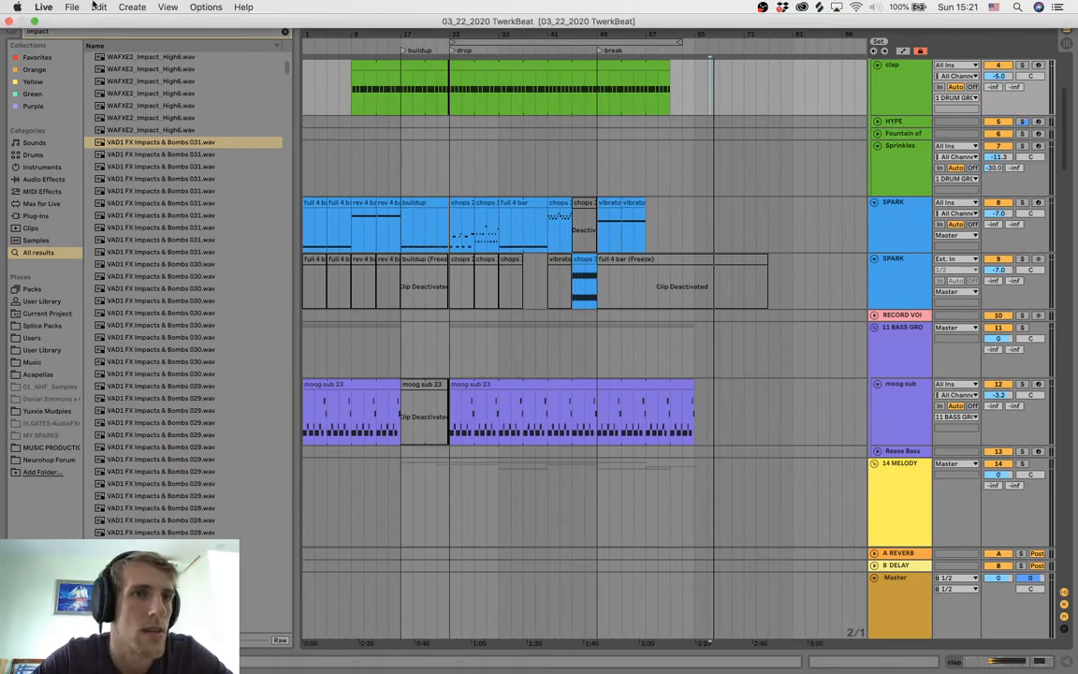
click(71, 6)
click(106, 175)
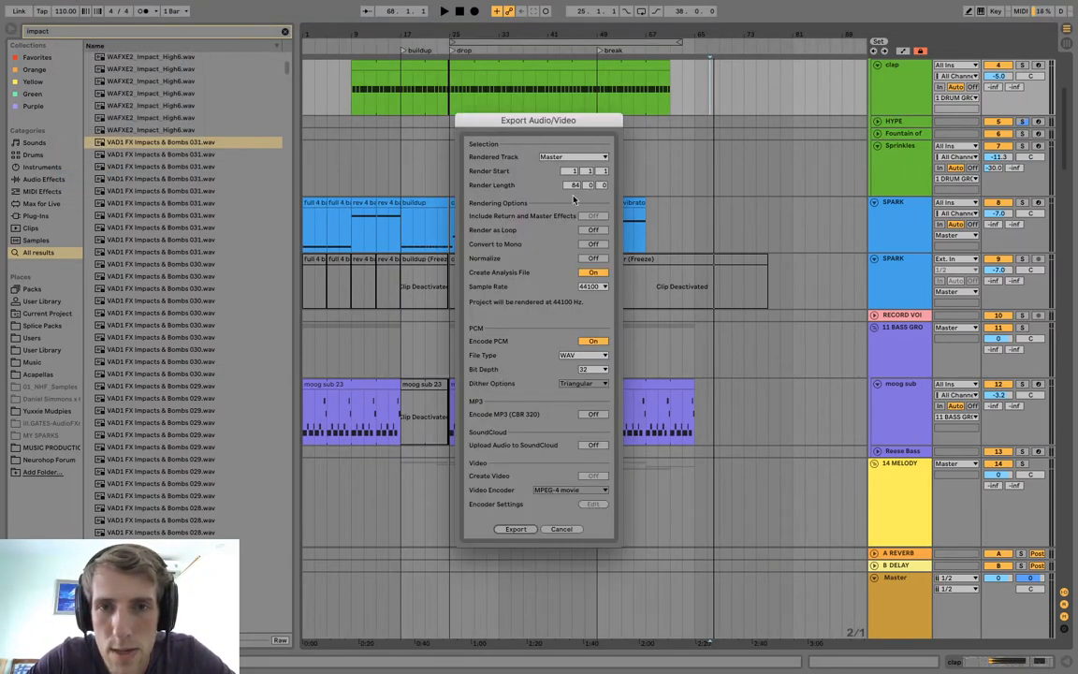
click(574, 186)
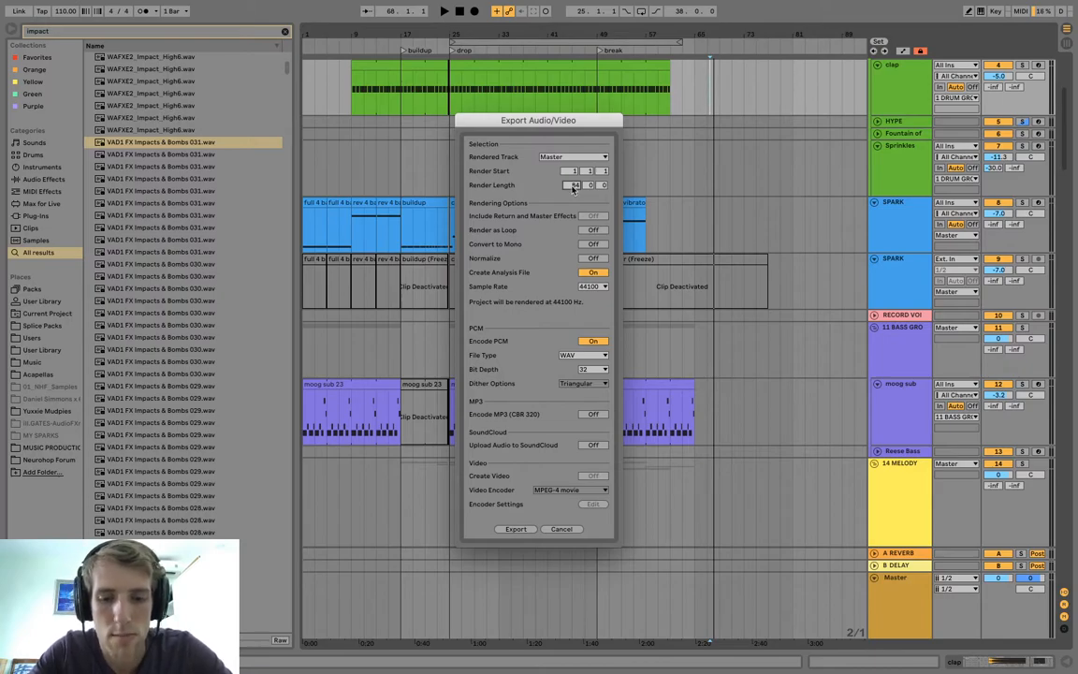
click(530, 529)
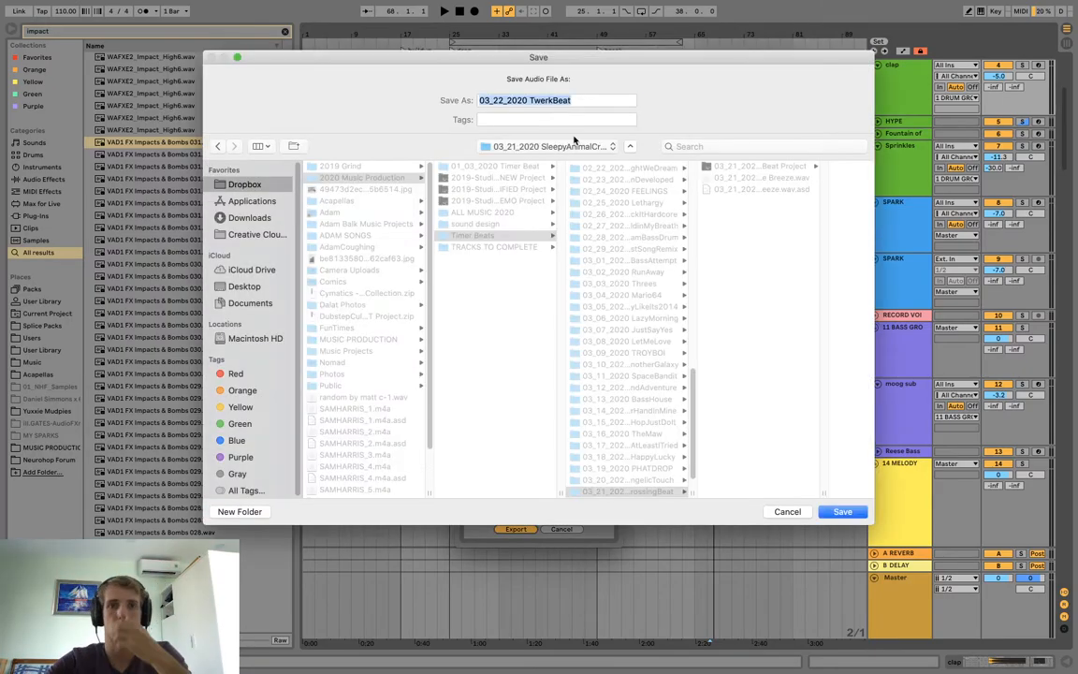
Save the rendered audio in the 03_22_2020 TwerkBeat folder as "03_22_2020 Death to the Dodo Polka".
double_click(549, 100)
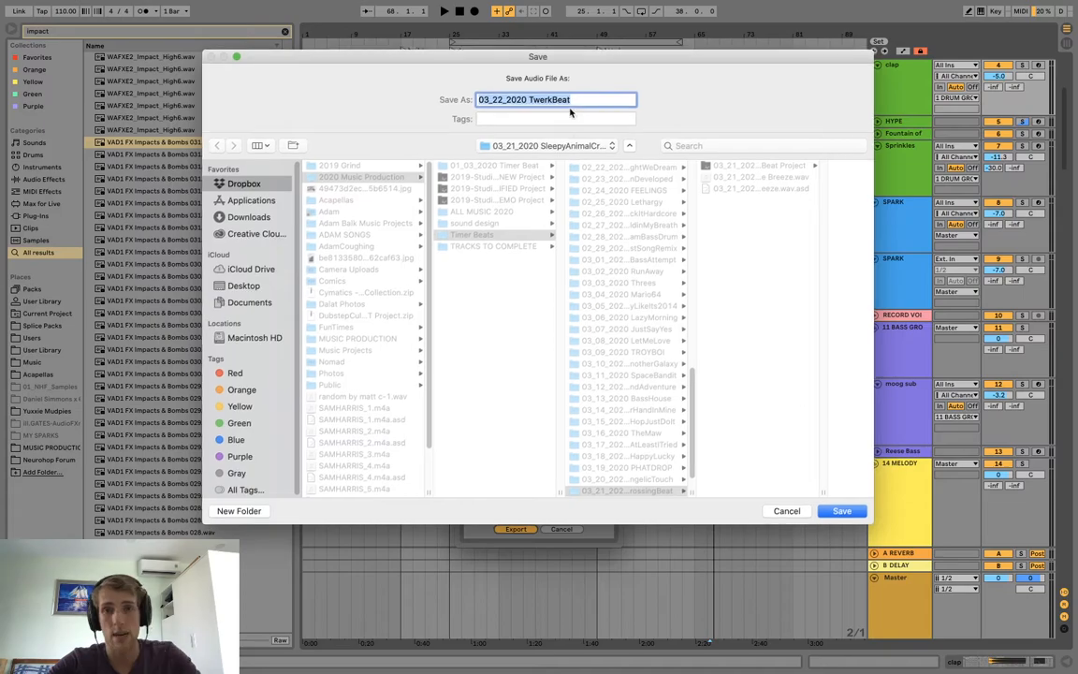
triple_click(550, 100)
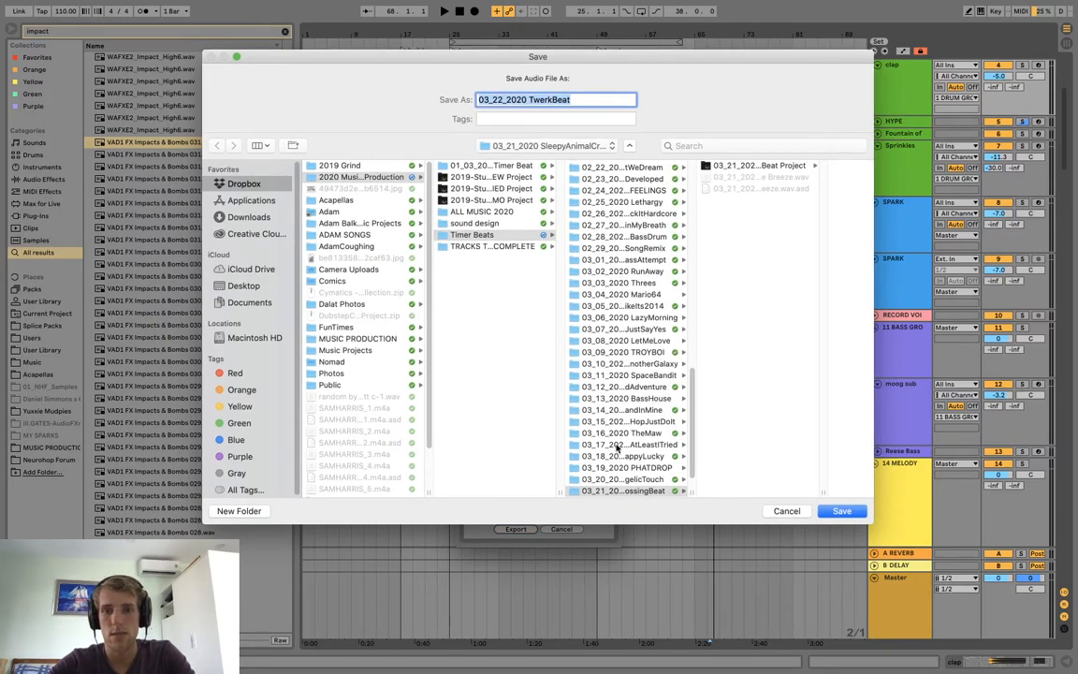
scroll(618, 456, down, 3)
click(621, 478)
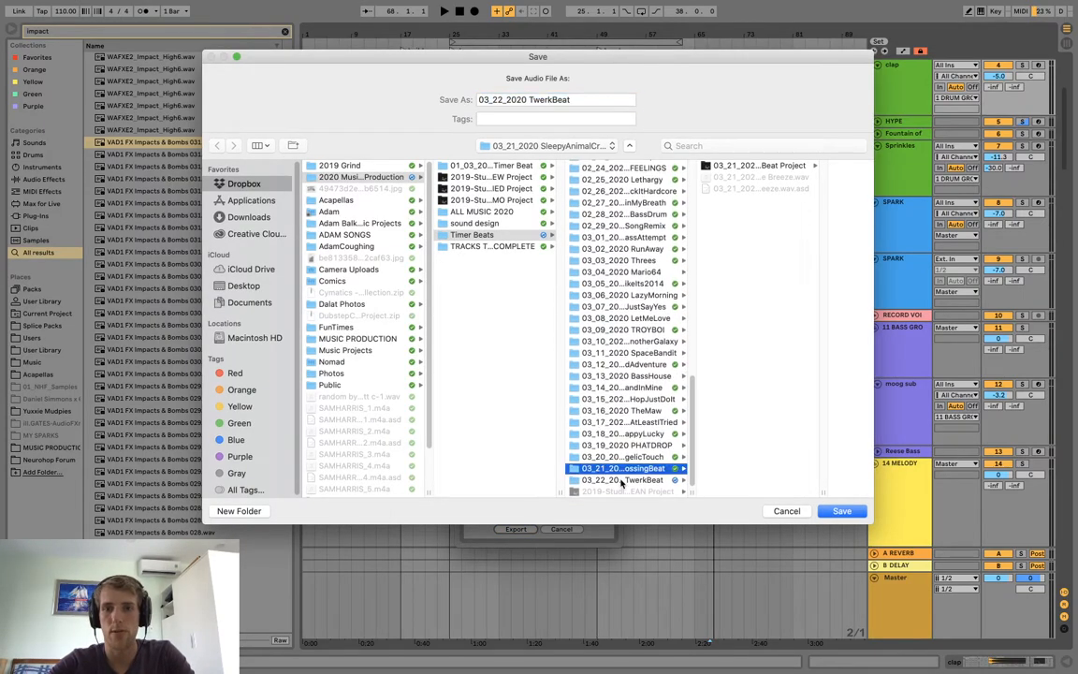
double_click(558, 99)
triple_click(537, 98)
drag(575, 98, 535, 97)
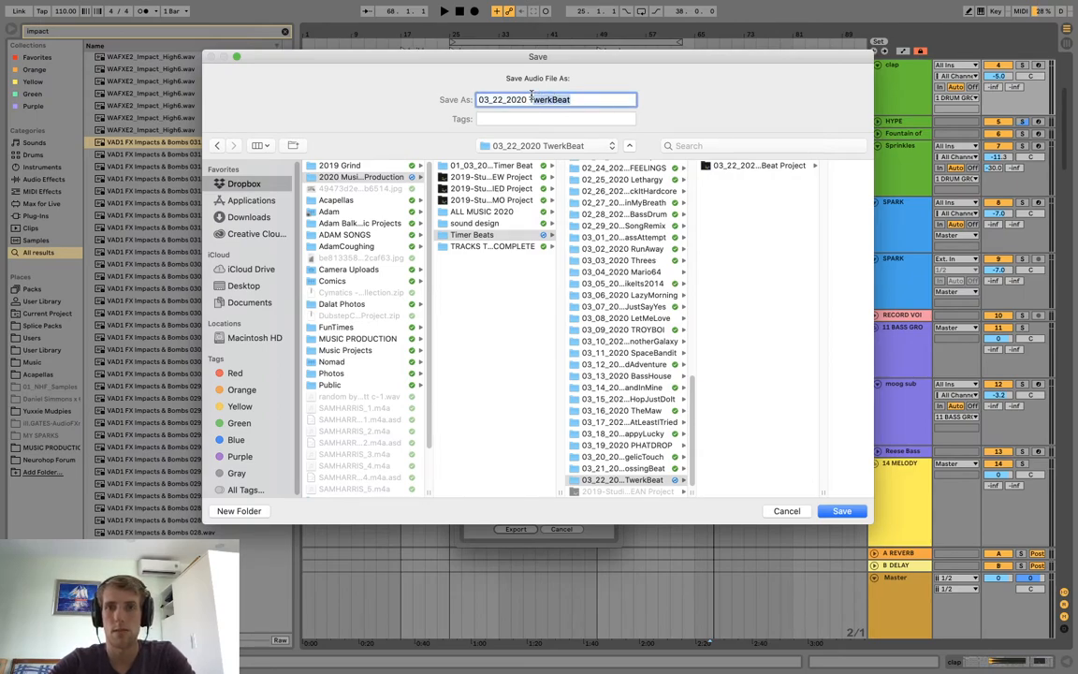
text(D)
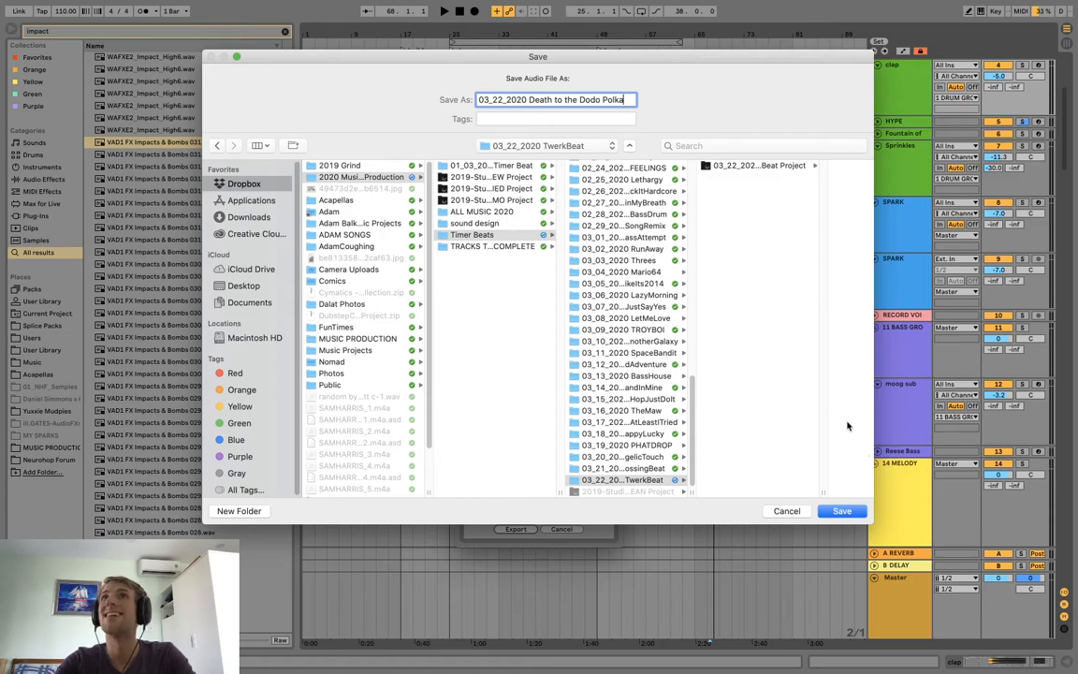
click(836, 514)
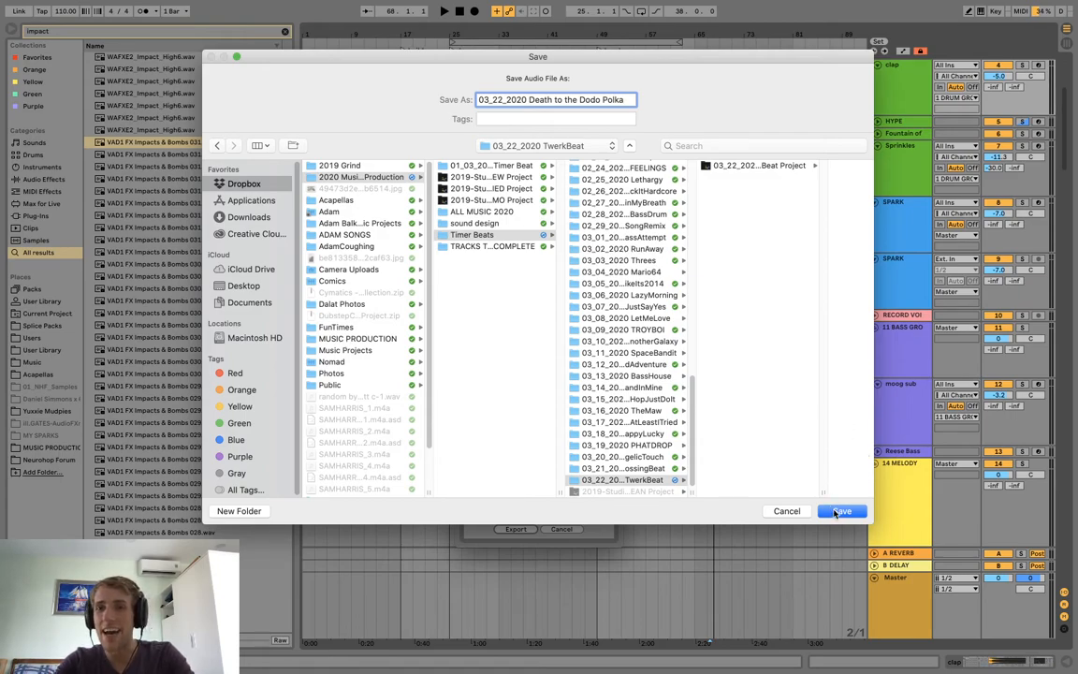